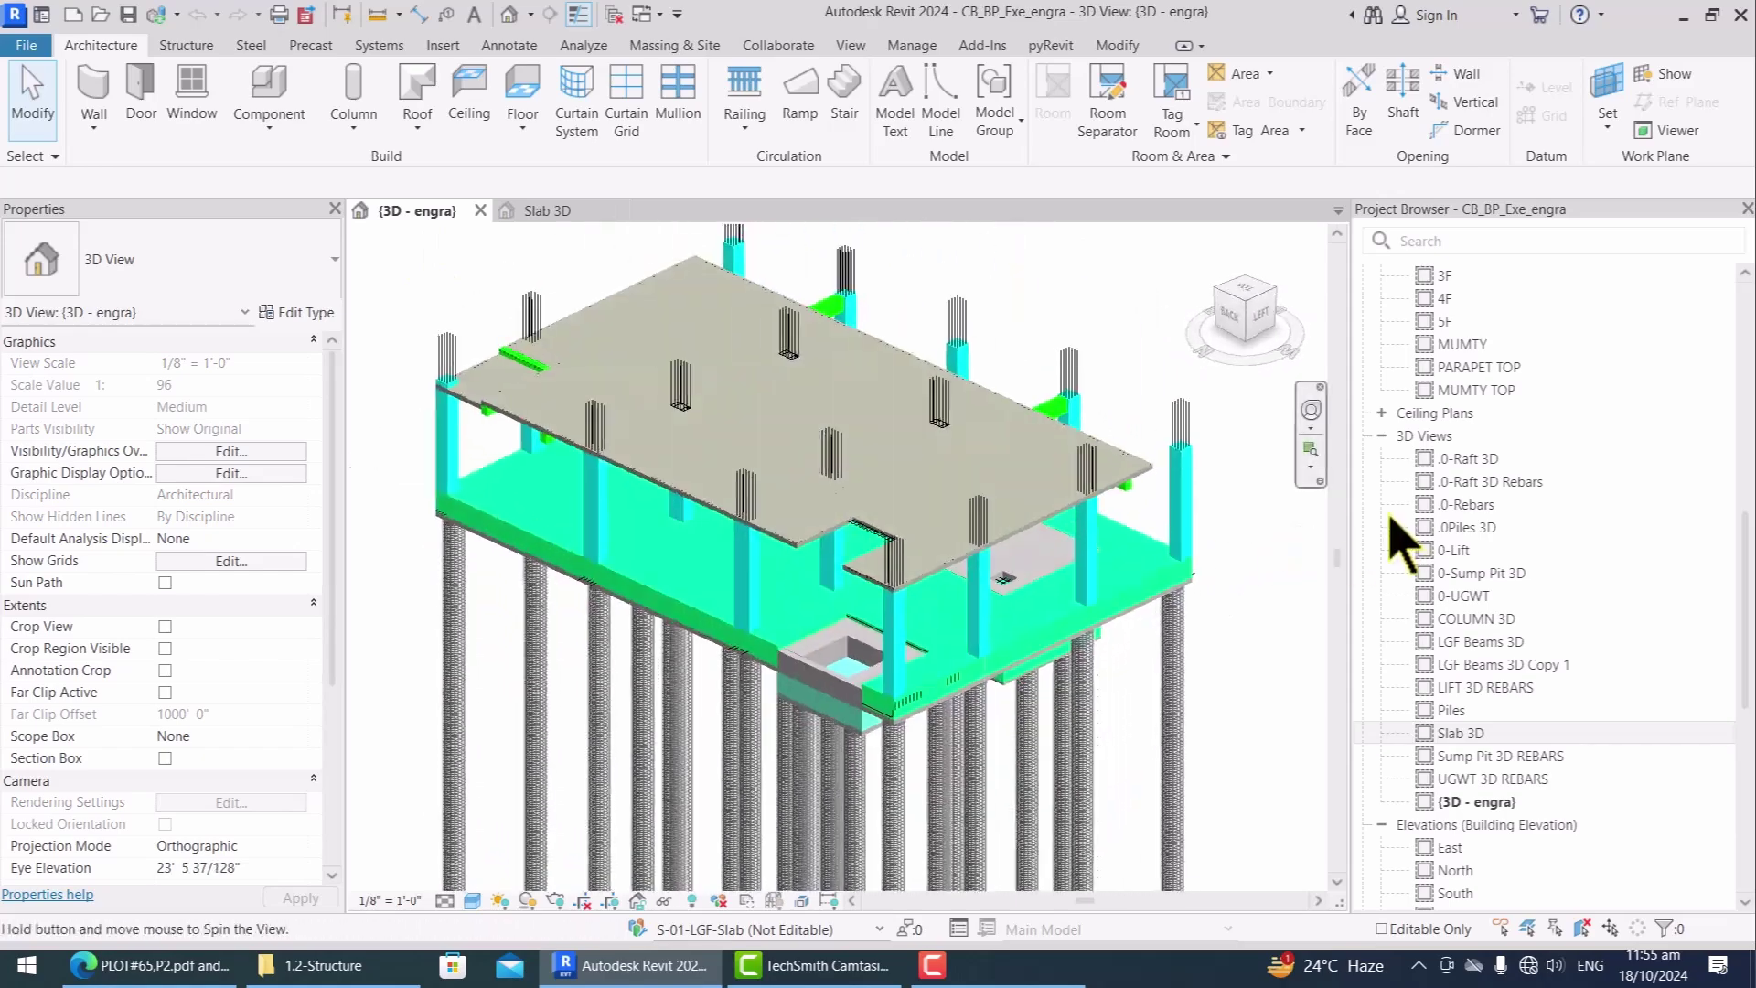
# Step: Make S-01-LGF-WS the active workset and open the LGF structural plan
pyautogui.click(874, 931)
pyautogui.click(777, 903)
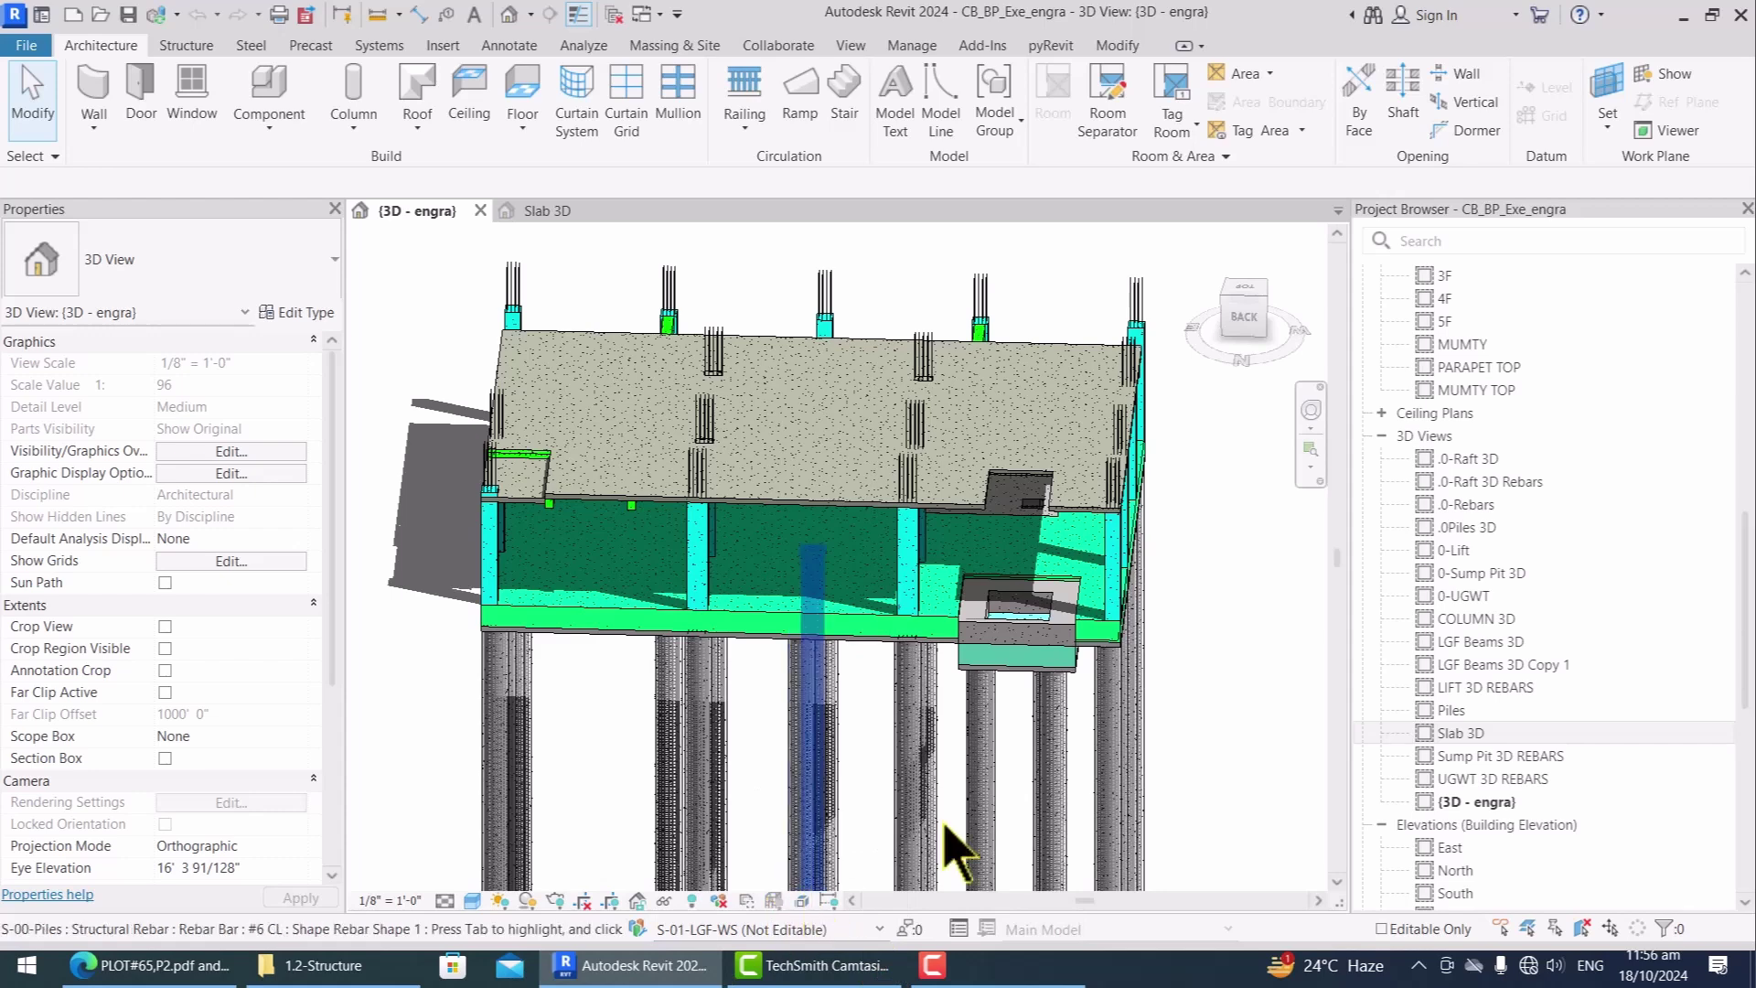
pyautogui.scroll(5, 1427, 421)
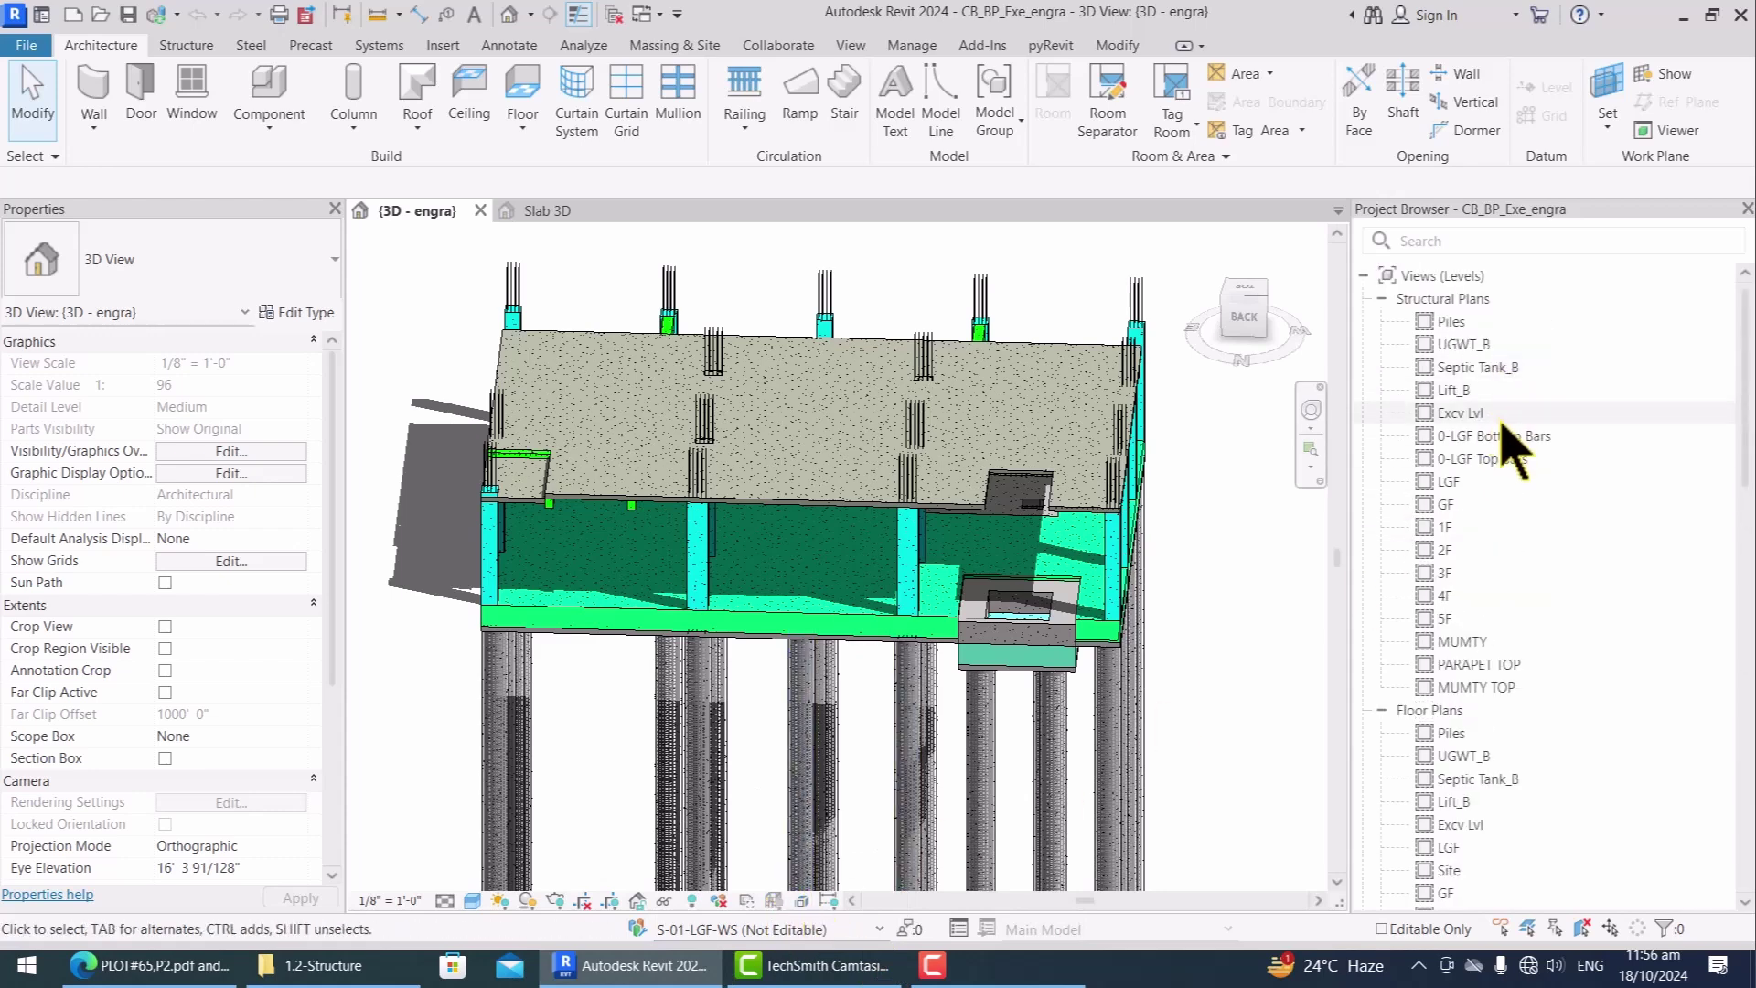
pyautogui.click(1478, 485)
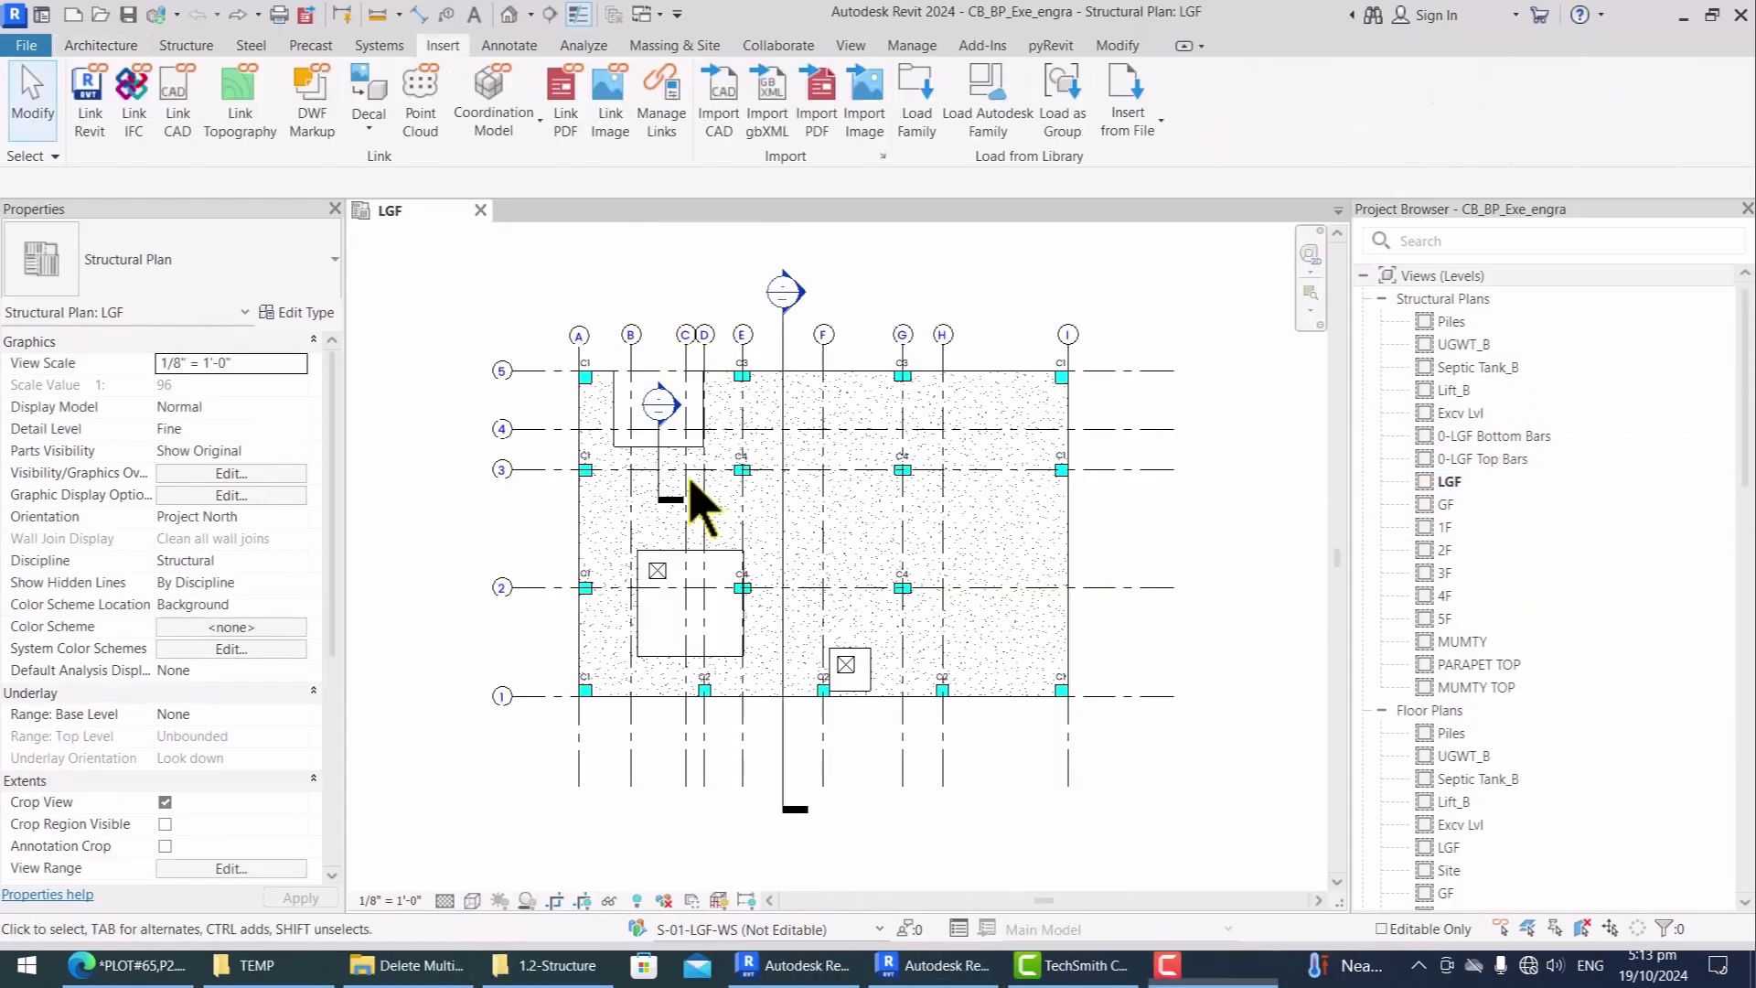
# Step: Import the 1-Column Layout Plan DWG file into the LGF structural plan
pyautogui.click(732, 101)
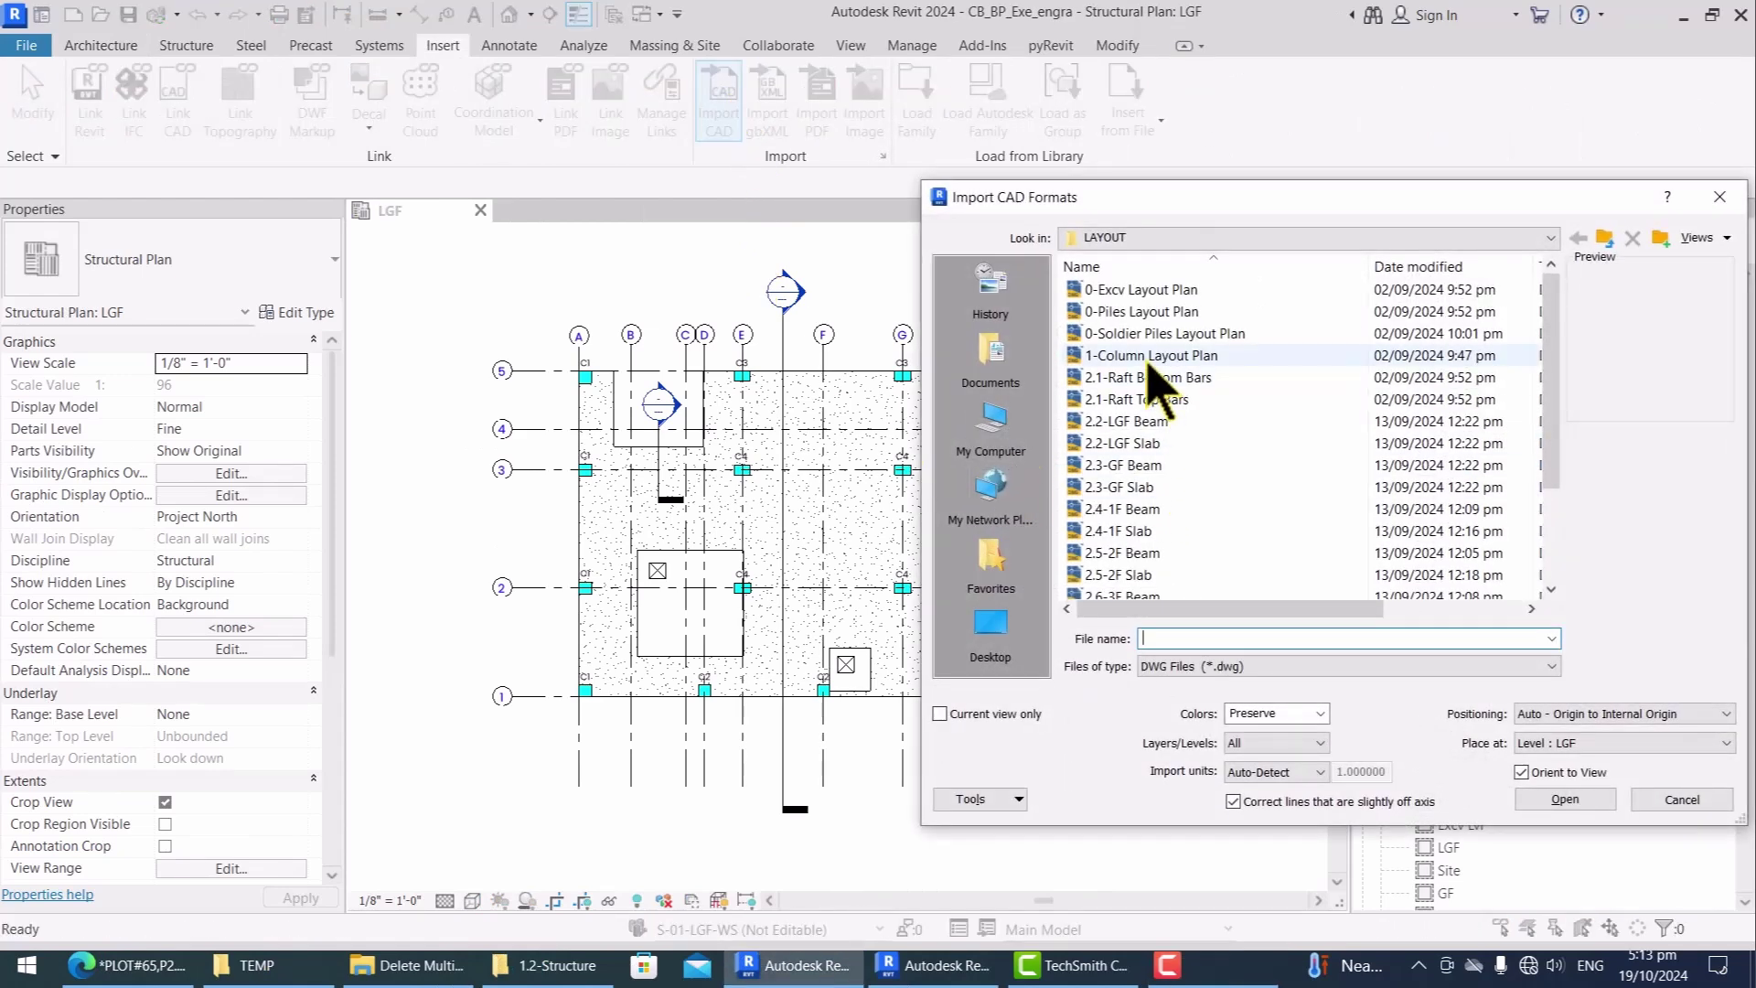
pyautogui.click(1152, 356)
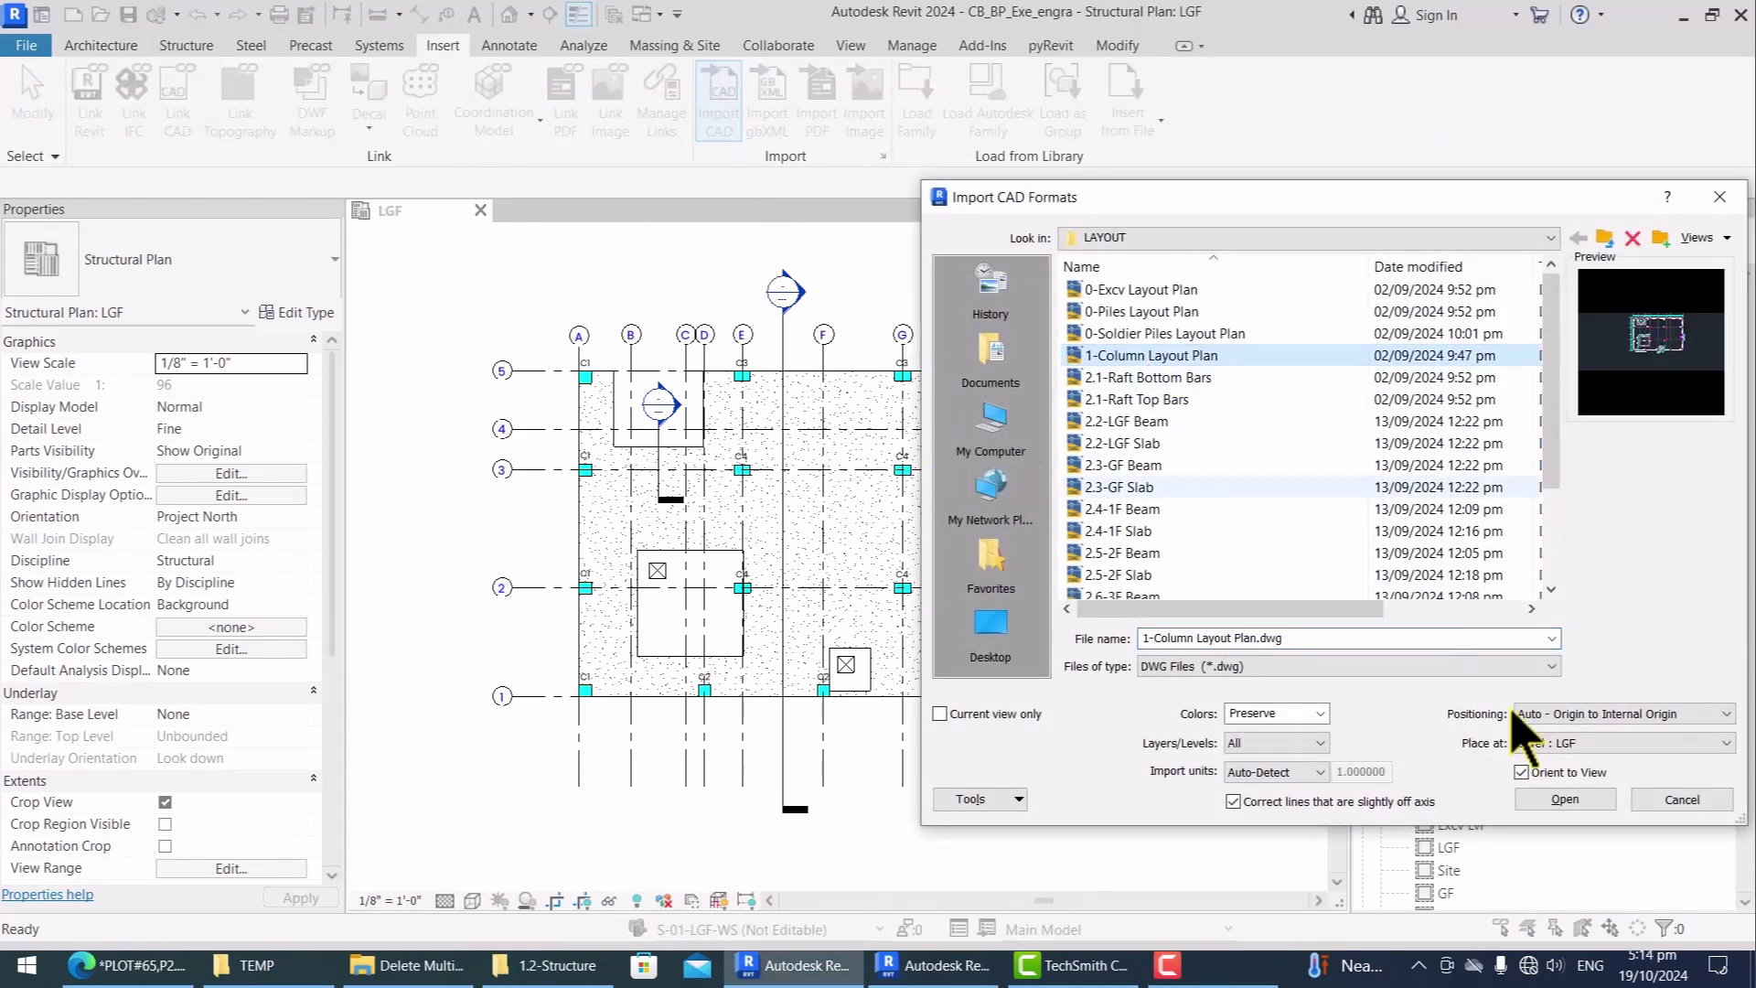
pyautogui.click(1565, 798)
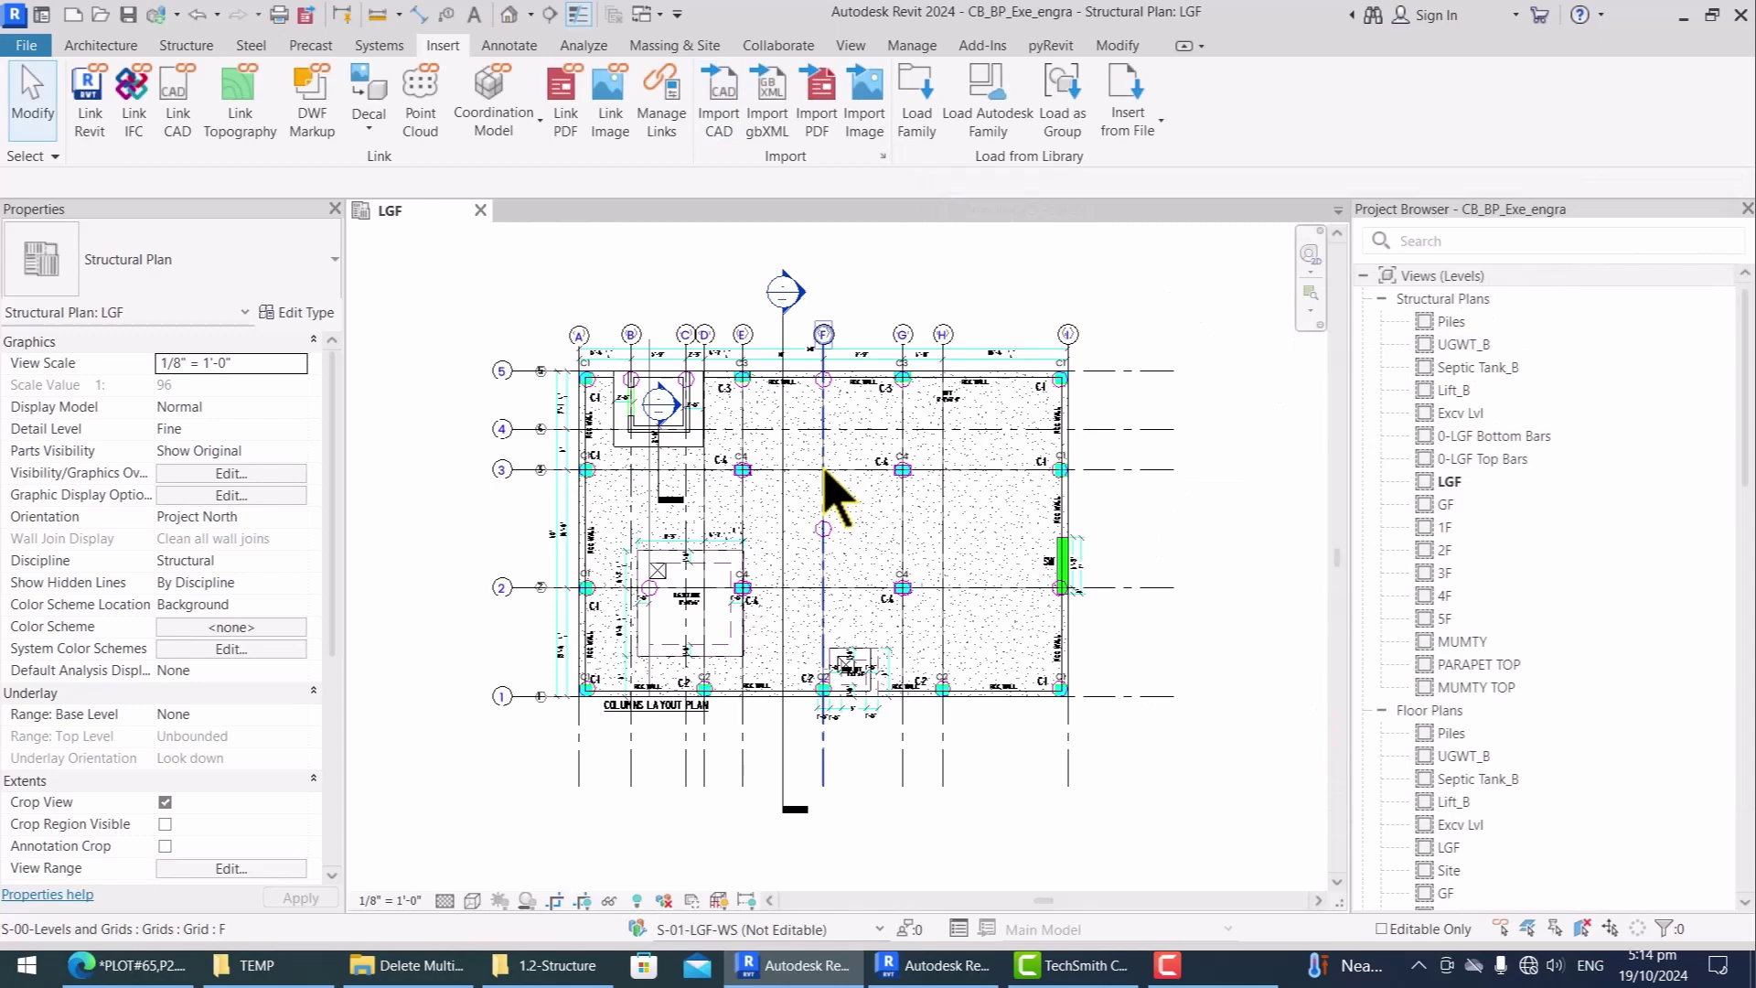
pyautogui.scroll(2, 952, 490)
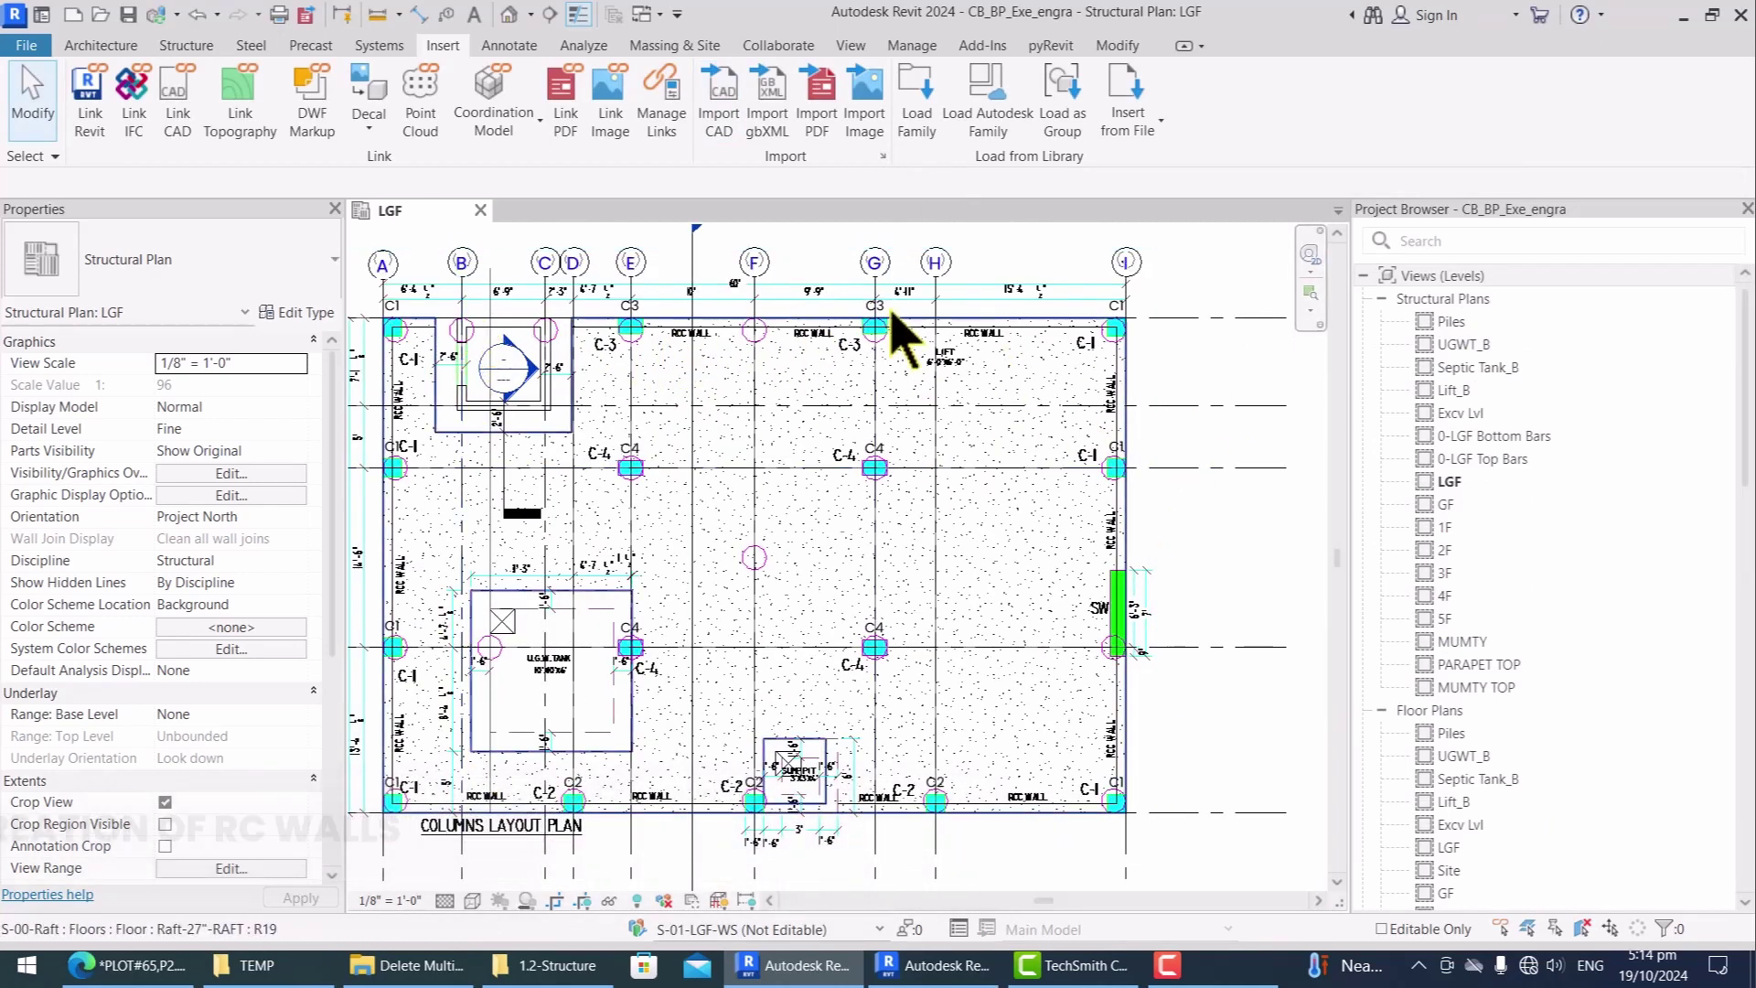
pyautogui.press('z')
pyautogui.press('f')
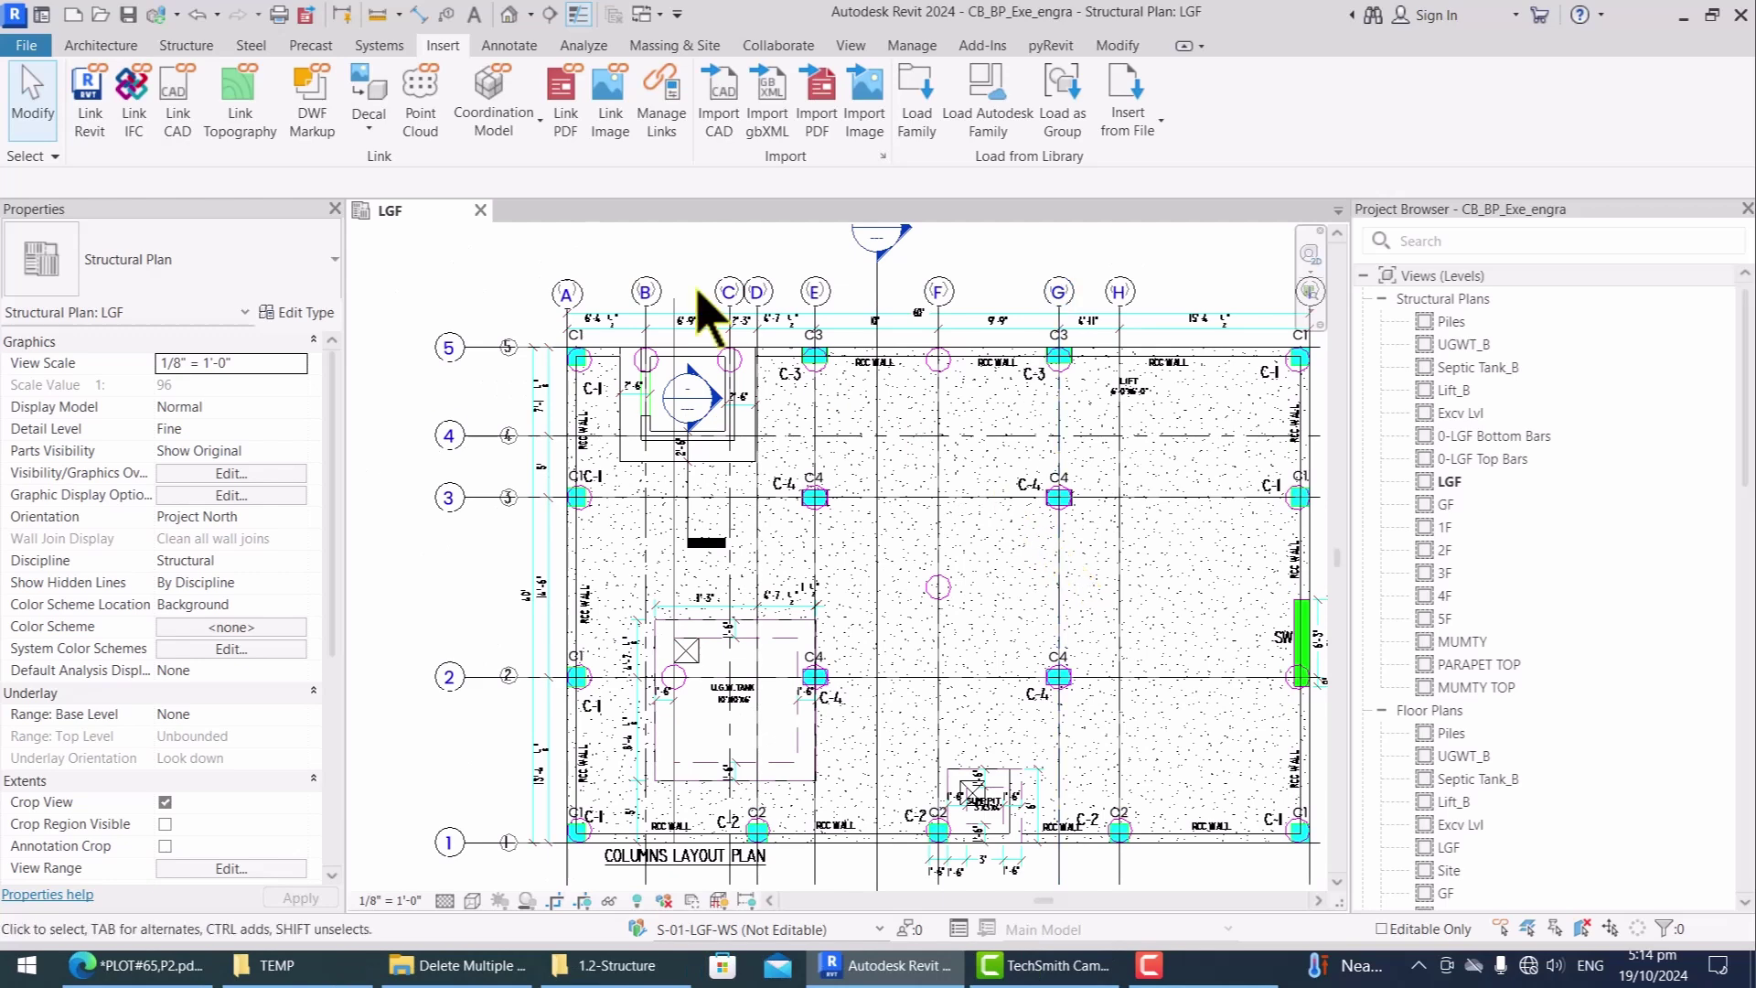
# Step: Start a structural wall and duplicate the RC-18"-UGWT wall type under the name RC-9"-LGF
pyautogui.click(192, 46)
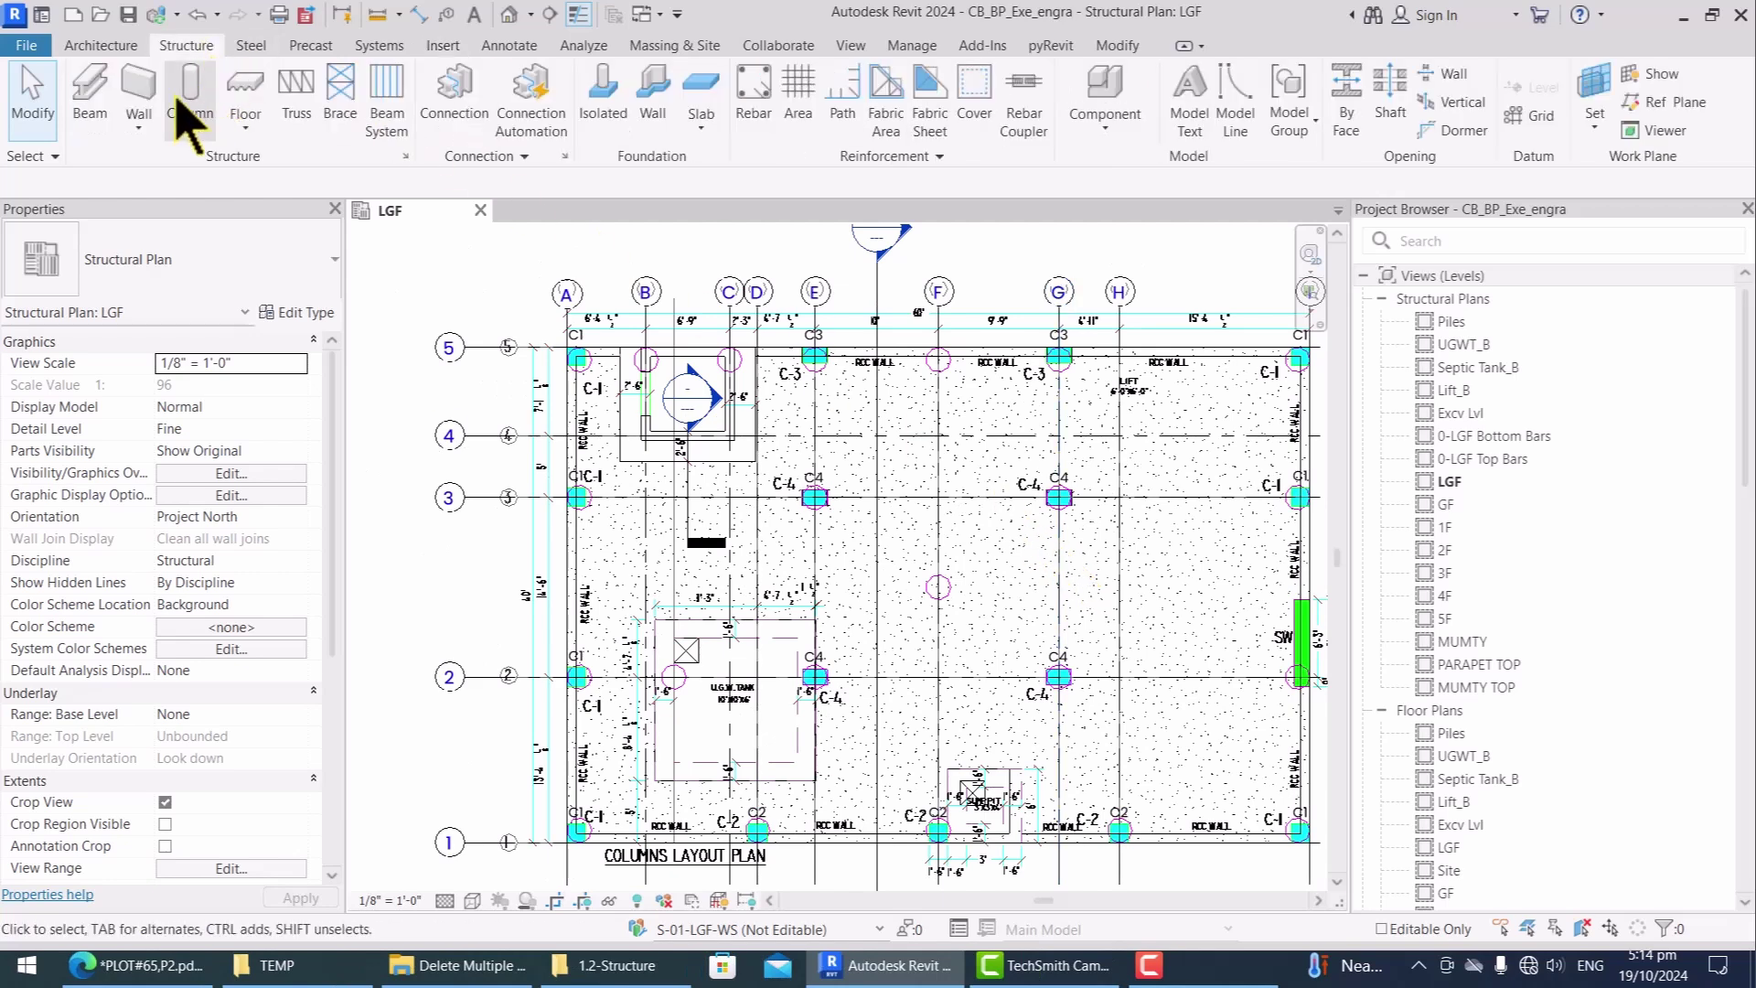
pyautogui.click(139, 129)
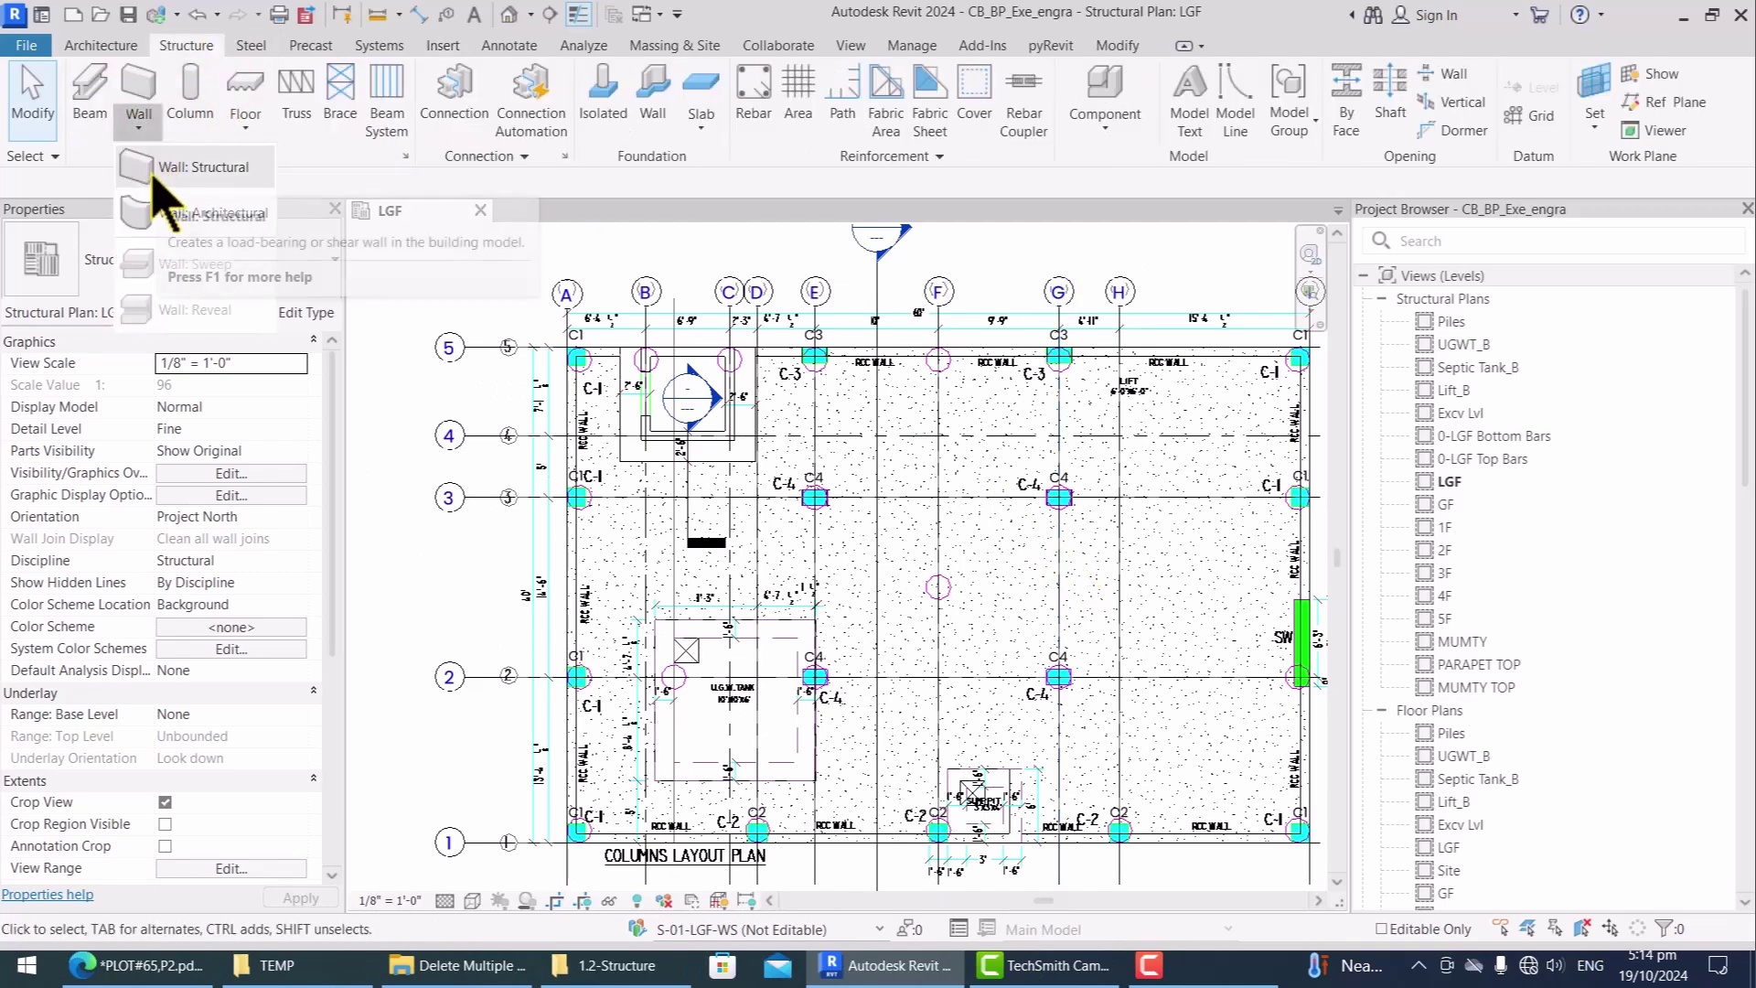
pyautogui.press('Escape')
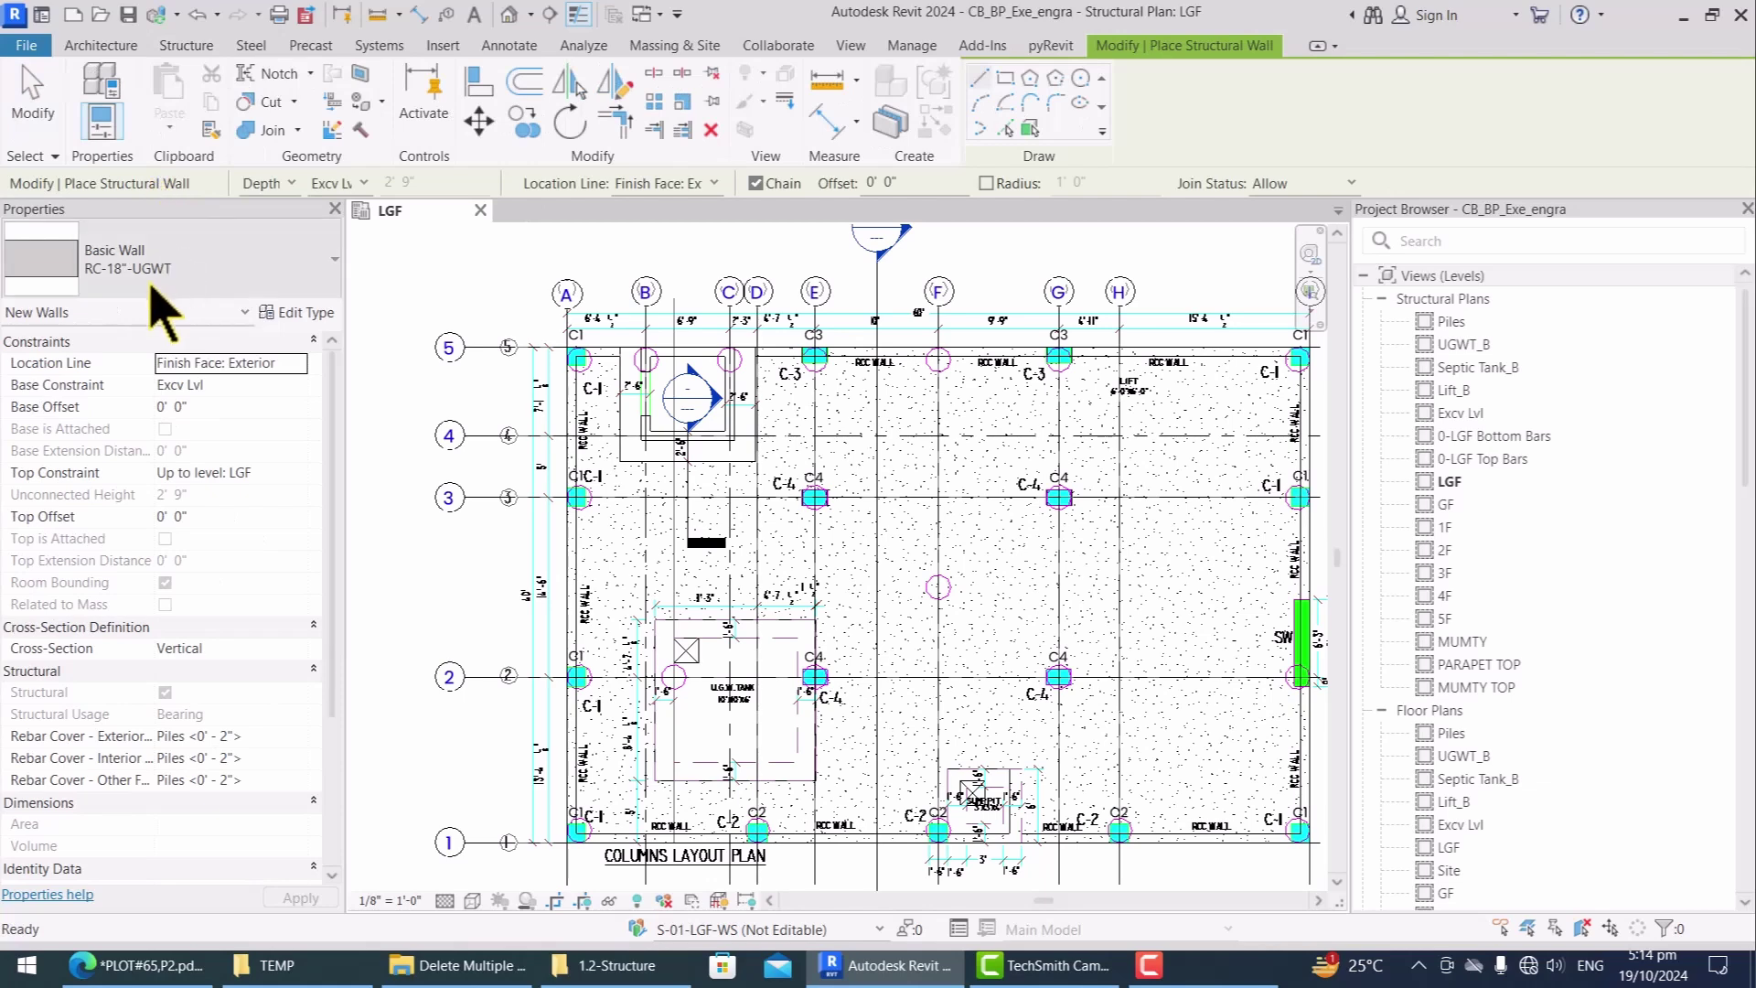
pyautogui.click(155, 282)
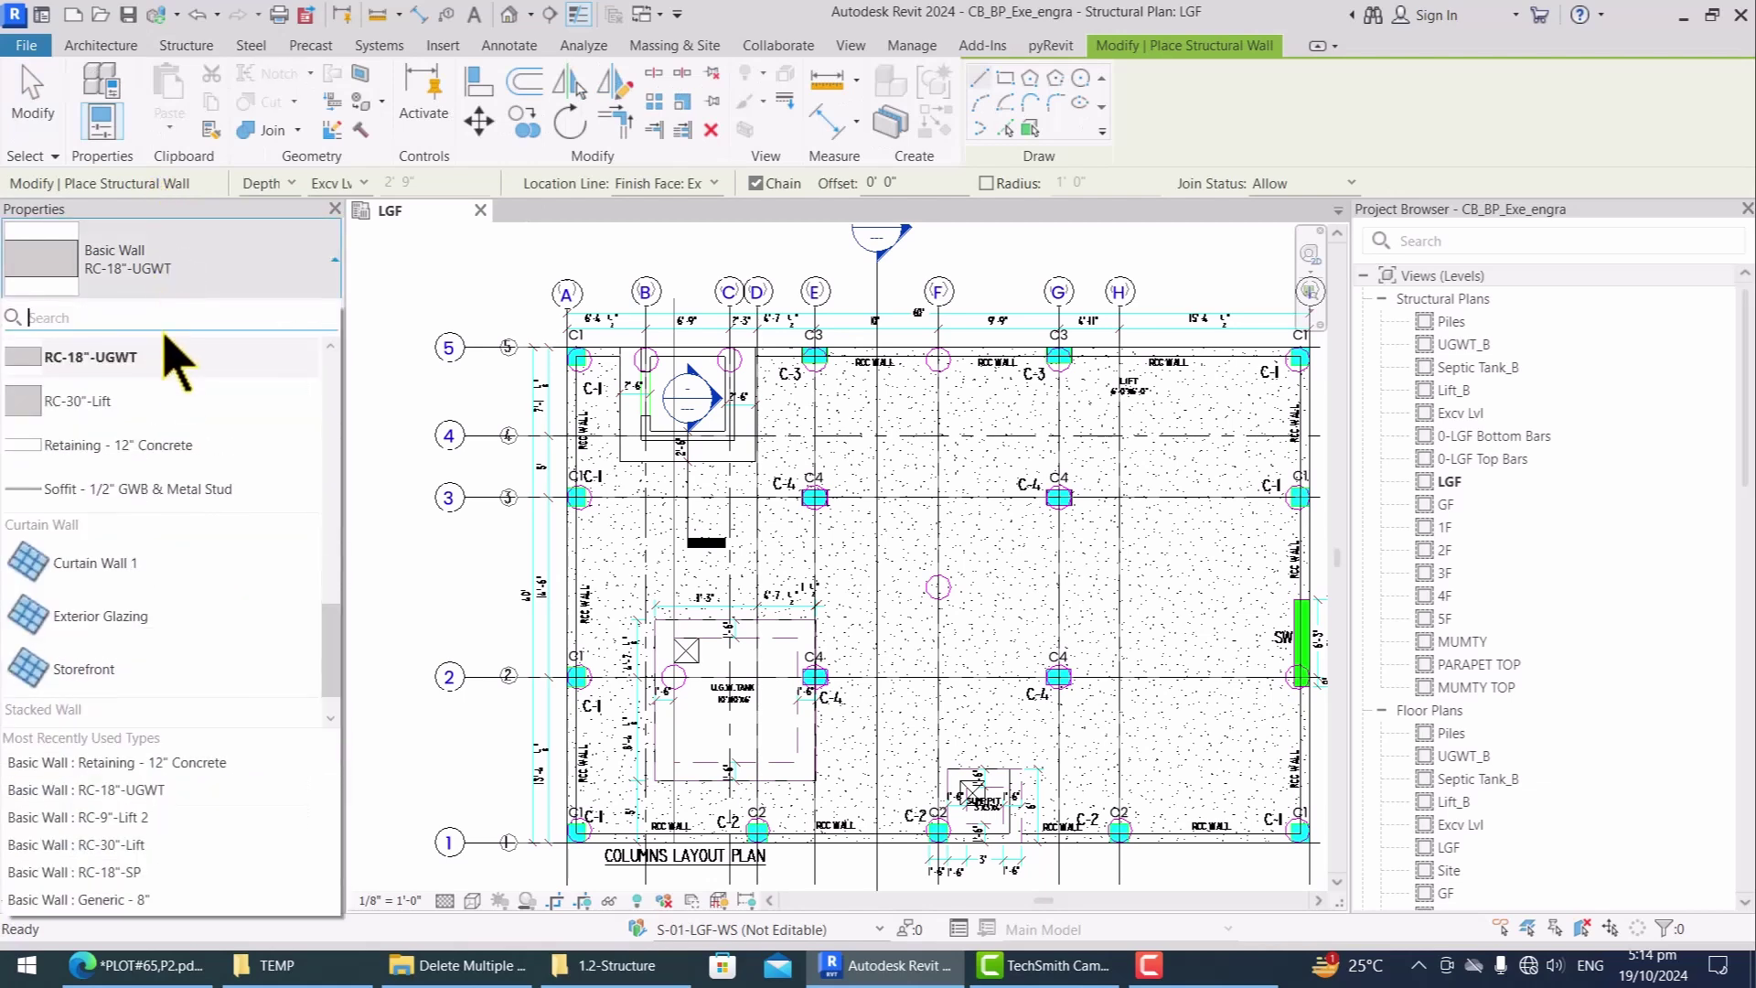
pyautogui.scroll(2, 175, 384)
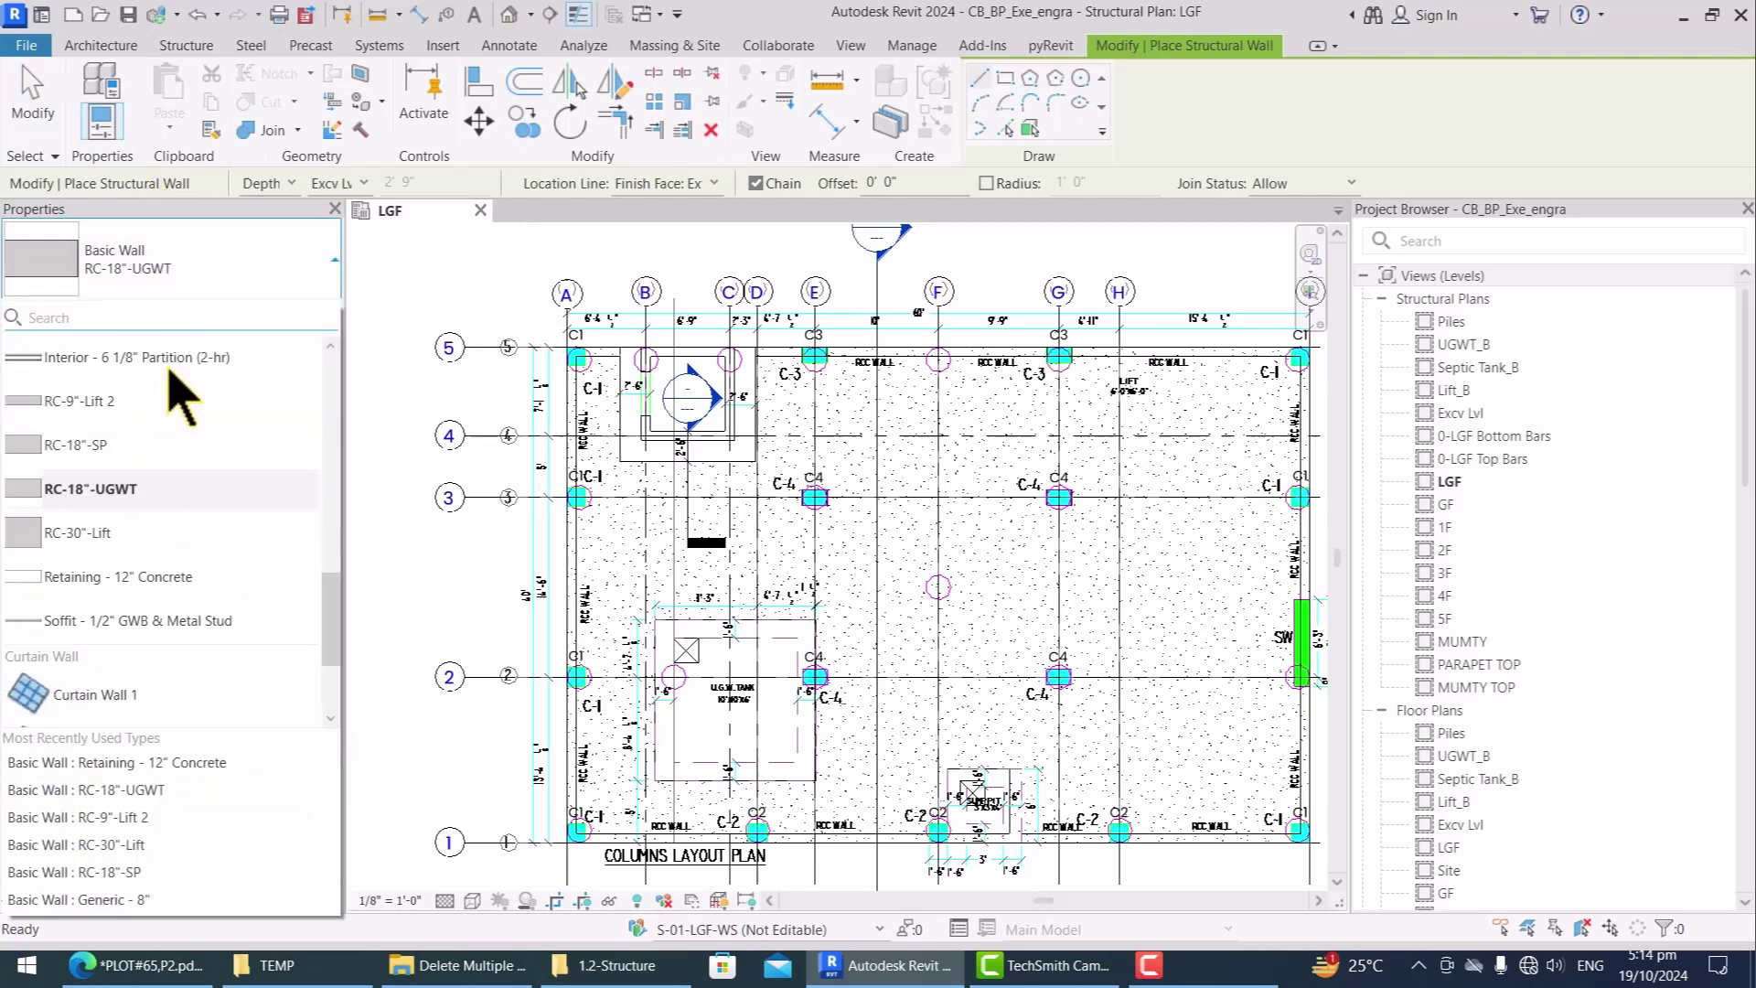
pyautogui.click(237, 294)
pyautogui.click(311, 317)
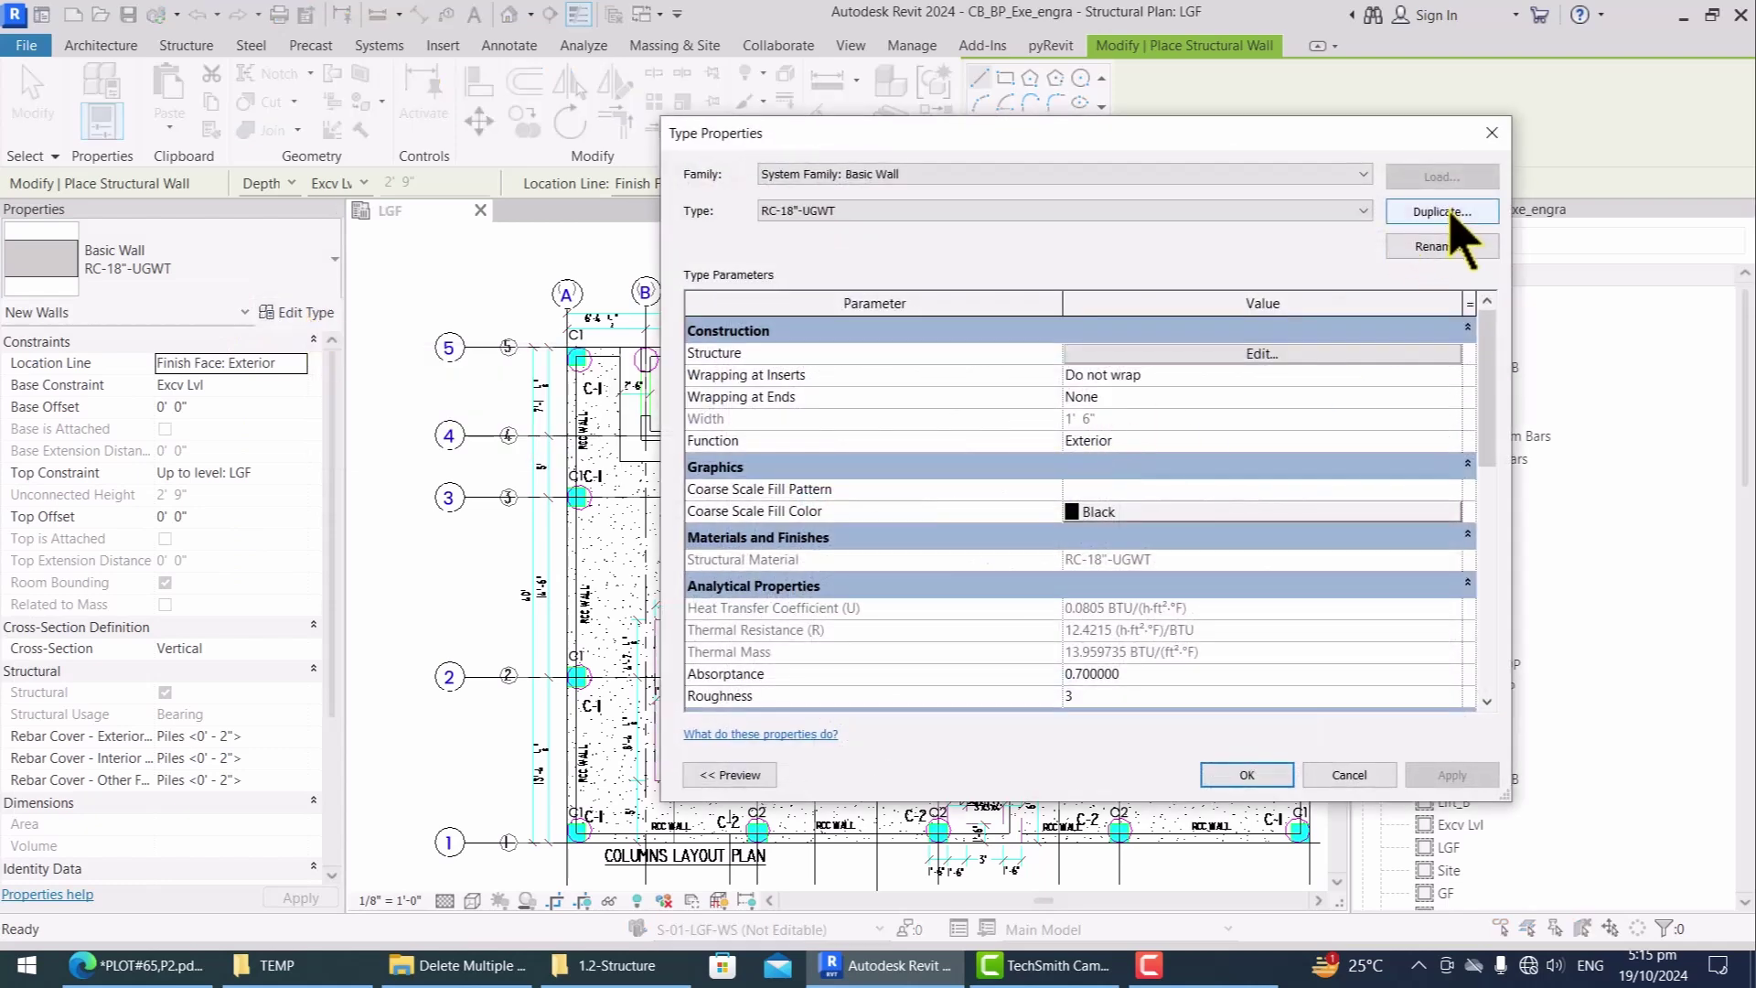
pyautogui.click(1449, 212)
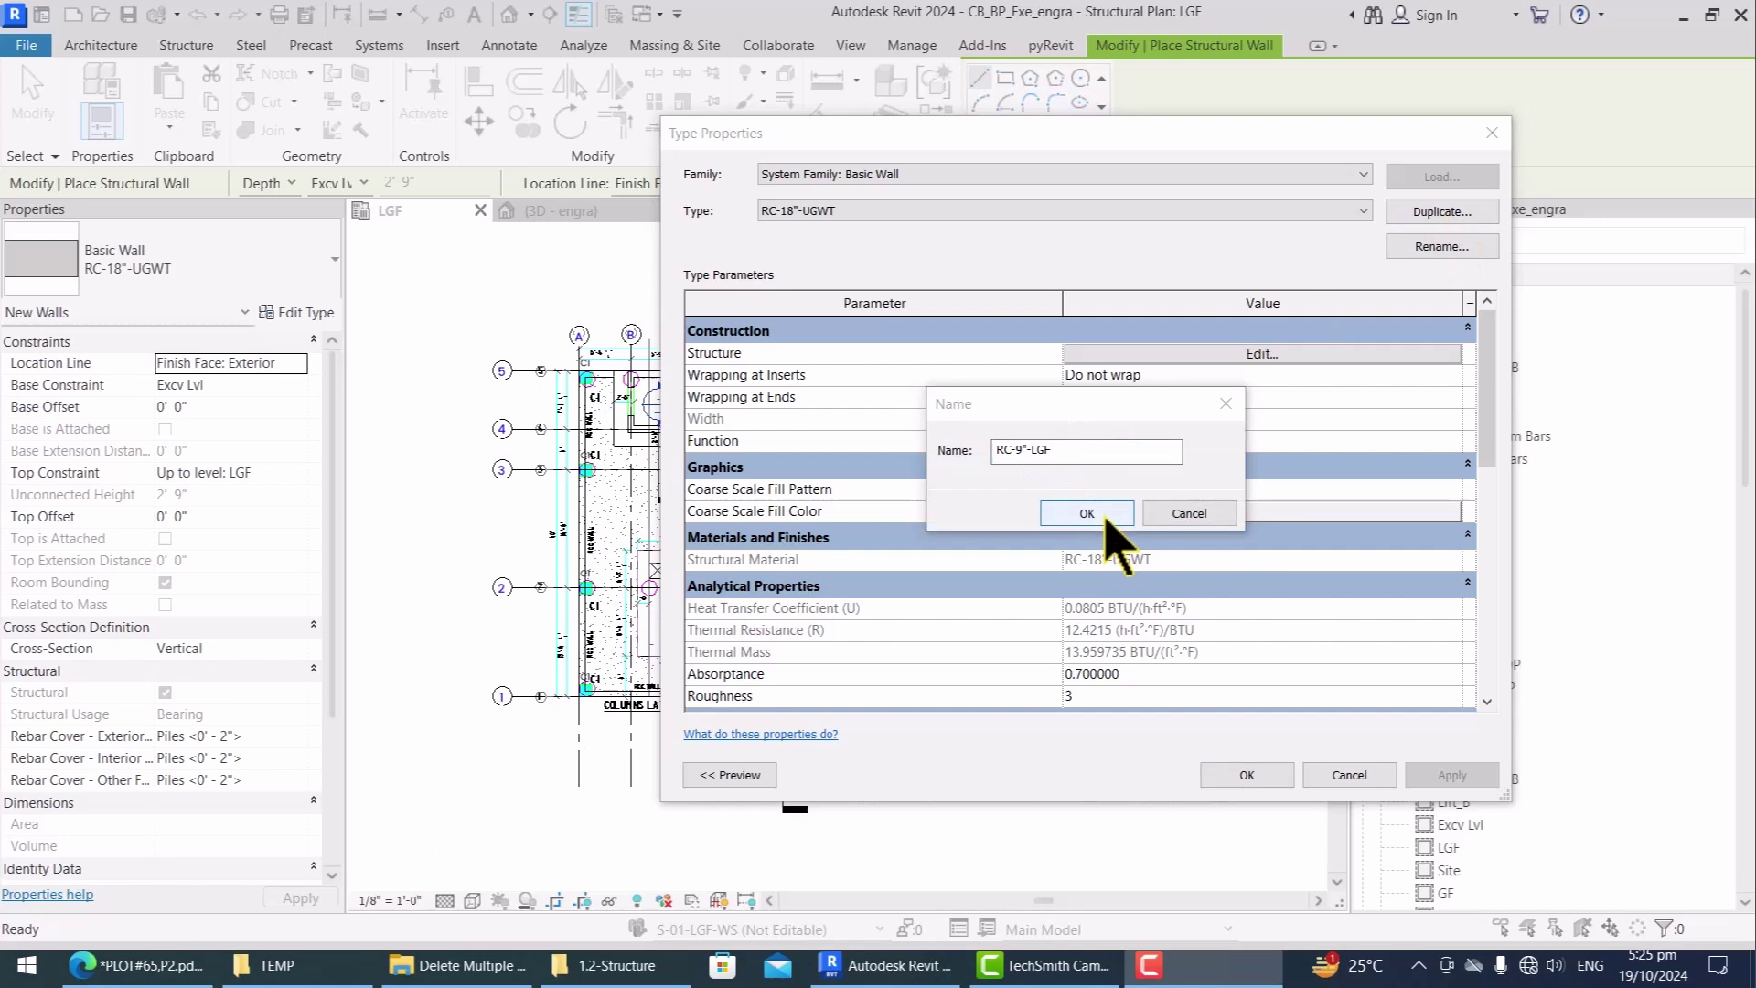
pyautogui.click(1089, 514)
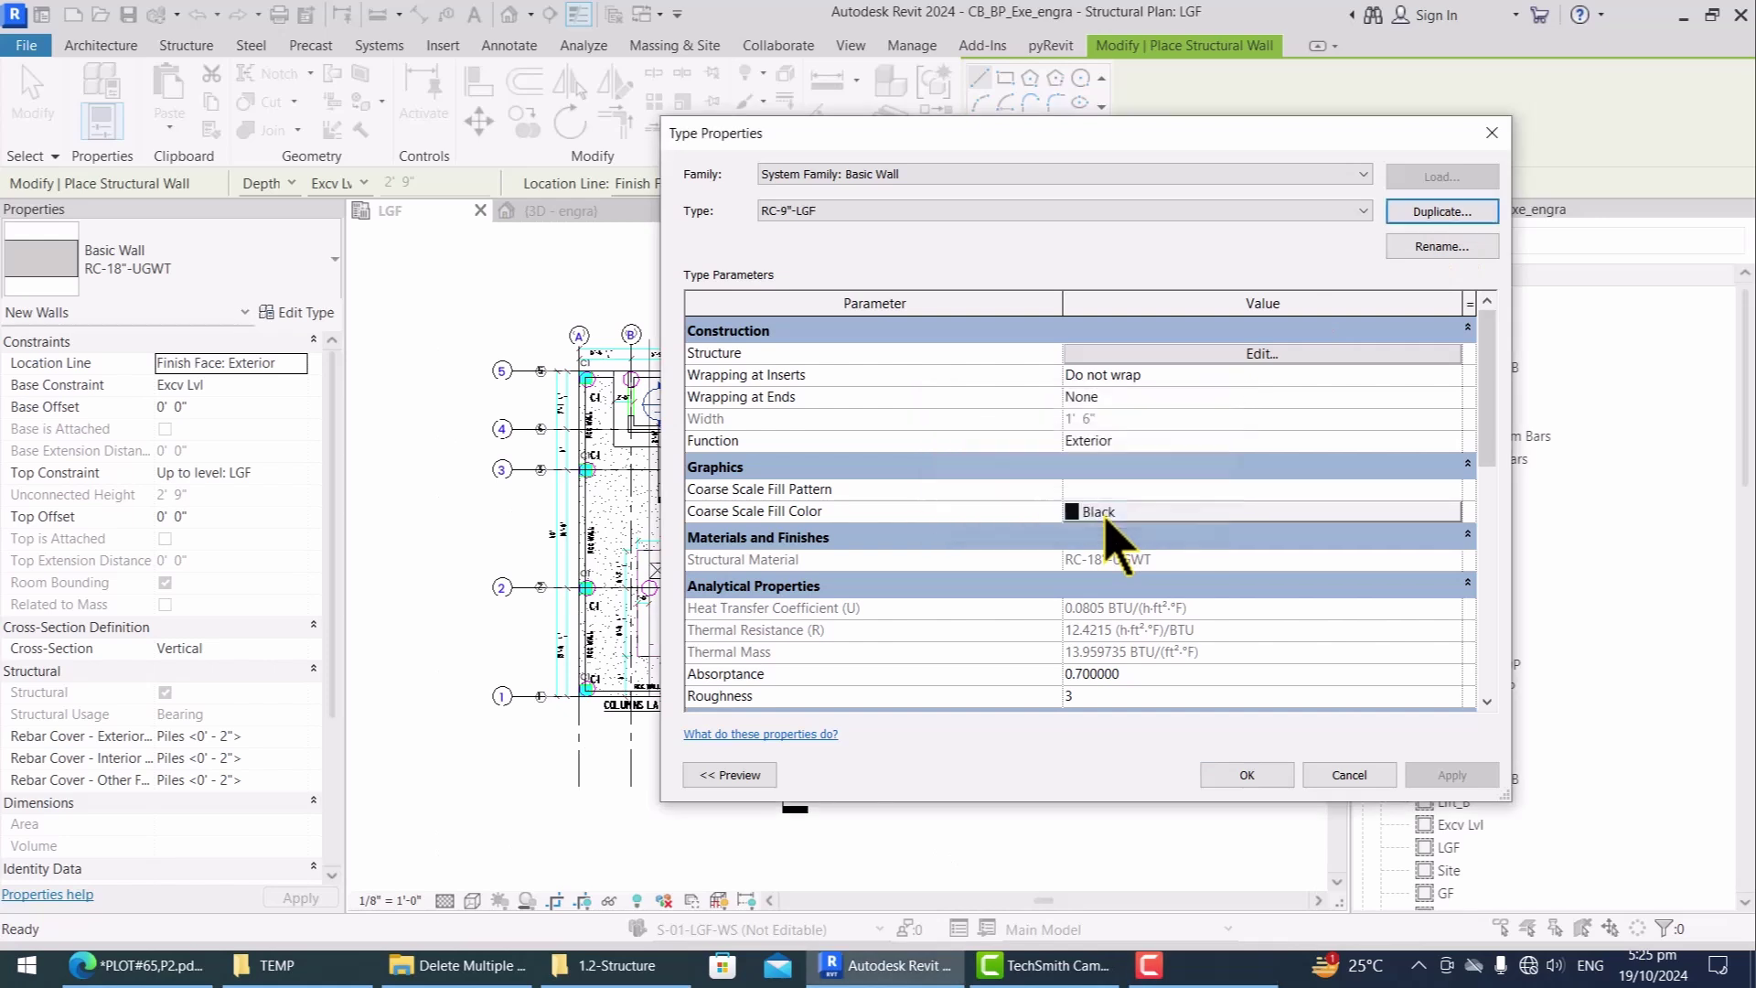
# Step: Set the structure layer of the RC-9"-LGF wall type to a thickness of 9"
pyautogui.click(1255, 355)
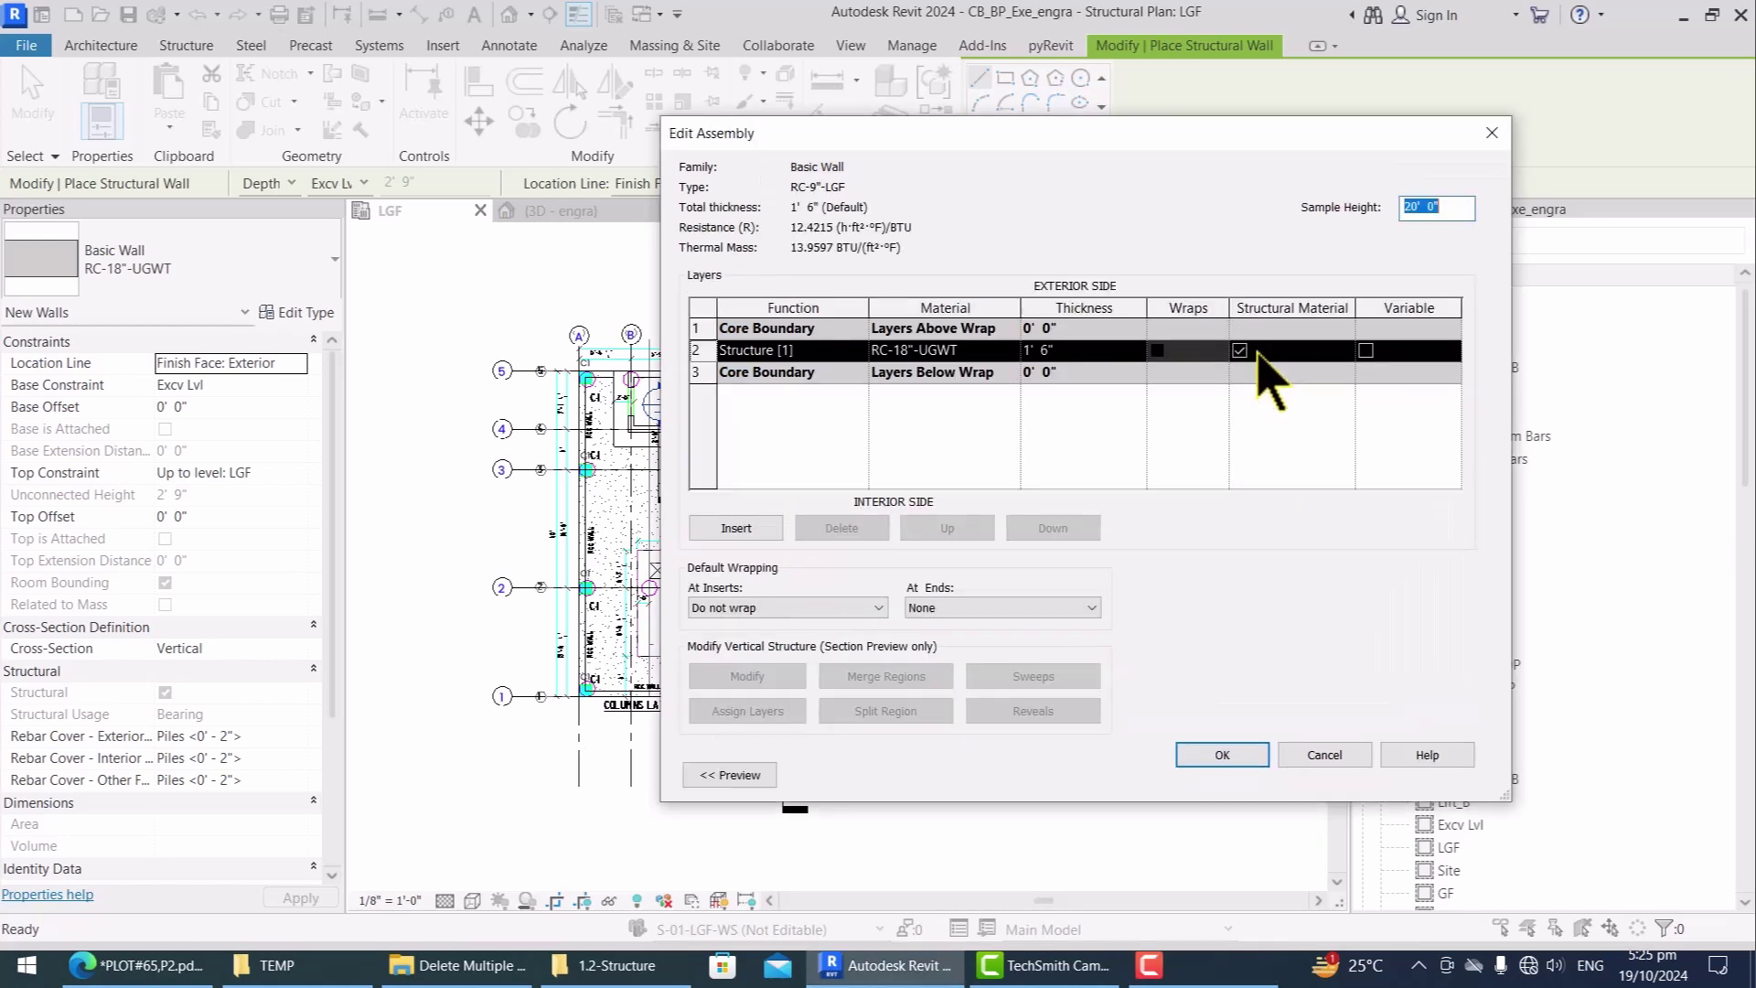
pyautogui.click(1080, 349)
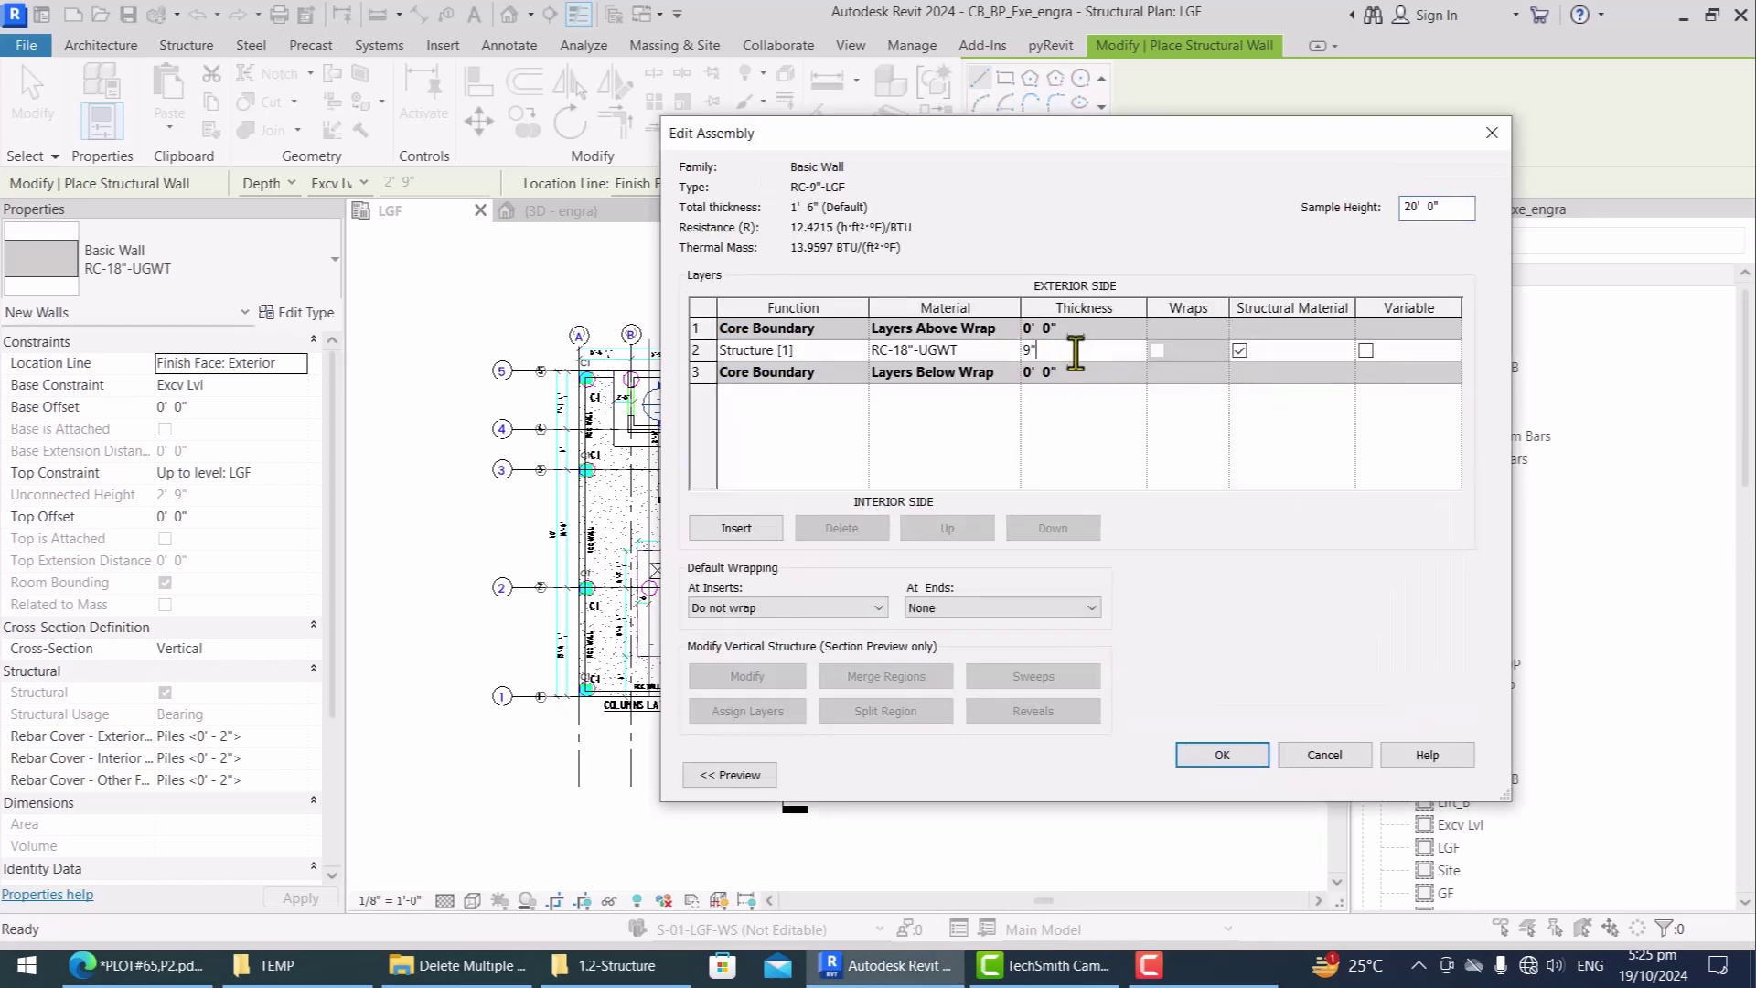
pyautogui.press('Tab')
# Step: Duplicate the RC-18"-UGWT material with its assets as RC-9"-LGF, assign it to the structure layer and accept the wall type
pyautogui.click(1010, 350)
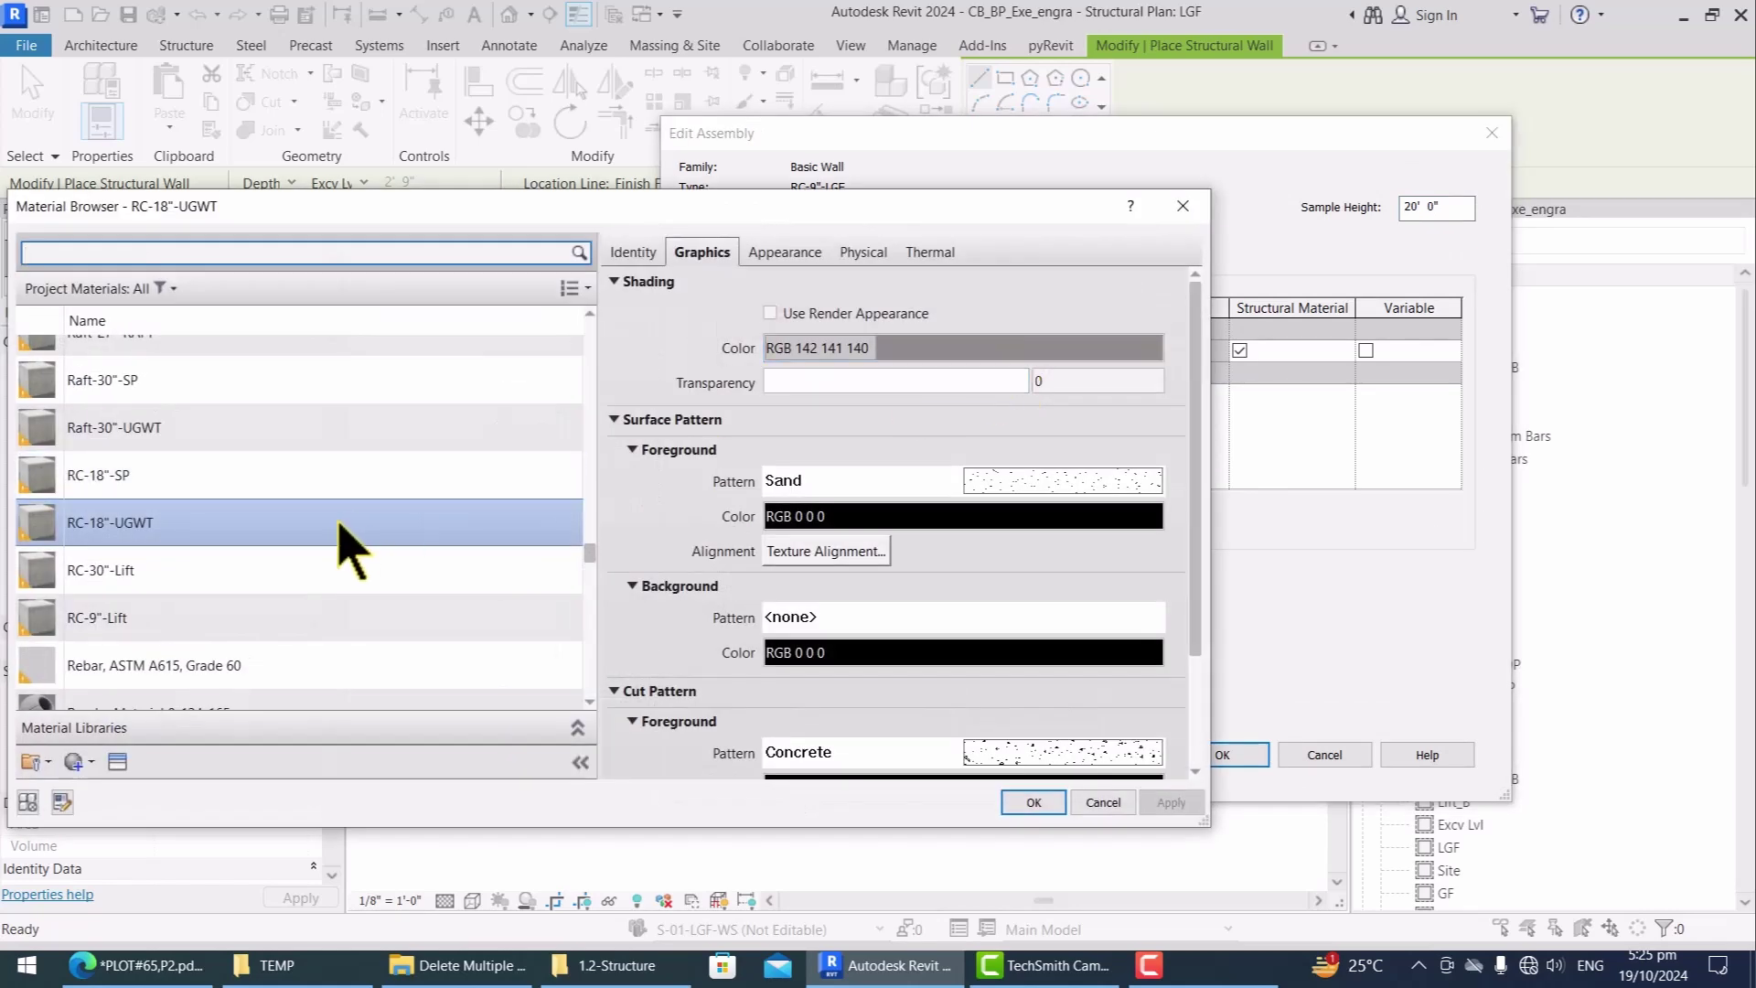
pyautogui.rightClick(338, 523)
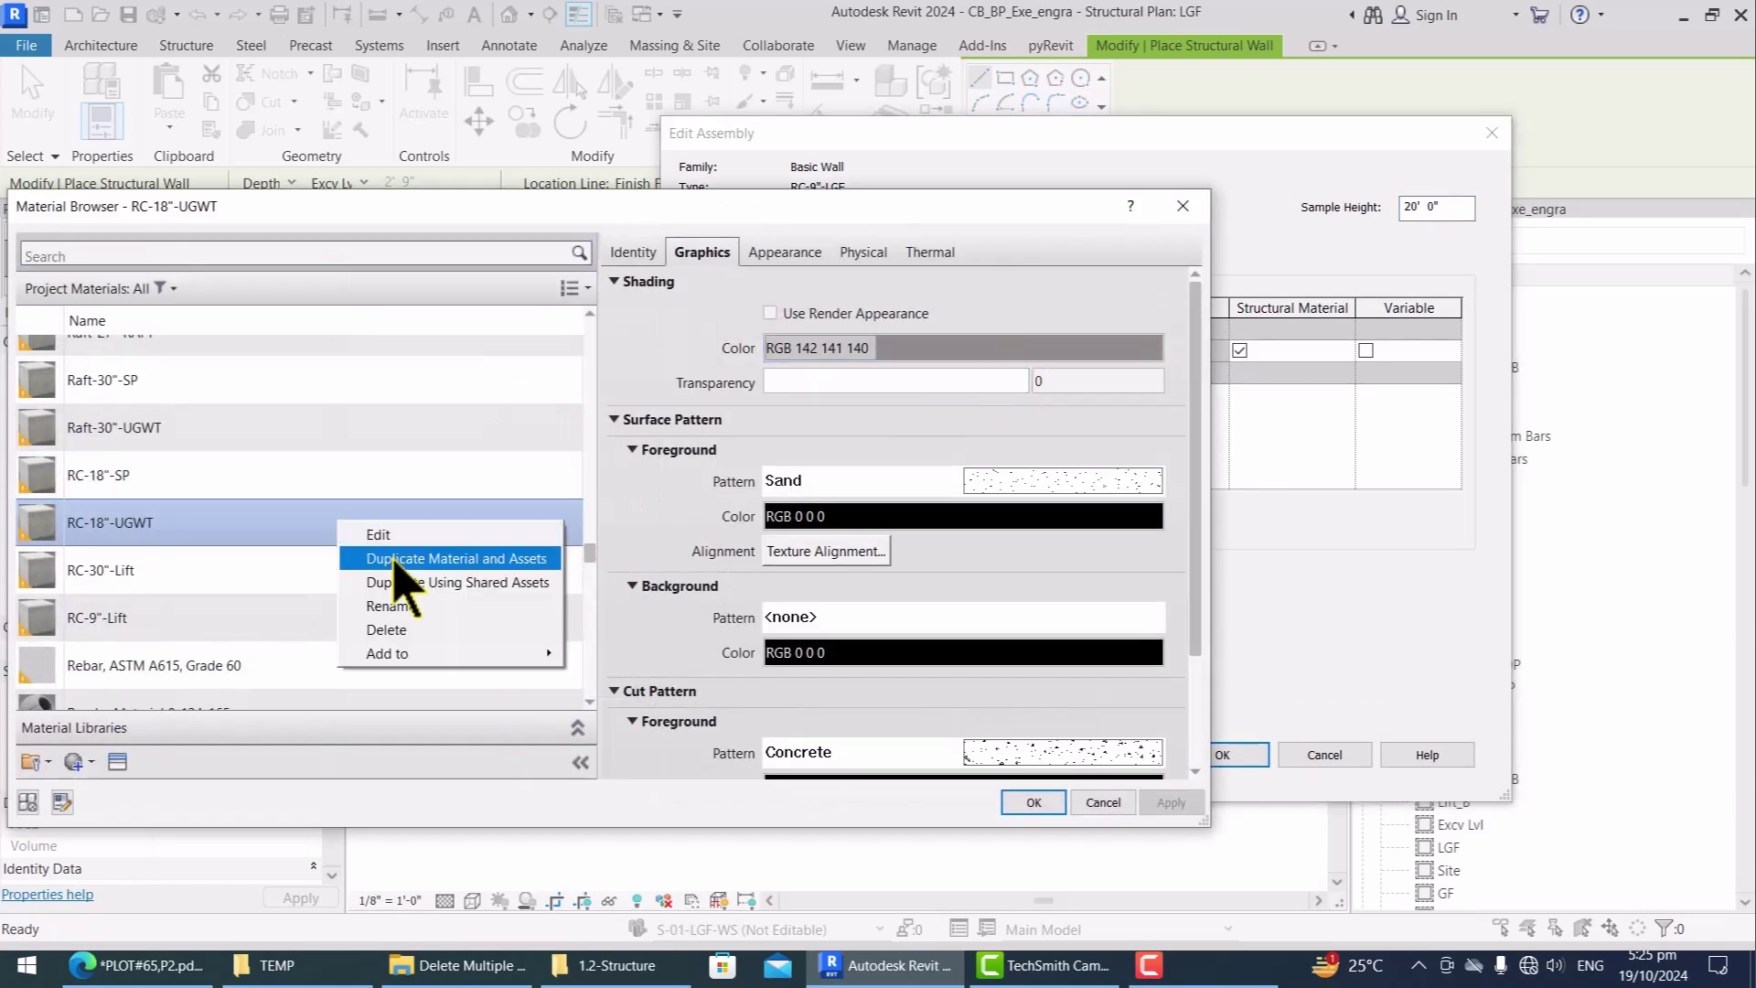
pyautogui.click(395, 561)
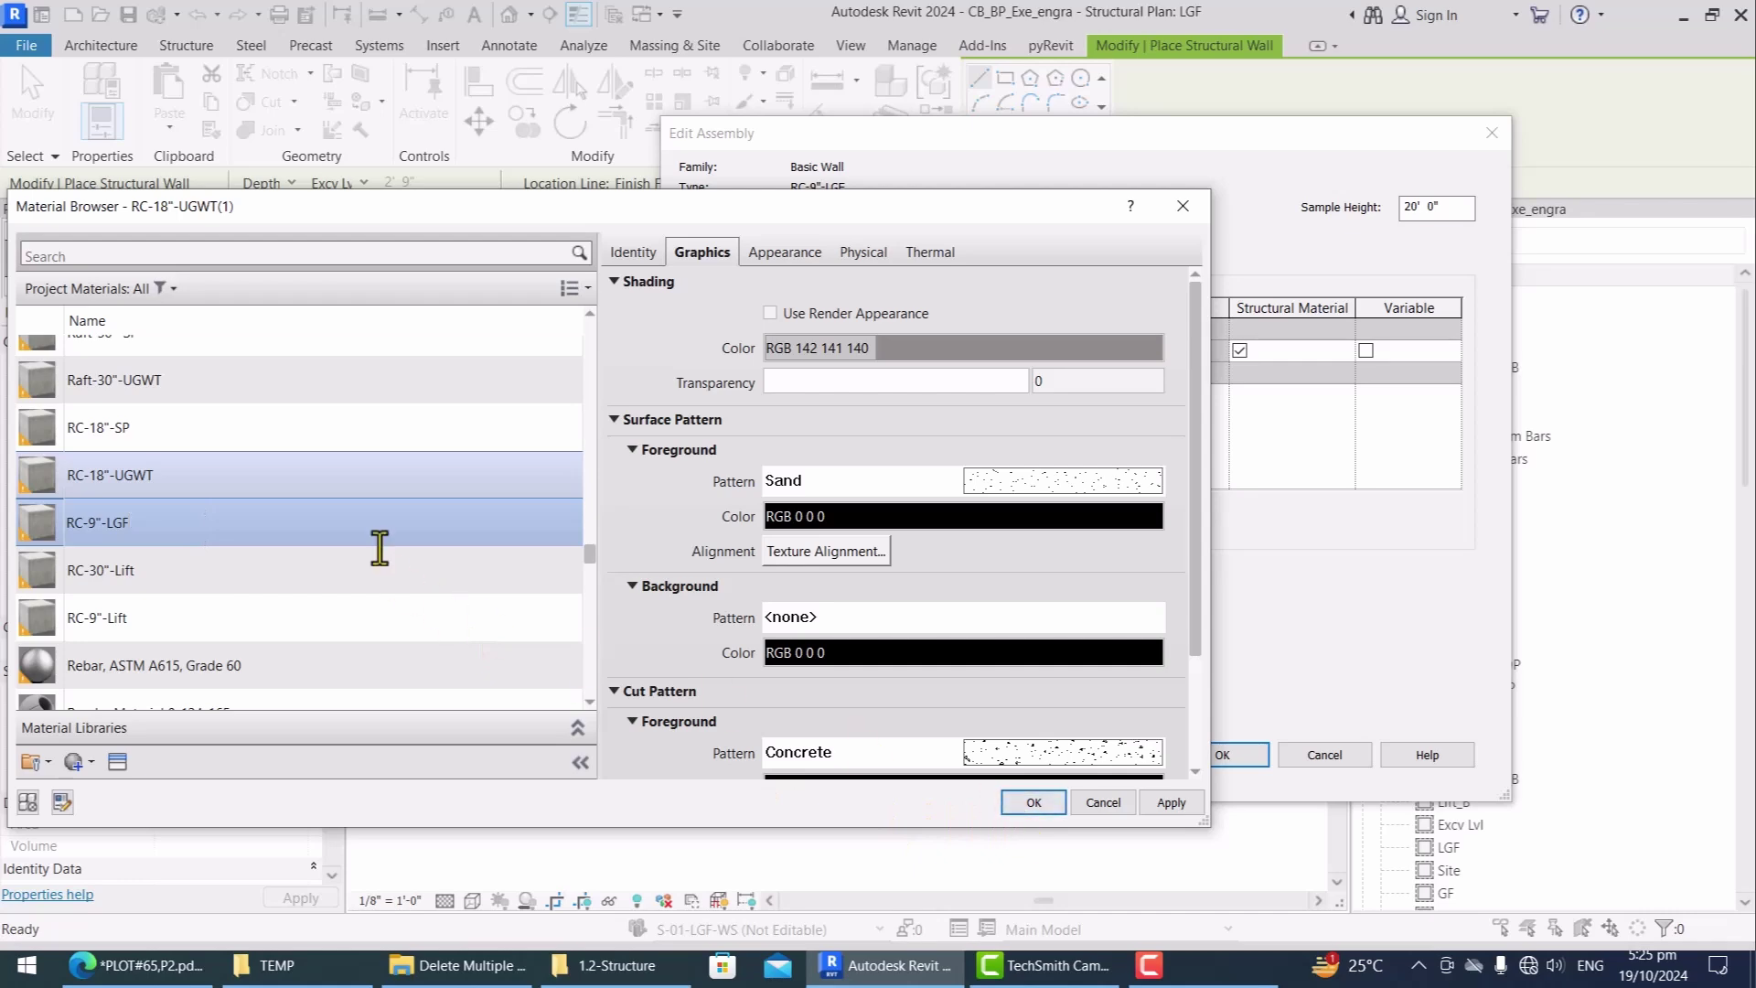
pyautogui.click(1033, 802)
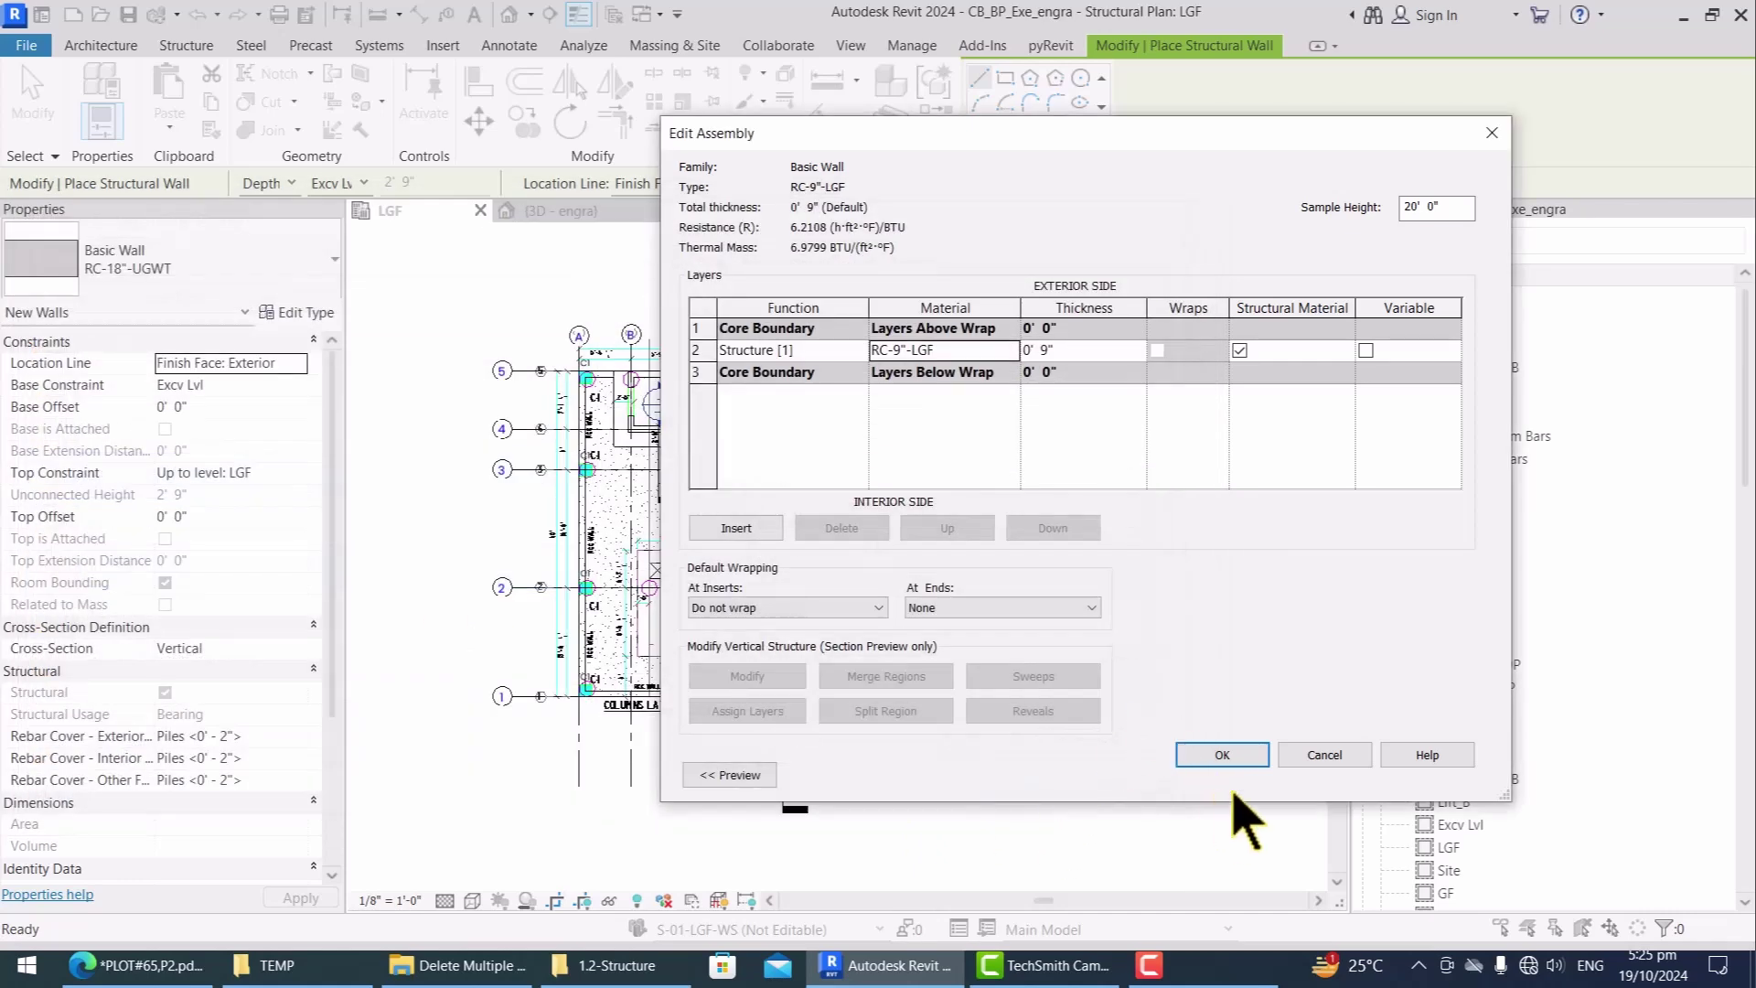
pyautogui.click(1230, 755)
pyautogui.click(1247, 775)
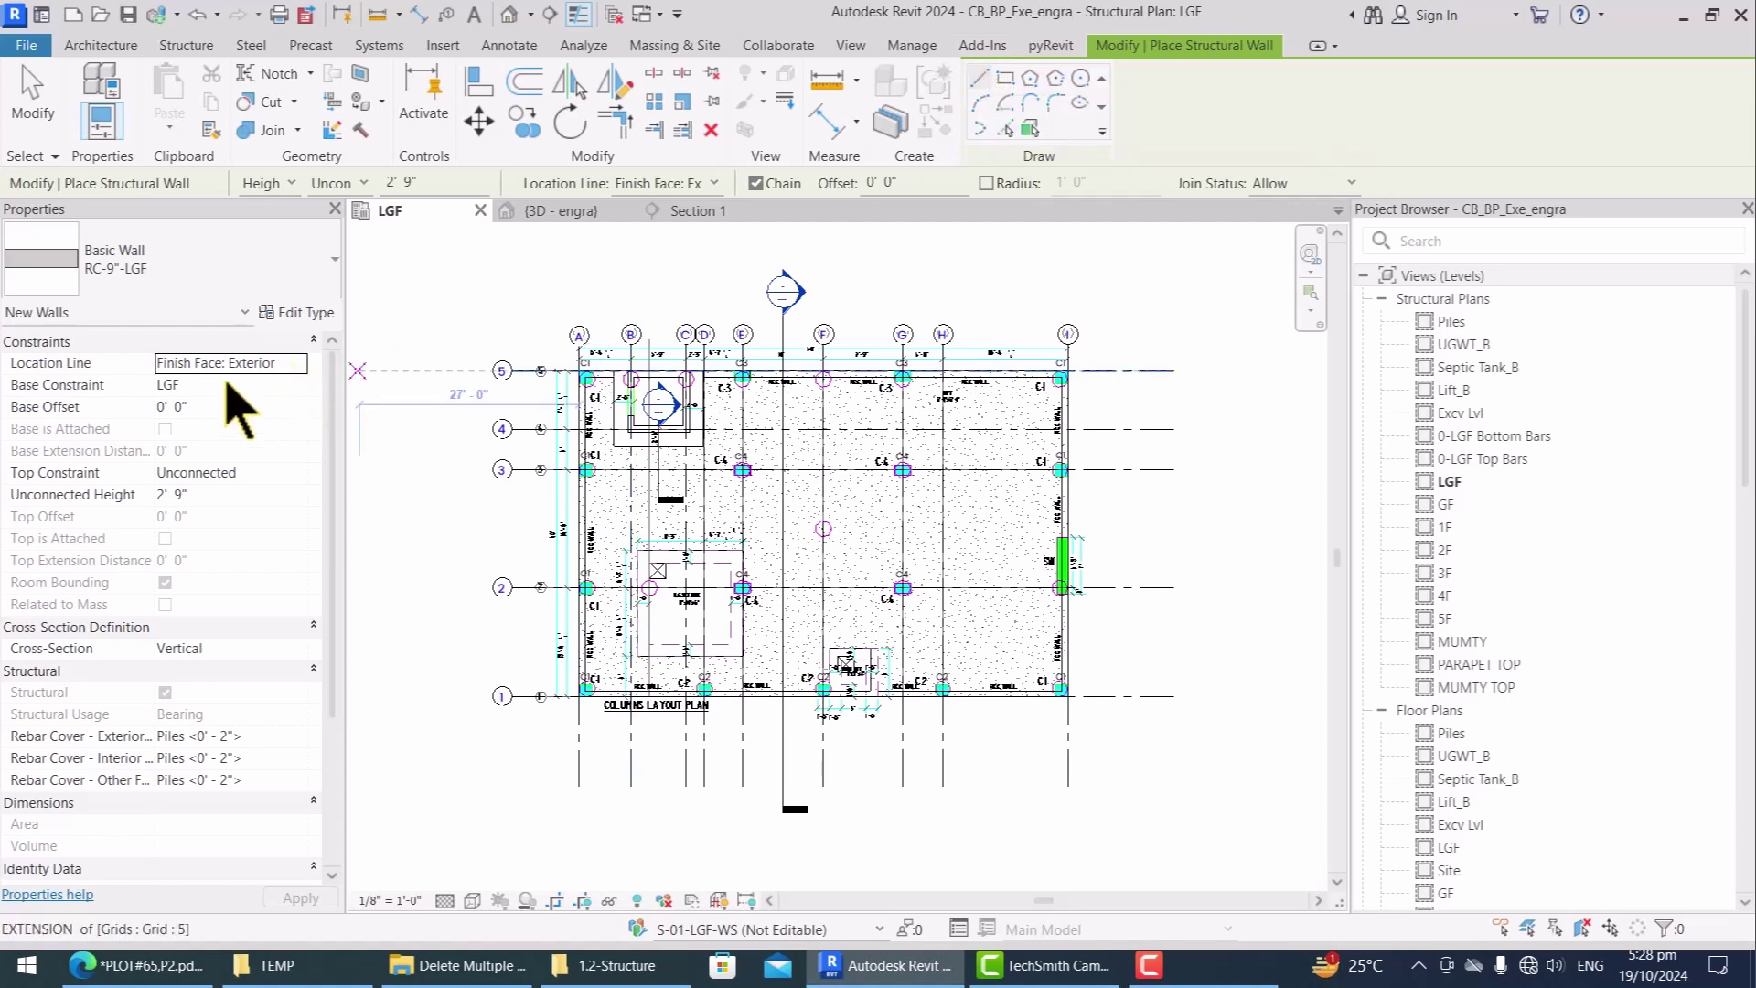
# Step: Set the new walls' base constraint to LGF and their top constraint to Up to level: GF
pyautogui.click(287, 385)
pyautogui.click(298, 385)
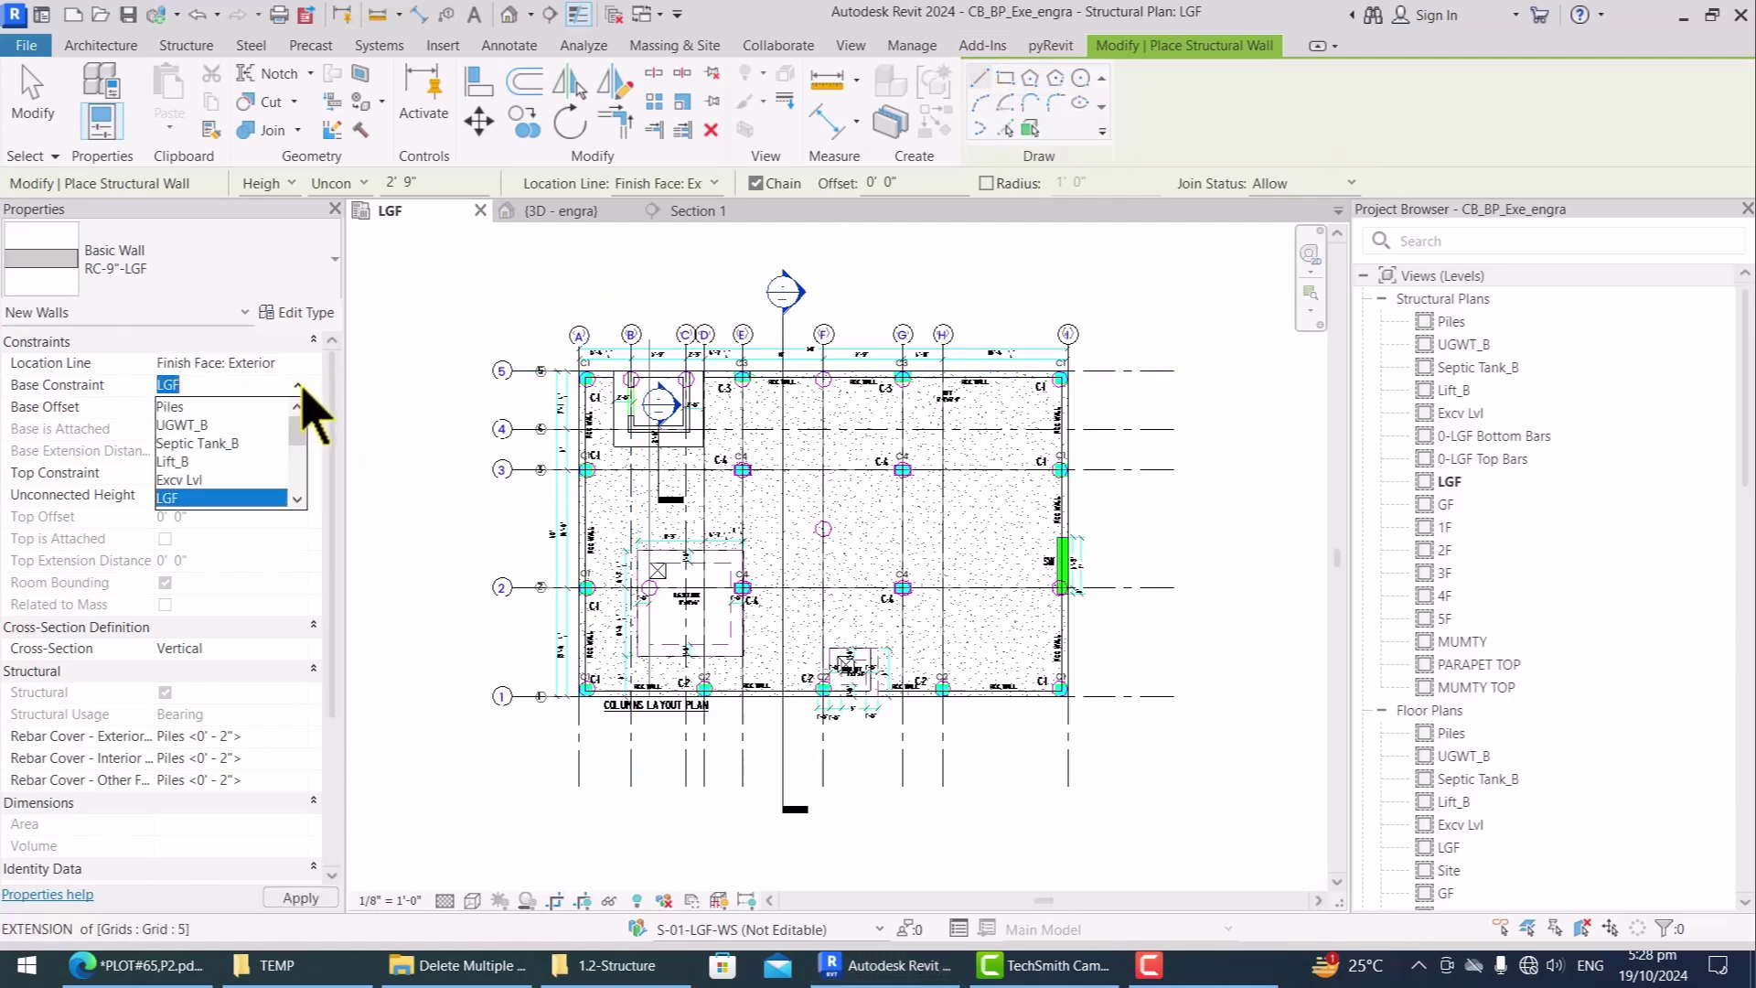
pyautogui.click(197, 498)
pyautogui.click(299, 472)
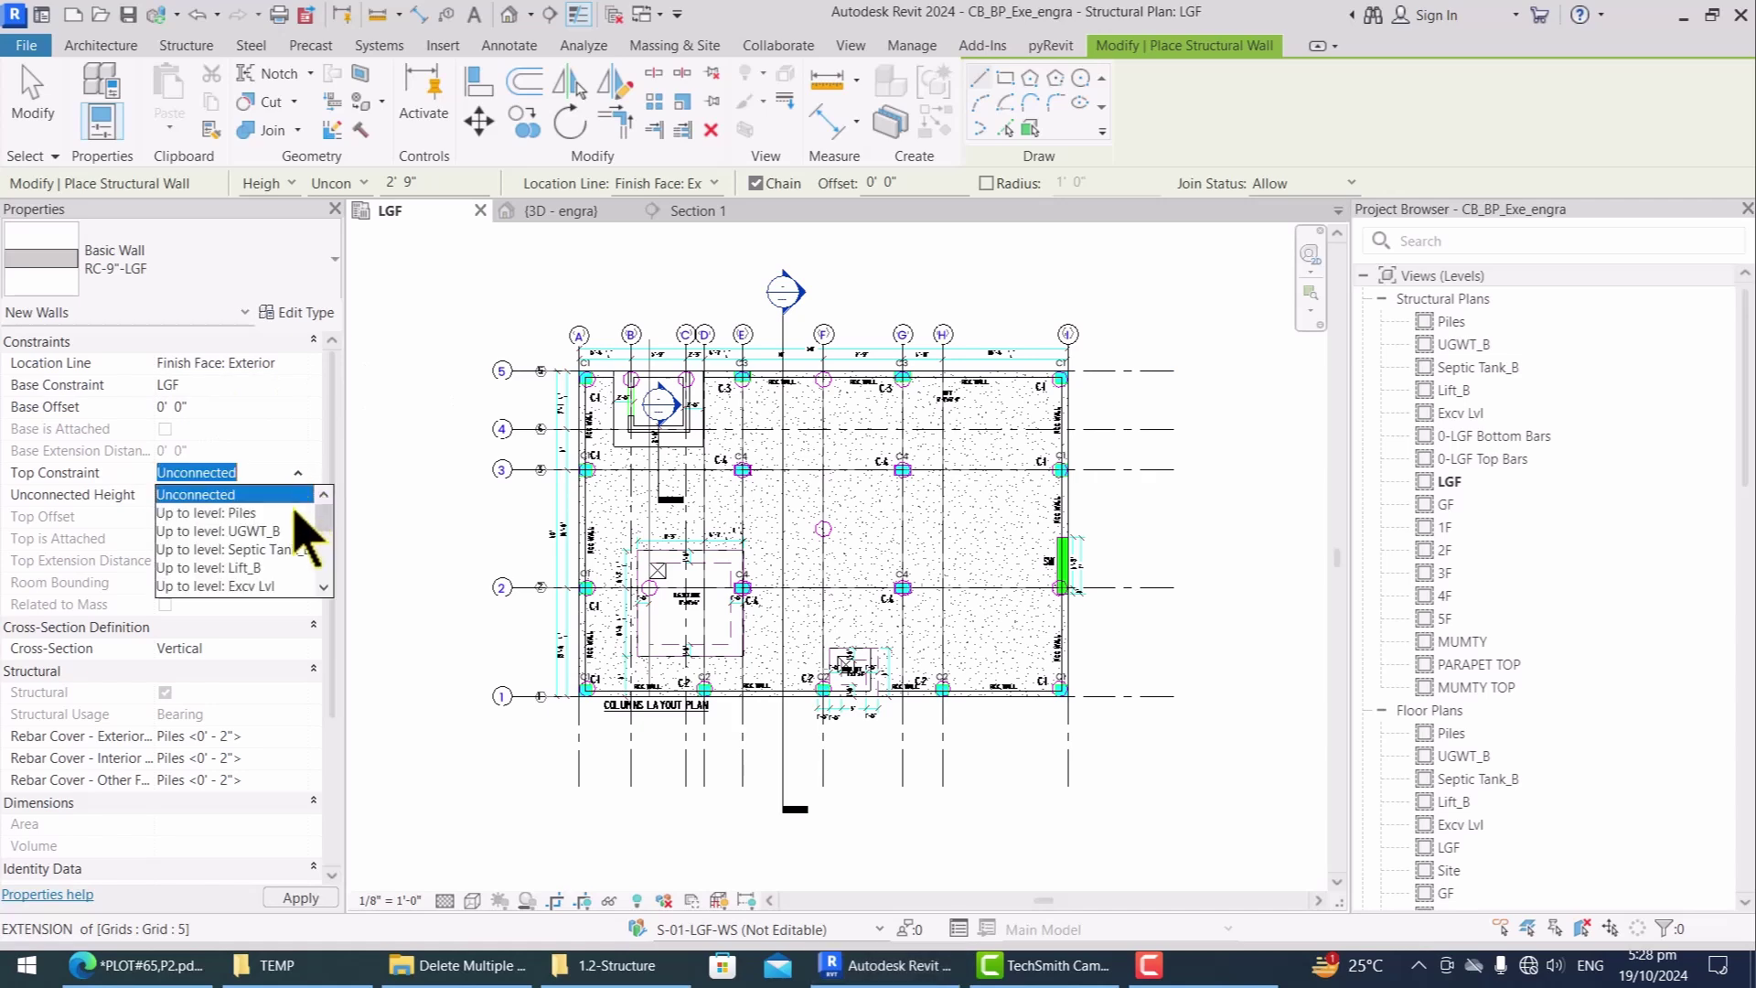
pyautogui.click(203, 513)
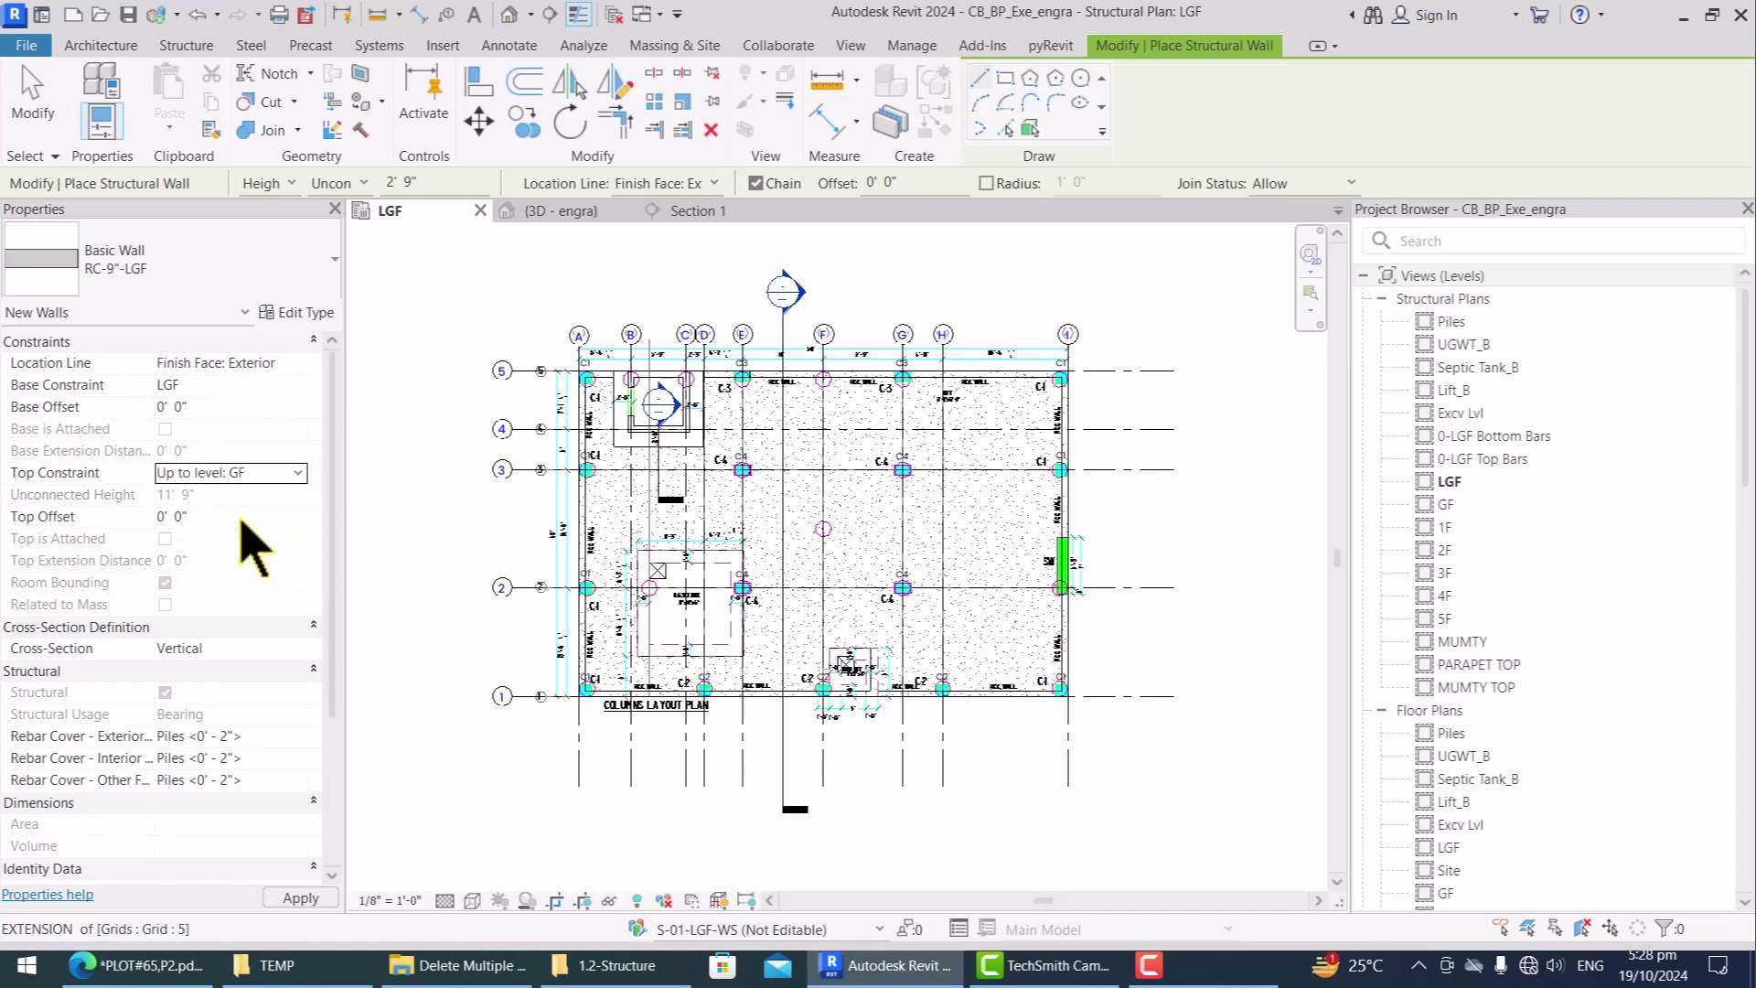
# Step: Draw an RC wall along grid 5 from the C1 column at grid A to the C3 column at grid E
pyautogui.scroll(9, 575, 499)
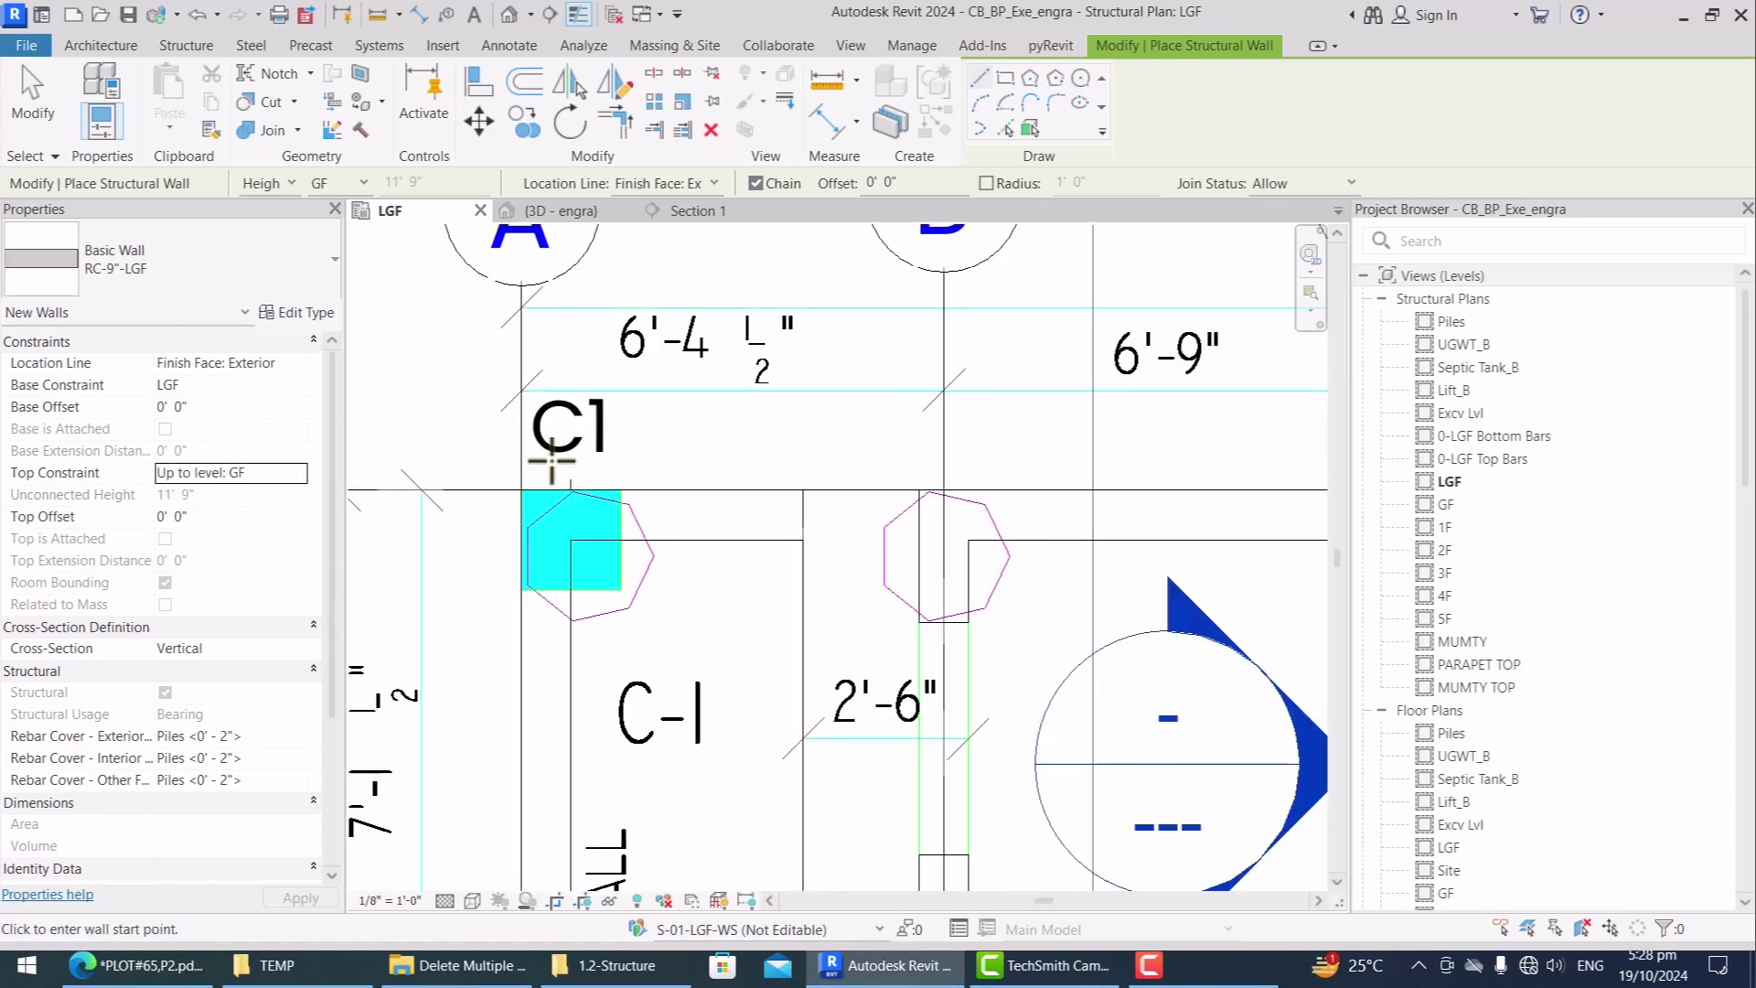
pyautogui.click(621, 490)
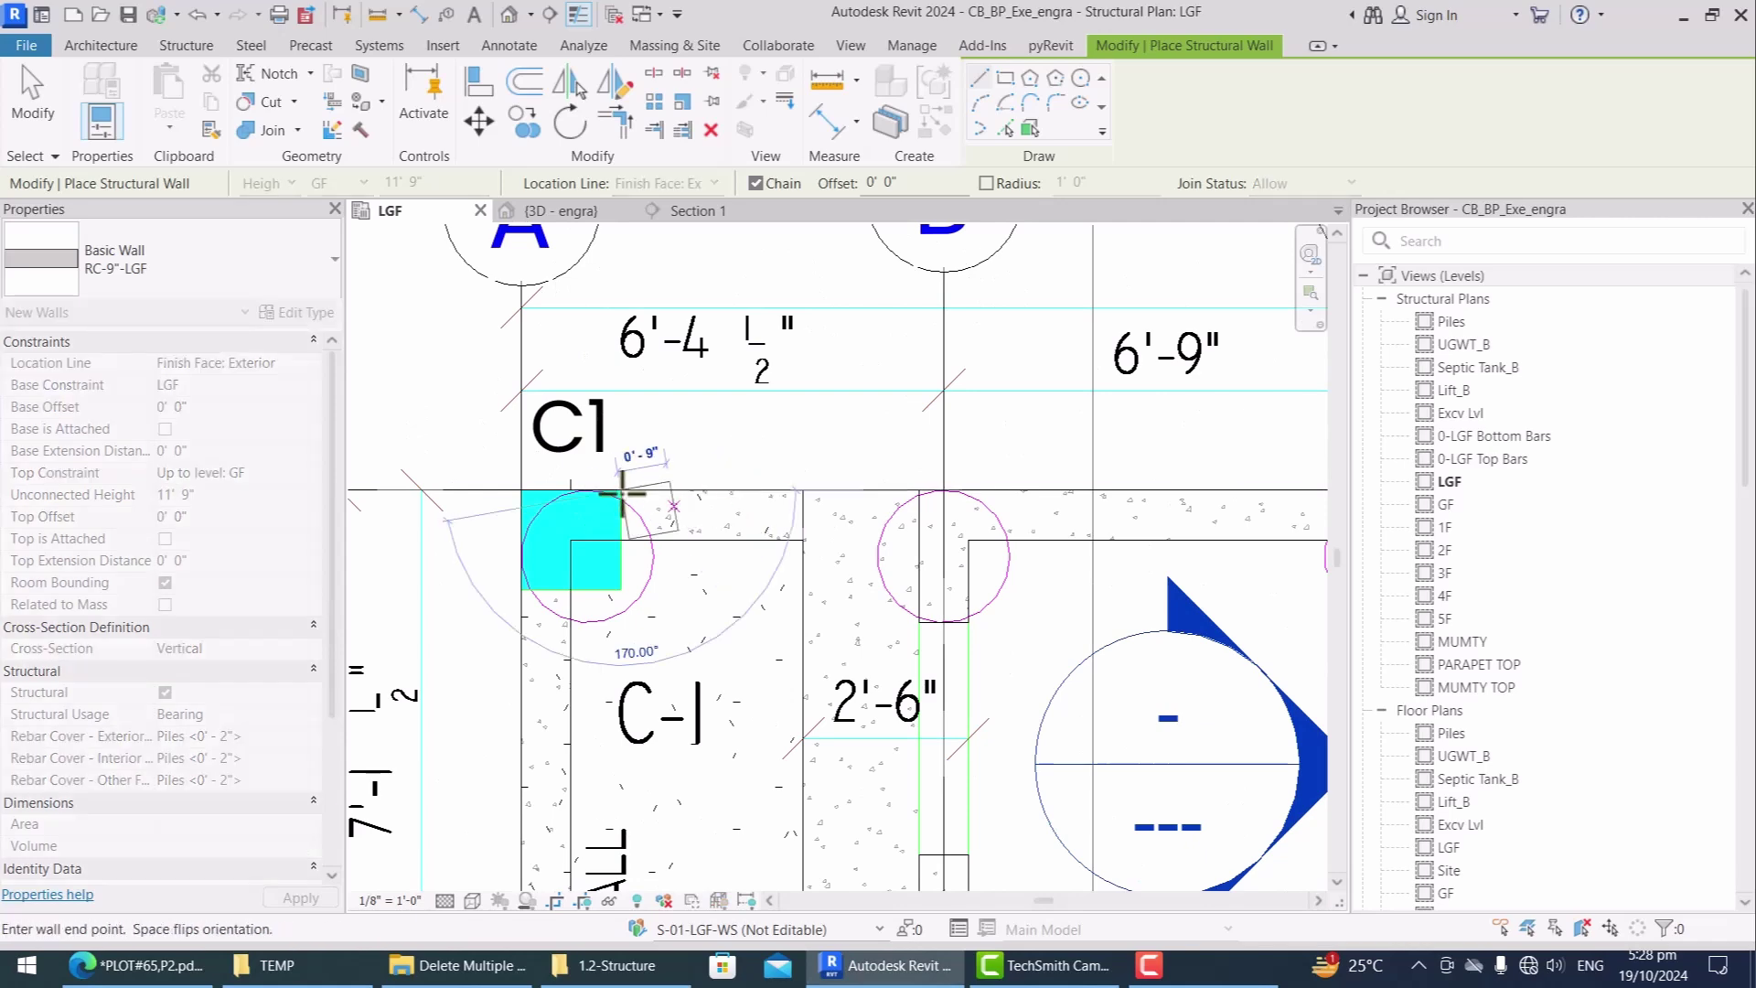
pyautogui.scroll(-4, 641, 490)
pyautogui.scroll(2, 1043, 497)
pyautogui.scroll(5, 1043, 497)
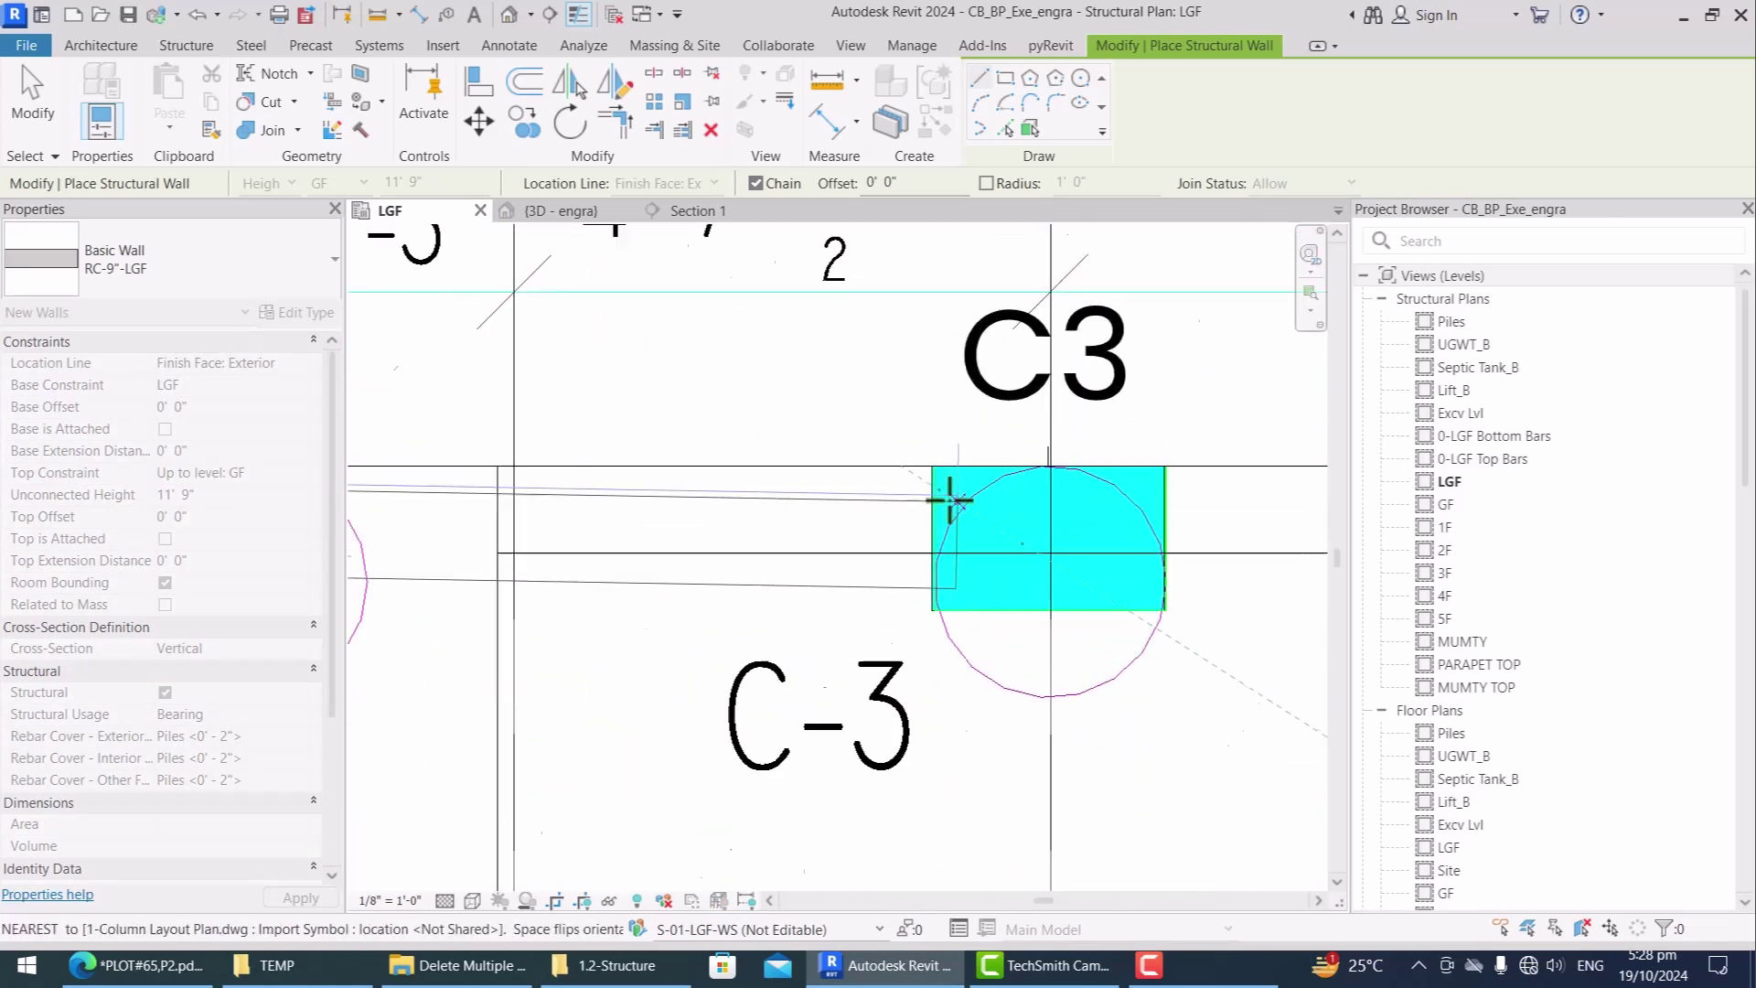
pyautogui.scroll(-3, 909, 452)
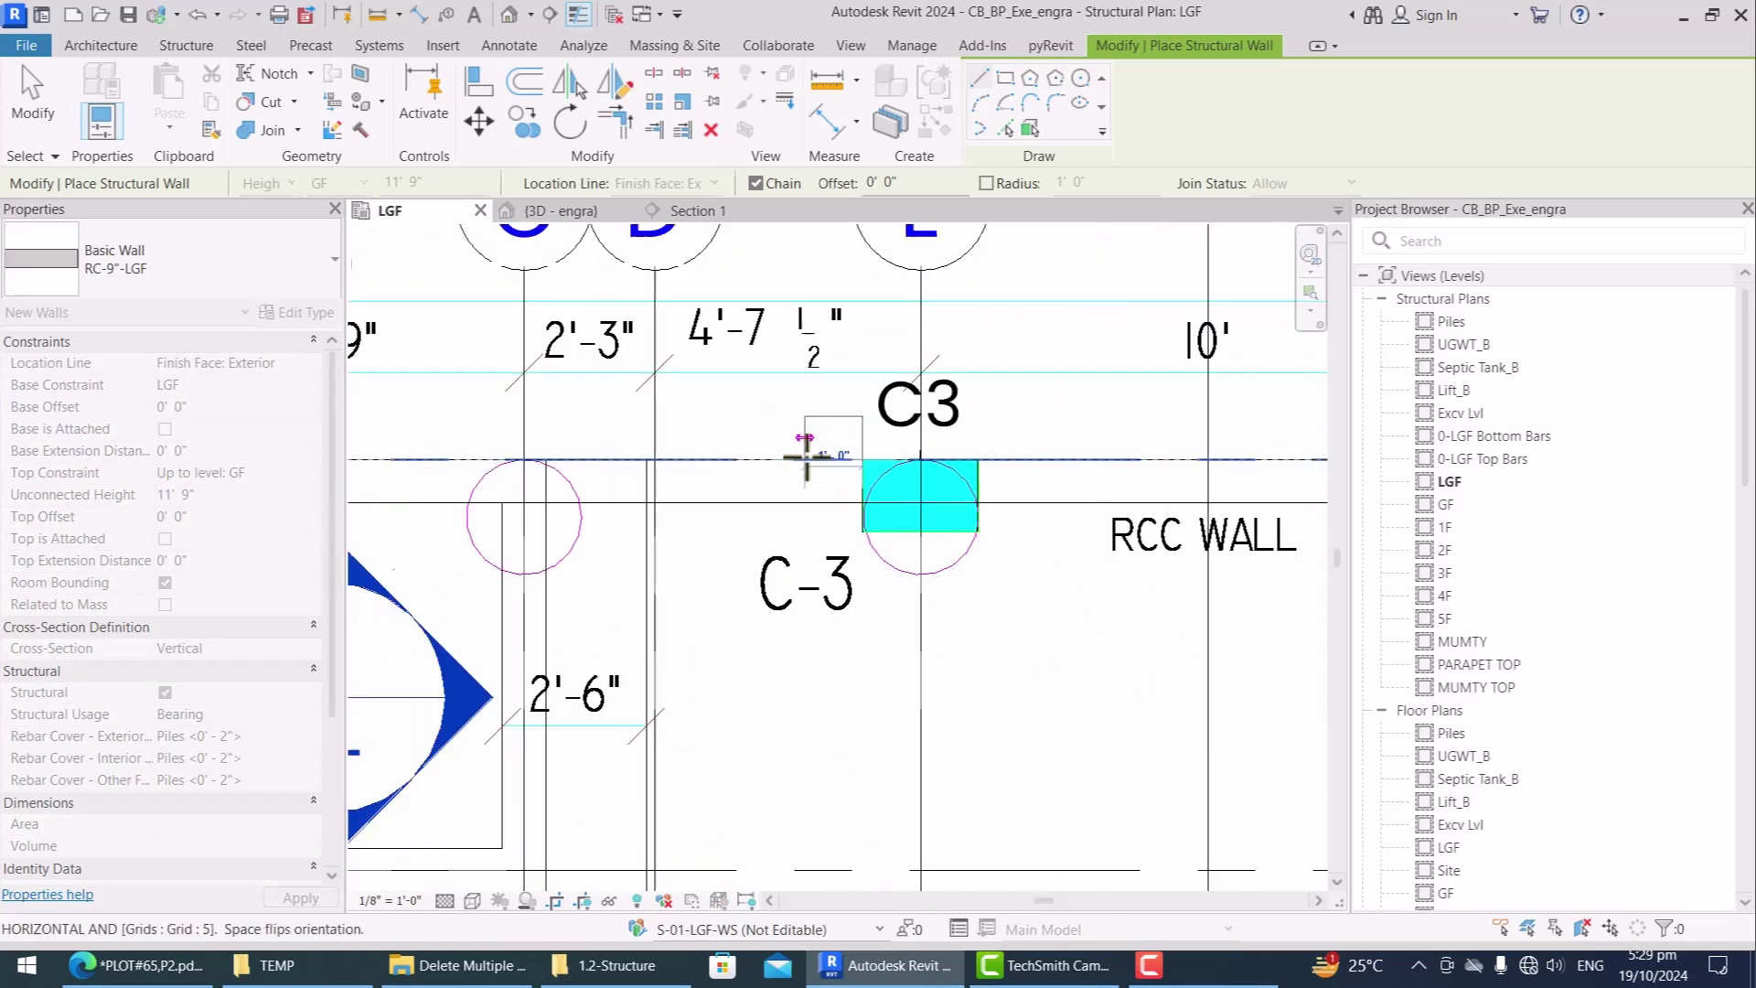
# Step: Draw the remaining grid 5 walls between the C3 columns at grids E and G and from there to the C1 column at grid I
pyautogui.scroll(1, 803, 458)
pyautogui.scroll(-4, 741, 533)
pyautogui.scroll(5, 1088, 495)
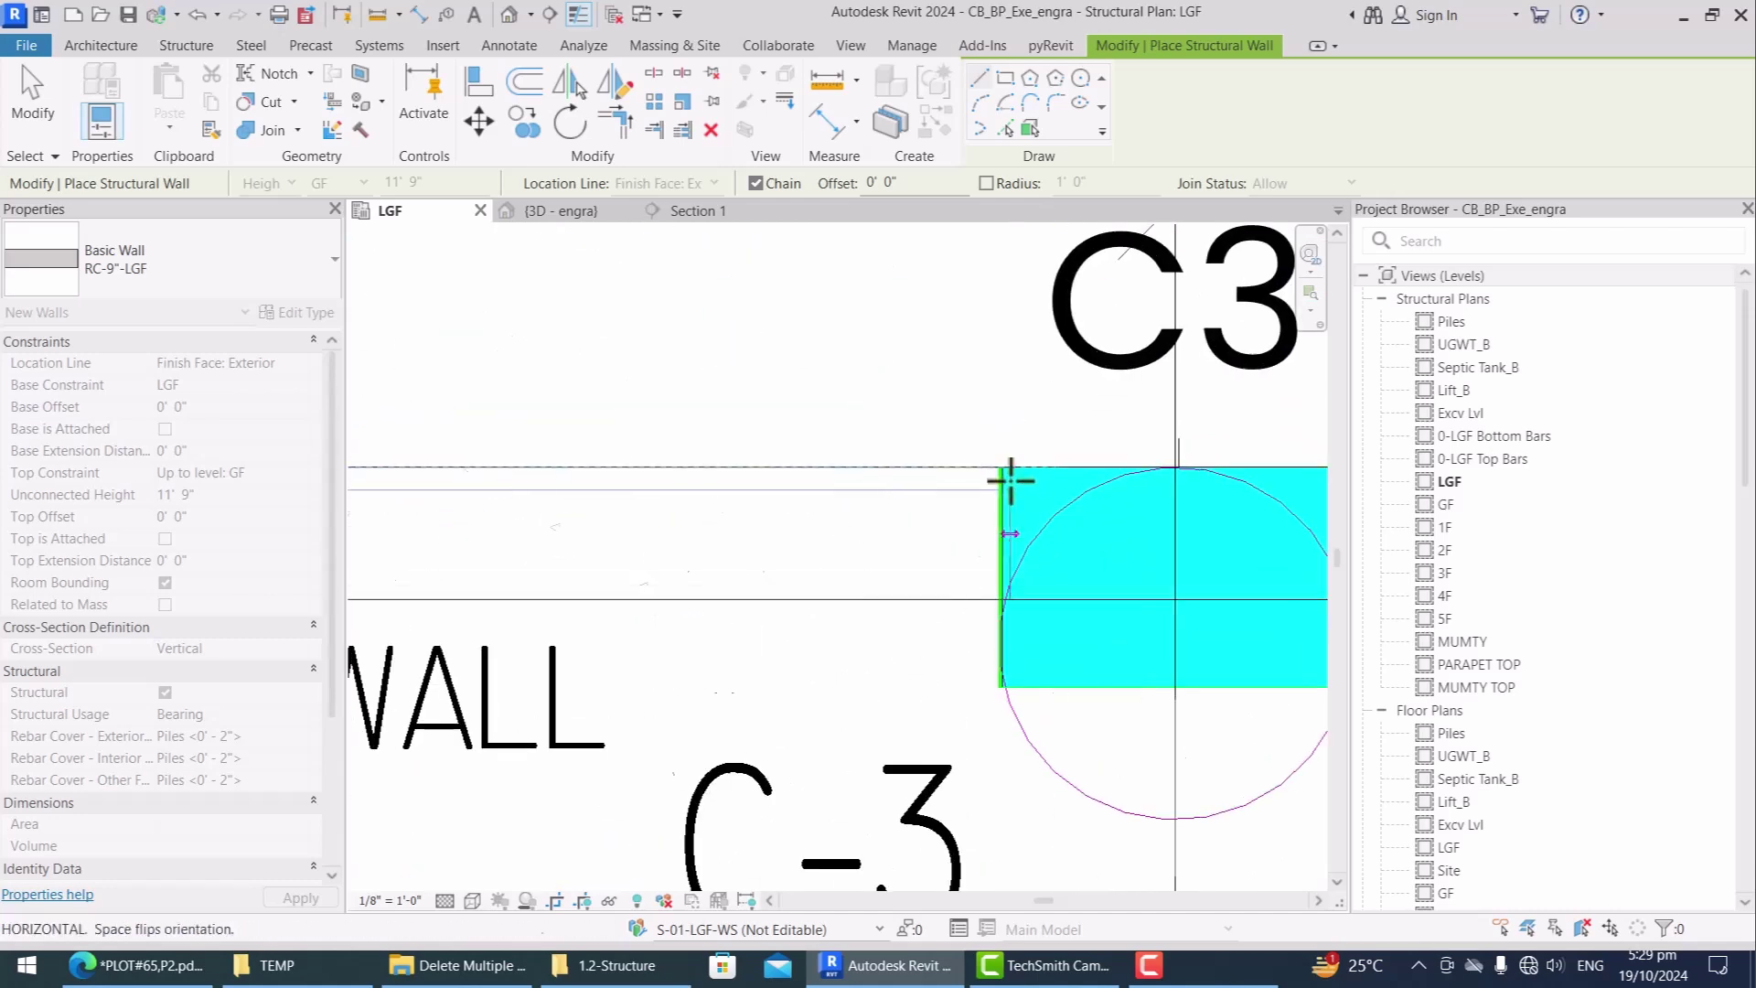
pyautogui.scroll(-4, 948, 498)
pyautogui.scroll(-2, 658, 586)
pyautogui.scroll(7, 1131, 554)
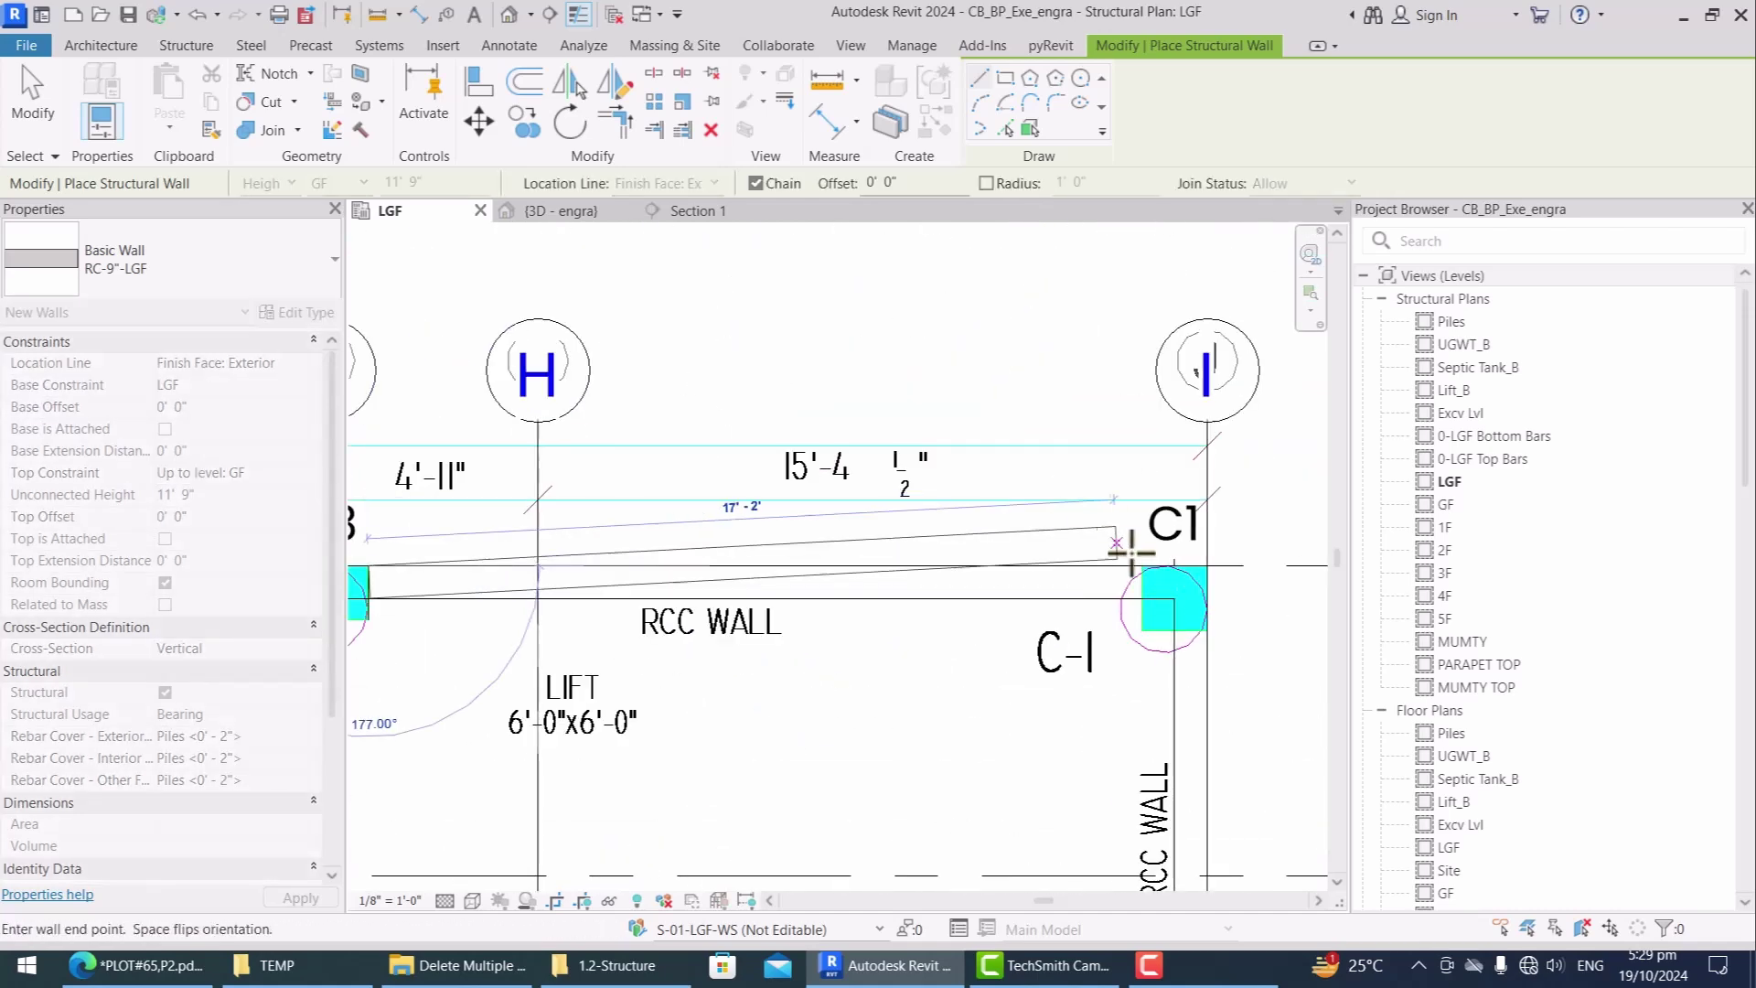
pyautogui.scroll(-2, 1006, 549)
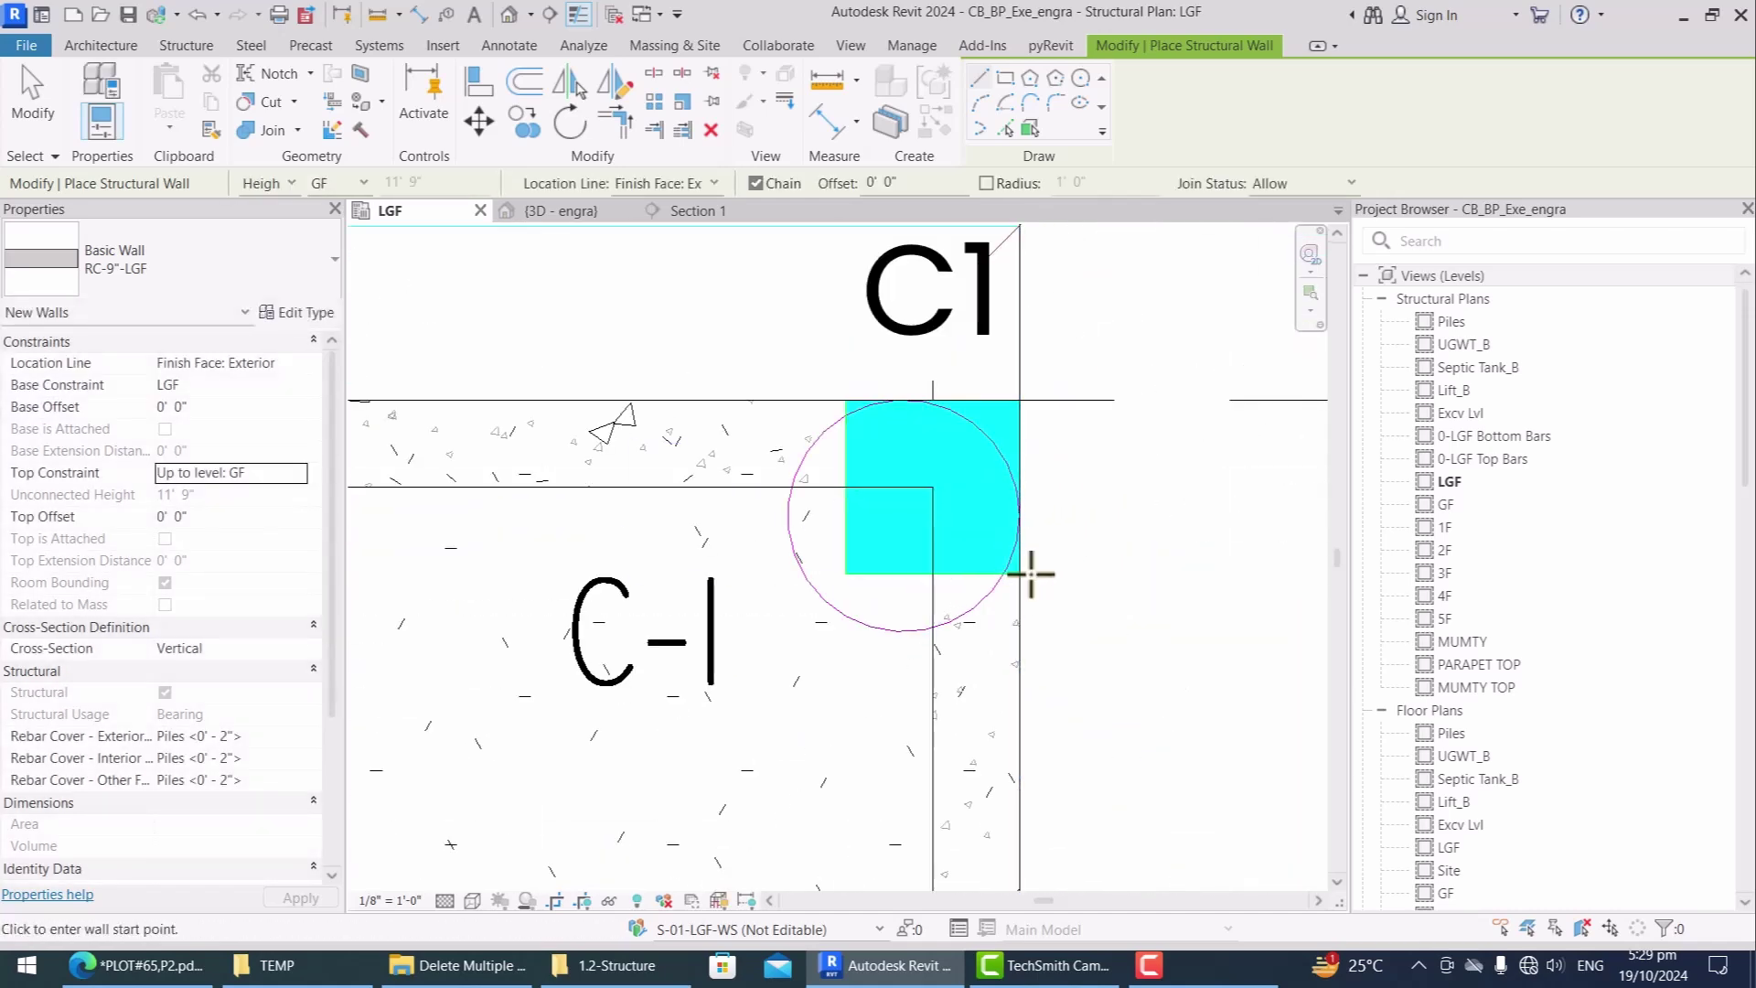
# Step: Draw an RC wall along grid I from the C1 column at grid 5 to the C1 column at grid 3
pyautogui.scroll(3, 1007, 576)
pyautogui.scroll(-6, 992, 640)
pyautogui.scroll(5, 960, 674)
pyautogui.press('Escape')
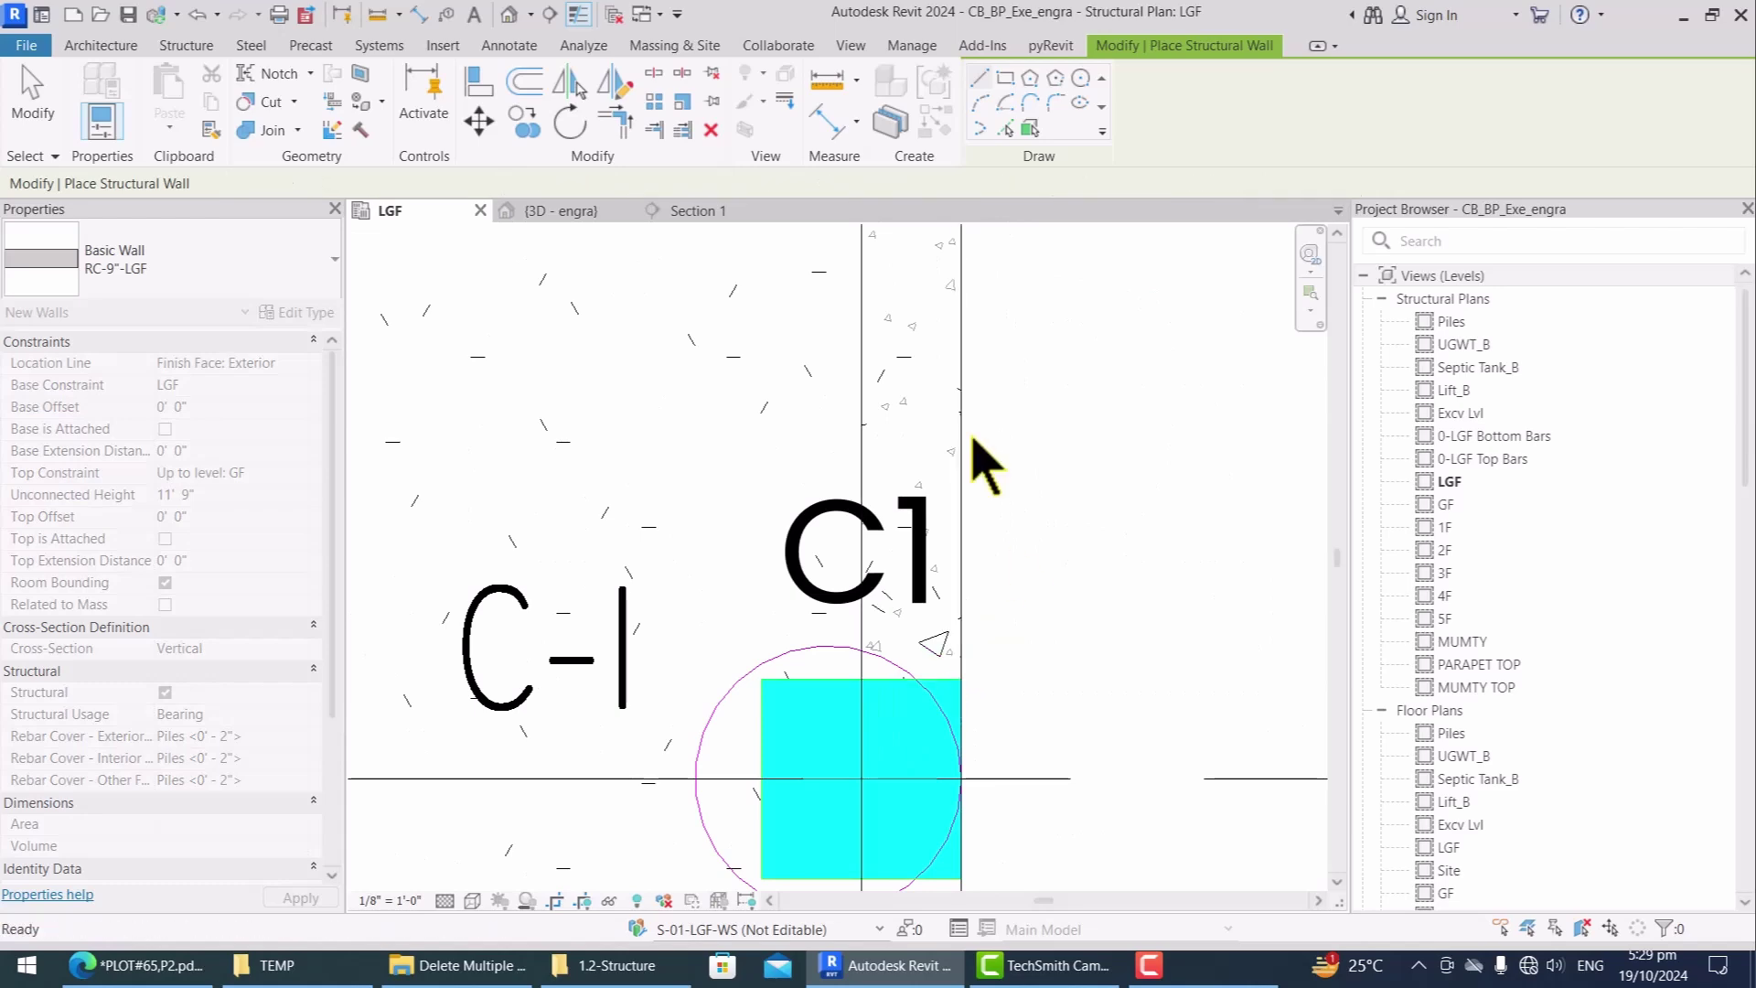
# Step: Draw the remaining grid I walls from the C1 column at grid 3 to the shear wall and on to the grid 1 corner column
pyautogui.scroll(-4, 949, 482)
pyautogui.scroll(4, 949, 647)
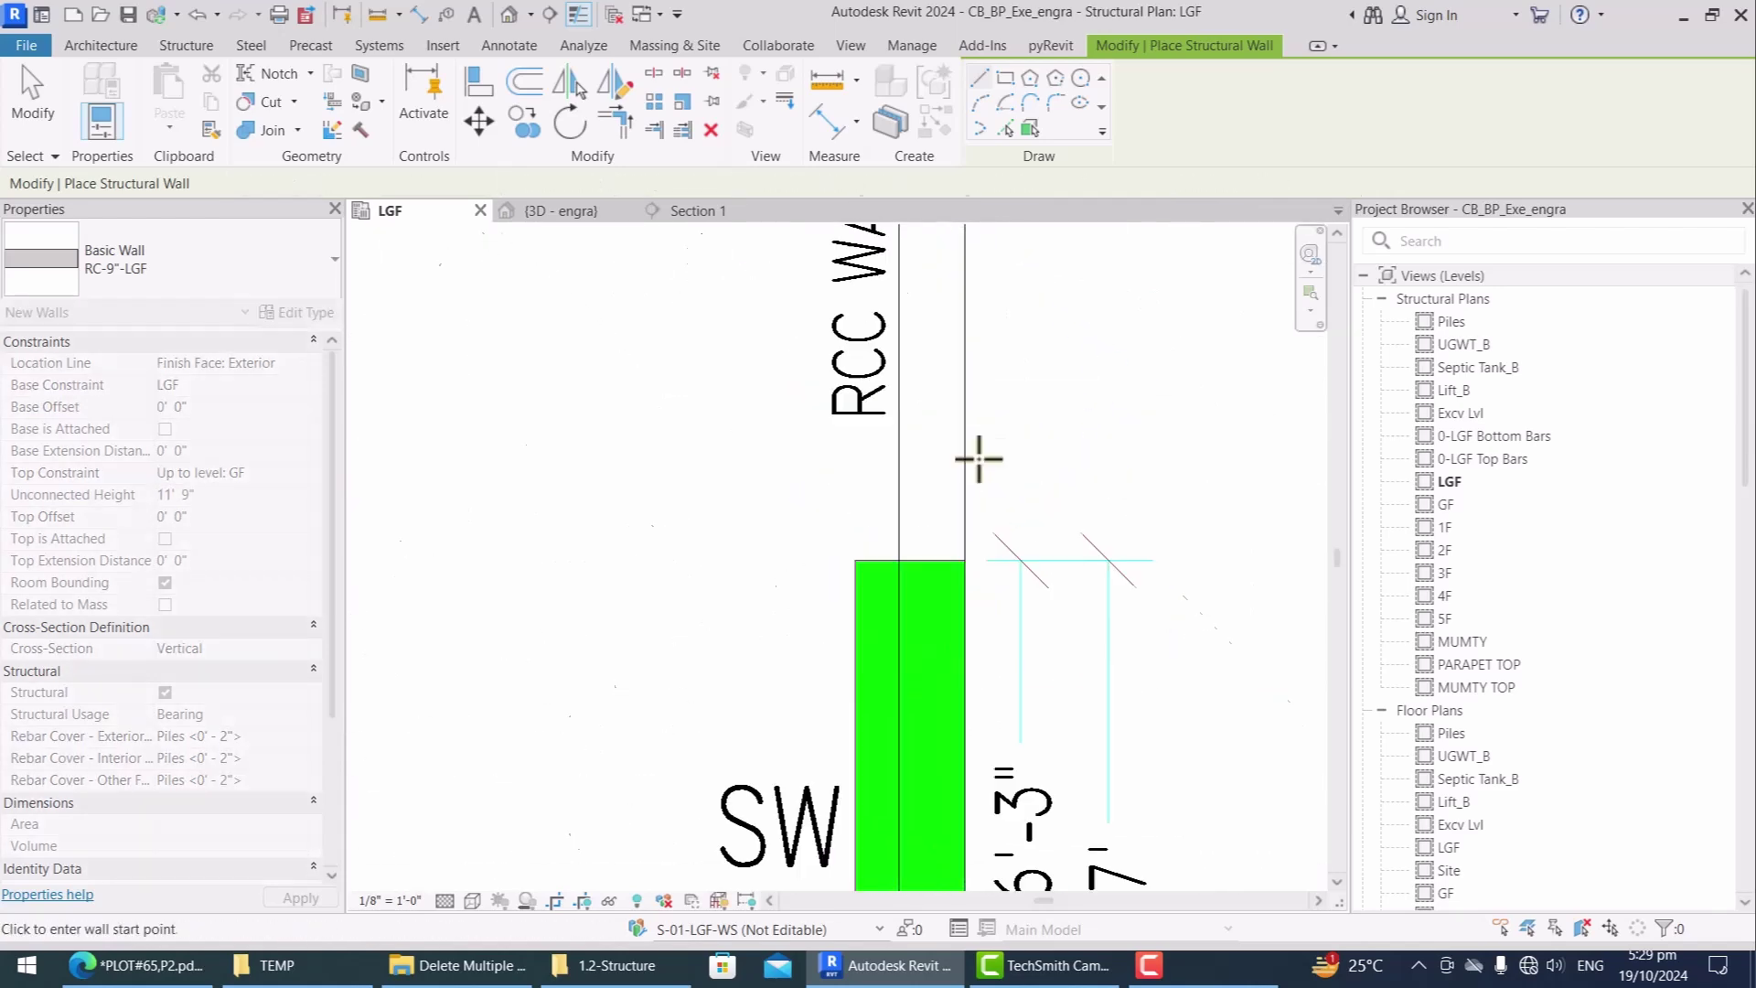
pyautogui.scroll(-3, 979, 458)
pyautogui.scroll(5, 984, 676)
pyautogui.click(970, 737)
pyautogui.scroll(-6, 976, 366)
pyautogui.scroll(6, 965, 694)
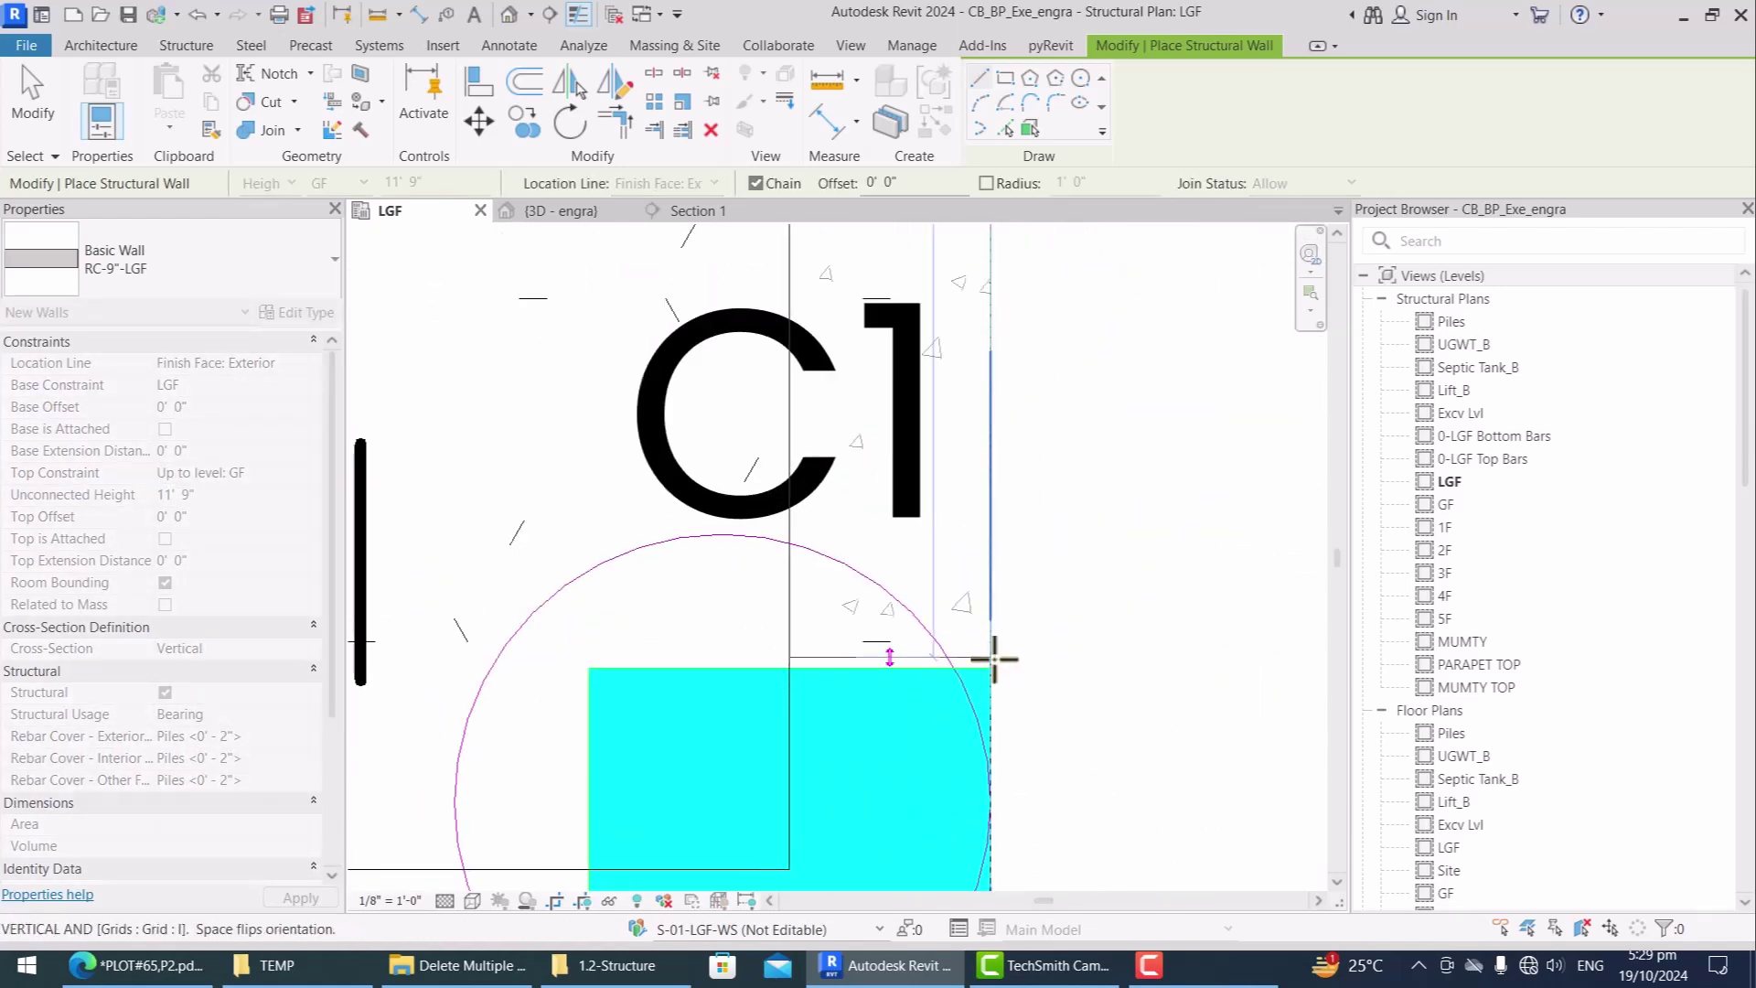
pyautogui.click(1063, 672)
pyautogui.press('Escape')
# Step: Draw an RC wall along grid 1 from the C1 corner column at grid I to the C2 column at grid H
pyautogui.scroll(-4, 1063, 671)
pyautogui.scroll(3, 997, 723)
pyautogui.click(1023, 752)
pyautogui.scroll(-4, 1272, 626)
pyautogui.scroll(4, 901, 653)
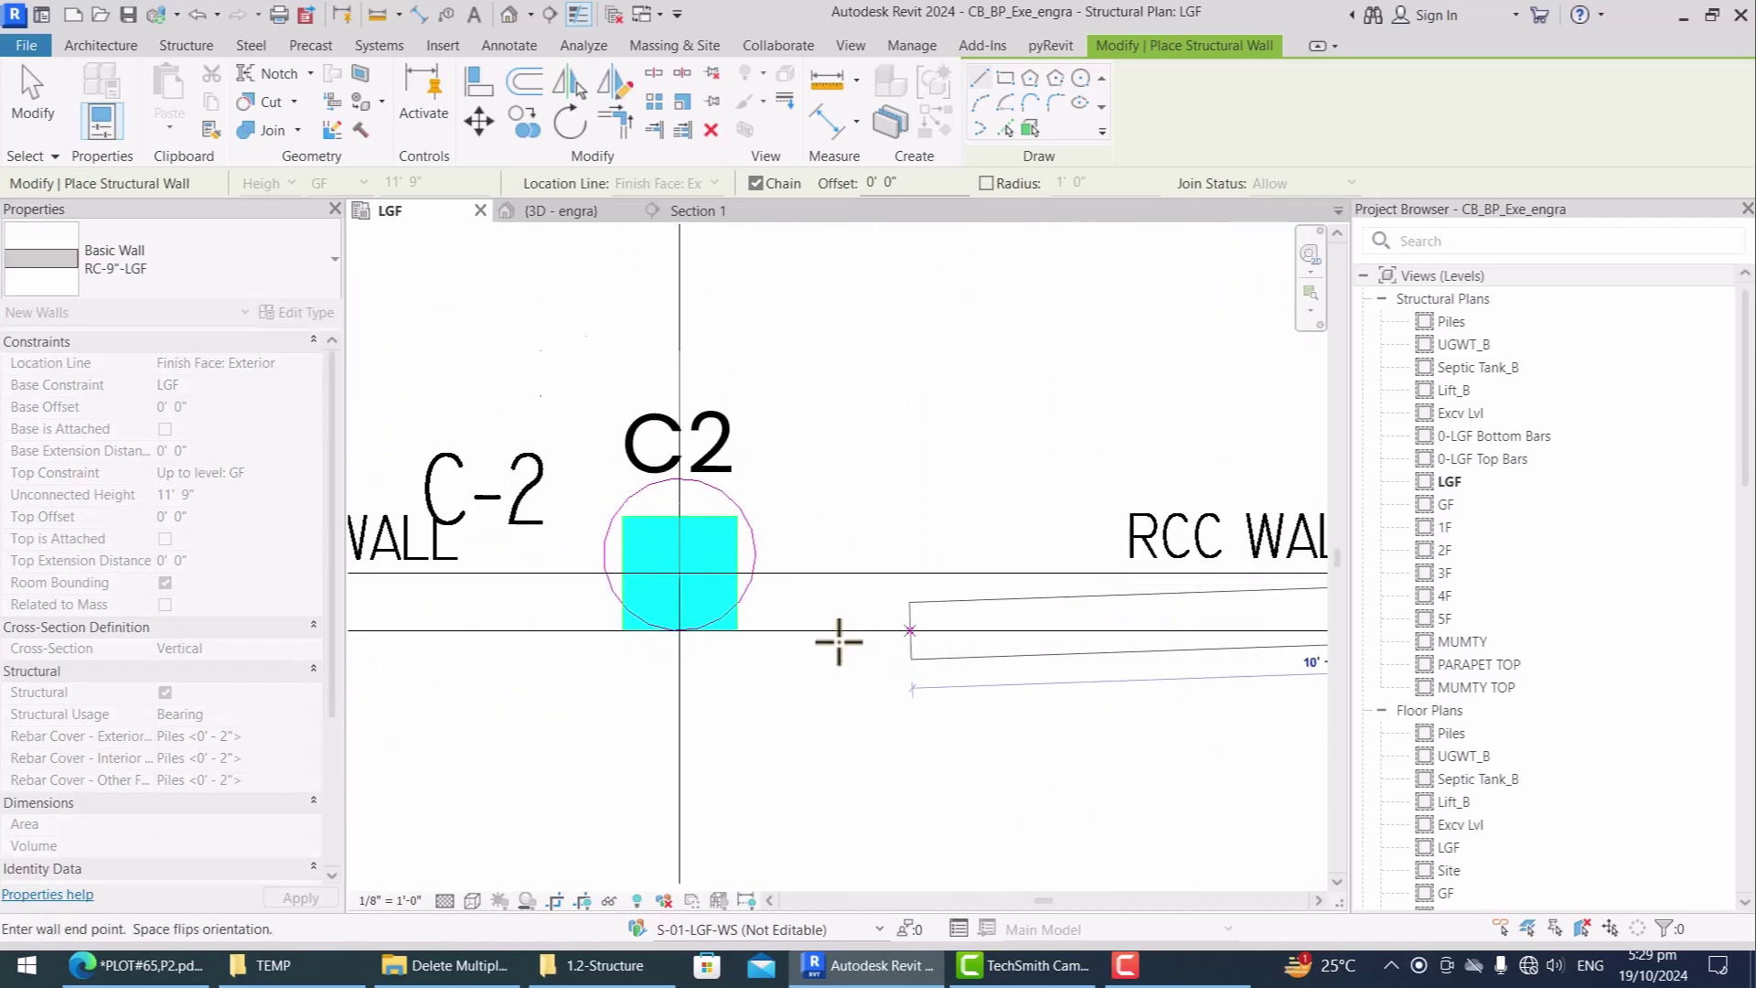
pyautogui.scroll(-4, 615, 608)
pyautogui.scroll(4, 1149, 635)
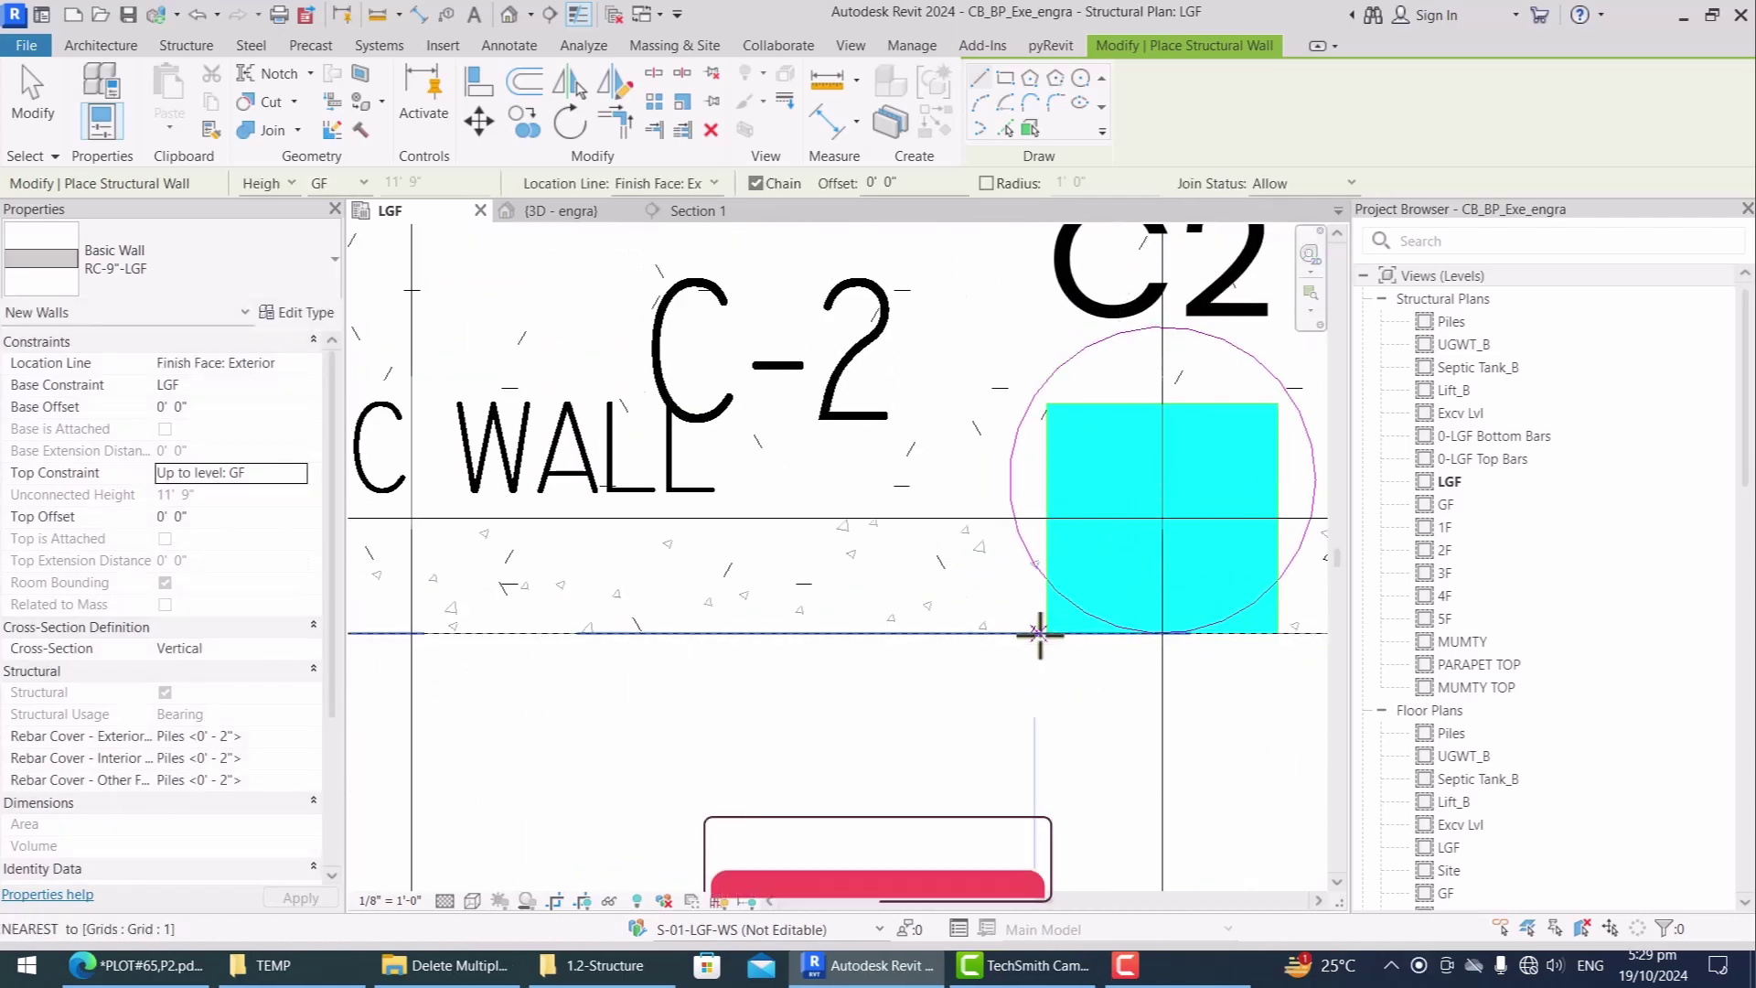
# Step: Draw an RC wall along grid 1 between the C2 columns at grids H and F
pyautogui.scroll(-2, 1149, 635)
pyautogui.scroll(3, 1246, 573)
pyautogui.scroll(3, 709, 591)
pyautogui.click(790, 628)
pyautogui.press('Escape')
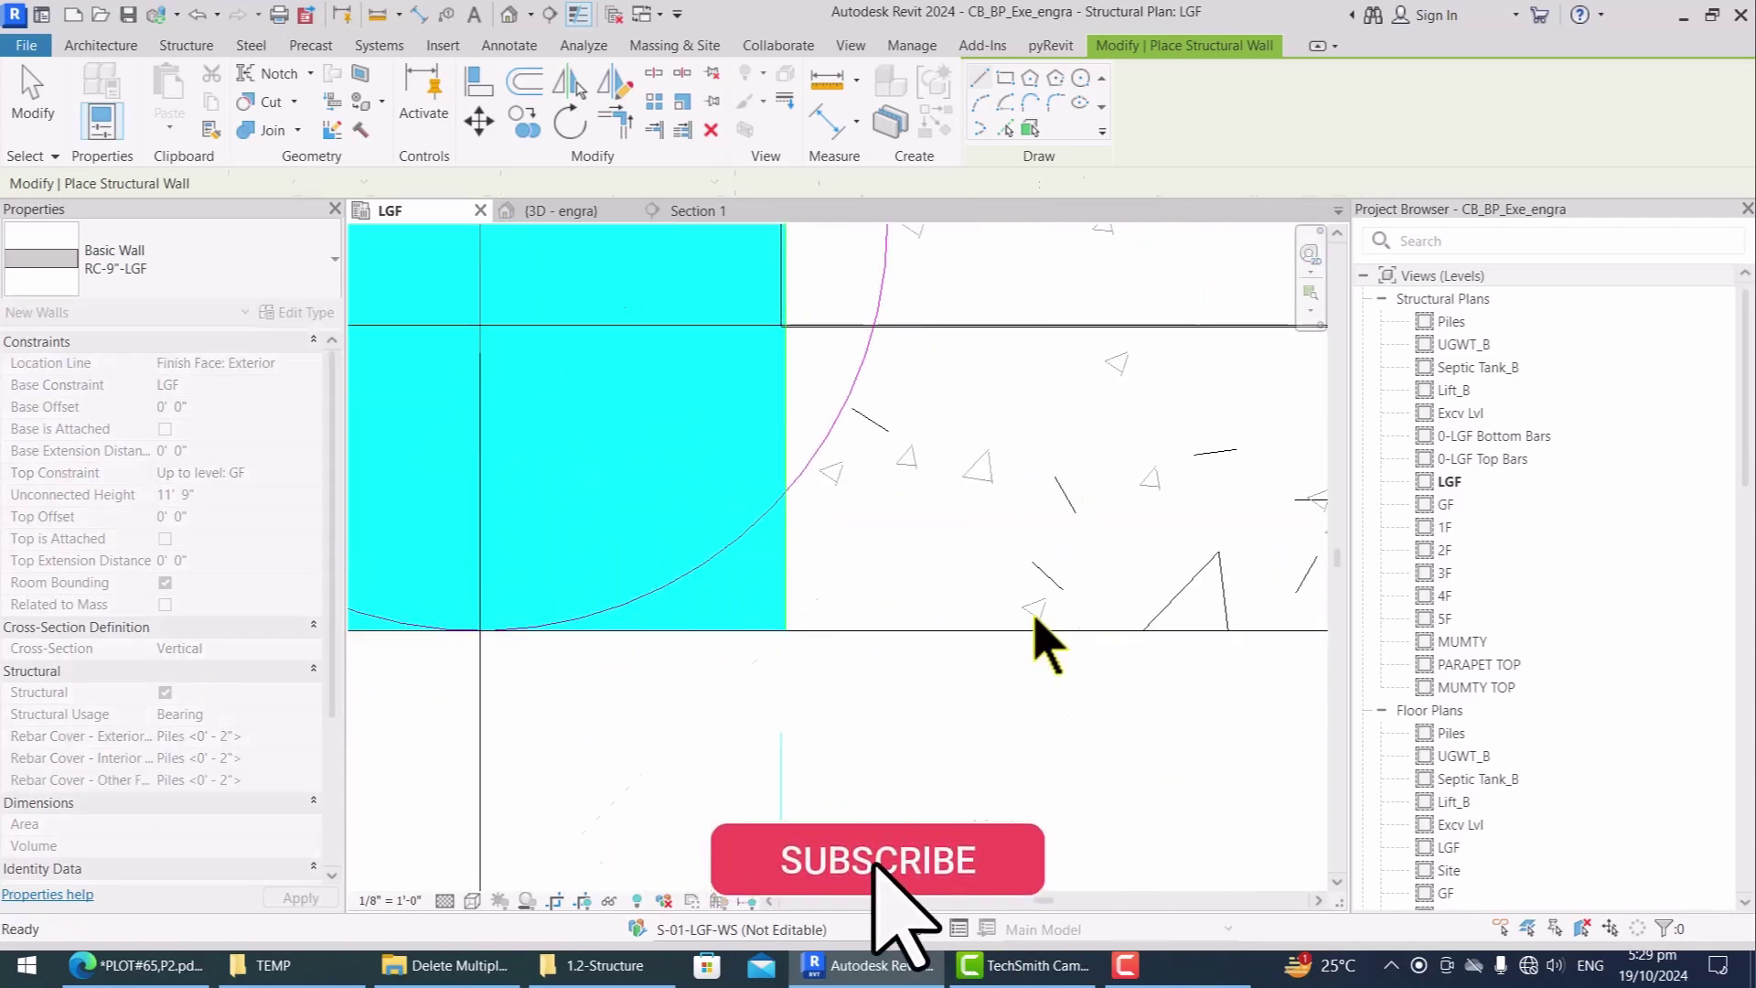
# Step: Draw an RC wall along grid 1 between the C2 columns at grids F and D
pyautogui.scroll(-6, 1039, 635)
pyautogui.scroll(4, 915, 613)
pyautogui.click(996, 618)
pyautogui.scroll(-5, 1142, 573)
pyautogui.scroll(5, 674, 601)
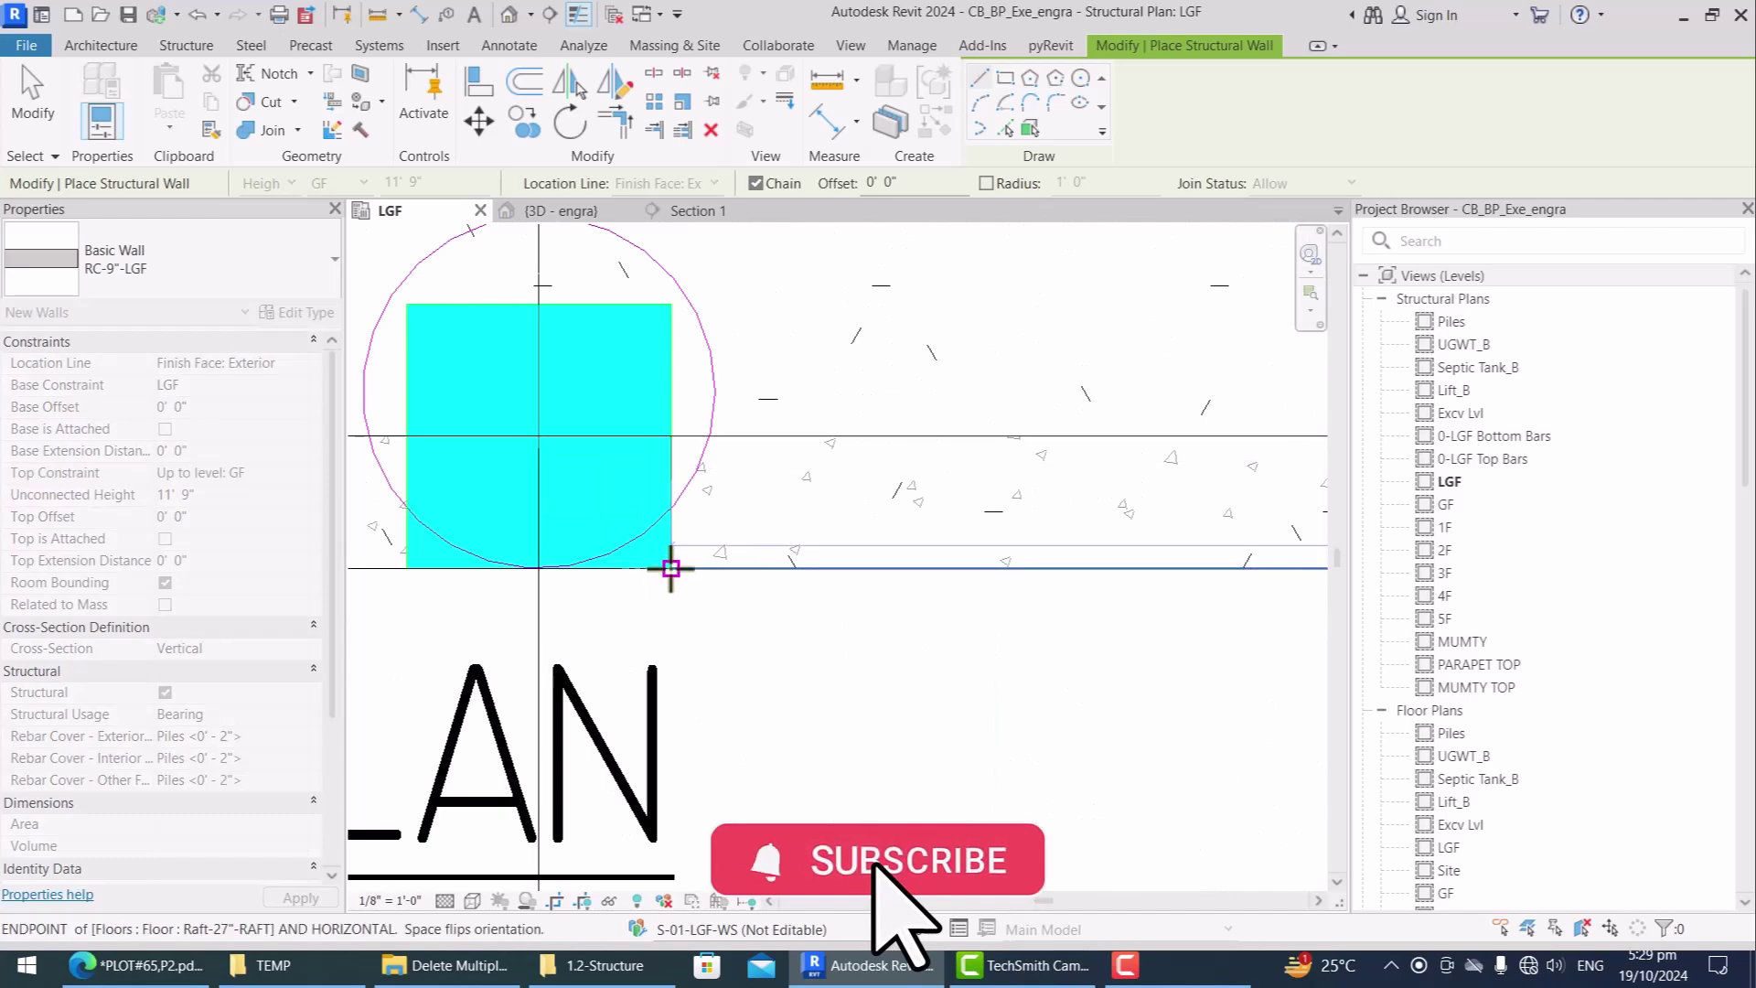
pyautogui.click(672, 568)
pyautogui.press('Escape')
# Step: Draw the last grid 1 wall from the C2 column at grid D to the C1 corner column at grid A
pyautogui.scroll(-6, 1058, 604)
pyautogui.scroll(5, 935, 613)
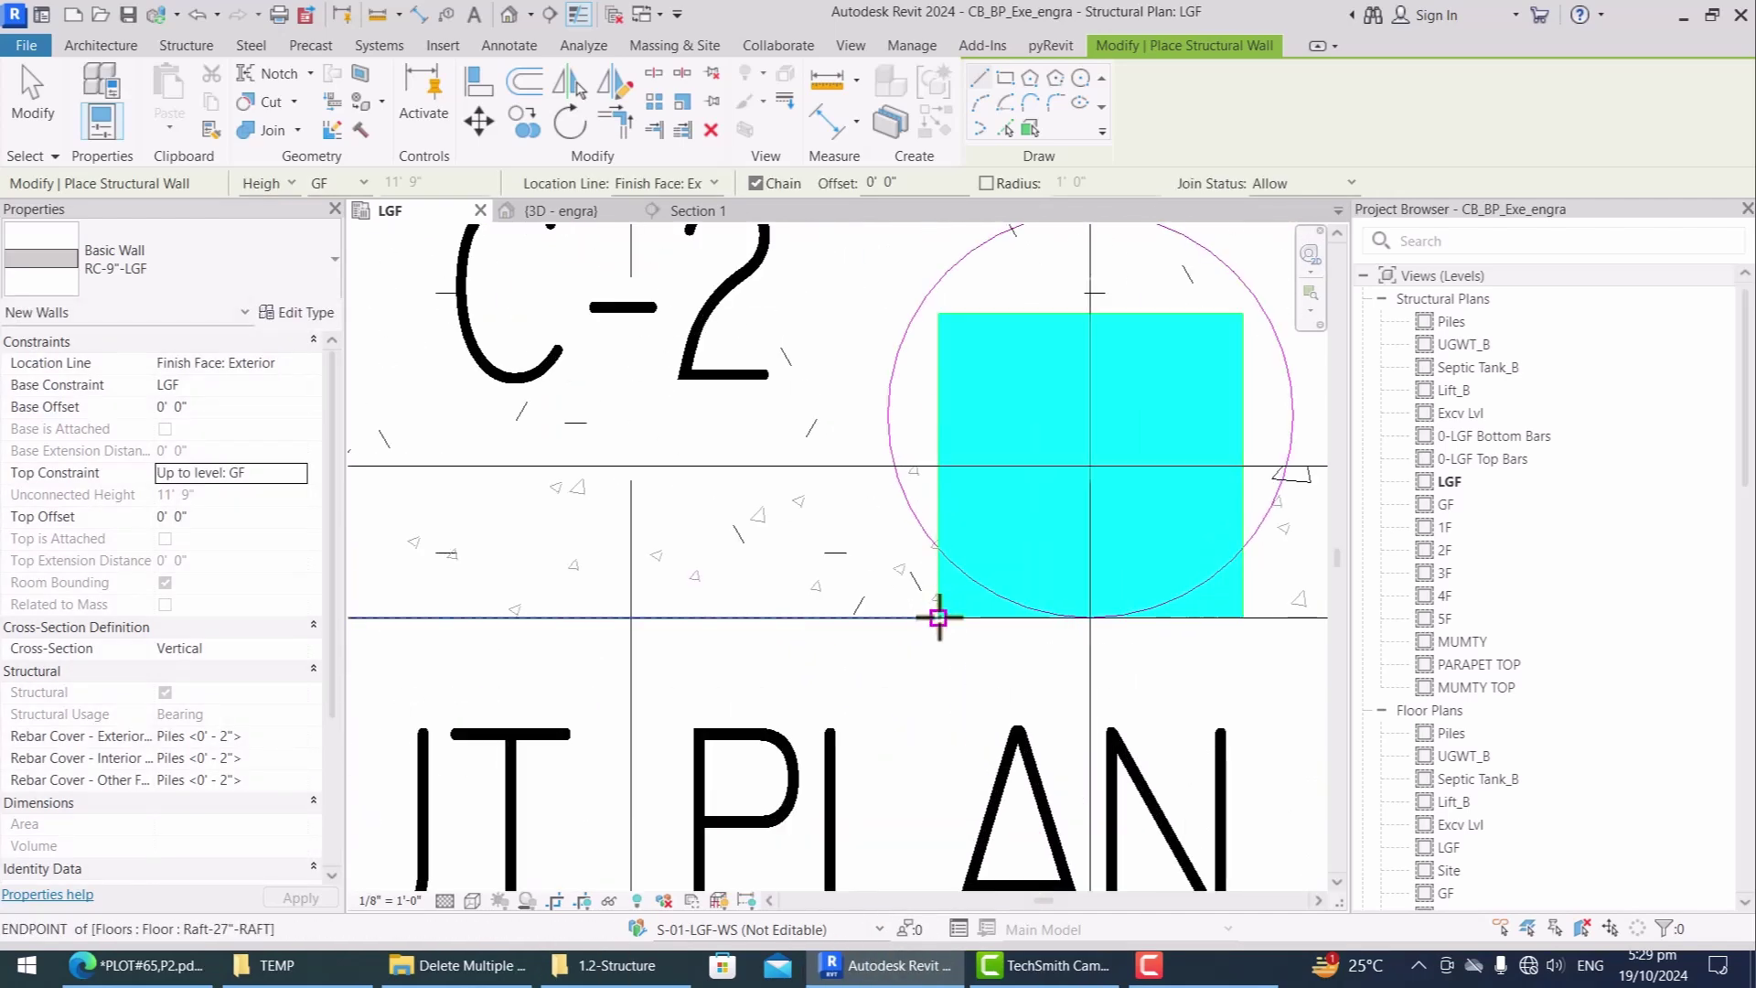
pyautogui.click(939, 617)
pyautogui.scroll(-6, 1121, 493)
pyautogui.scroll(7, 1159, 506)
pyautogui.scroll(-5, 631, 583)
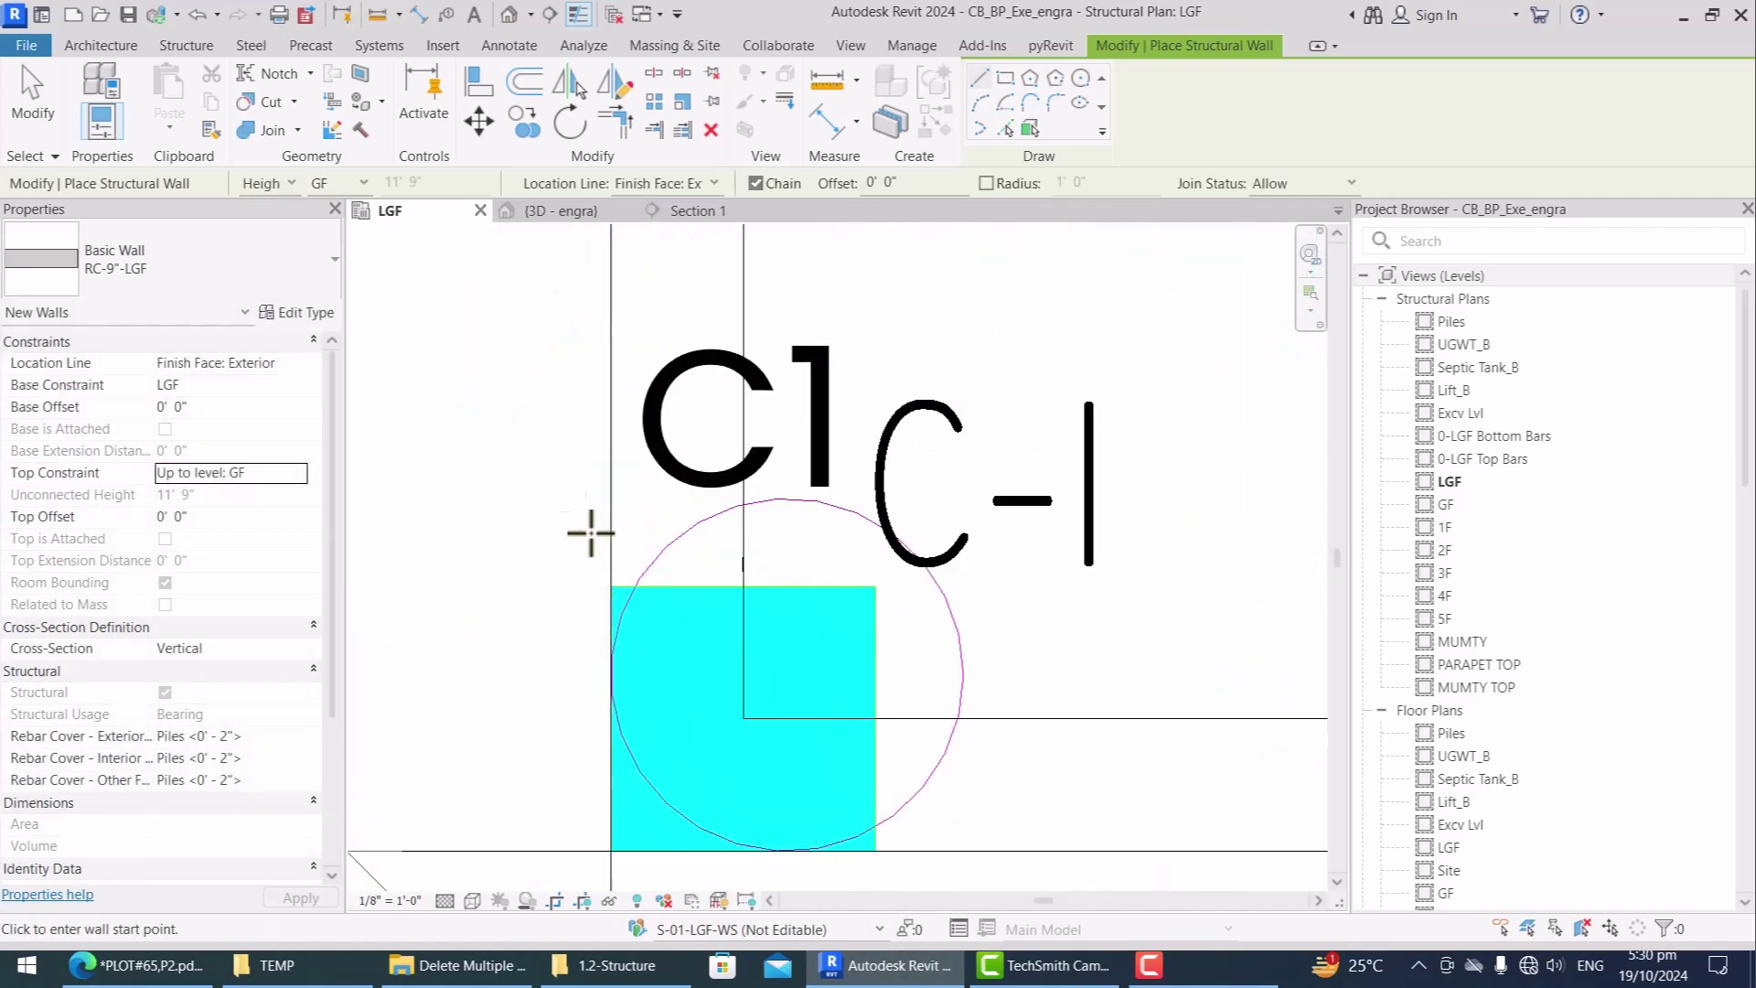
# Step: Draw an RC wall along grid A from the C1 corner column at grid 1 to the C1 column at grid 2
pyautogui.scroll(-2, 647, 635)
pyautogui.scroll(6, 782, 369)
pyautogui.scroll(5, 766, 384)
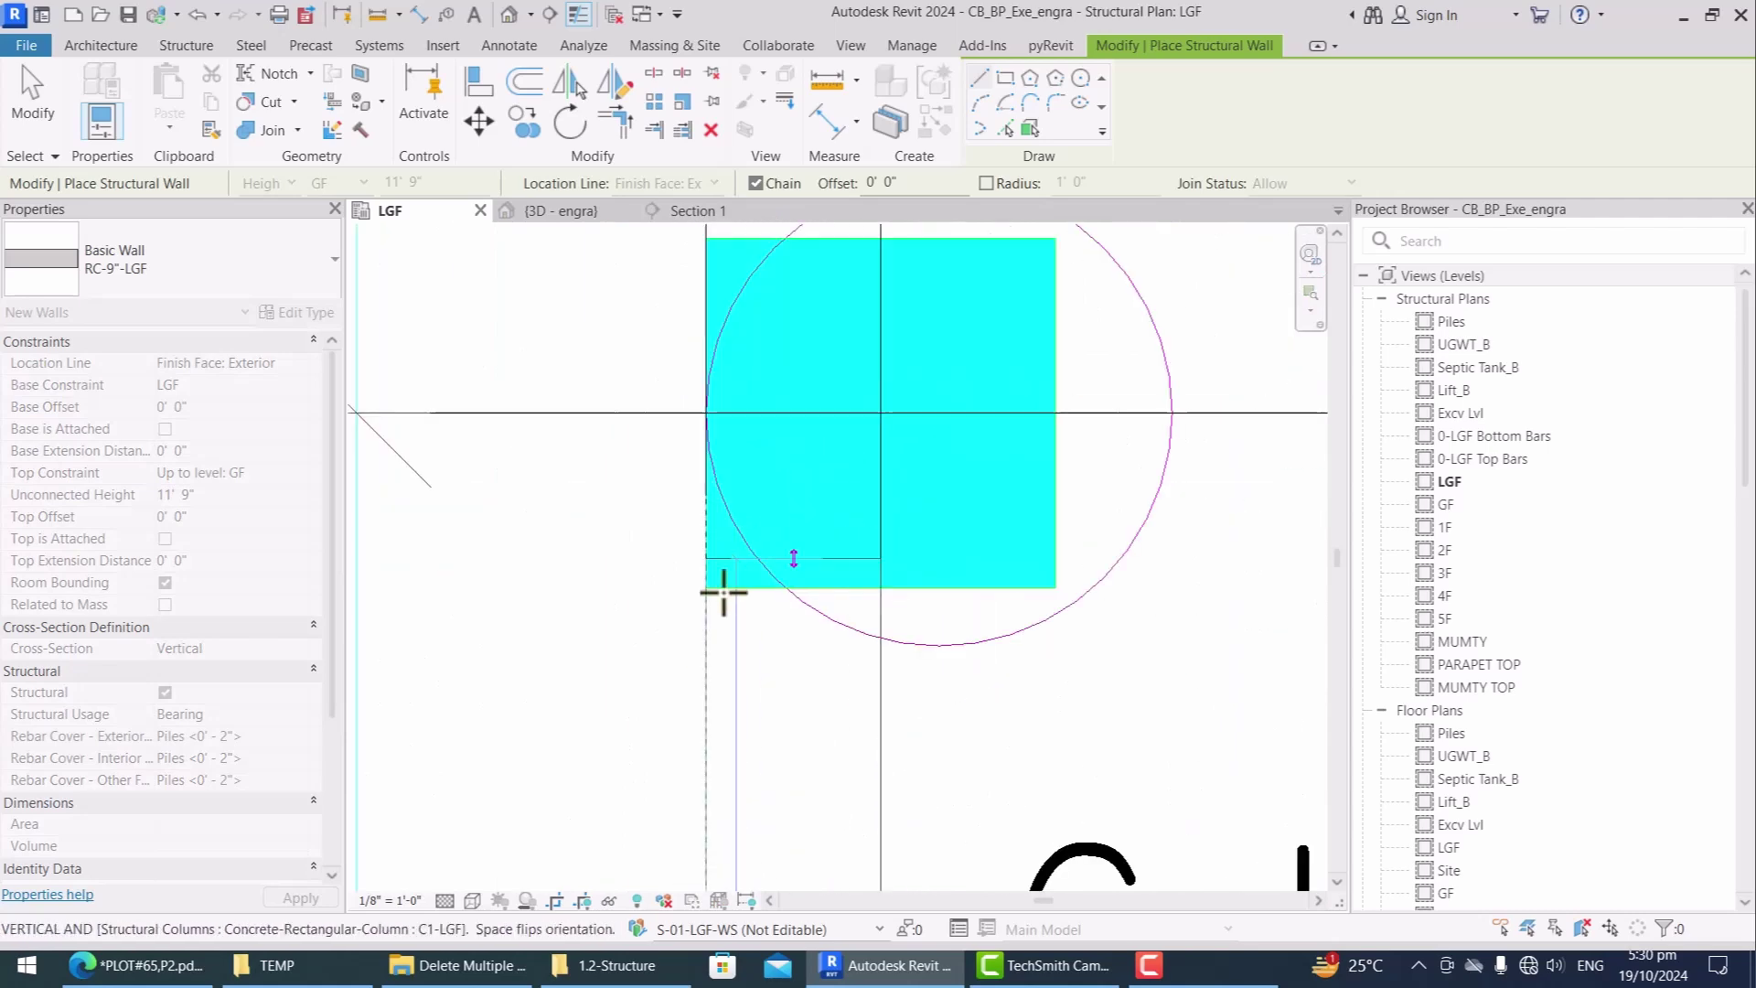
pyautogui.click(702, 592)
pyautogui.scroll(-6, 723, 590)
pyautogui.press('Escape')
# Step: Draw an RC wall along grid A between the C1 columns at grids 2 and 3
pyautogui.scroll(4, 773, 559)
pyautogui.click(739, 638)
pyautogui.scroll(-5, 786, 513)
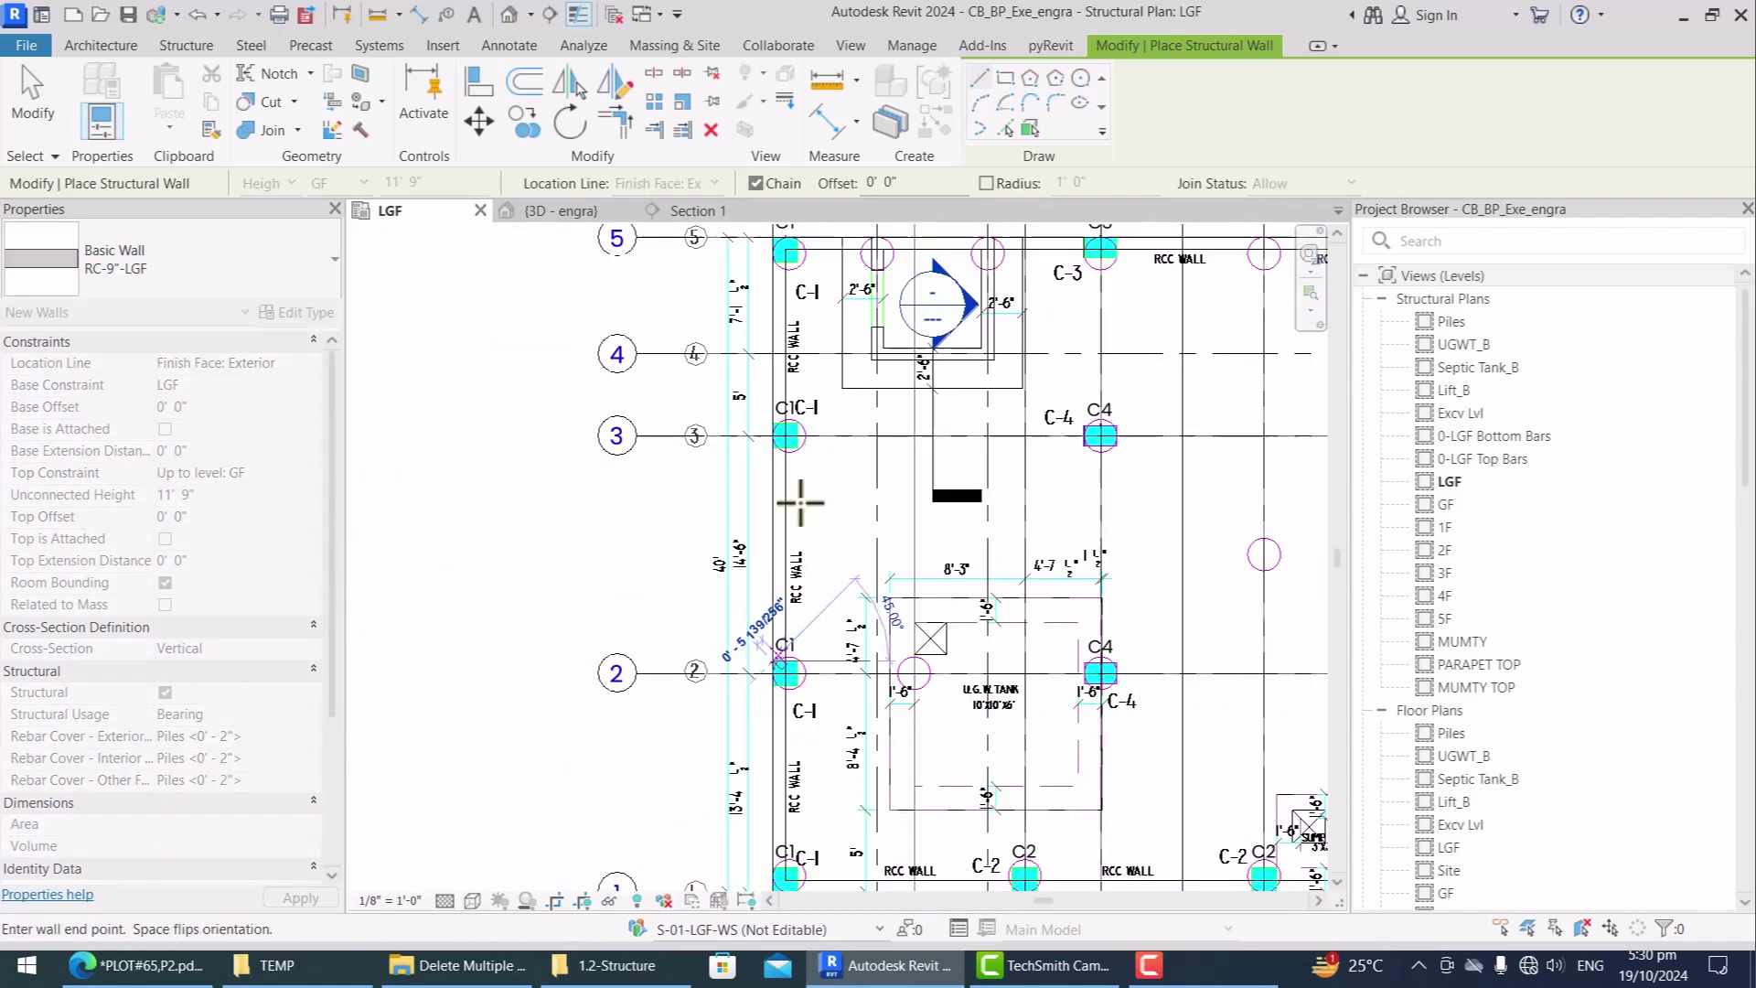
pyautogui.scroll(5, 758, 490)
pyautogui.scroll(-3, 760, 474)
pyautogui.scroll(4, 759, 474)
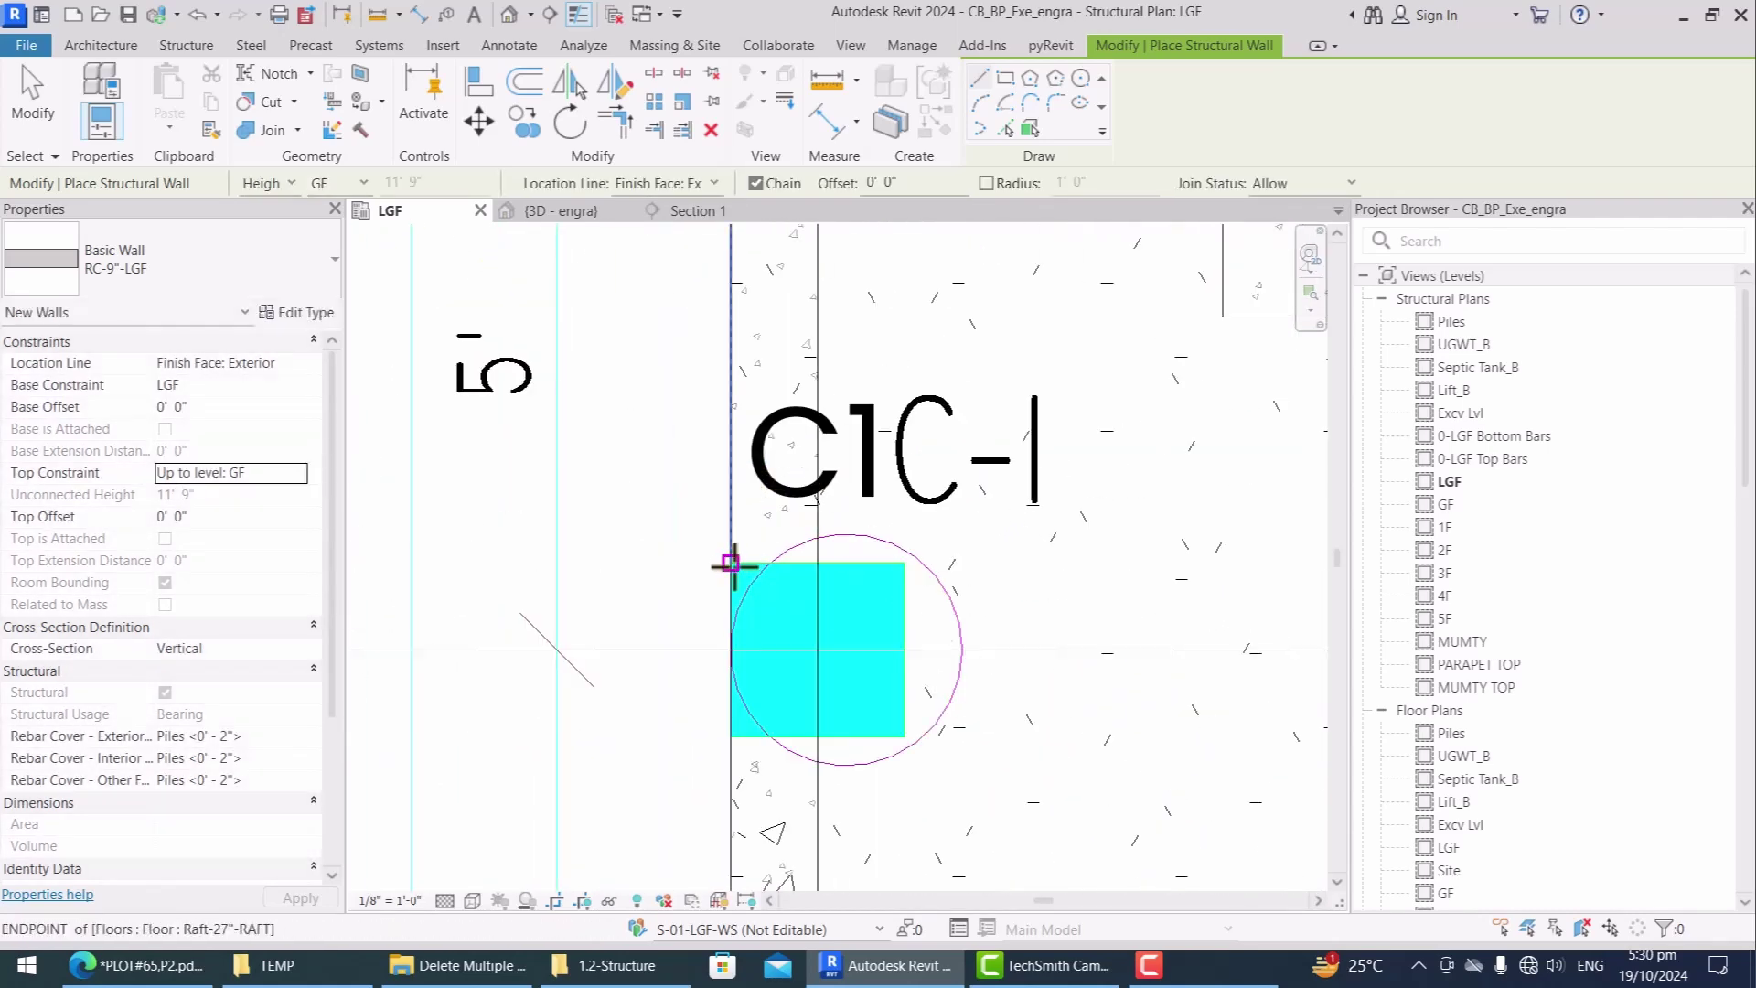
# Step: Close the perimeter with an RC wall along grid A from the C1 column at grid 3 to the C1 column at grid 5
pyautogui.scroll(-6, 776, 639)
pyautogui.scroll(9, 757, 393)
pyautogui.click(712, 402)
pyautogui.press('Escape')
pyautogui.scroll(-11, 780, 480)
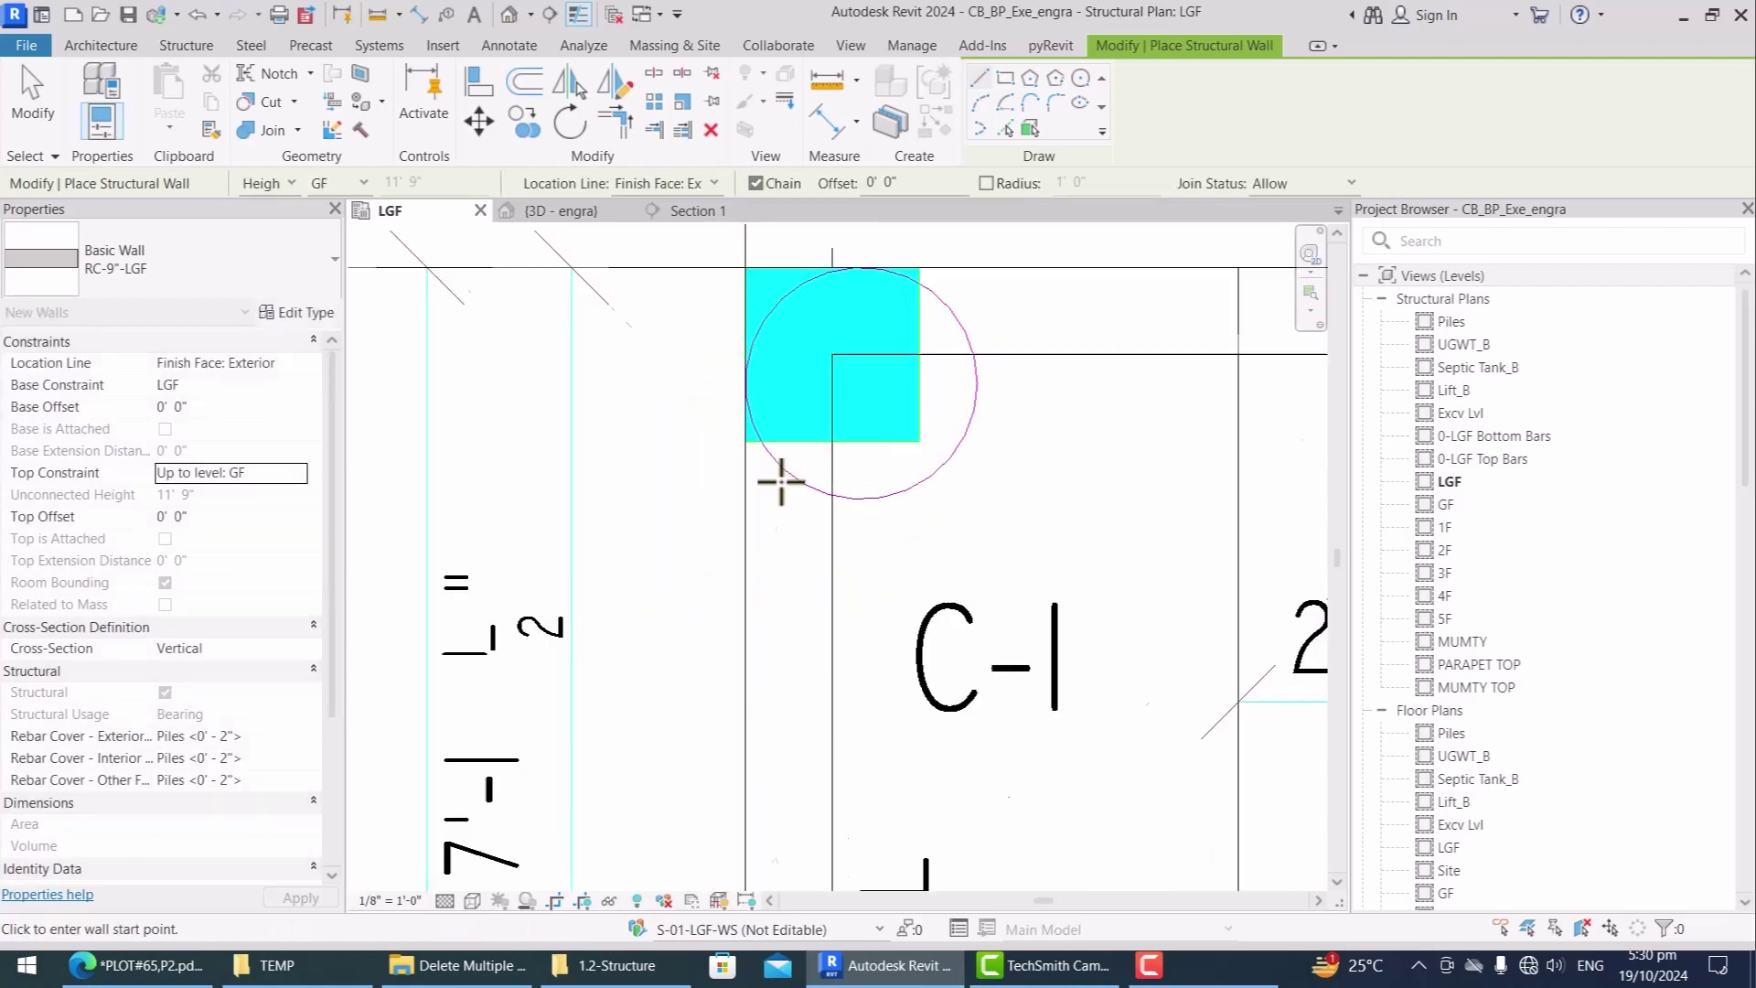
# Step: In the 3D view, select the whole chain of RC-9"-LGF walls and set their top offset to -0' 6"
pyautogui.click(565, 212)
pyautogui.scroll(-5, 1052, 471)
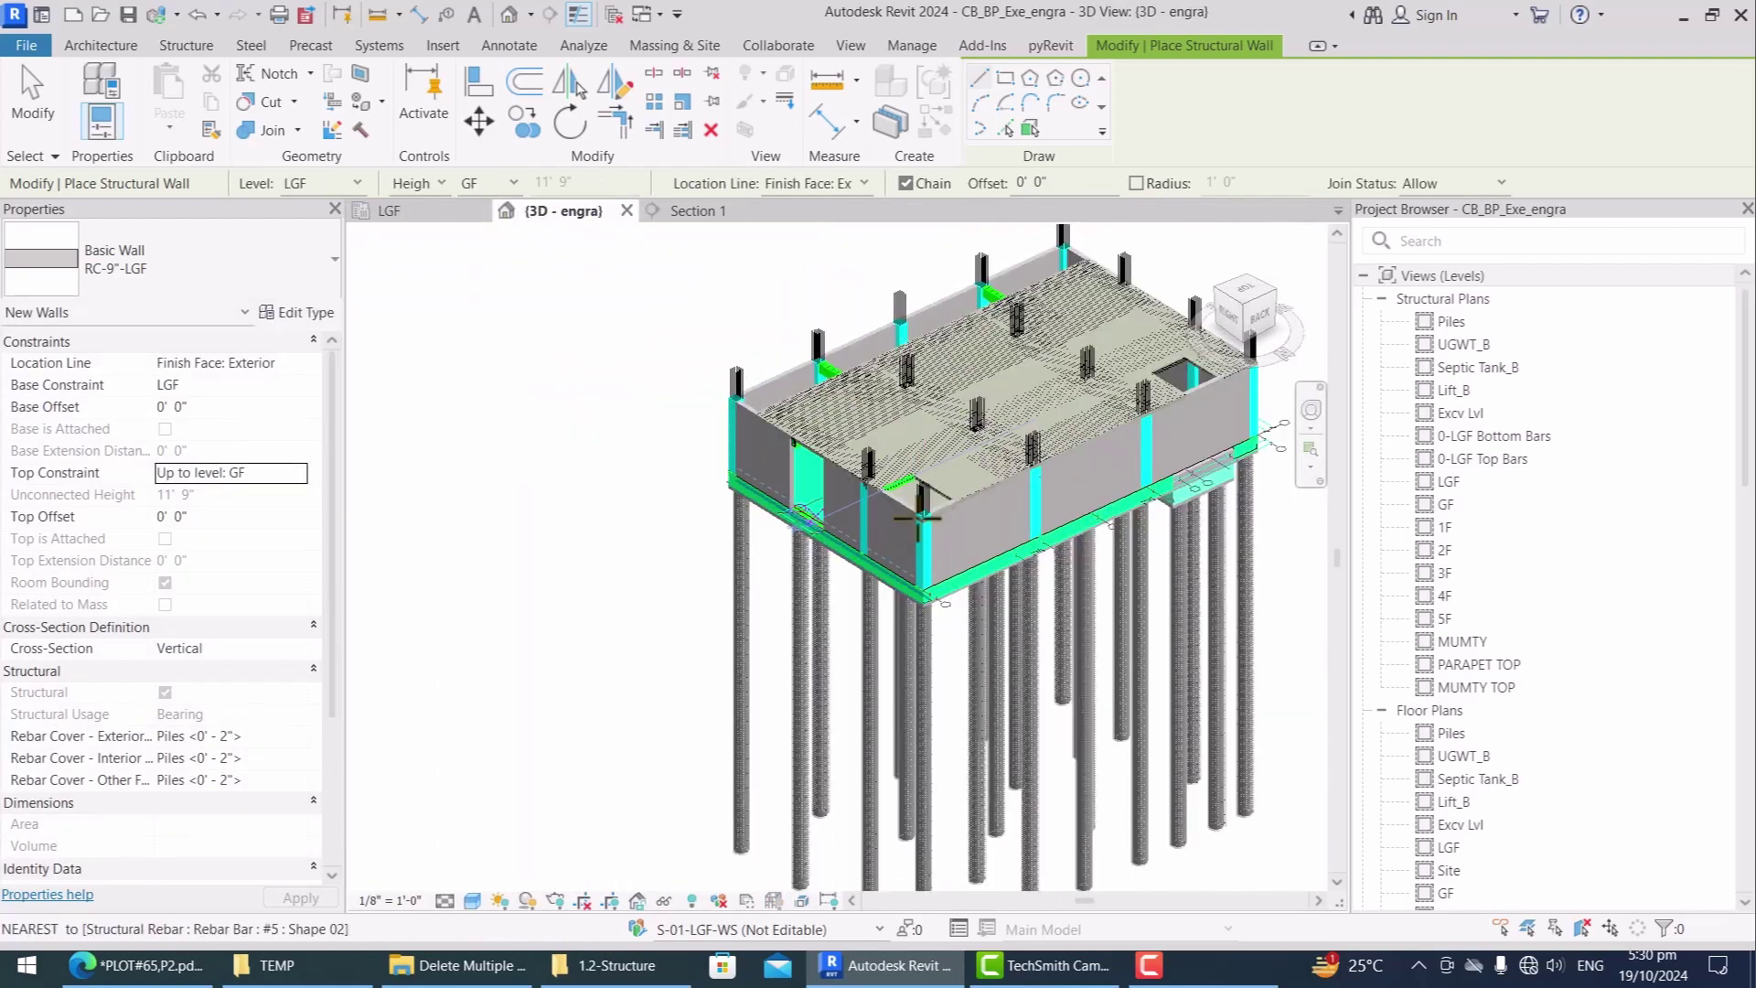
pyautogui.press('Escape')
pyautogui.press('Escape')
pyautogui.keyDown('shift'); pyautogui.moveTo(879, 476); pyautogui.dragTo(859, 443, button='middle'); pyautogui.keyUp('shift')
pyautogui.scroll(3, 859, 442)
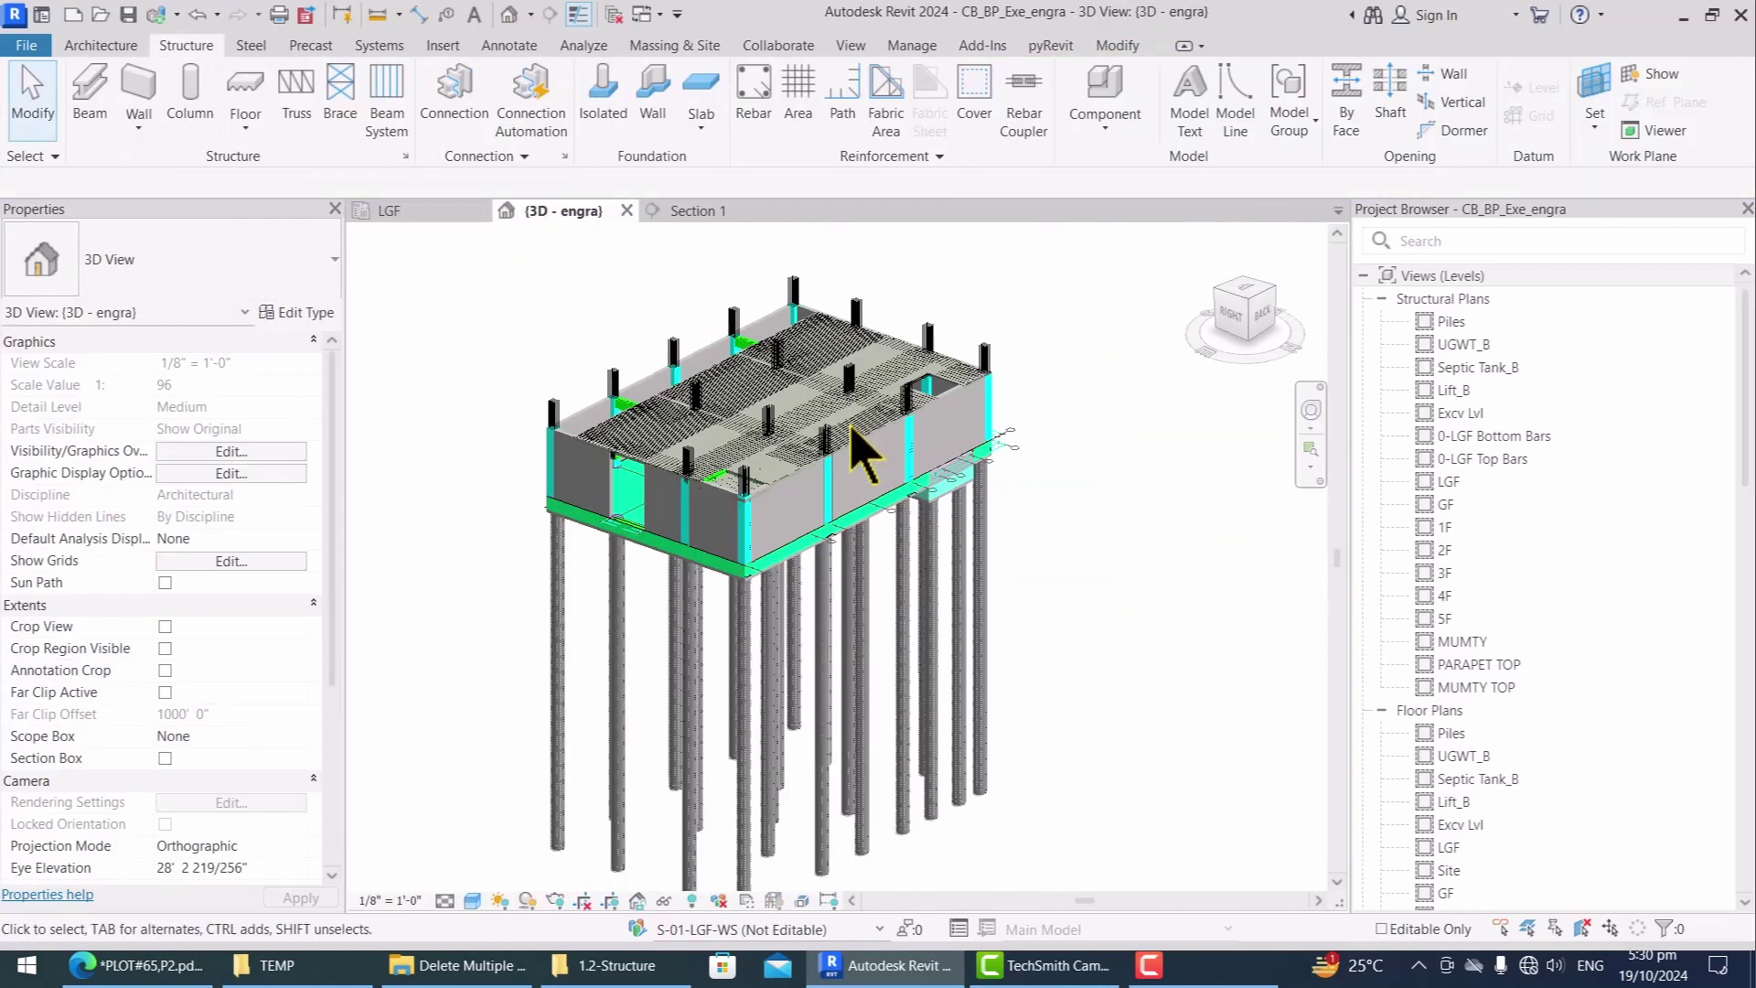
pyautogui.scroll(5, 1019, 378)
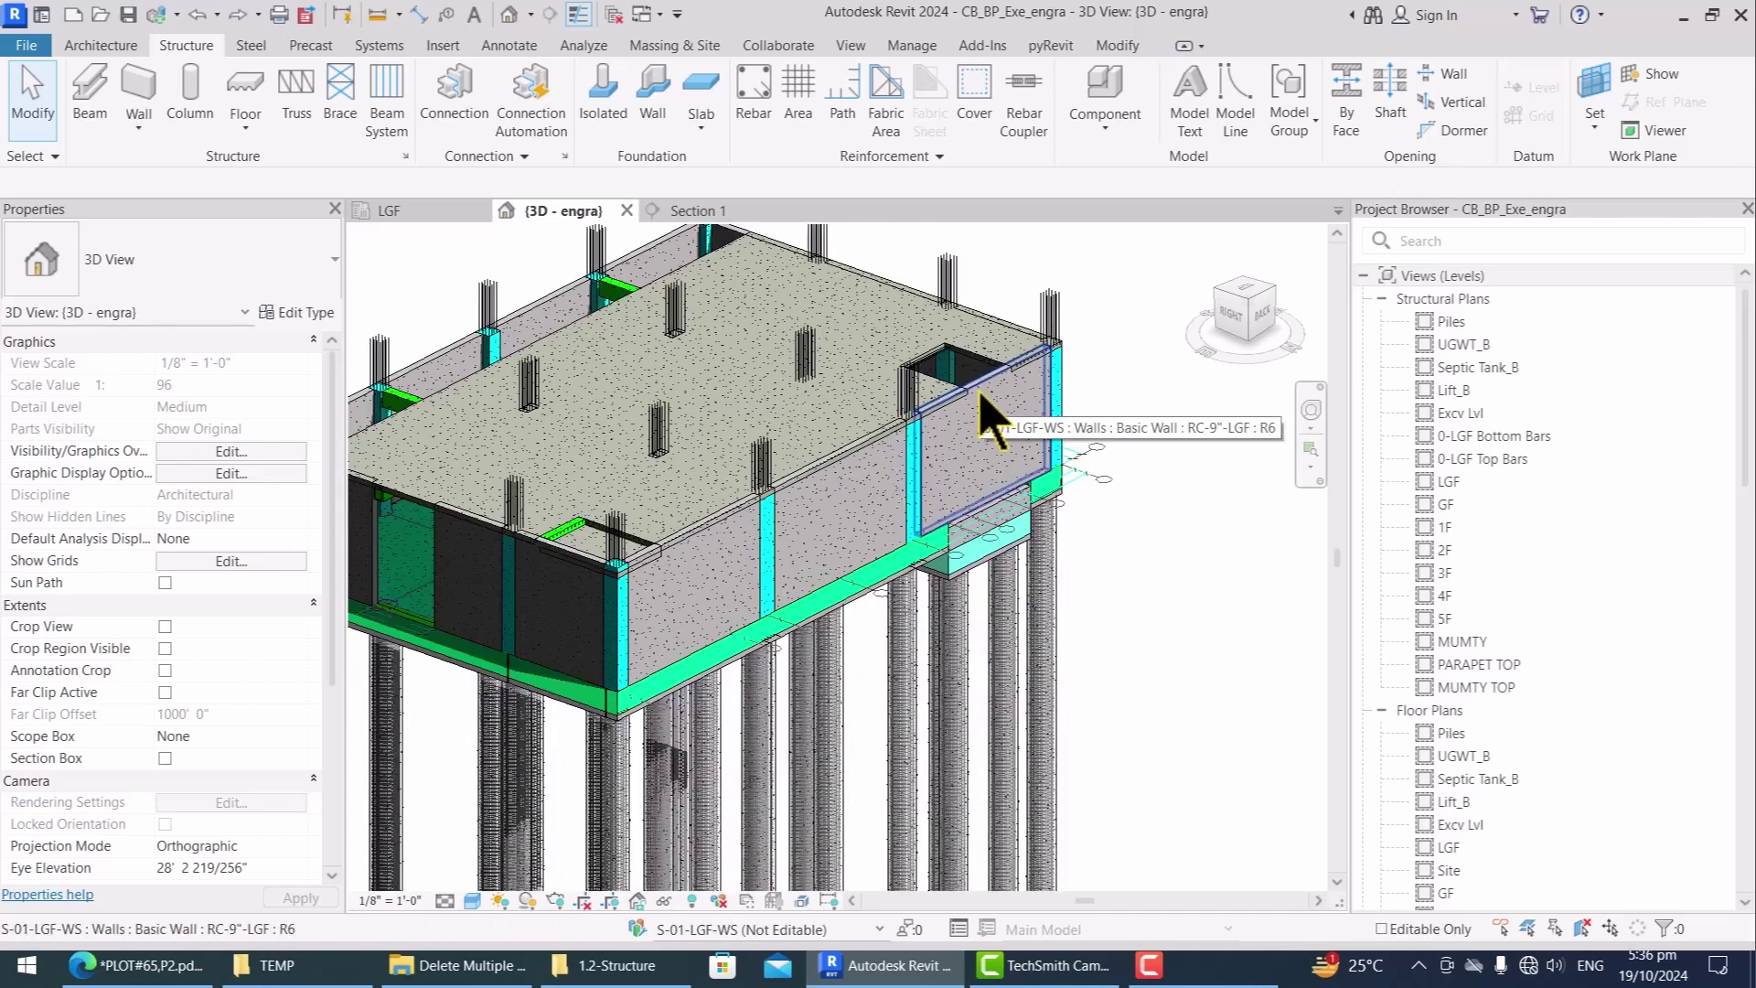
pyautogui.click(988, 421)
pyautogui.press('Tab')
pyautogui.click(988, 422)
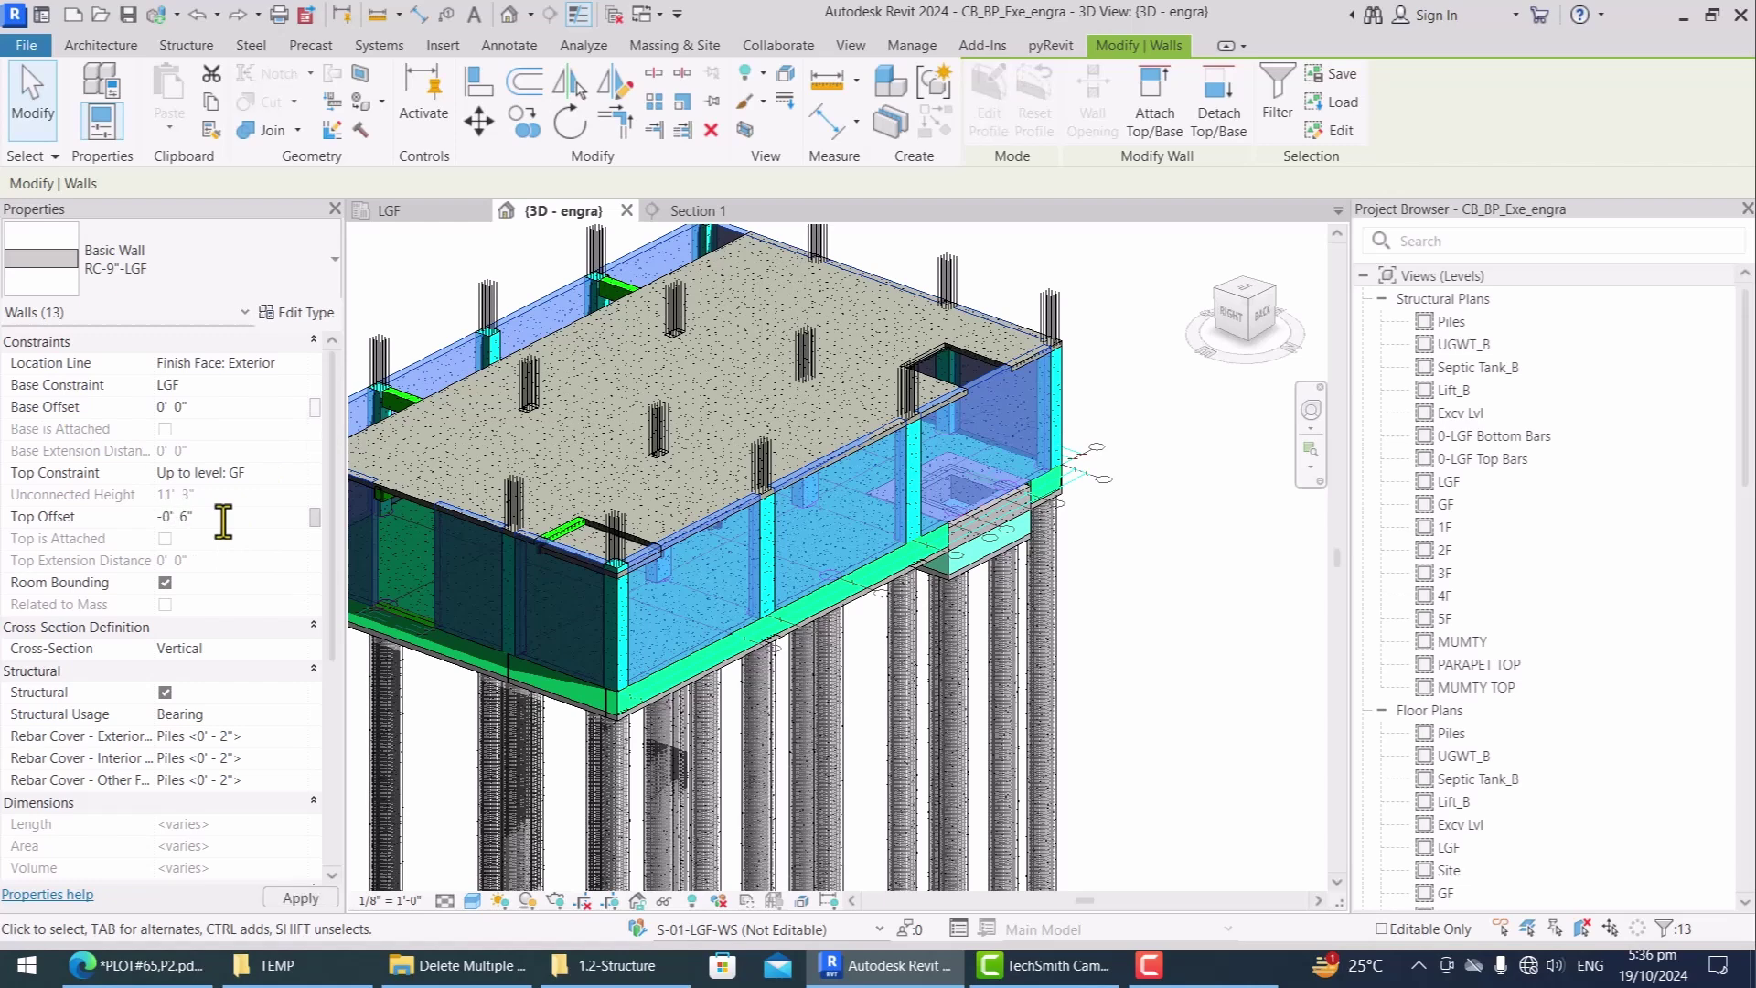
pyautogui.click(1231, 595)
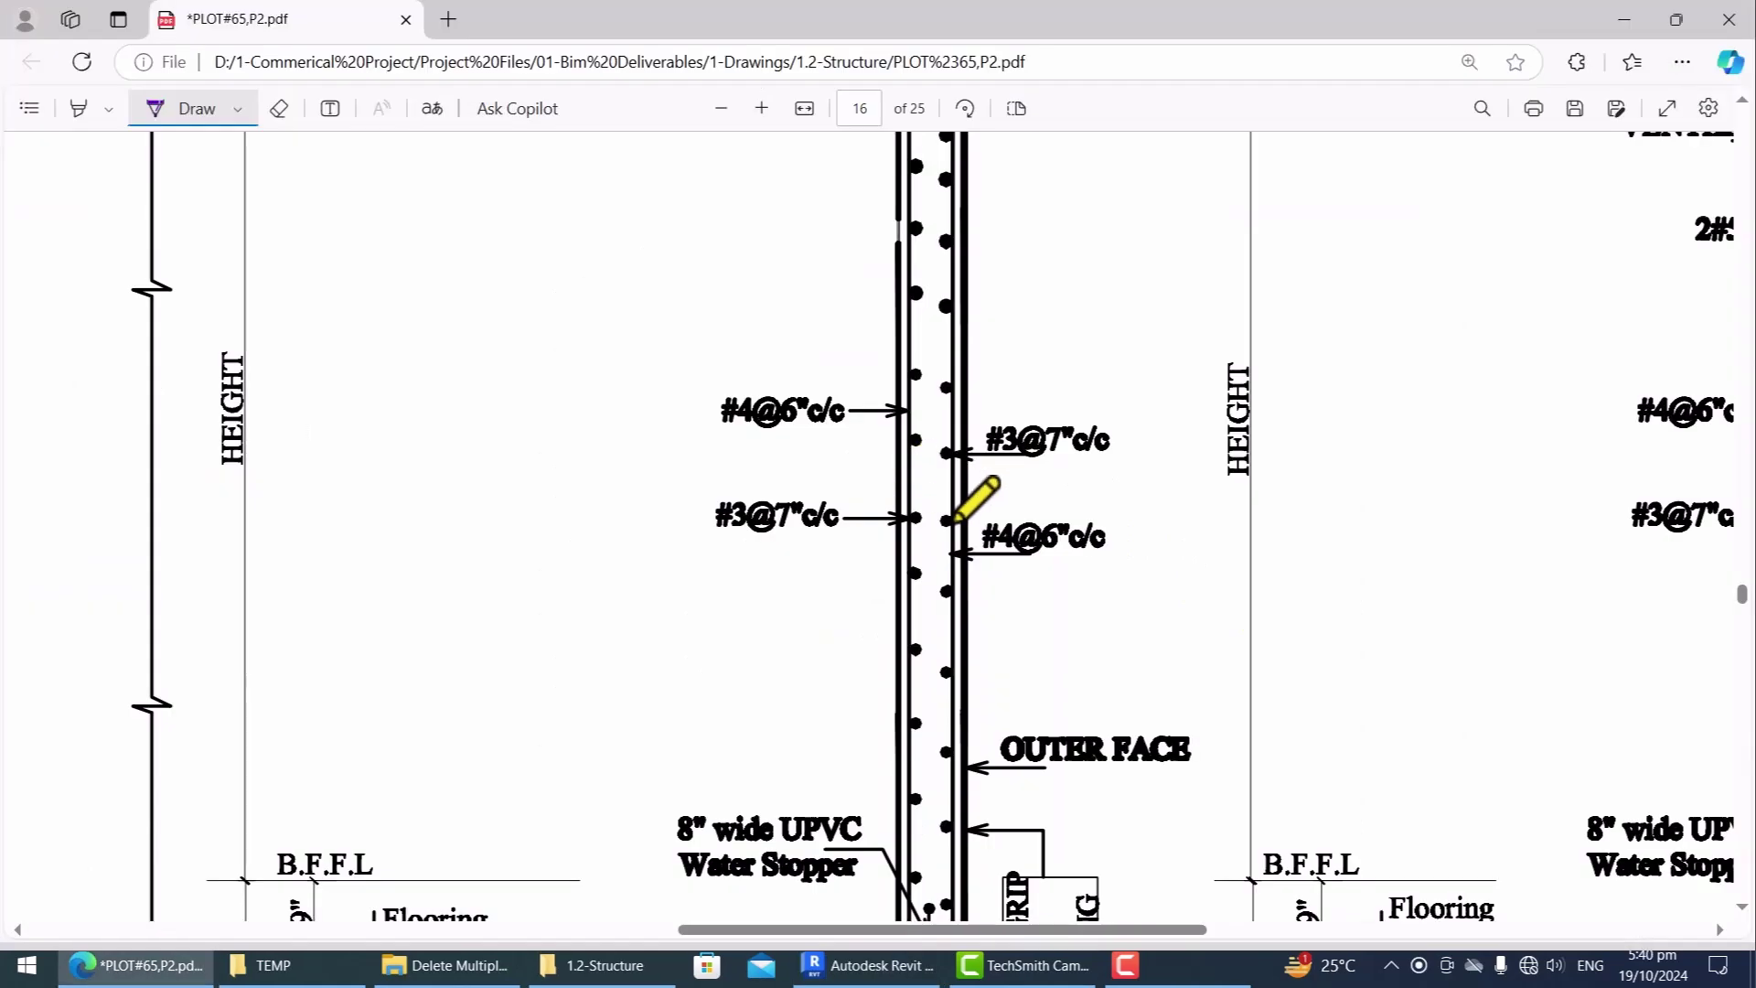
# Step: Examine the wall reinforcement section on page 16 of the structural PDF and circle the inner face's #4@6"c/c callout
pyautogui.scroll(2, 924, 503)
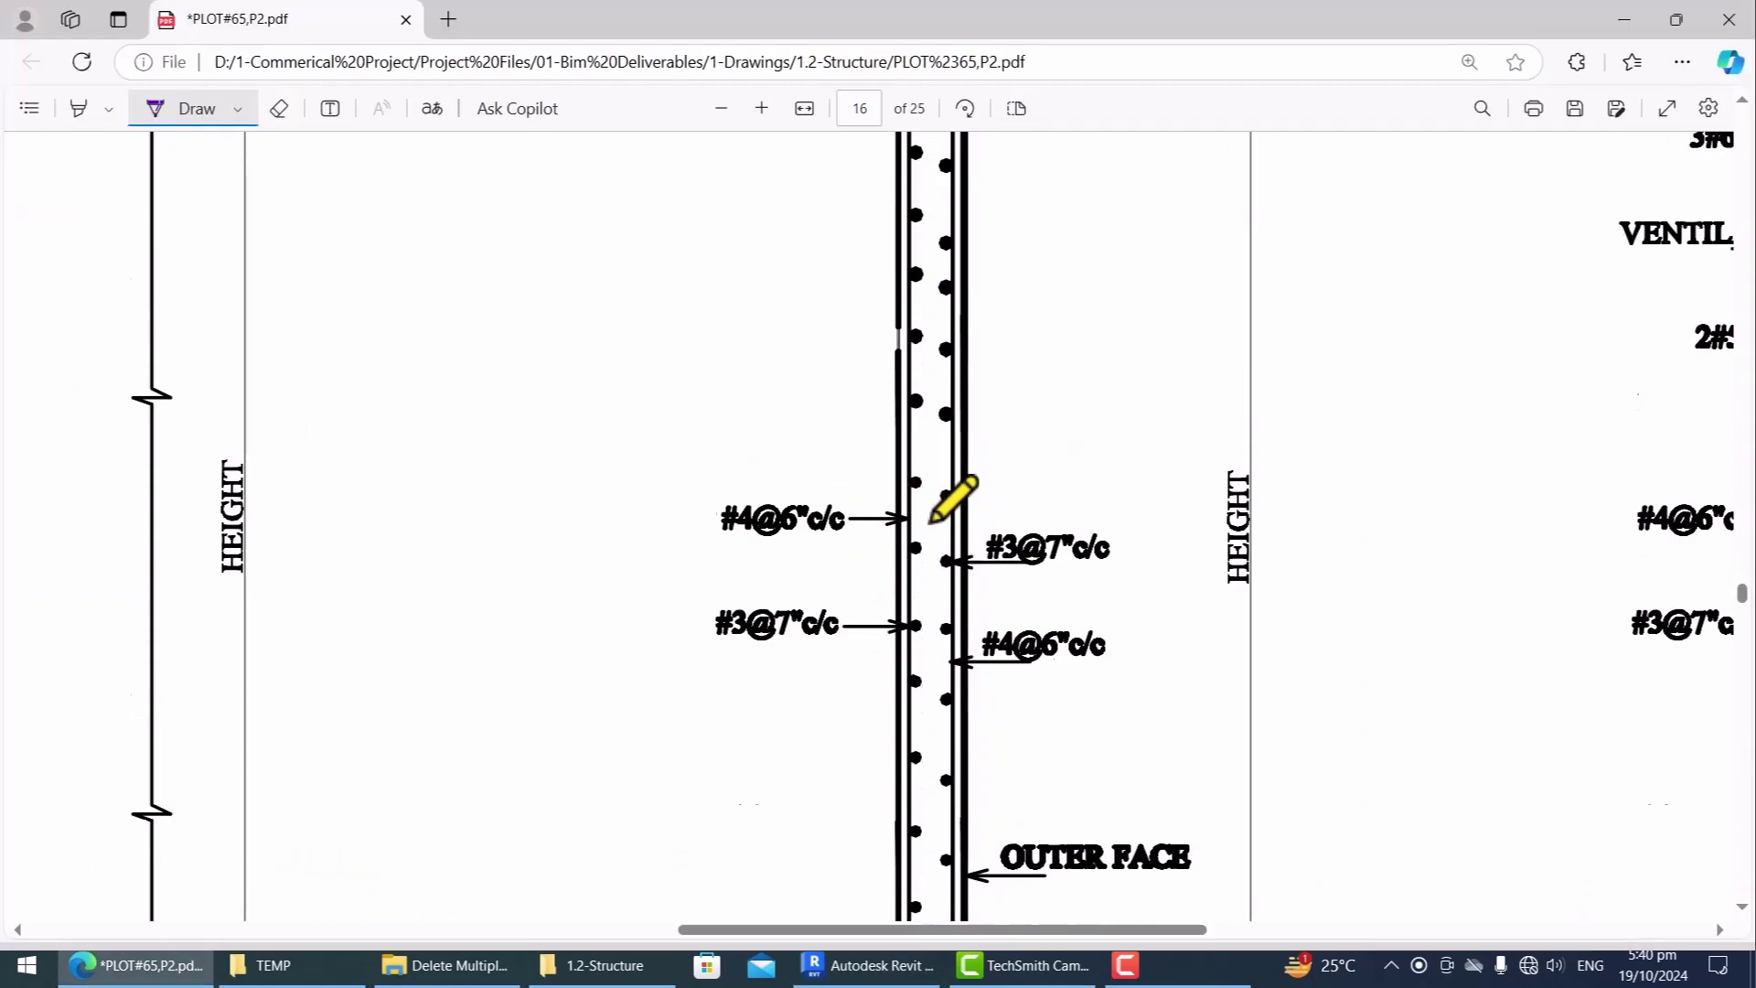
pyautogui.scroll(-4, 961, 508)
pyautogui.scroll(6, 975, 509)
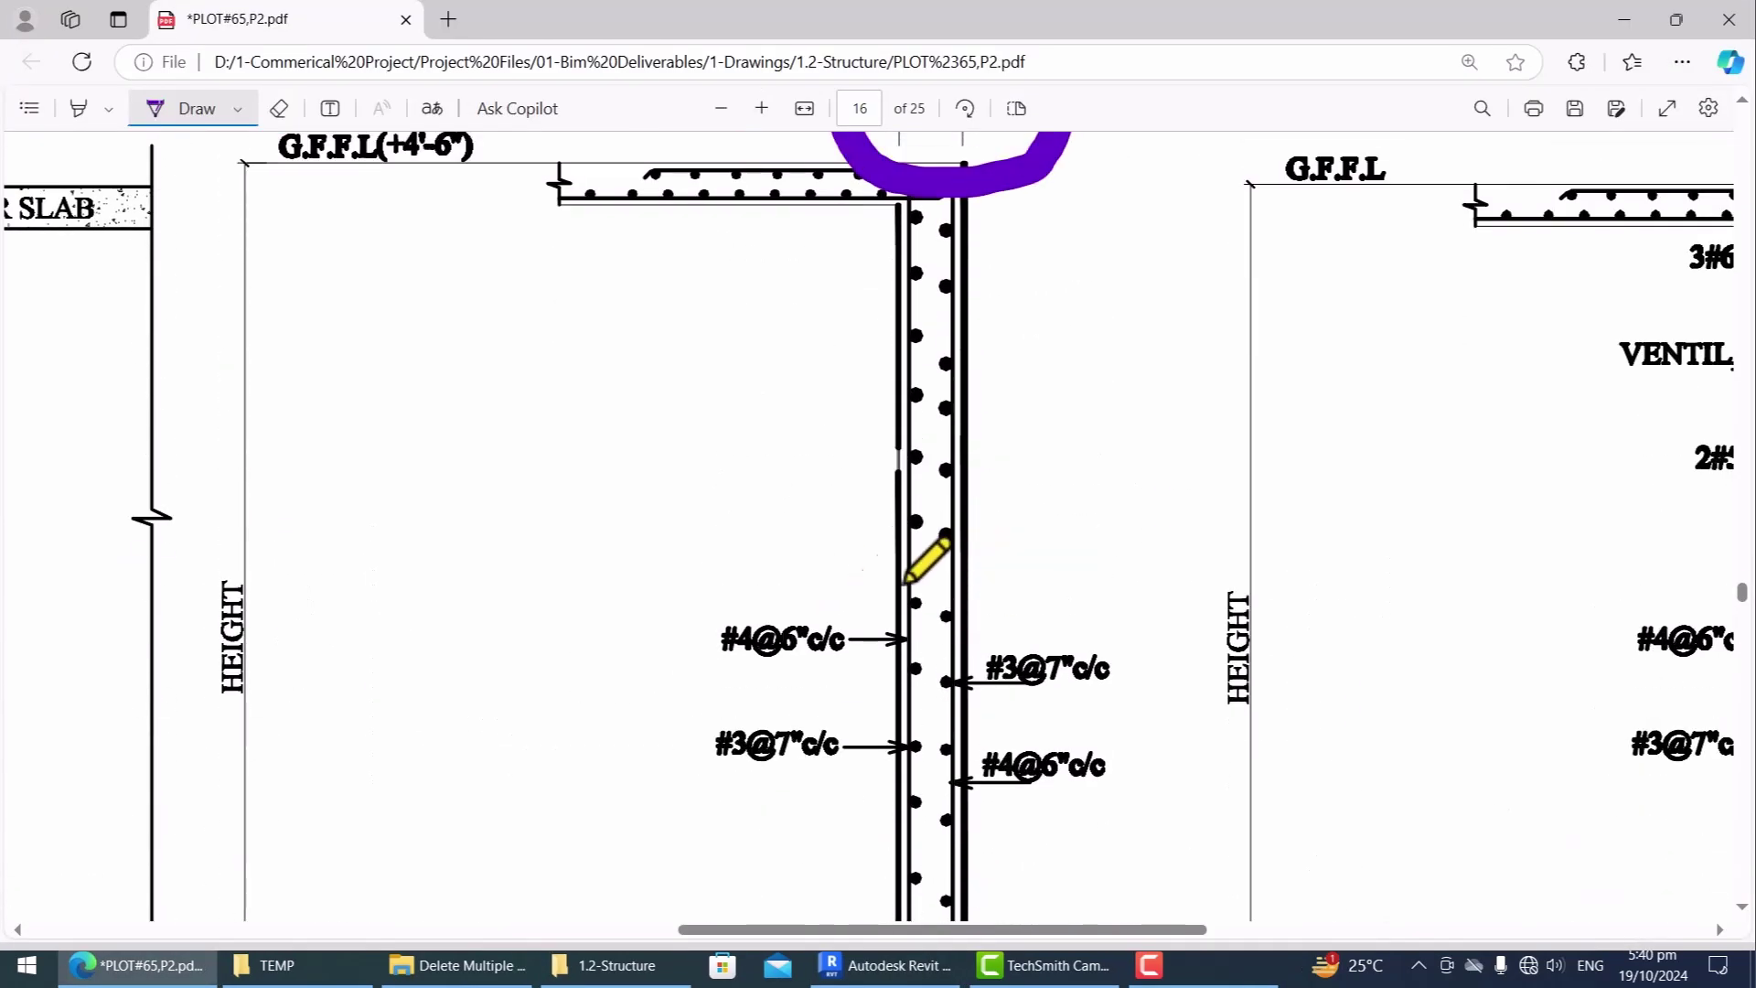
pyautogui.moveTo(929, 617)
pyautogui.mouseDown()
pyautogui.moveTo(772, 561)
pyautogui.moveTo(772, 631)
pyautogui.moveTo(682, 554)
pyautogui.moveTo(827, 558)
pyautogui.mouseUp()
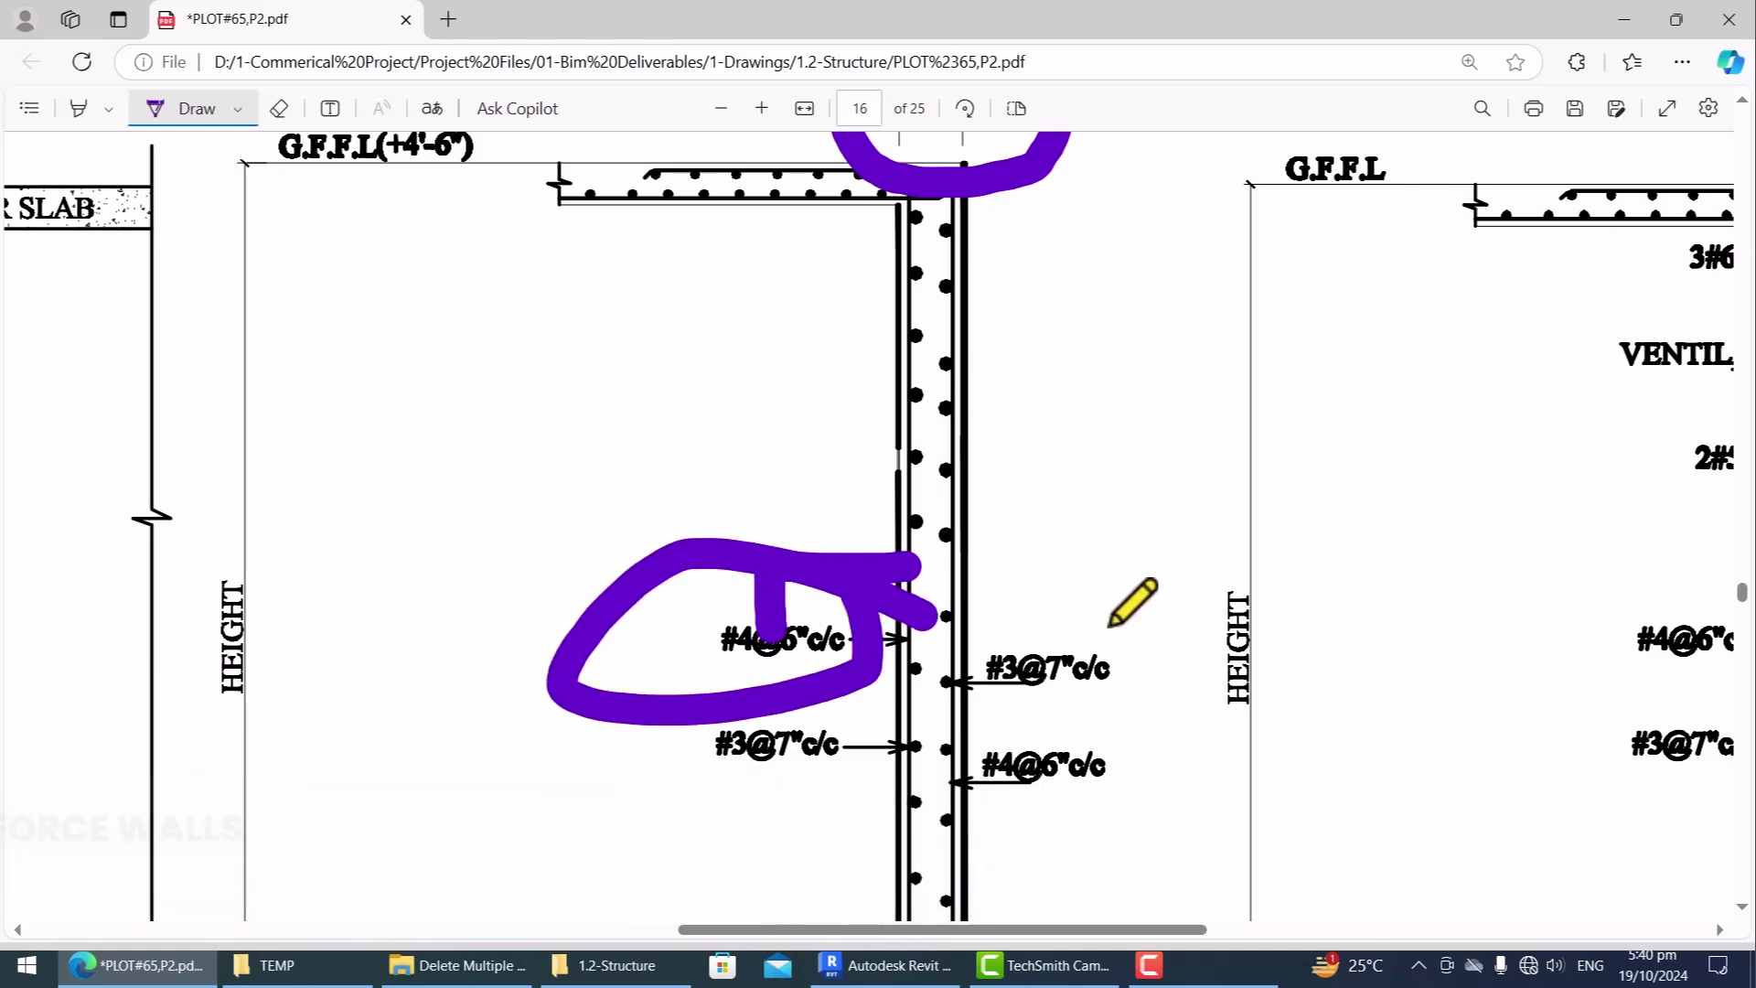
pyautogui.scroll(-1, 1089, 567)
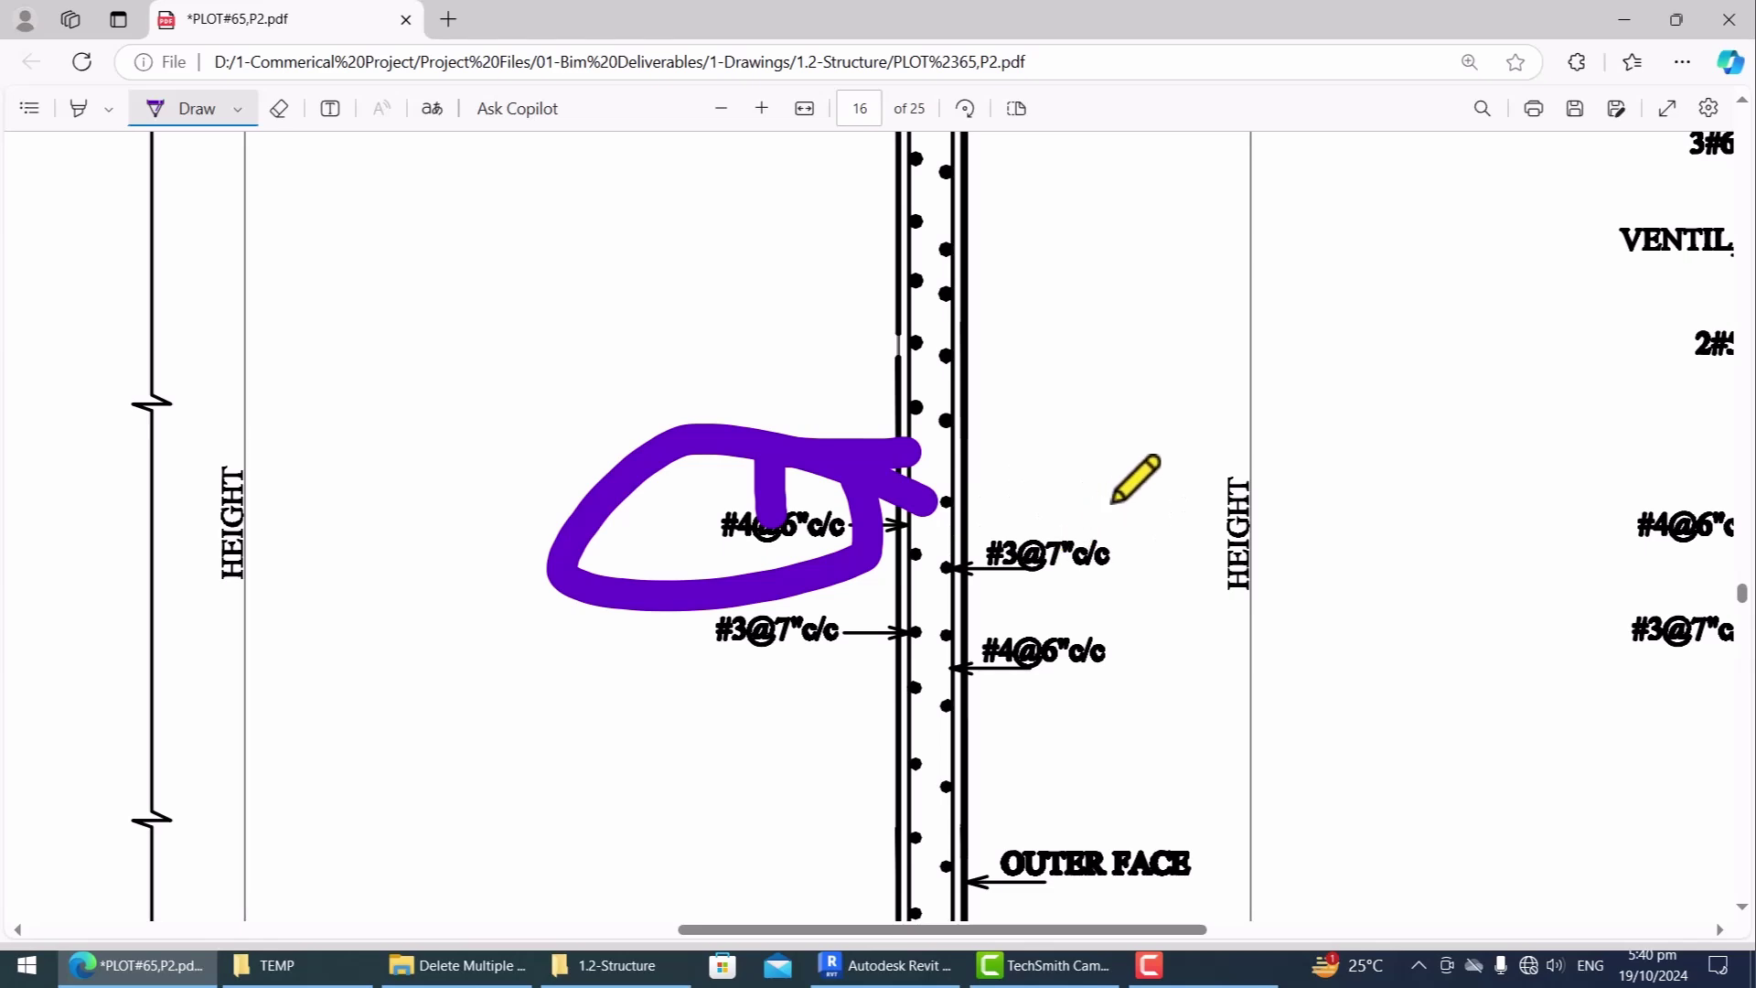
pyautogui.scroll(-3, 1088, 489)
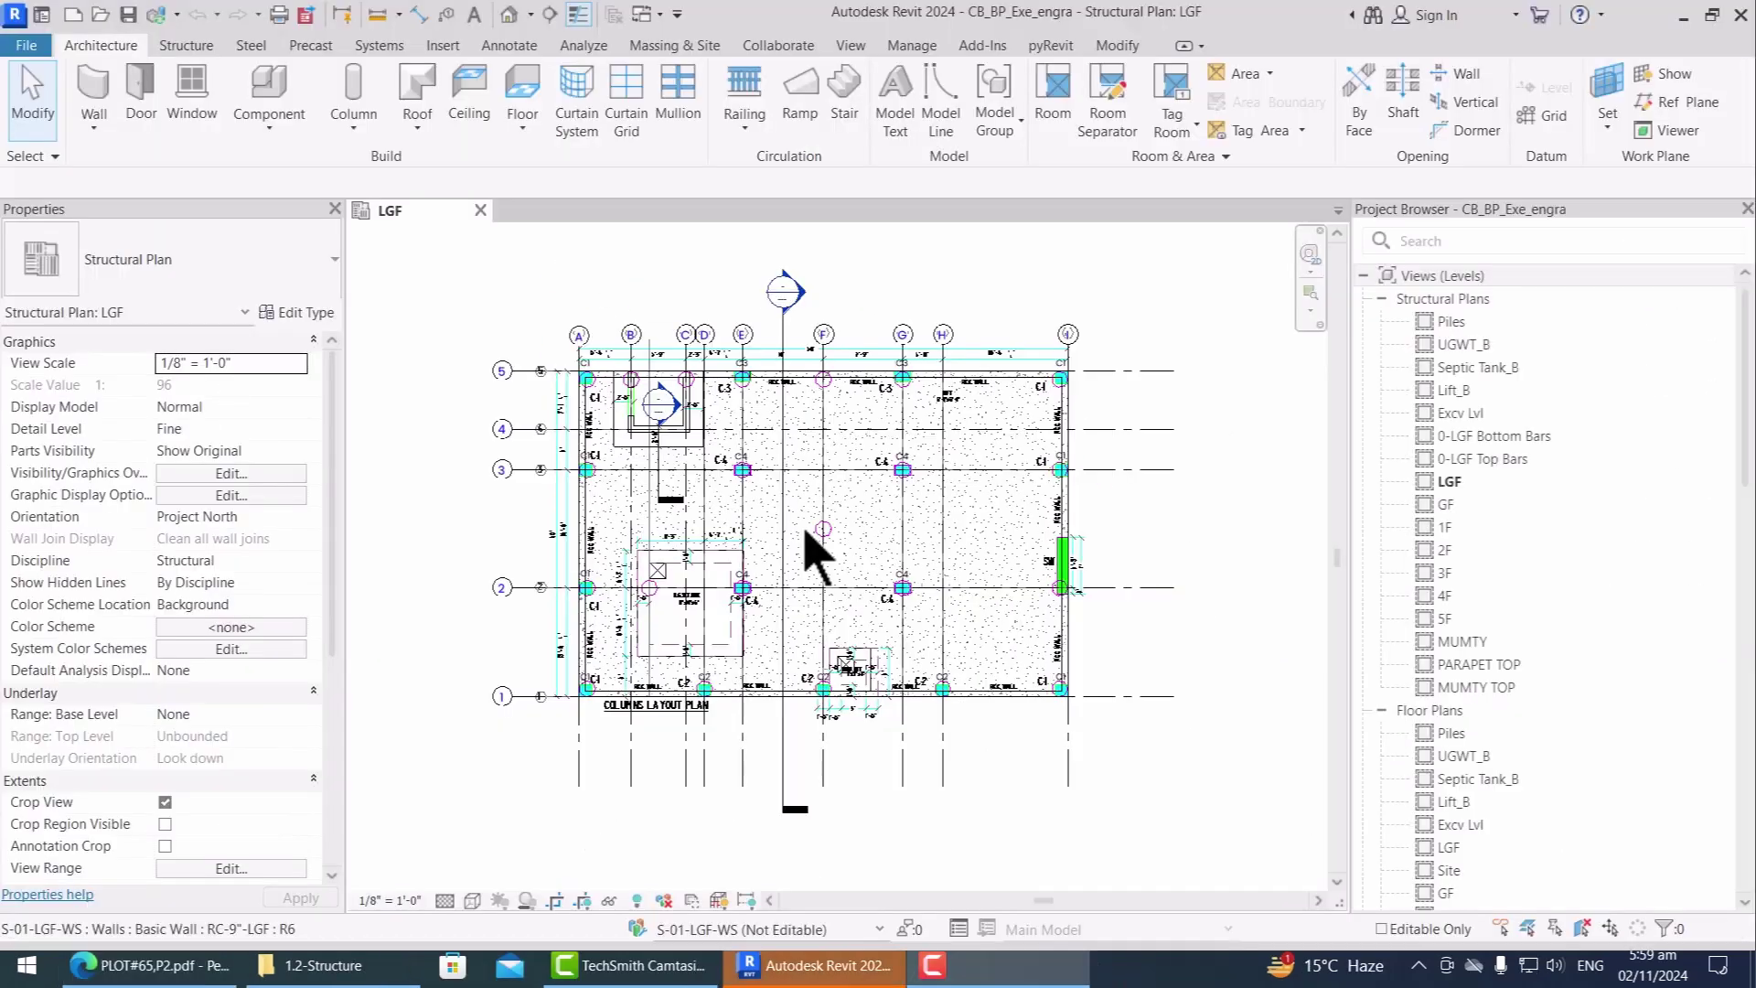
# Step: Open Section 1 from the LGF plan and start placing structural rebar with the #4 bar type
pyautogui.doubleClick(807, 293)
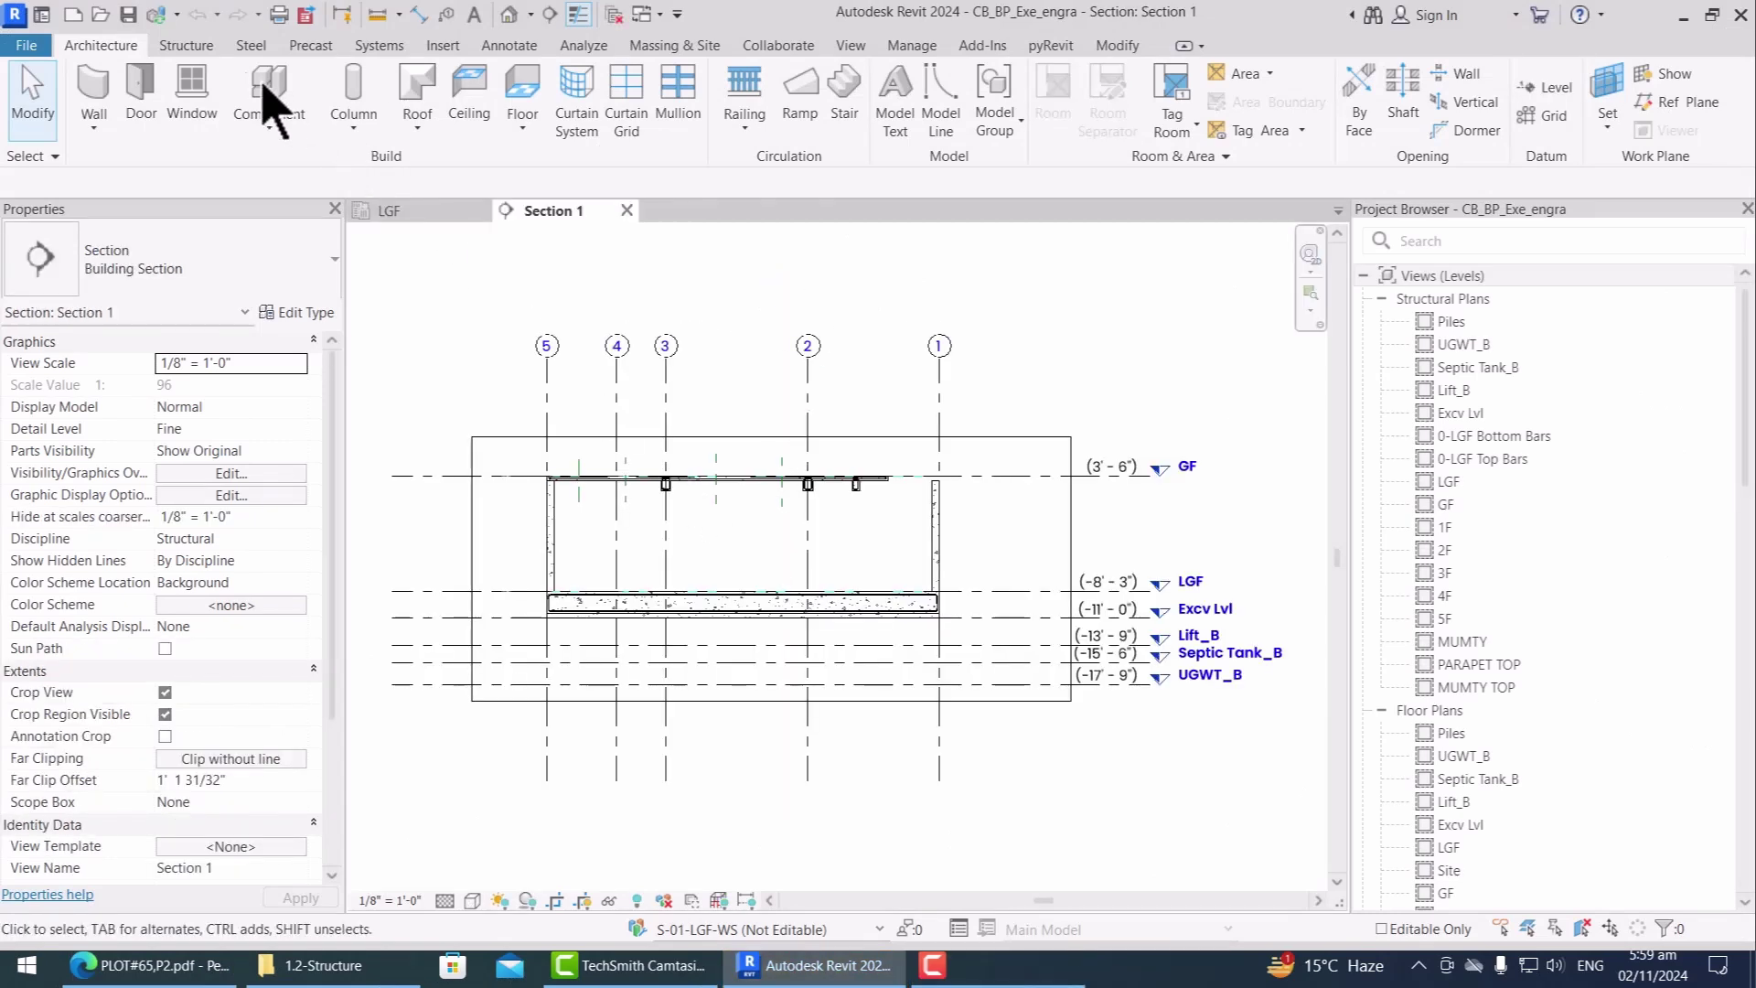
pyautogui.click(199, 48)
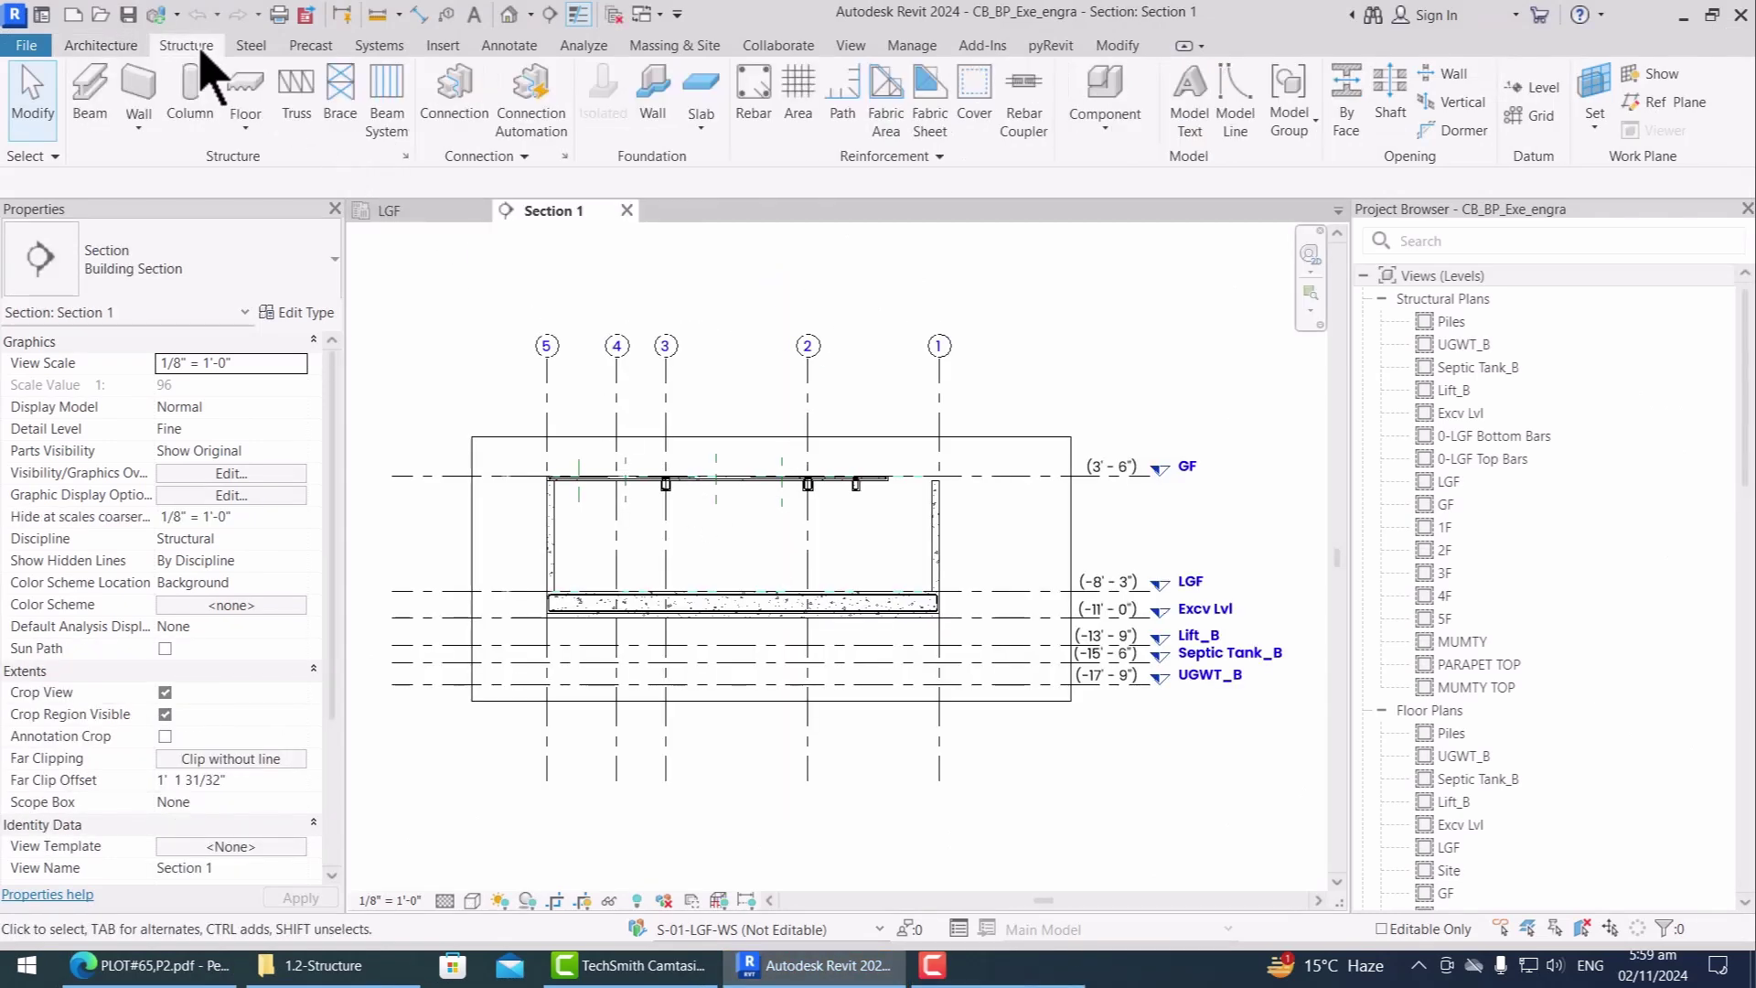
pyautogui.click(759, 124)
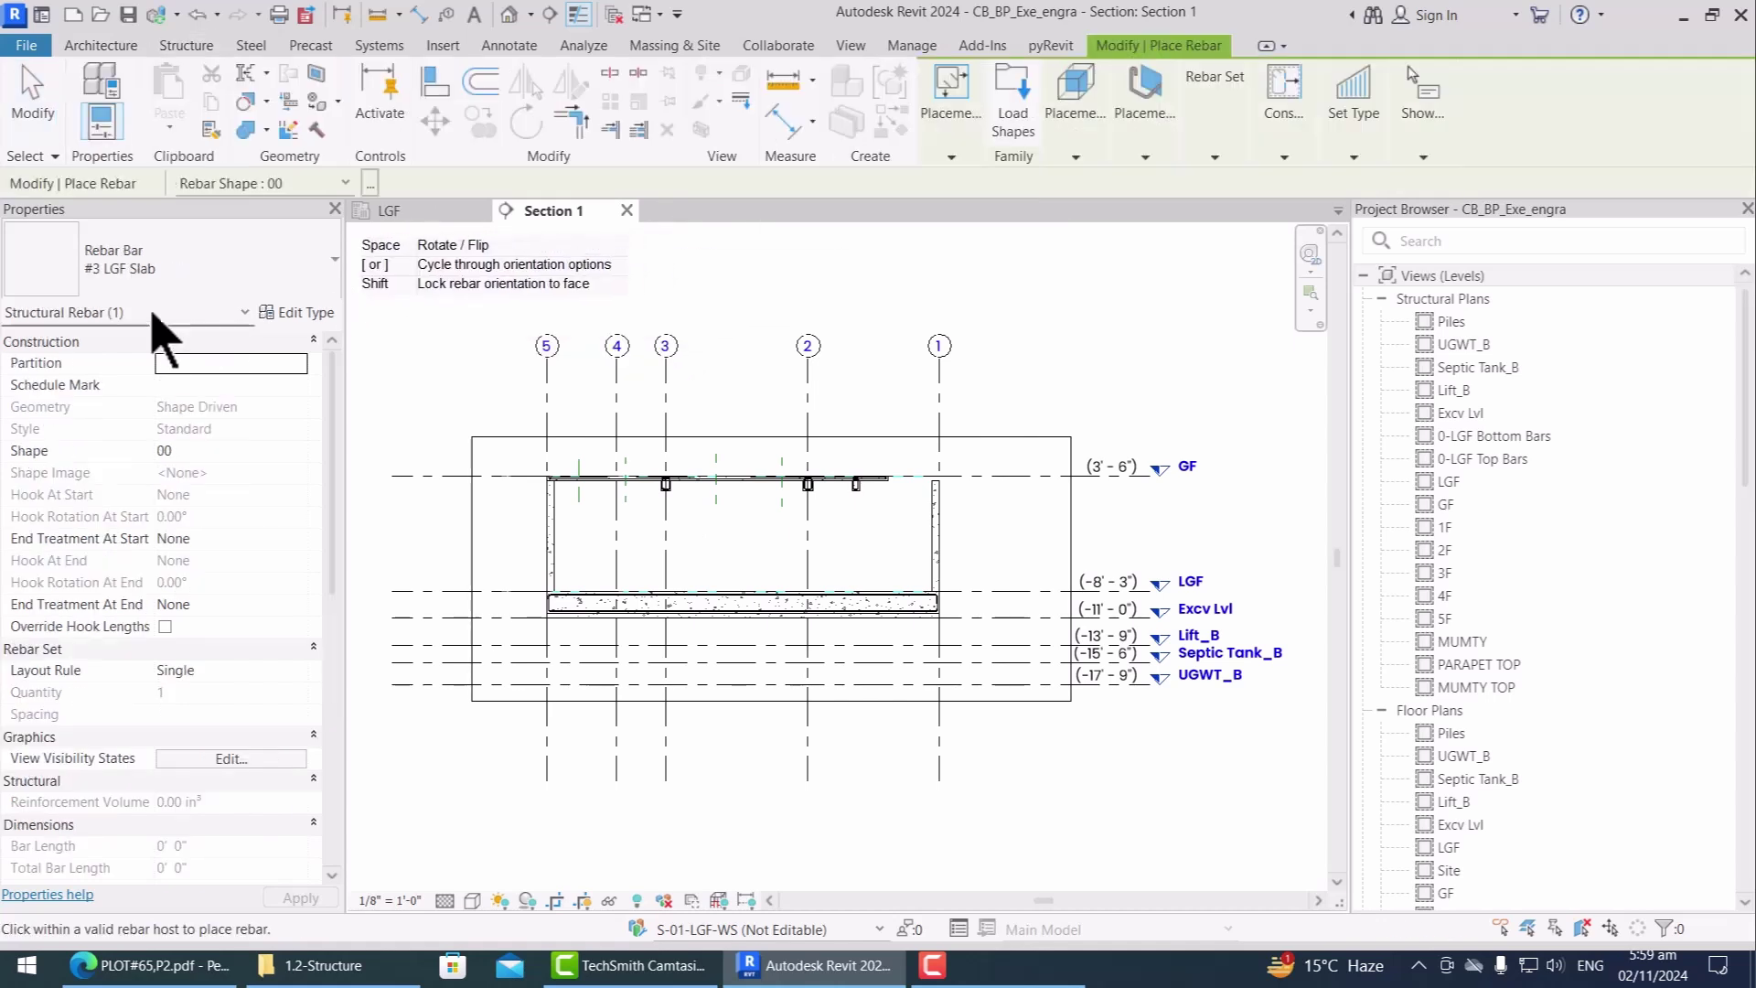
pyautogui.click(190, 279)
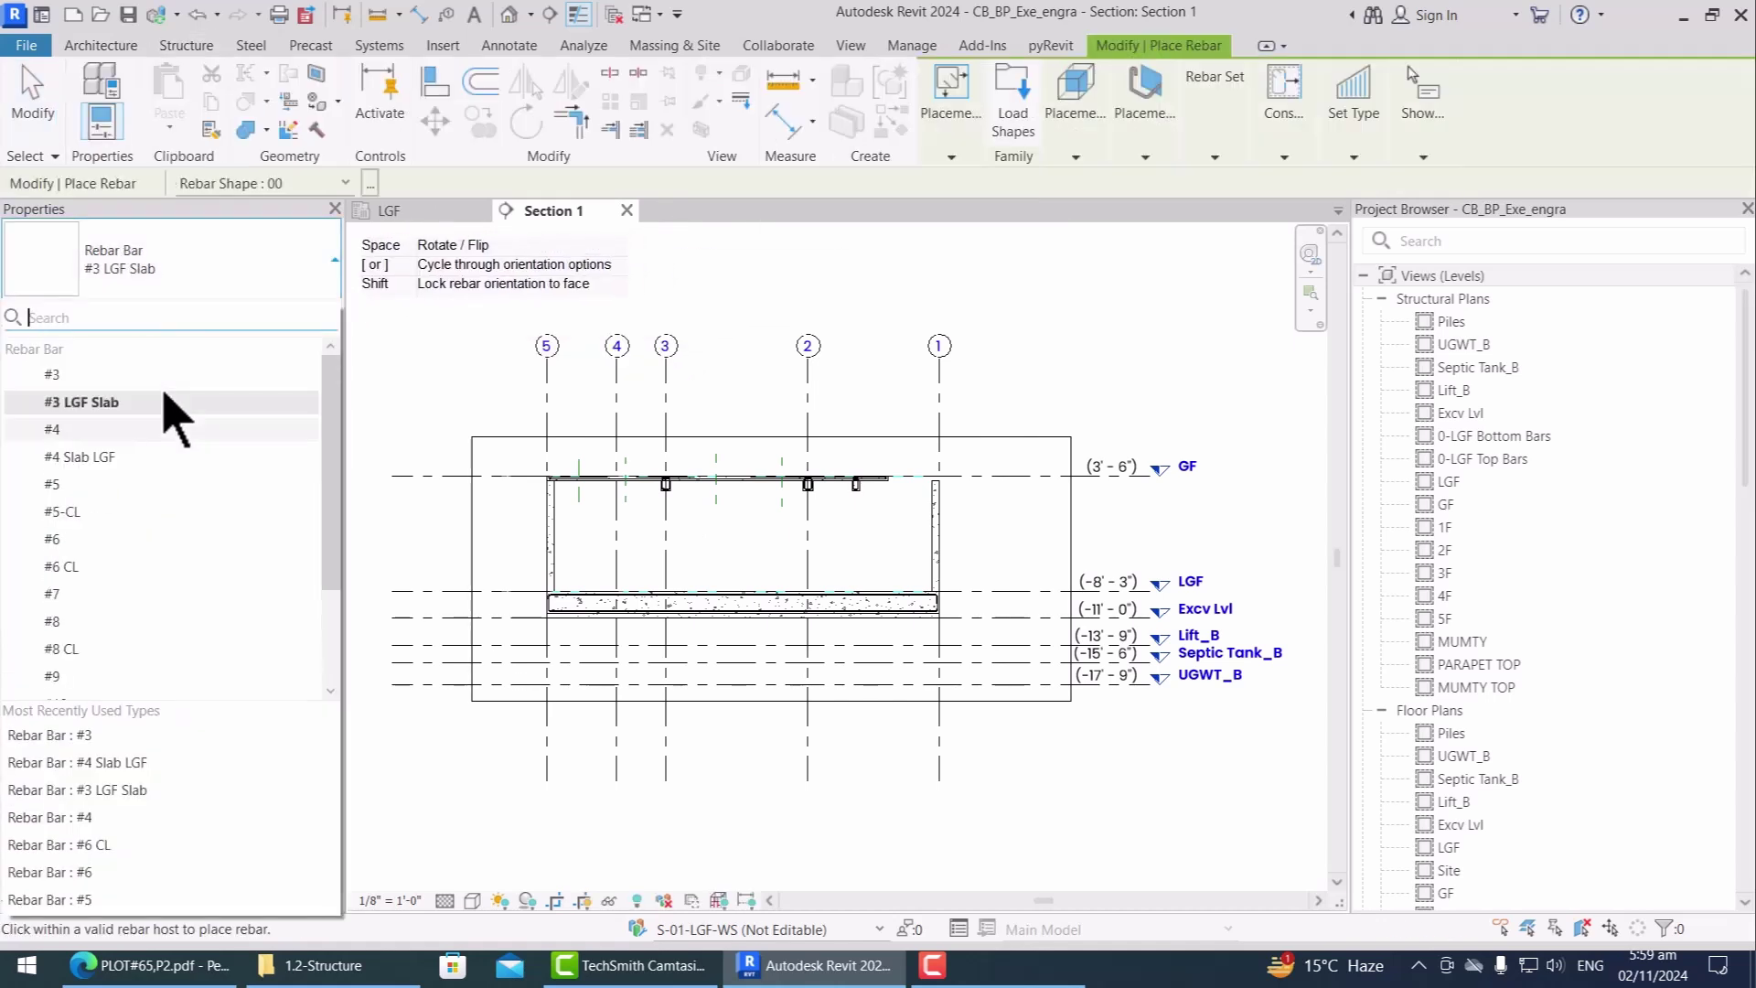
pyautogui.click(166, 429)
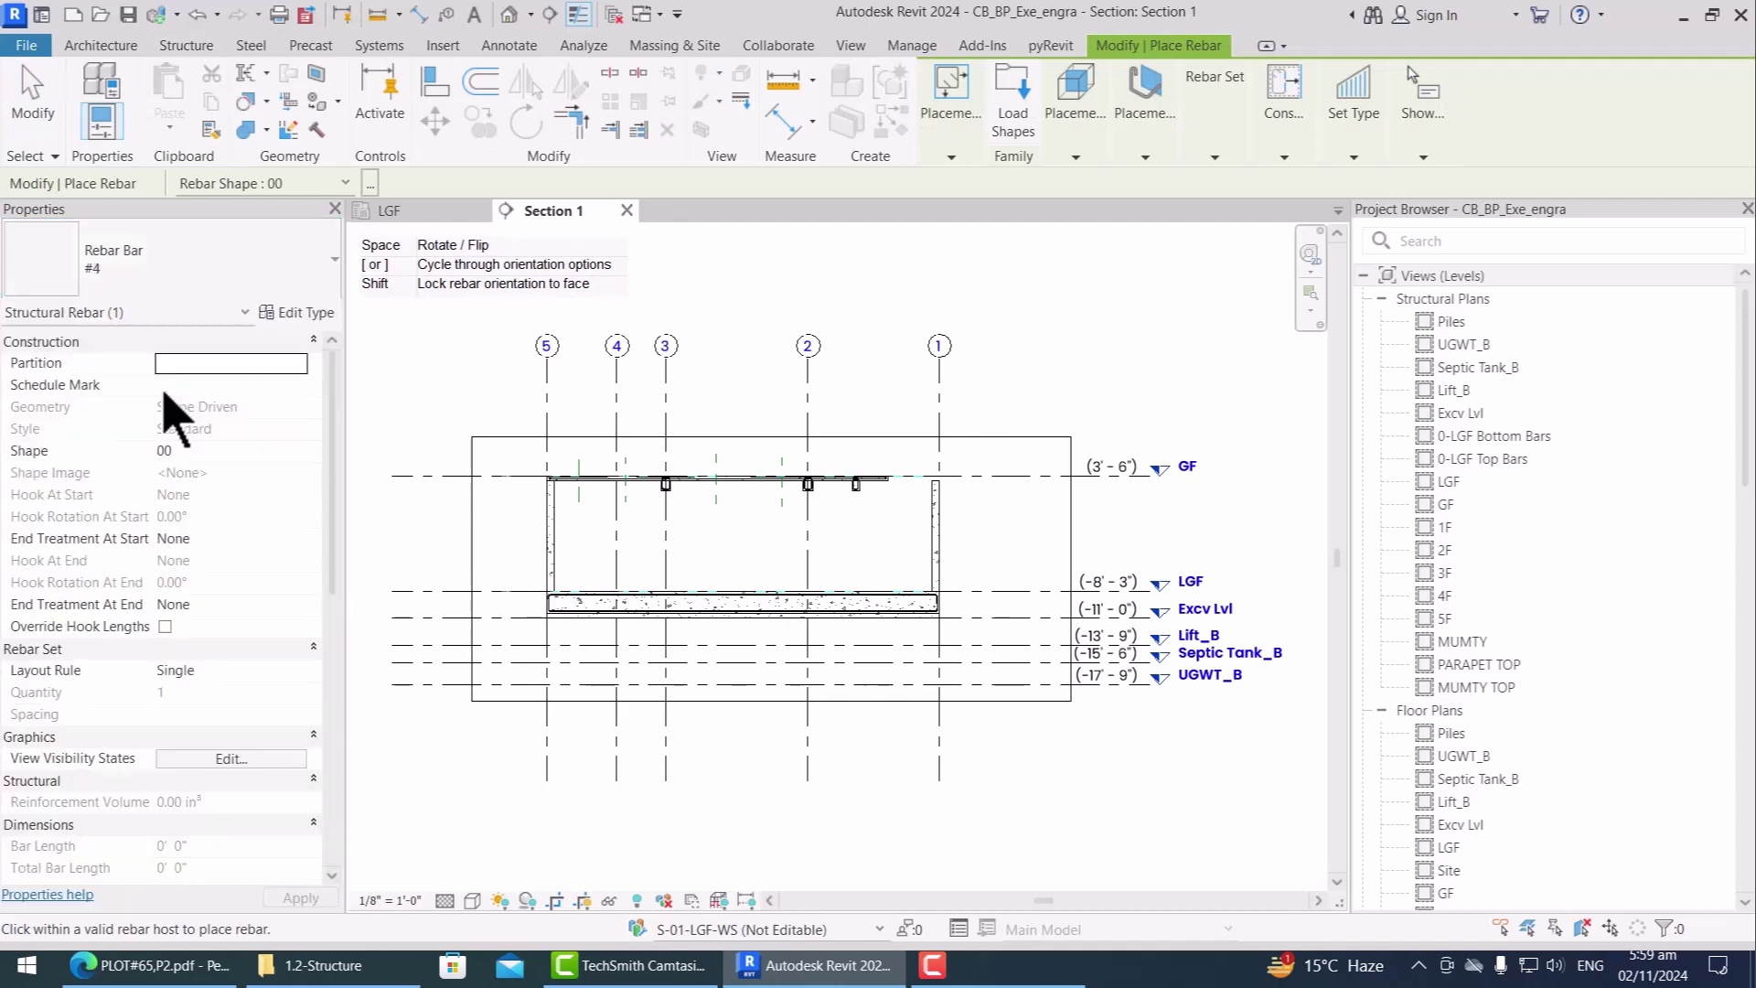
# Step: Set the rebar layout rule to Maximum Spacing with 0' 6" spacing and choose rebar shape 02
pyautogui.click(296, 677)
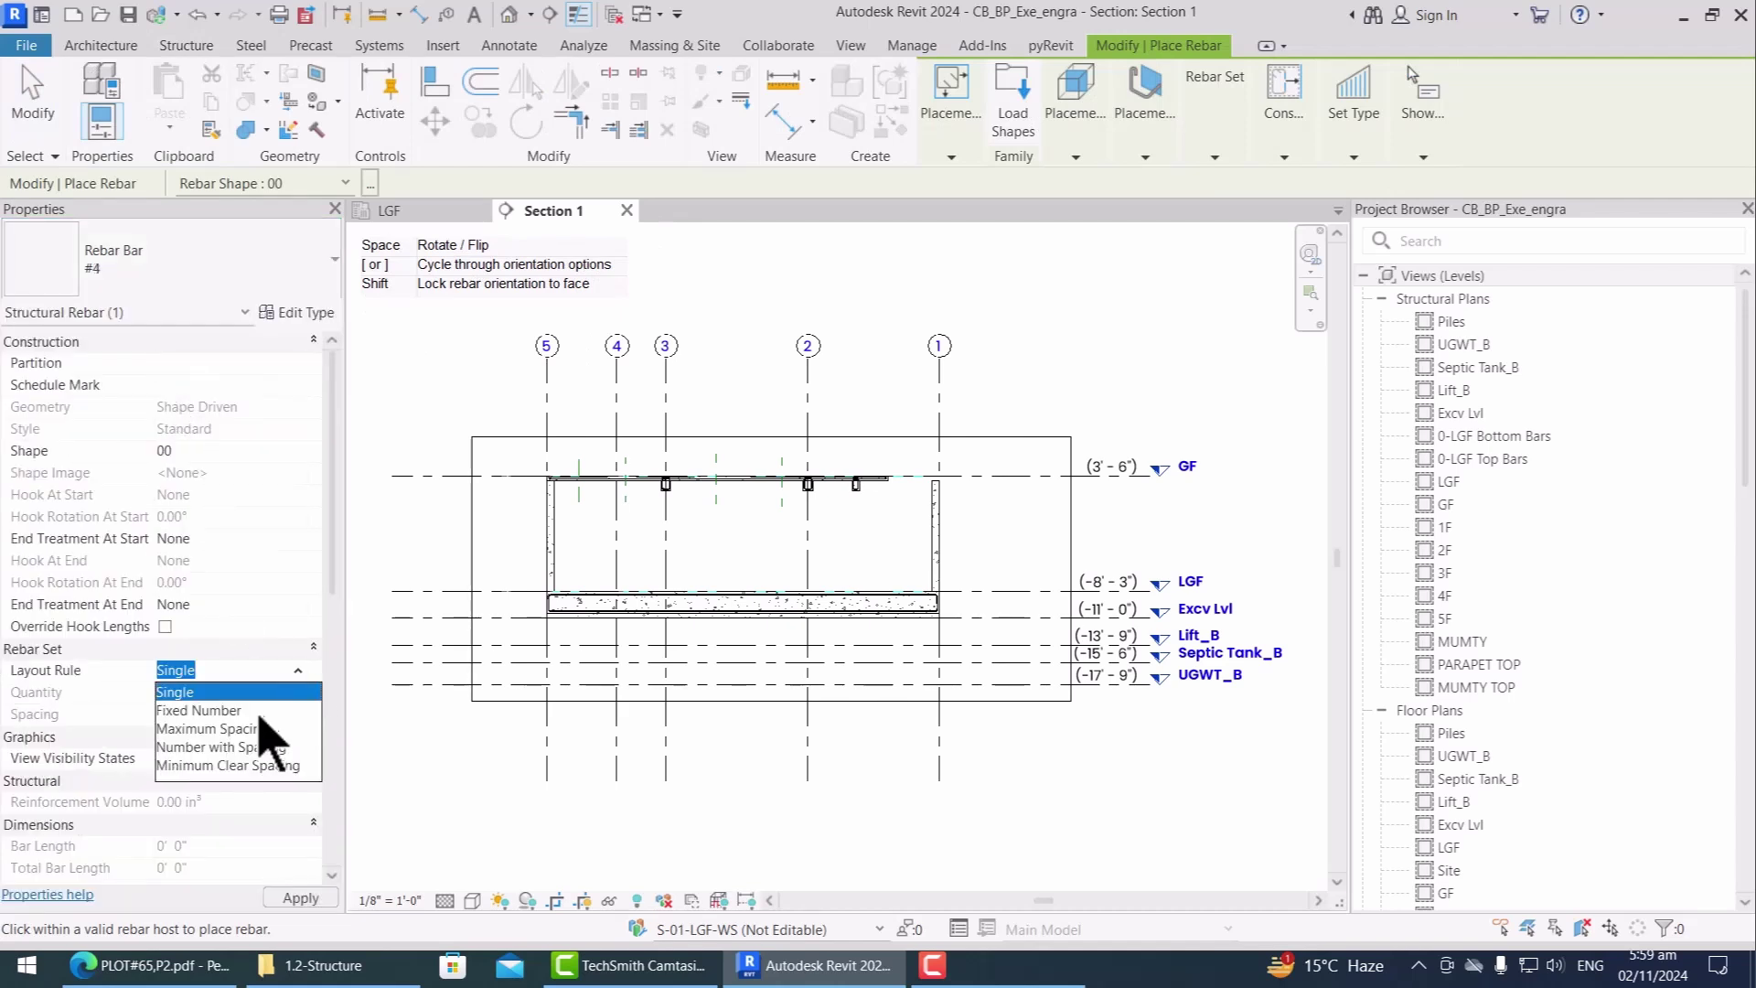
pyautogui.click(254, 728)
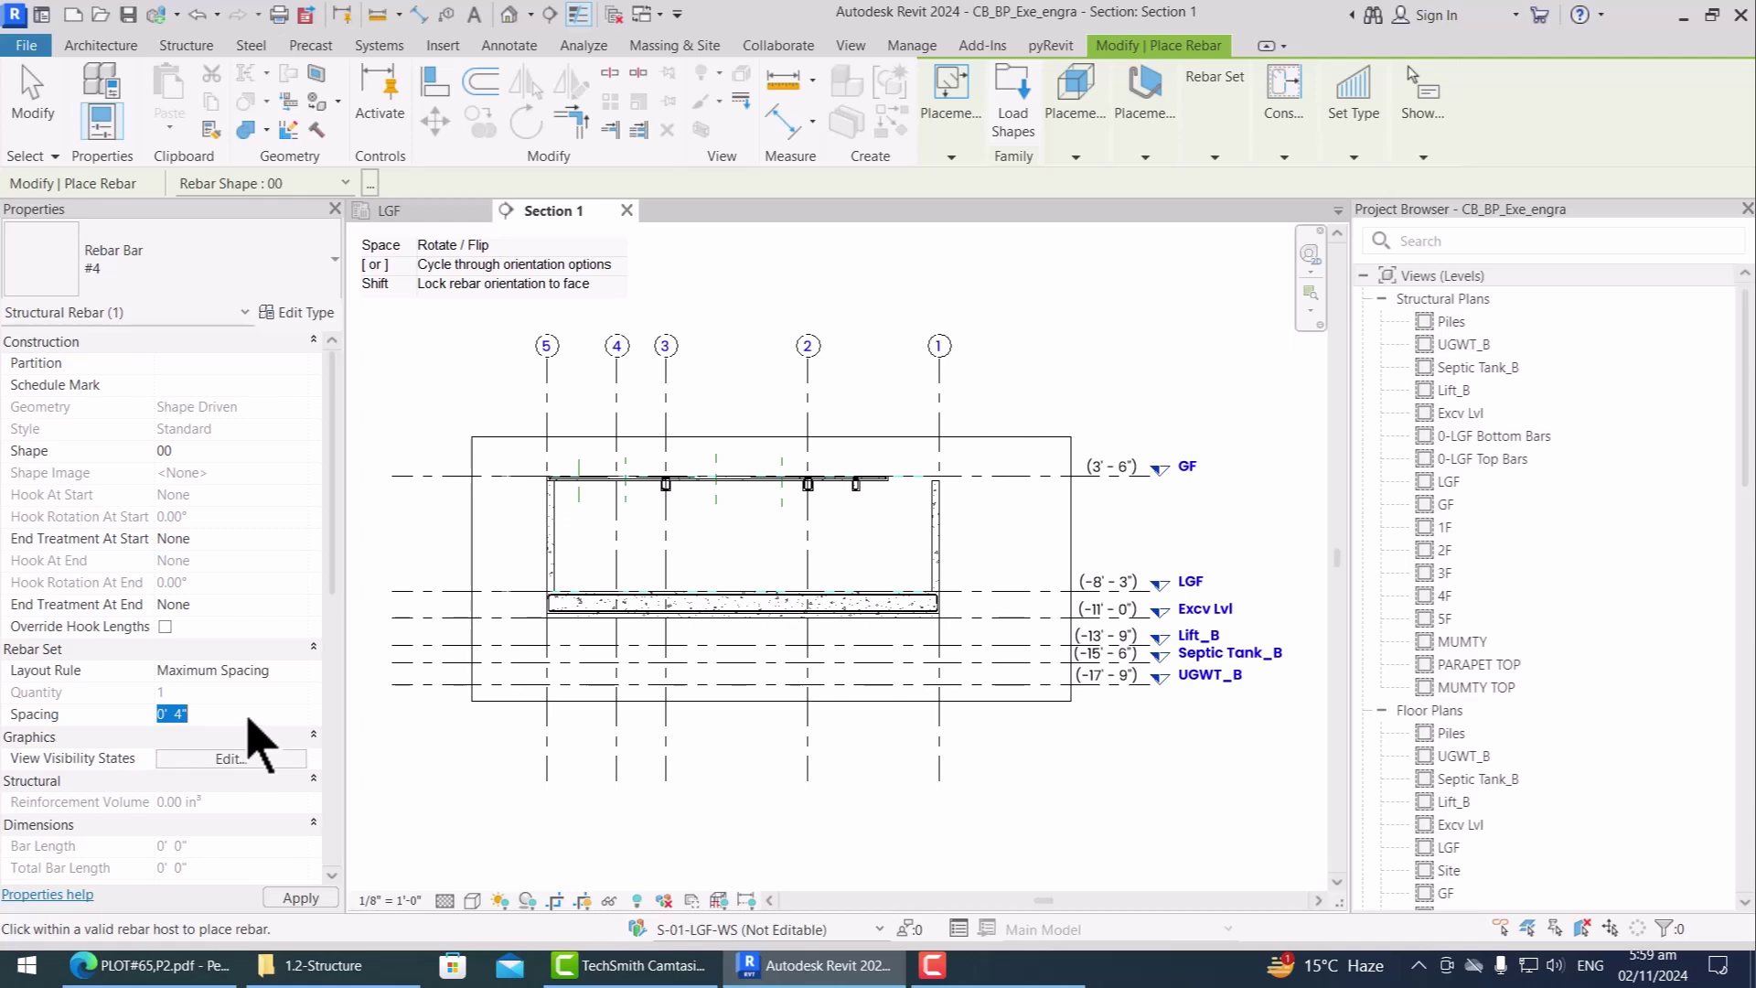
pyautogui.press('Return')
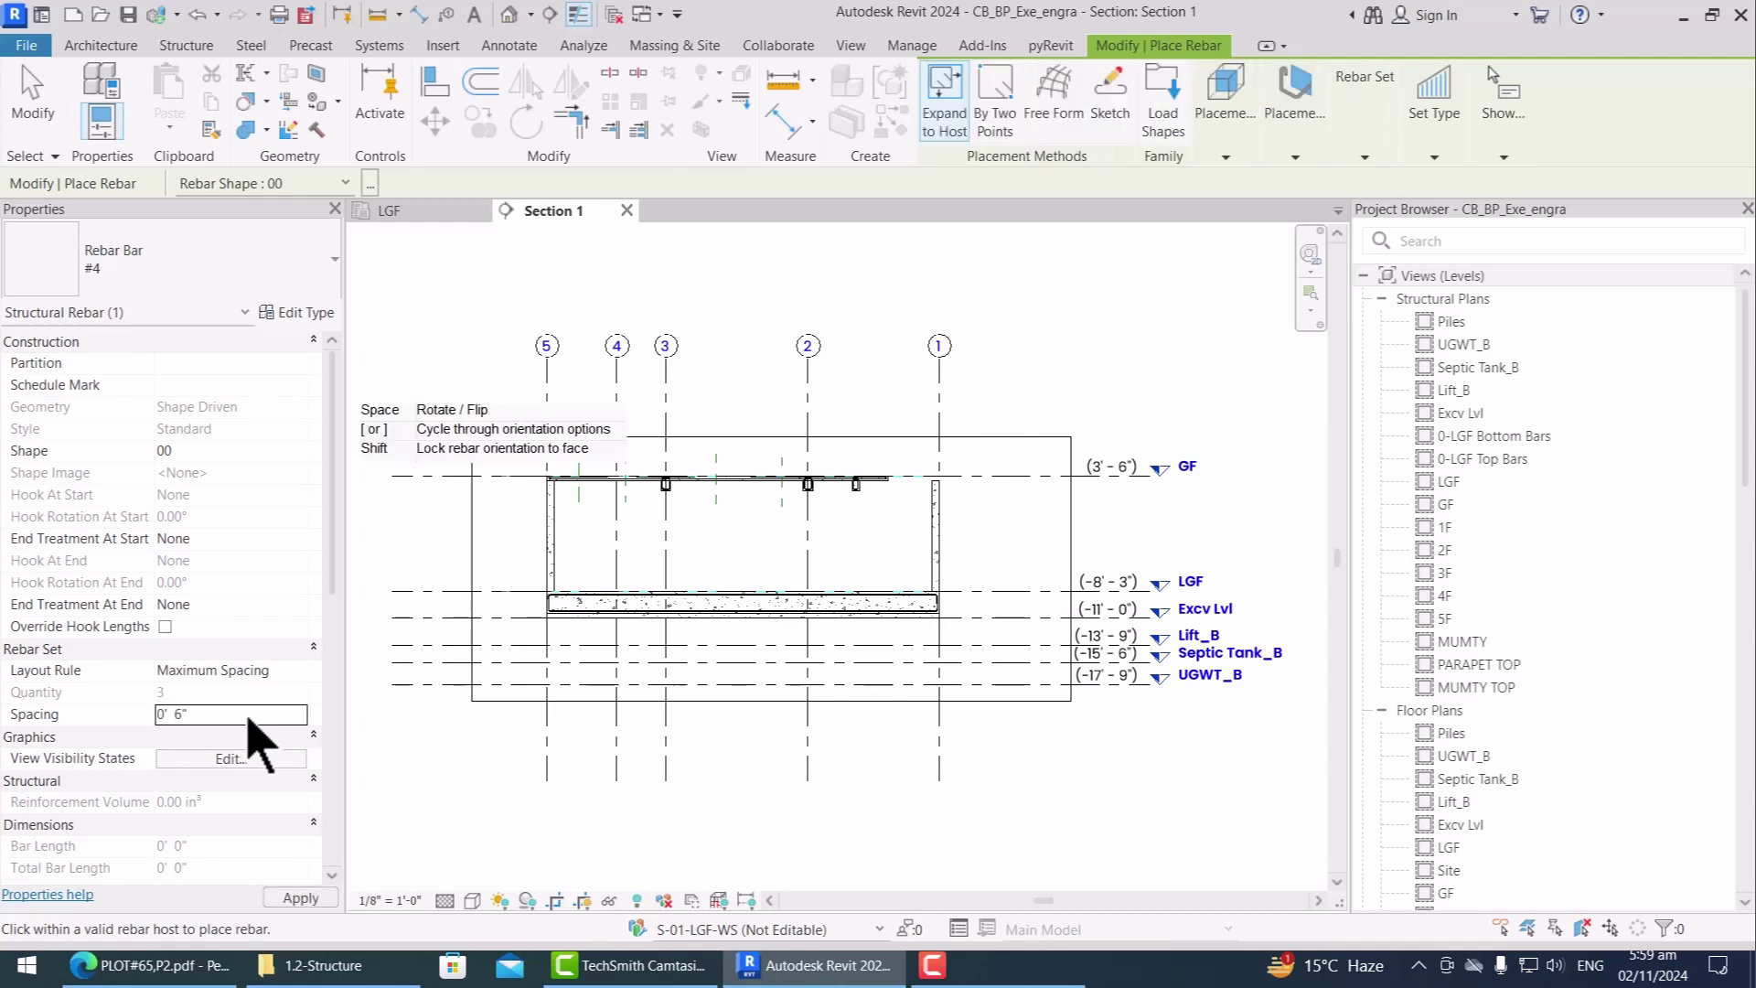
pyautogui.click(371, 184)
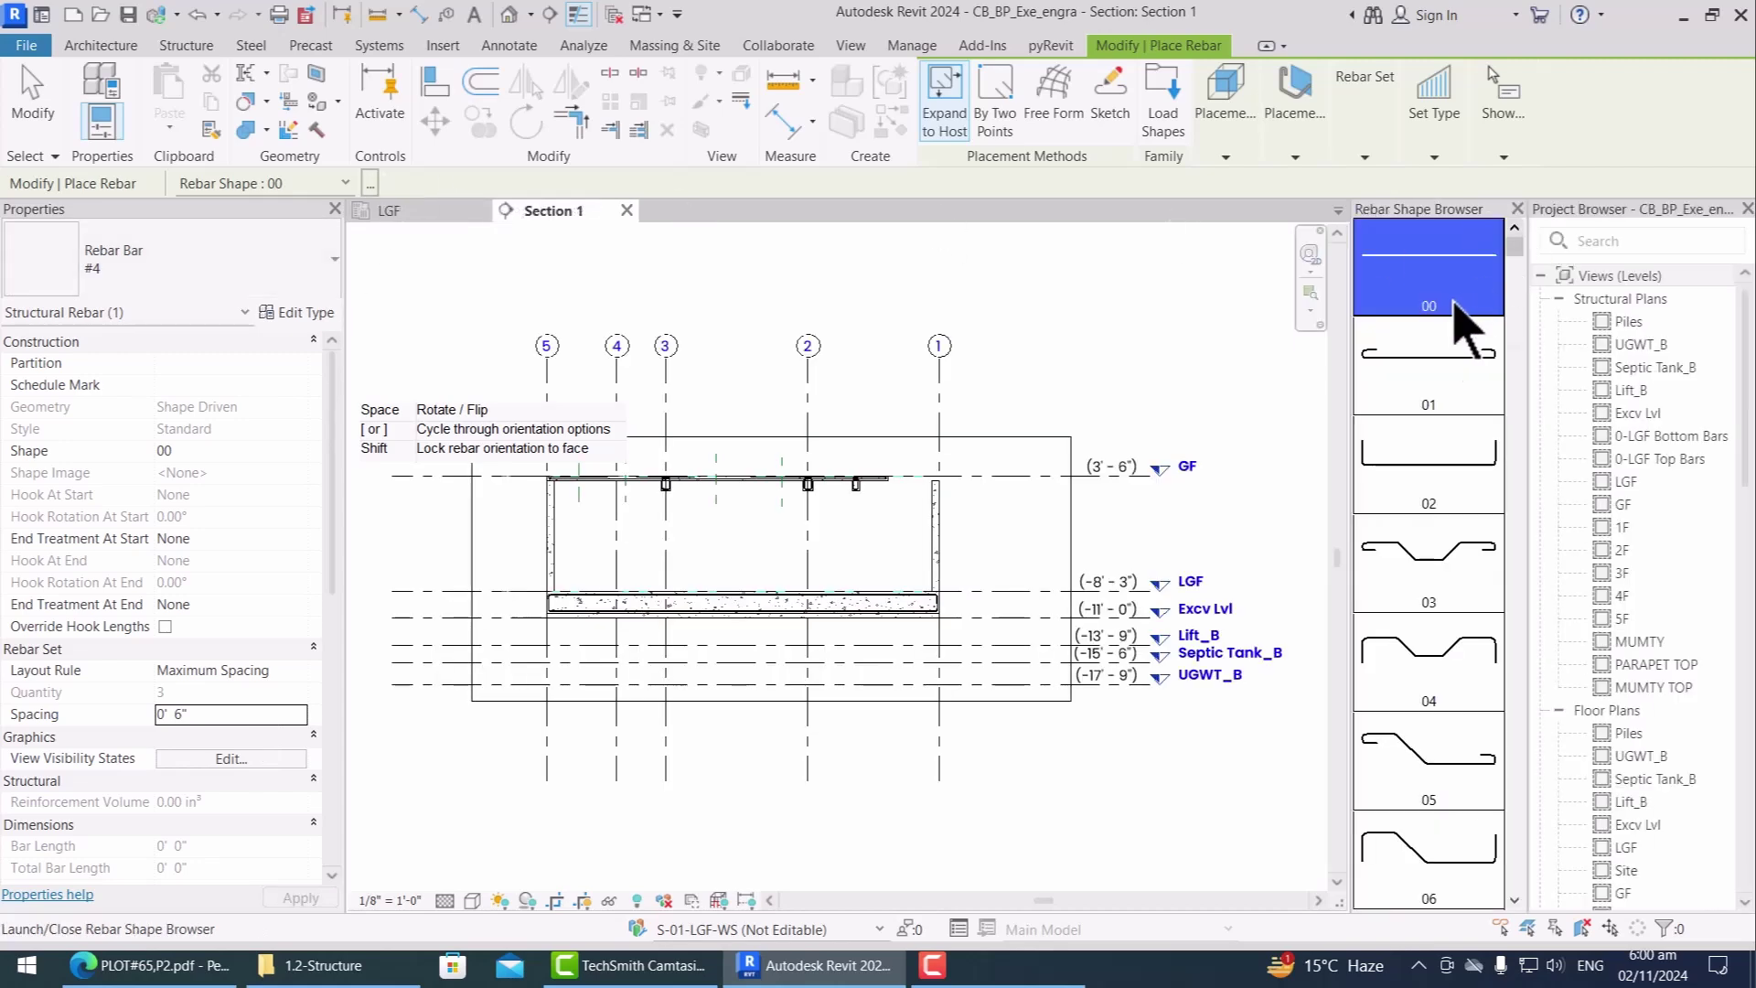
pyautogui.click(1441, 469)
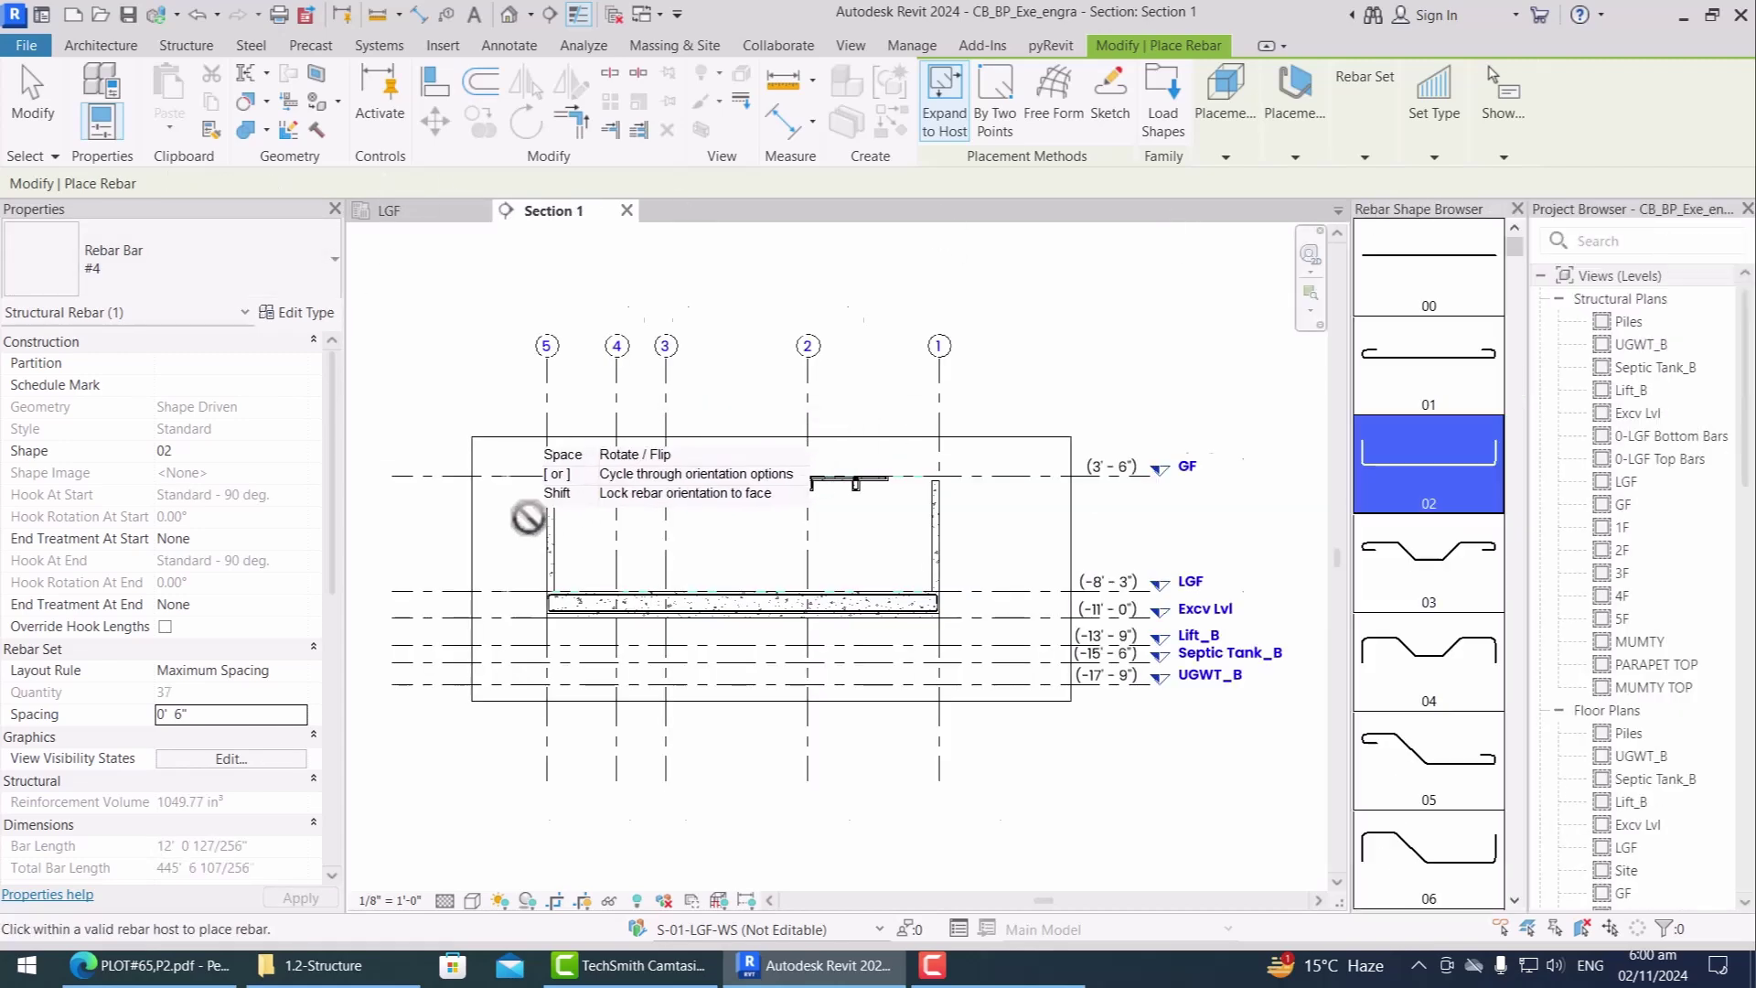
# Step: Place vertical #4 shape 02 rebar sets along both faces of the perimeter wall at grid 5 in Section 1
pyautogui.scroll(5, 558, 480)
pyautogui.scroll(4, 596, 370)
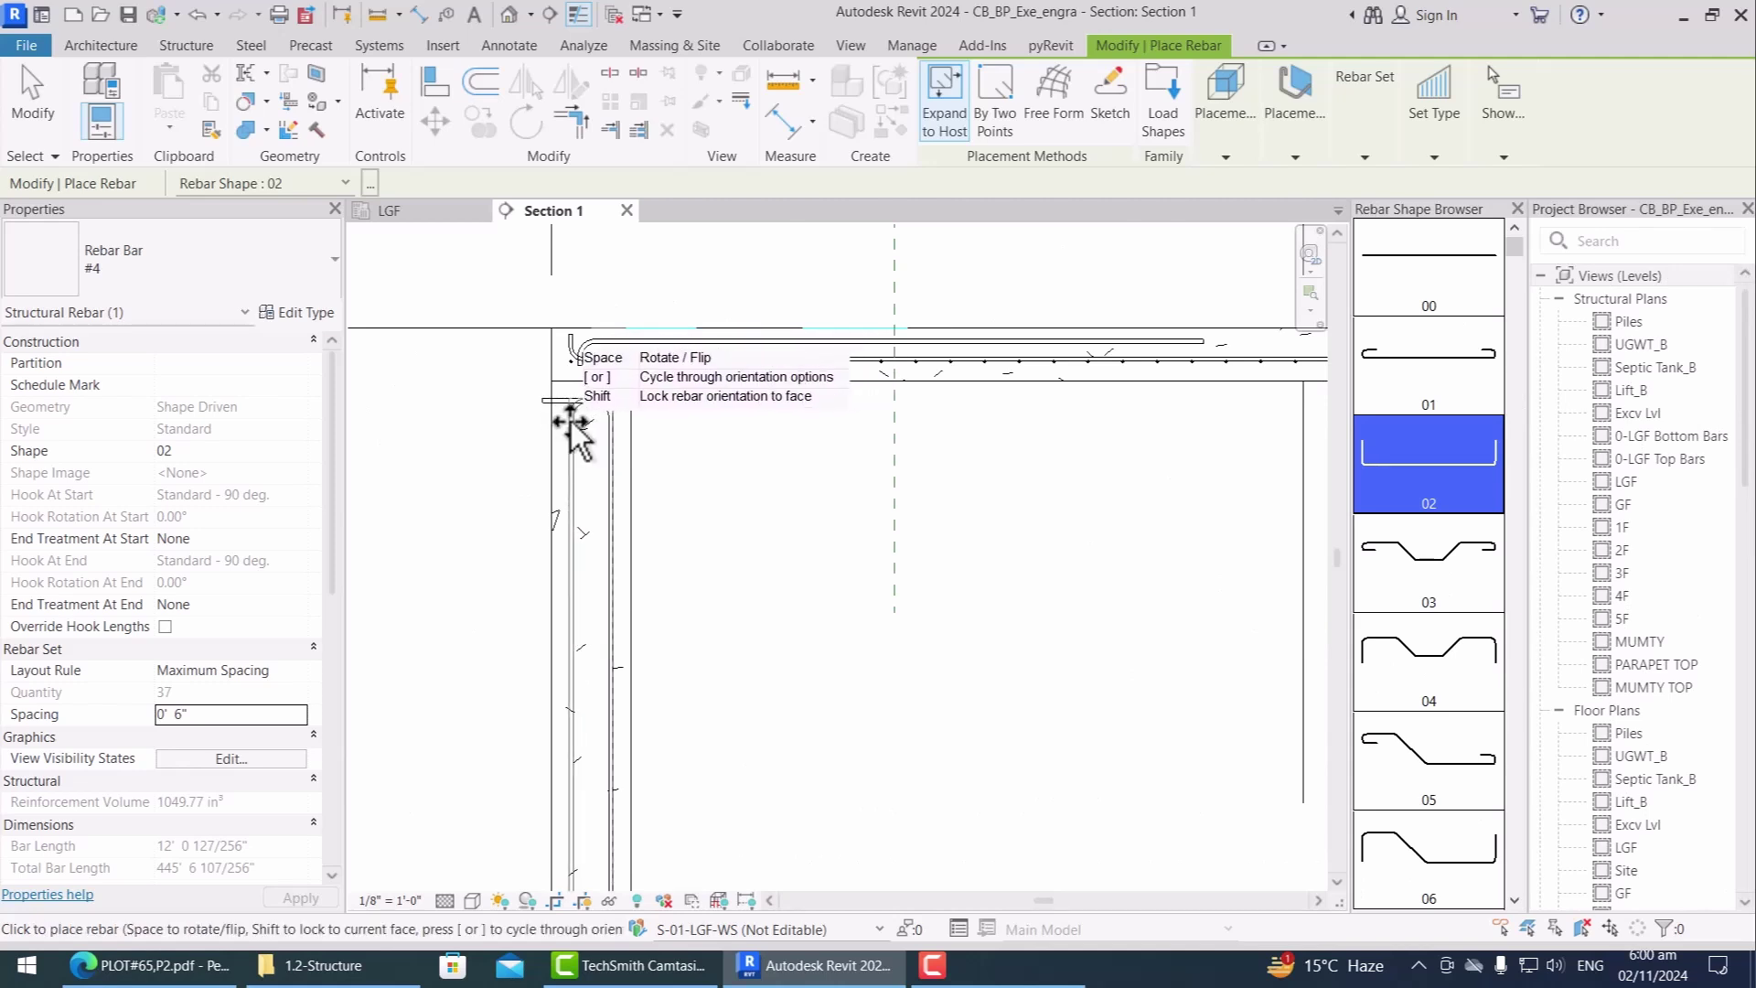
pyautogui.scroll(-7, 441, 360)
pyautogui.scroll(-2, 585, 380)
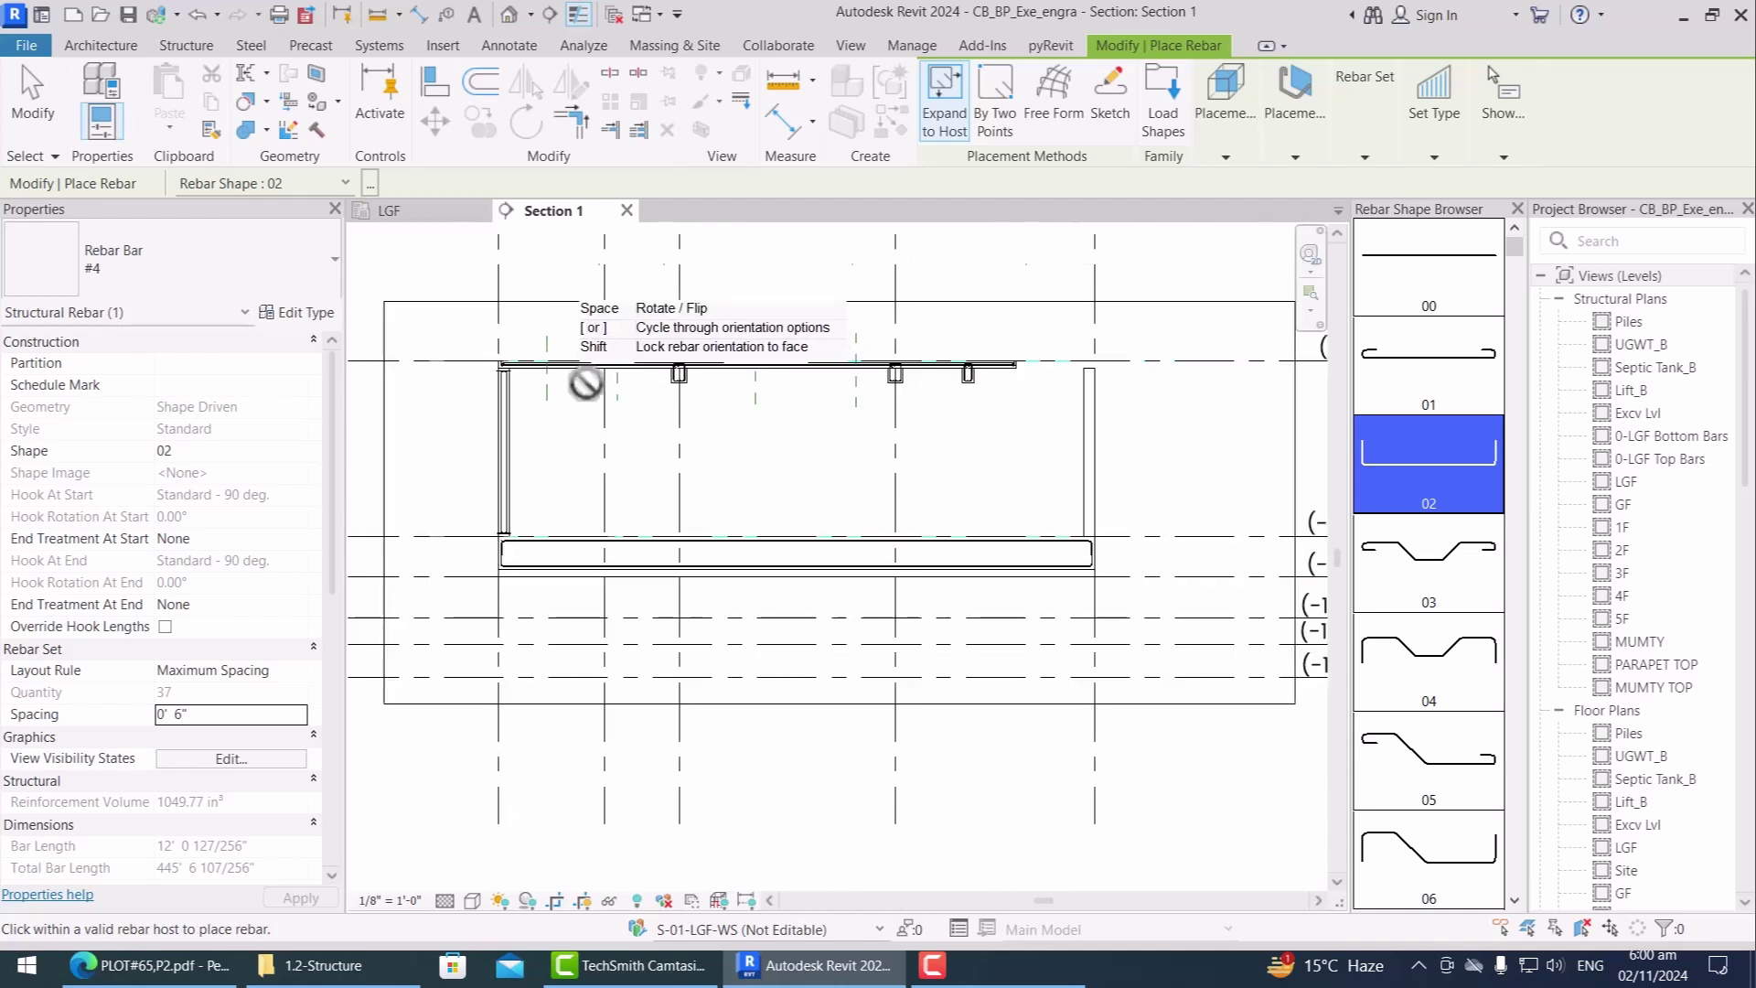
pyautogui.moveTo(939, 417); pyautogui.dragTo(762, 409, button='middle')
pyautogui.scroll(2, 763, 409)
pyautogui.scroll(2, 1025, 384)
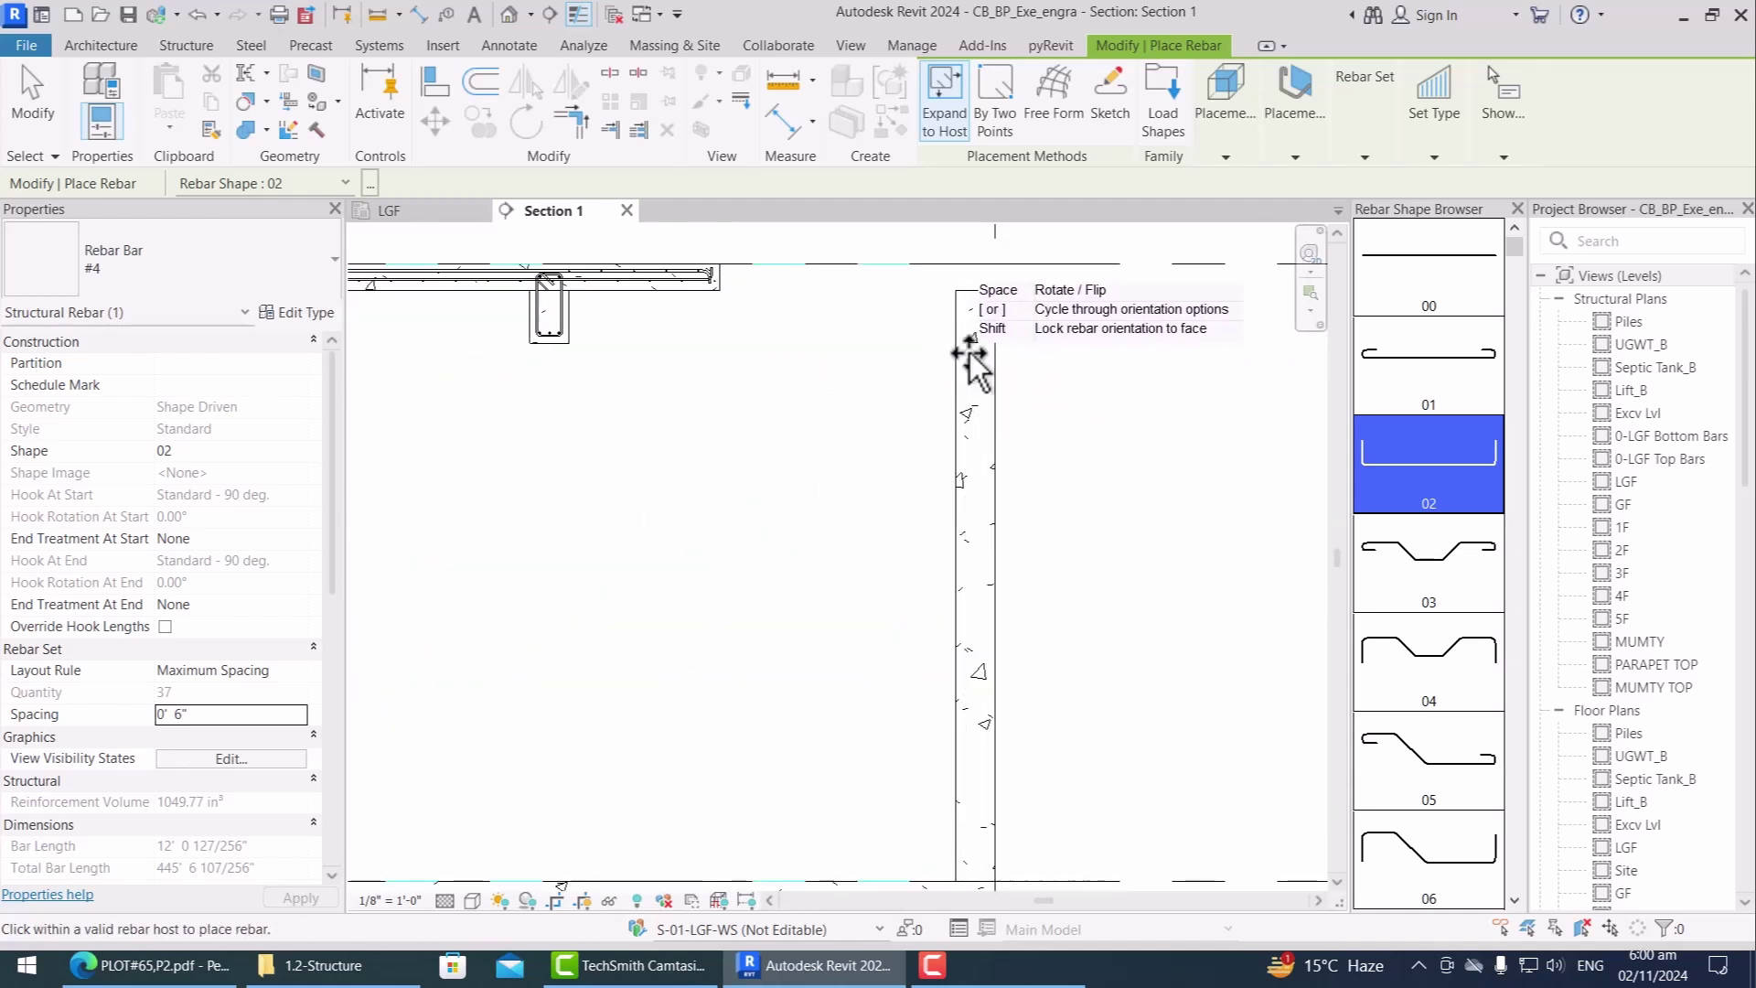
pyautogui.scroll(1, 995, 338)
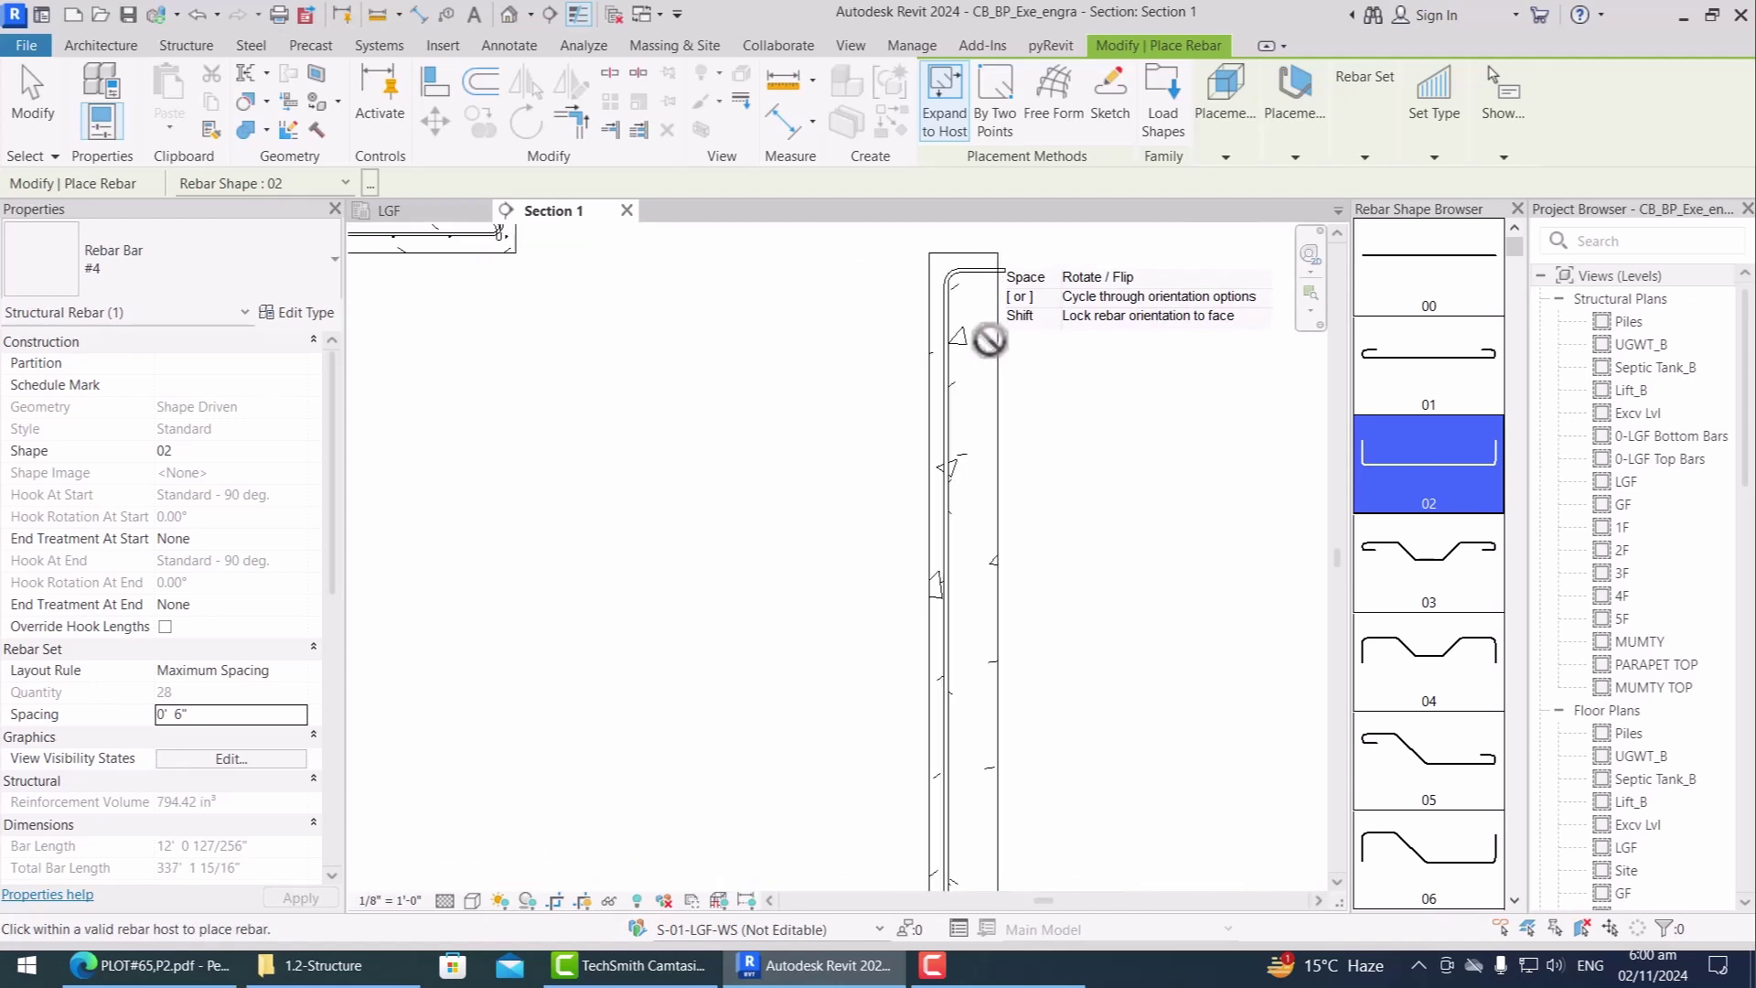
pyautogui.scroll(-3, 1042, 337)
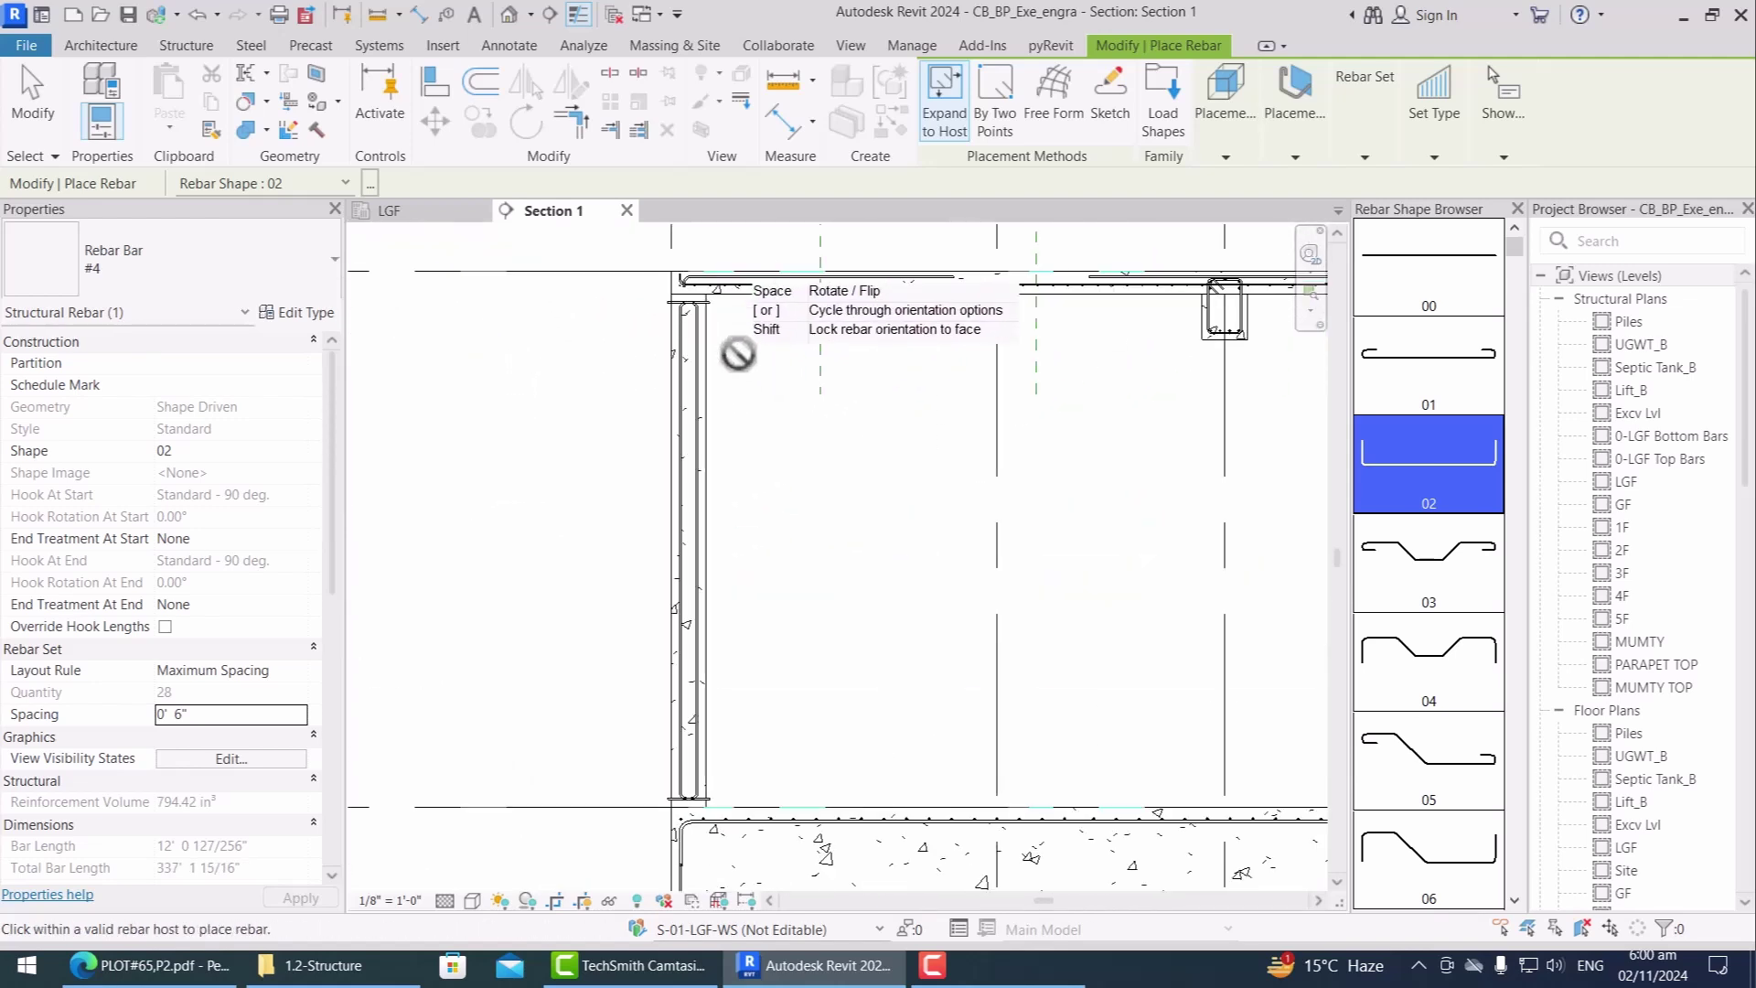
# Step: Place horizontal #3 rebar sets at 0' 7" spacing along both faces of the grid 5 wall, oriented perpendicular to cover
pyautogui.click(218, 289)
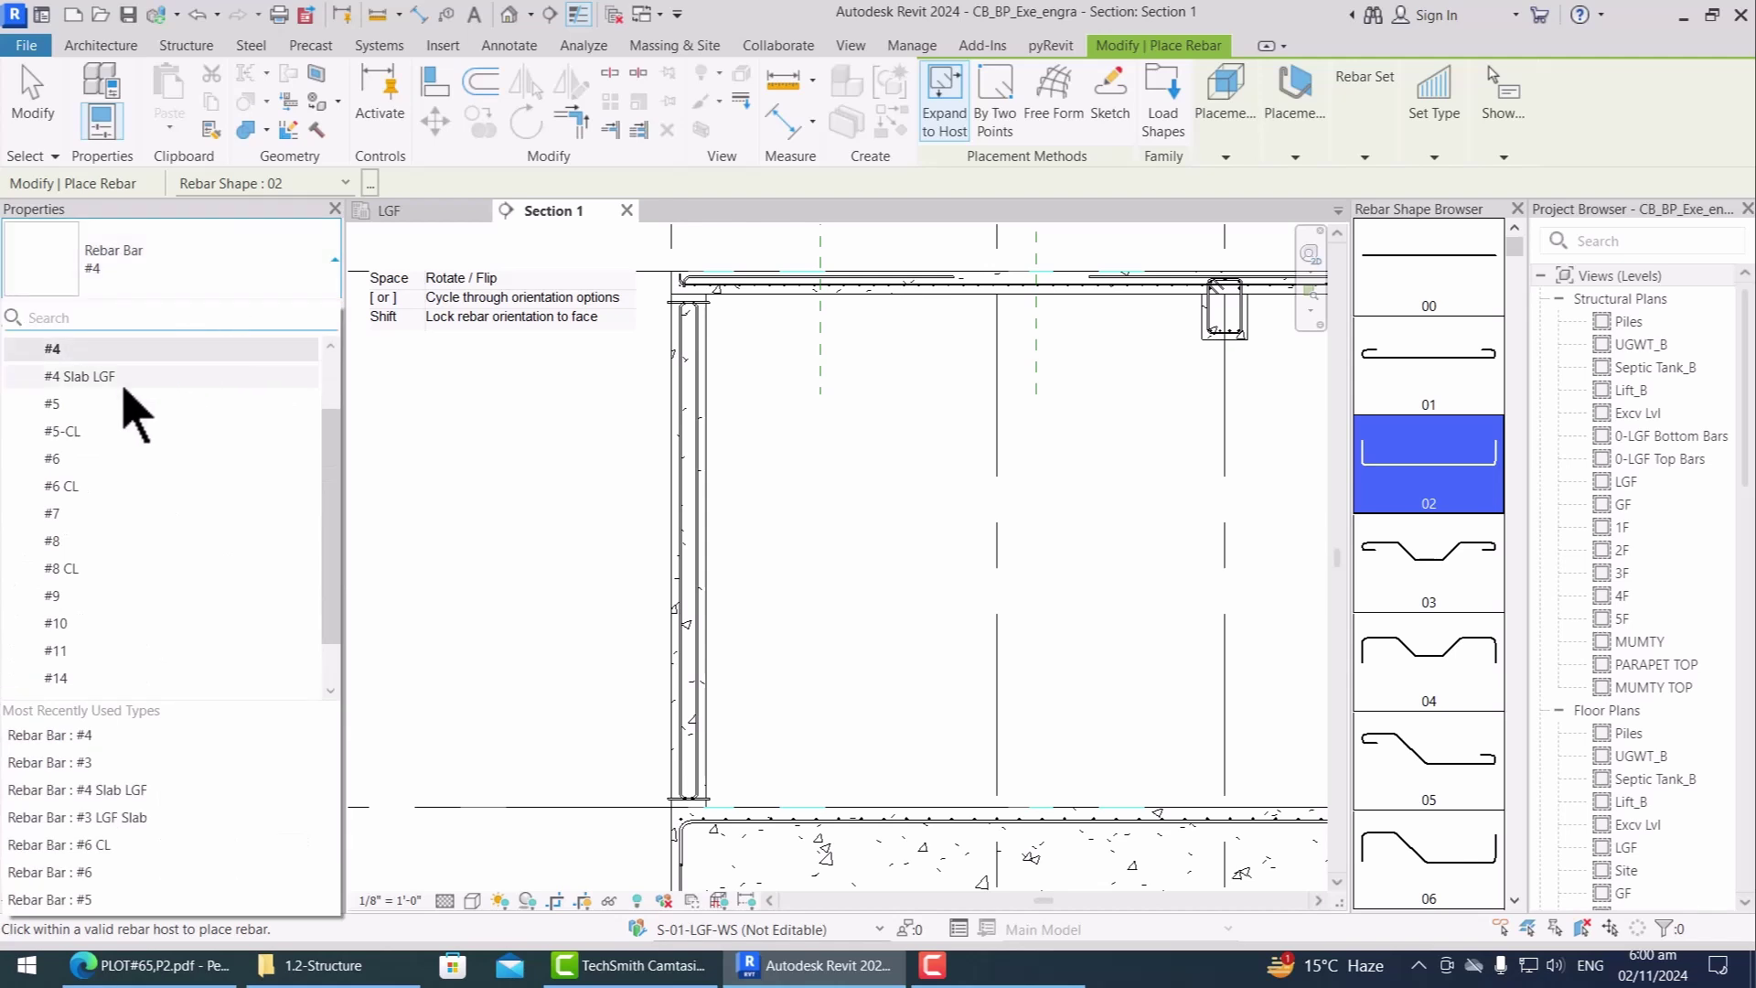
pyautogui.click(66, 375)
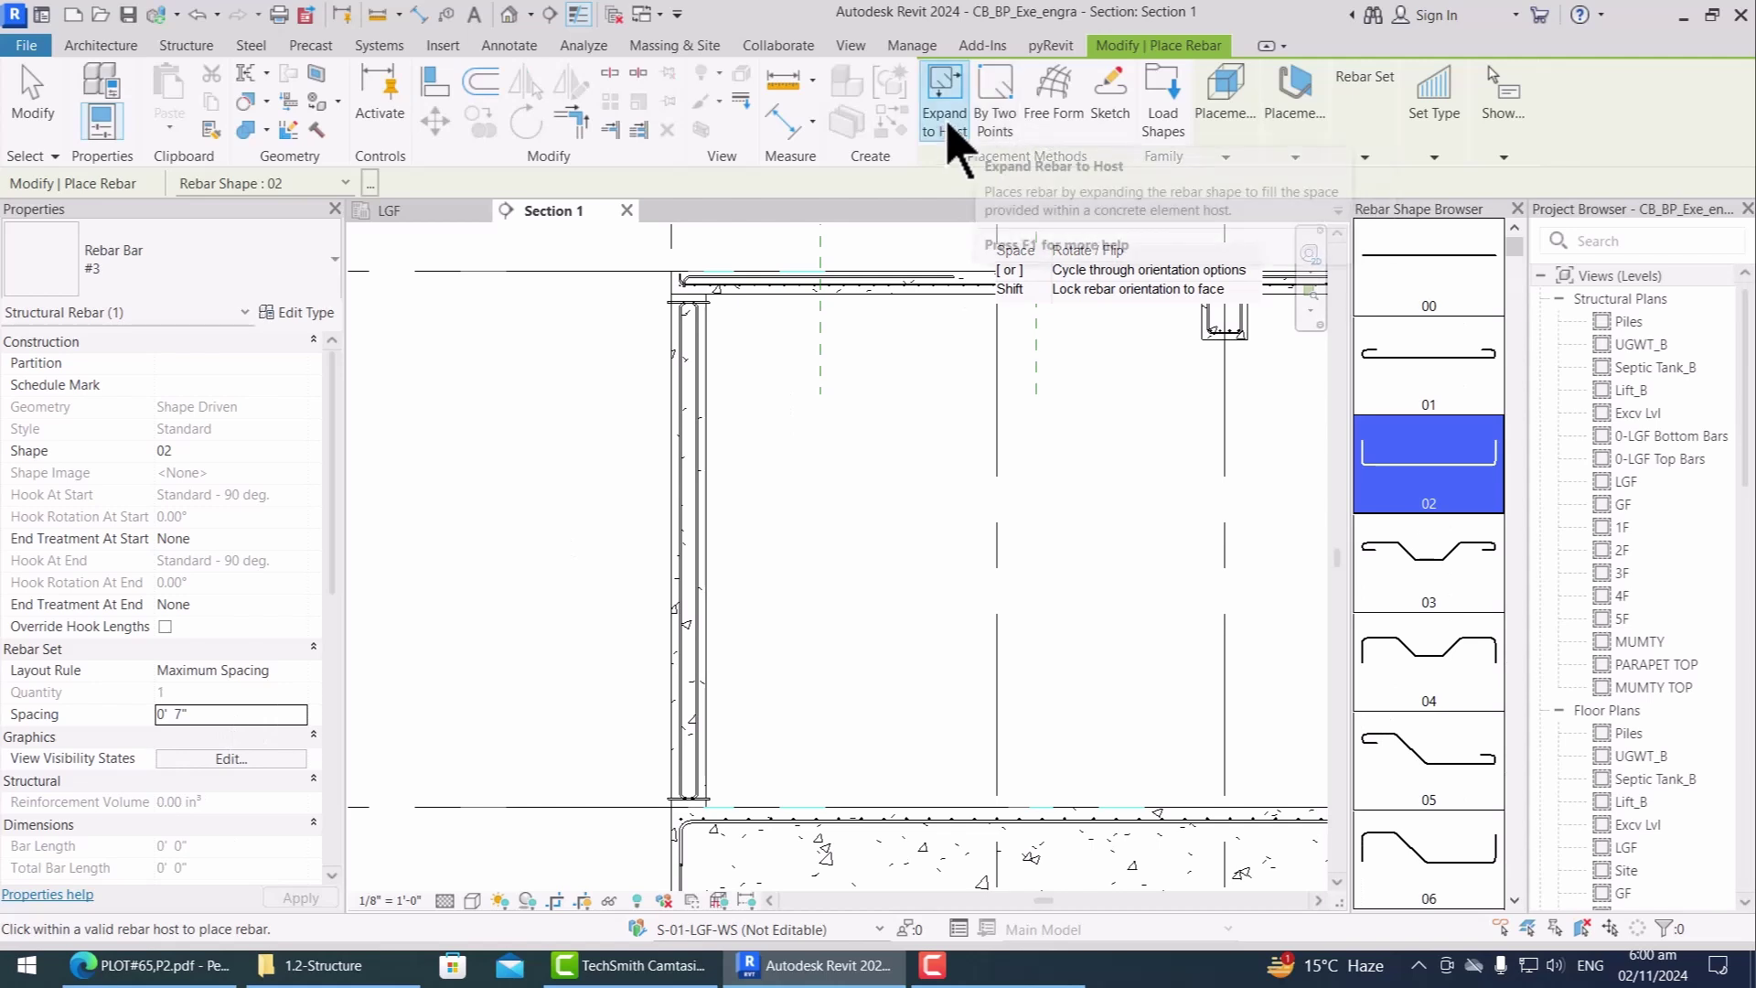
pyautogui.click(1318, 151)
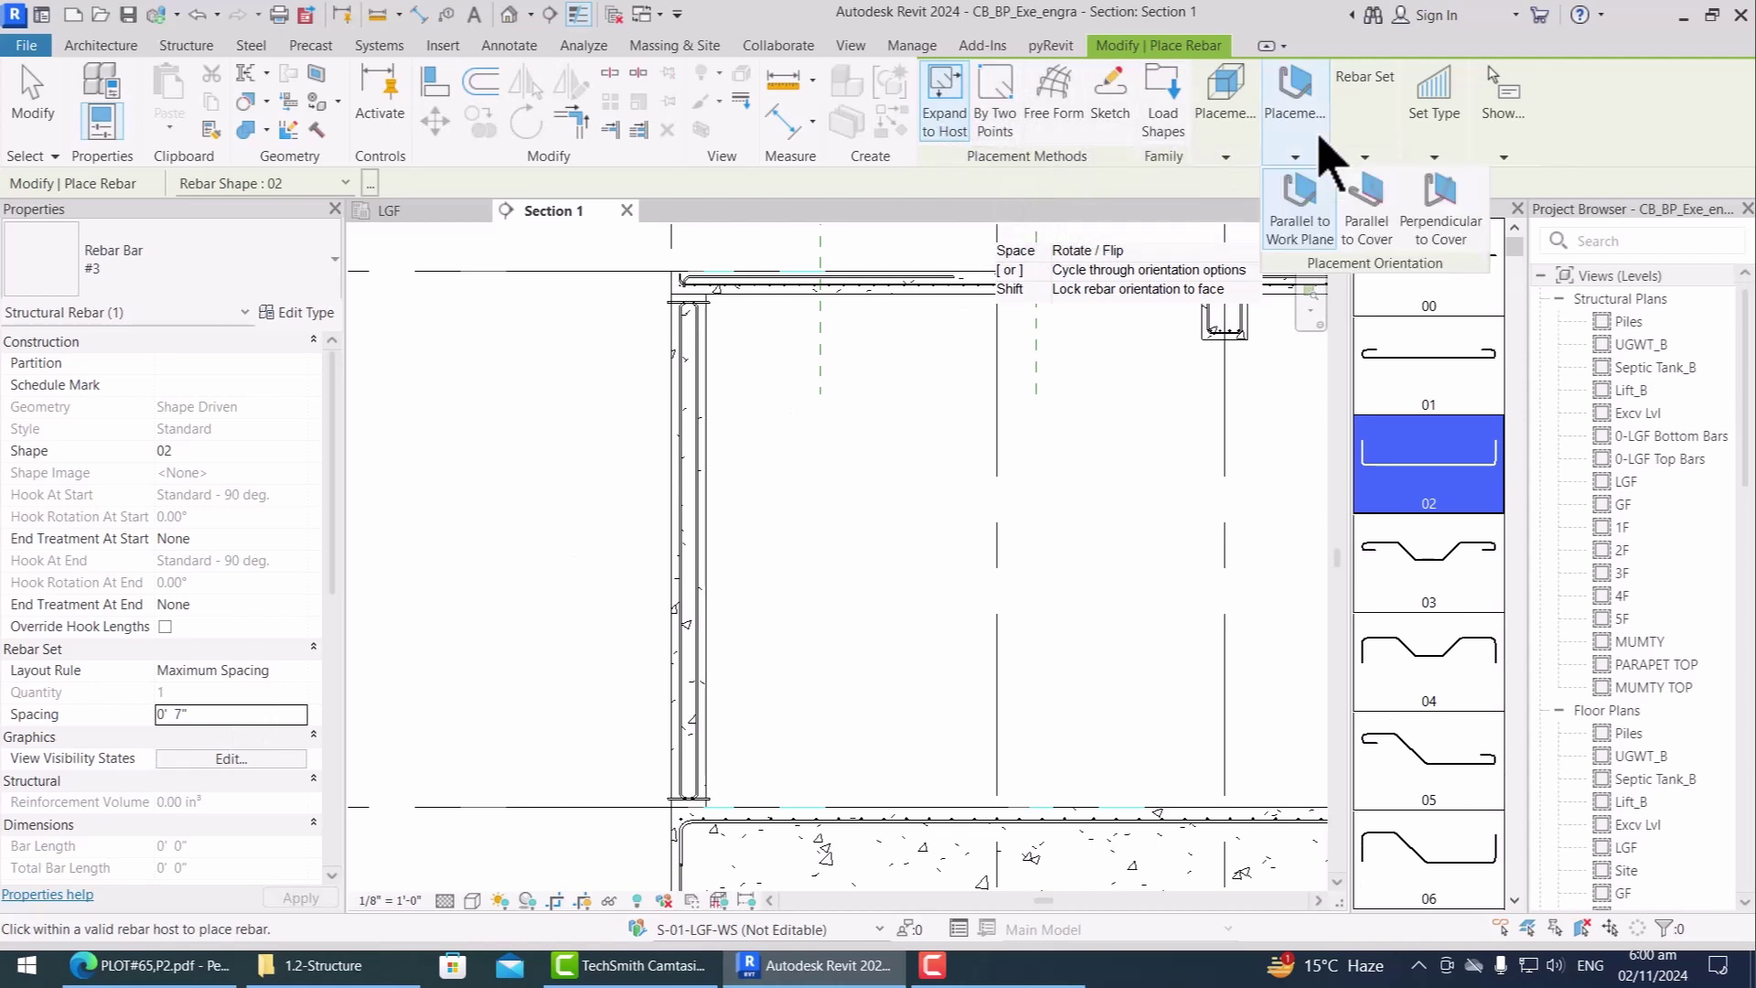
pyautogui.click(1440, 201)
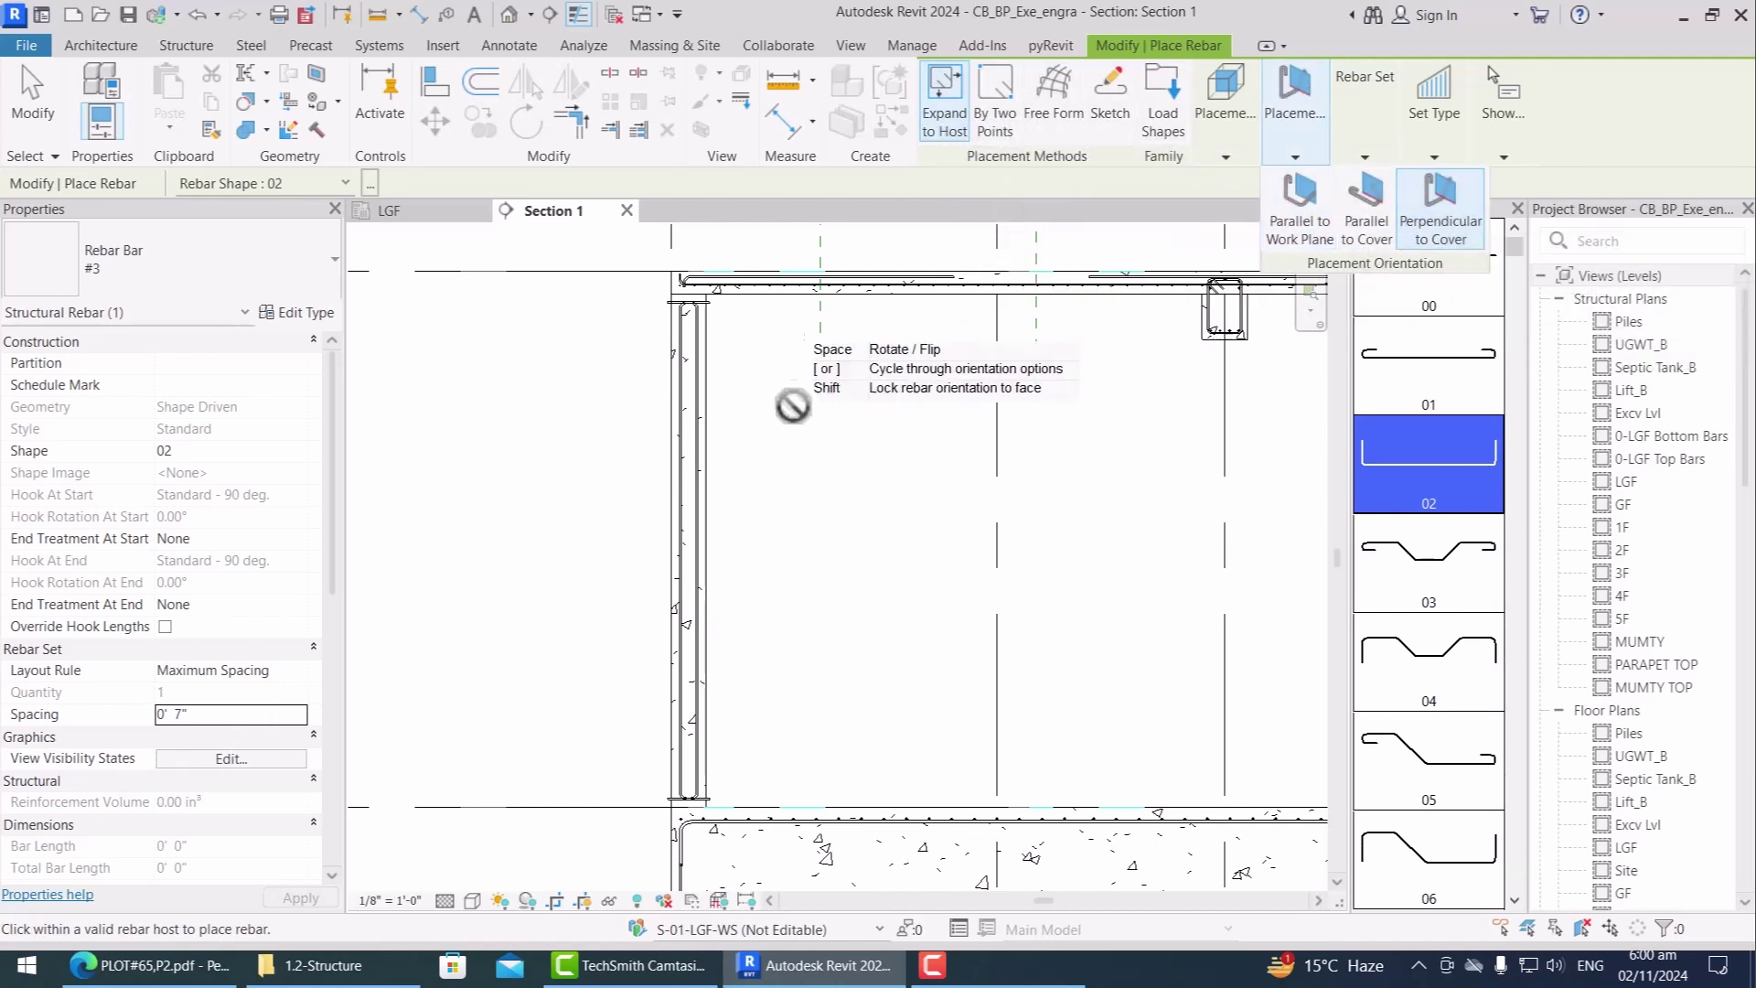
pyautogui.scroll(2, 709, 316)
pyautogui.scroll(2, 709, 316)
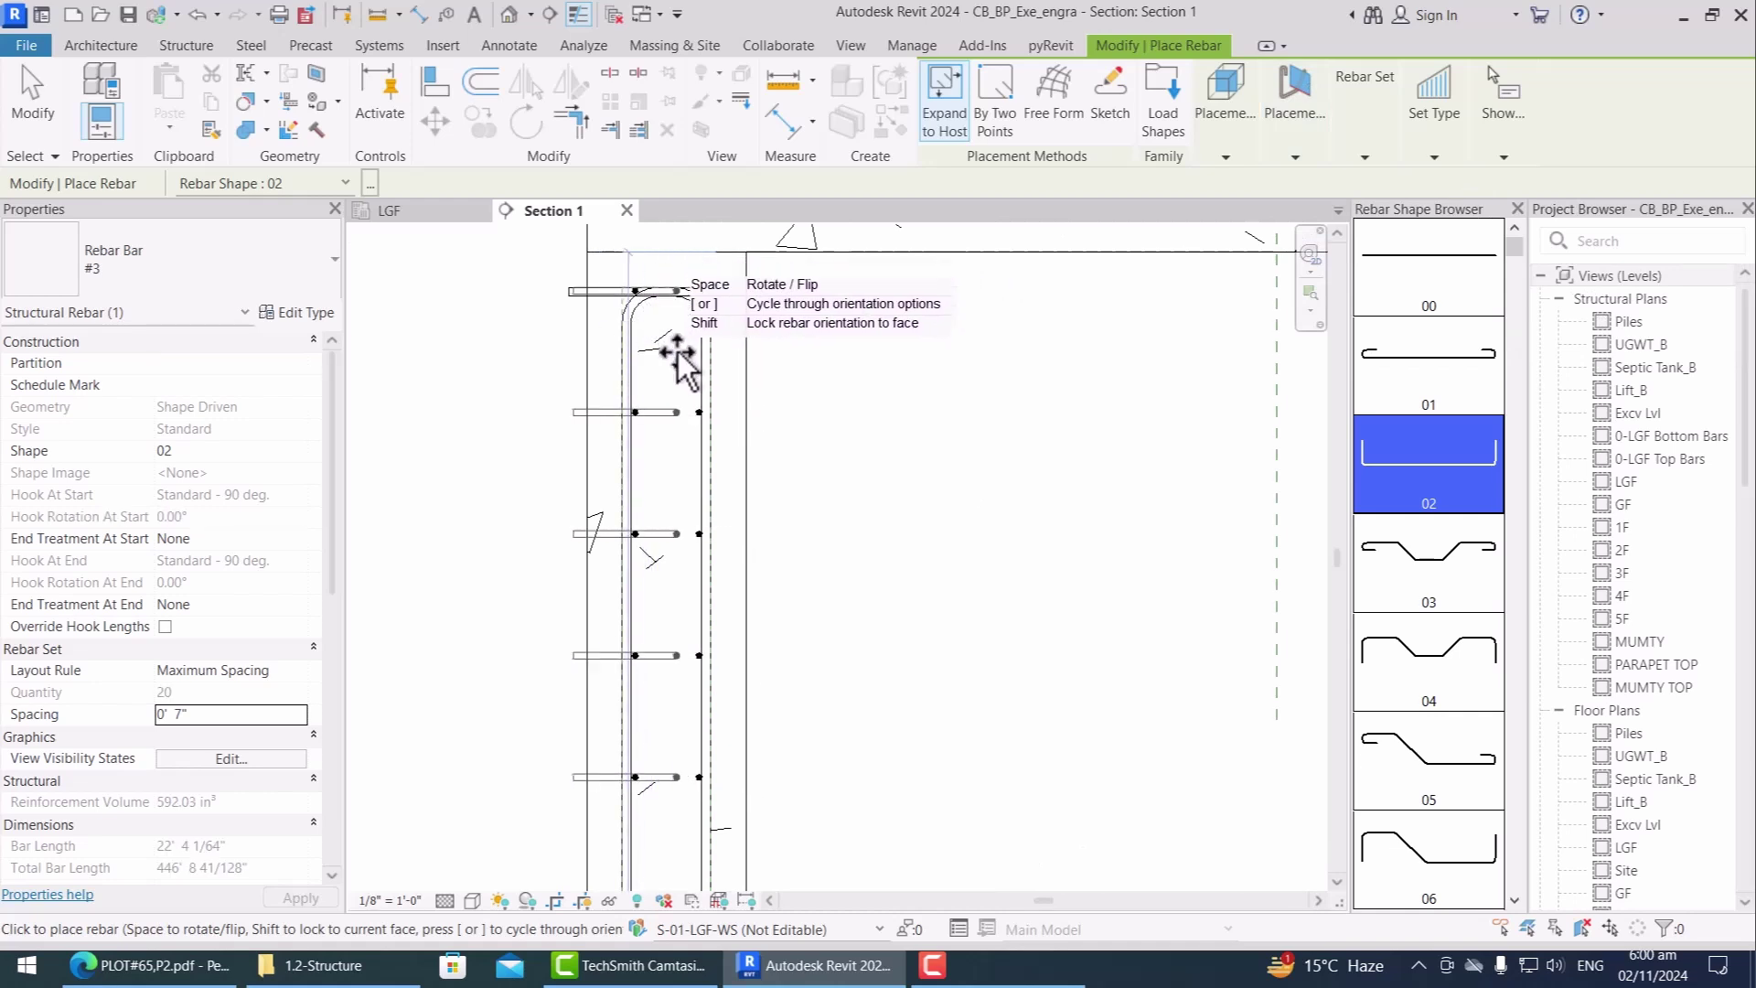
pyautogui.scroll(-5, 631, 334)
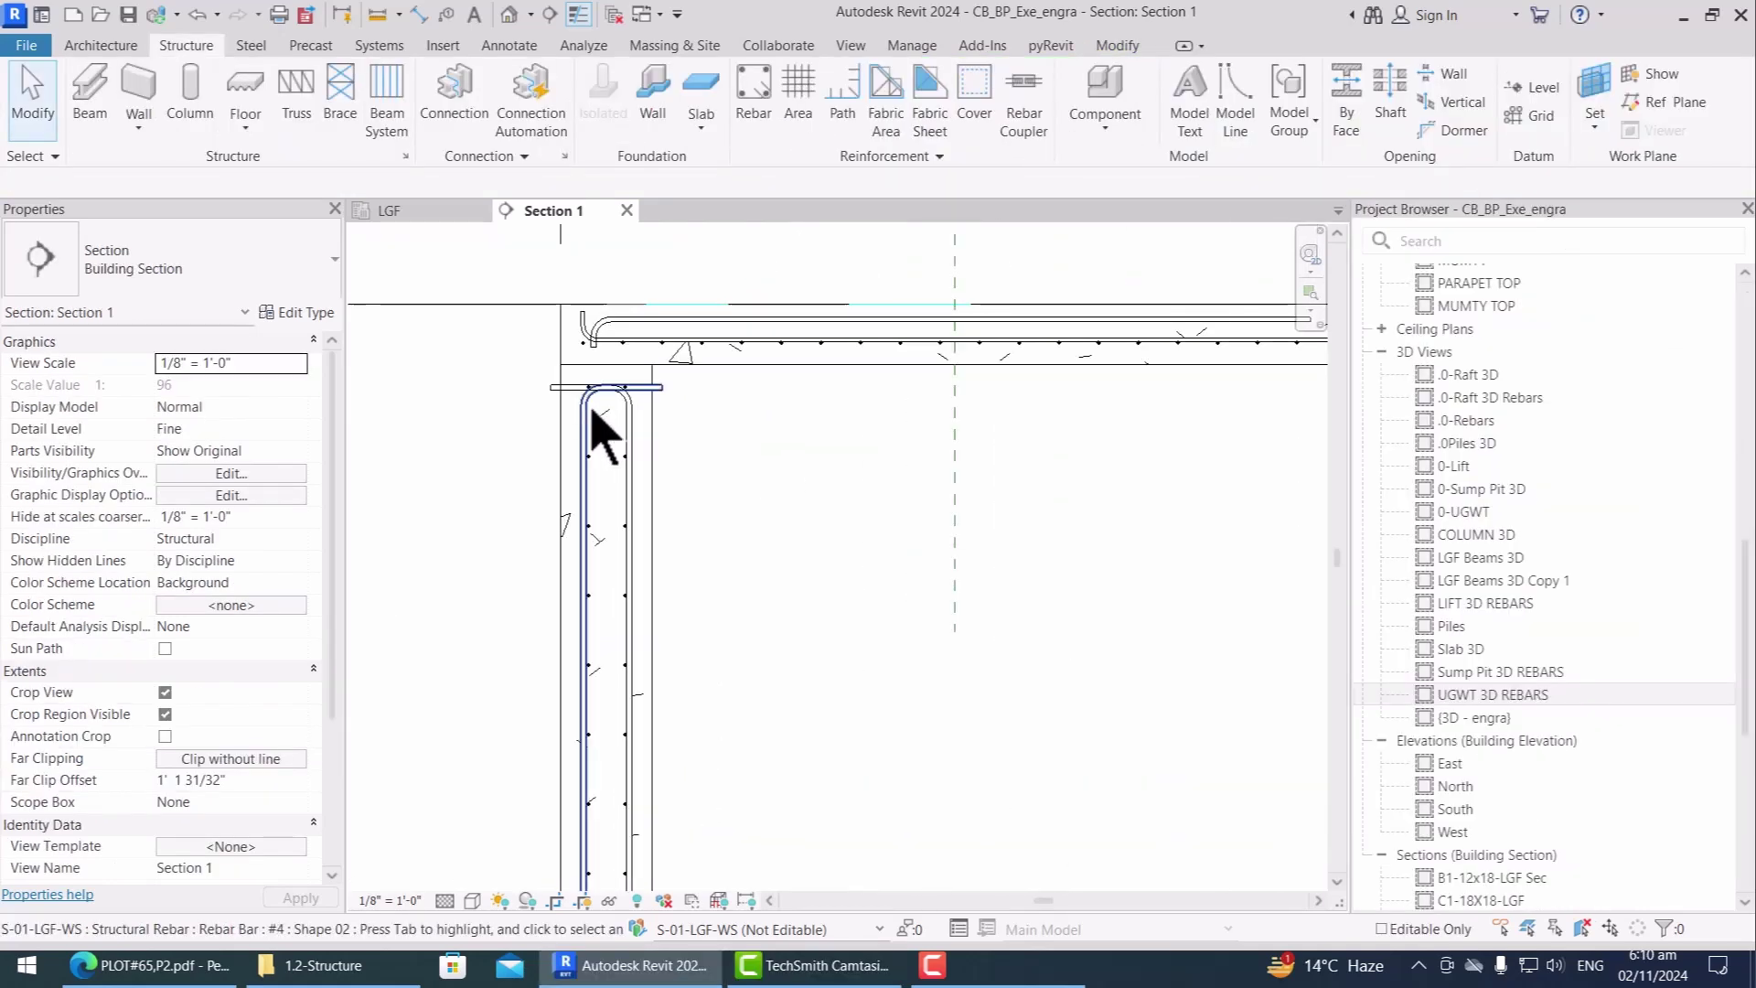
# Step: Stretch the top ends of the grid 5 wall's vertical #4 bars up into the slab above
pyautogui.click(594, 405)
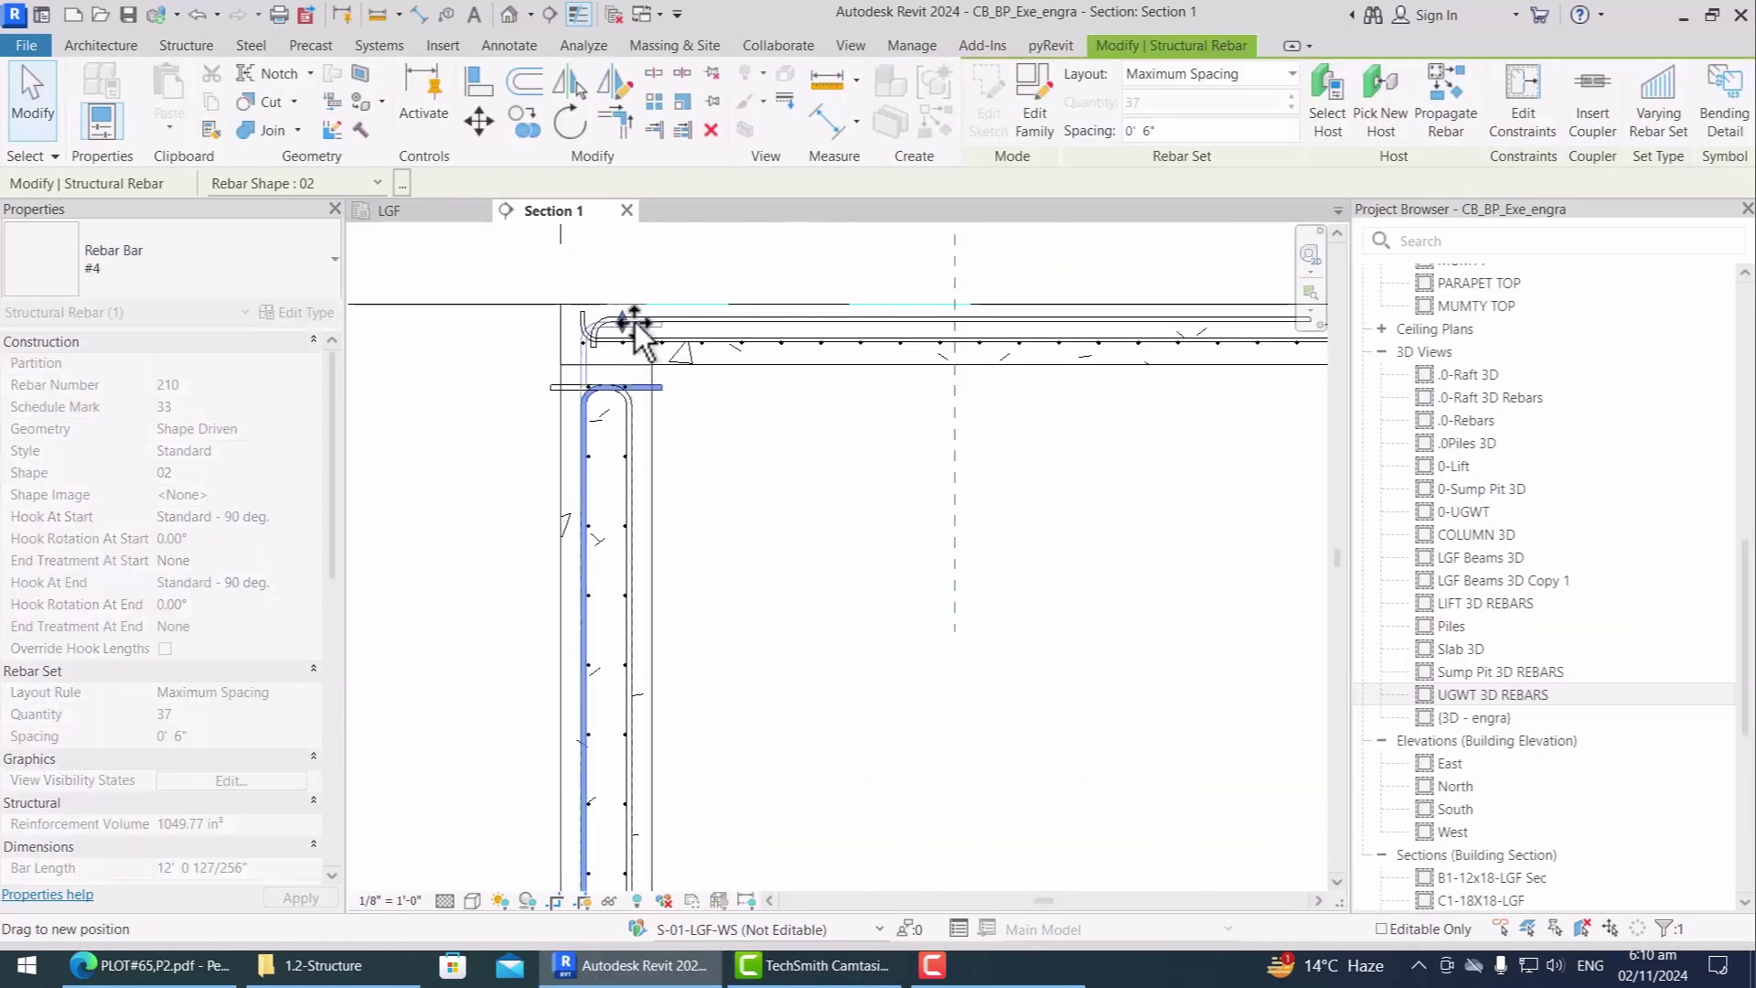
pyautogui.moveTo(638, 325)
pyautogui.mouseDown()
pyautogui.moveTo(616, 377)
pyautogui.moveTo(568, 412)
pyautogui.moveTo(610, 314)
pyautogui.mouseUp()
pyautogui.scroll(-3, 679, 327)
pyautogui.scroll(2, 683, 764)
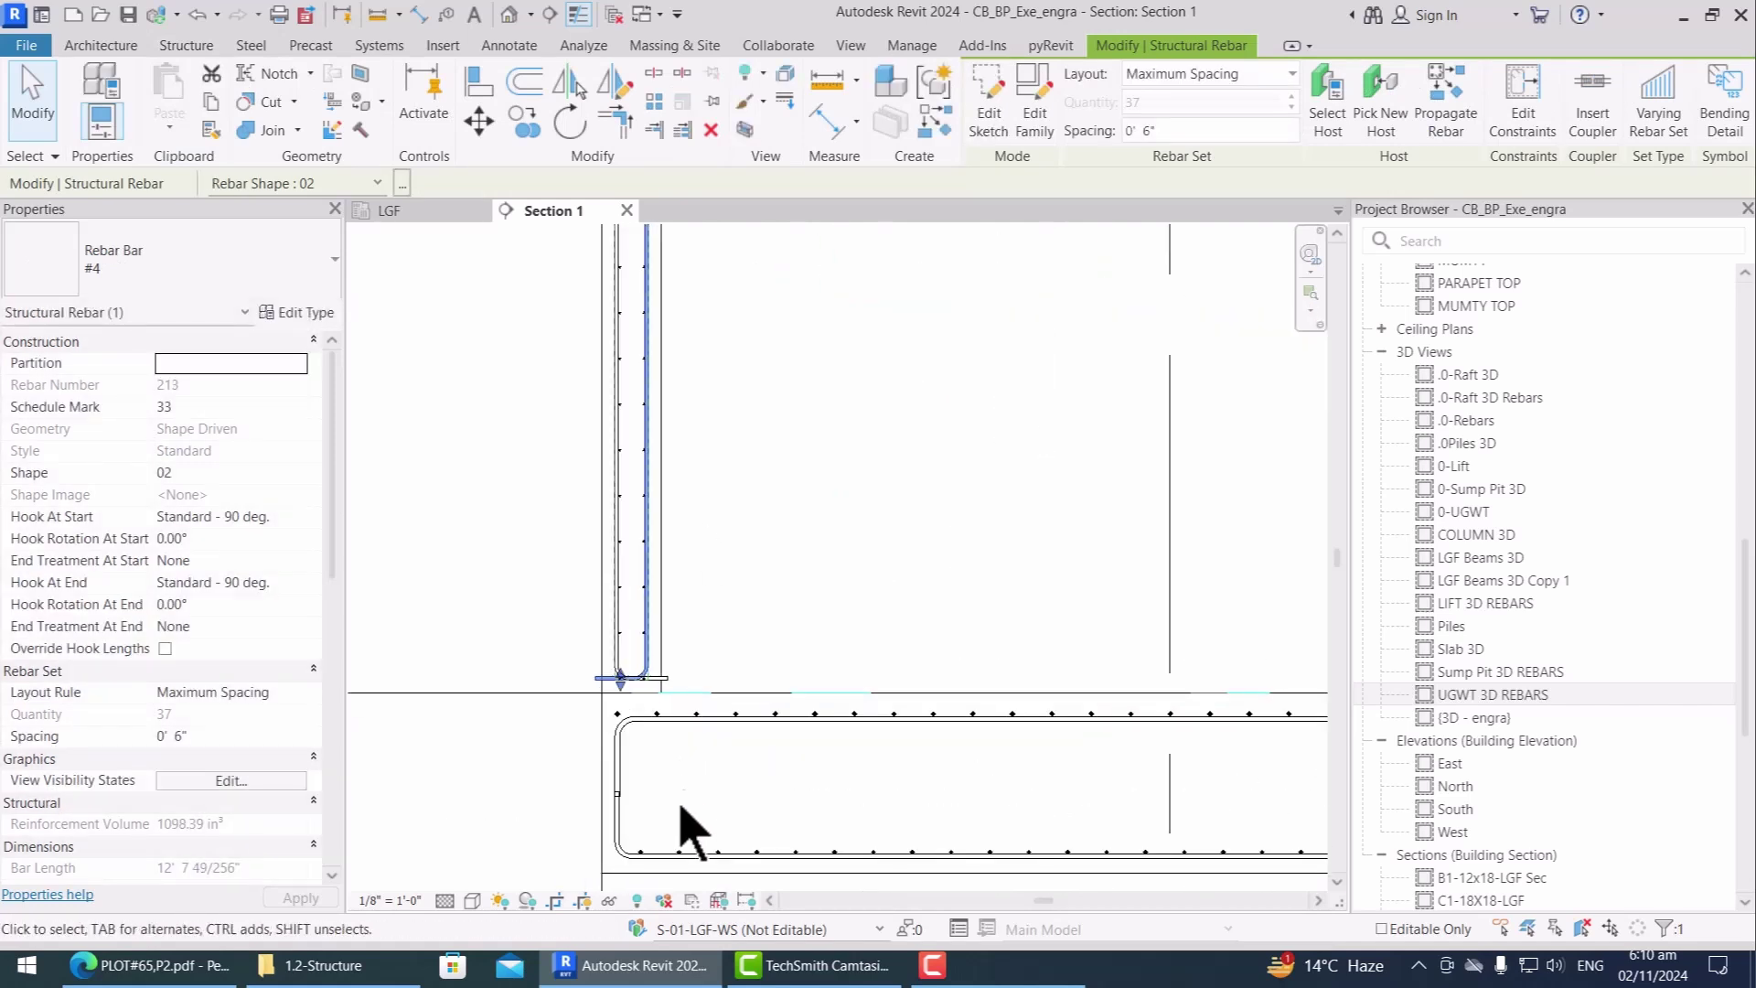
# Step: Extend the bottom ends of both vertical #4 bars down through the raft to its bottom reinforcement
pyautogui.scroll(4, 636, 794)
pyautogui.scroll(-3, 552, 425)
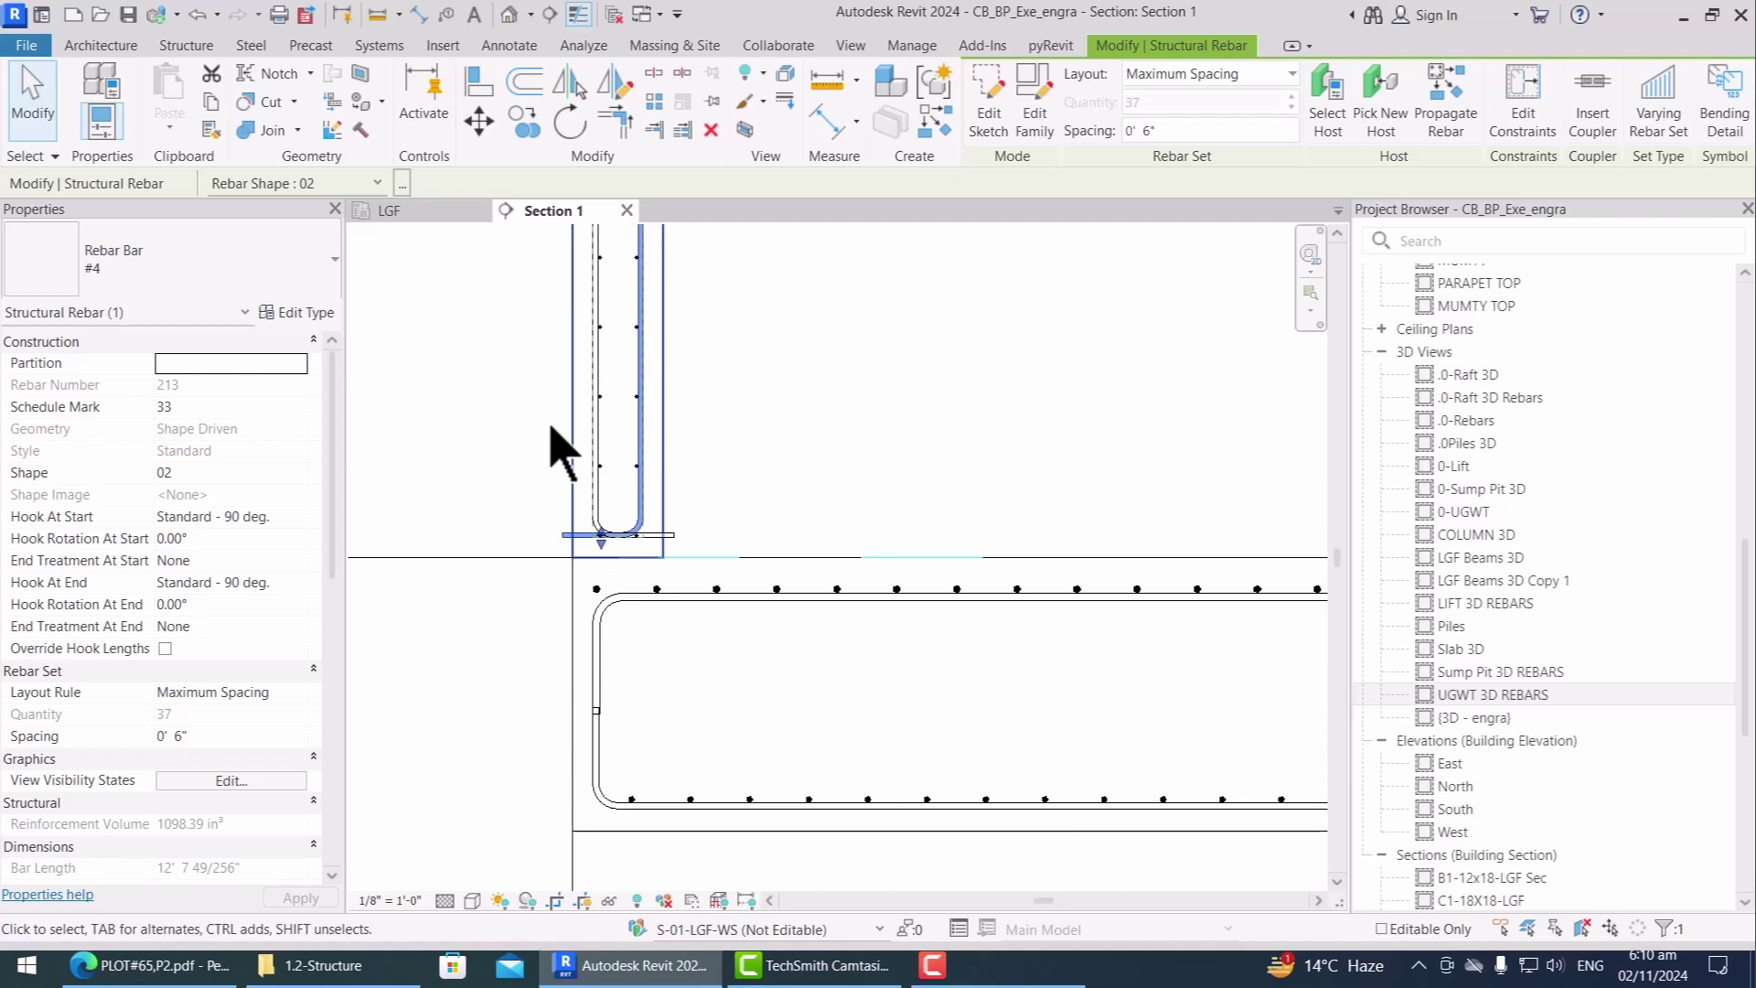
pyautogui.moveTo(598, 529); pyautogui.dragTo(607, 745)
pyautogui.click(622, 523)
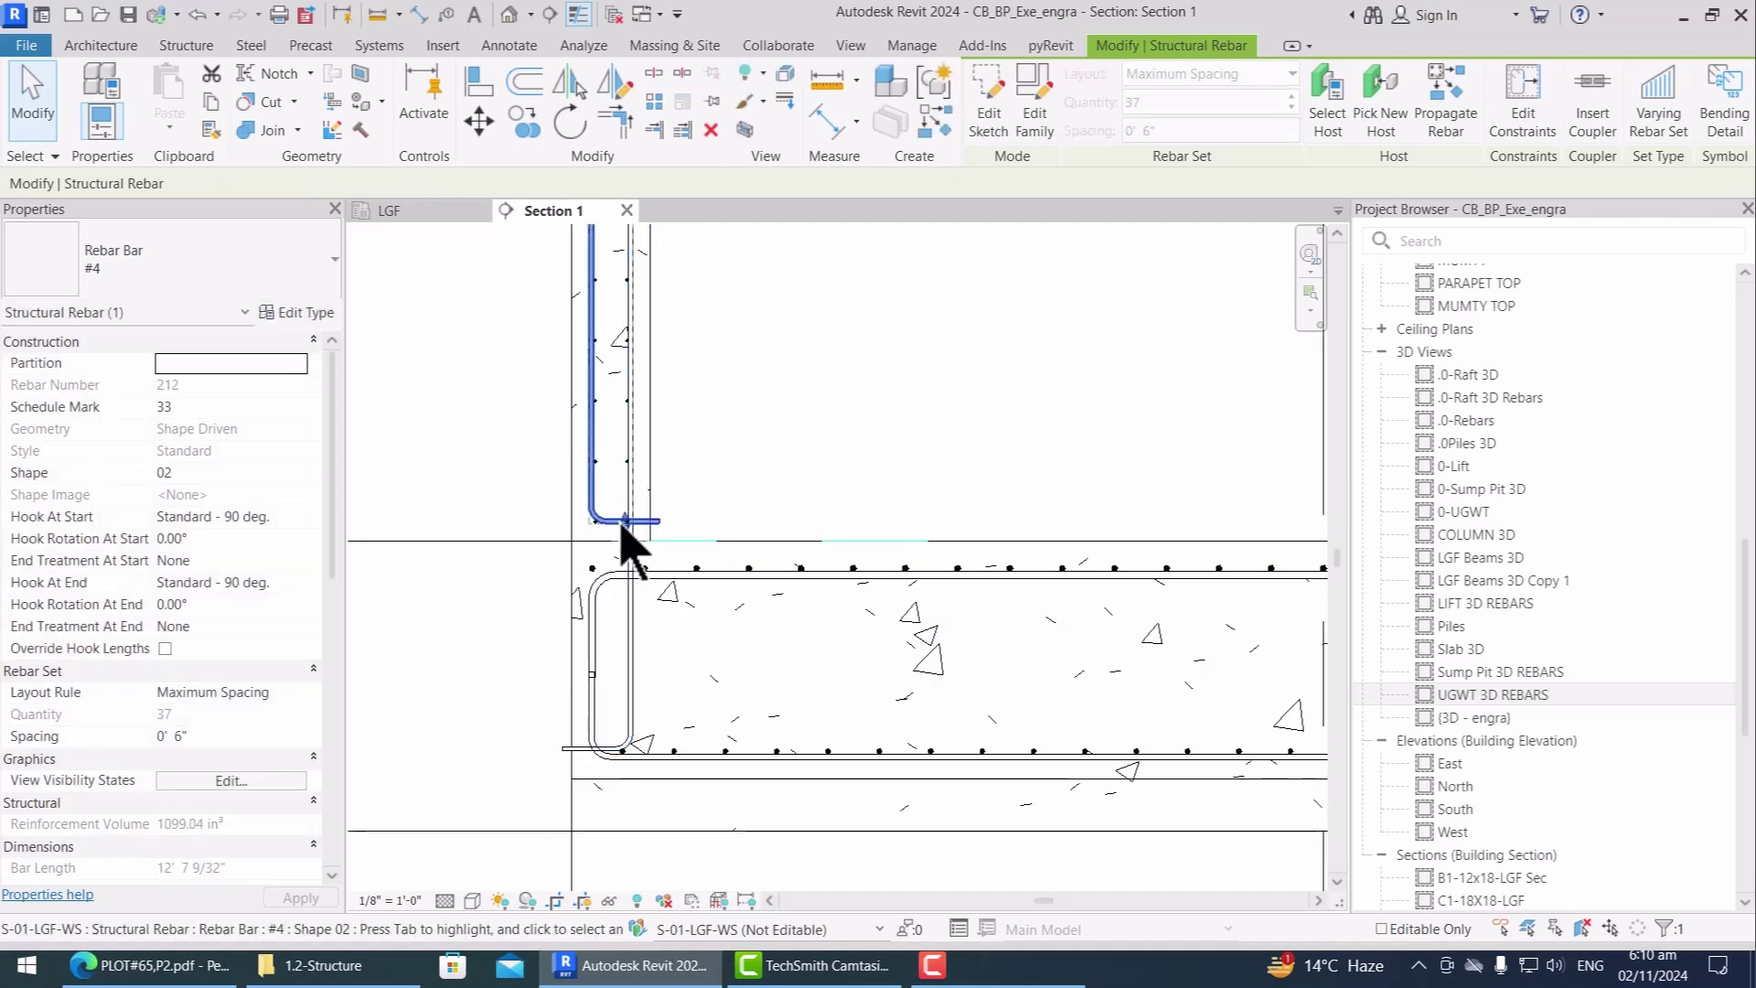
pyautogui.moveTo(622, 526); pyautogui.dragTo(640, 756)
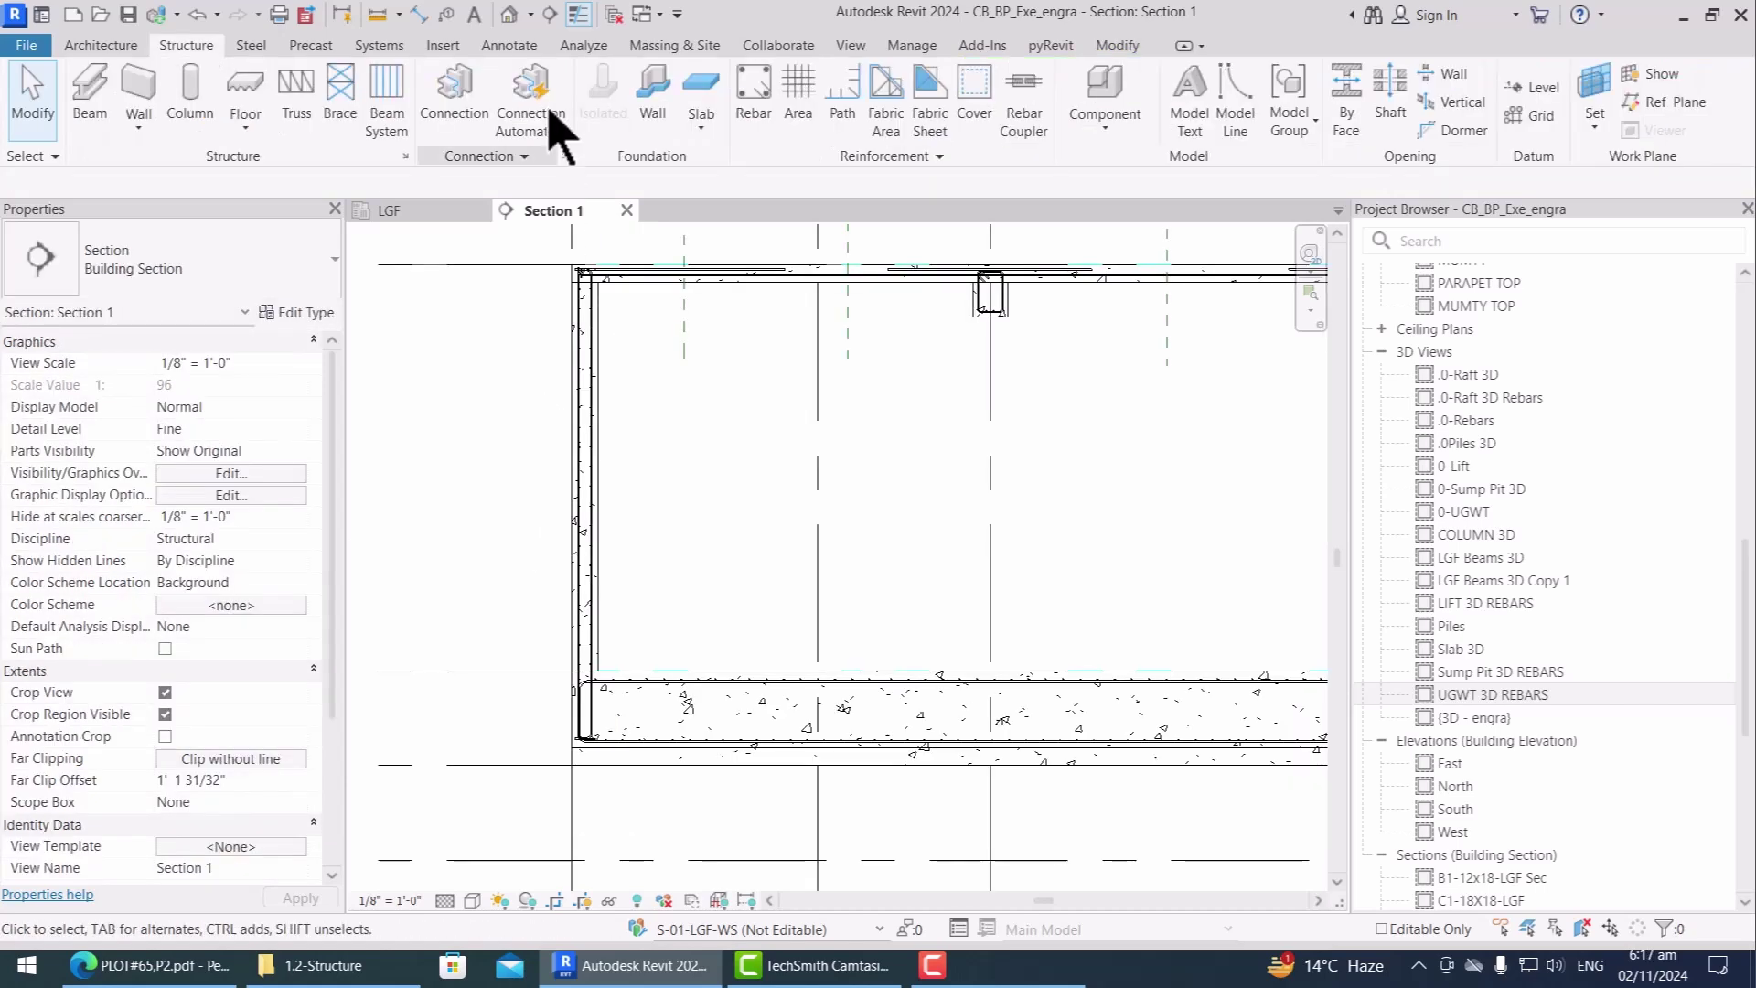
# Step: Open the default 3D view and set all of its worksets to Hide in the visibility overrides
pyautogui.click(510, 14)
pyautogui.scroll(3, 750, 469)
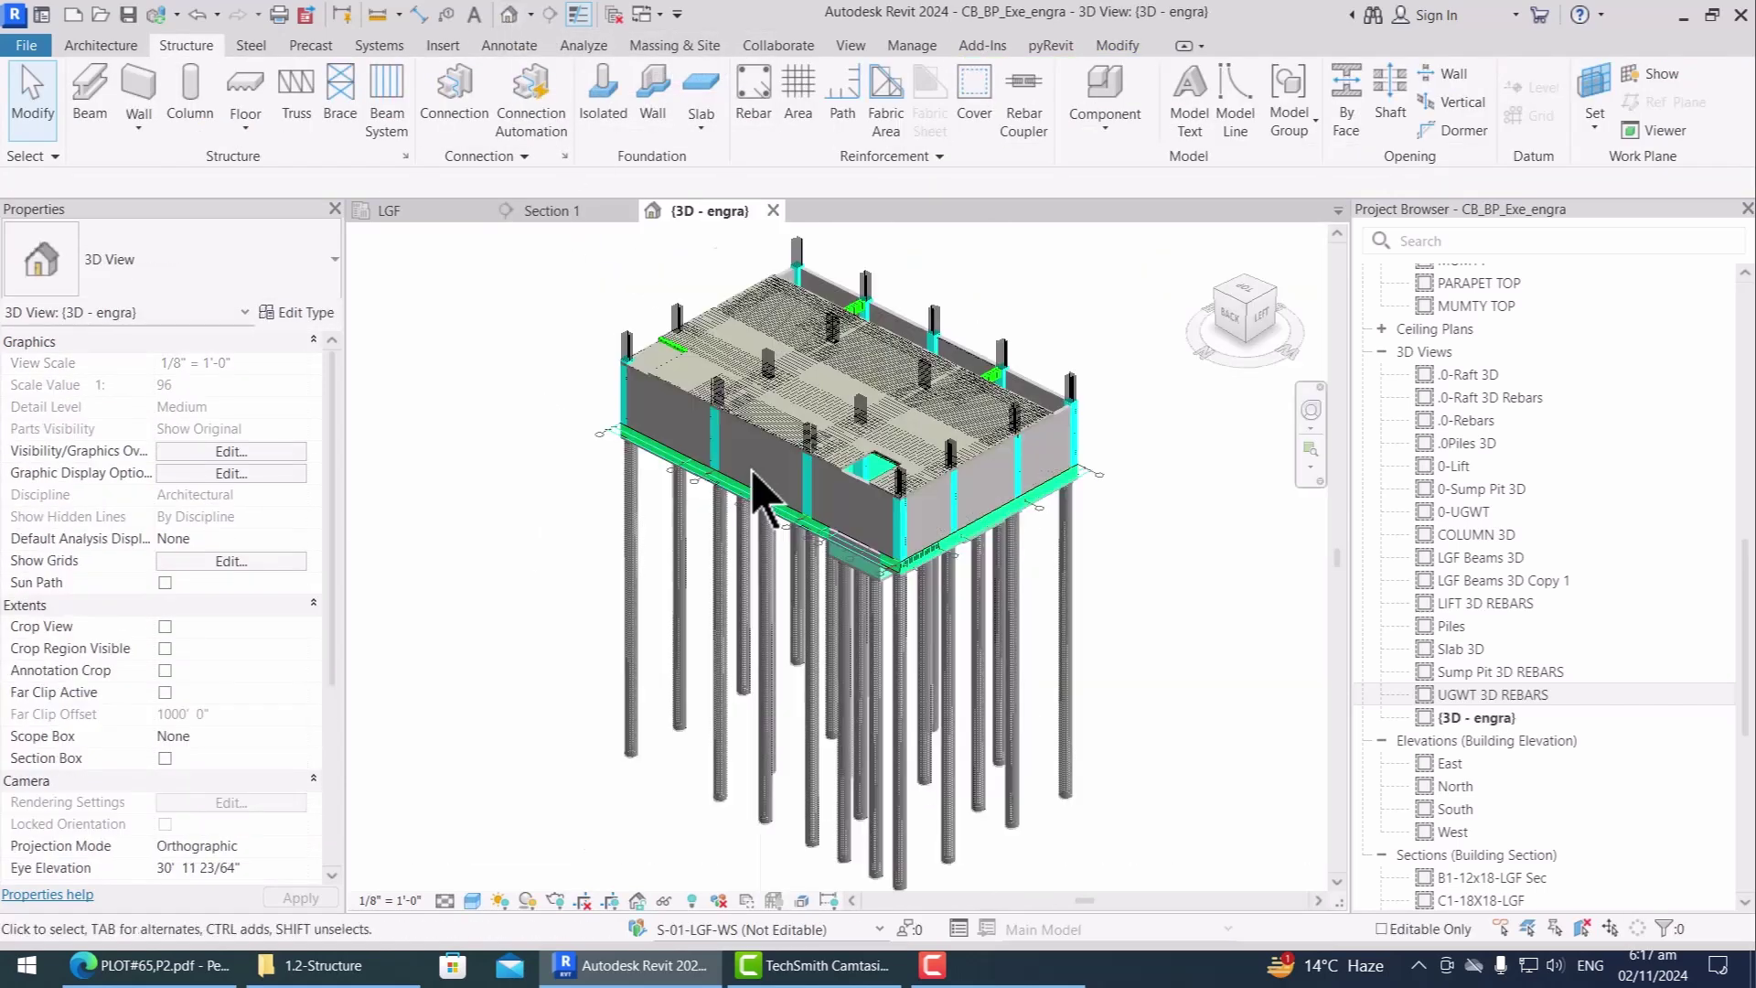
pyautogui.scroll(-2, 798, 675)
pyautogui.press('v')
pyautogui.press('v')
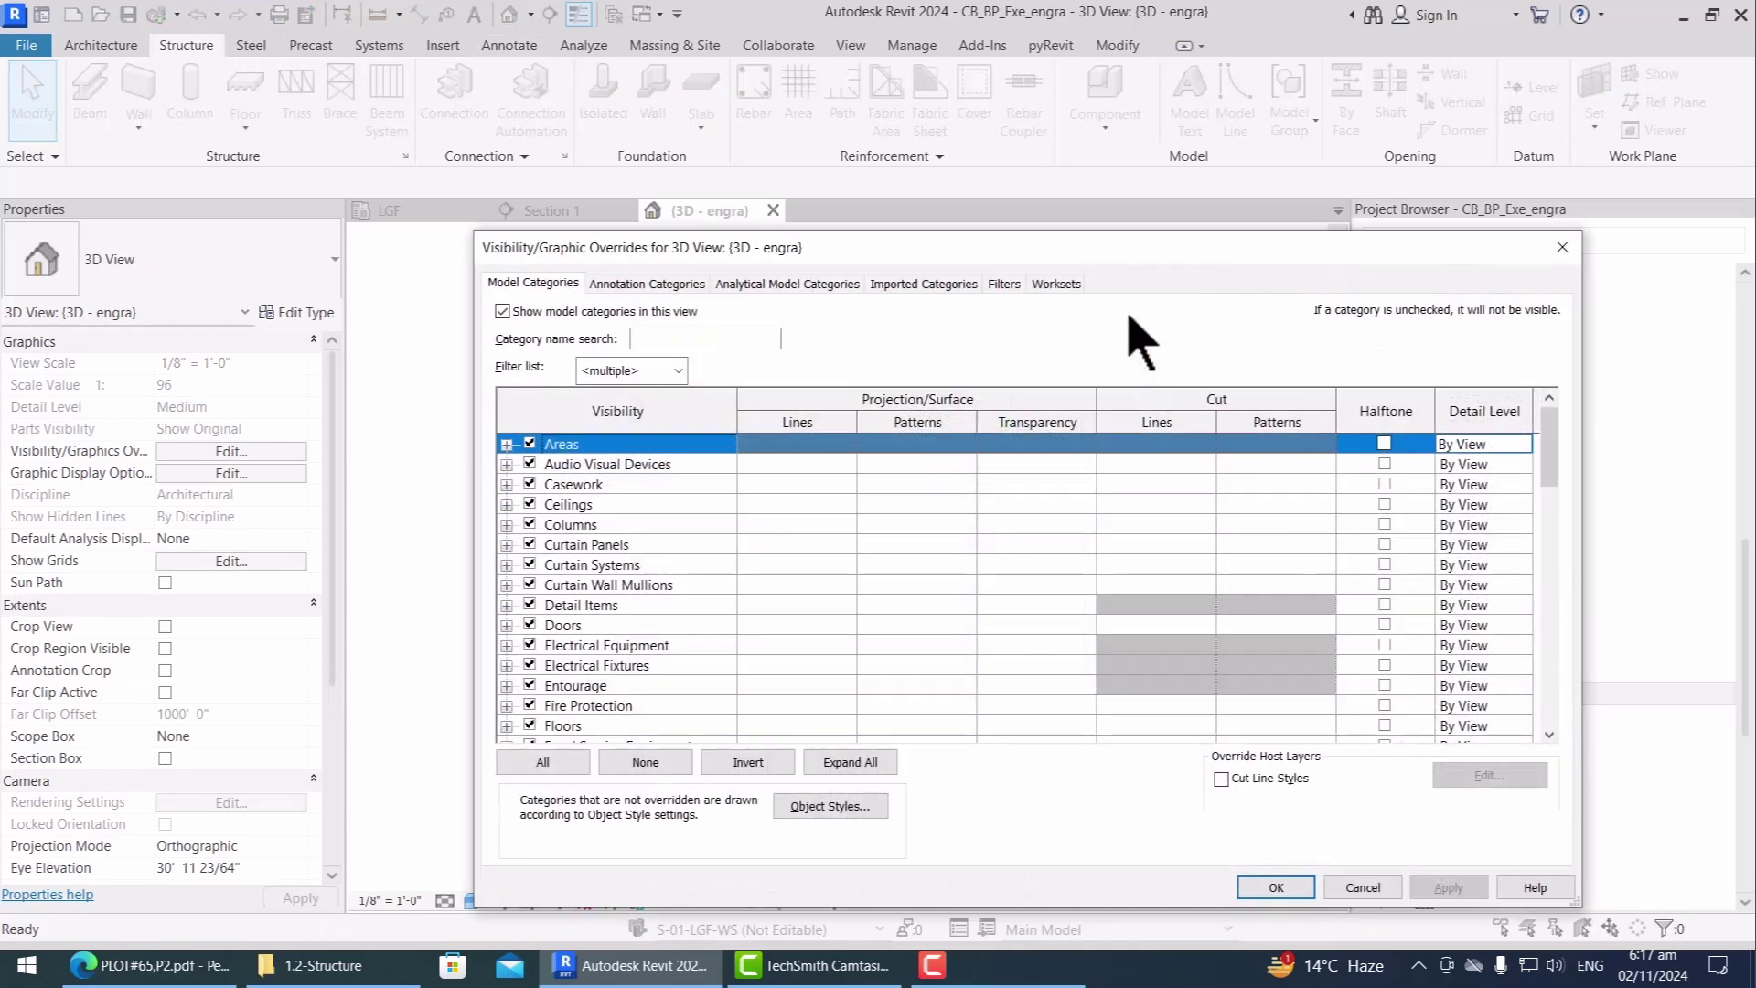
pyautogui.click(1061, 287)
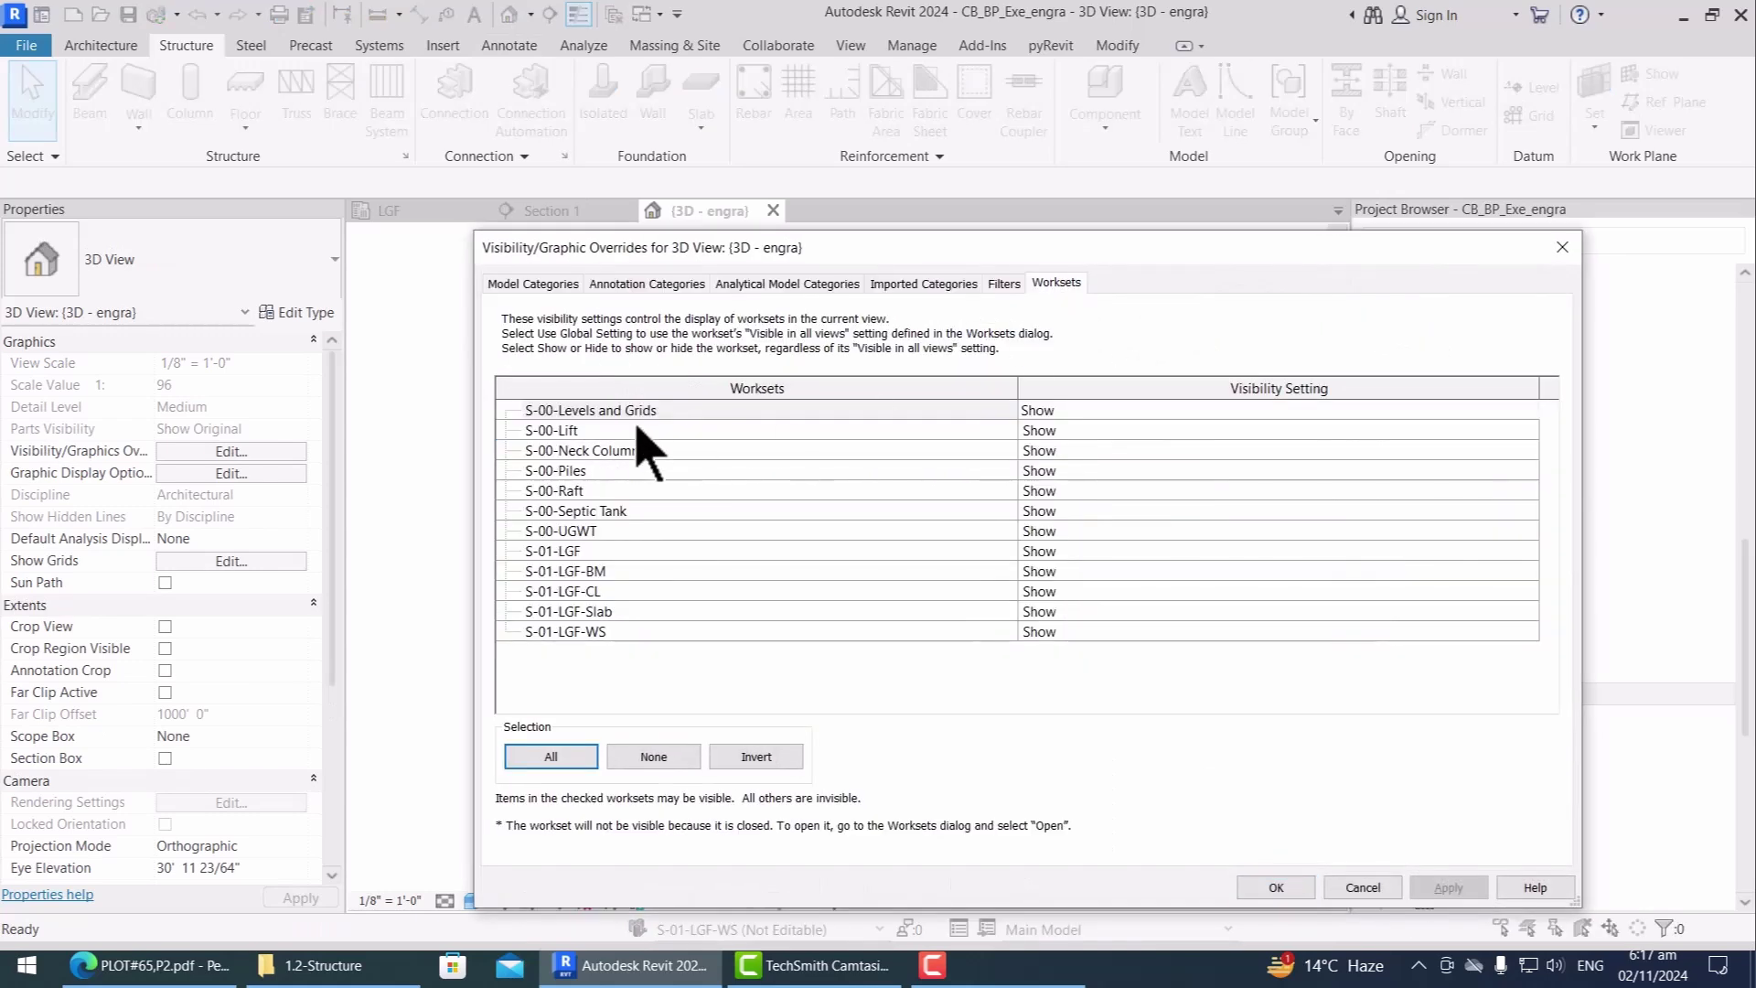
pyautogui.keyDown('shift'); pyautogui.click(656, 631); pyautogui.keyUp('shift')
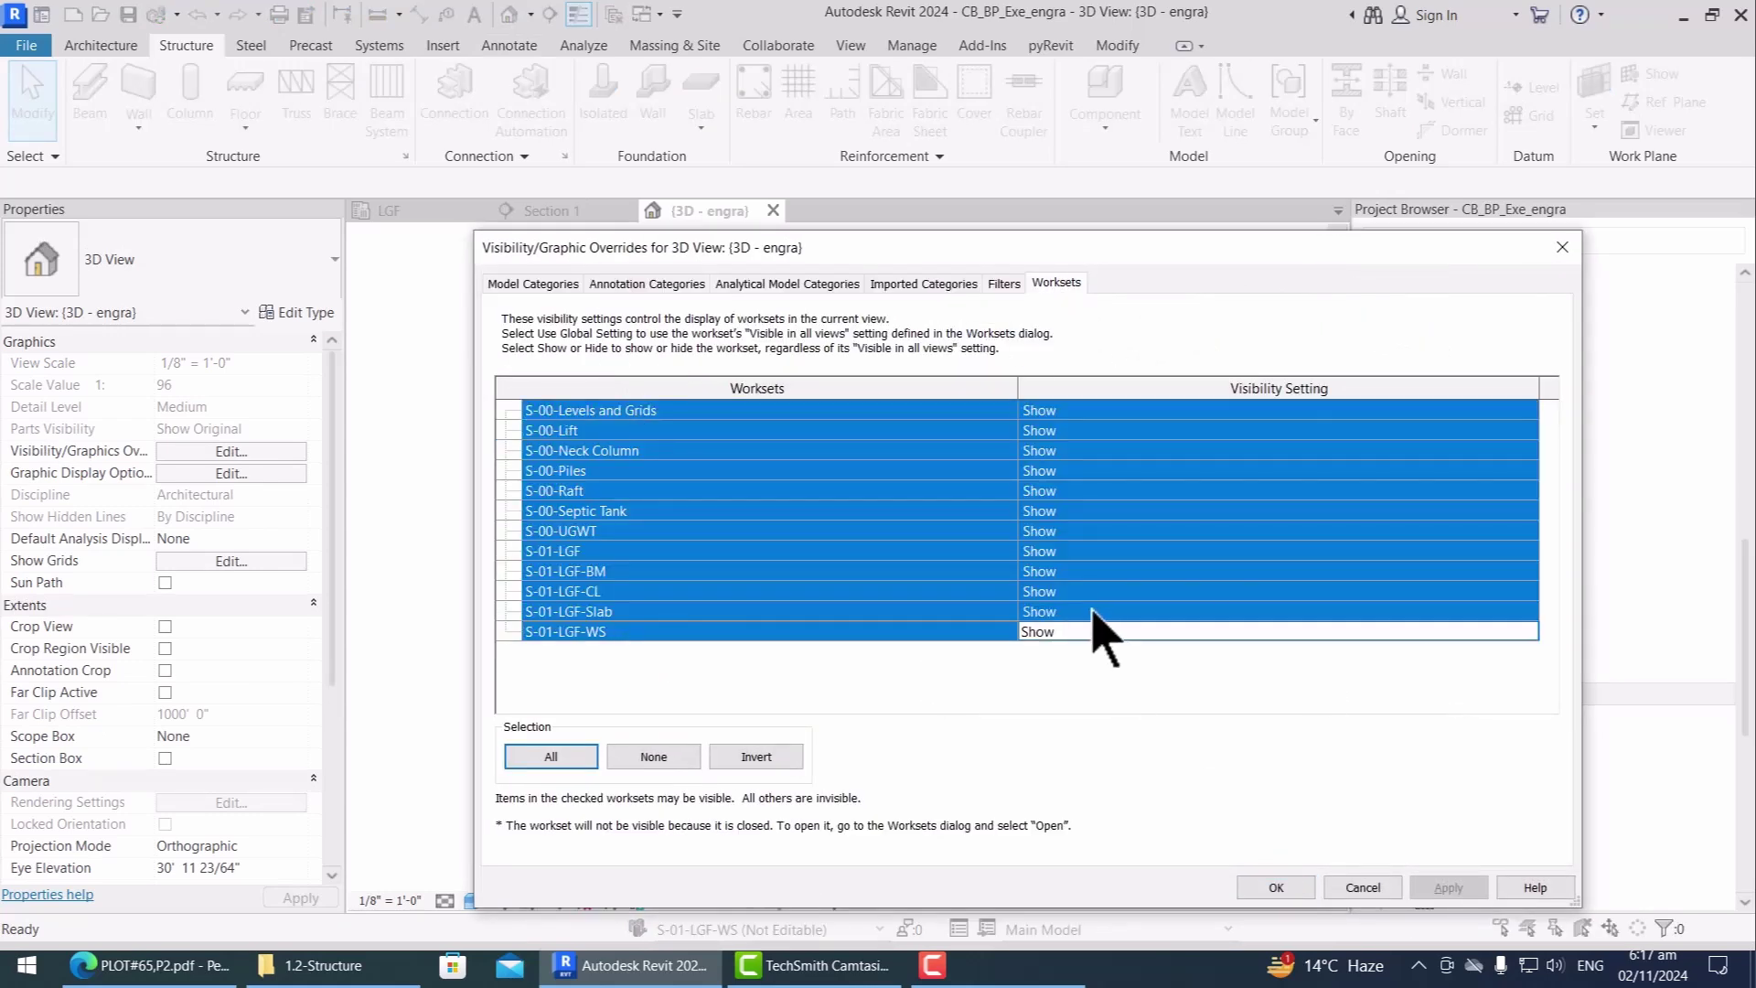
pyautogui.click(1507, 613)
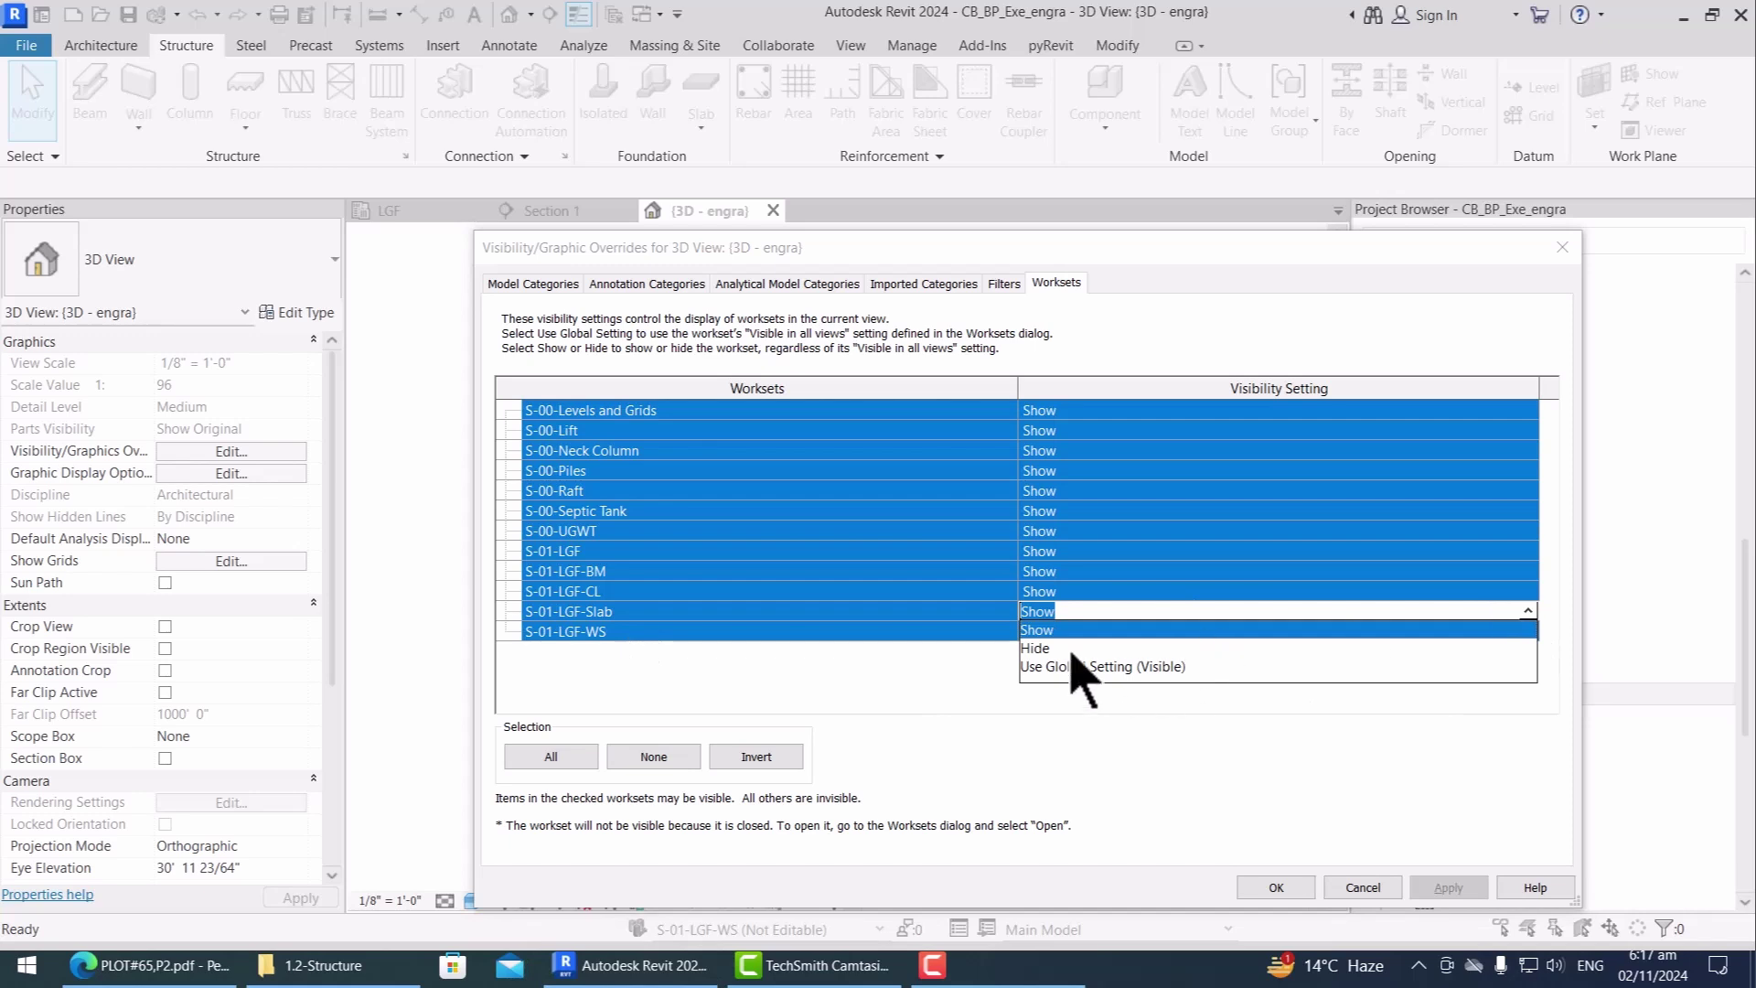
pyautogui.click(1070, 650)
# Step: Set the S-01-LGF-WS workset to Show and apply the 3D view's visibility overrides
pyautogui.click(801, 634)
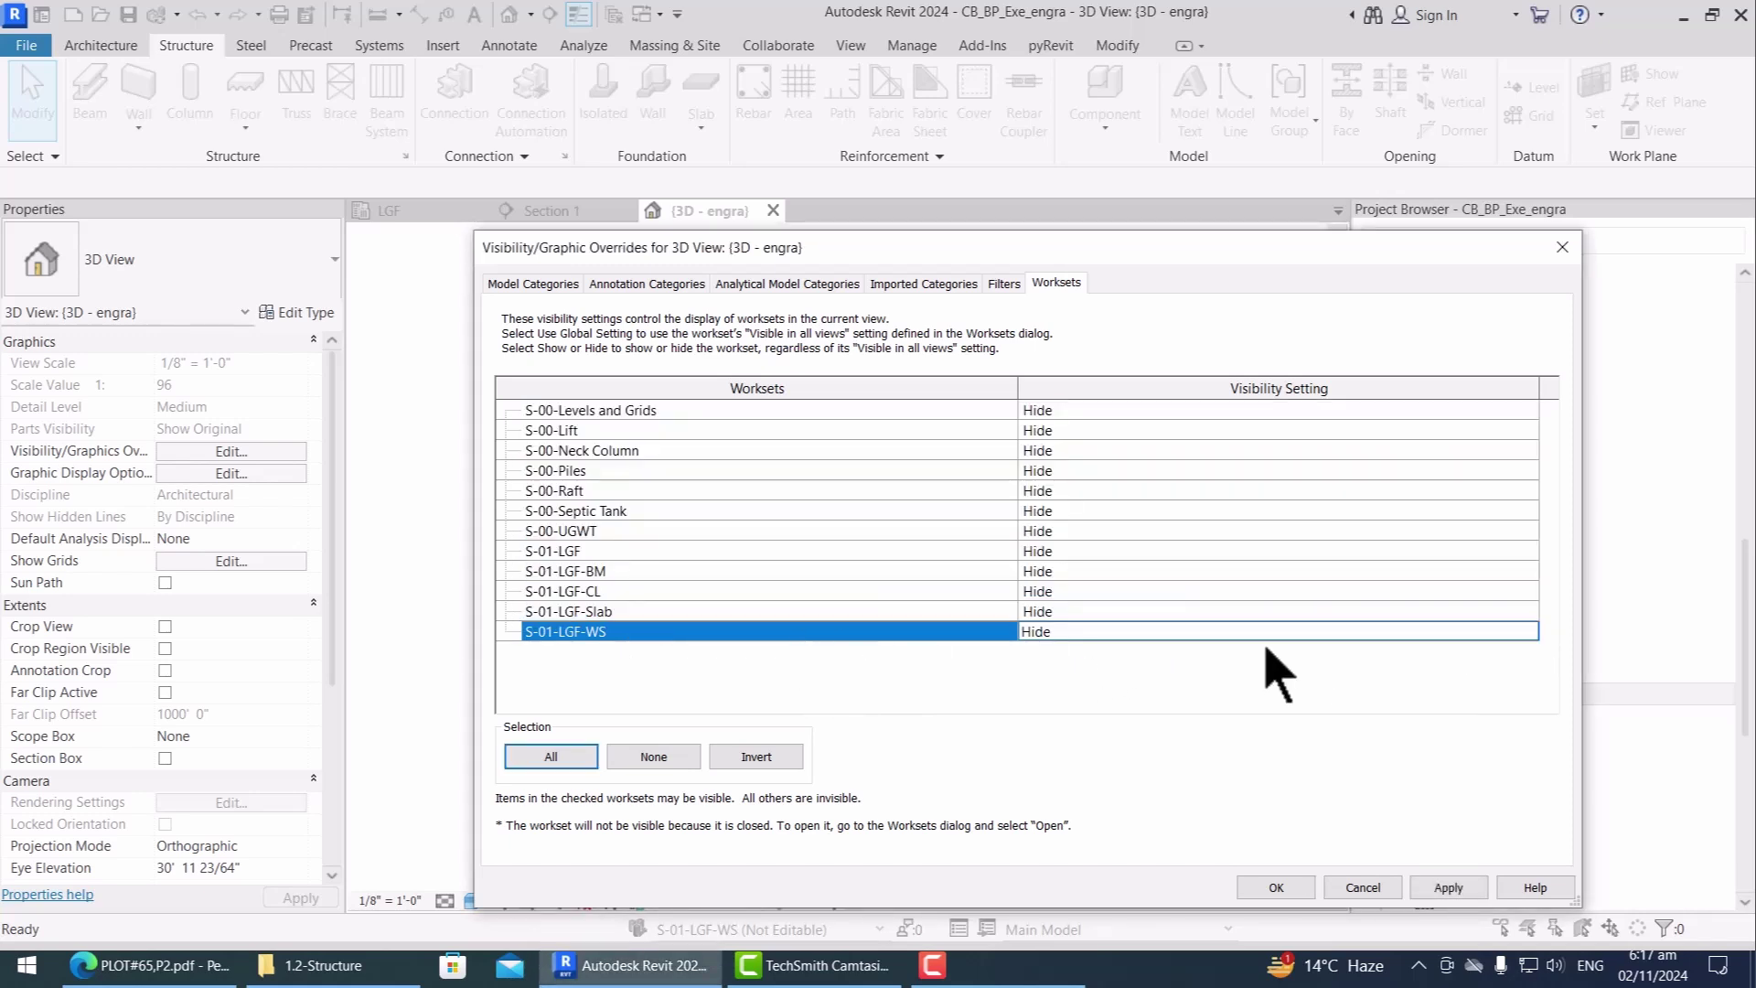
pyautogui.click(1528, 631)
pyautogui.click(1120, 657)
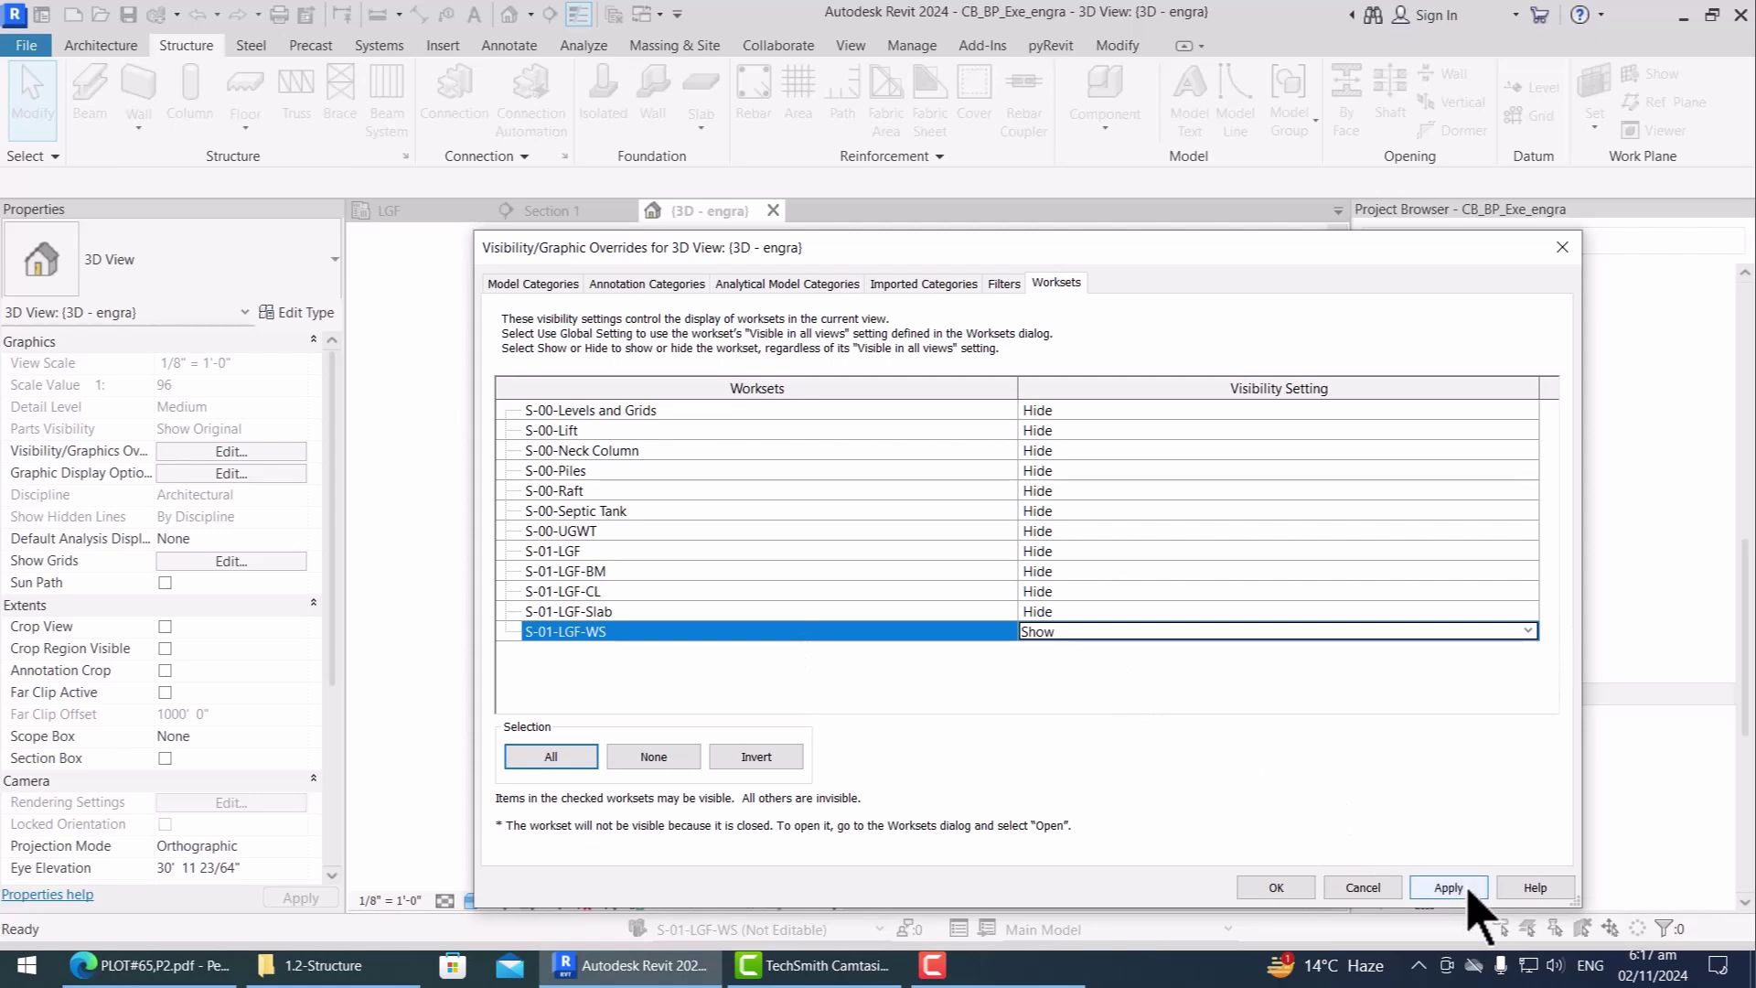
pyautogui.click(1464, 889)
pyautogui.click(1270, 886)
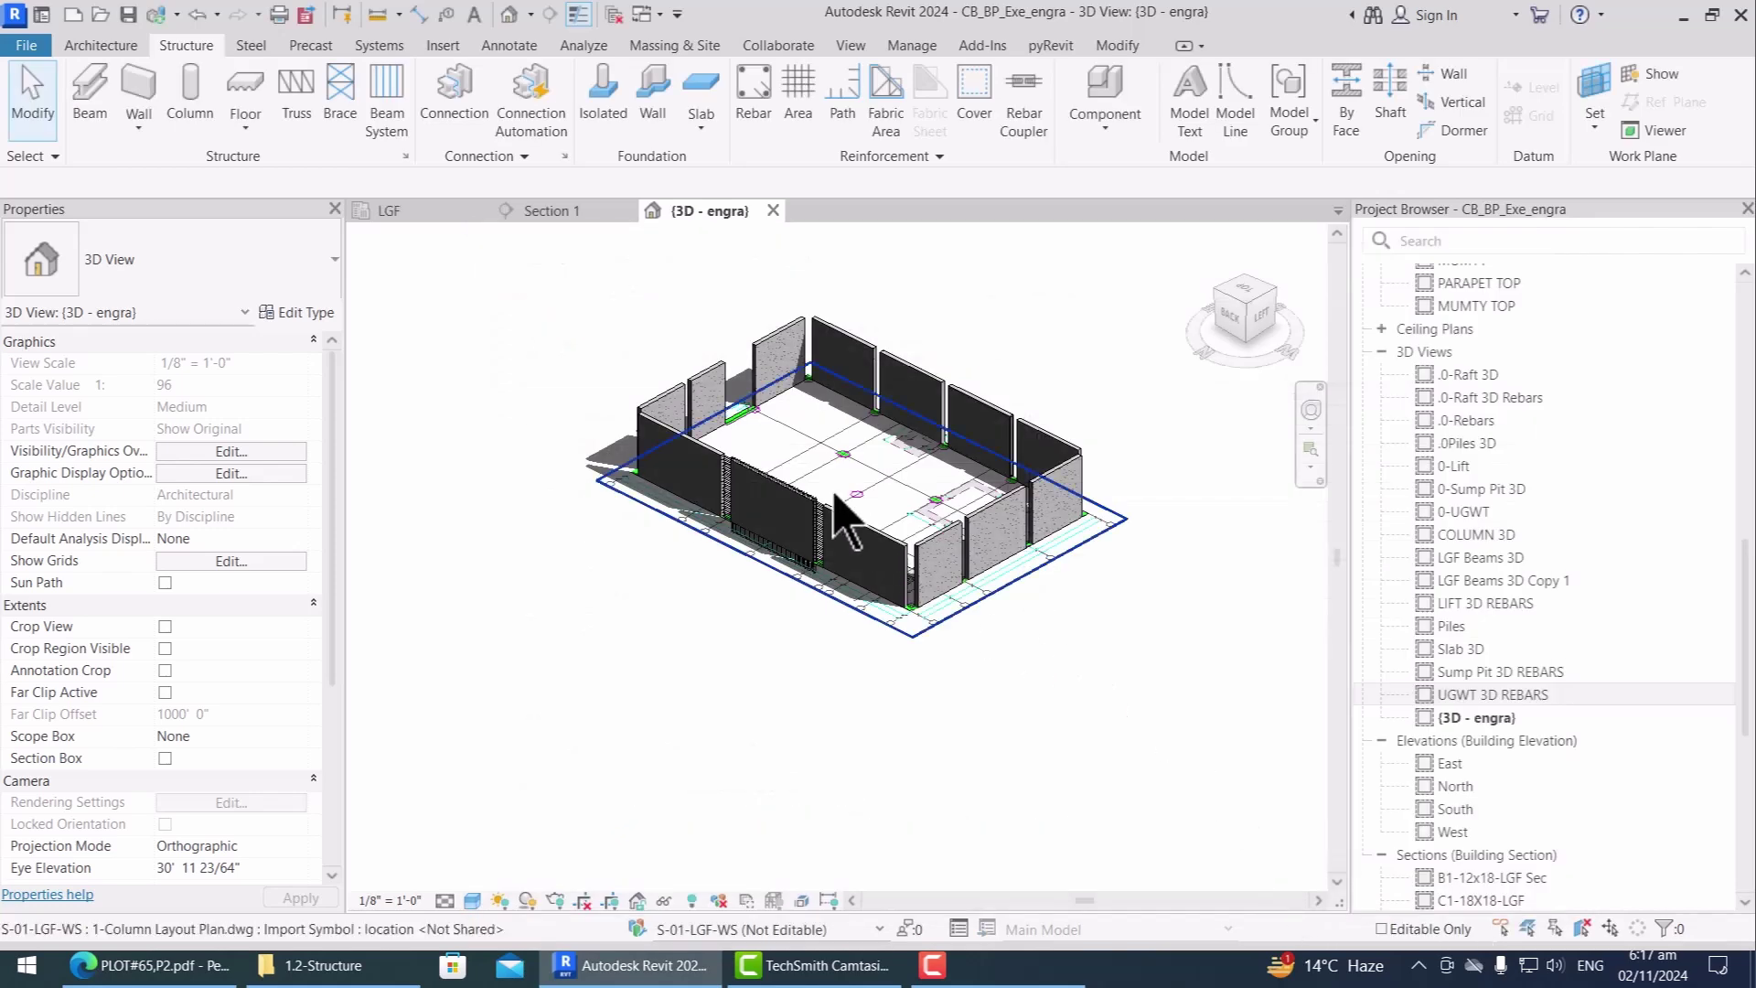
# Step: Select the reinforced wall with its surroundings and filter the selection down to Structural Rebar only
pyautogui.scroll(3, 846, 522)
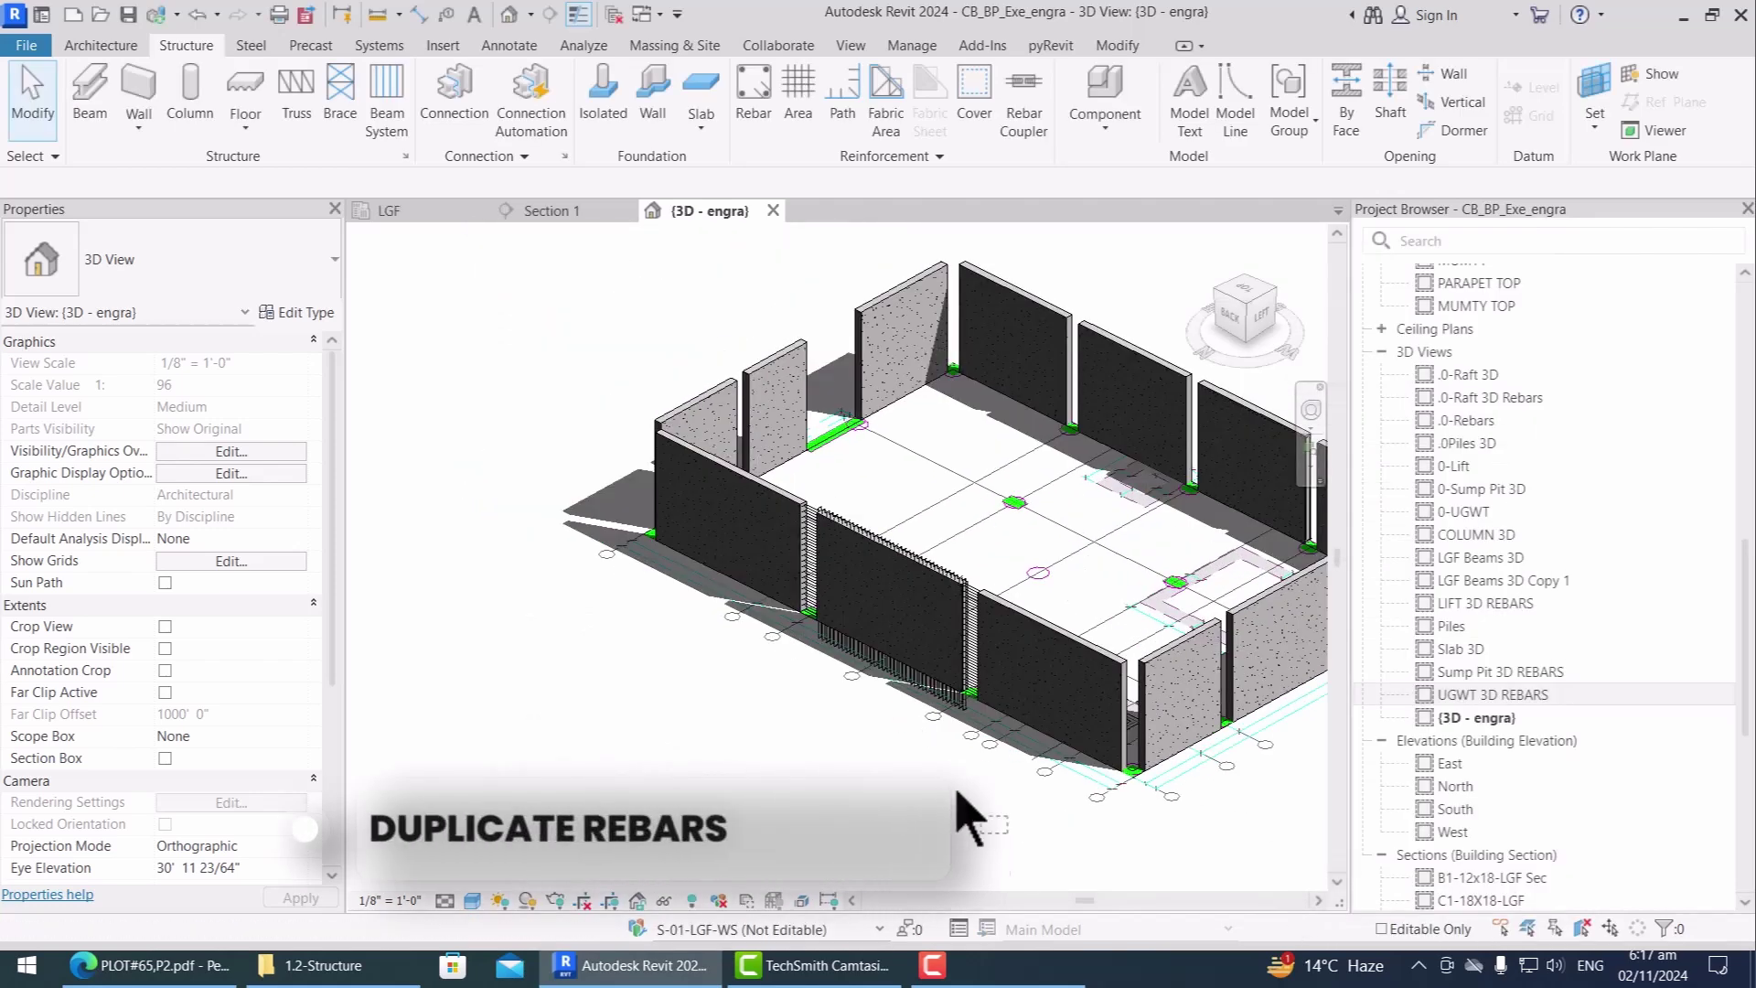
pyautogui.moveTo(970, 817); pyautogui.dragTo(835, 431)
pyautogui.click(989, 101)
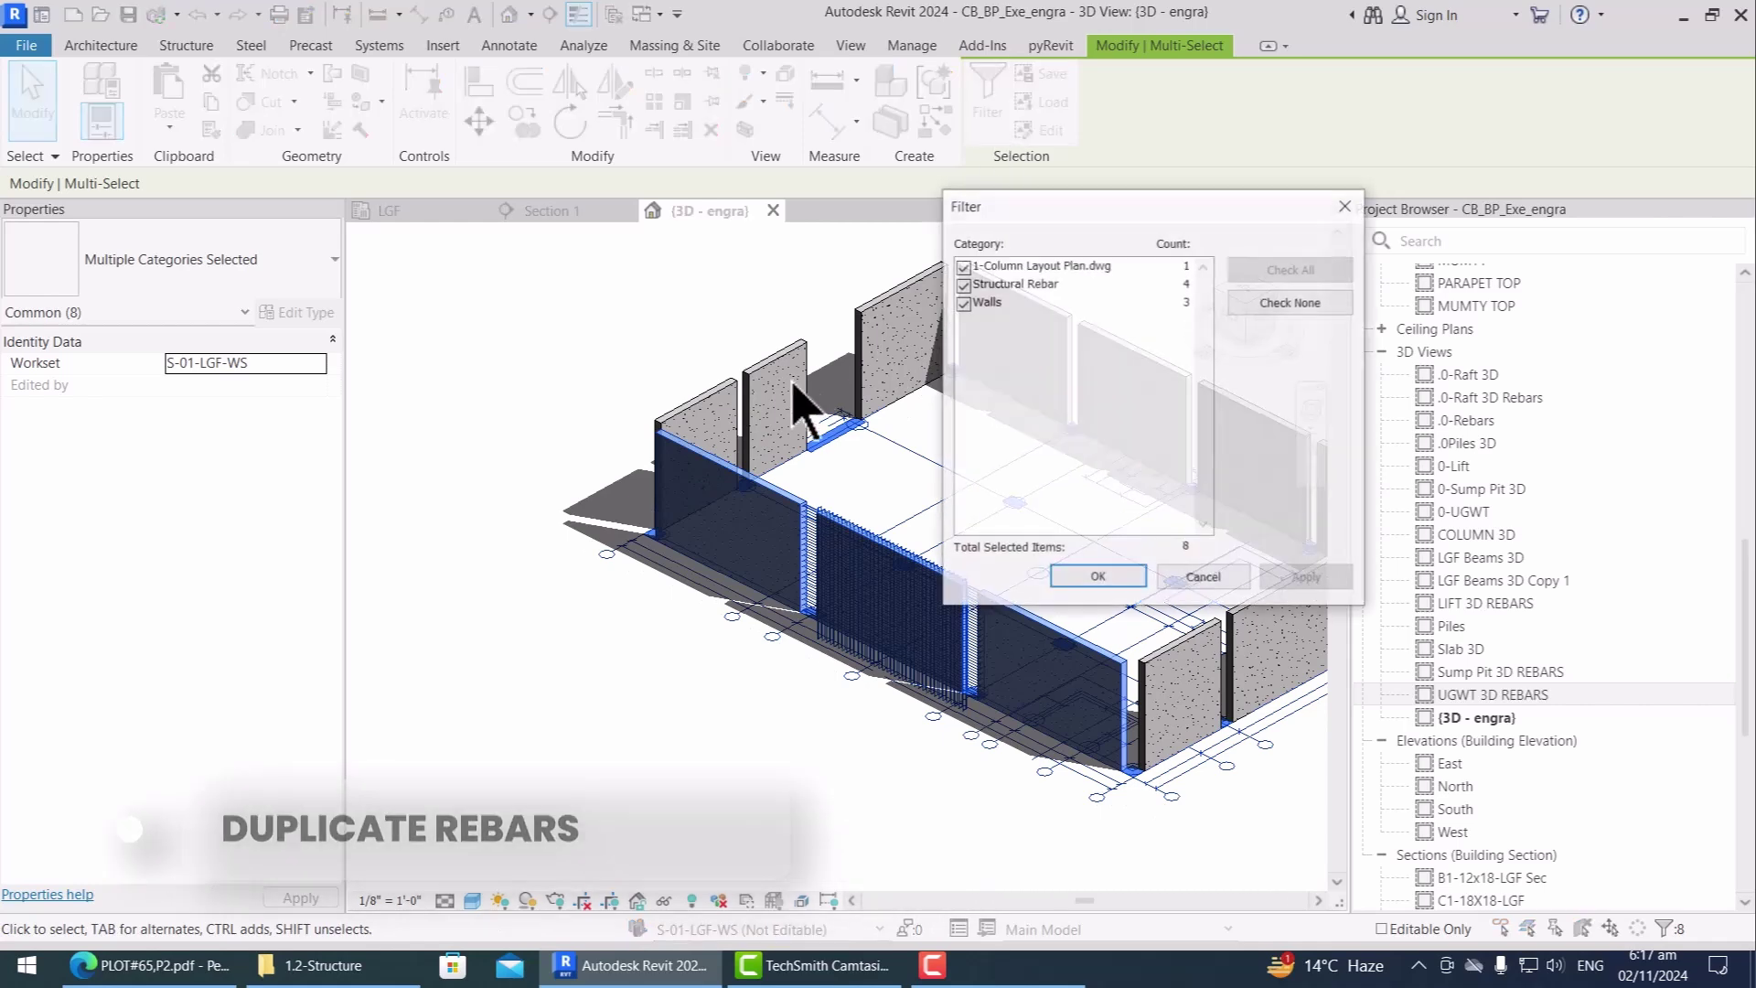
pyautogui.click(1327, 307)
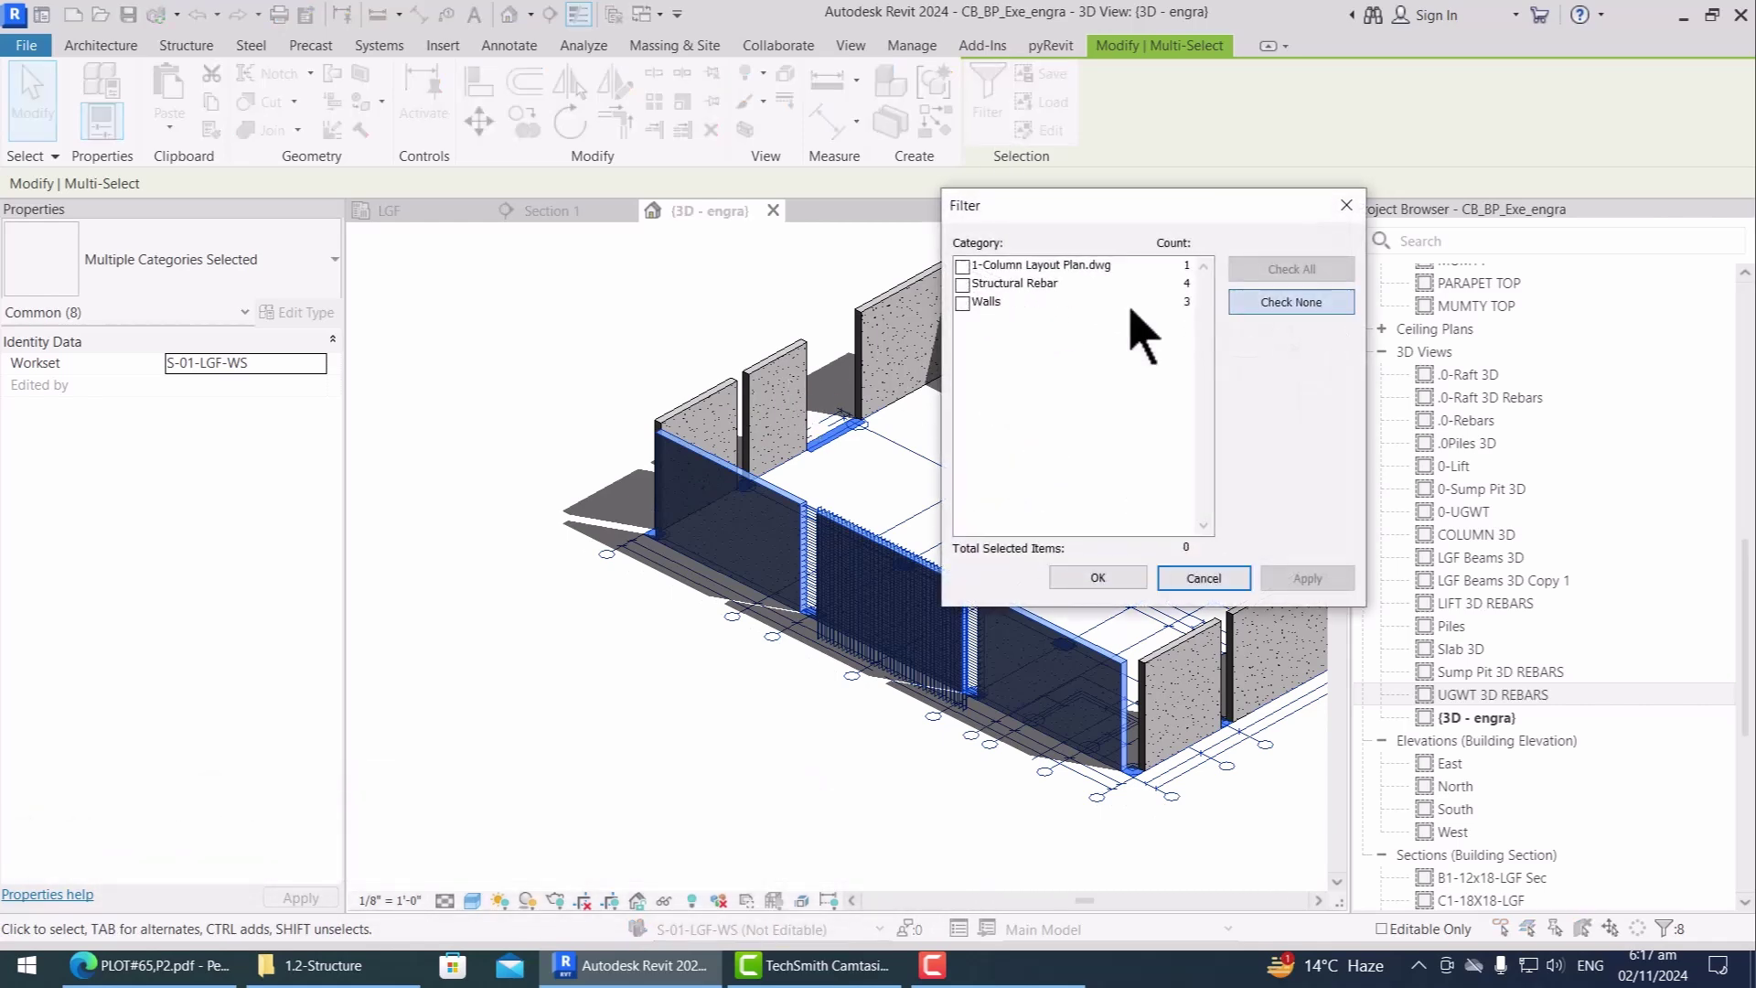
pyautogui.click(977, 285)
pyautogui.click(1100, 578)
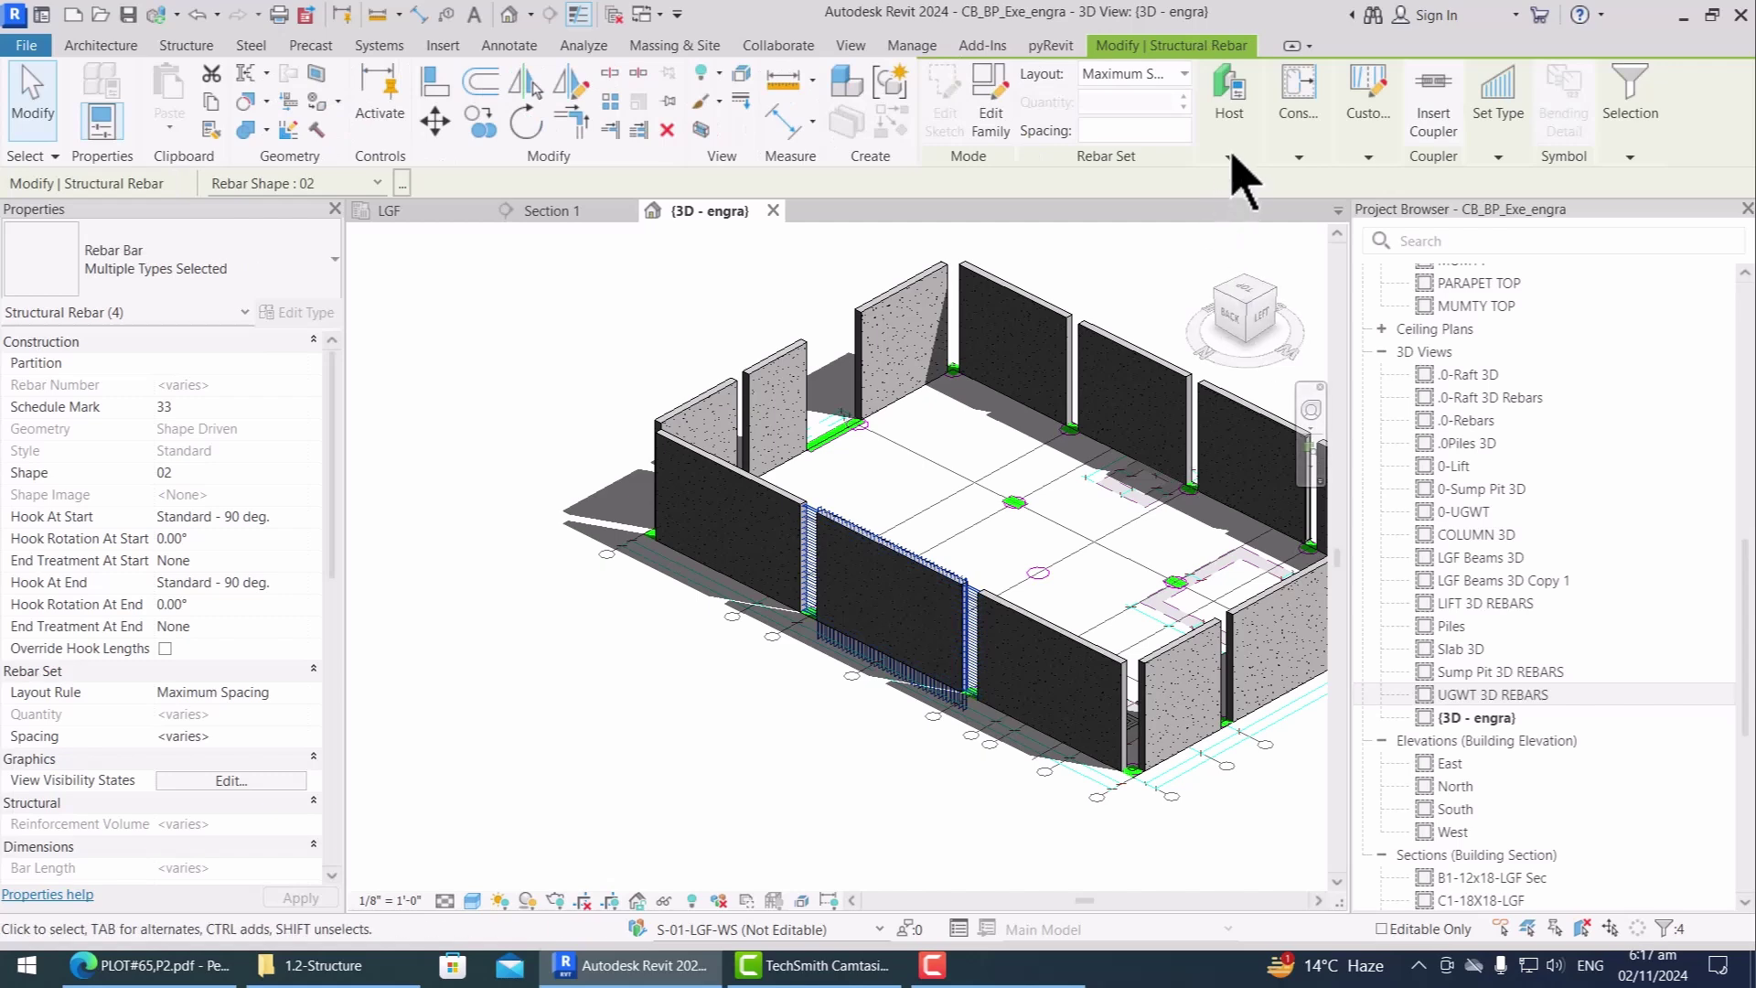
# Step: Propagate the selected rebar with Align By Host onto the neighbouring long-side wall at the building corner
pyautogui.click(1231, 155)
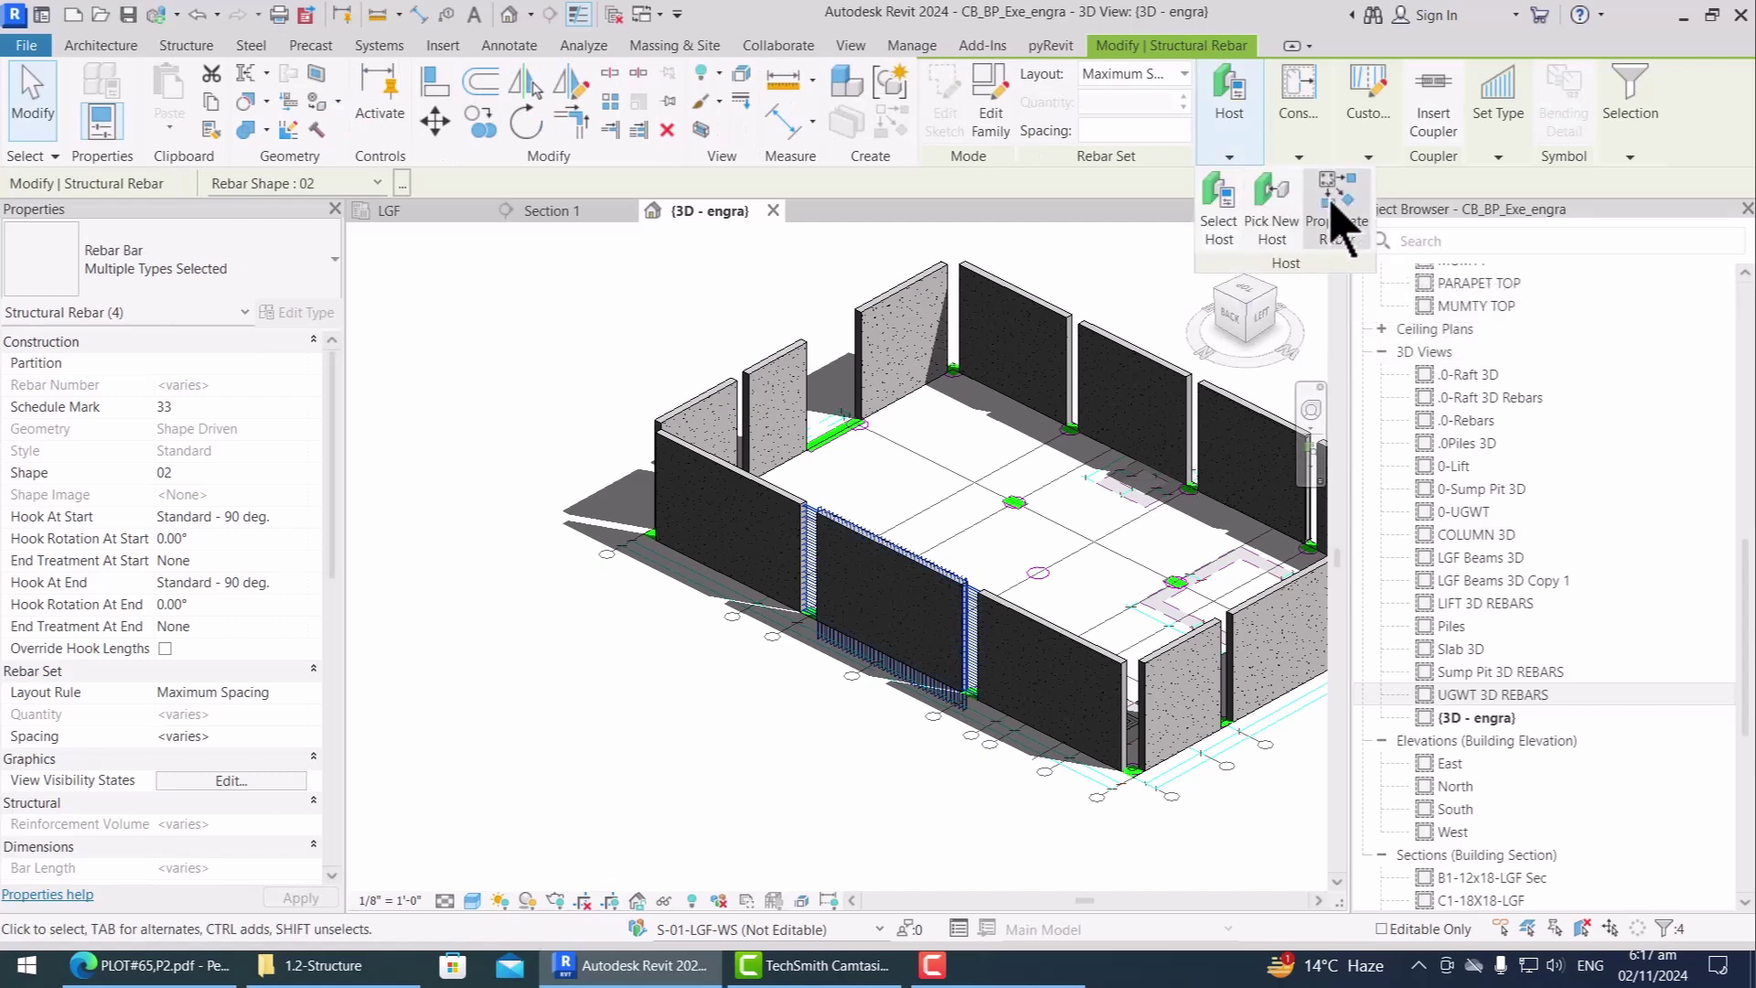
pyautogui.click(1335, 209)
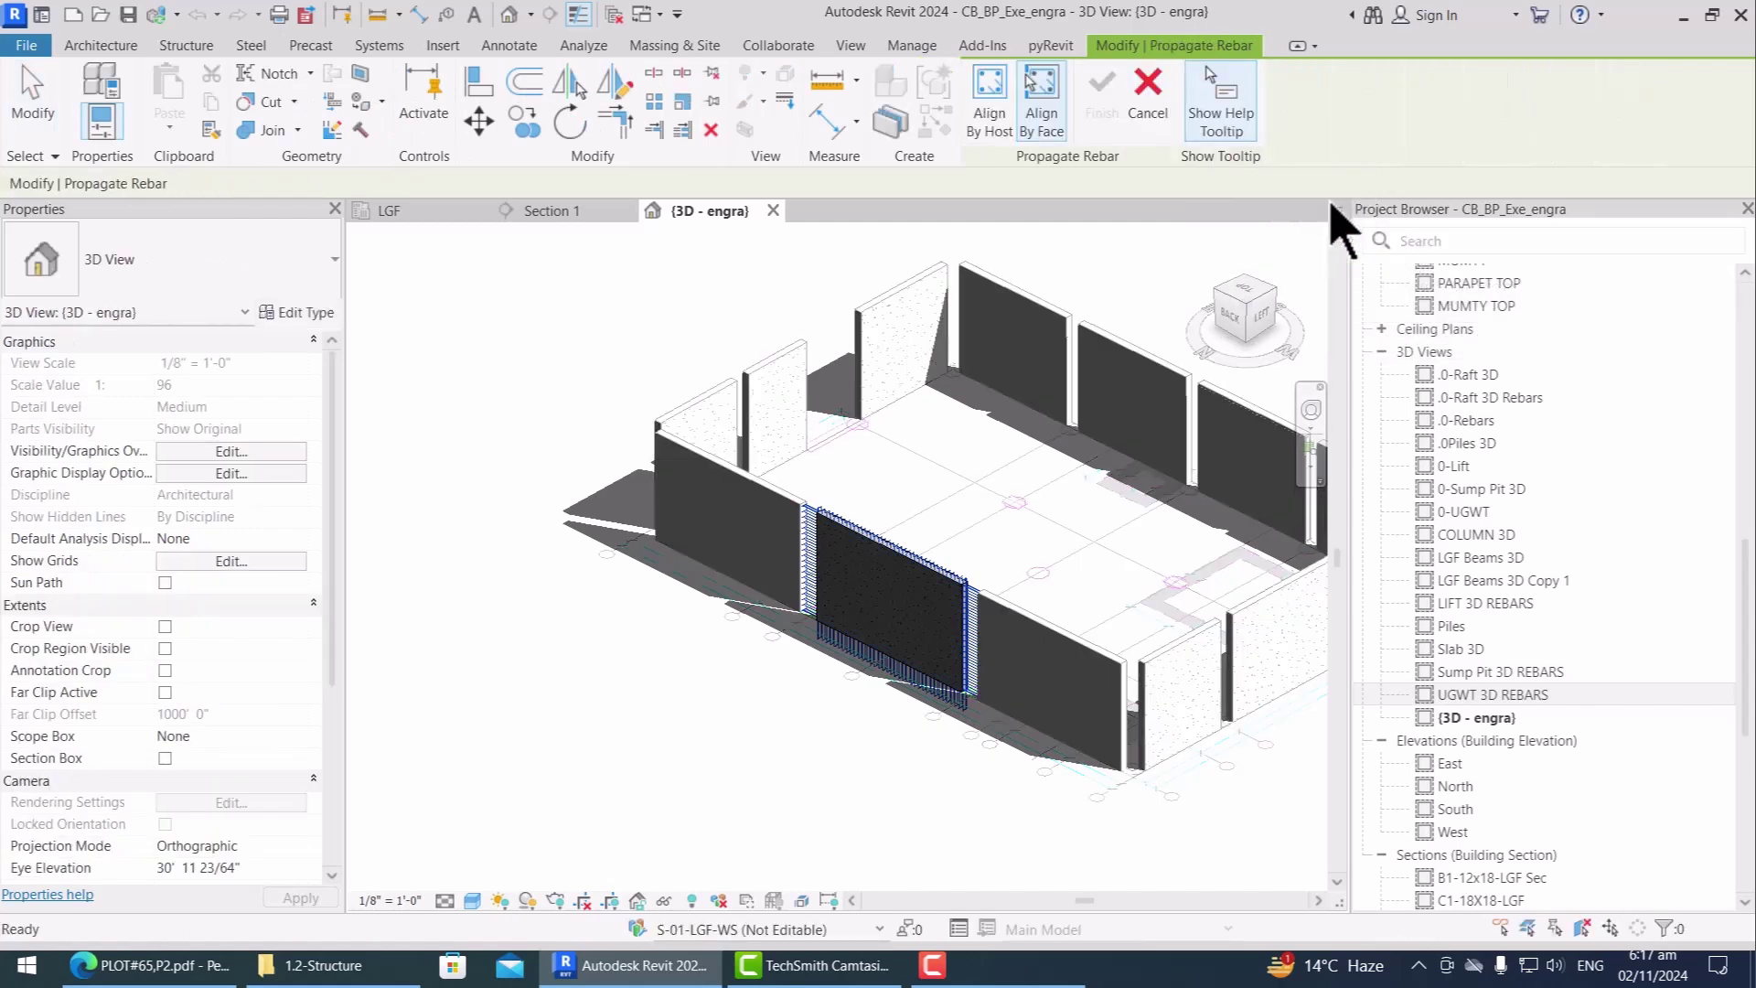
pyautogui.click(985, 109)
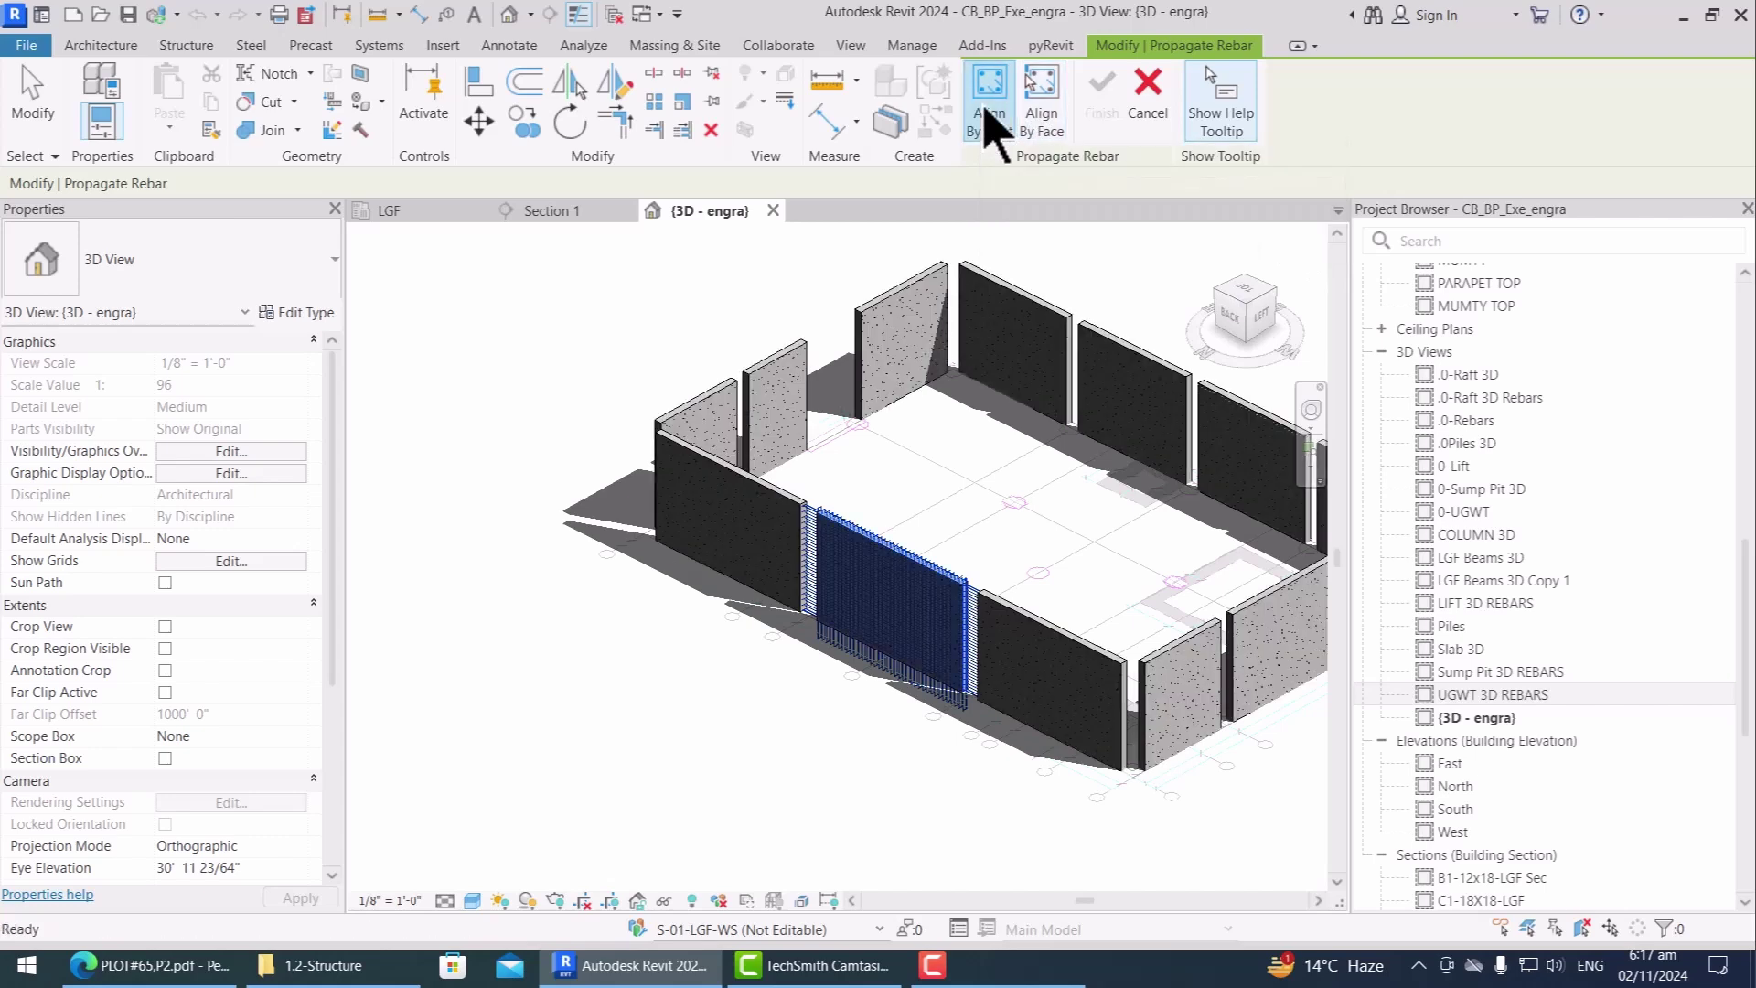
pyautogui.scroll(-2, 781, 611)
pyautogui.scroll(2, 853, 439)
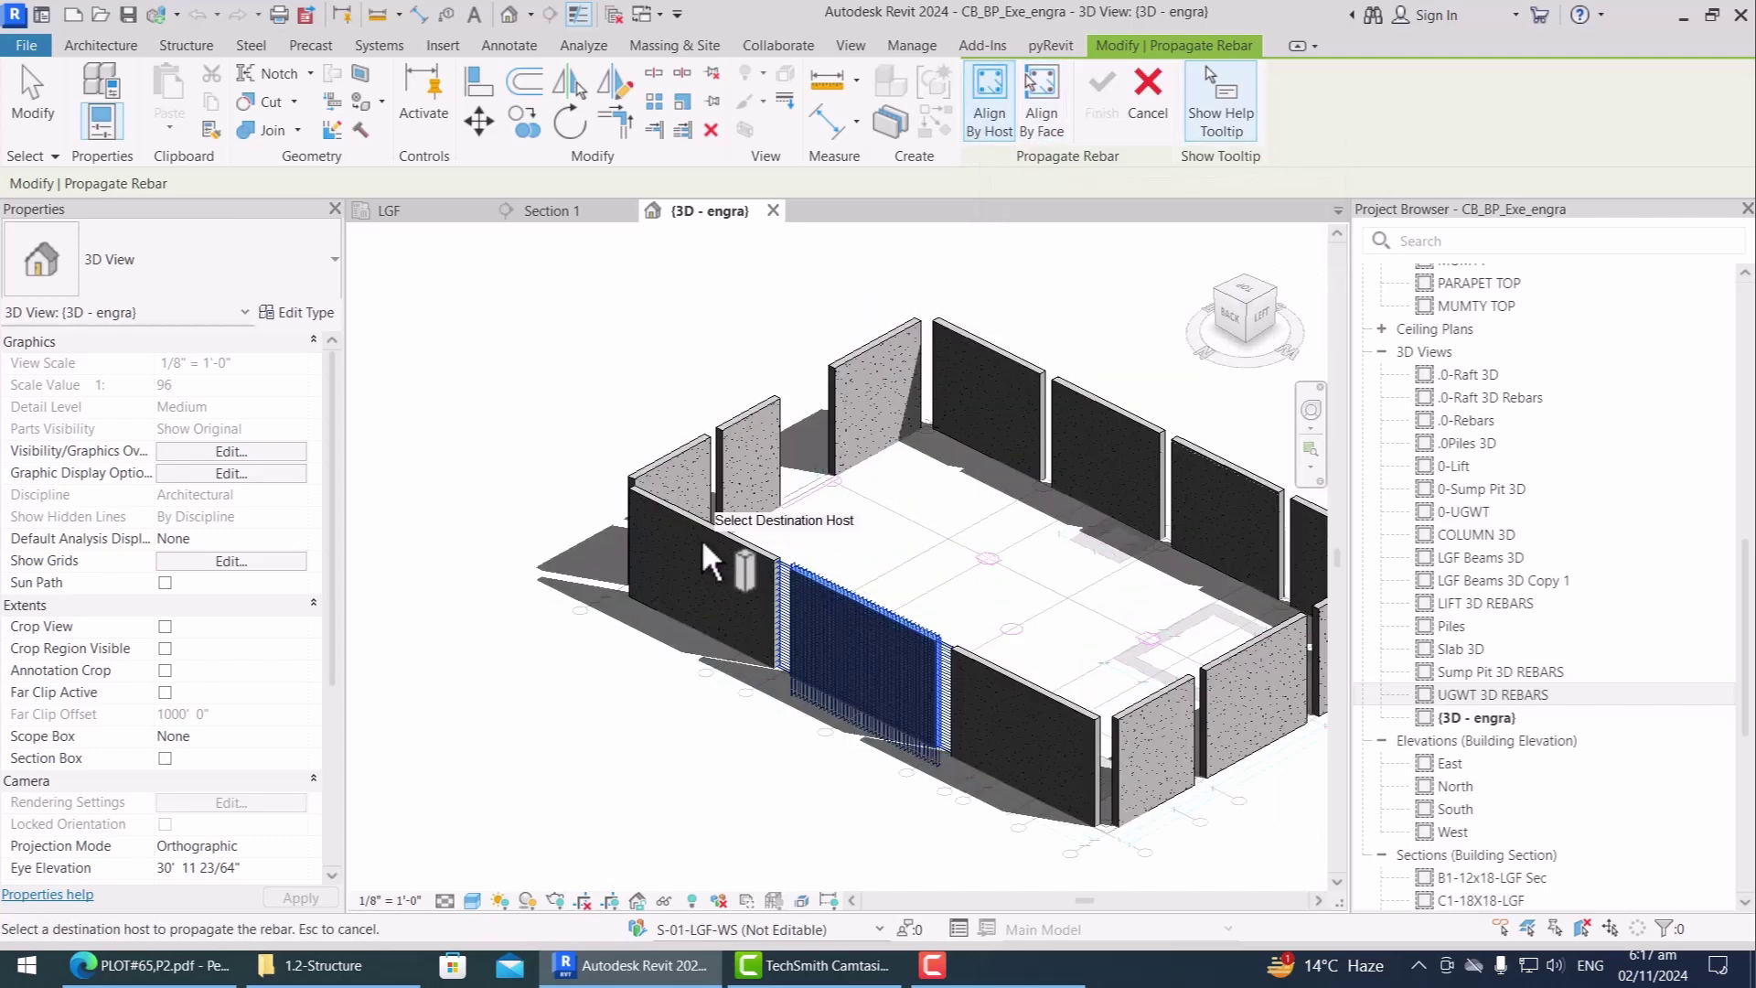
pyautogui.scroll(3, 710, 529)
pyautogui.click(711, 529)
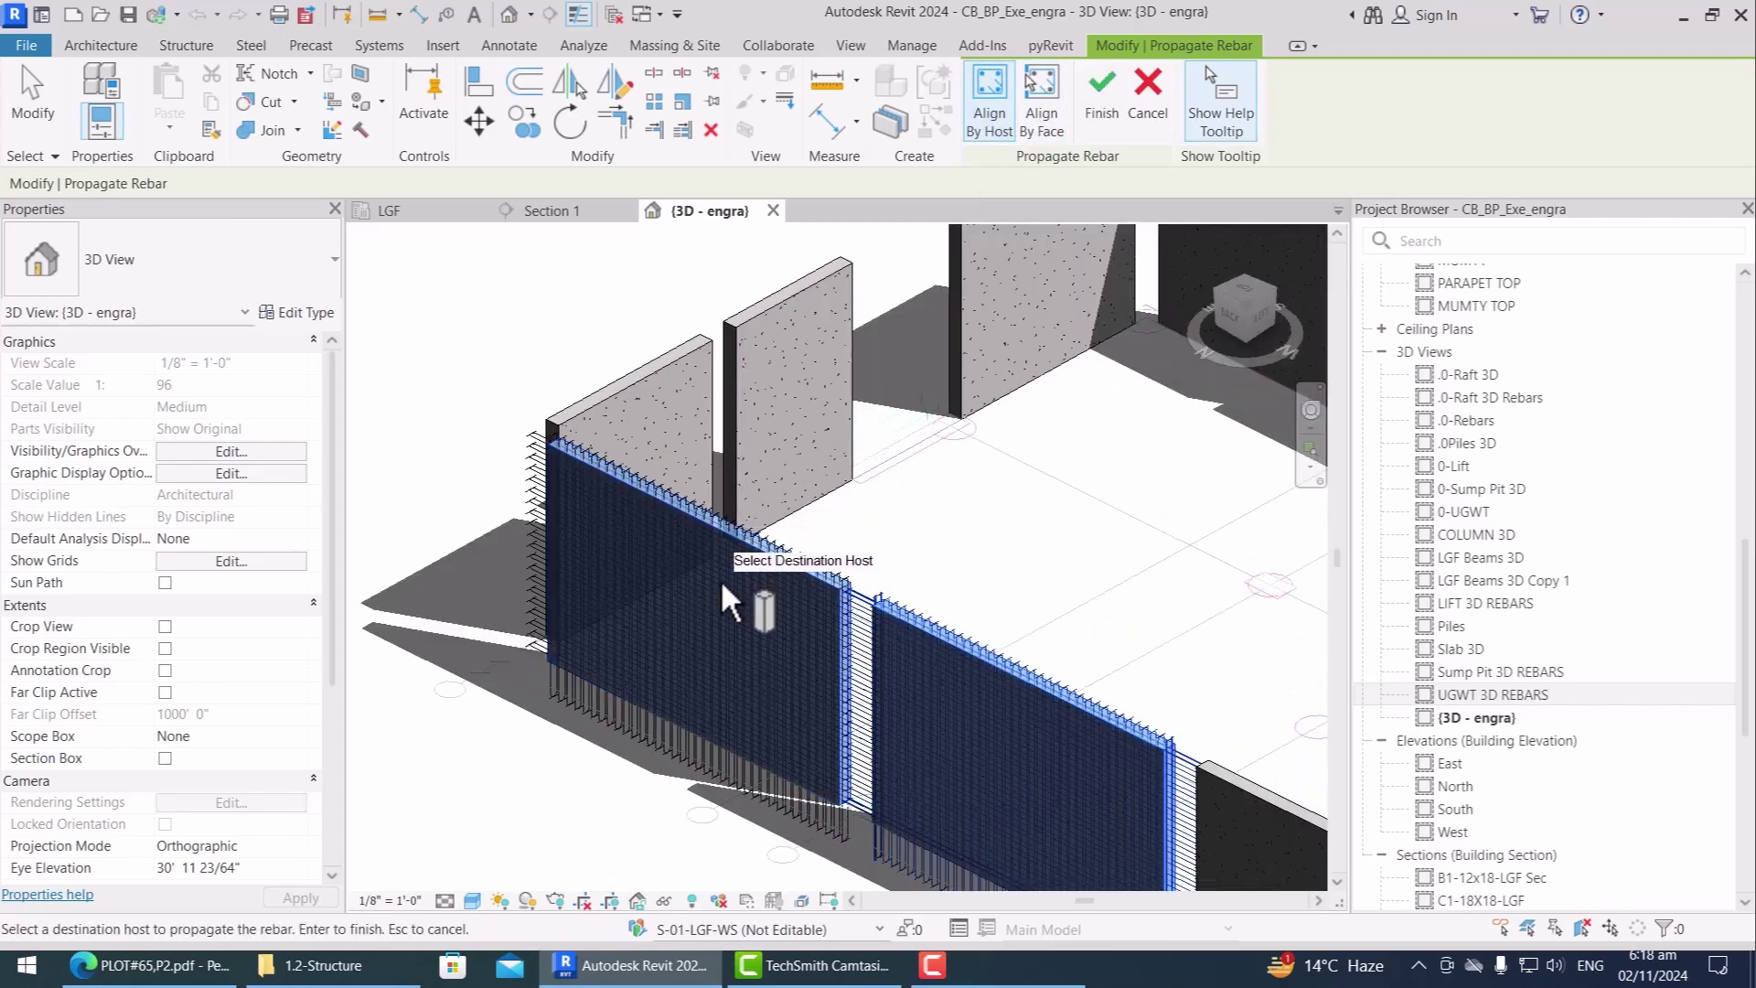
# Step: Propagate the same rebar onto the three wall segments along the adjoining short side of the building
pyautogui.scroll(-3, 721, 579)
pyautogui.scroll(1, 694, 490)
pyautogui.click(690, 458)
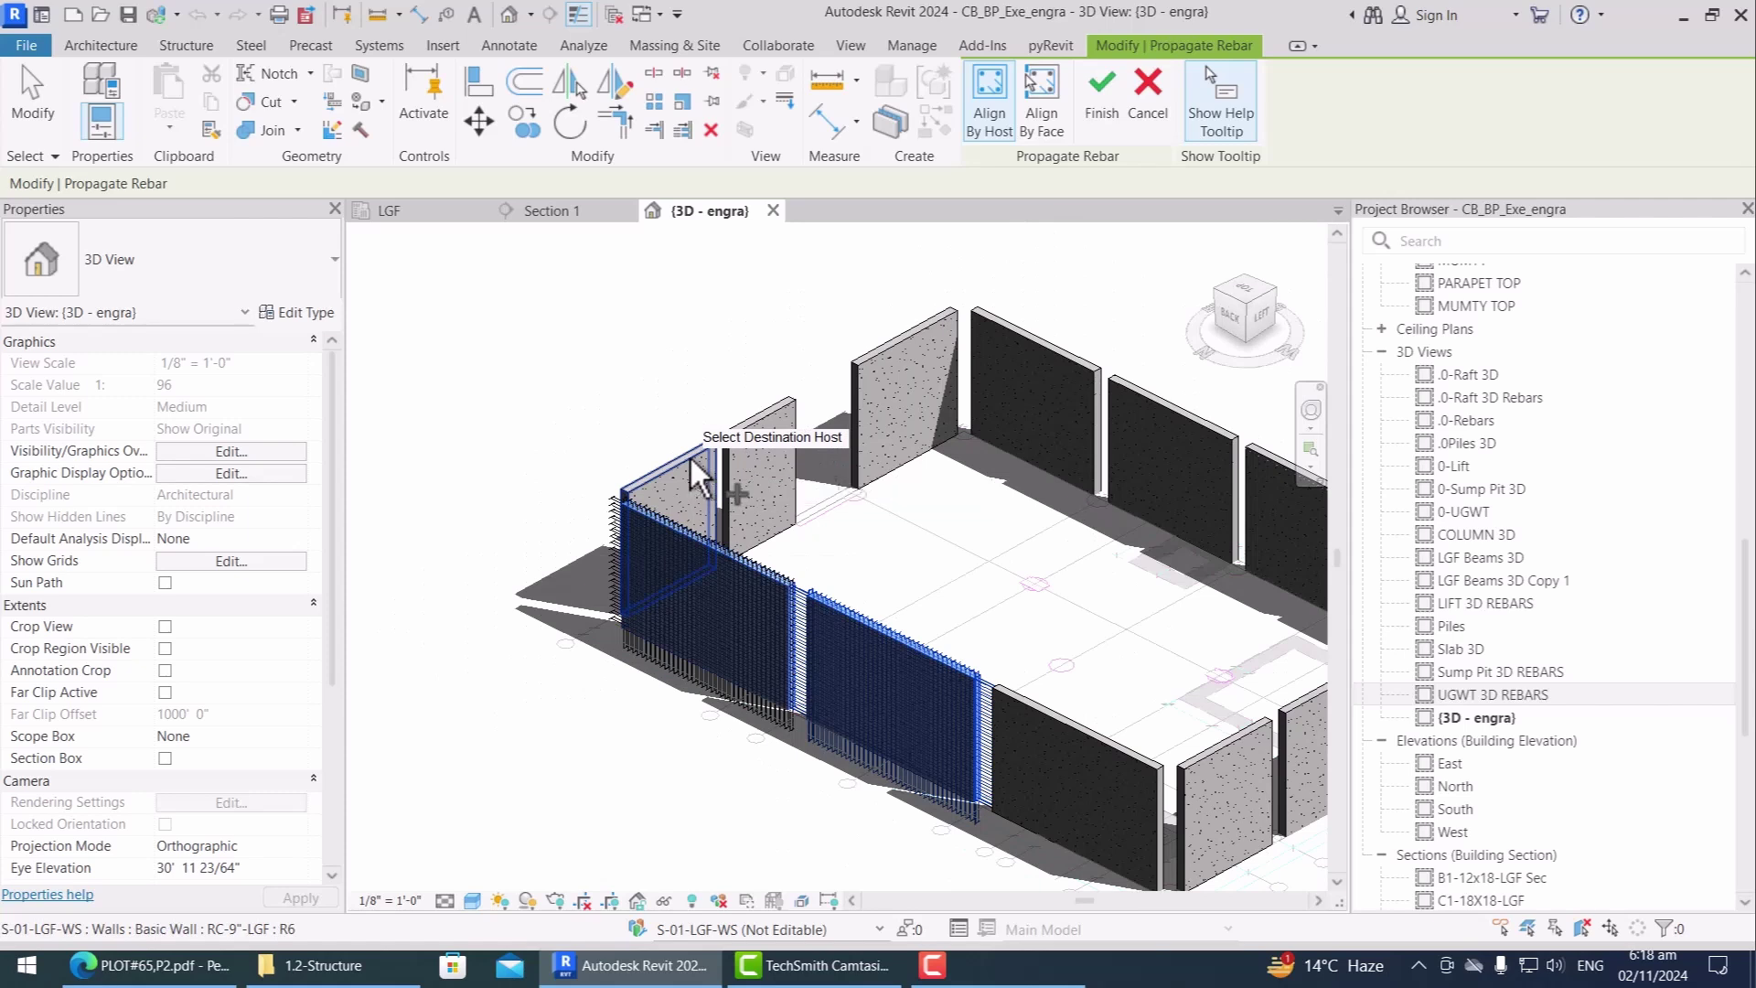
pyautogui.click(892, 344)
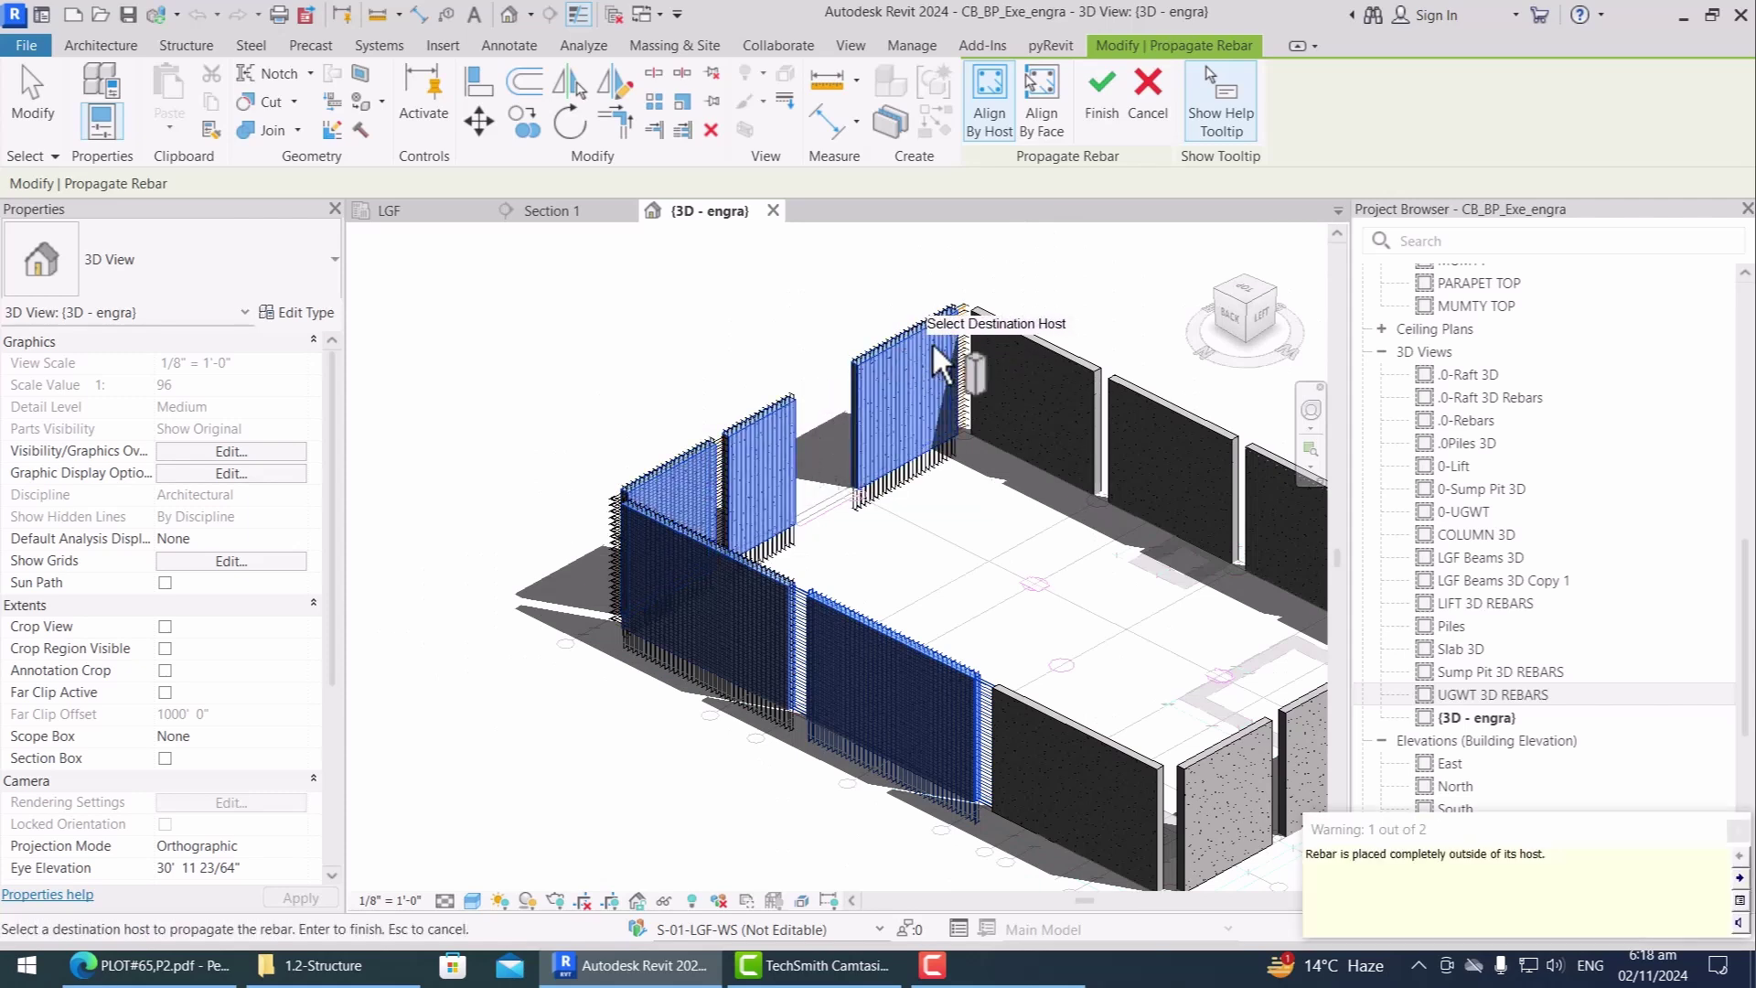
# Step: Propagate the selected rebar with Align By Host onto the four wall segments along the far long side of the building
pyautogui.click(1041, 344)
pyautogui.click(1167, 406)
pyautogui.scroll(-3, 1144, 440)
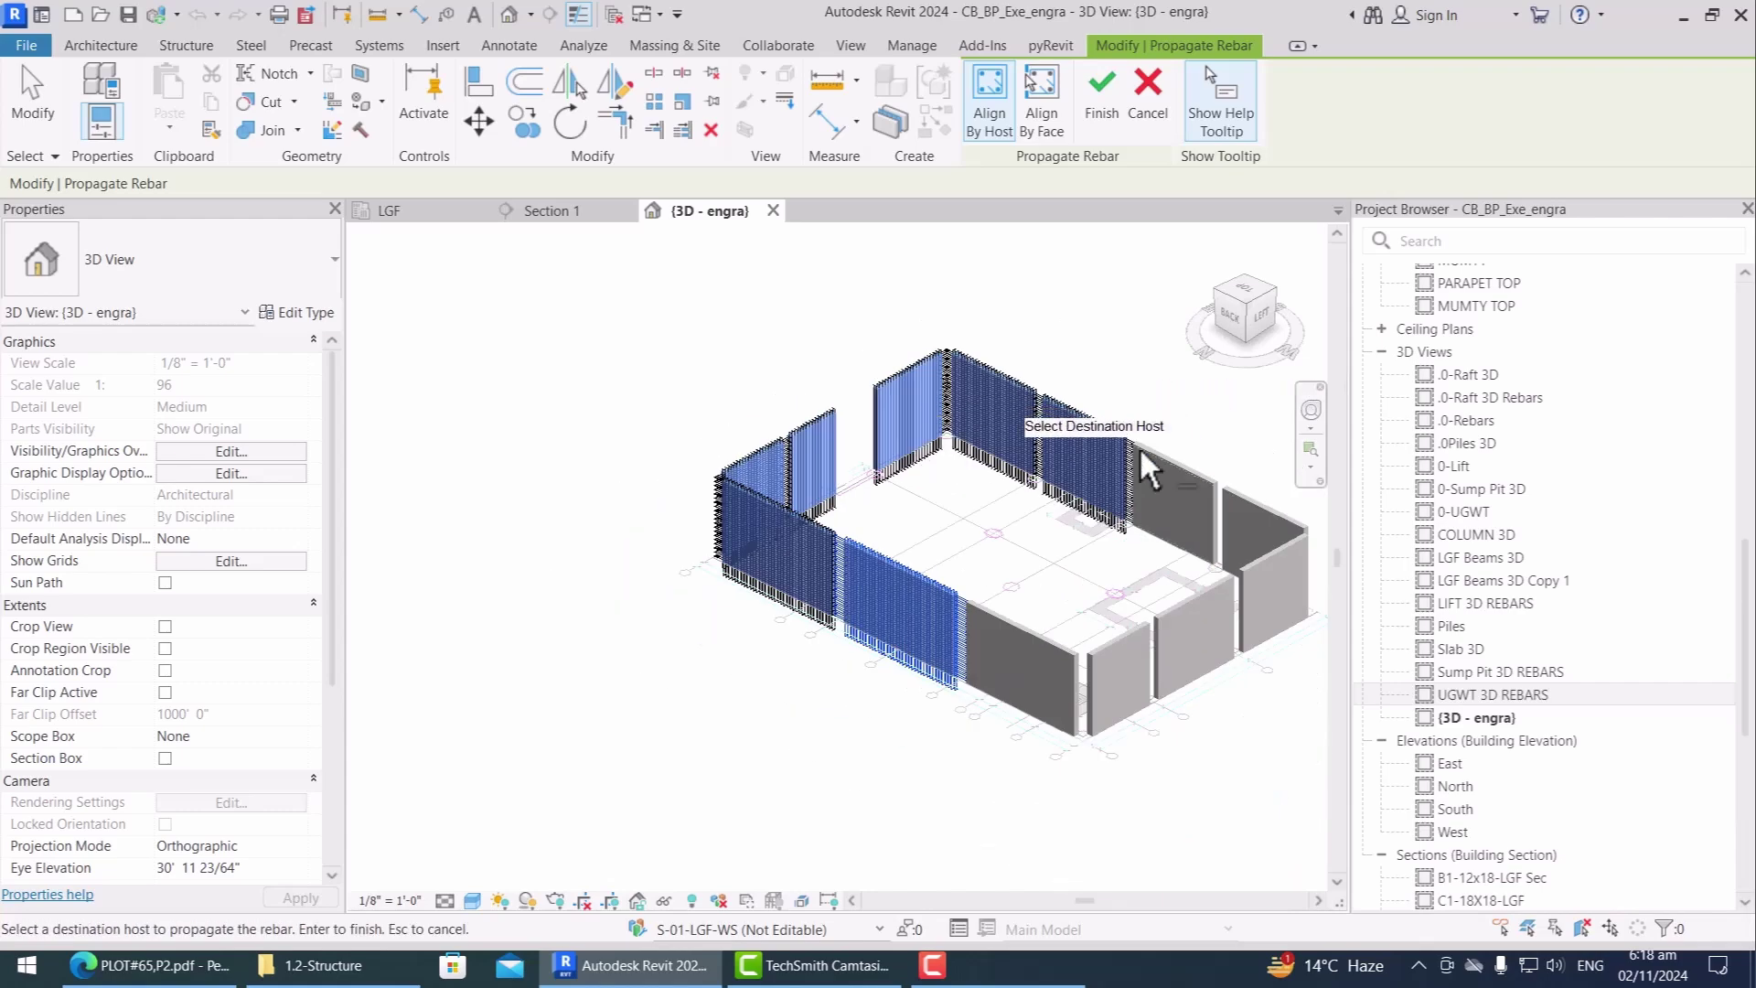
pyautogui.scroll(3, 1202, 497)
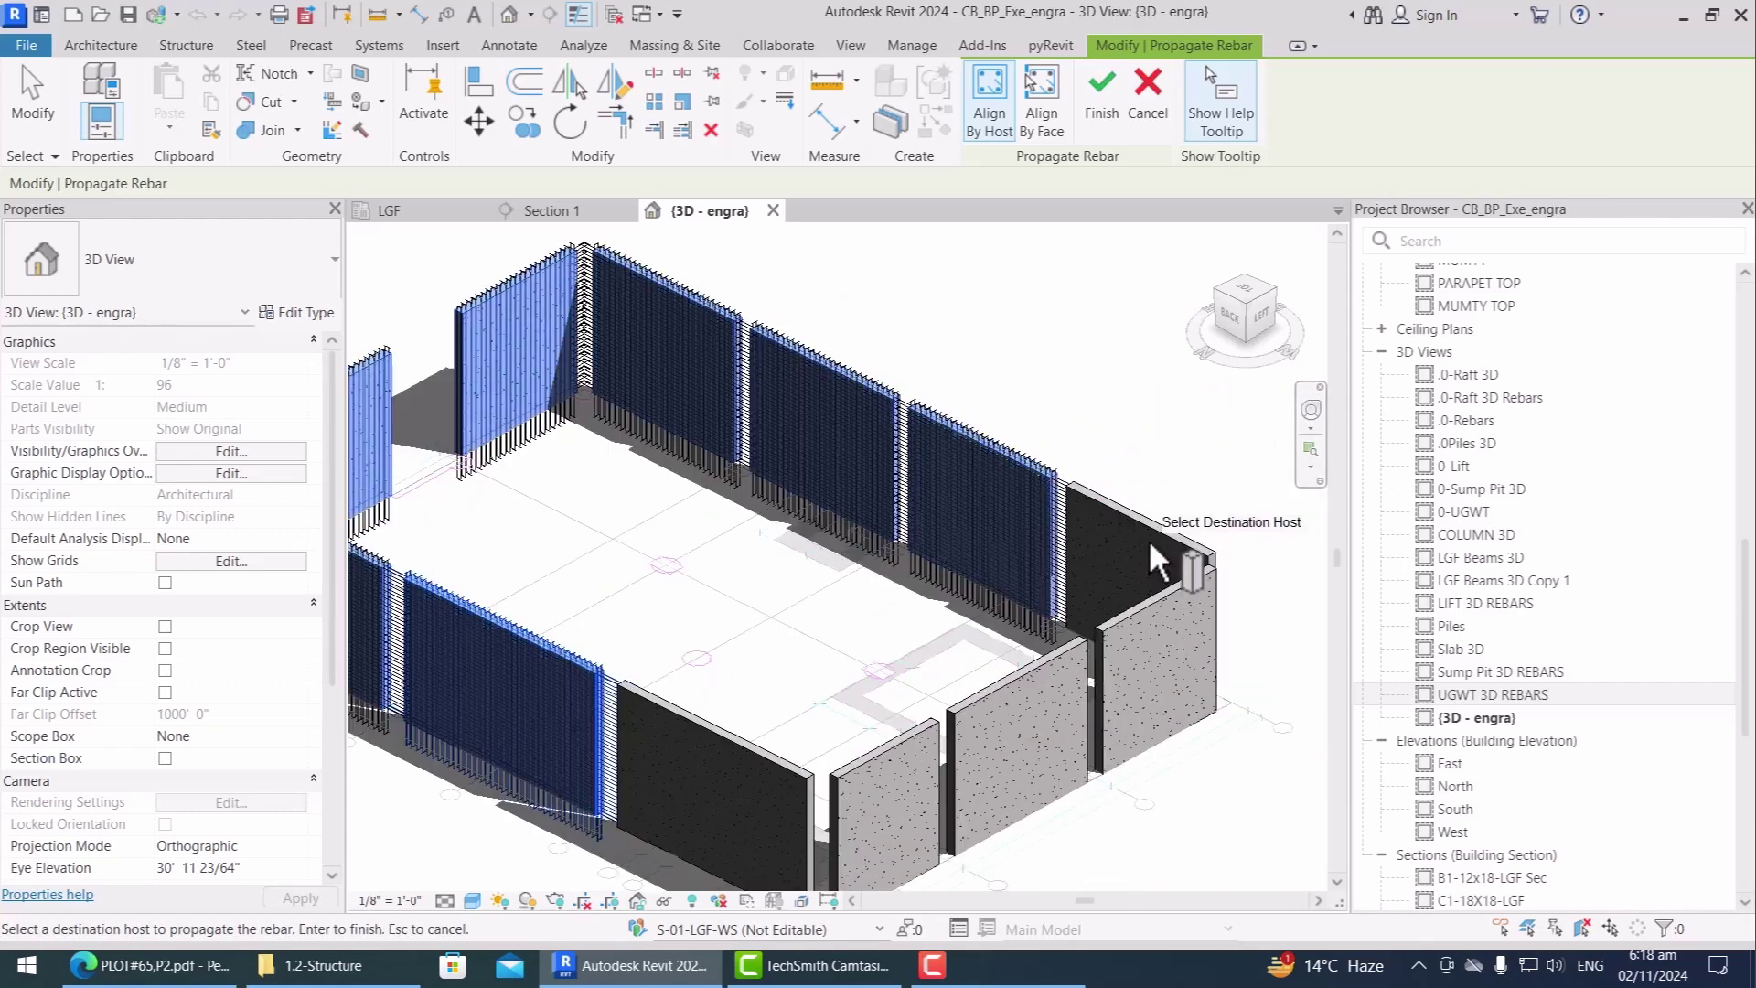
pyautogui.click(1175, 549)
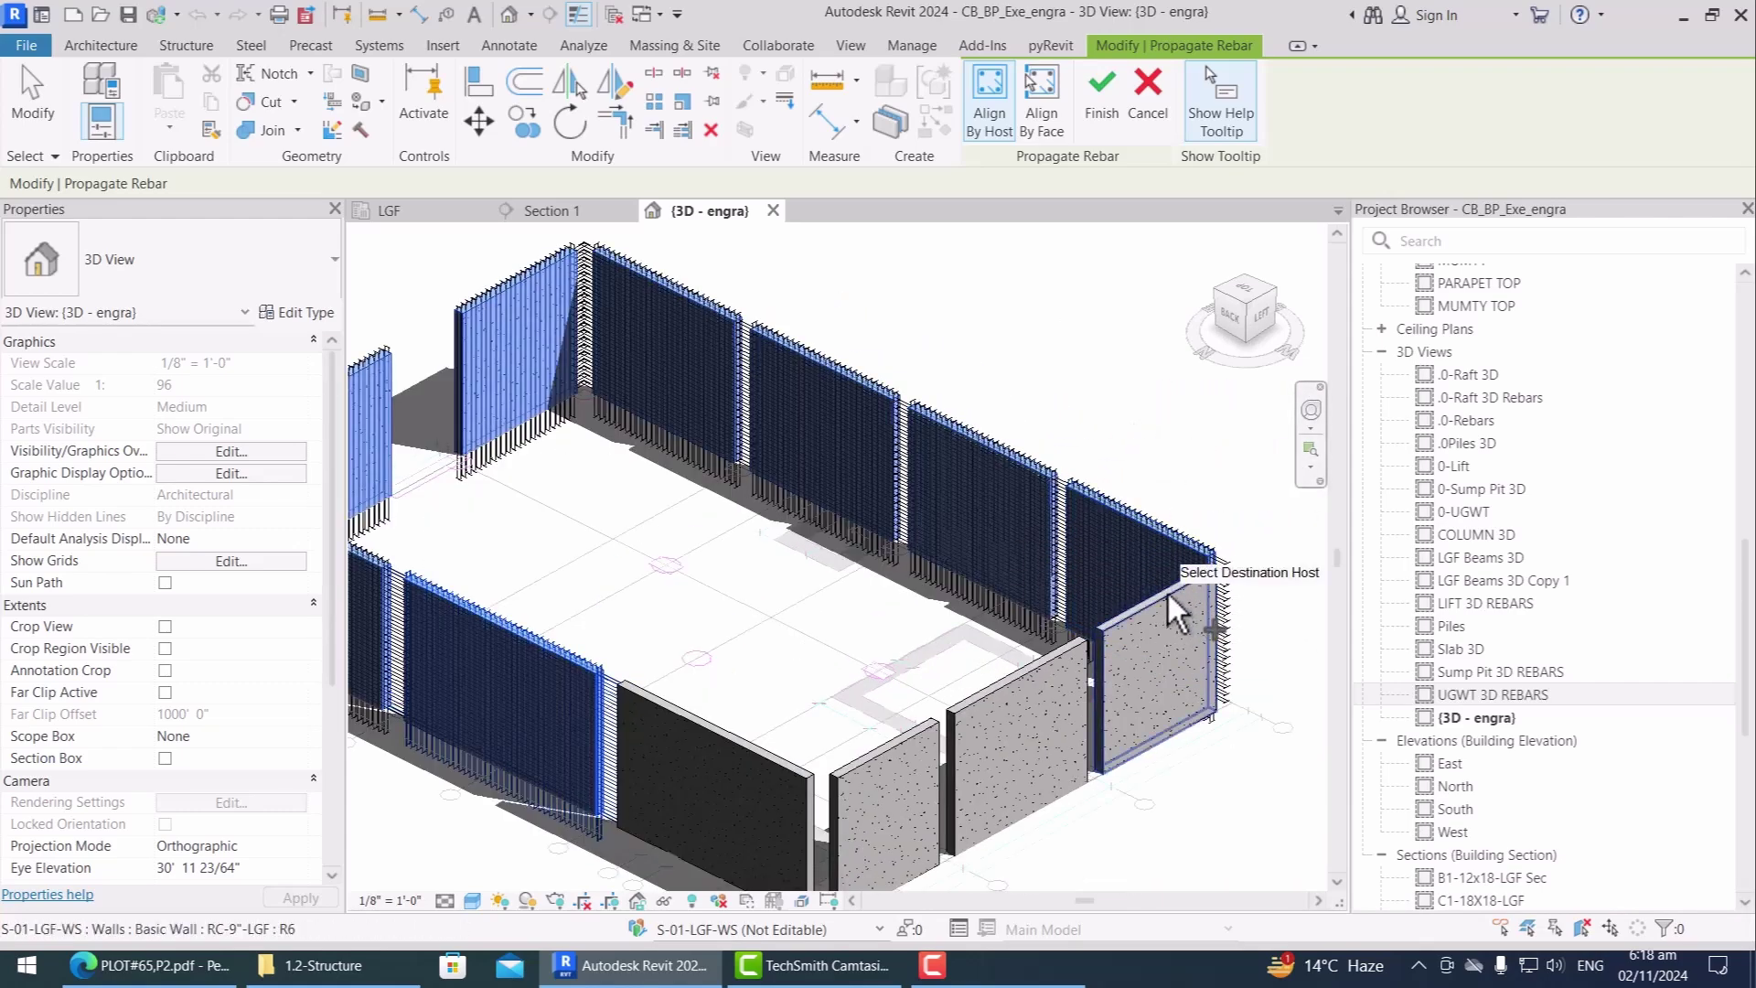
# Step: Propagate the rebar onto the three walls of the remaining short side and the last bare long-side wall, and finish the propagation
pyautogui.click(1167, 590)
pyautogui.click(959, 700)
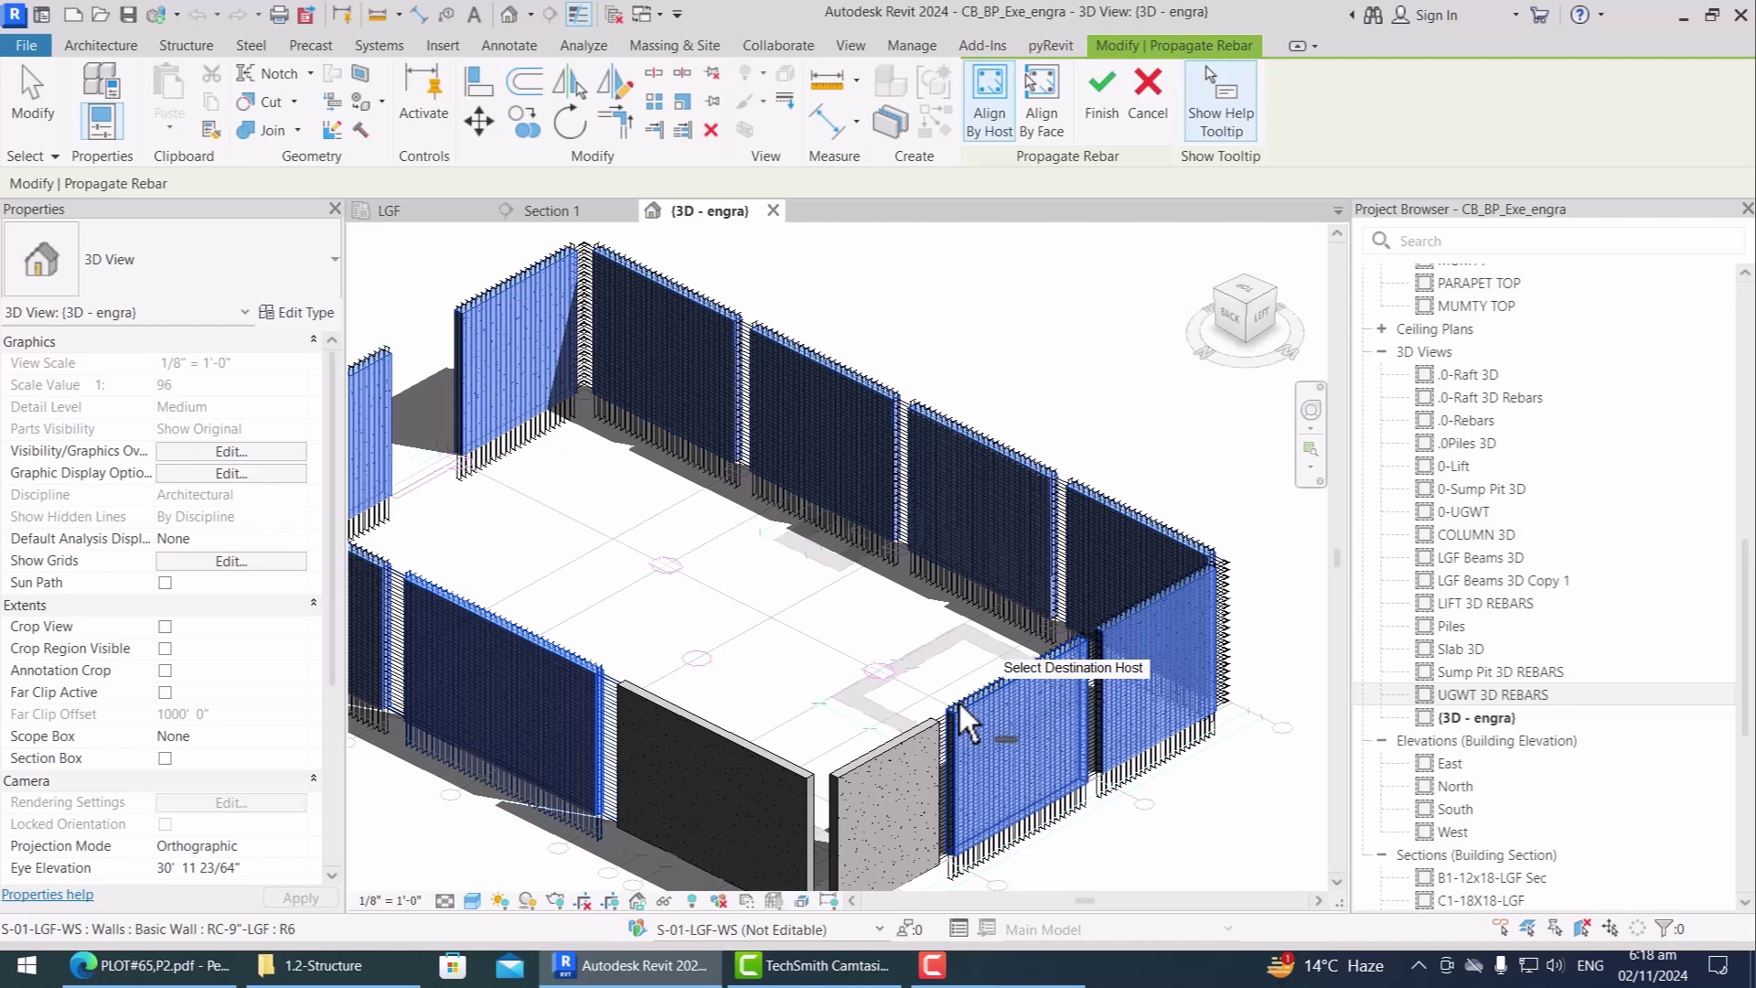
pyautogui.click(907, 741)
pyautogui.click(755, 748)
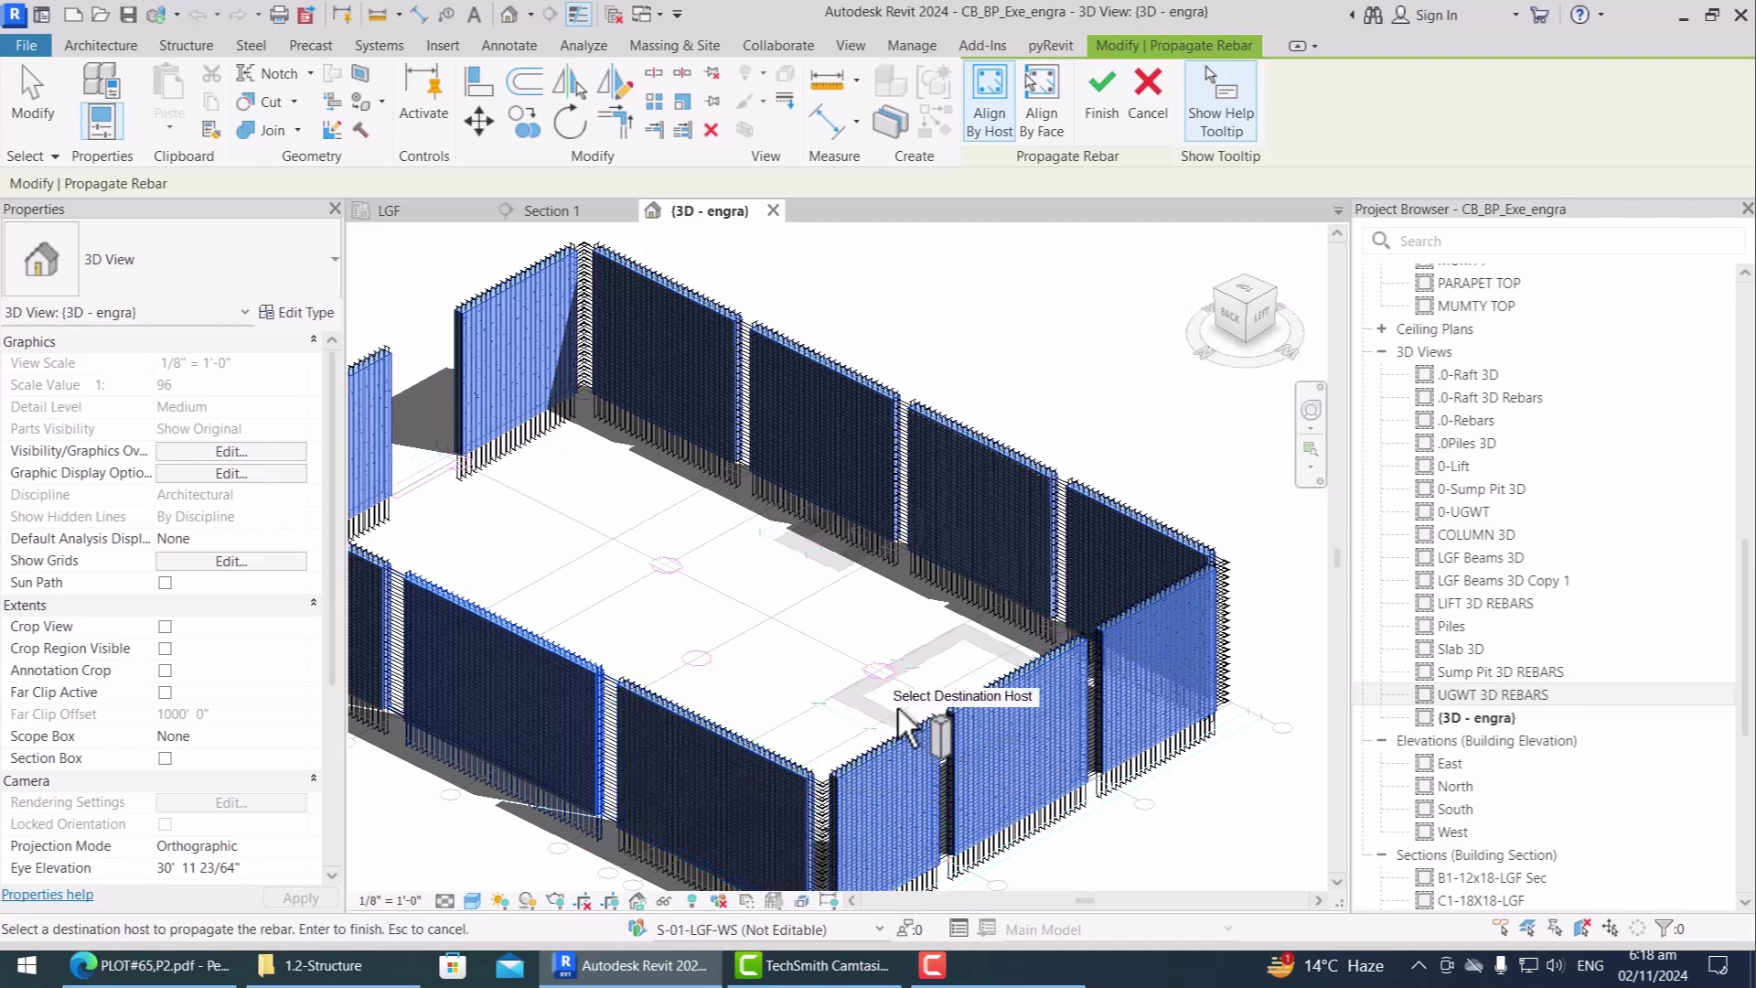
pyautogui.scroll(-3, 903, 709)
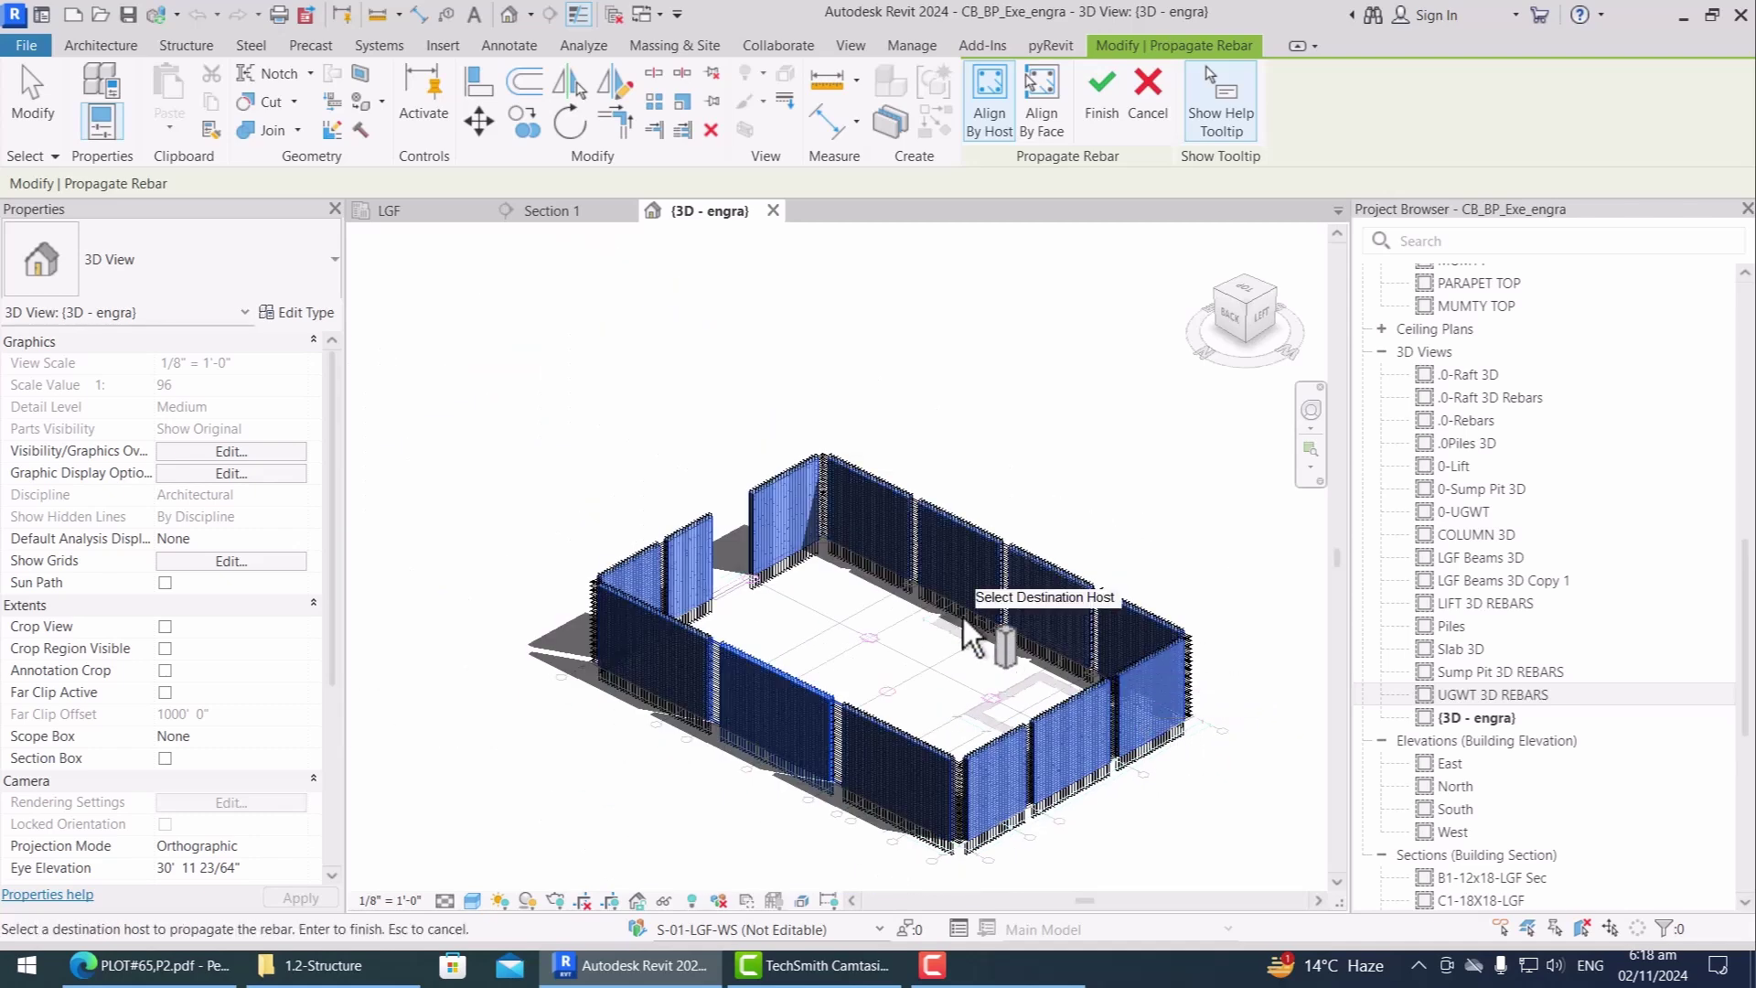
pyautogui.click(1102, 101)
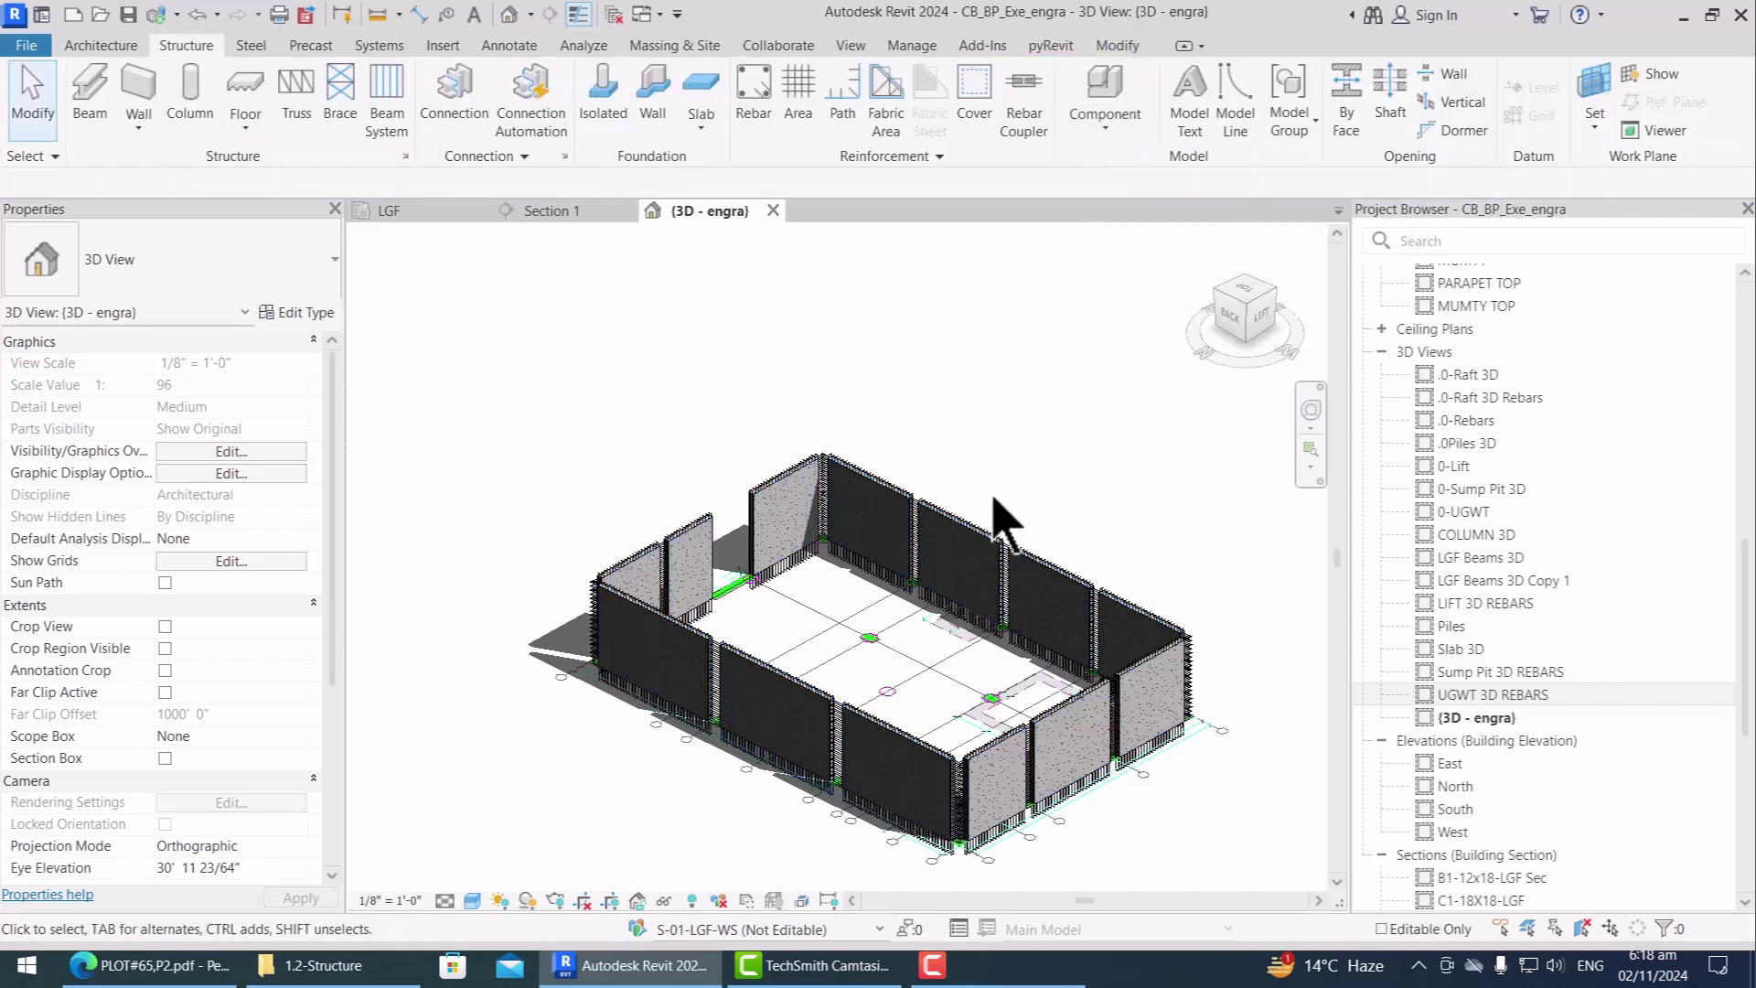
# Step: Set all hidden worksets from S-00-Levels and Grids to S-01-LGF-Slab to Show in the 3D view's visibility overrides
pyautogui.press('v')
pyautogui.press('g')
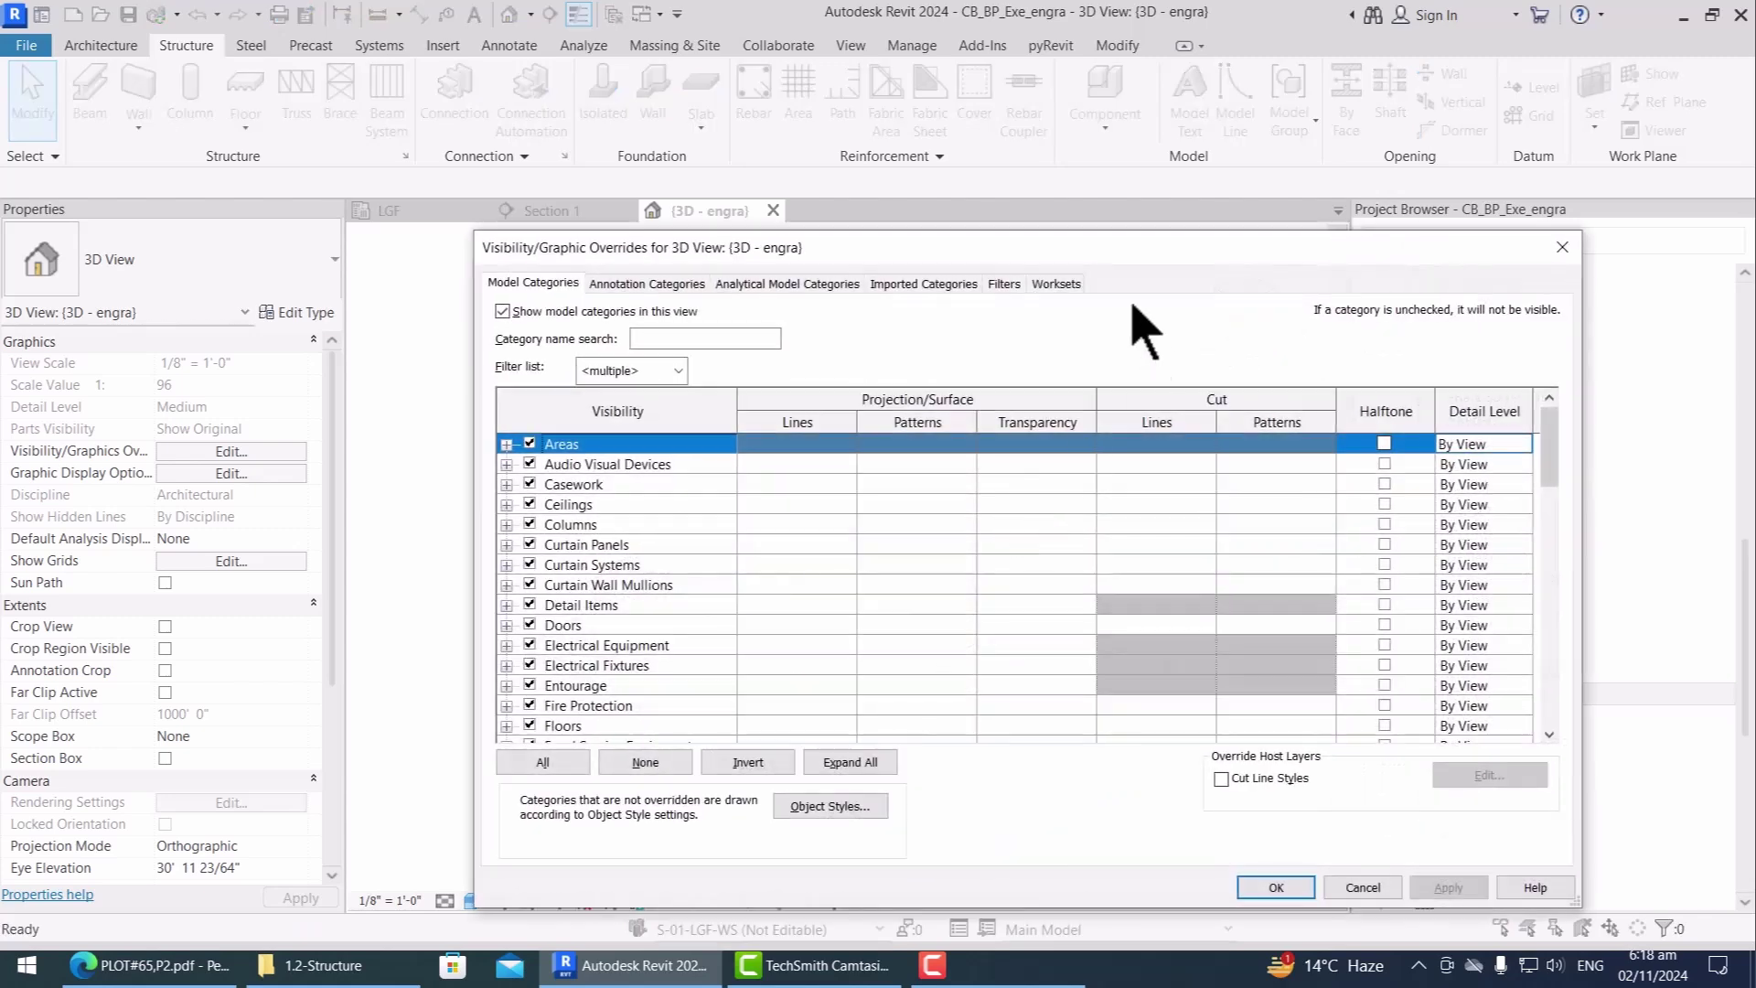
pyautogui.click(1057, 284)
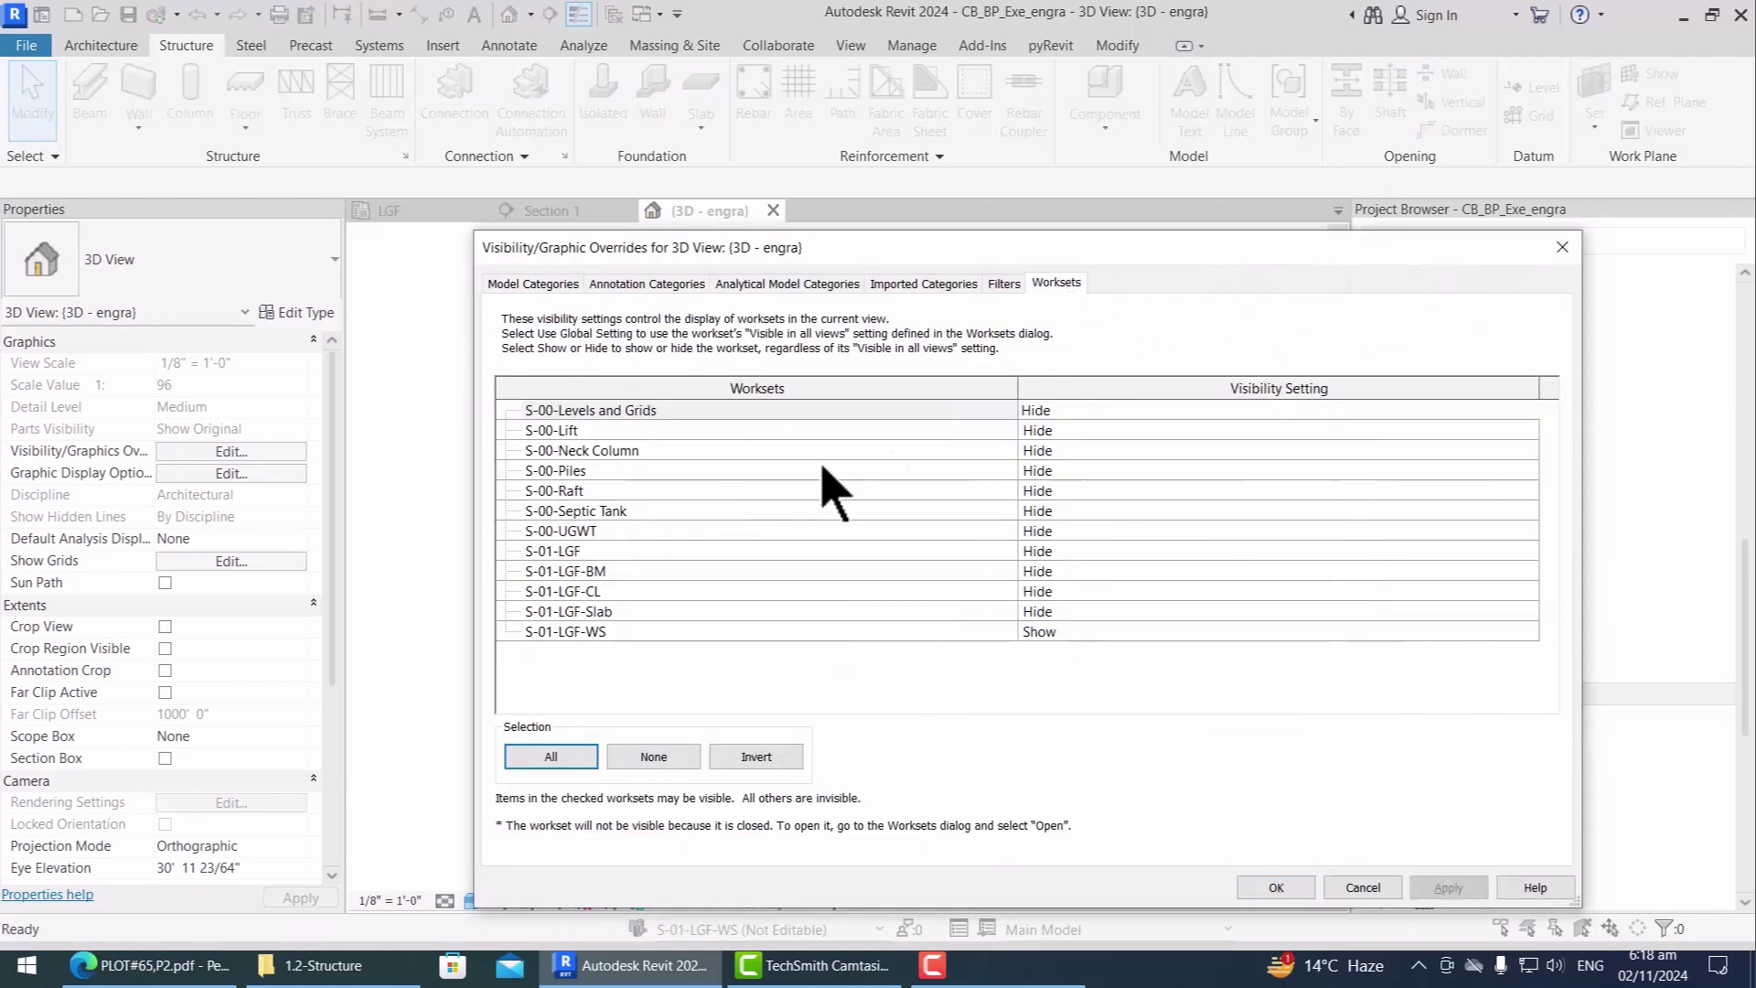
pyautogui.click(724, 412)
pyautogui.keyDown('shift'); pyautogui.click(659, 611); pyautogui.keyUp('shift')
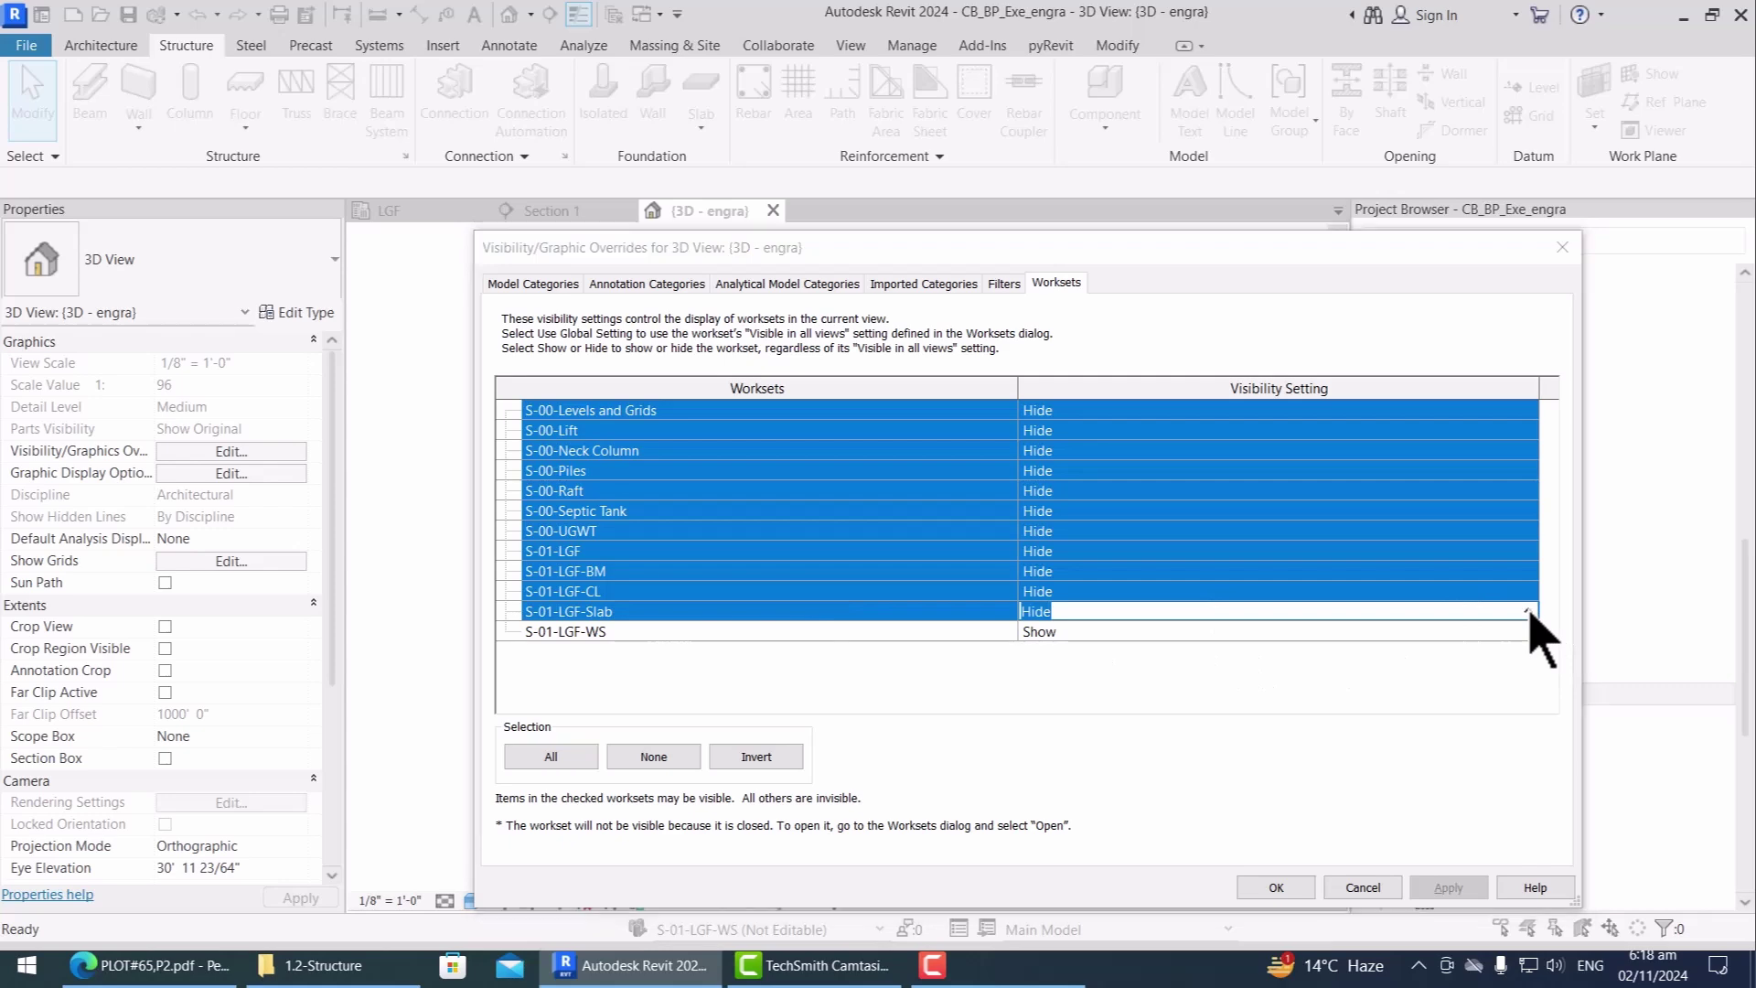
pyautogui.click(1528, 611)
pyautogui.click(1134, 633)
pyautogui.click(1448, 888)
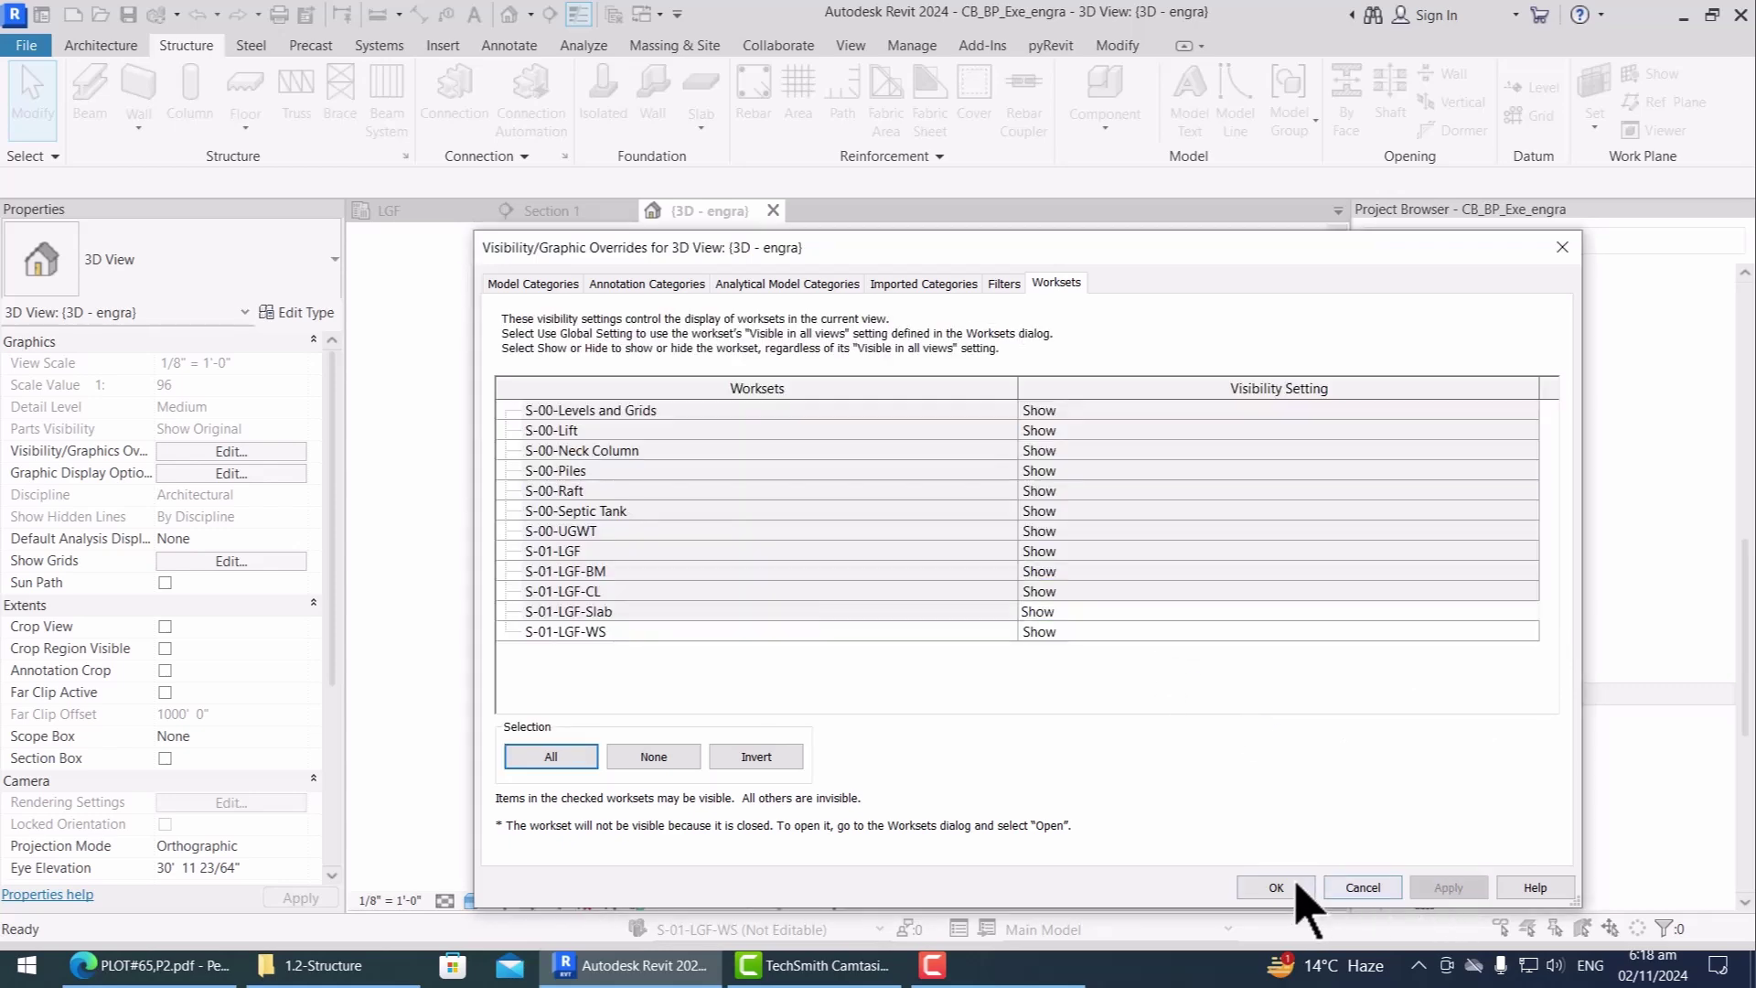
pyautogui.click(1276, 887)
pyautogui.scroll(-3, 892, 448)
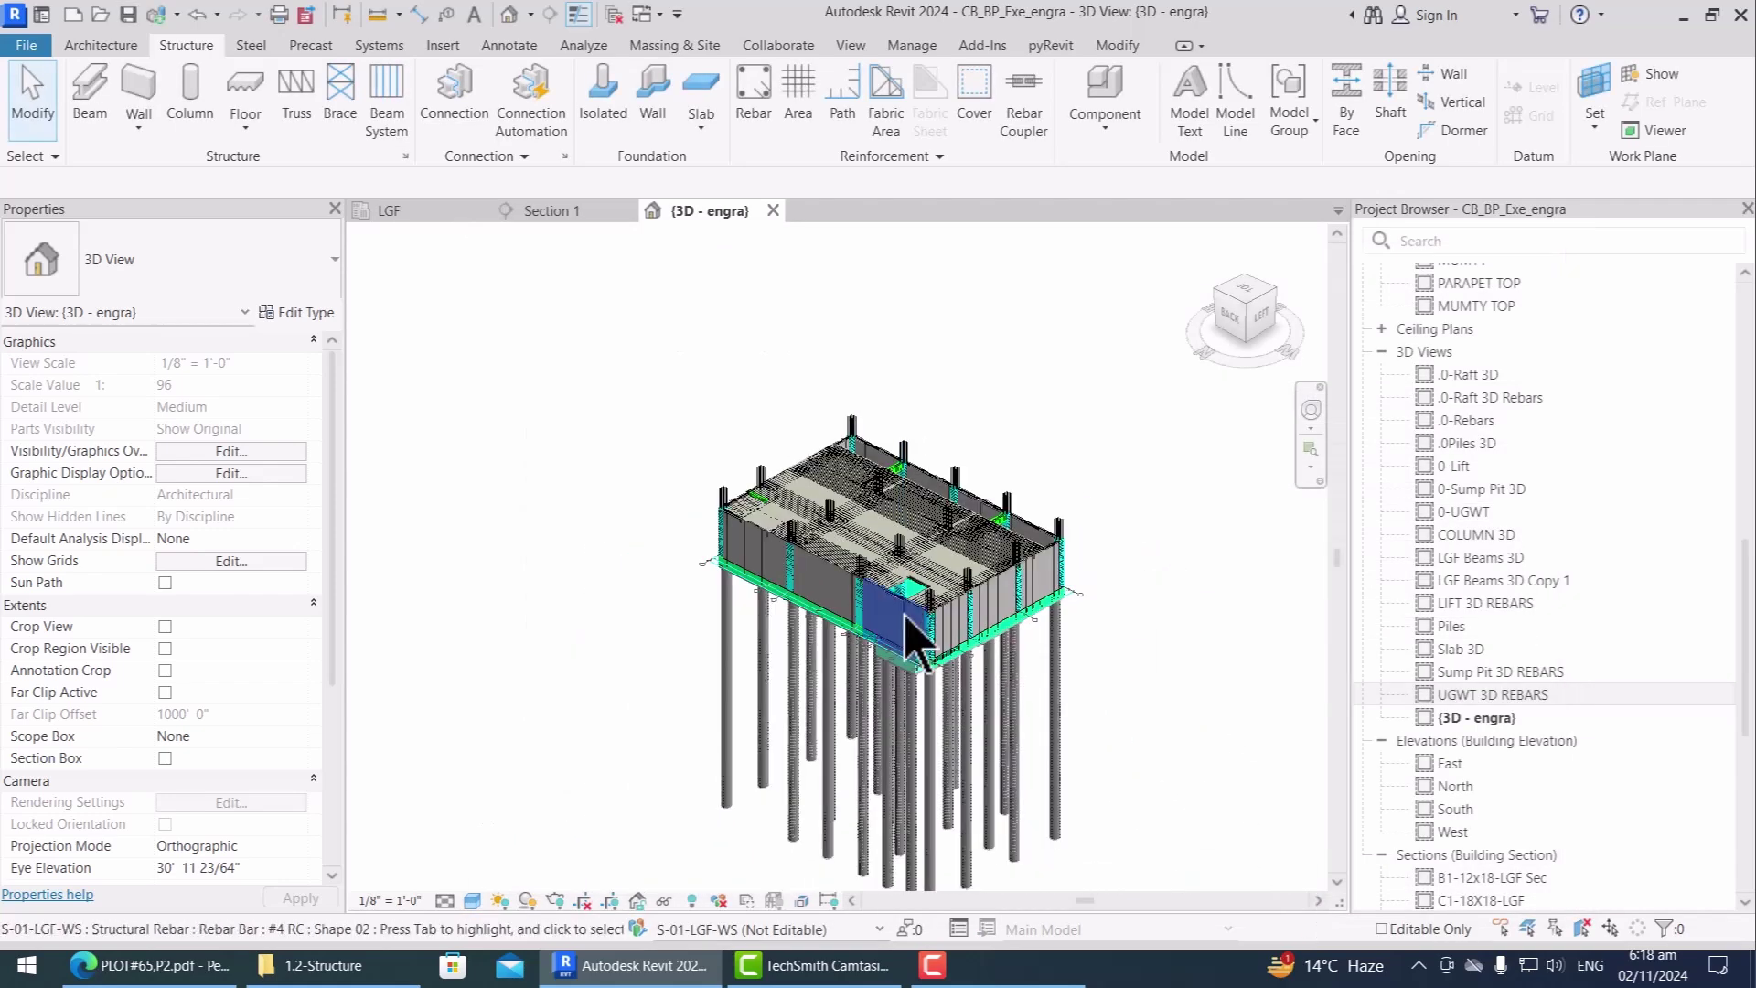
# Step: Select the whole chain of RC-9"-LGF perimeter walls and override their surface transparency to 40 in this view
pyautogui.scroll(3, 904, 624)
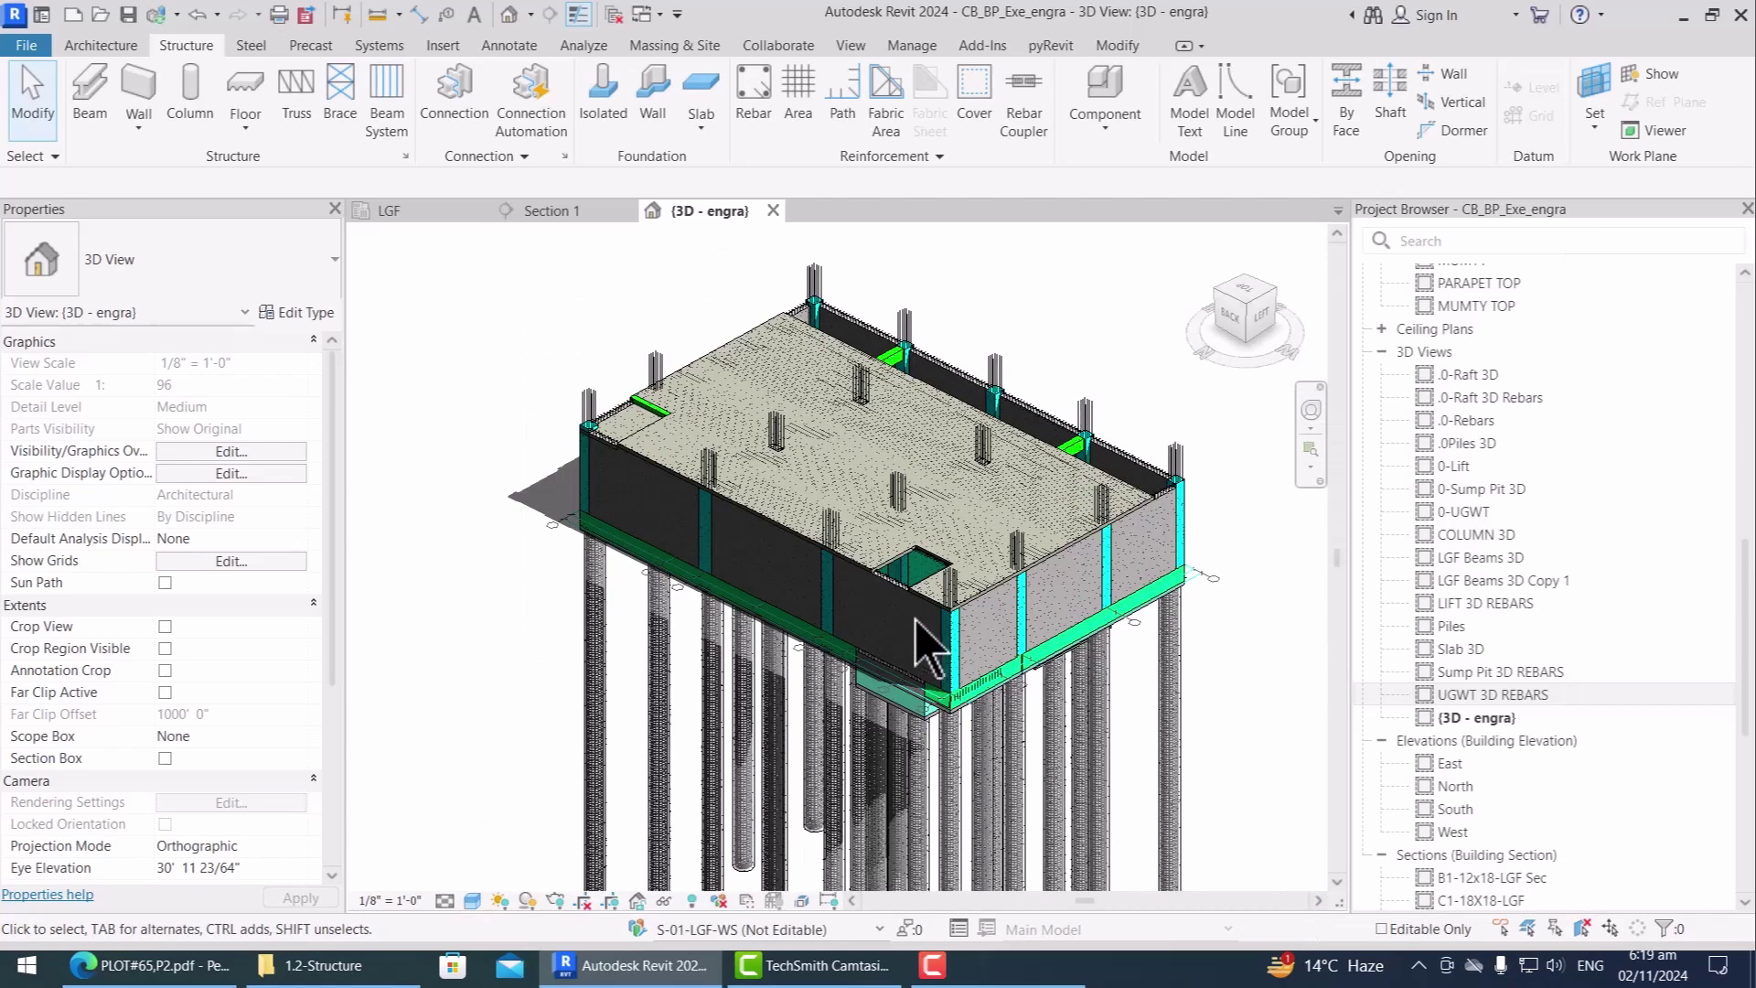
pyautogui.scroll(3, 956, 641)
pyautogui.click(1120, 654)
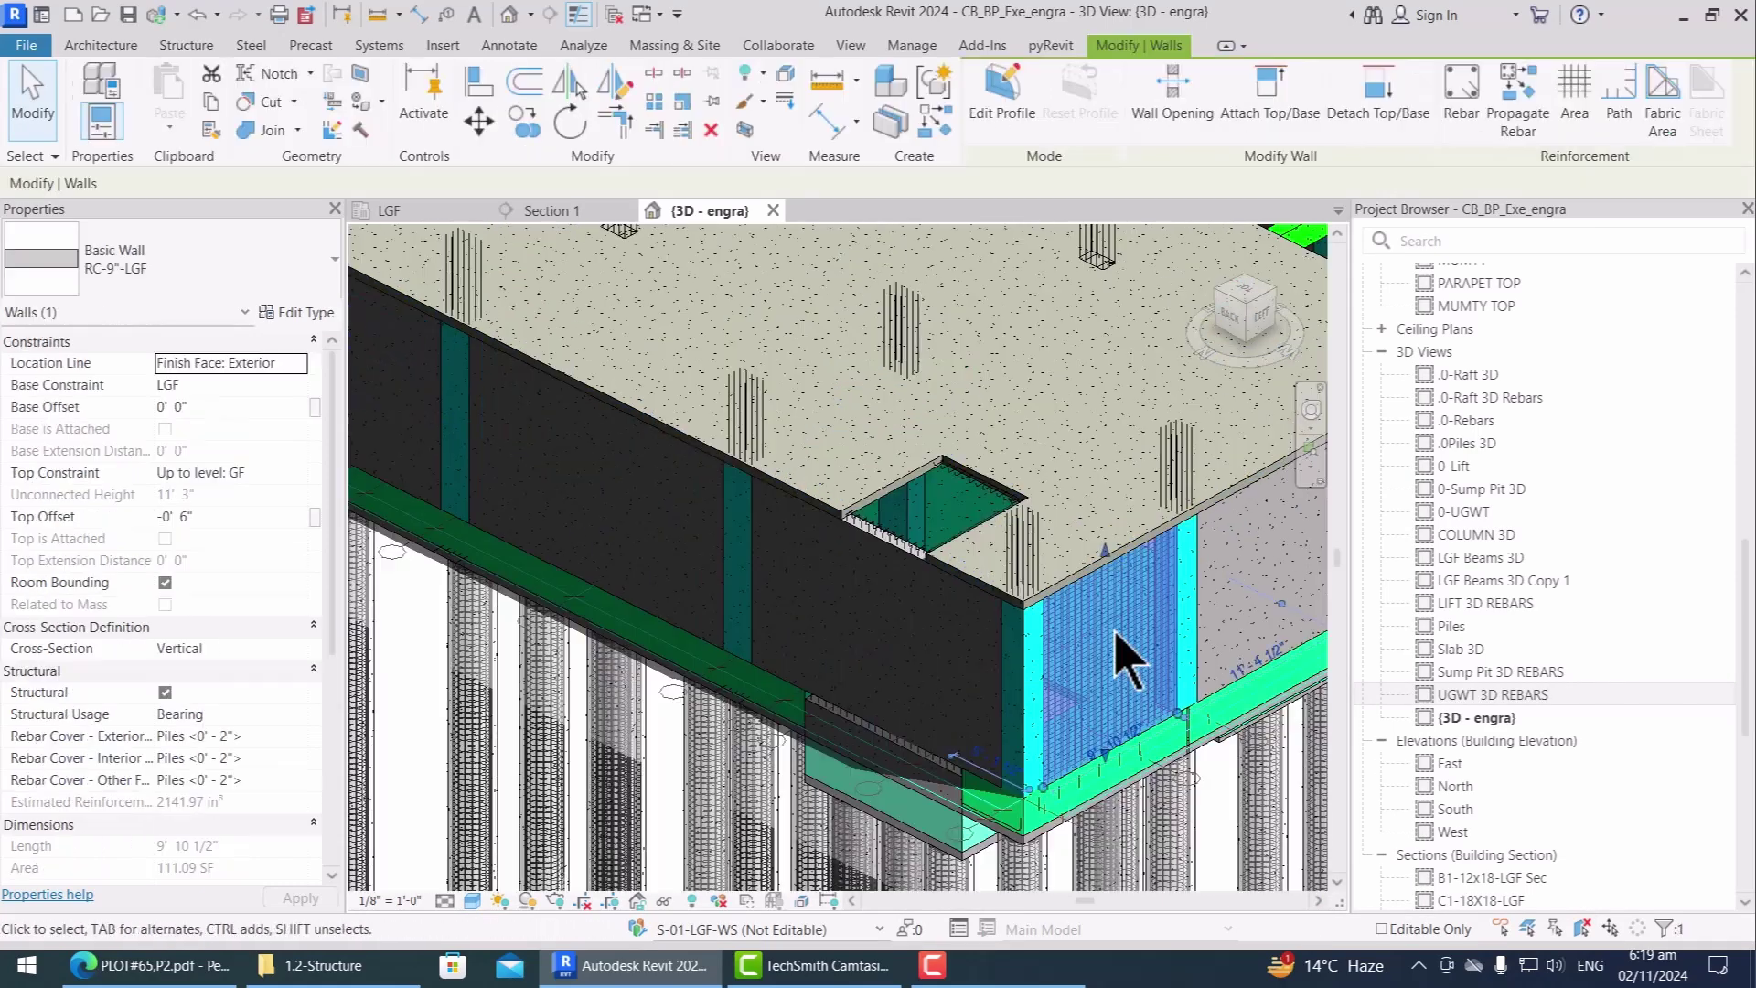
pyautogui.press('Tab')
pyautogui.click(1125, 657)
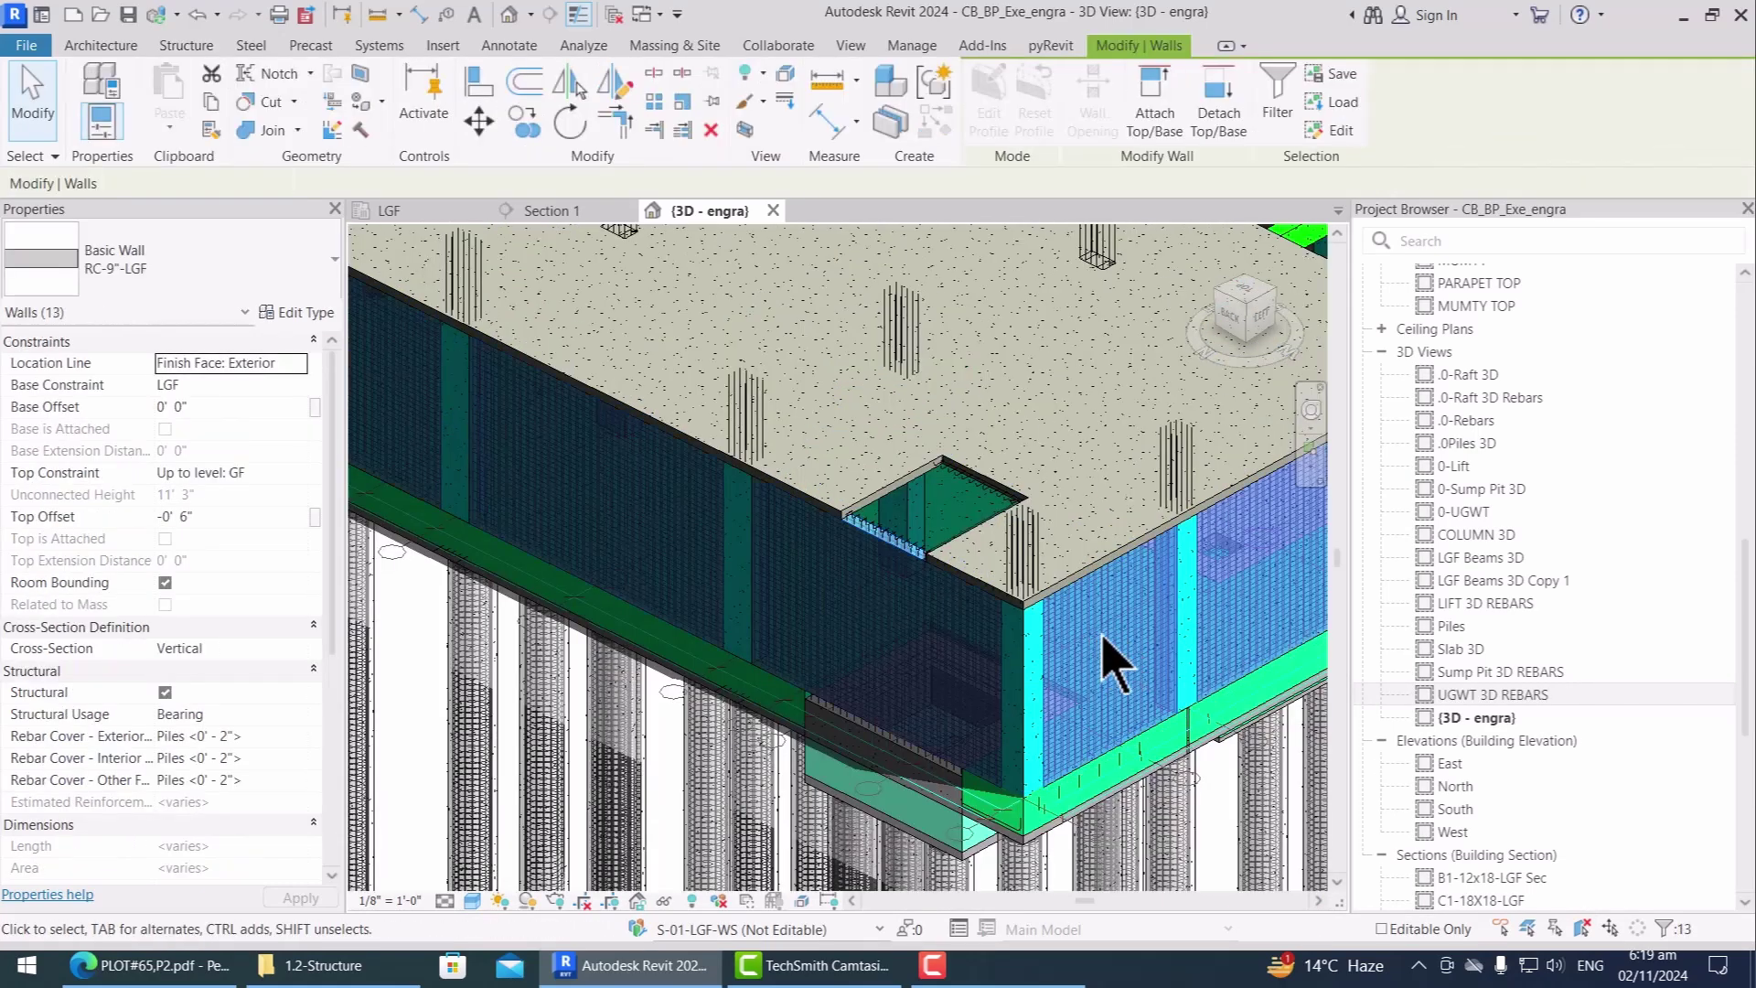
pyautogui.rightClick(1114, 658)
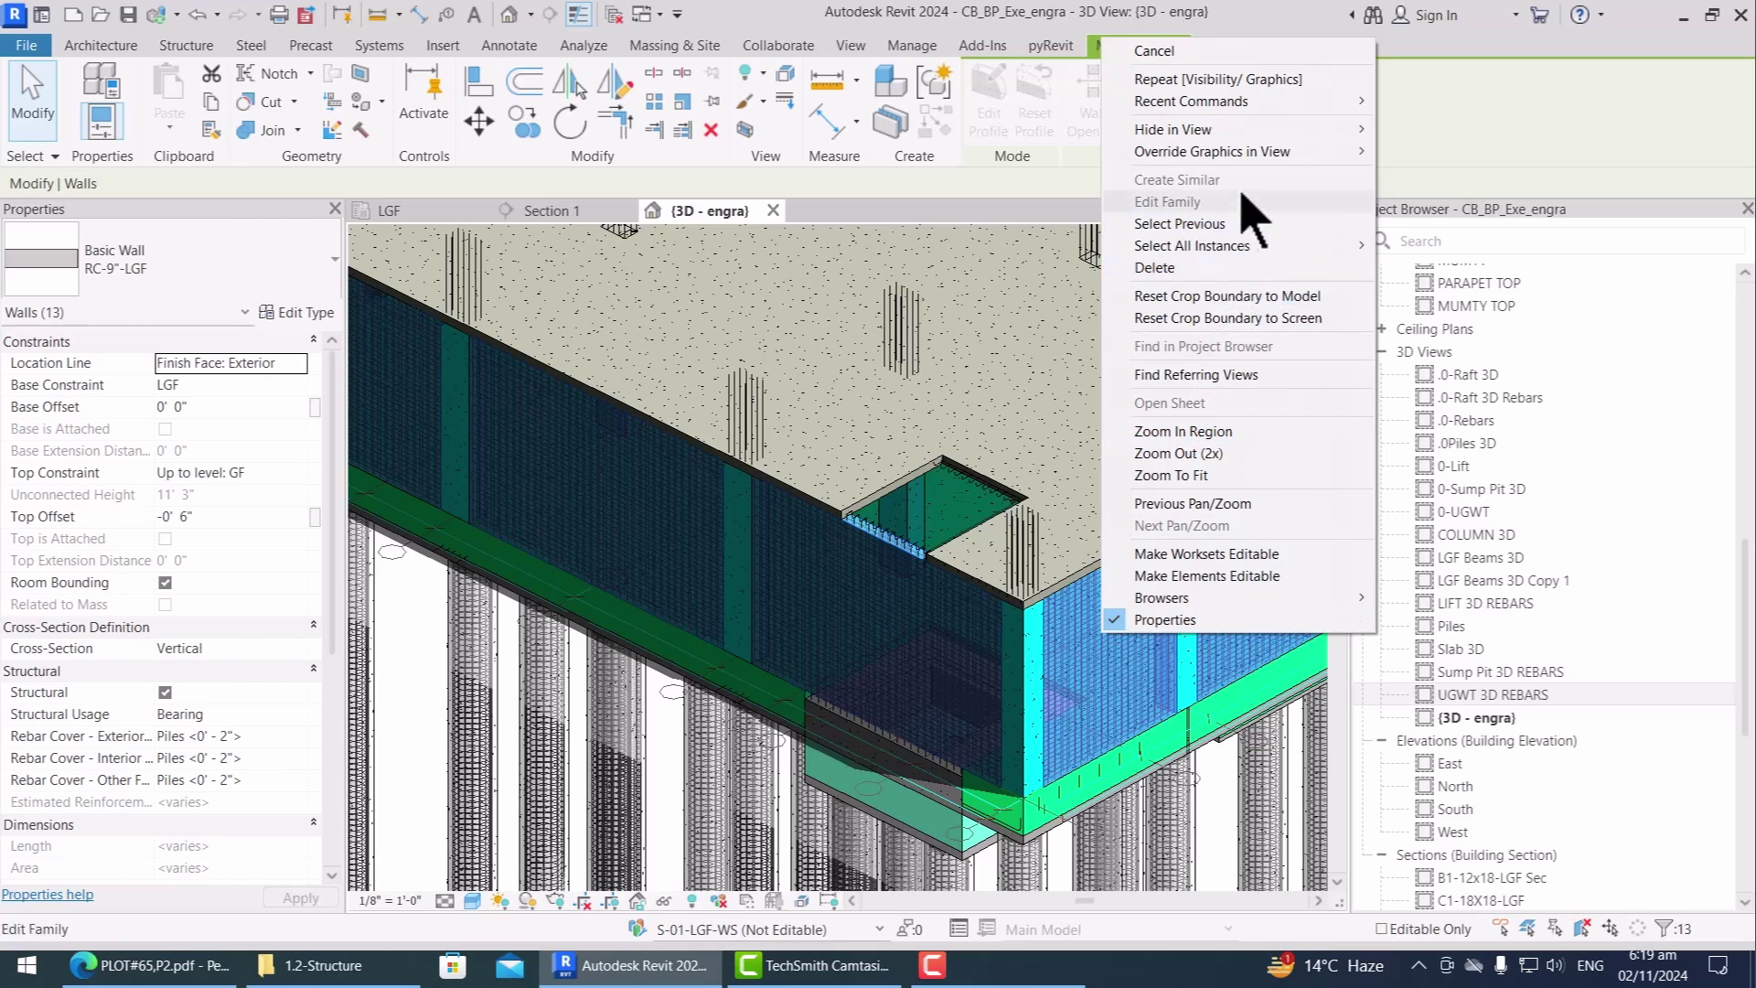
pyautogui.moveTo(1260, 155)
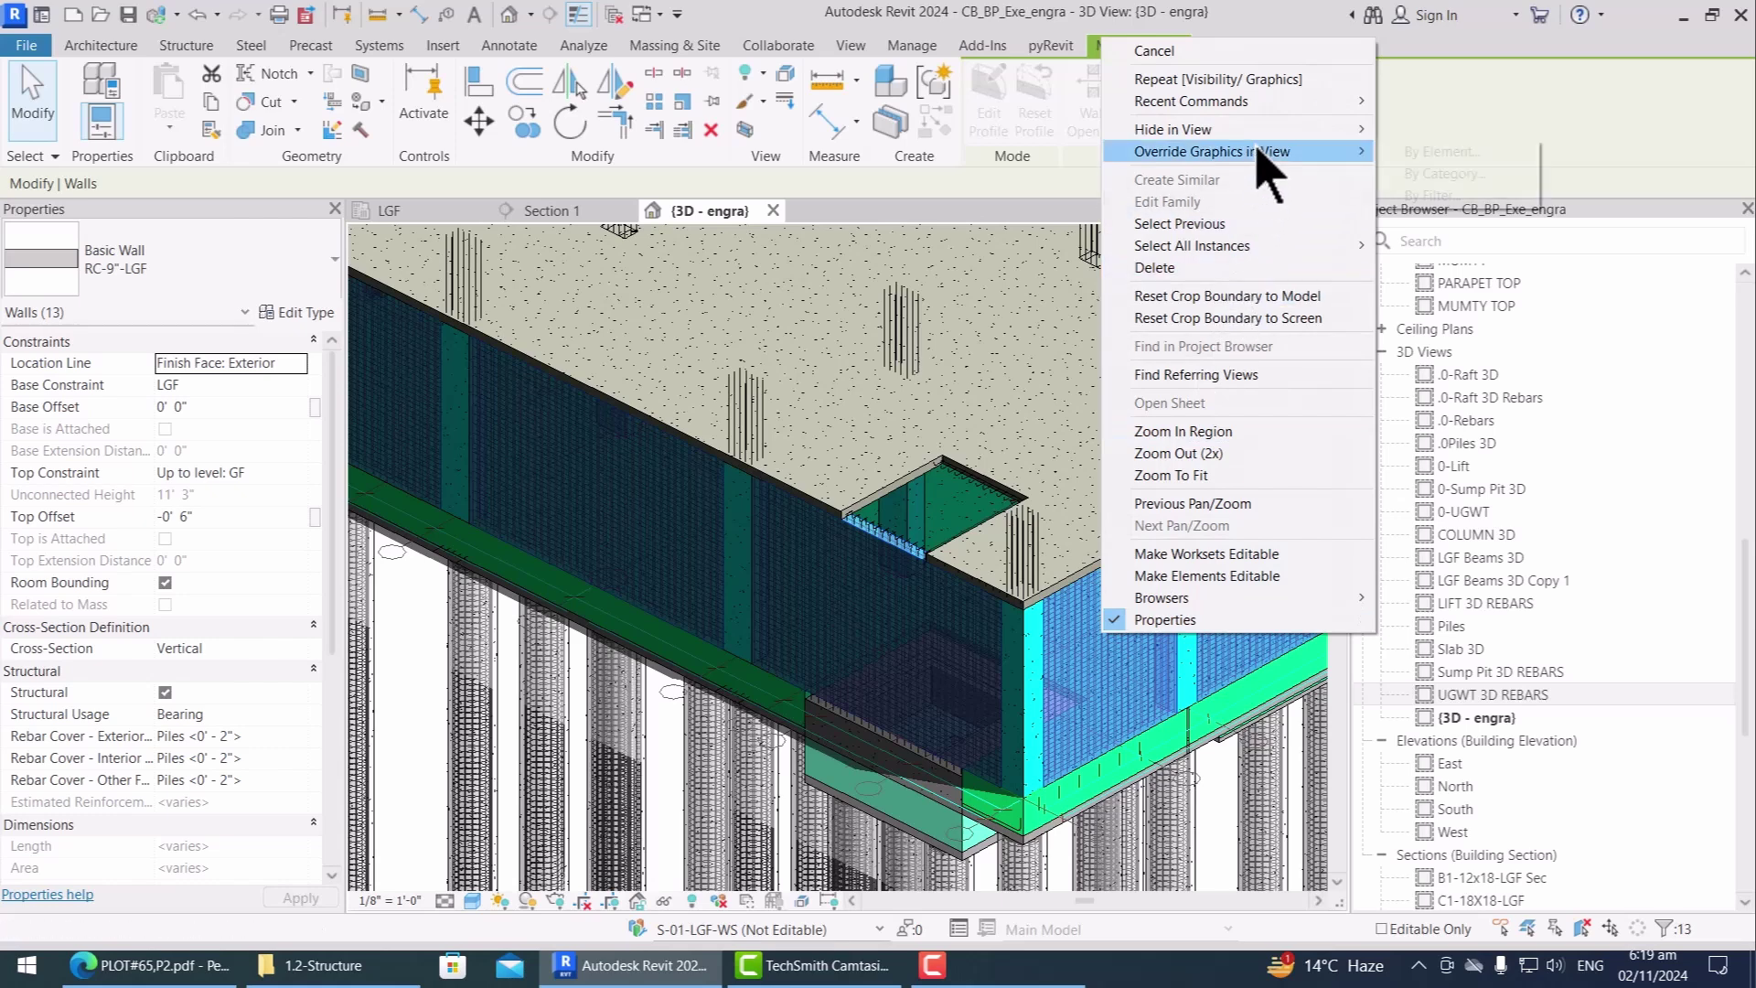
pyautogui.click(1407, 152)
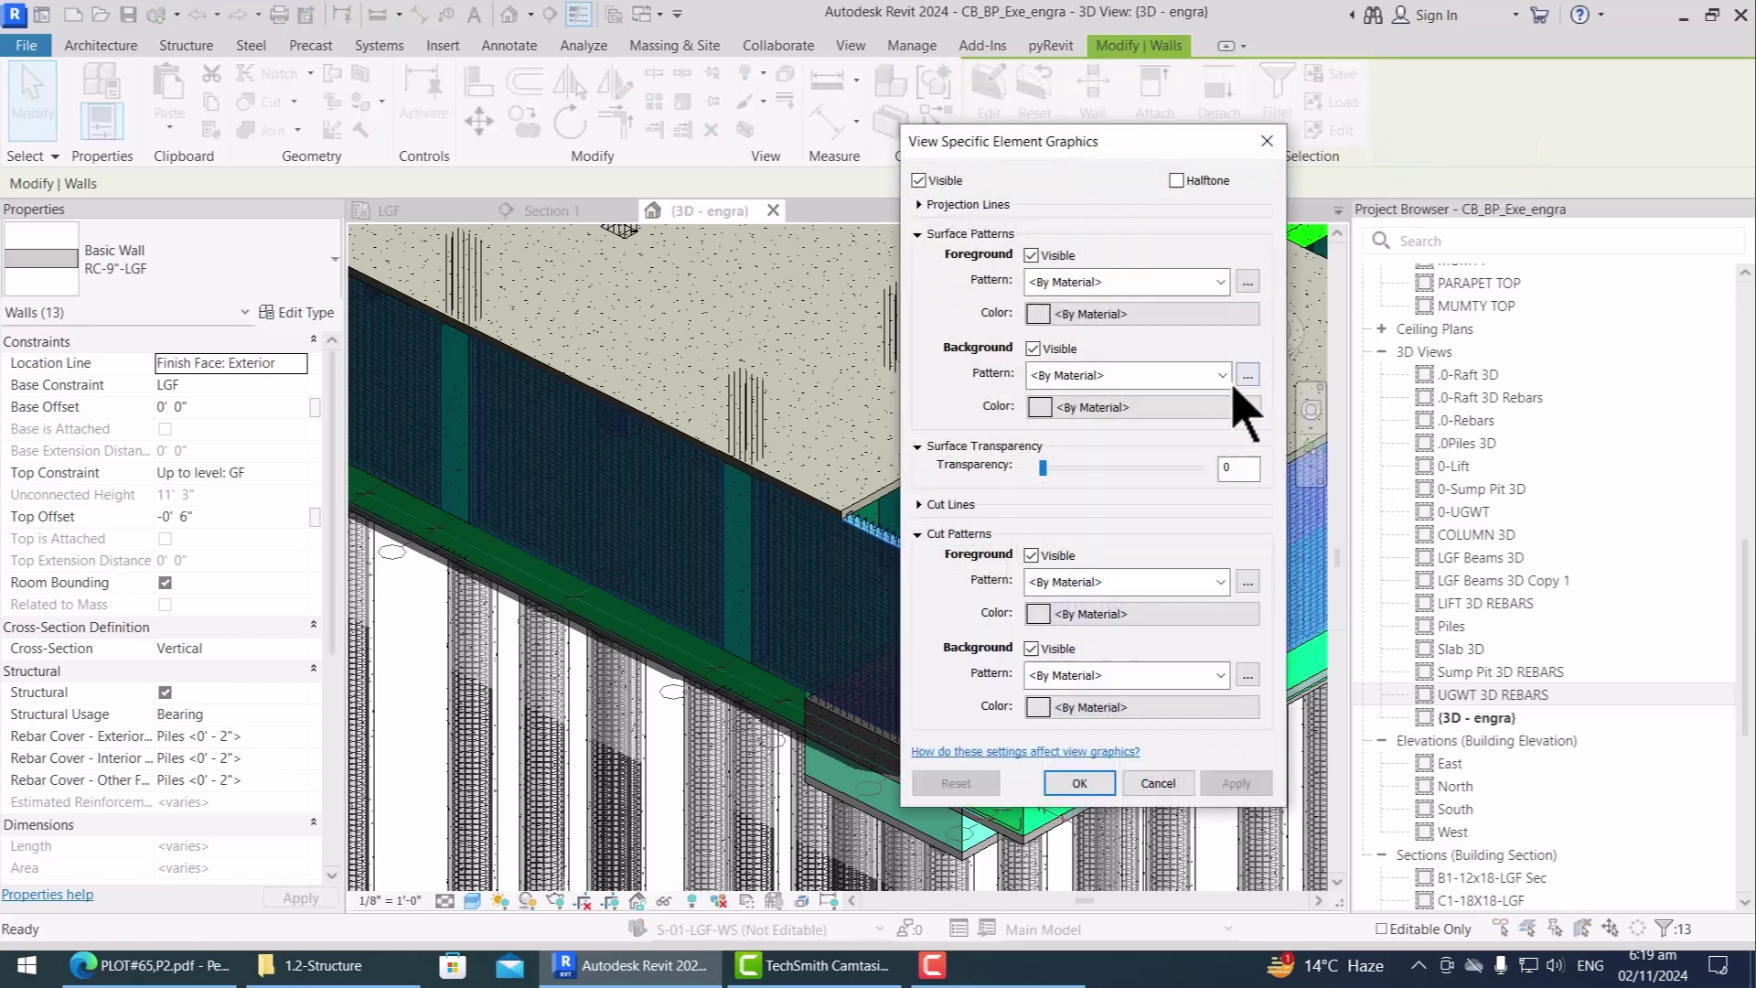
pyautogui.click(1100, 468)
pyautogui.click(1226, 784)
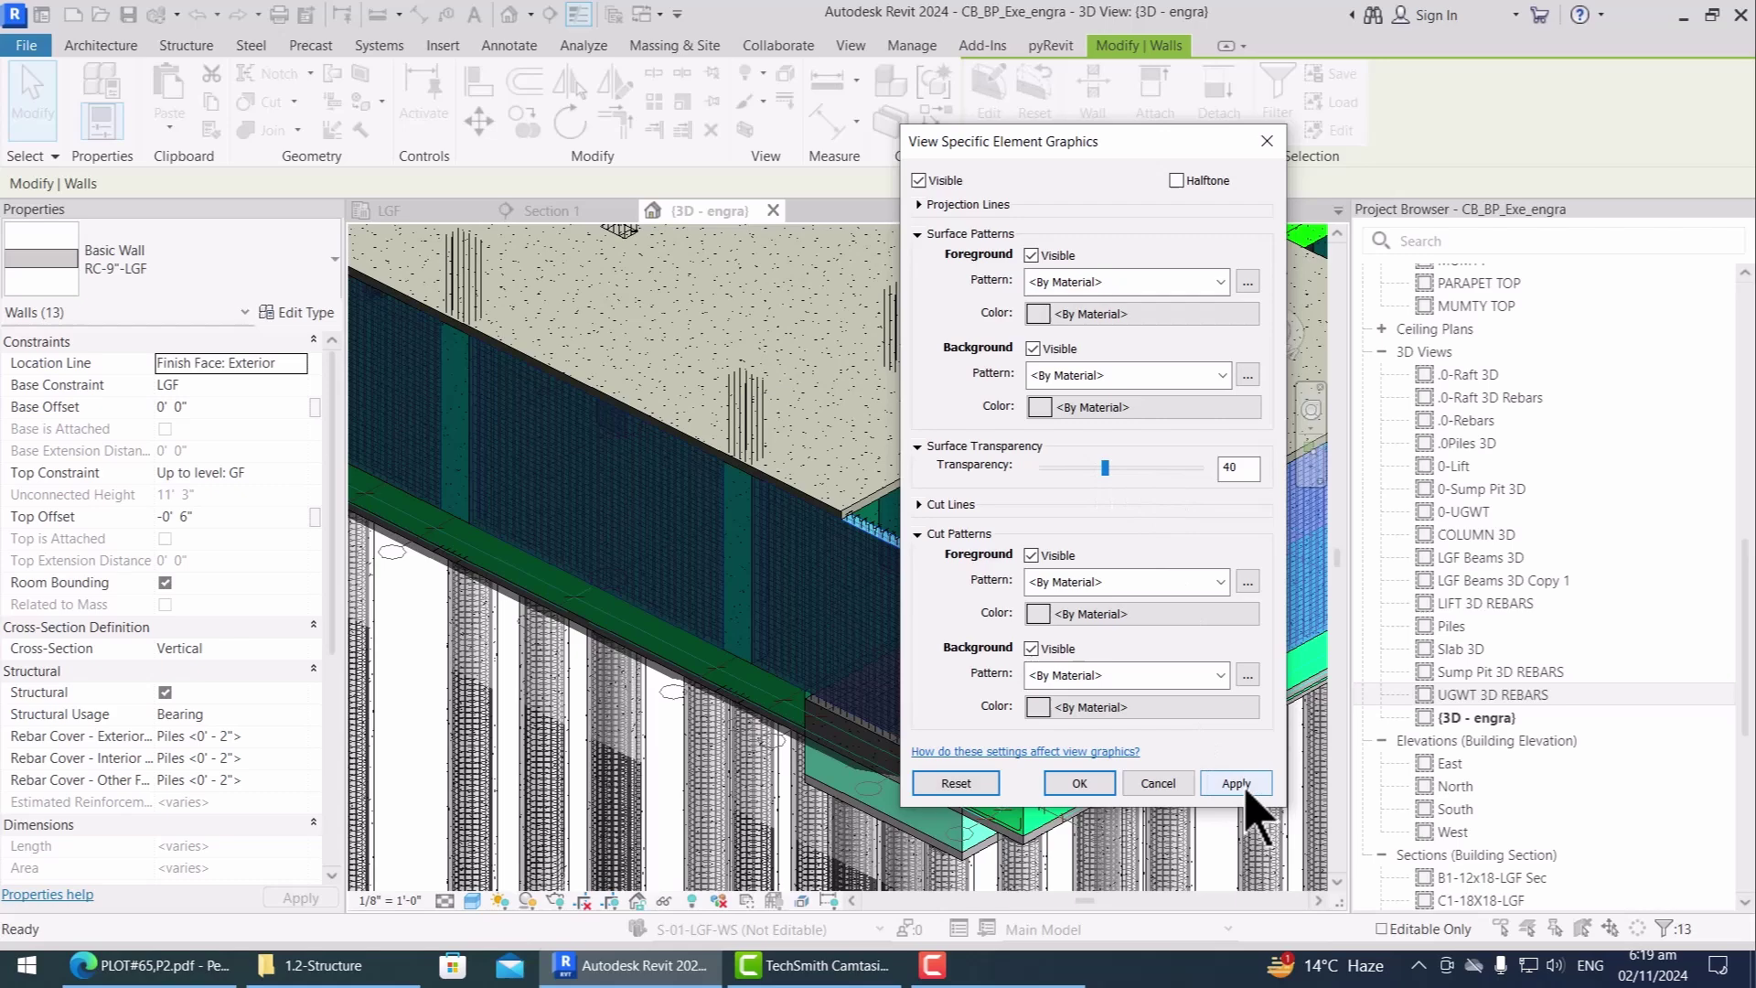
pyautogui.click(1080, 785)
# Step: Clear the selection and examine the rebar inside the transparent perimeter walls from the opposite side of the building
pyautogui.scroll(-8, 996, 739)
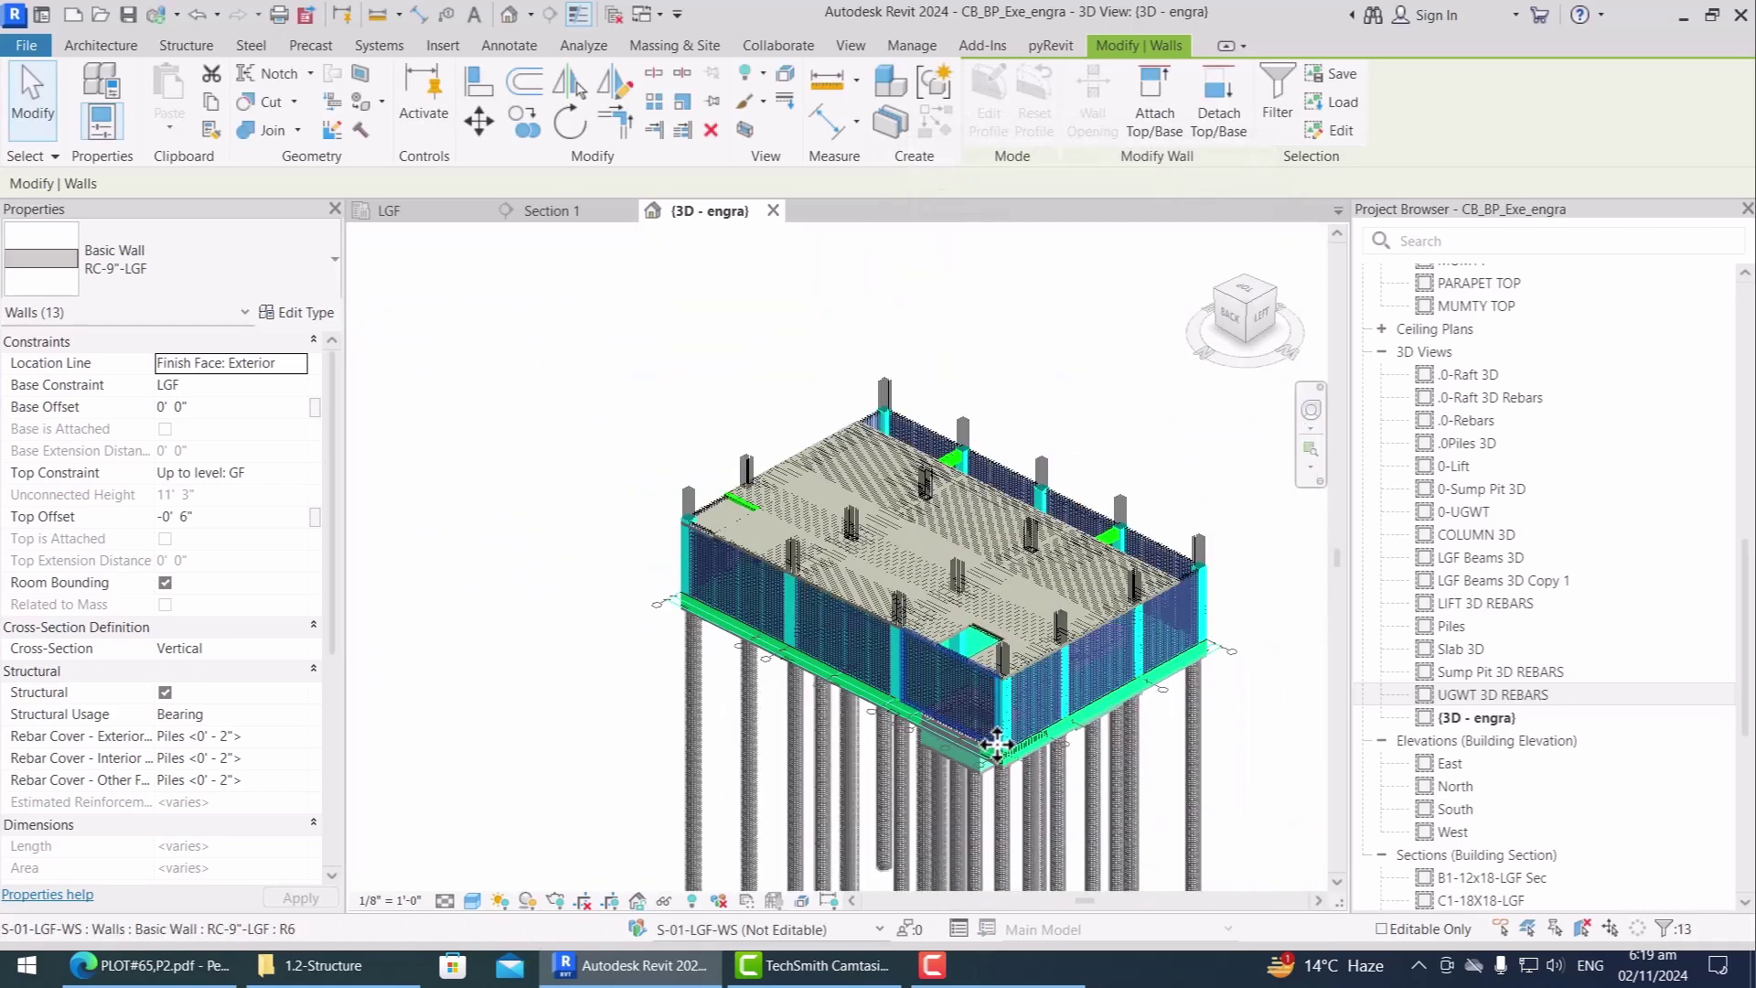
pyautogui.scroll(2, 997, 743)
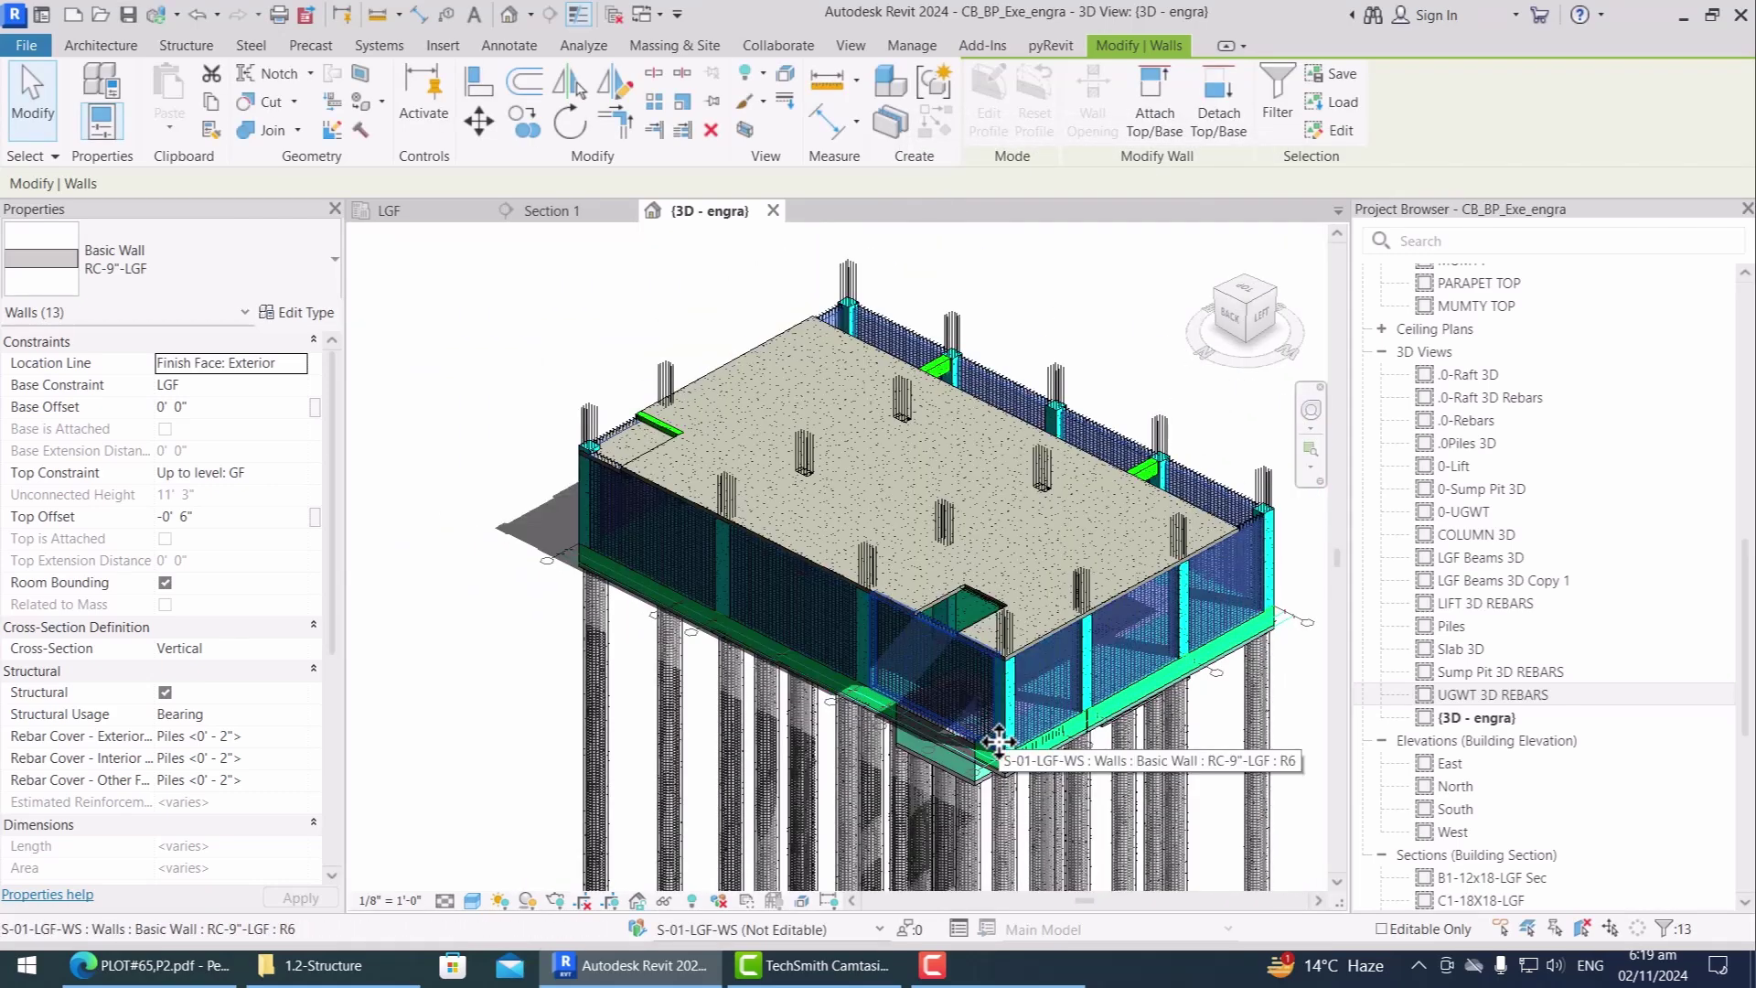
pyautogui.click(479, 667)
pyautogui.scroll(-2, 620, 549)
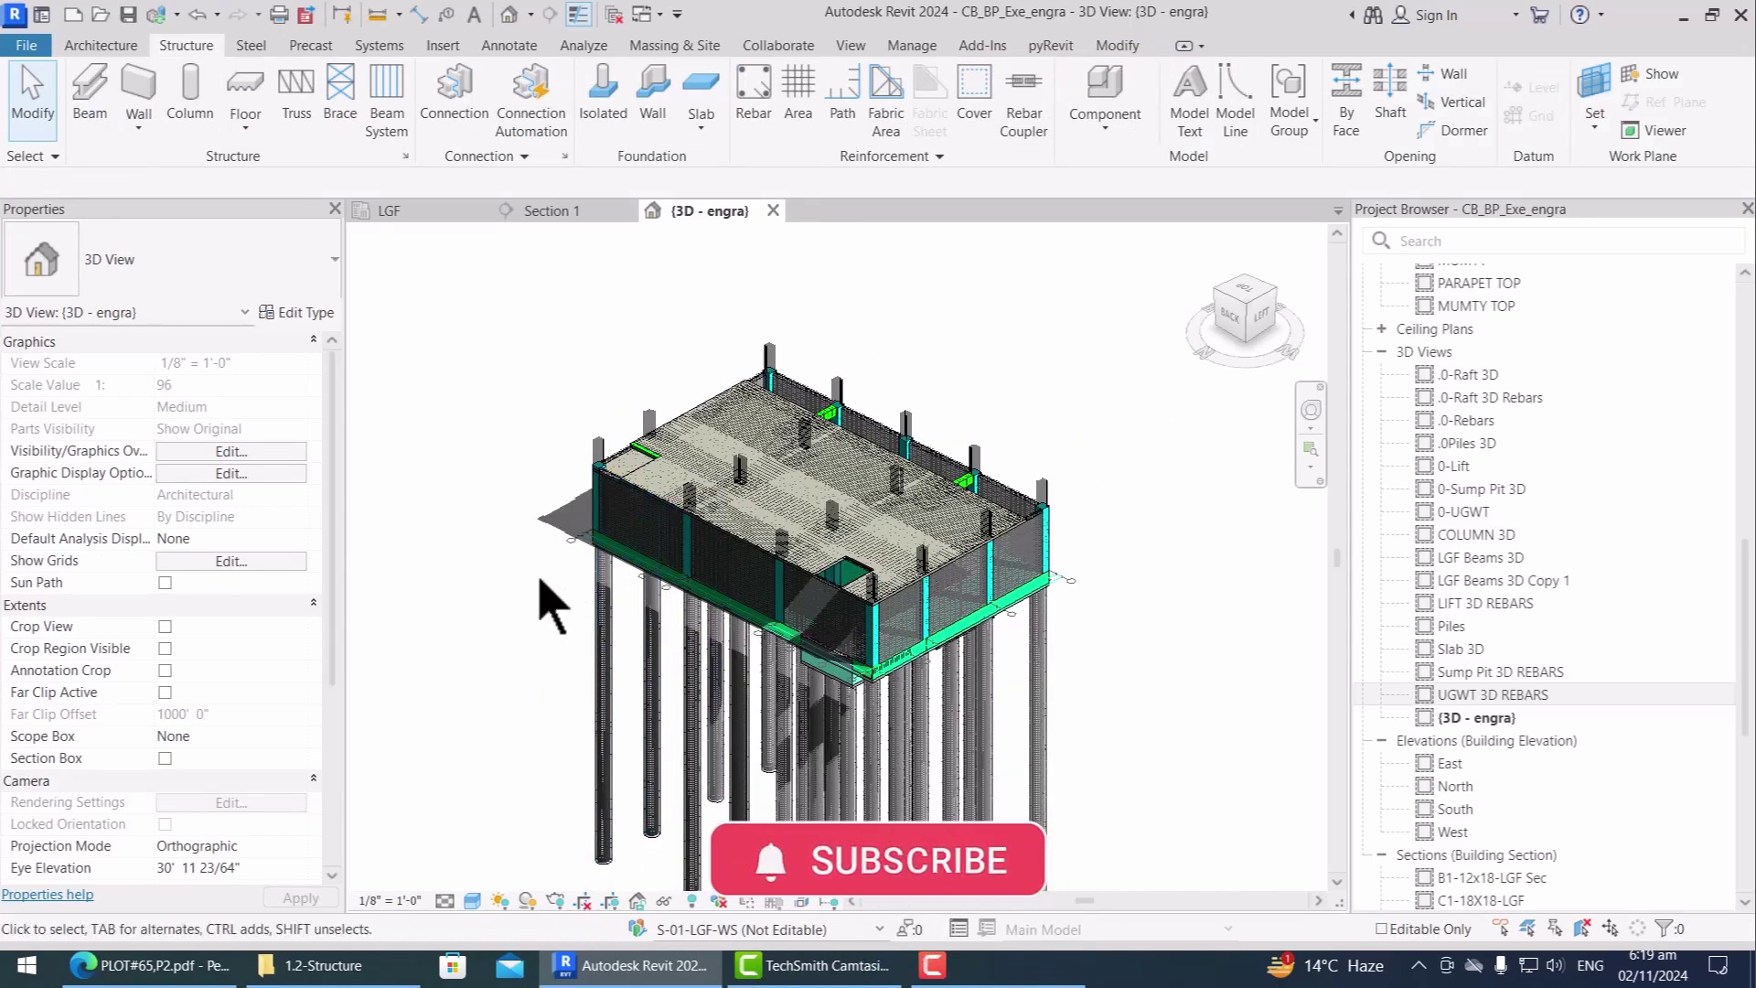
pyautogui.keyDown('shift'); pyautogui.moveTo(566, 602); pyautogui.dragTo(1224, 631, button='middle'); pyautogui.keyUp('shift')
pyautogui.scroll(8, 870, 659)
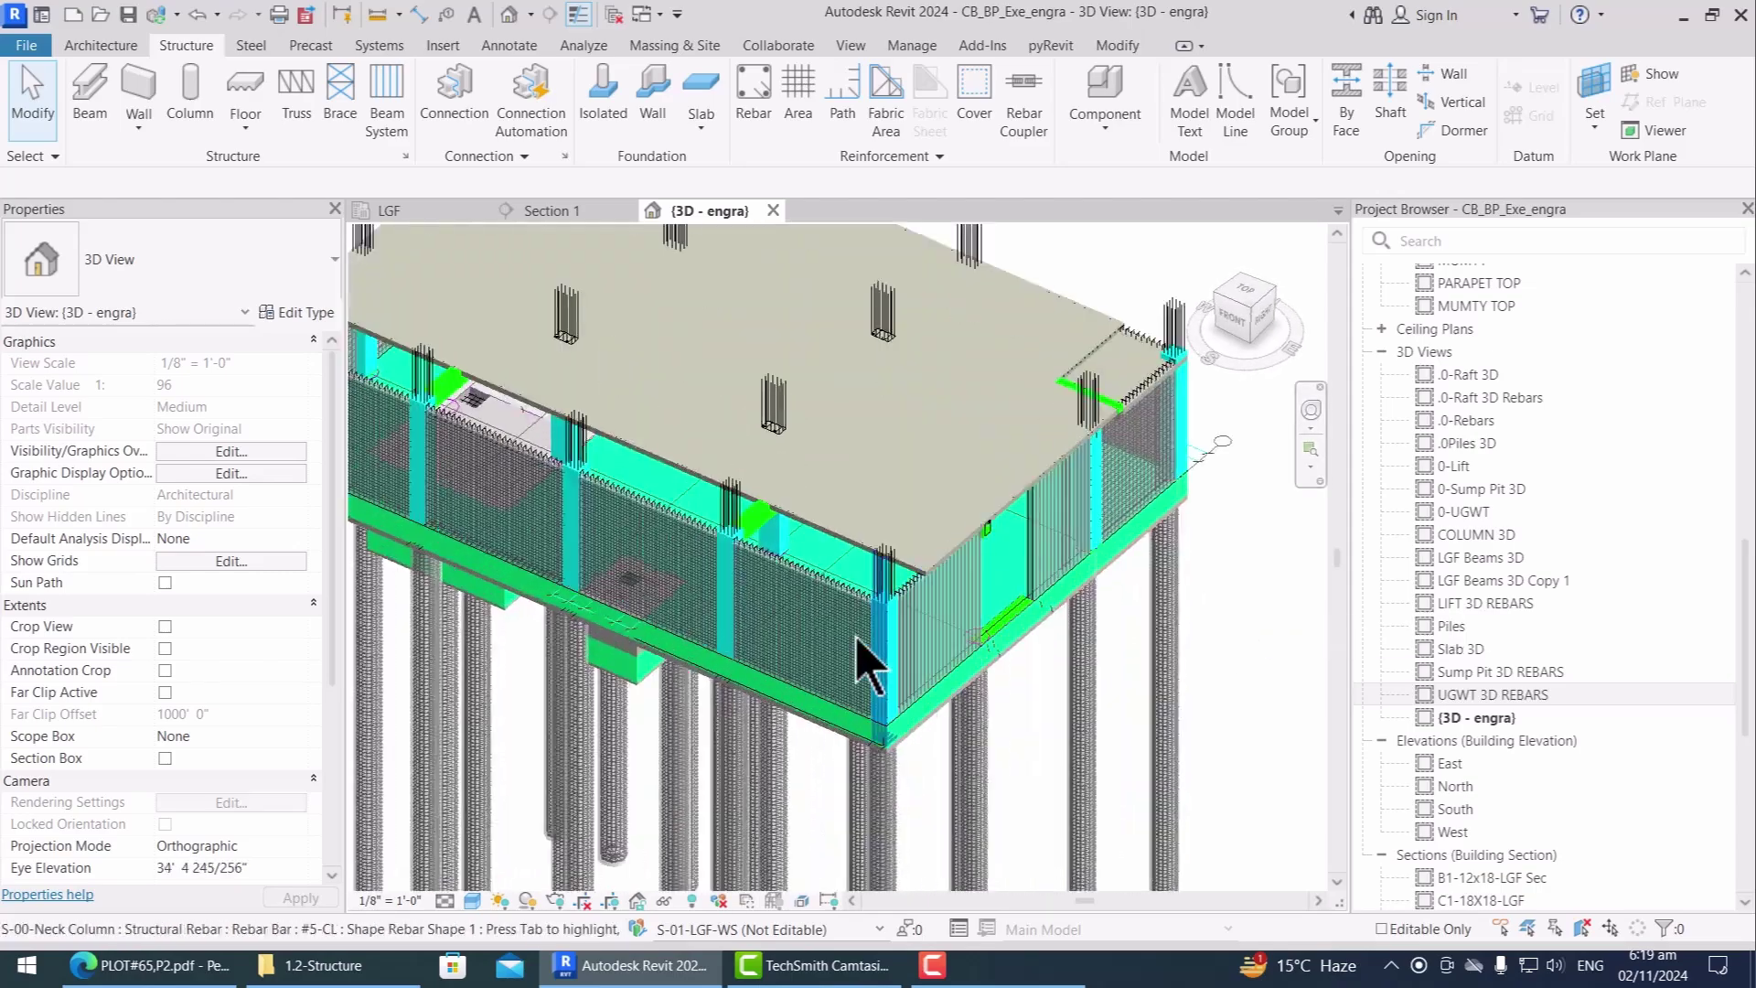
pyautogui.scroll(-10, 1008, 608)
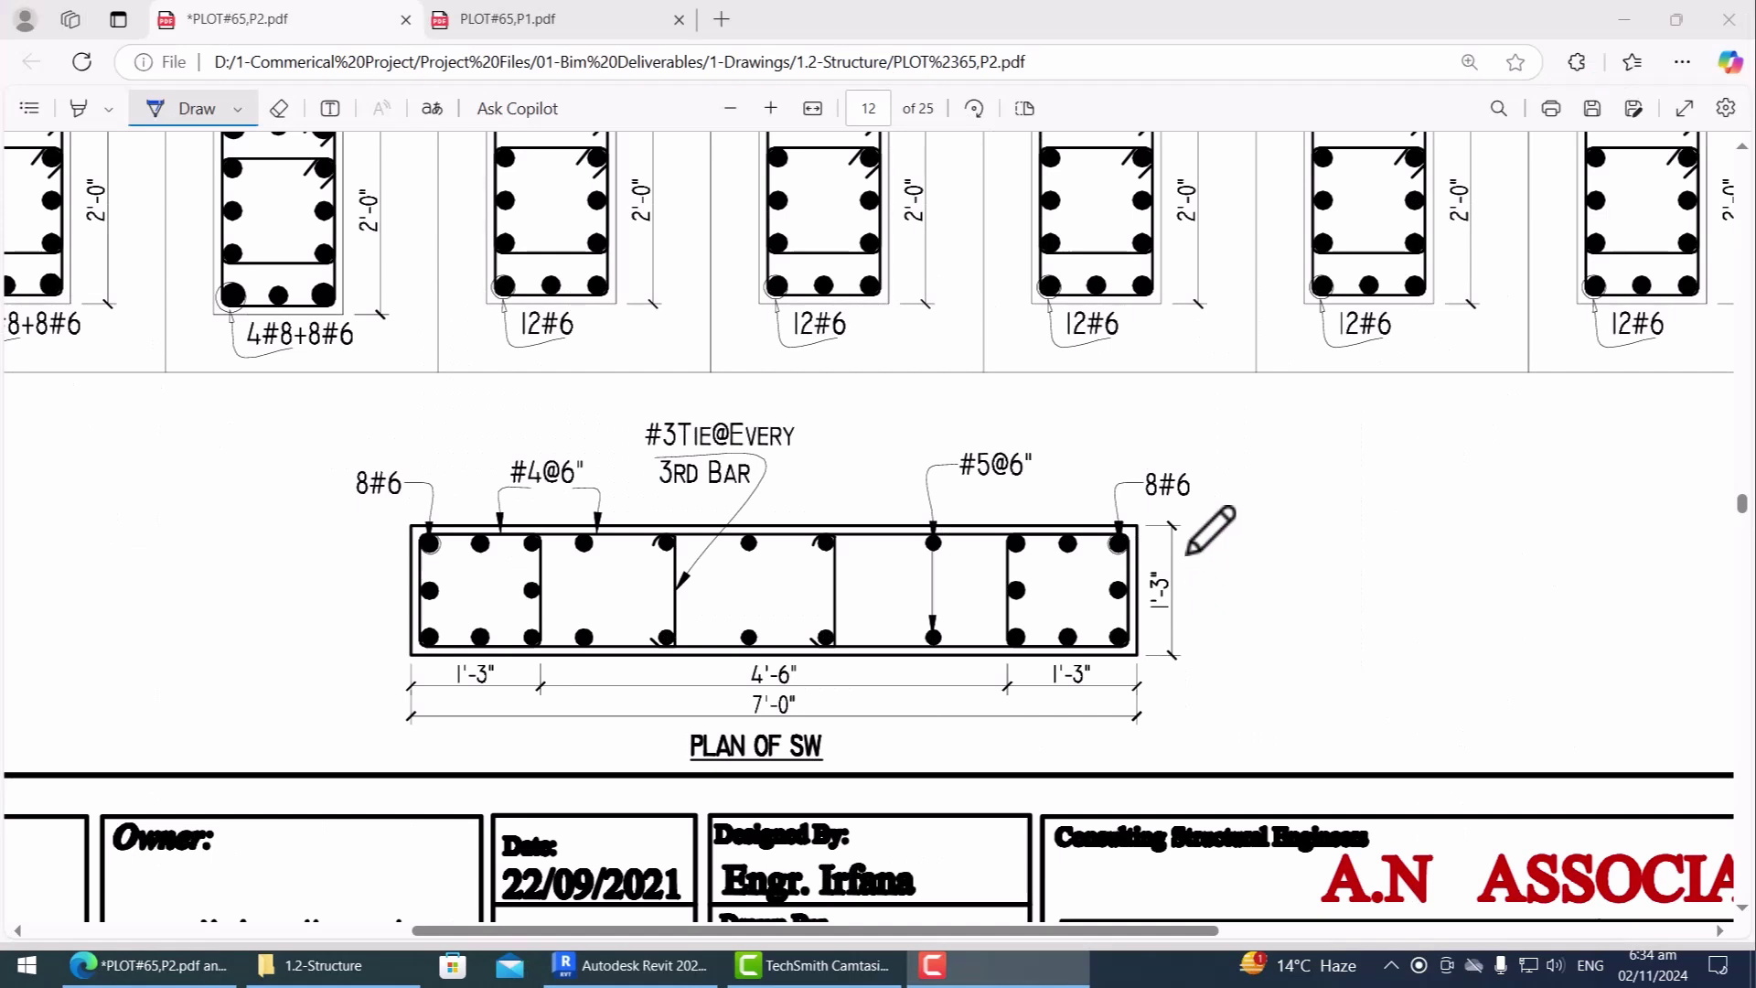
# Step: Circle the 1'-3" thickness and the 8#6, #4@6", #3 tie and #5@6" callouts on the PLAN OF SW detail
pyautogui.moveTo(1209, 574); pyautogui.dragTo(1124, 629)
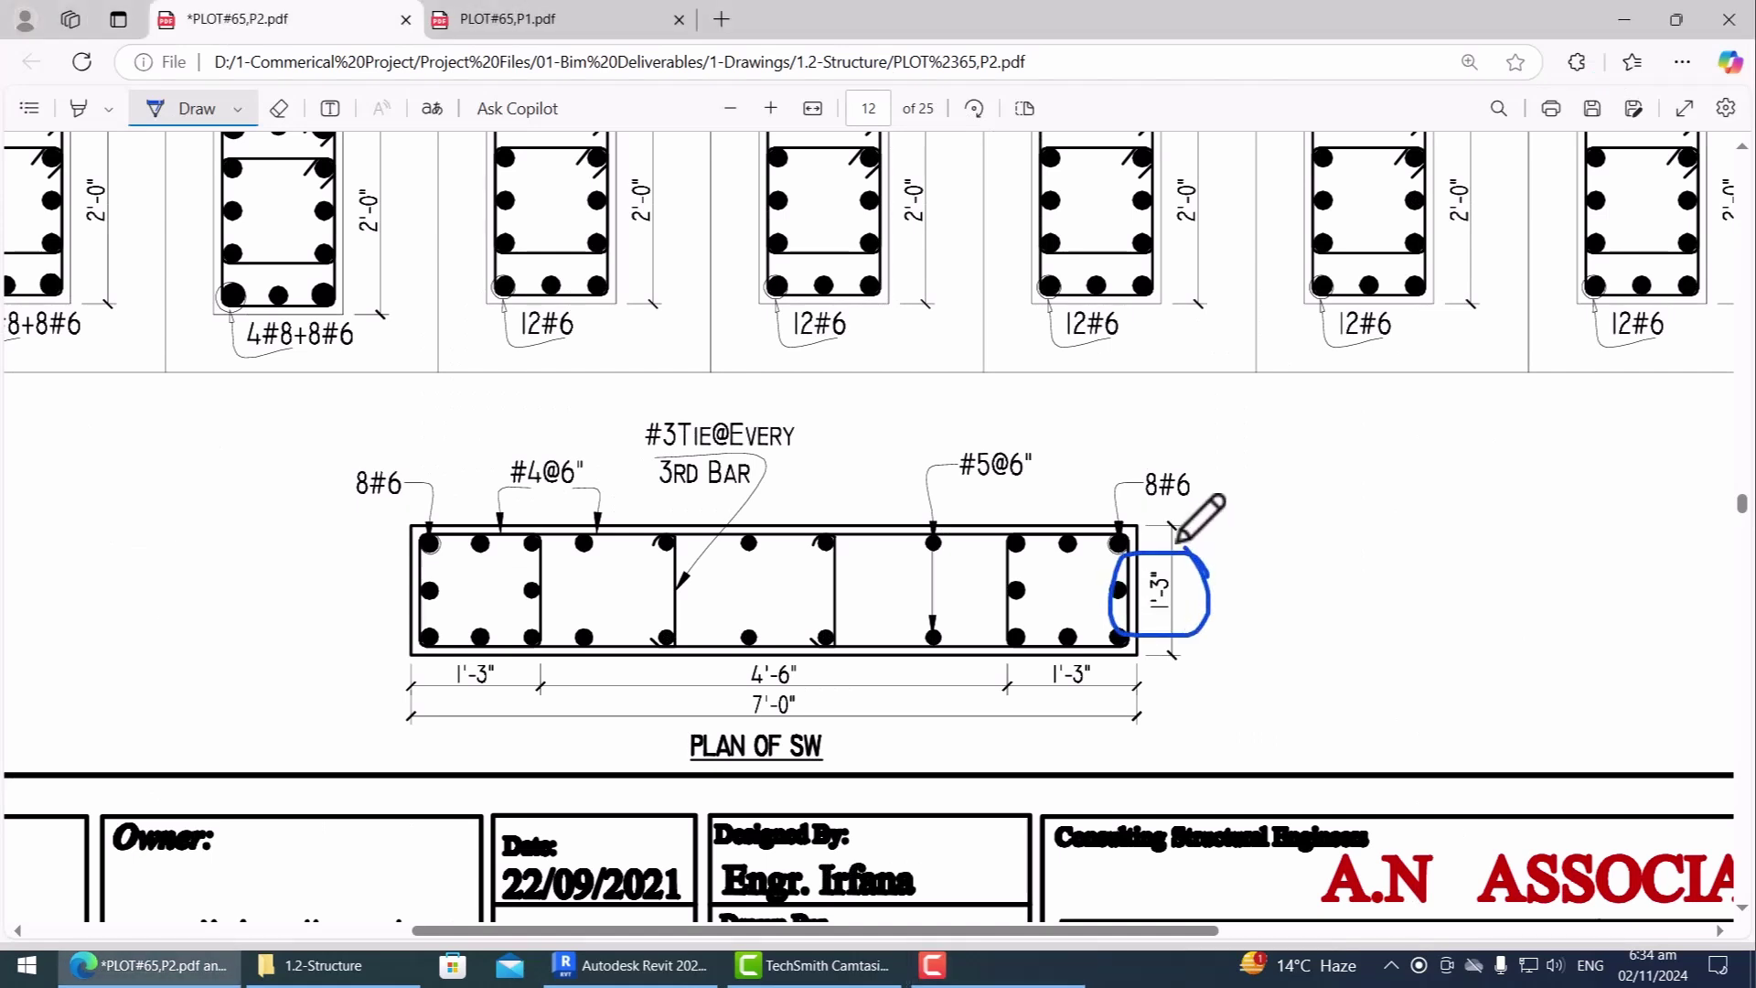
pyautogui.moveTo(1125, 468); pyautogui.dragTo(1177, 439)
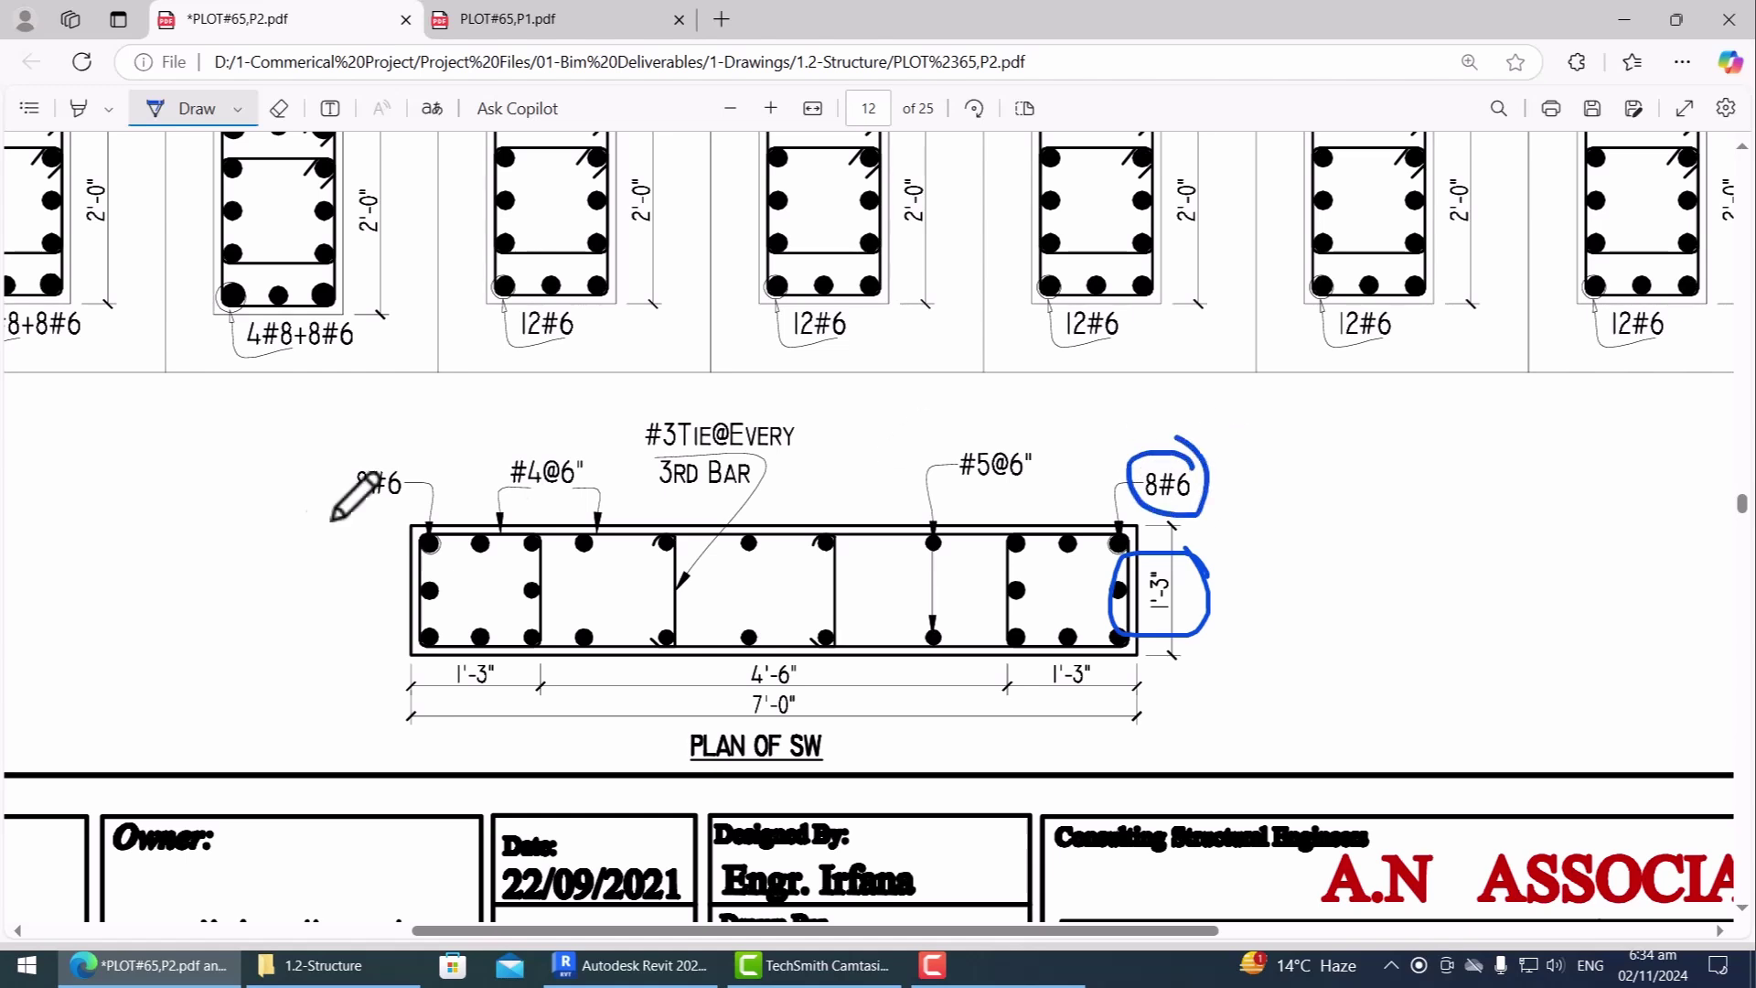
pyautogui.moveTo(571, 452); pyautogui.dragTo(605, 449)
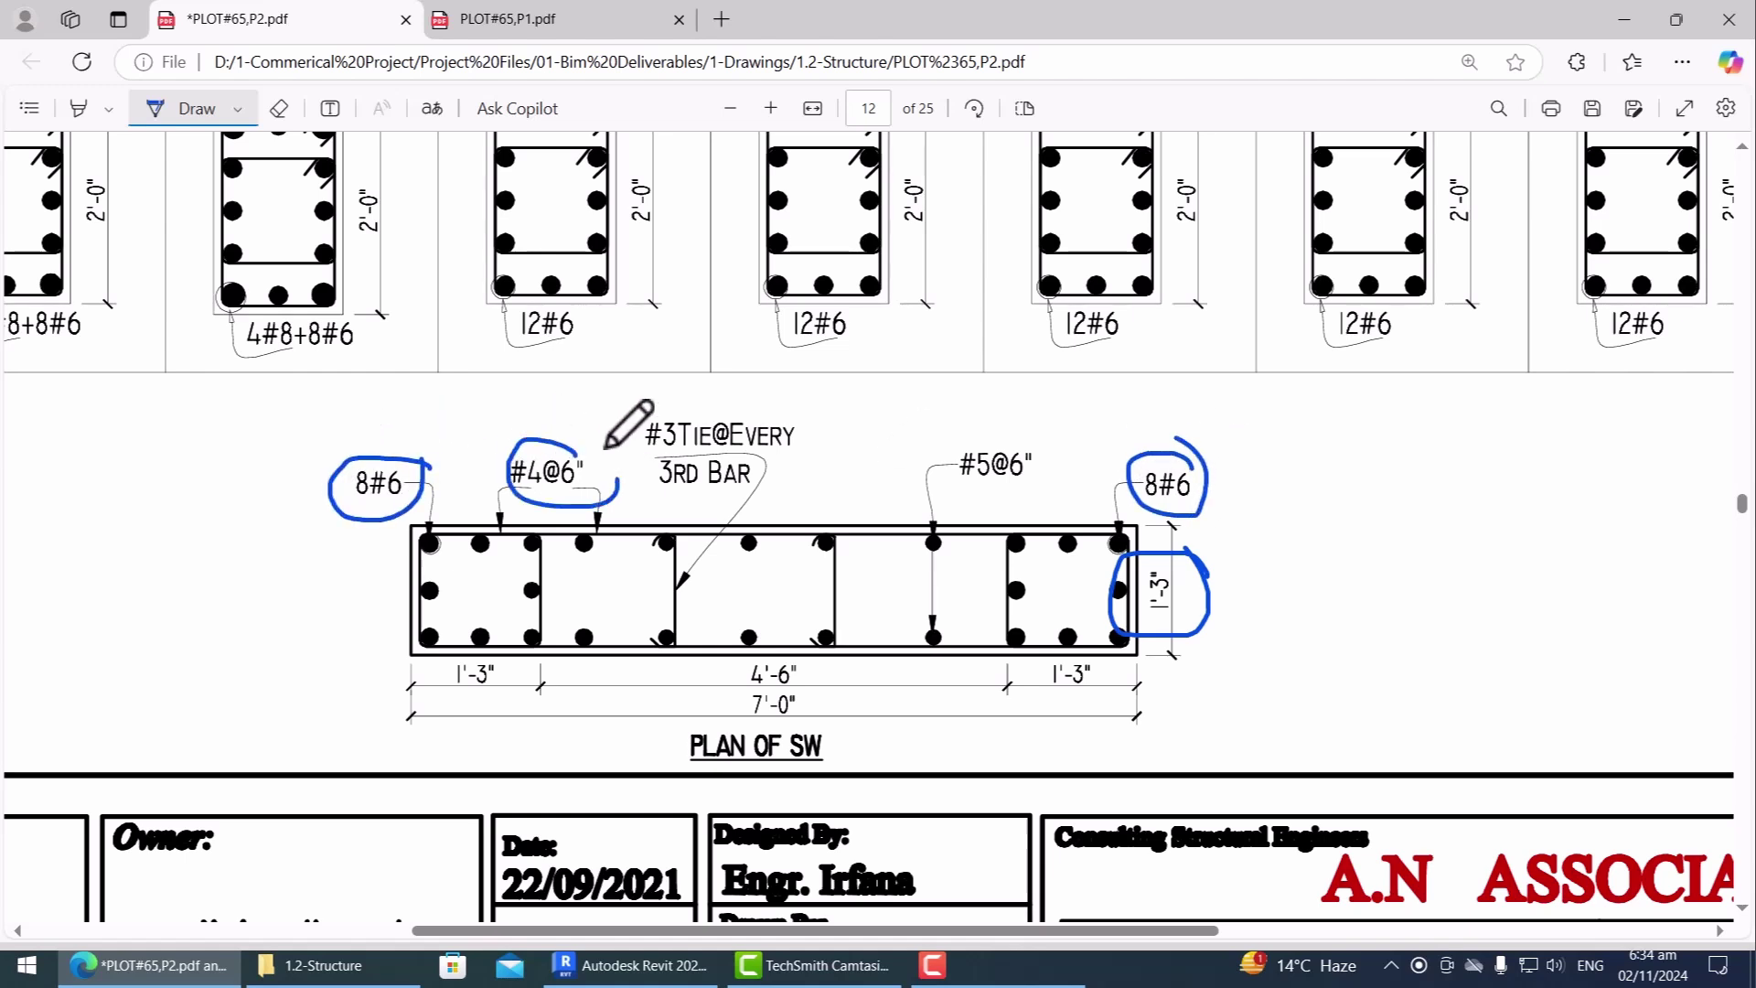
pyautogui.moveTo(709, 389)
pyautogui.mouseDown()
pyautogui.moveTo(729, 530)
pyautogui.moveTo(822, 457)
pyautogui.mouseUp()
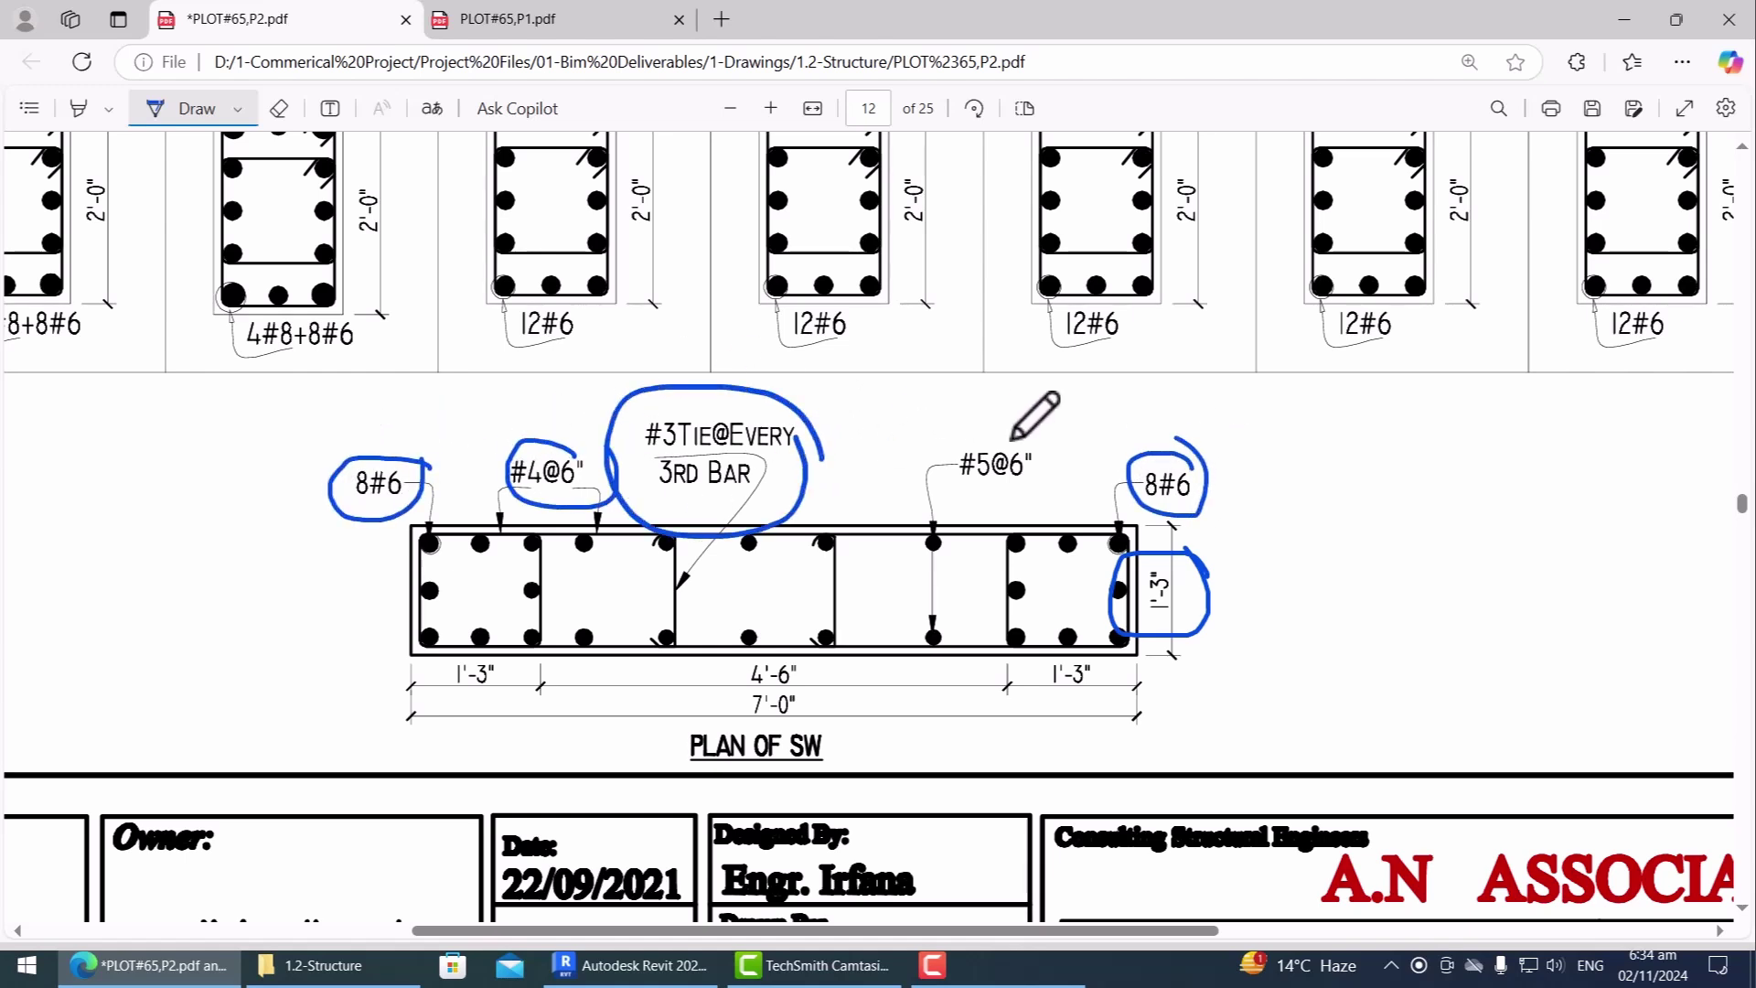
pyautogui.moveTo(1014, 437); pyautogui.dragTo(980, 402)
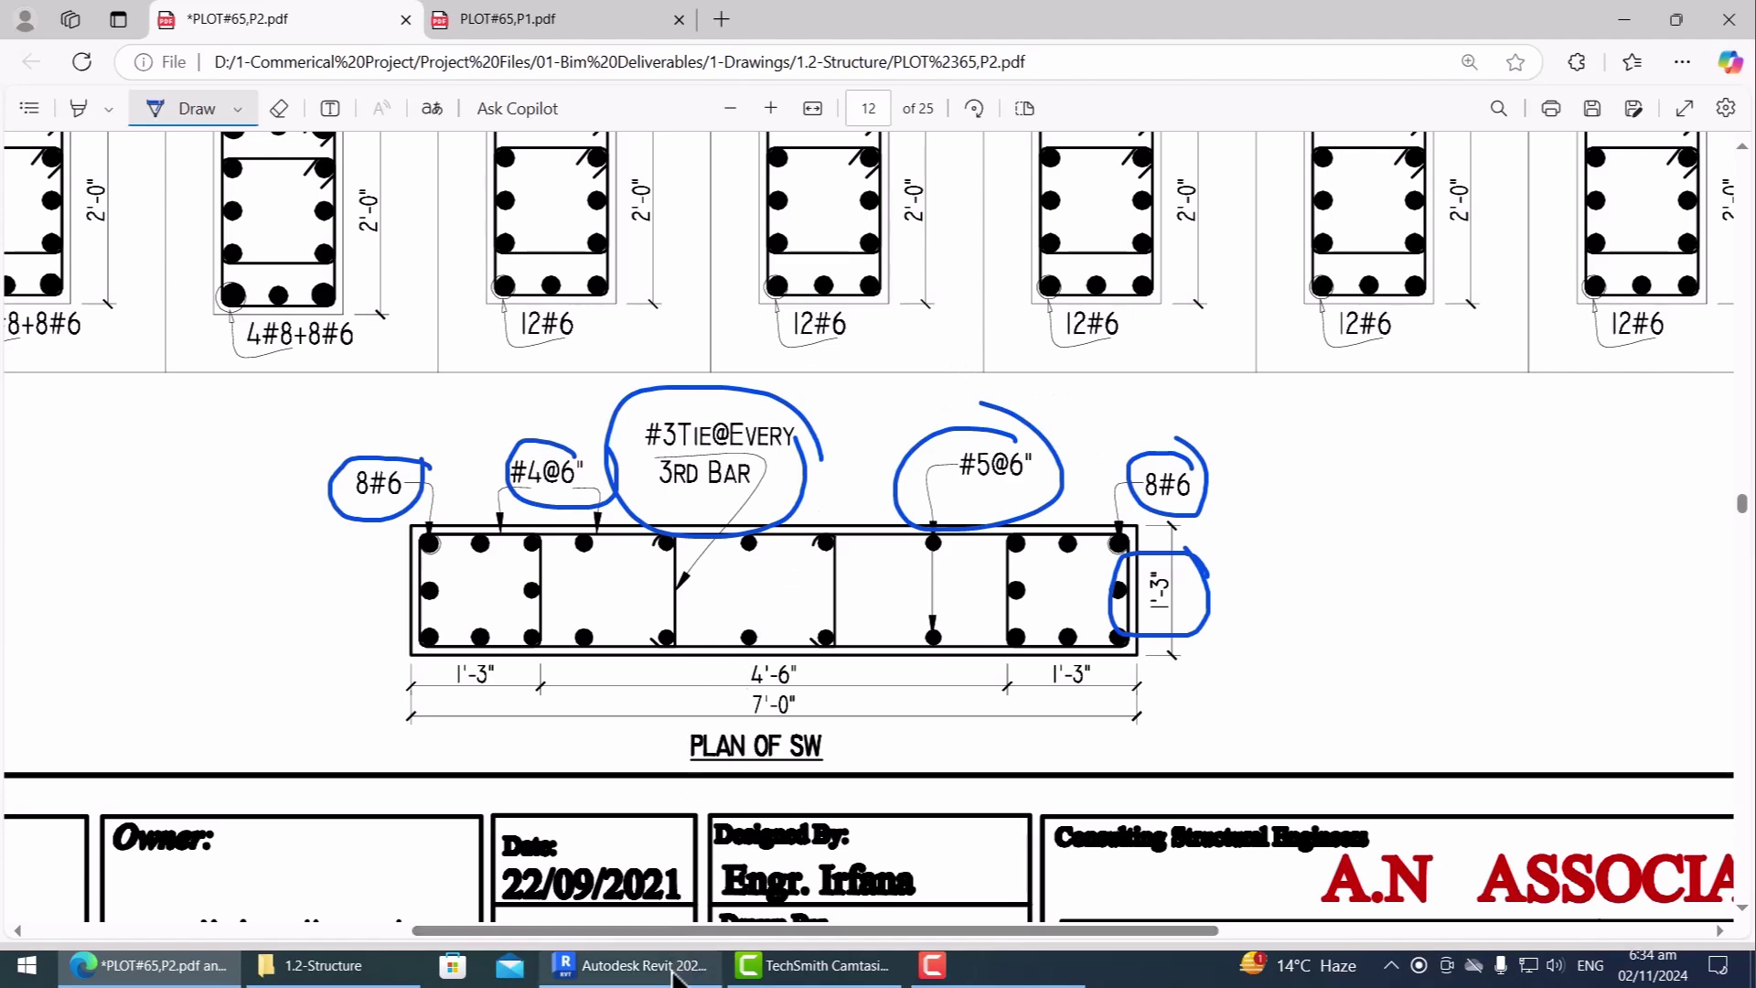
# Step: Switch to Revit and open the LGF structural plan
pyautogui.click(640, 965)
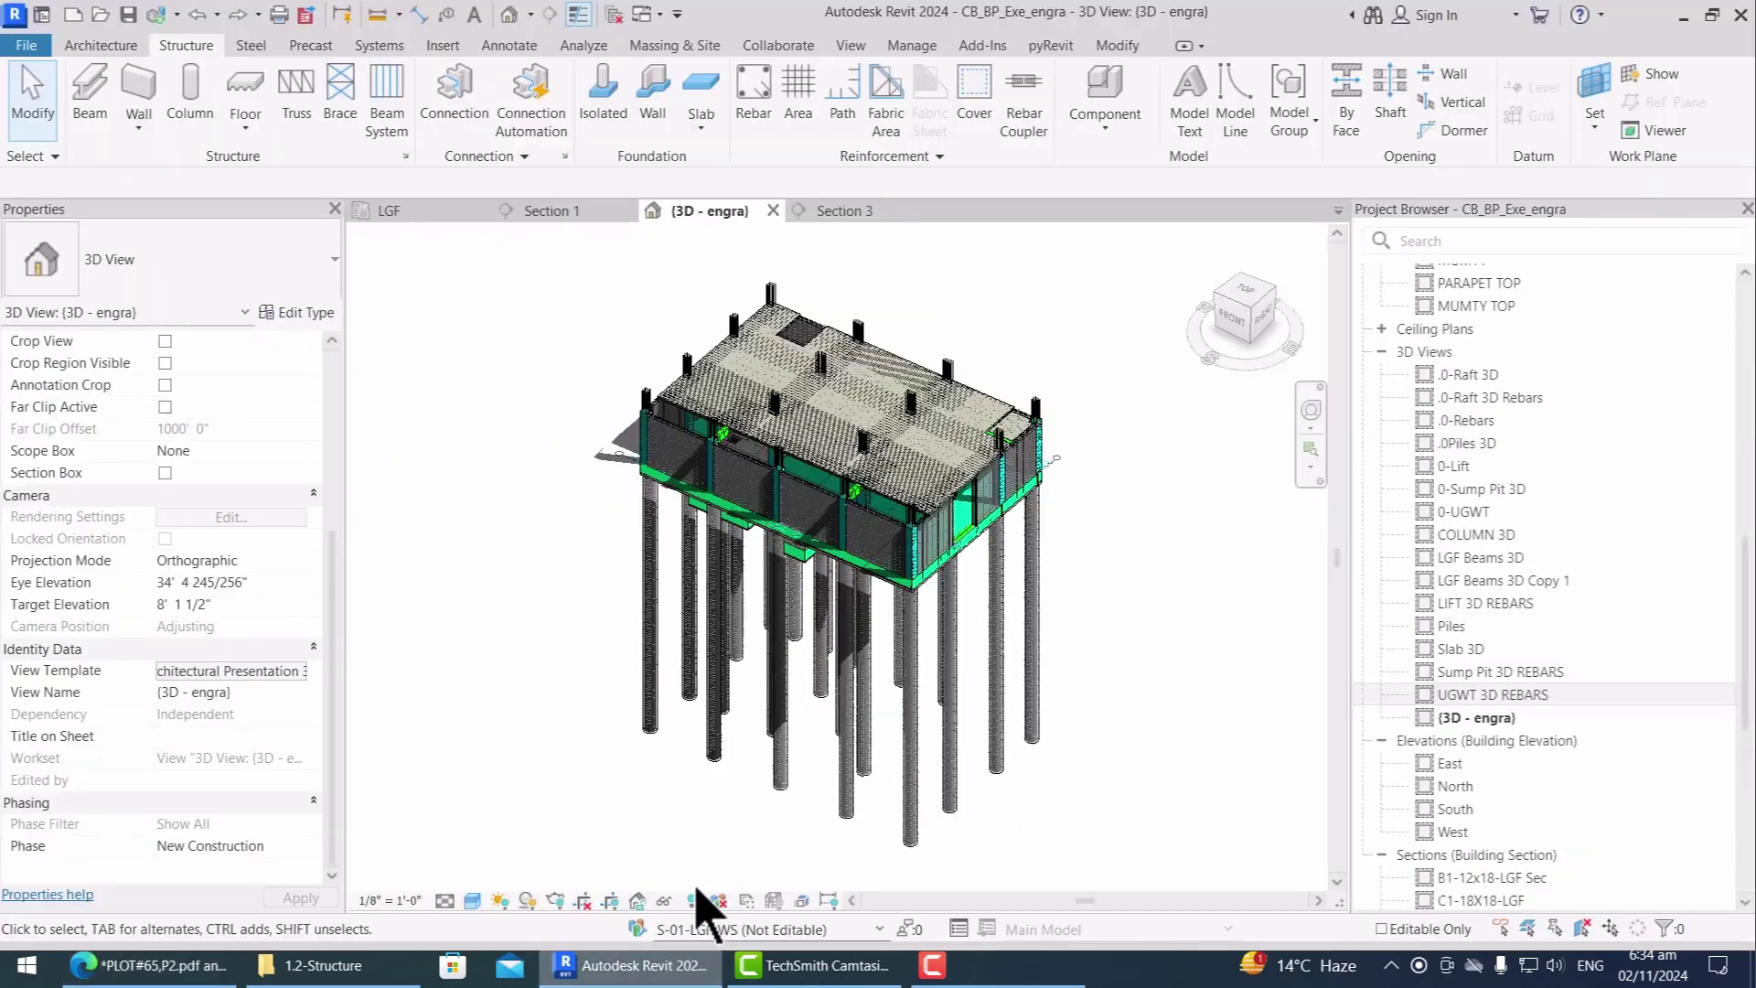
pyautogui.click(437, 240)
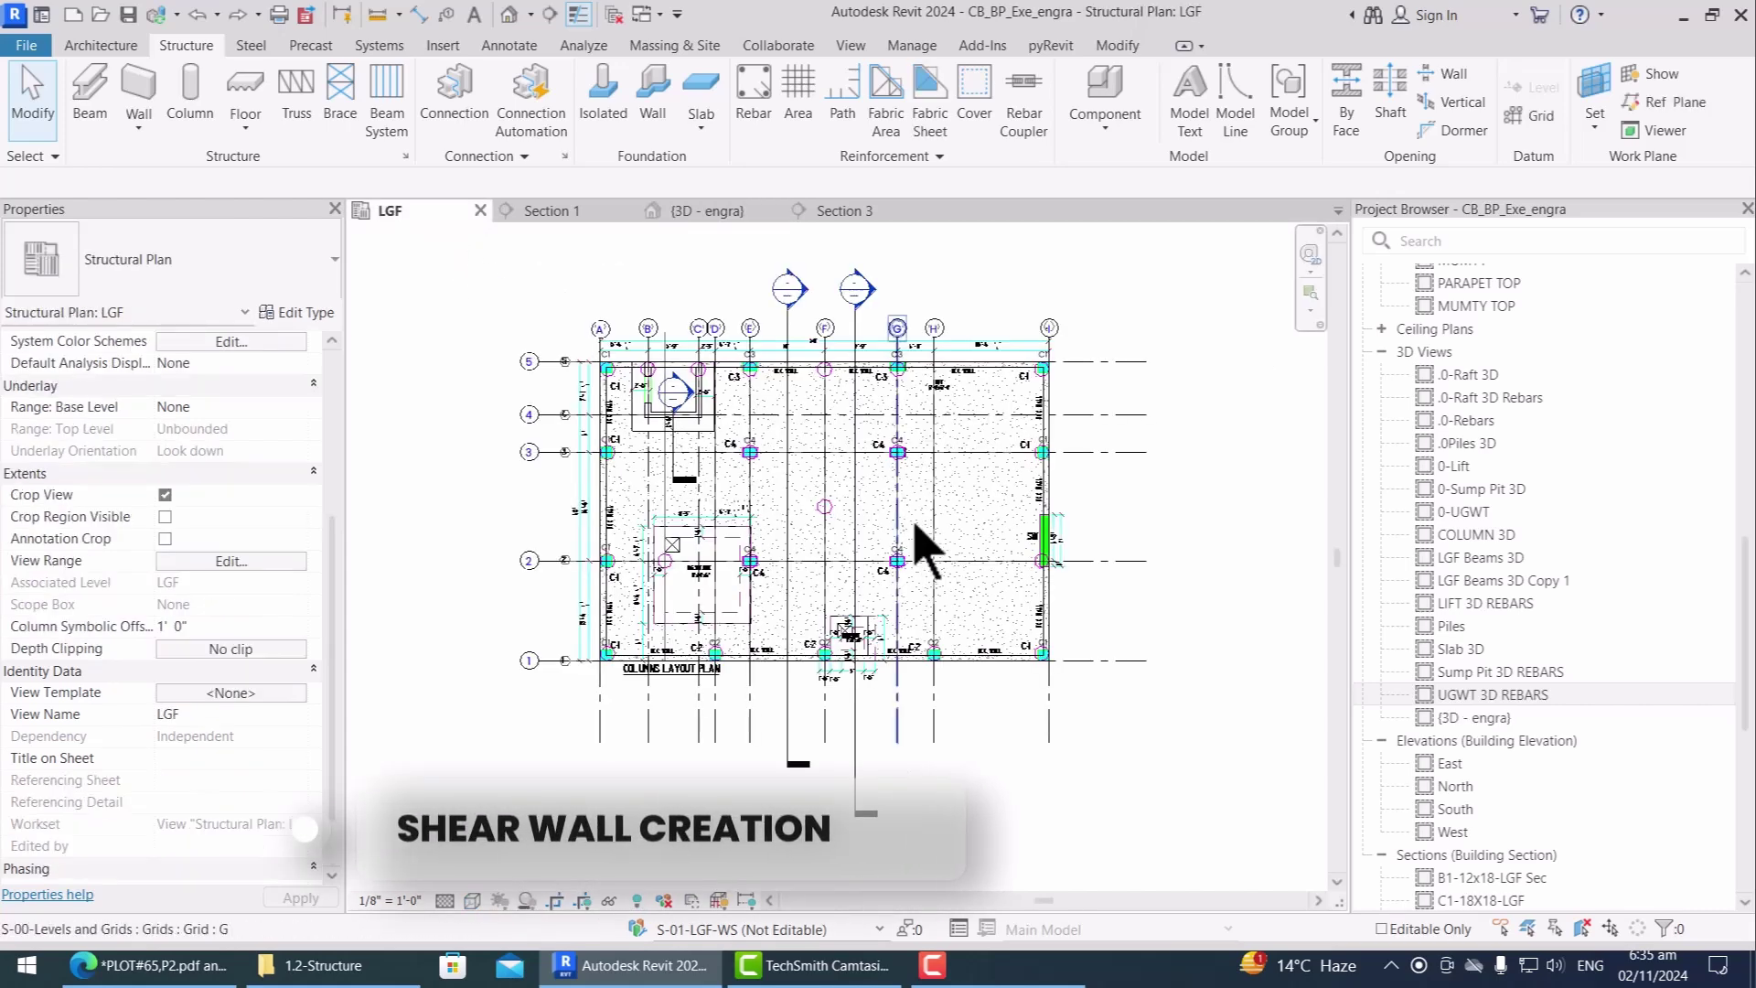
pyautogui.hotkey('ctrl', 'z')
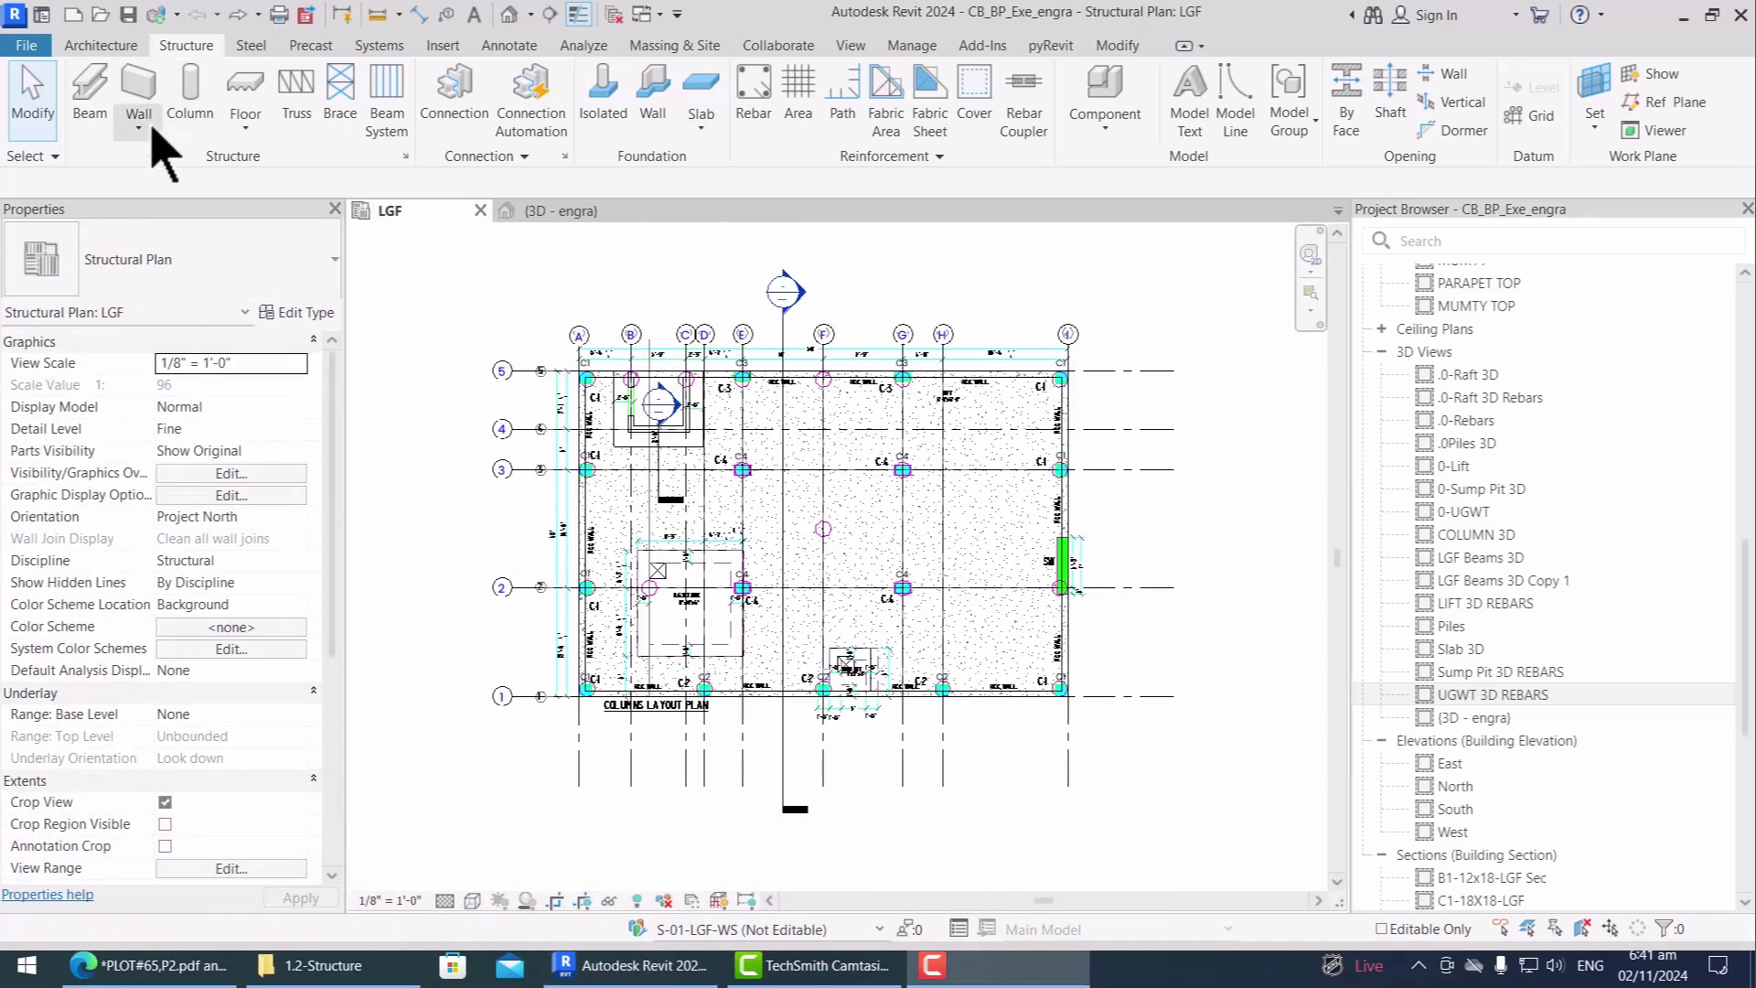
# Step: Start a structural wall and duplicate the RC-9"-LGF wall type as SW-15"-LGF
pyautogui.click(146, 125)
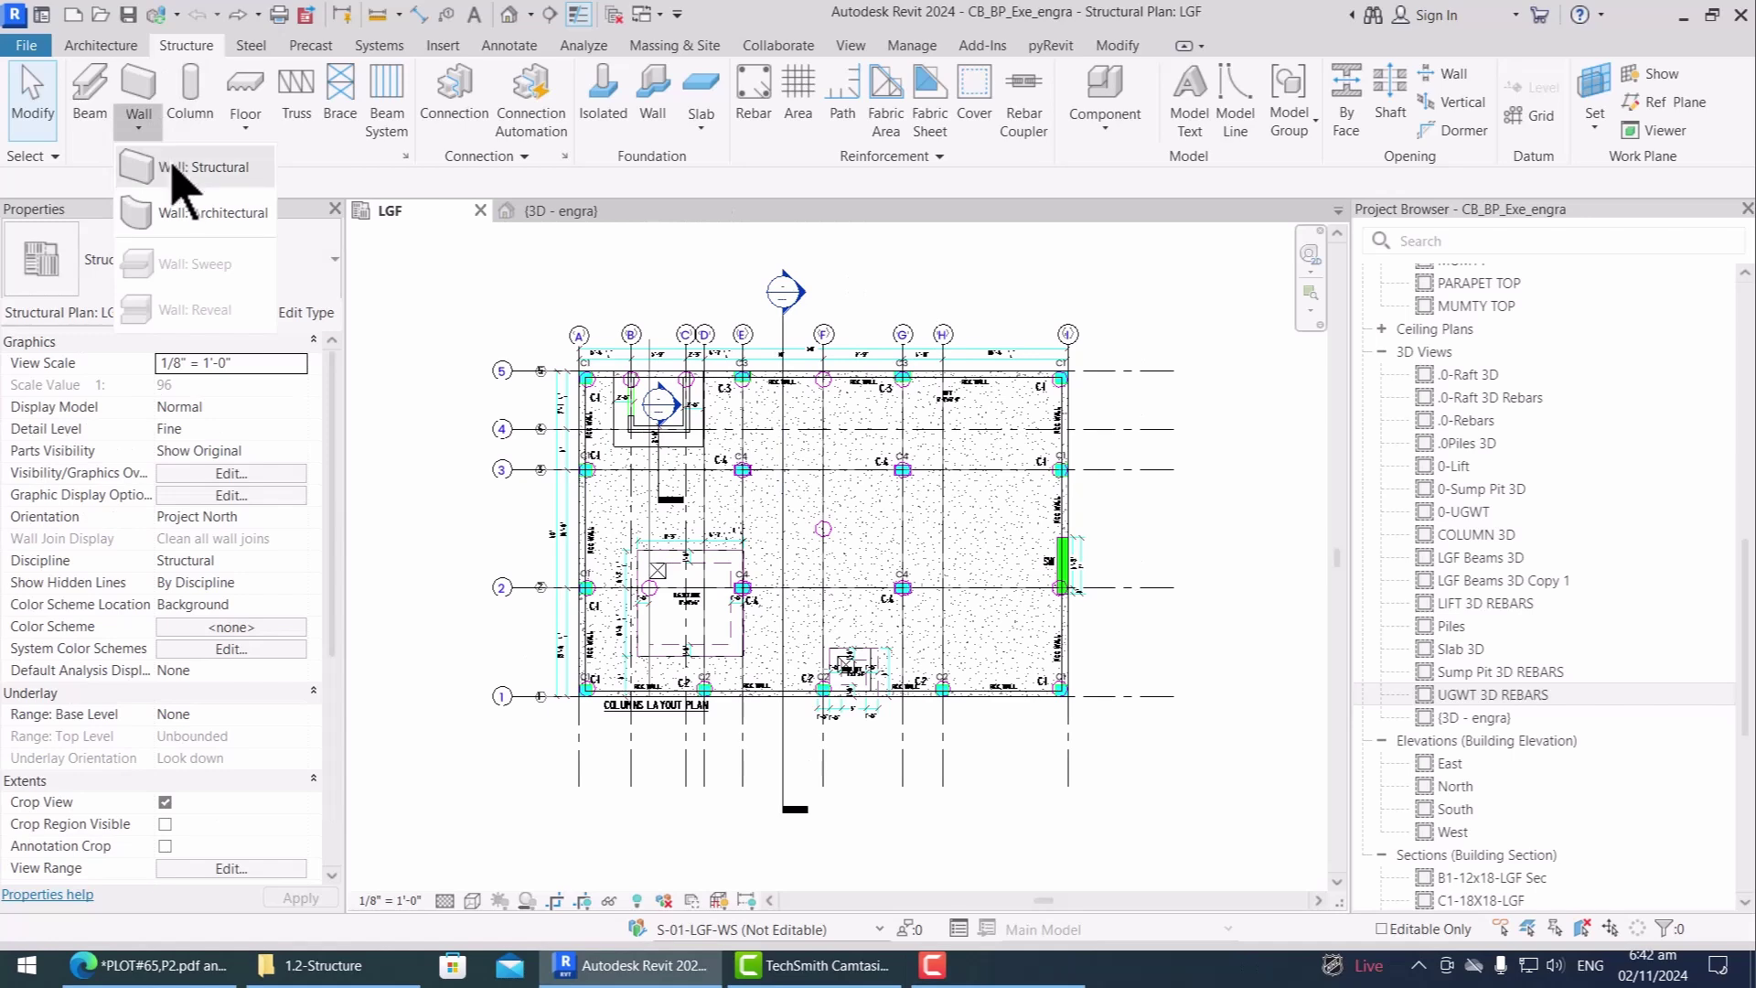
pyautogui.click(223, 174)
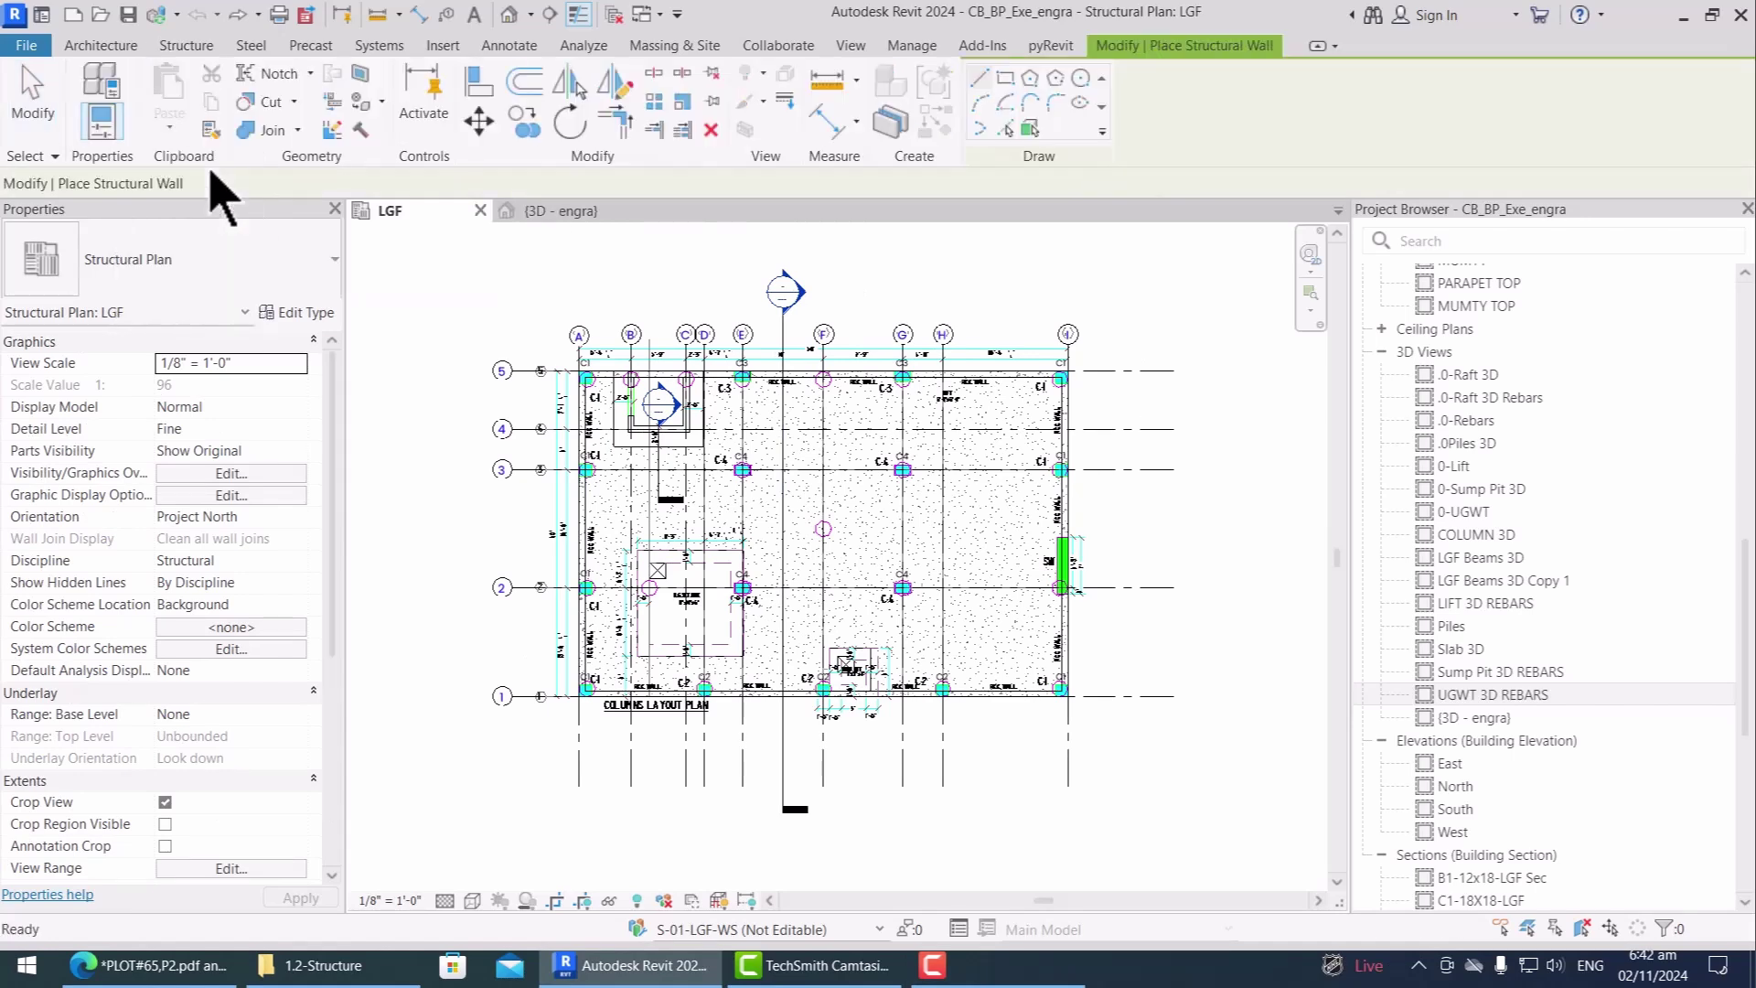
pyautogui.click(299, 313)
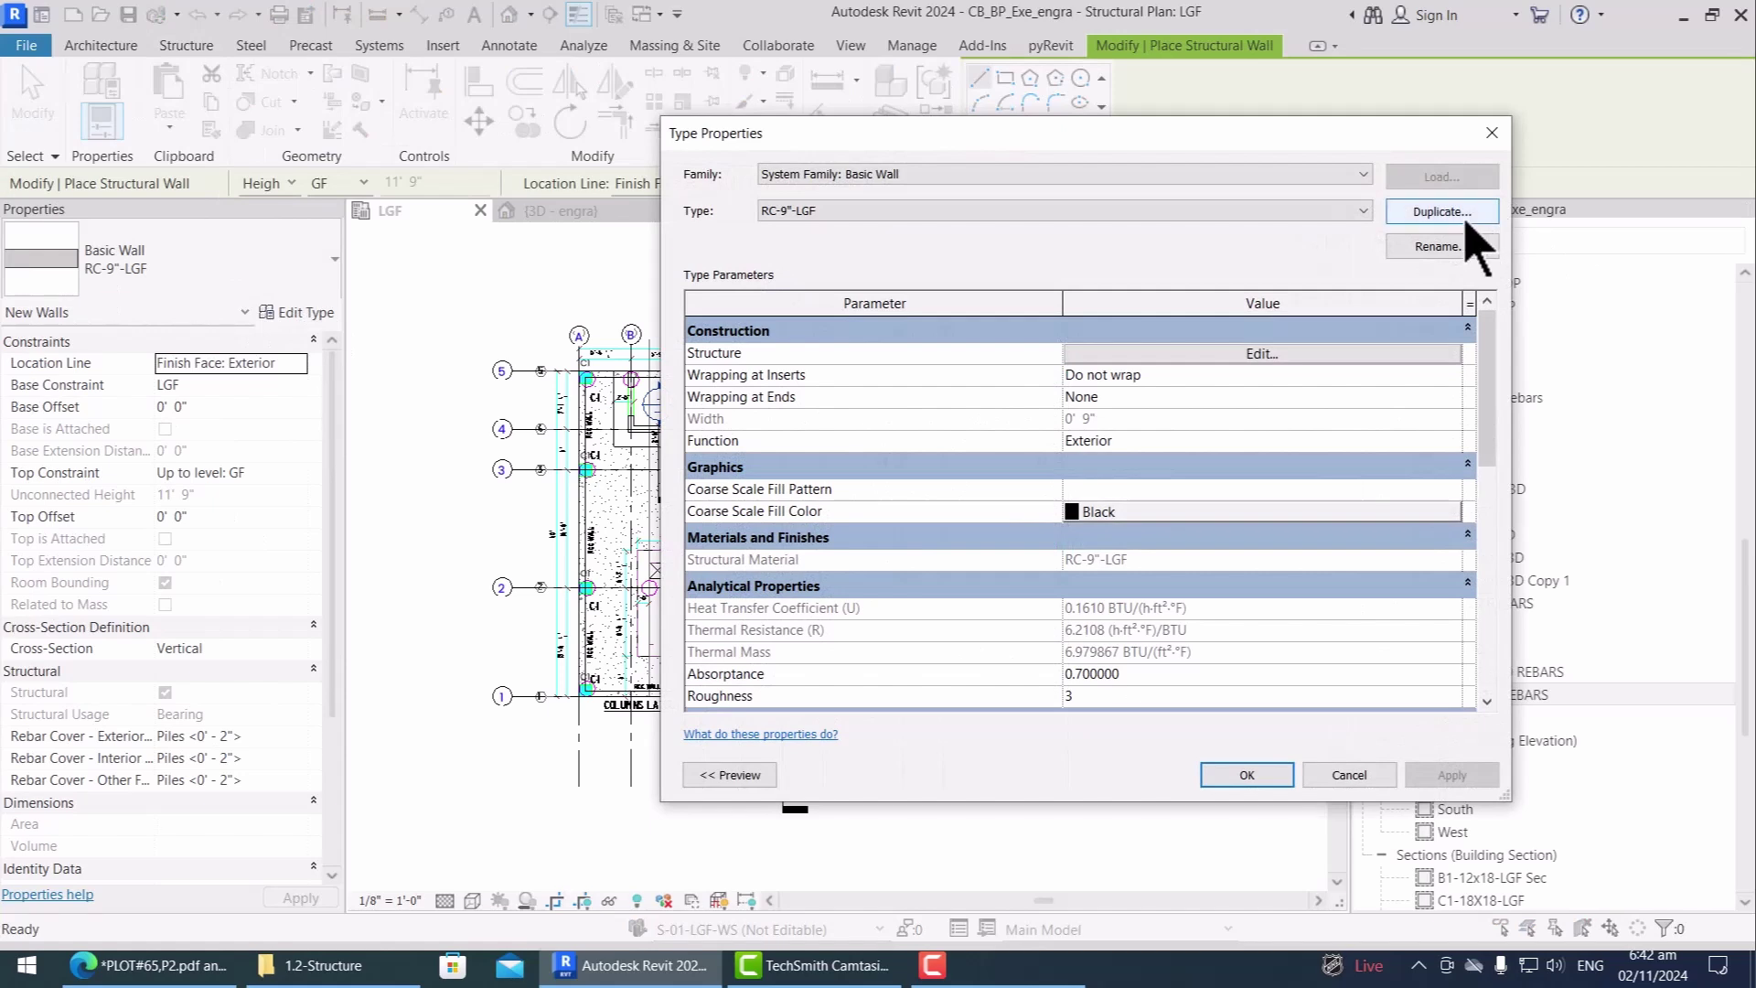
pyautogui.click(1464, 216)
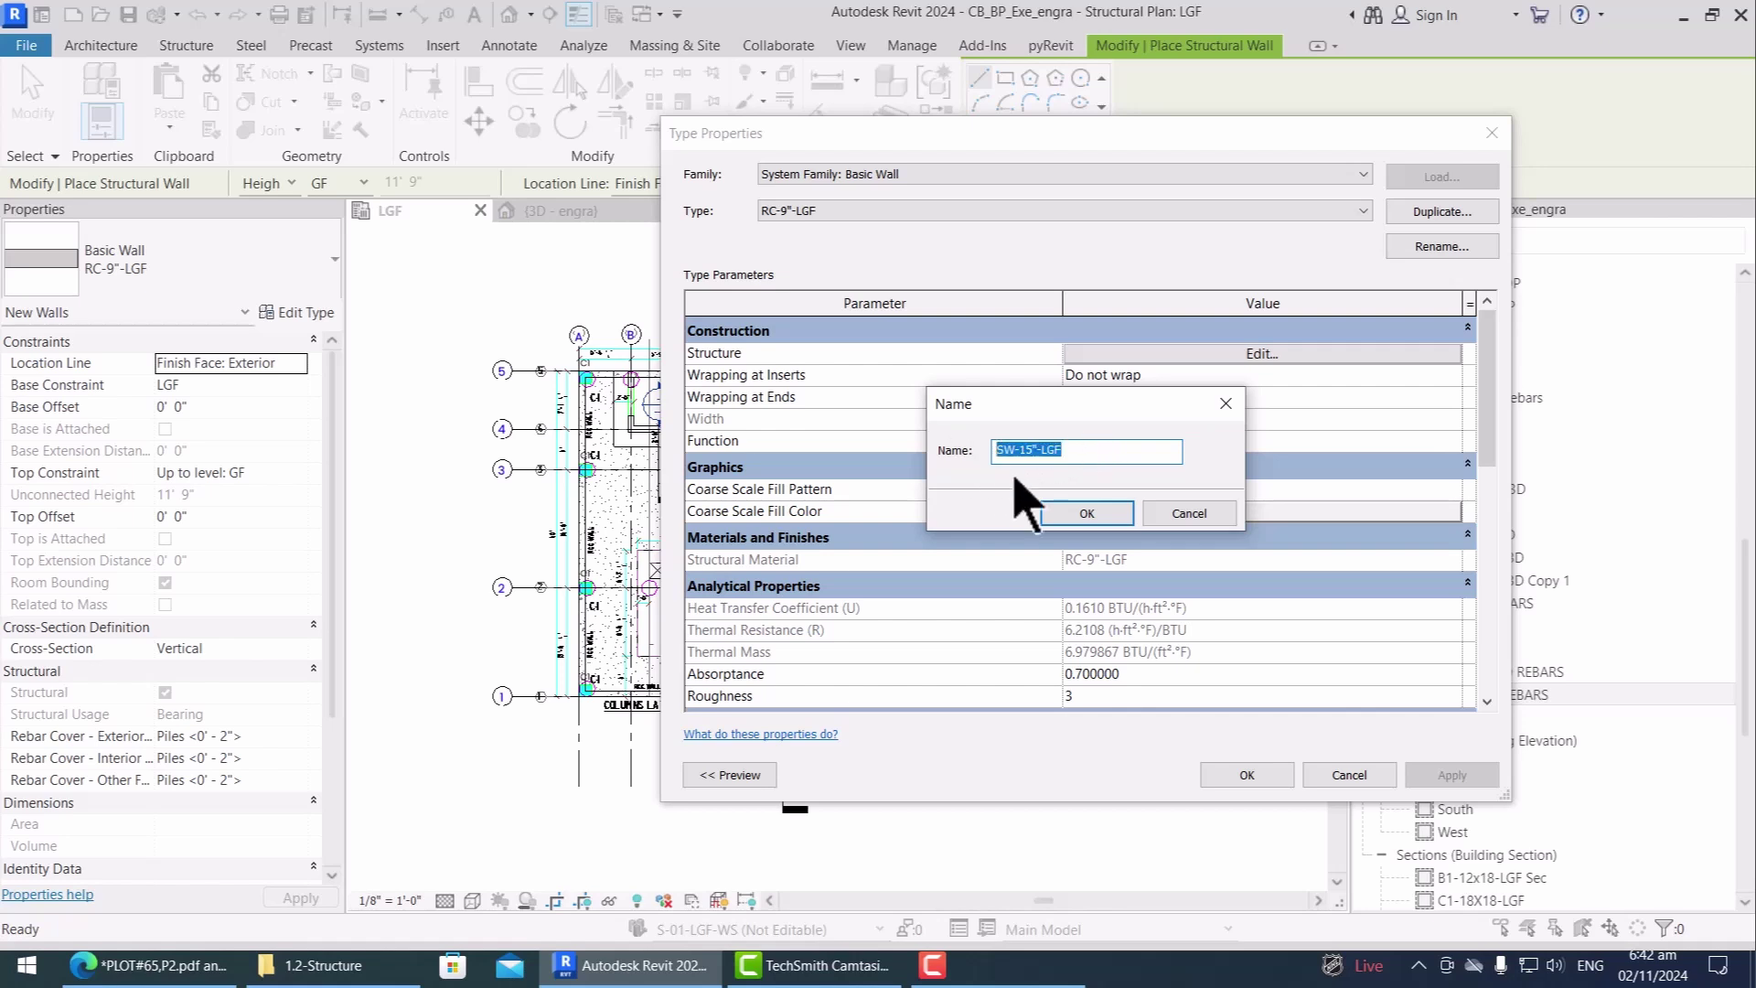
pyautogui.click(1086, 514)
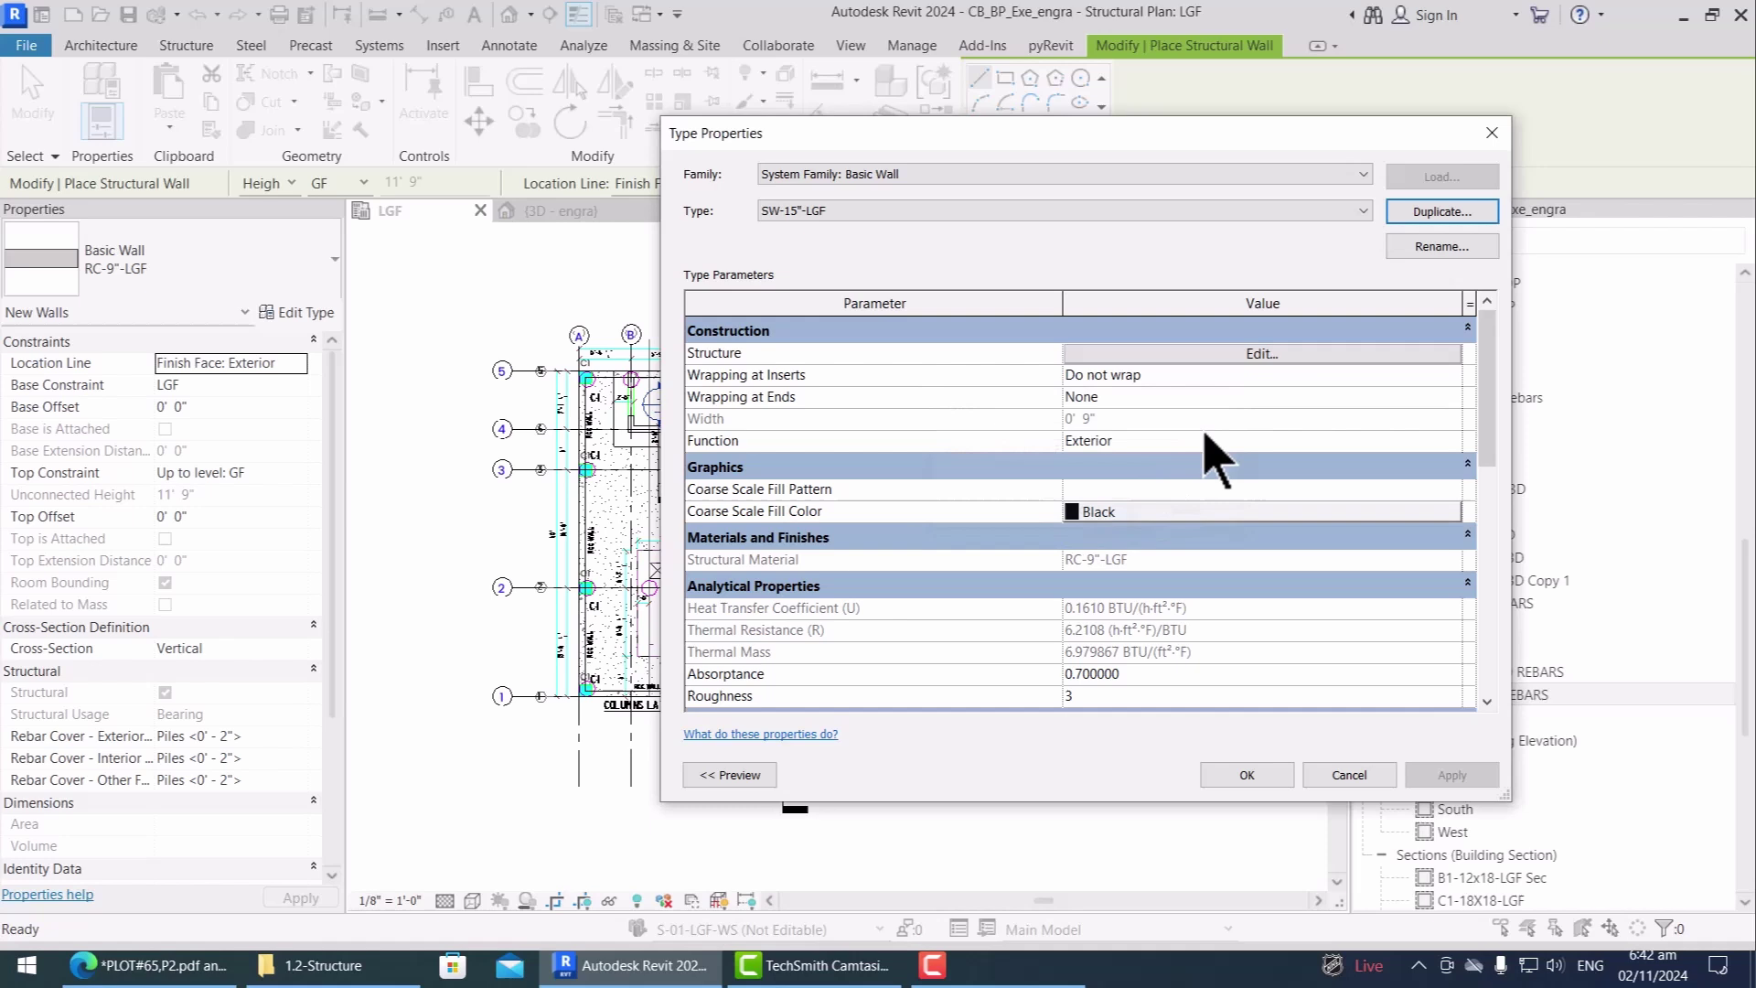
# Step: Set the structural layer thickness of the SW-15"-LGF wall type to 15"
pyautogui.click(1263, 355)
pyautogui.click(1096, 355)
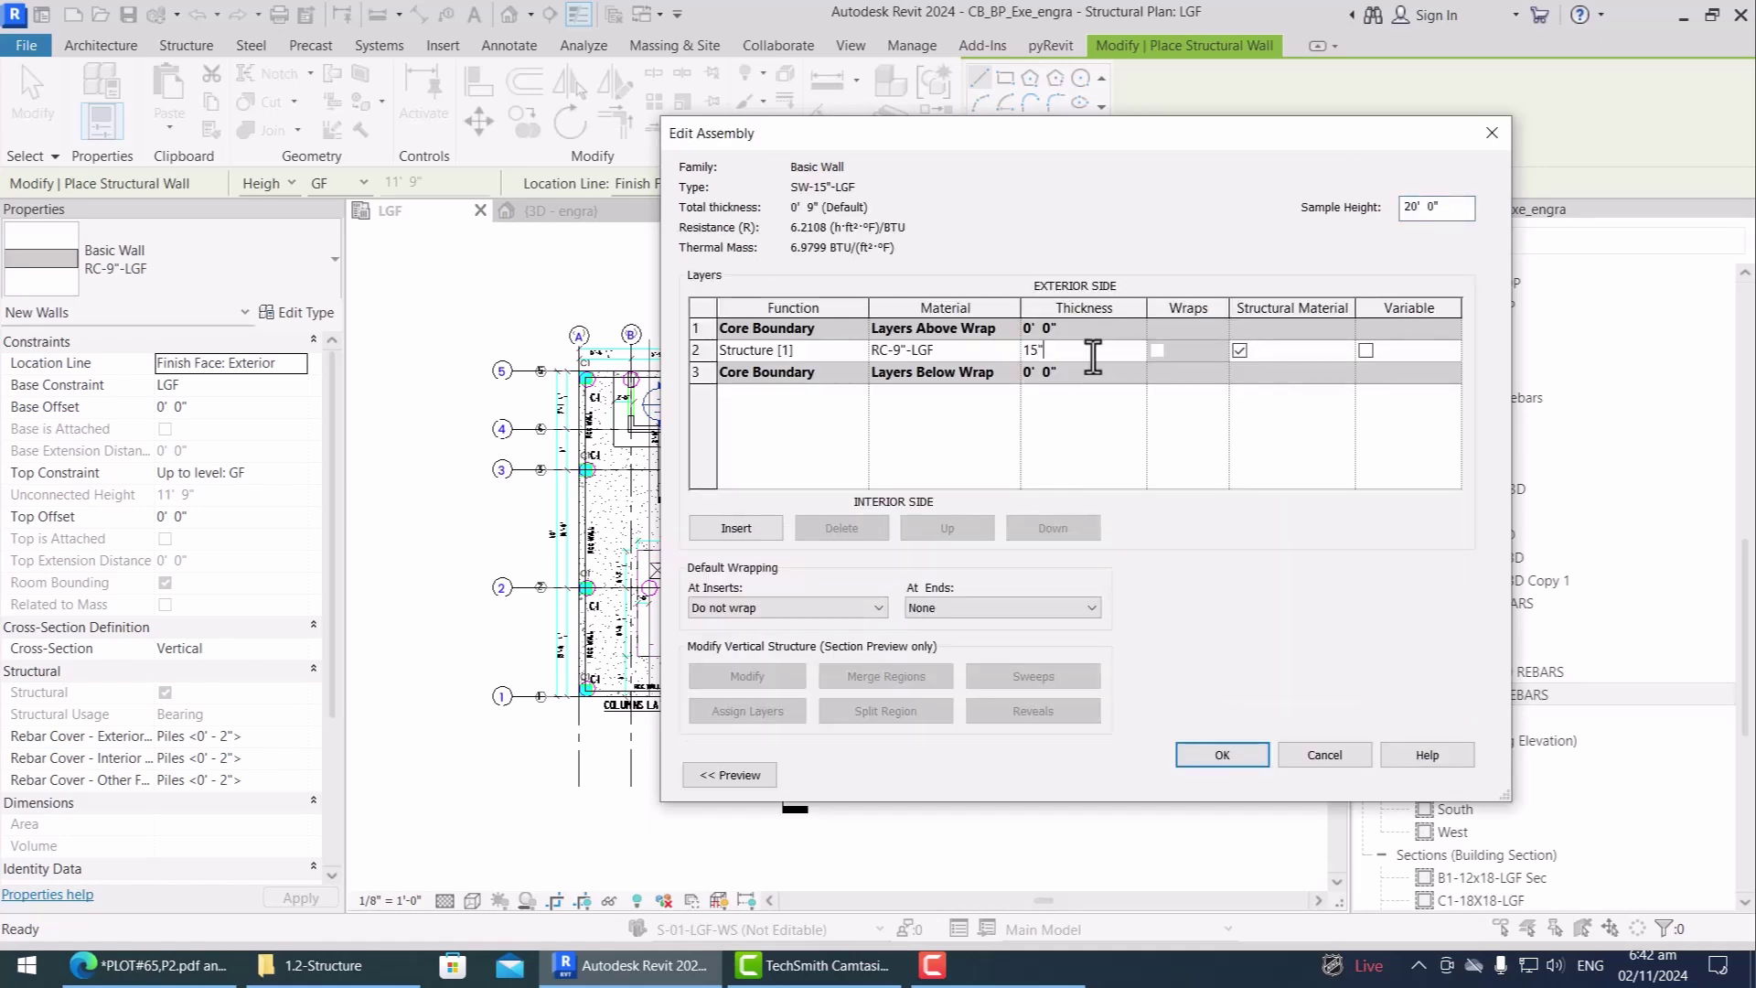
pyautogui.press('Tab')
# Step: Duplicate the RC-9"-LGF material as SW-15"-LGF, assign it to the structural layer and accept the wall type
pyautogui.click(1010, 350)
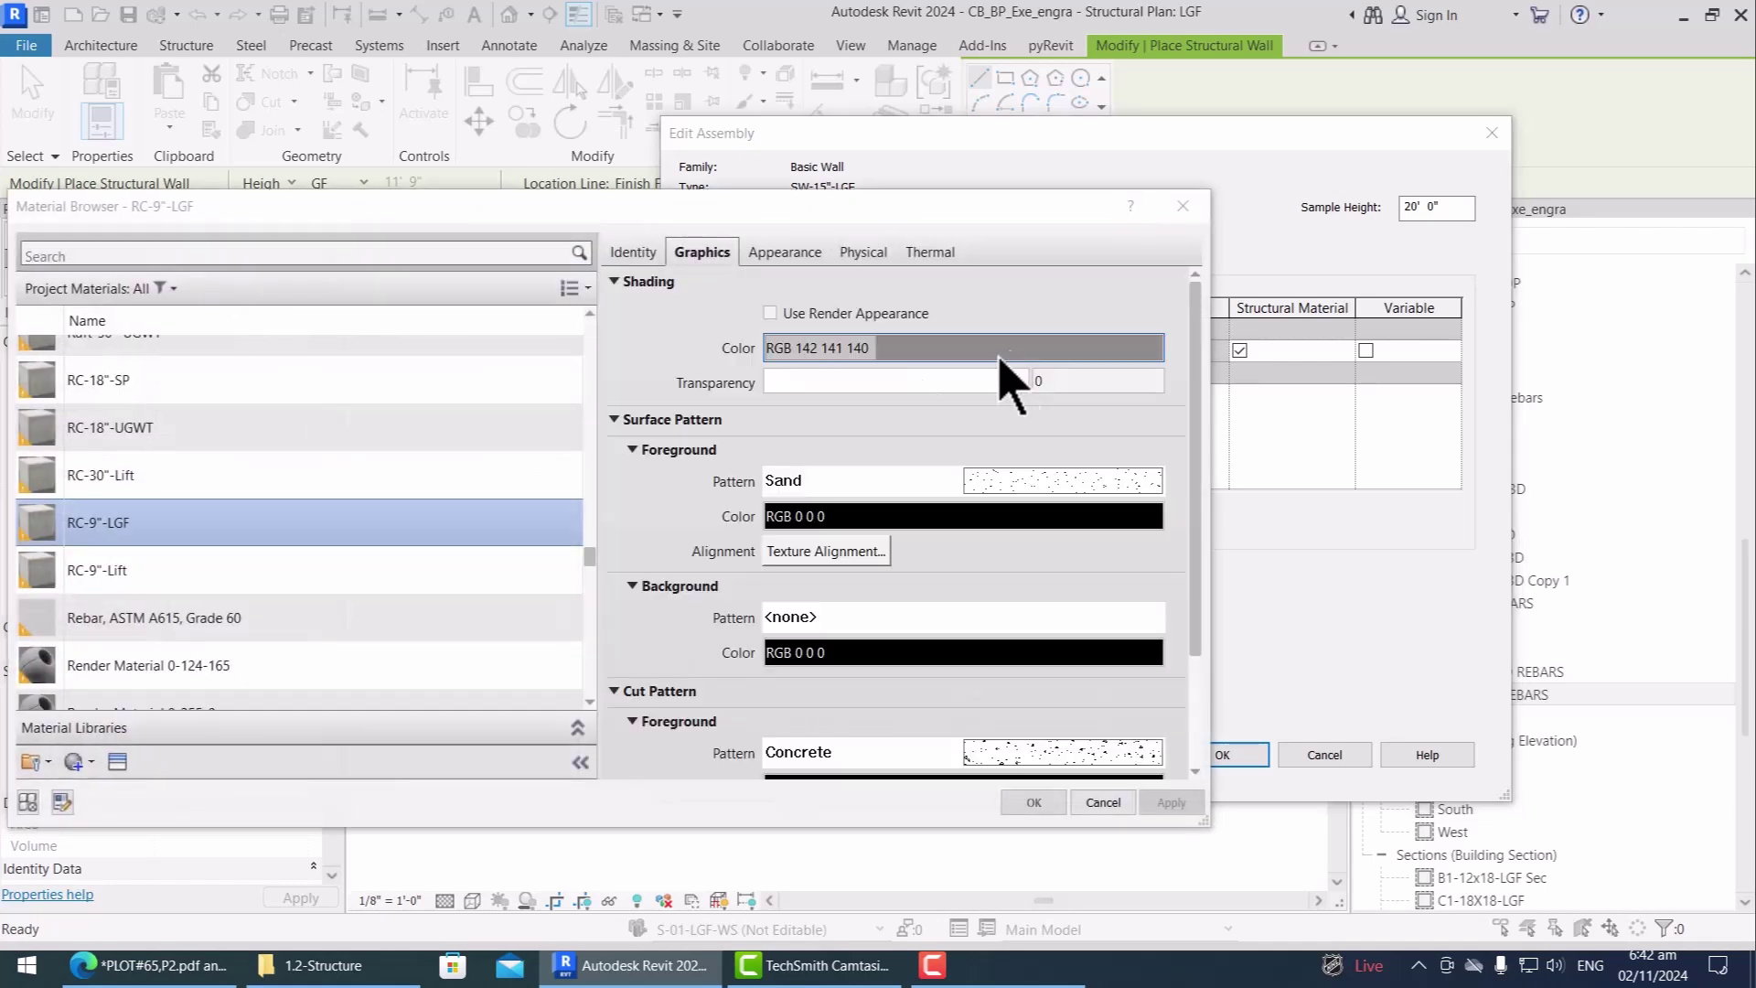
pyautogui.rightClick(238, 526)
pyautogui.click(302, 560)
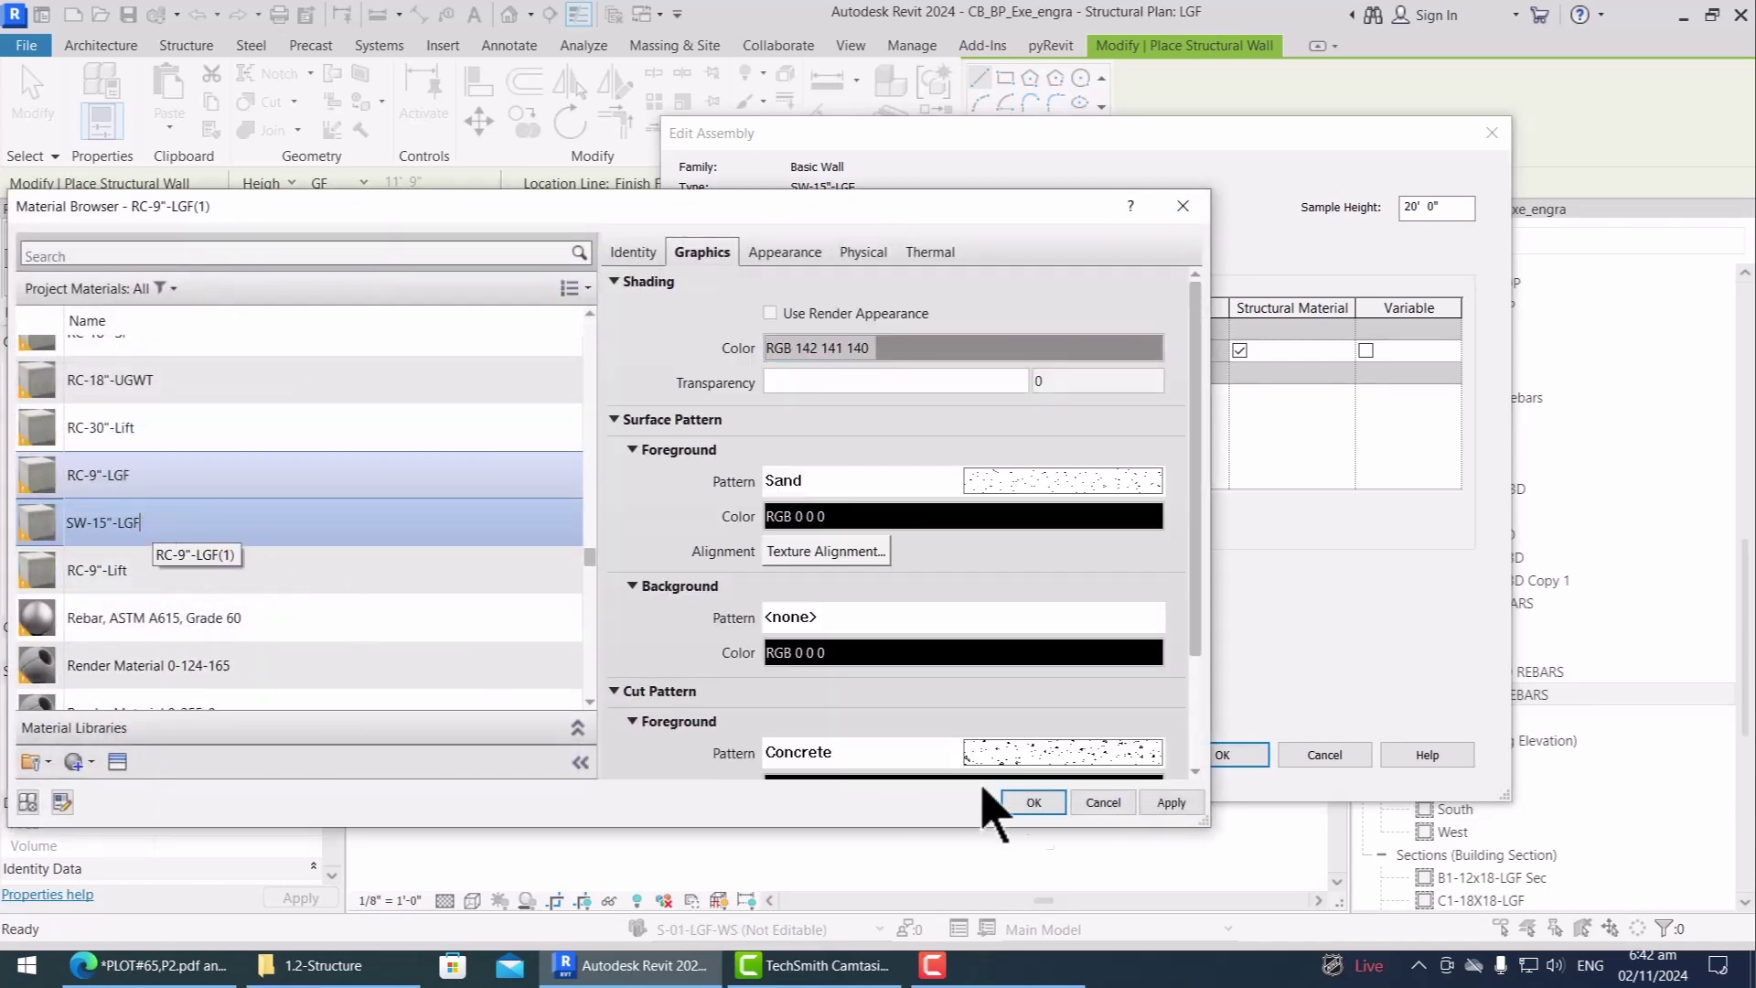
pyautogui.click(1034, 801)
pyautogui.click(1034, 802)
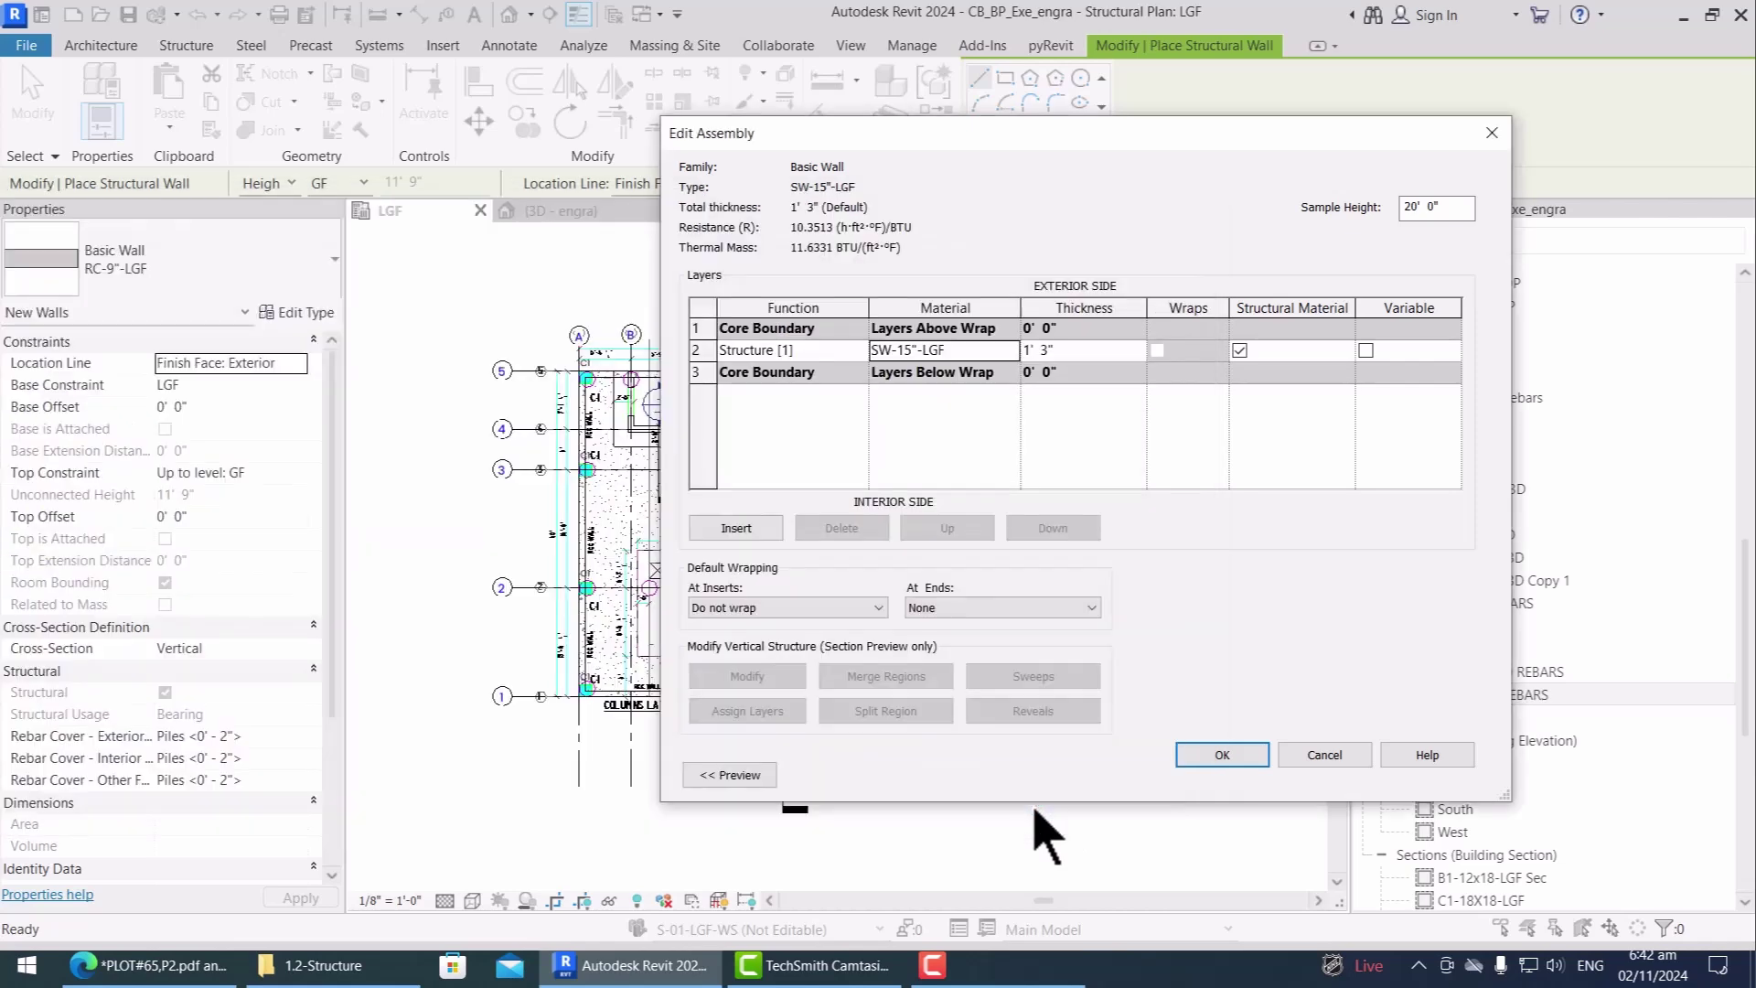
pyautogui.click(1205, 759)
pyautogui.click(1246, 774)
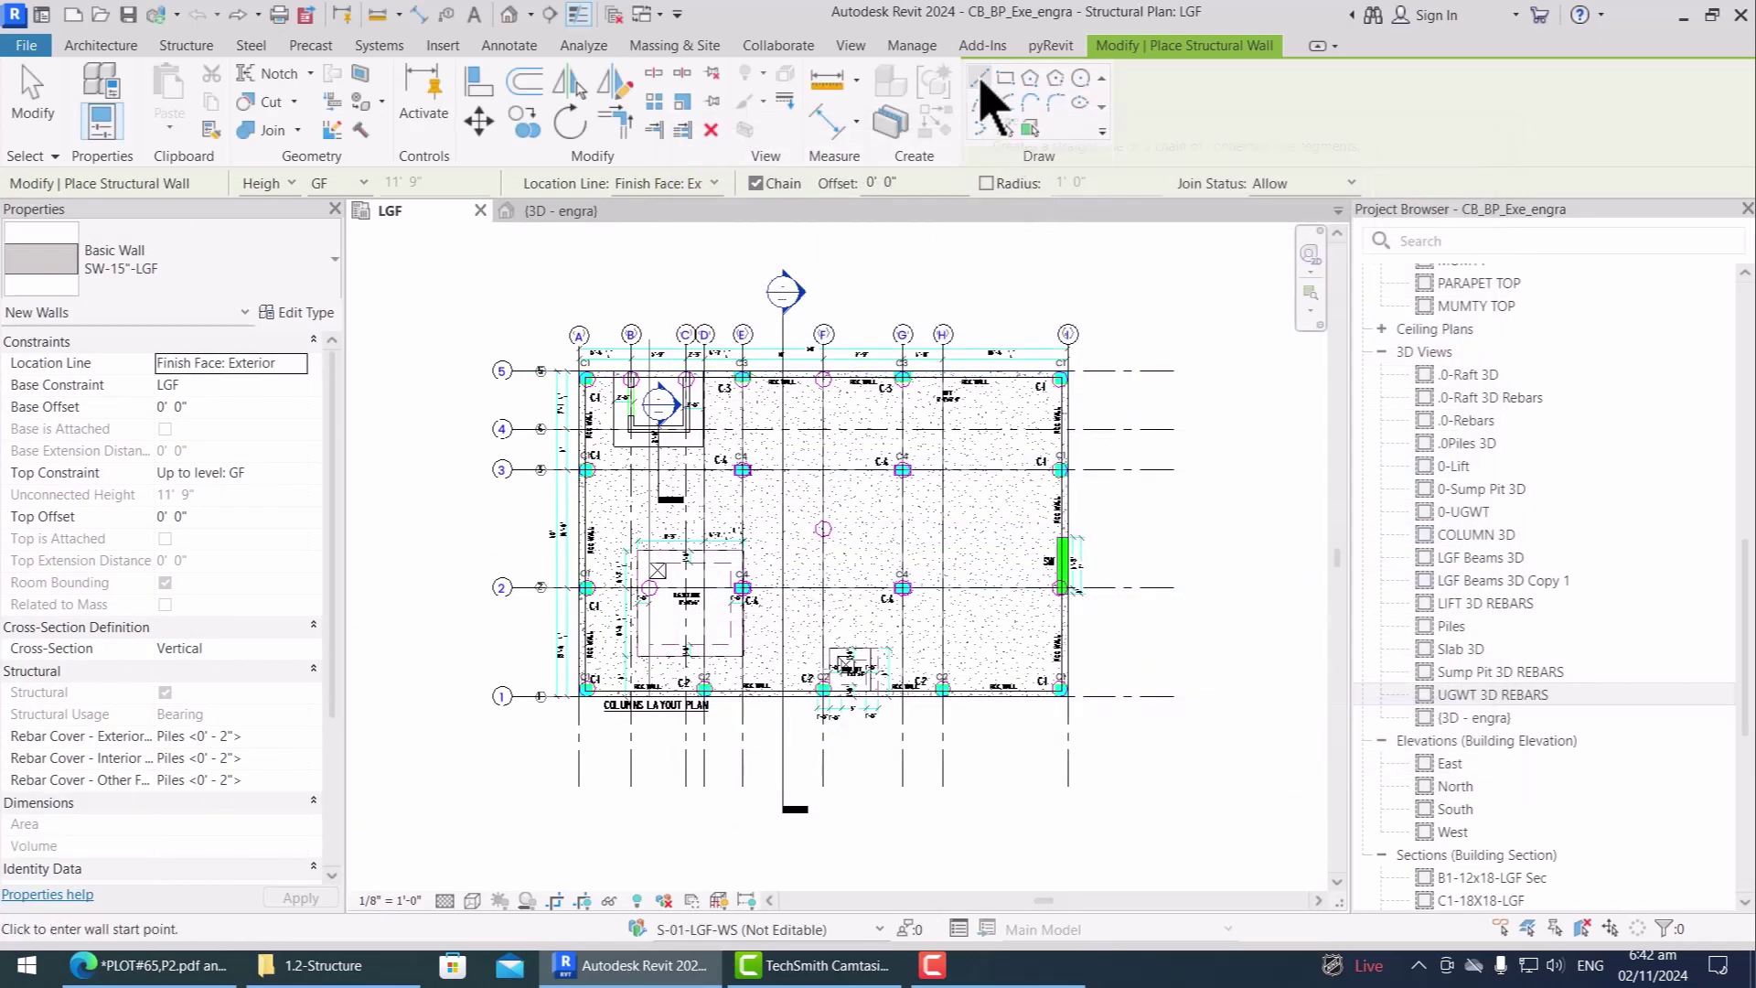
pyautogui.scroll(5, 1107, 577)
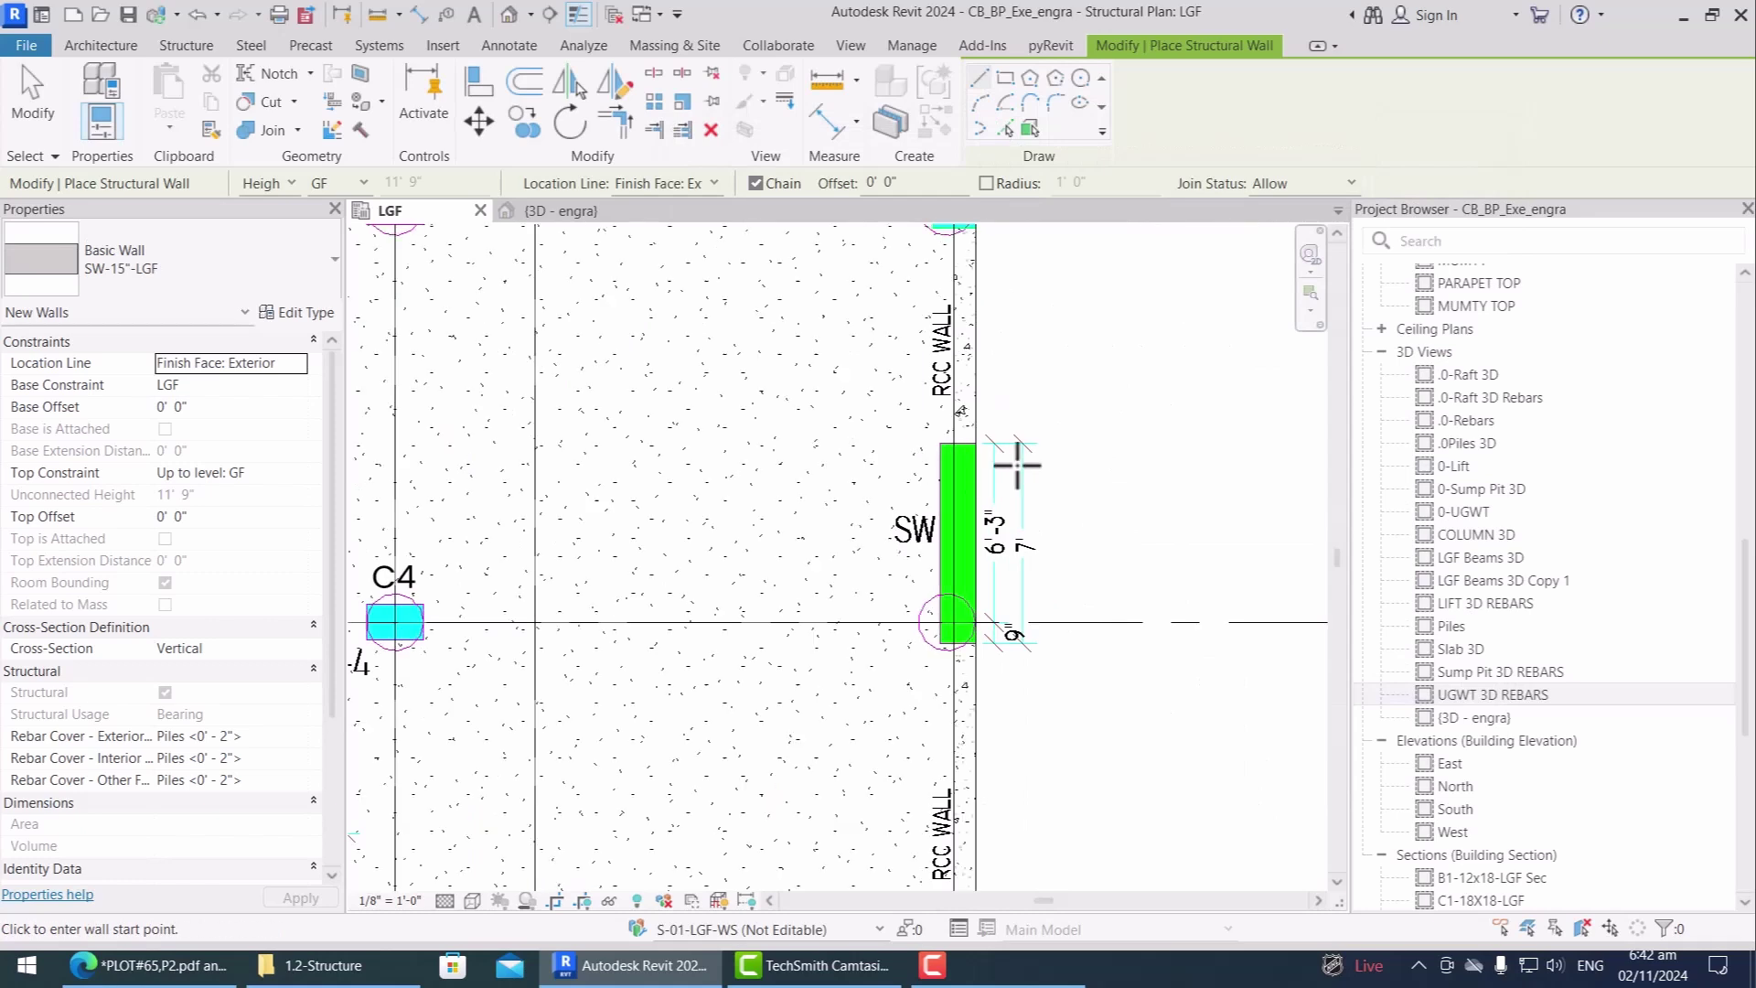
pyautogui.scroll(2, 1017, 466)
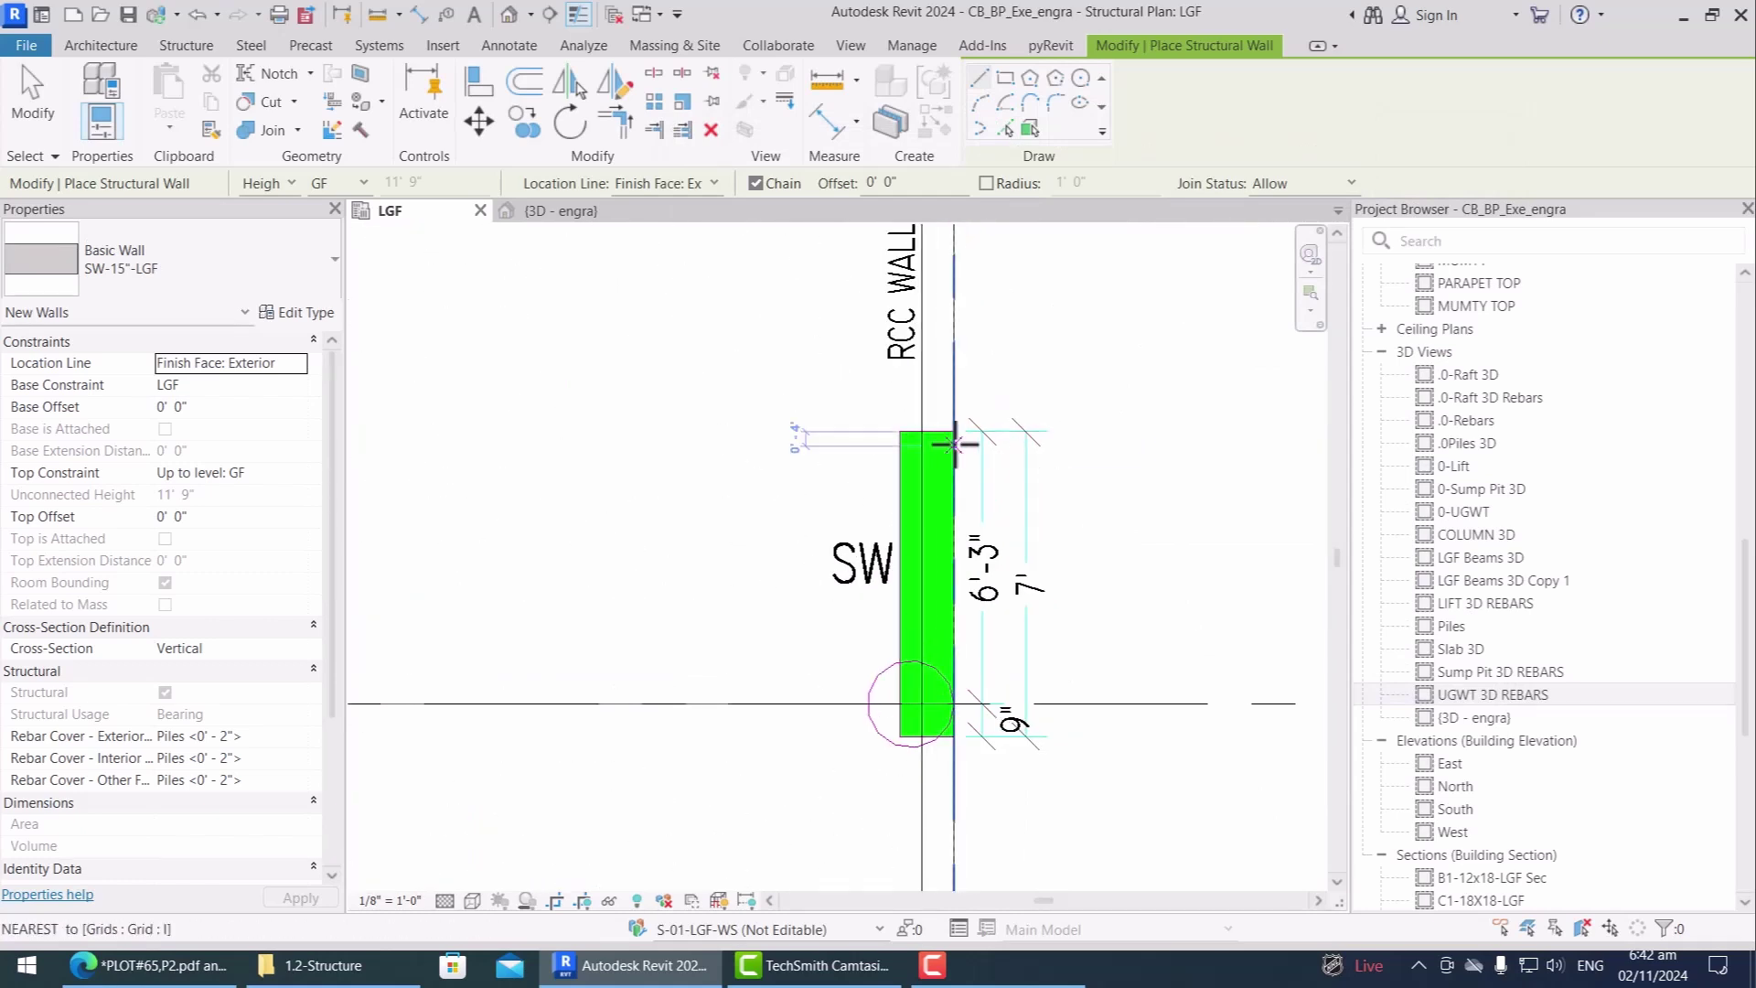
pyautogui.click(267, 224)
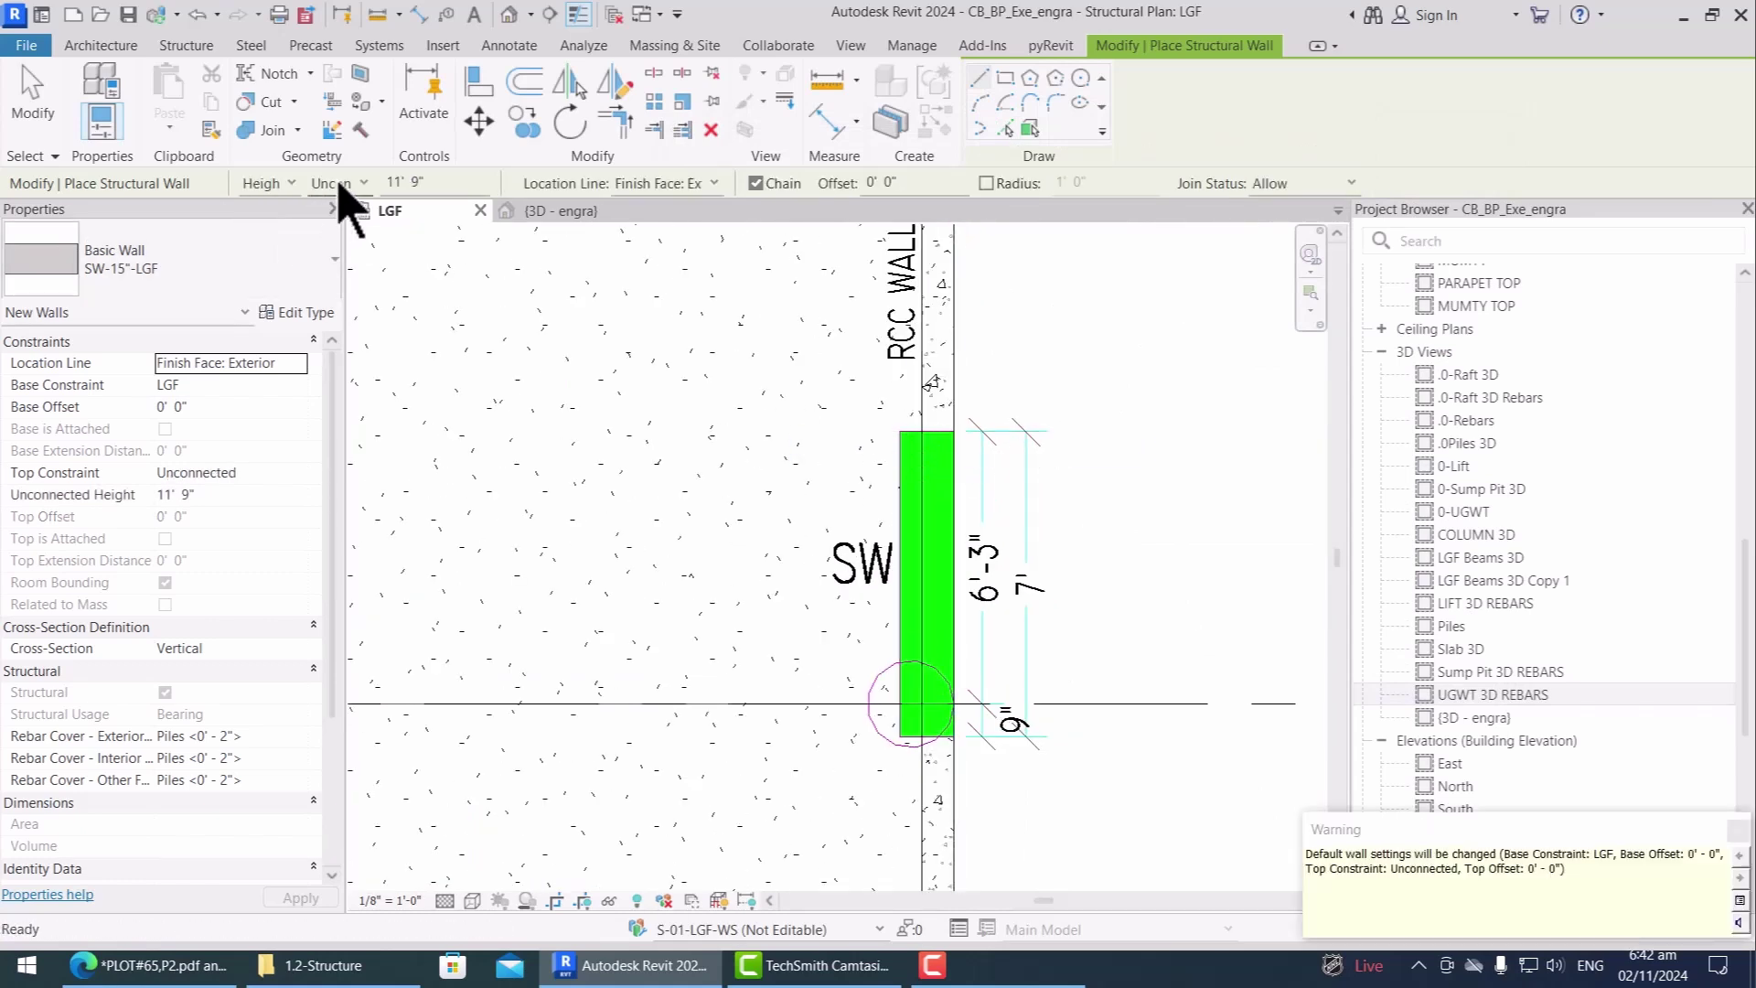
pyautogui.click(339, 183)
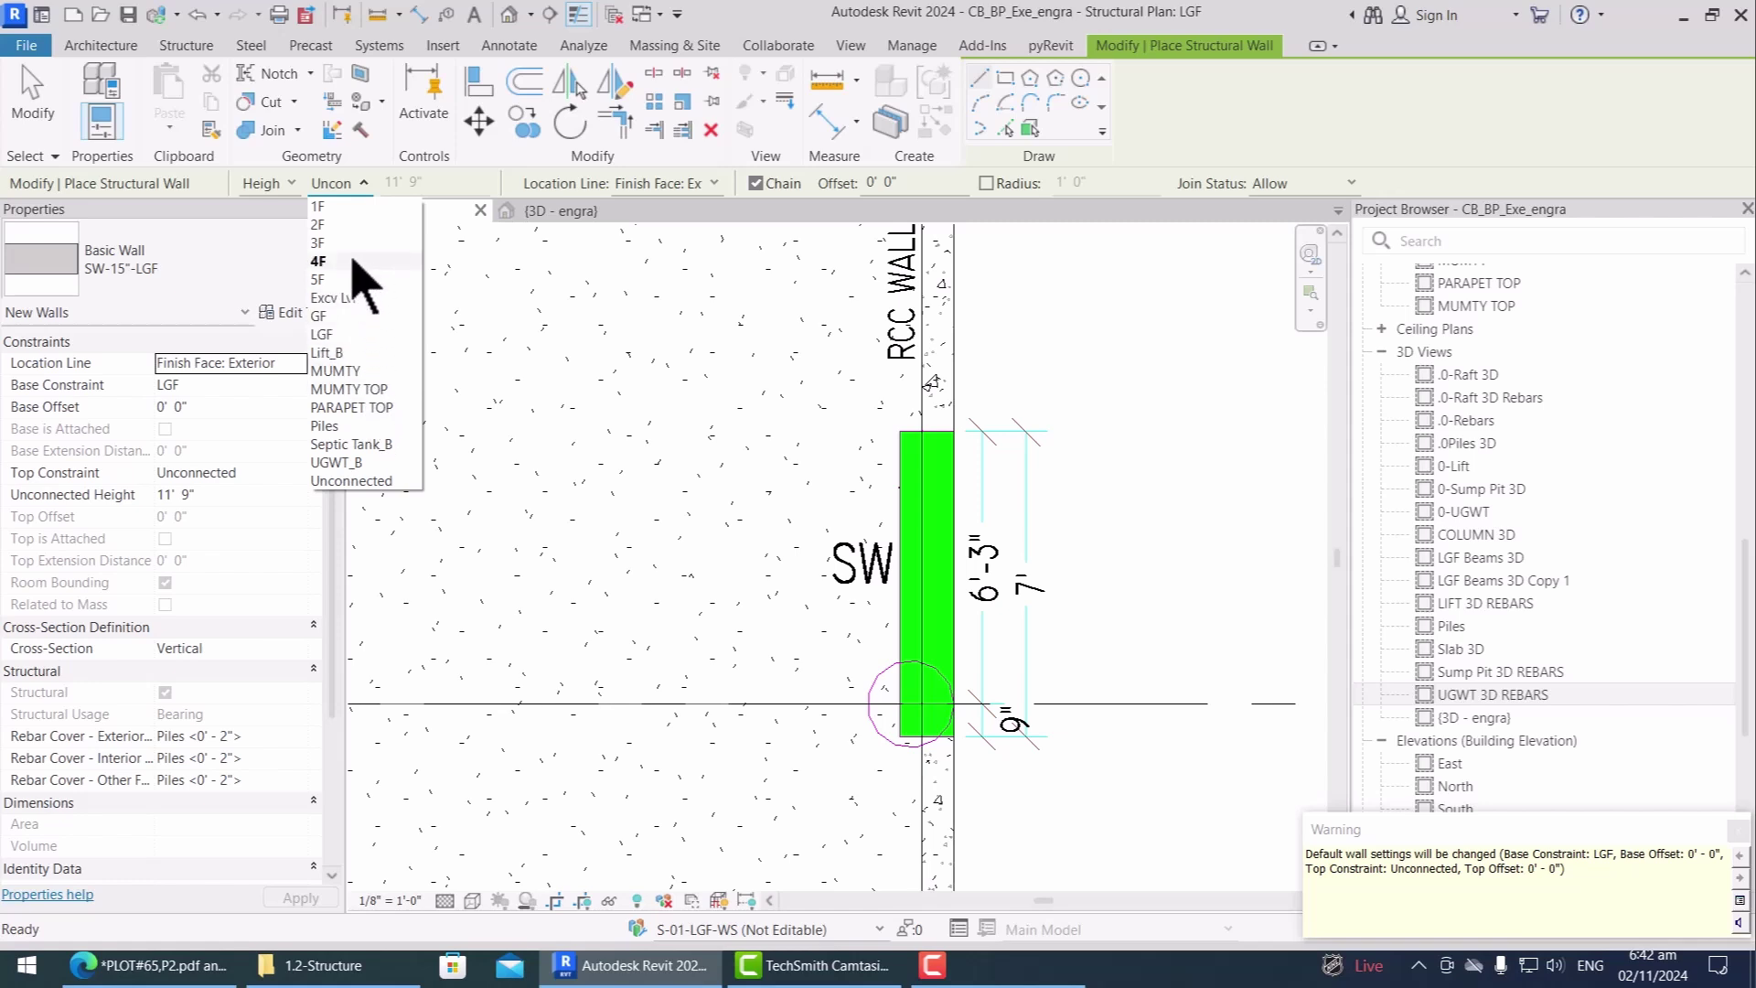
pyautogui.click(351, 337)
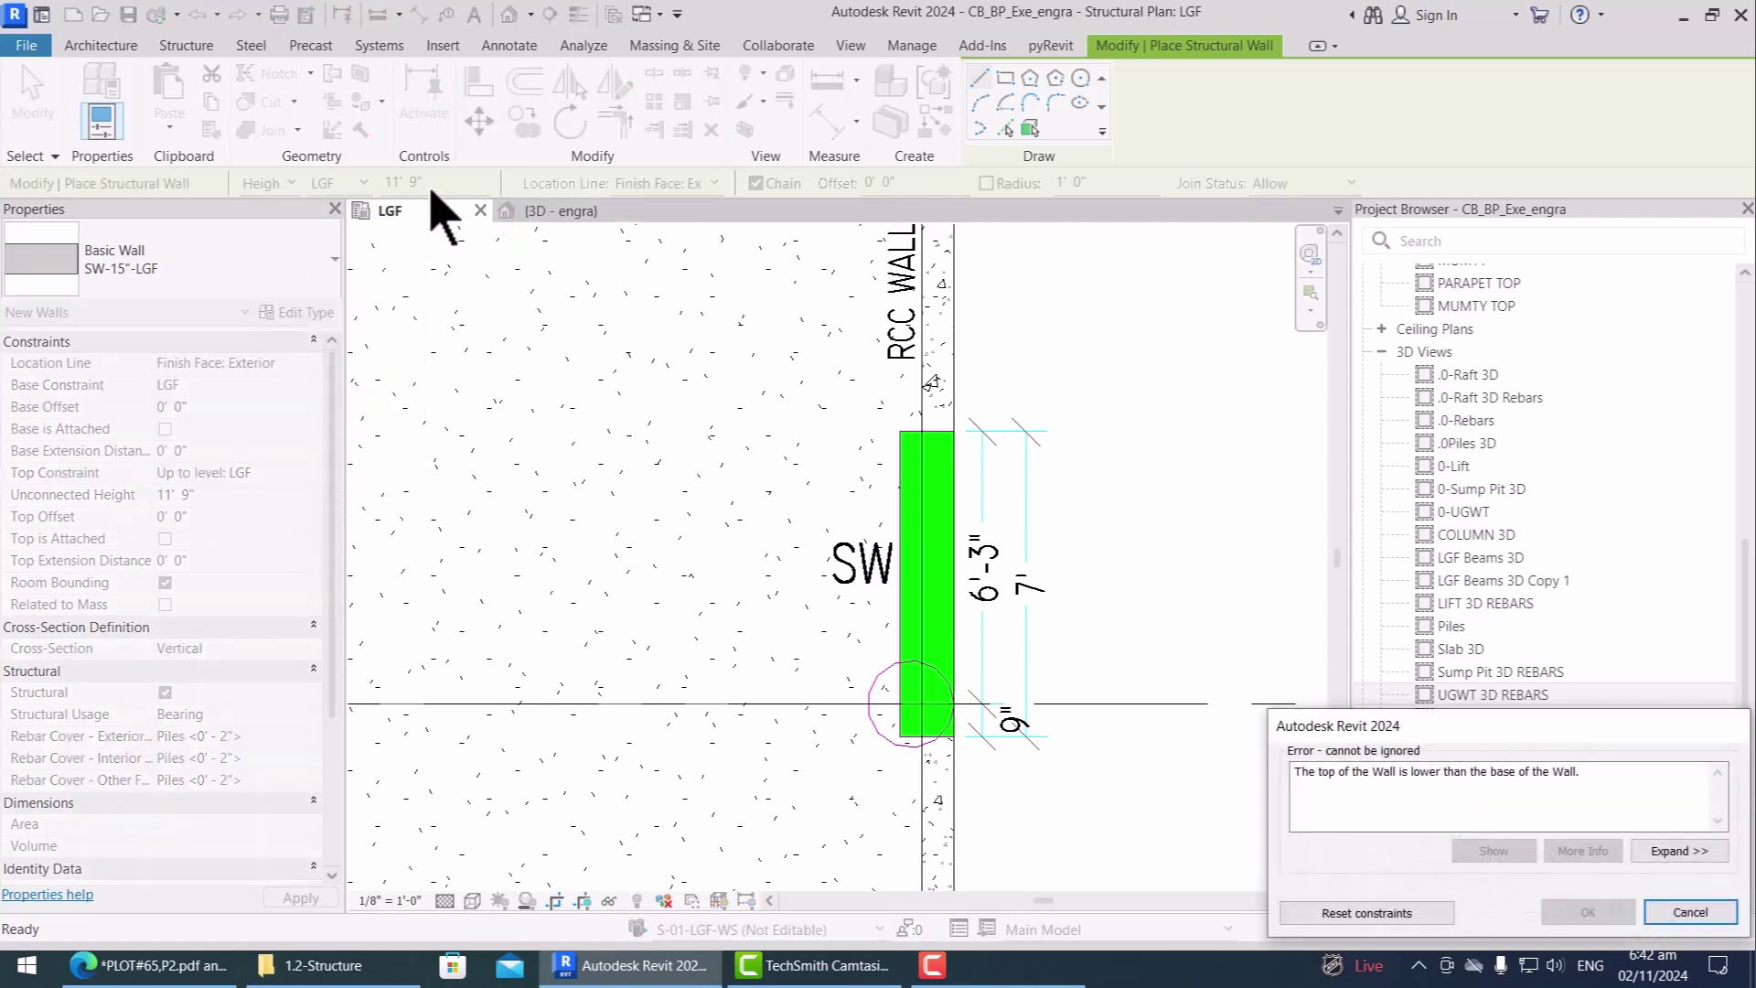
pyautogui.click(1691, 912)
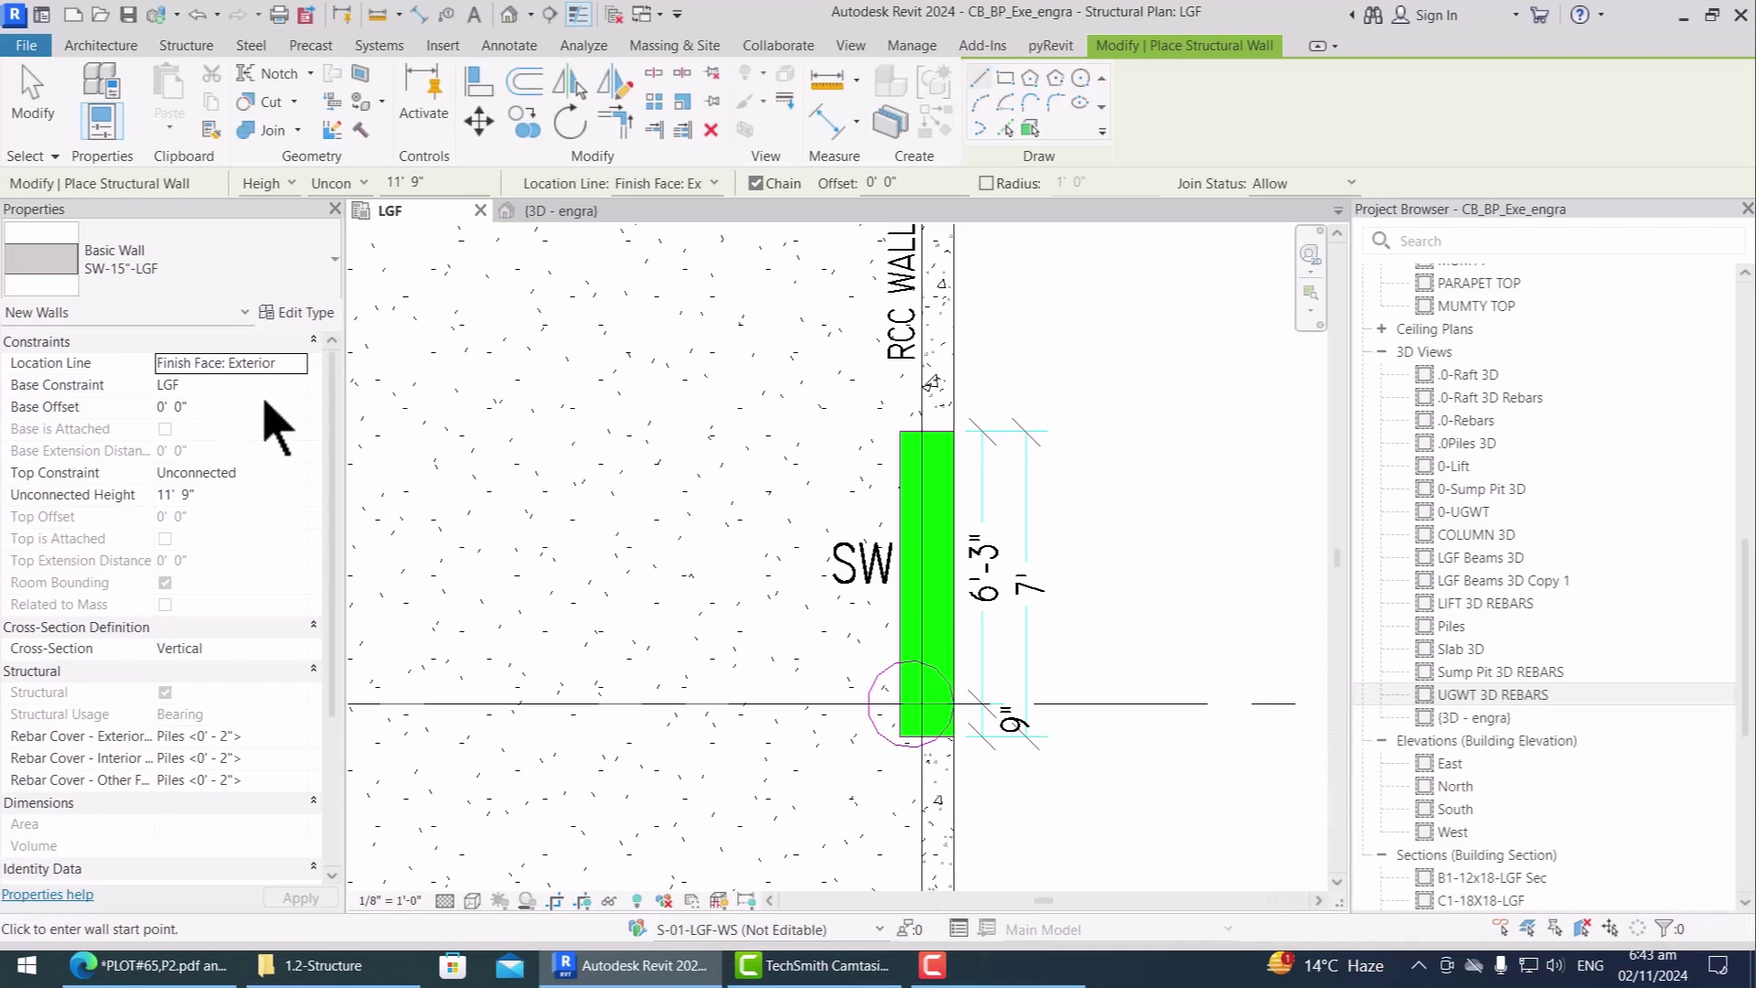
# Step: Constrain the new wall's top up to level GF and draw the 7' shear wall along the outer face of the green SW outline
pyautogui.click(300, 474)
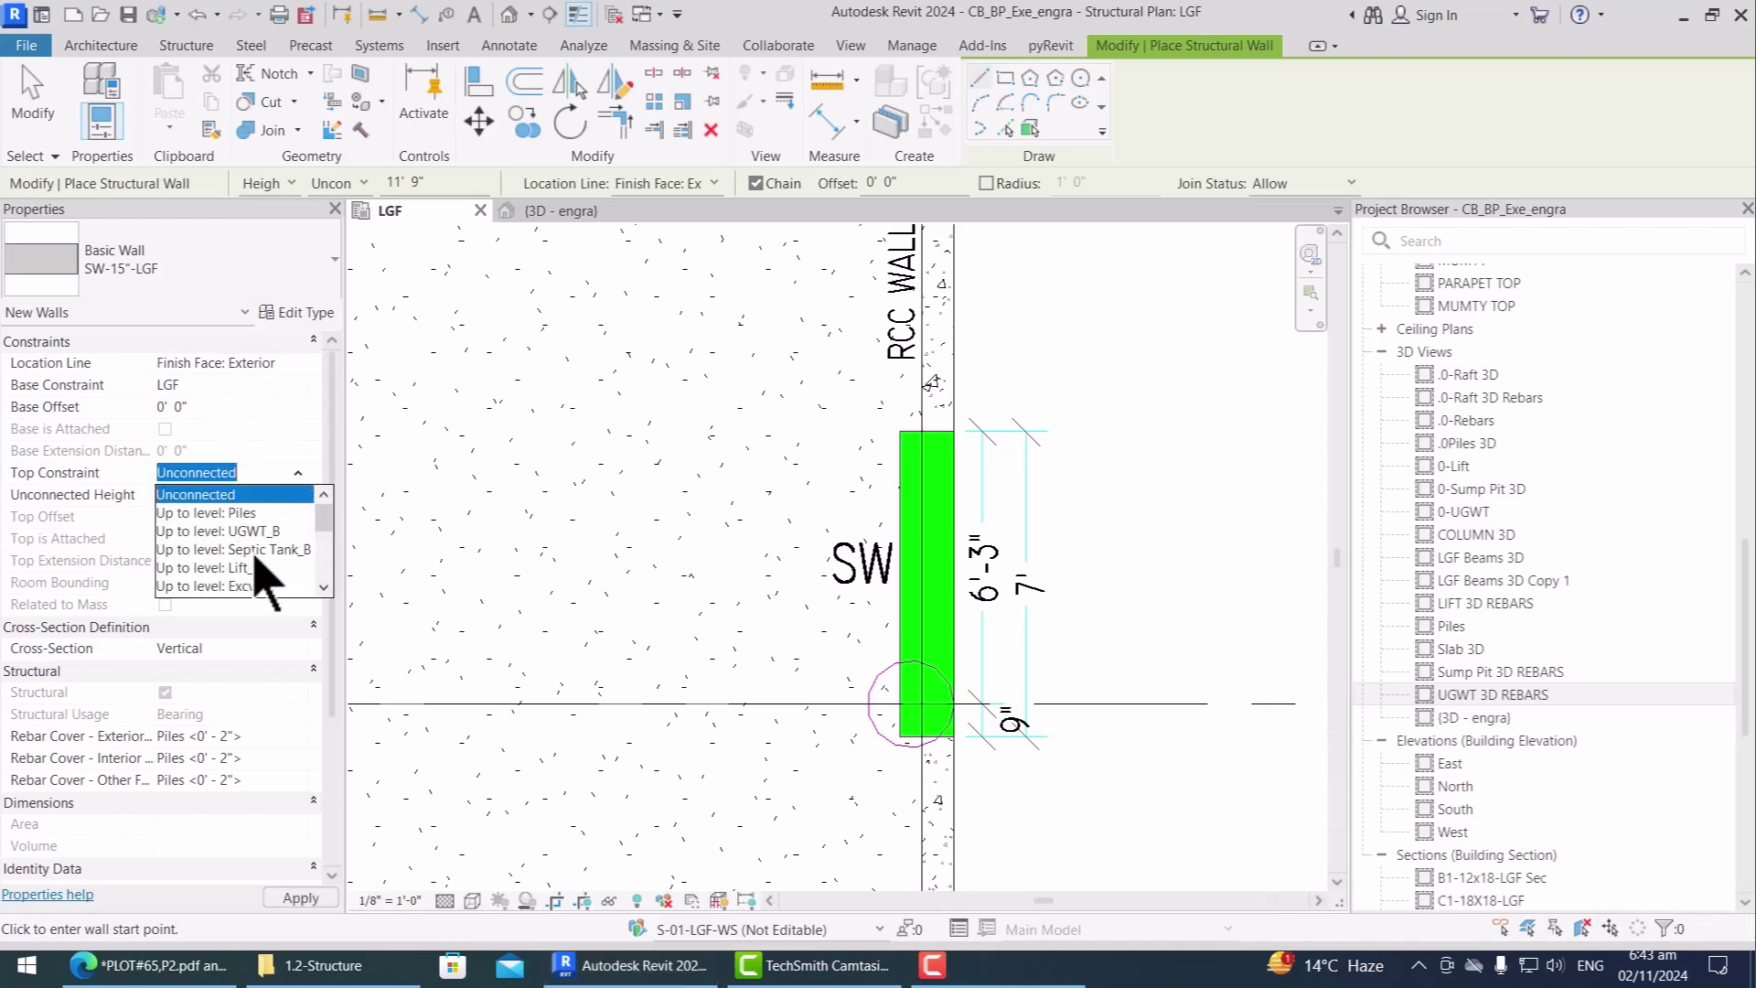
pyautogui.scroll(-1, 270, 574)
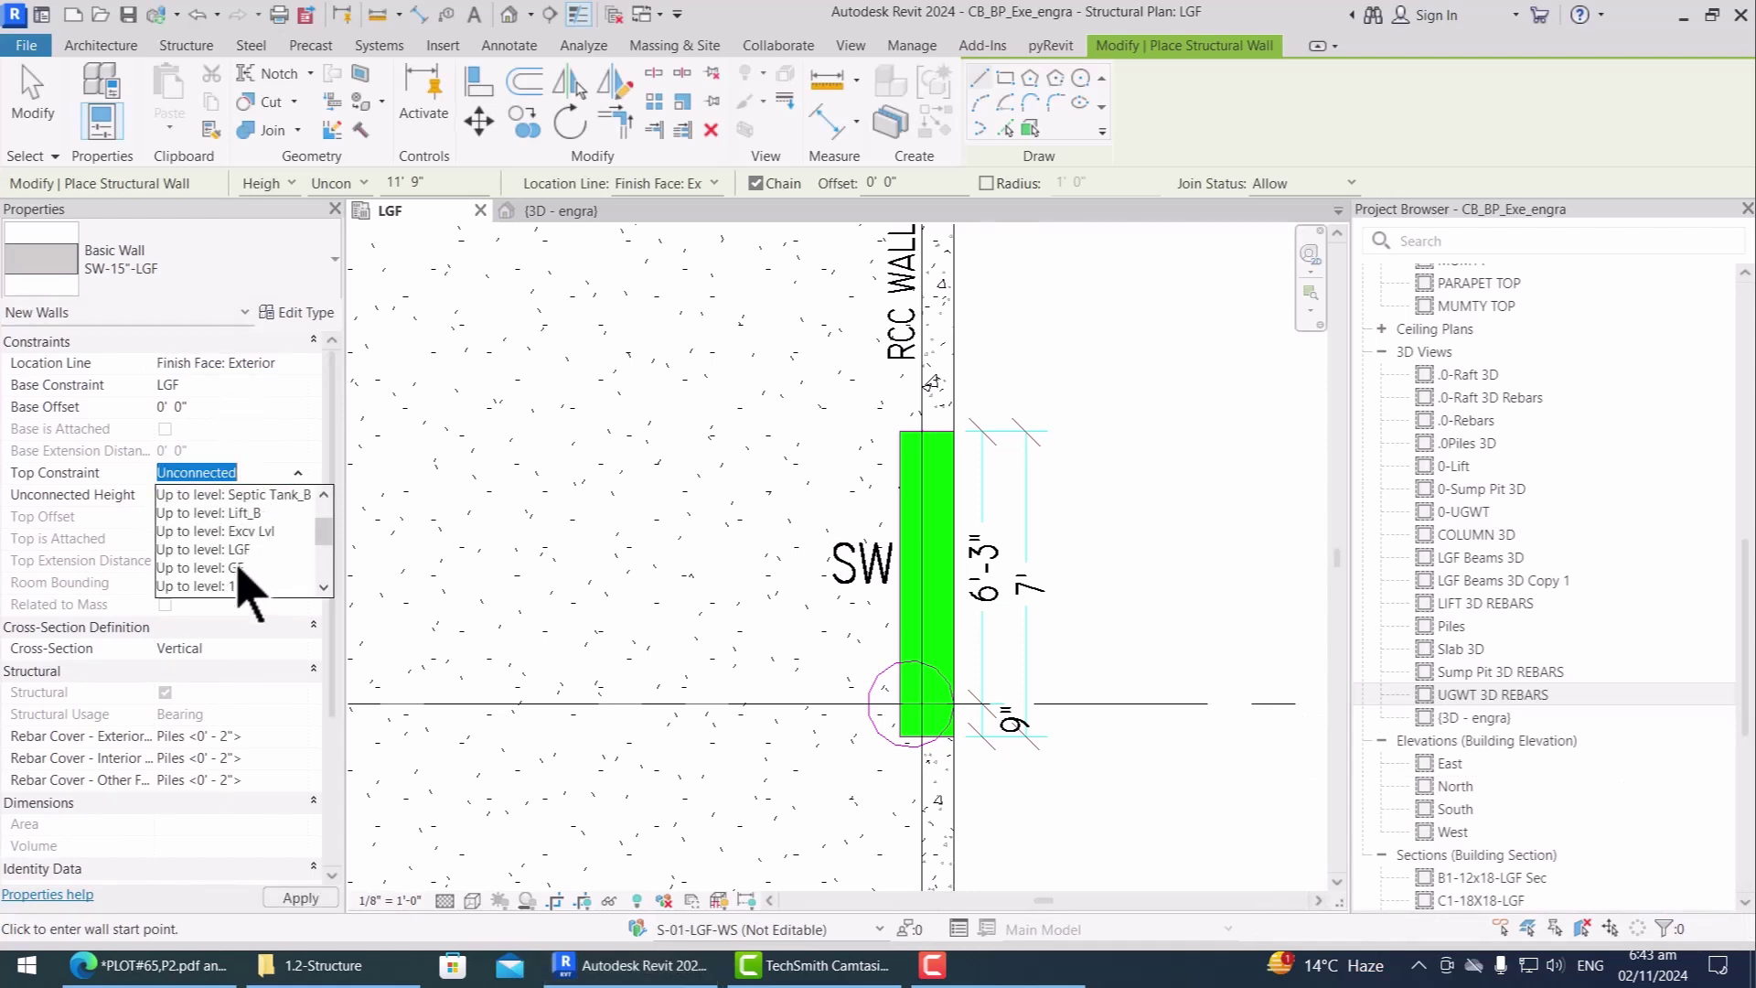
pyautogui.click(238, 567)
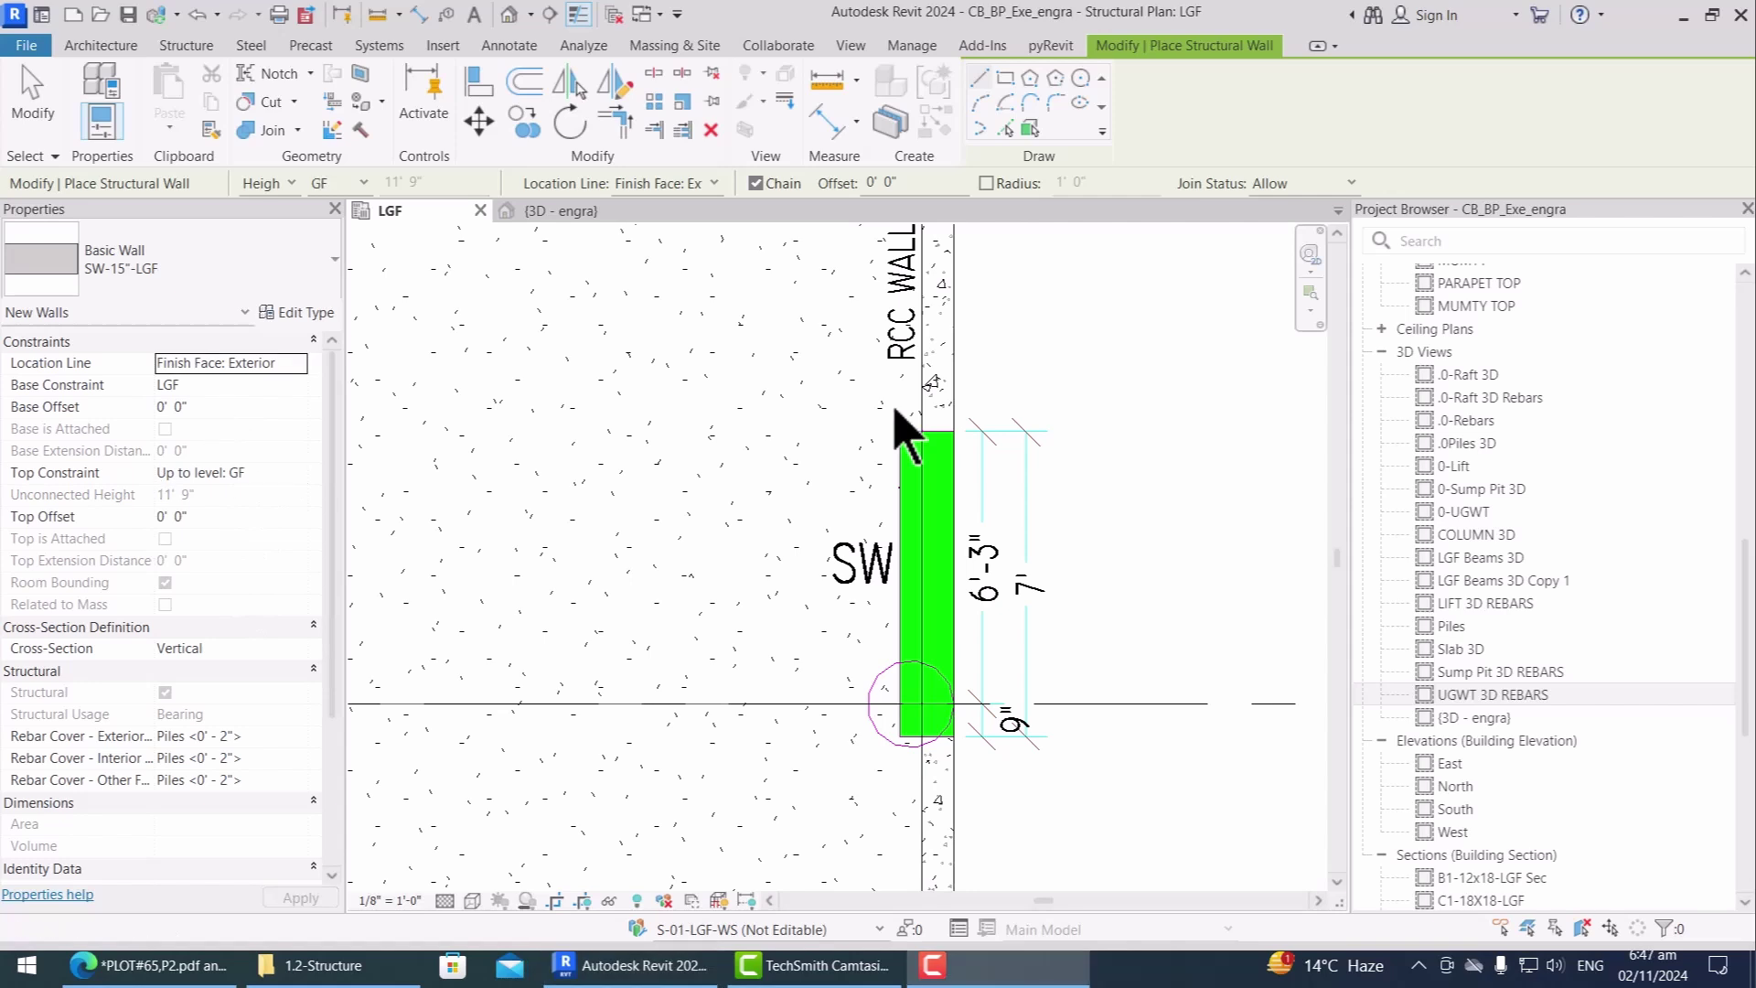
pyautogui.click(954, 432)
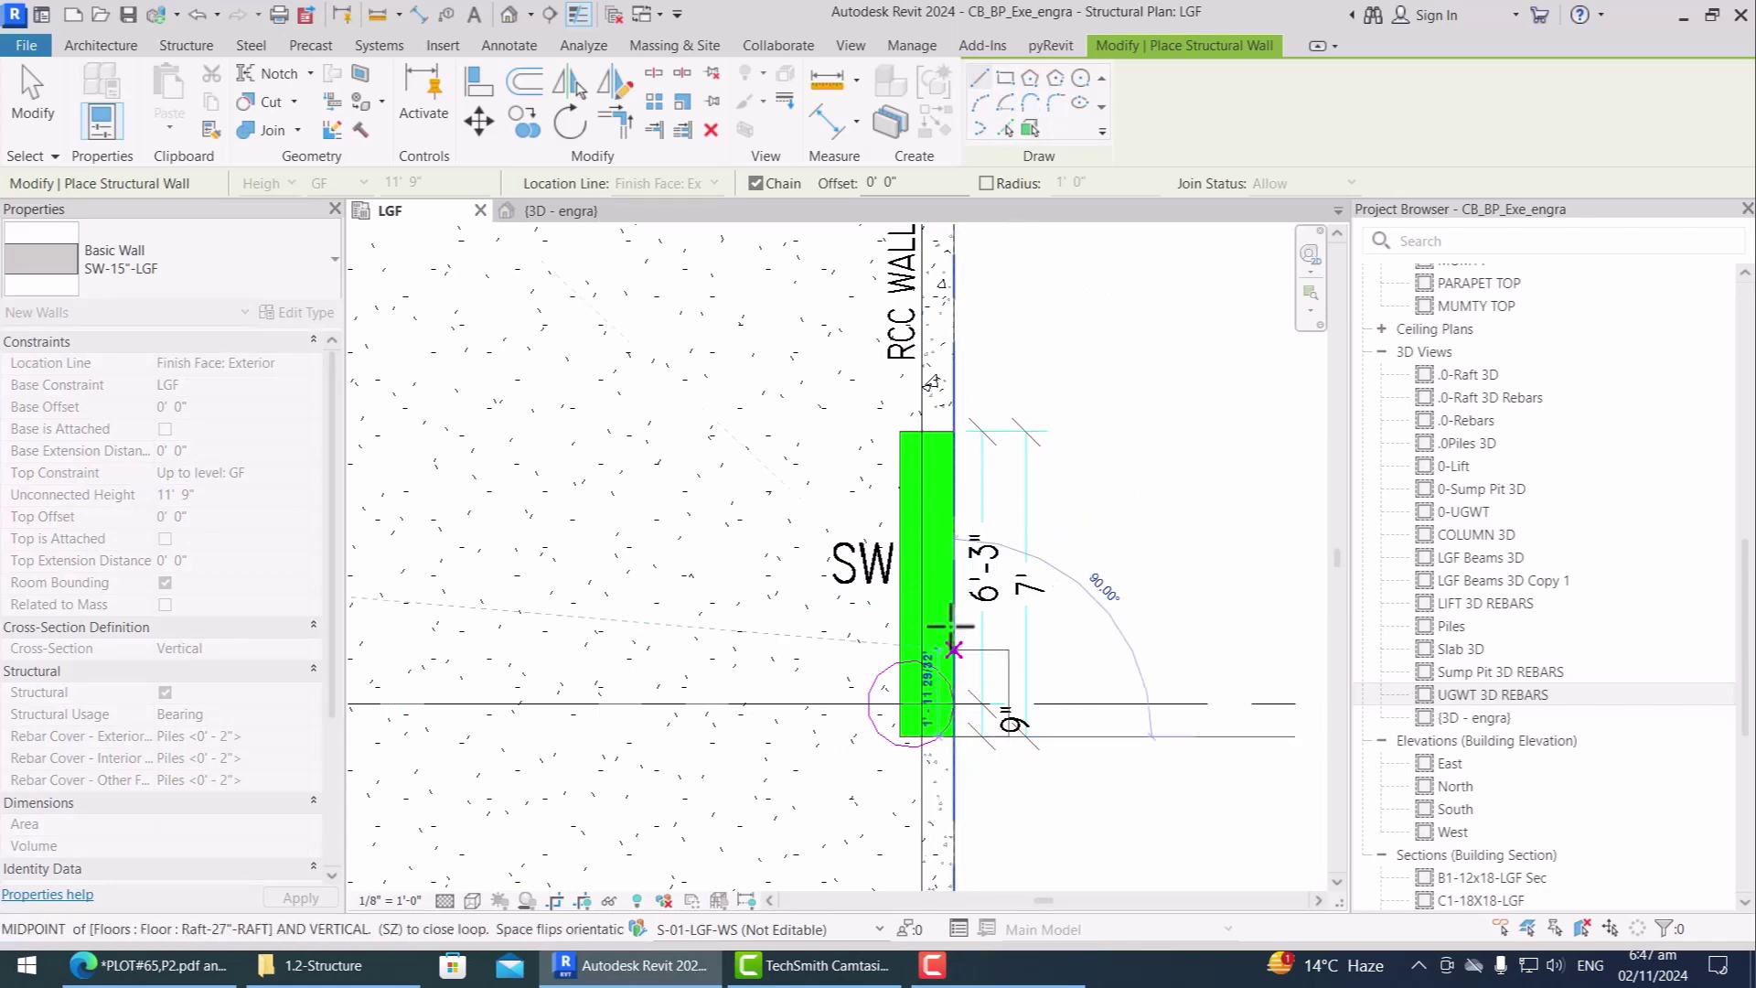
pyautogui.press('Escape')
# Step: Select the shear wall in the {3D - engra} view and set its top offset to -6"
pyautogui.click(561, 216)
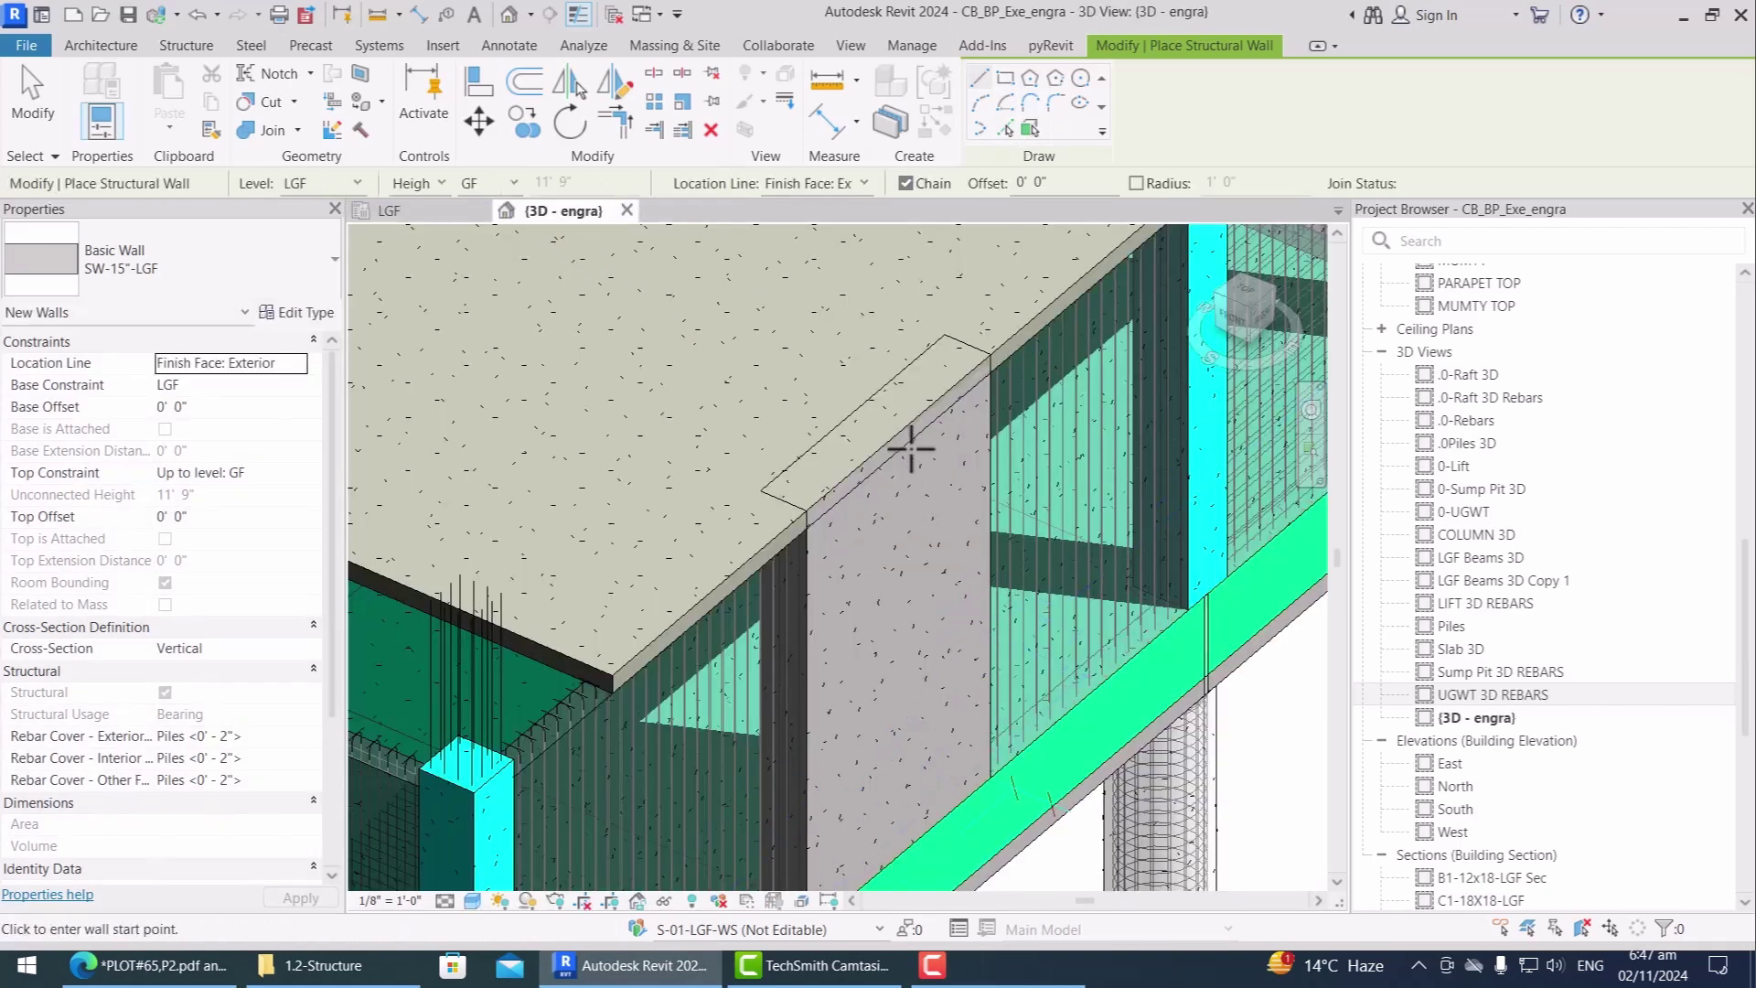
pyautogui.press('Escape')
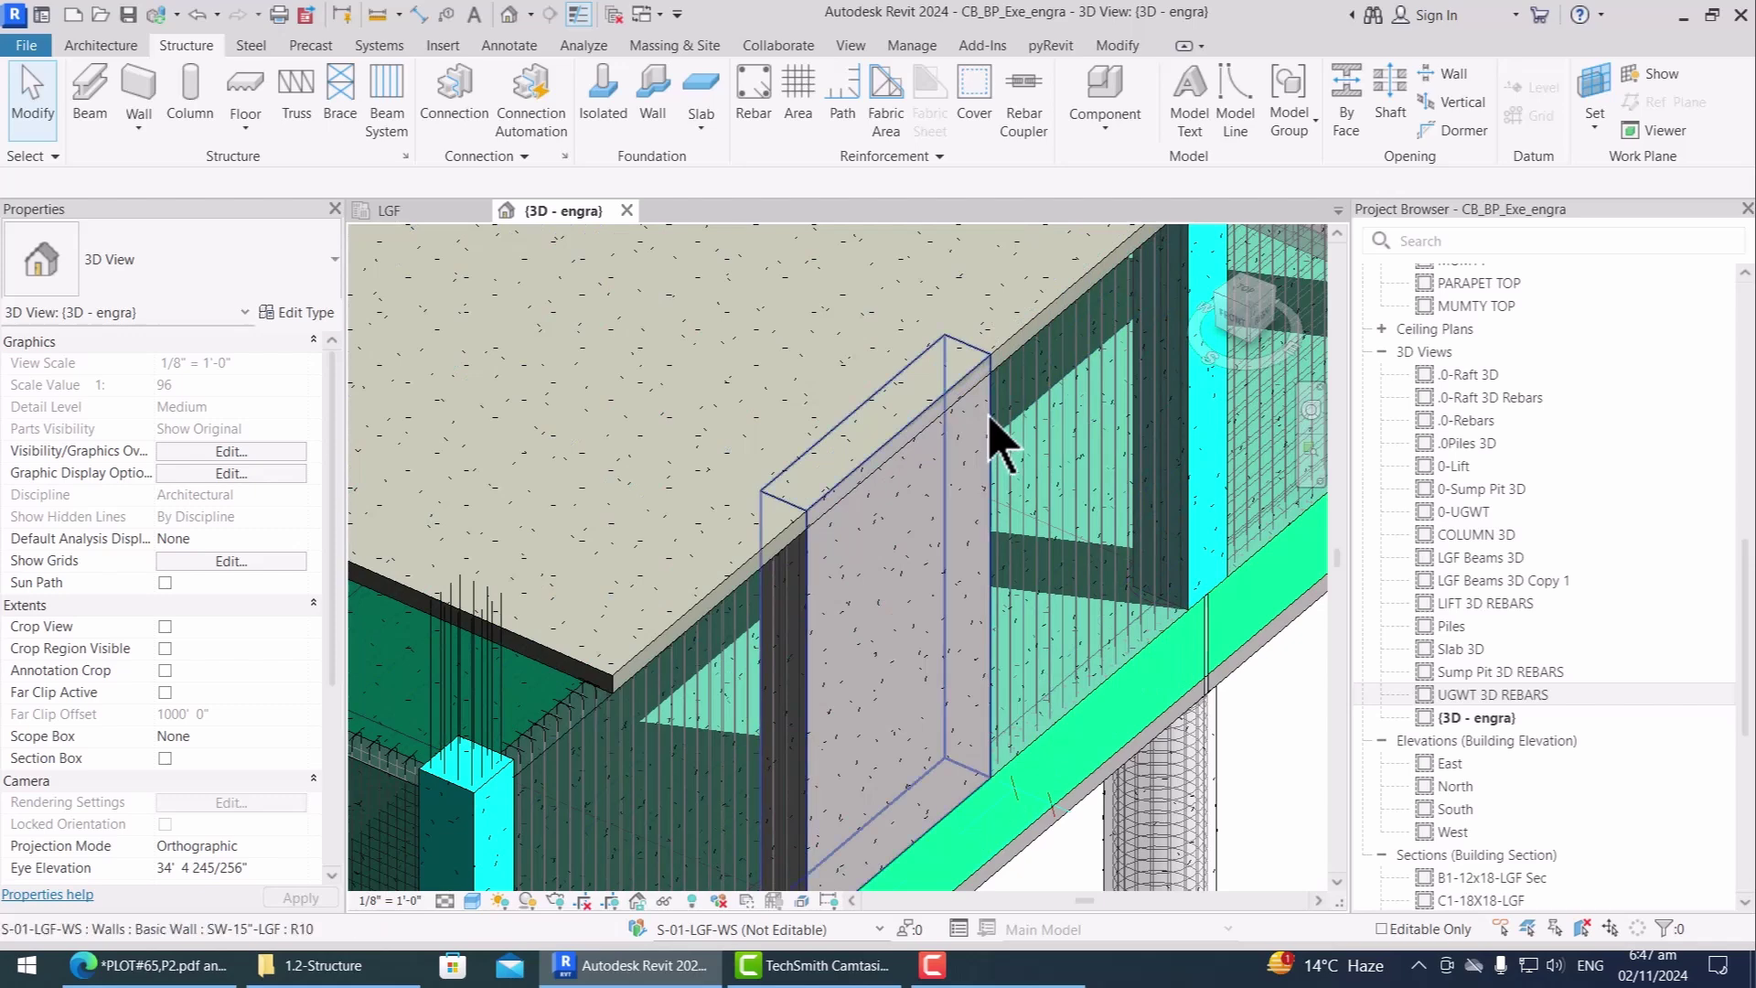
pyautogui.click(992, 444)
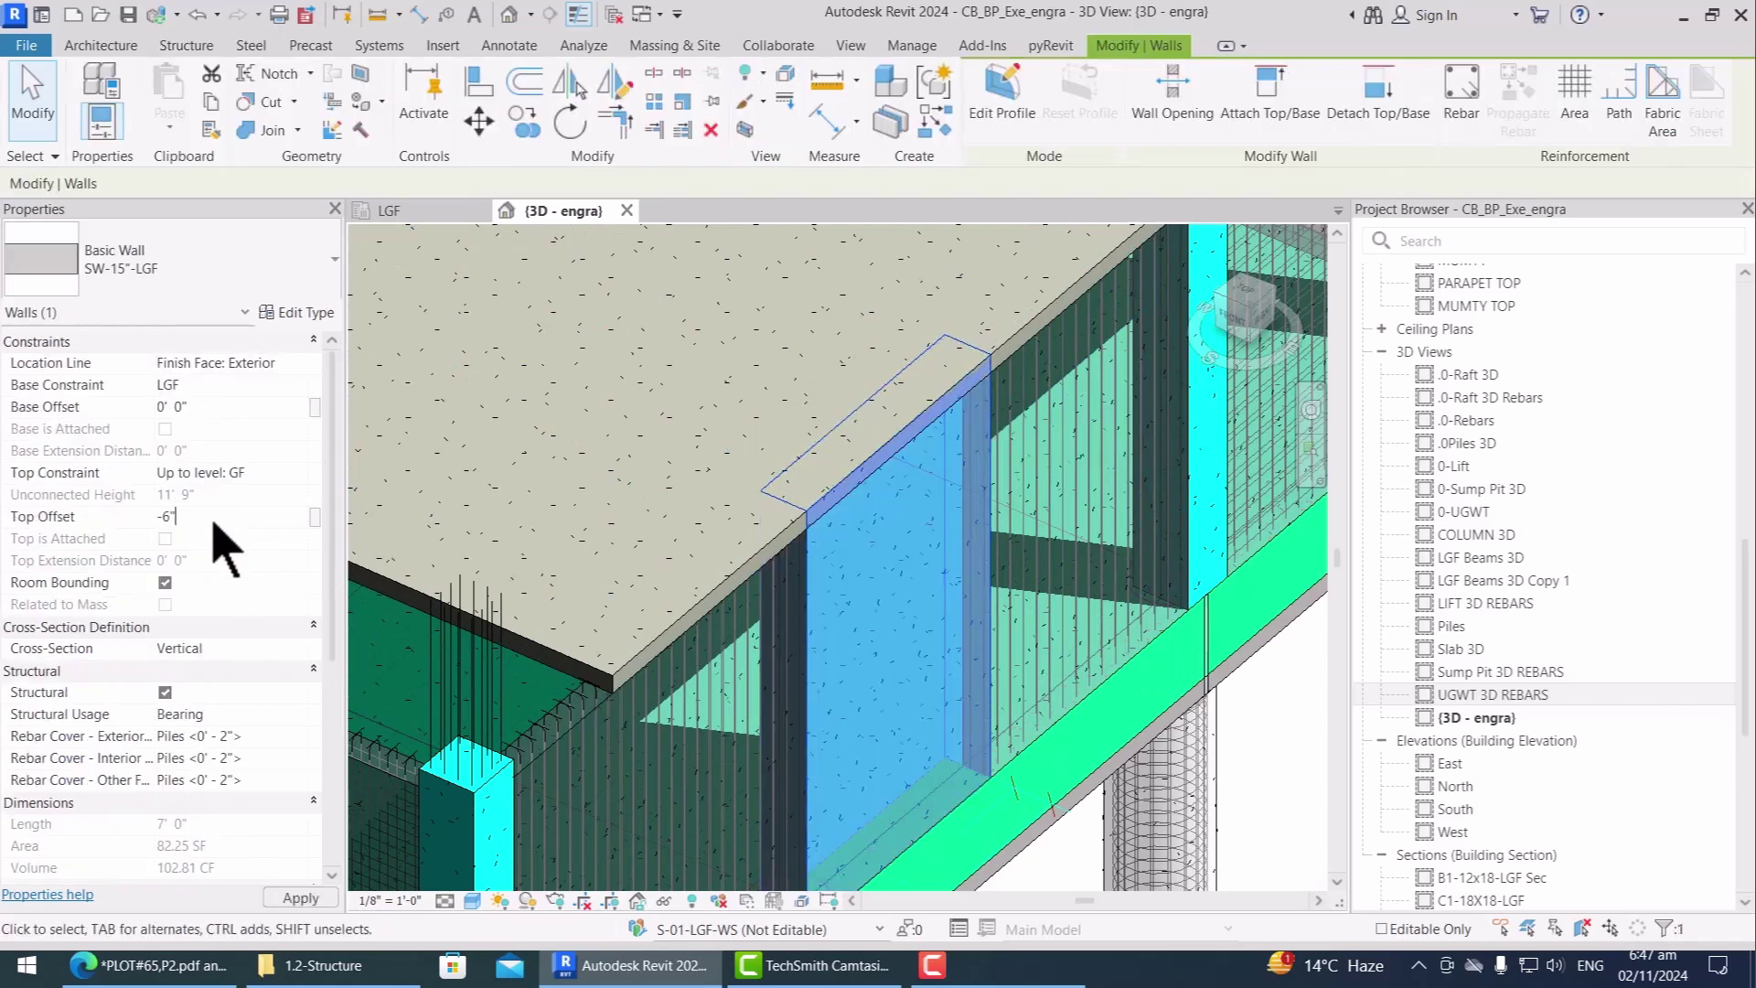
pyautogui.press('Escape')
pyautogui.scroll(-5, 1052, 620)
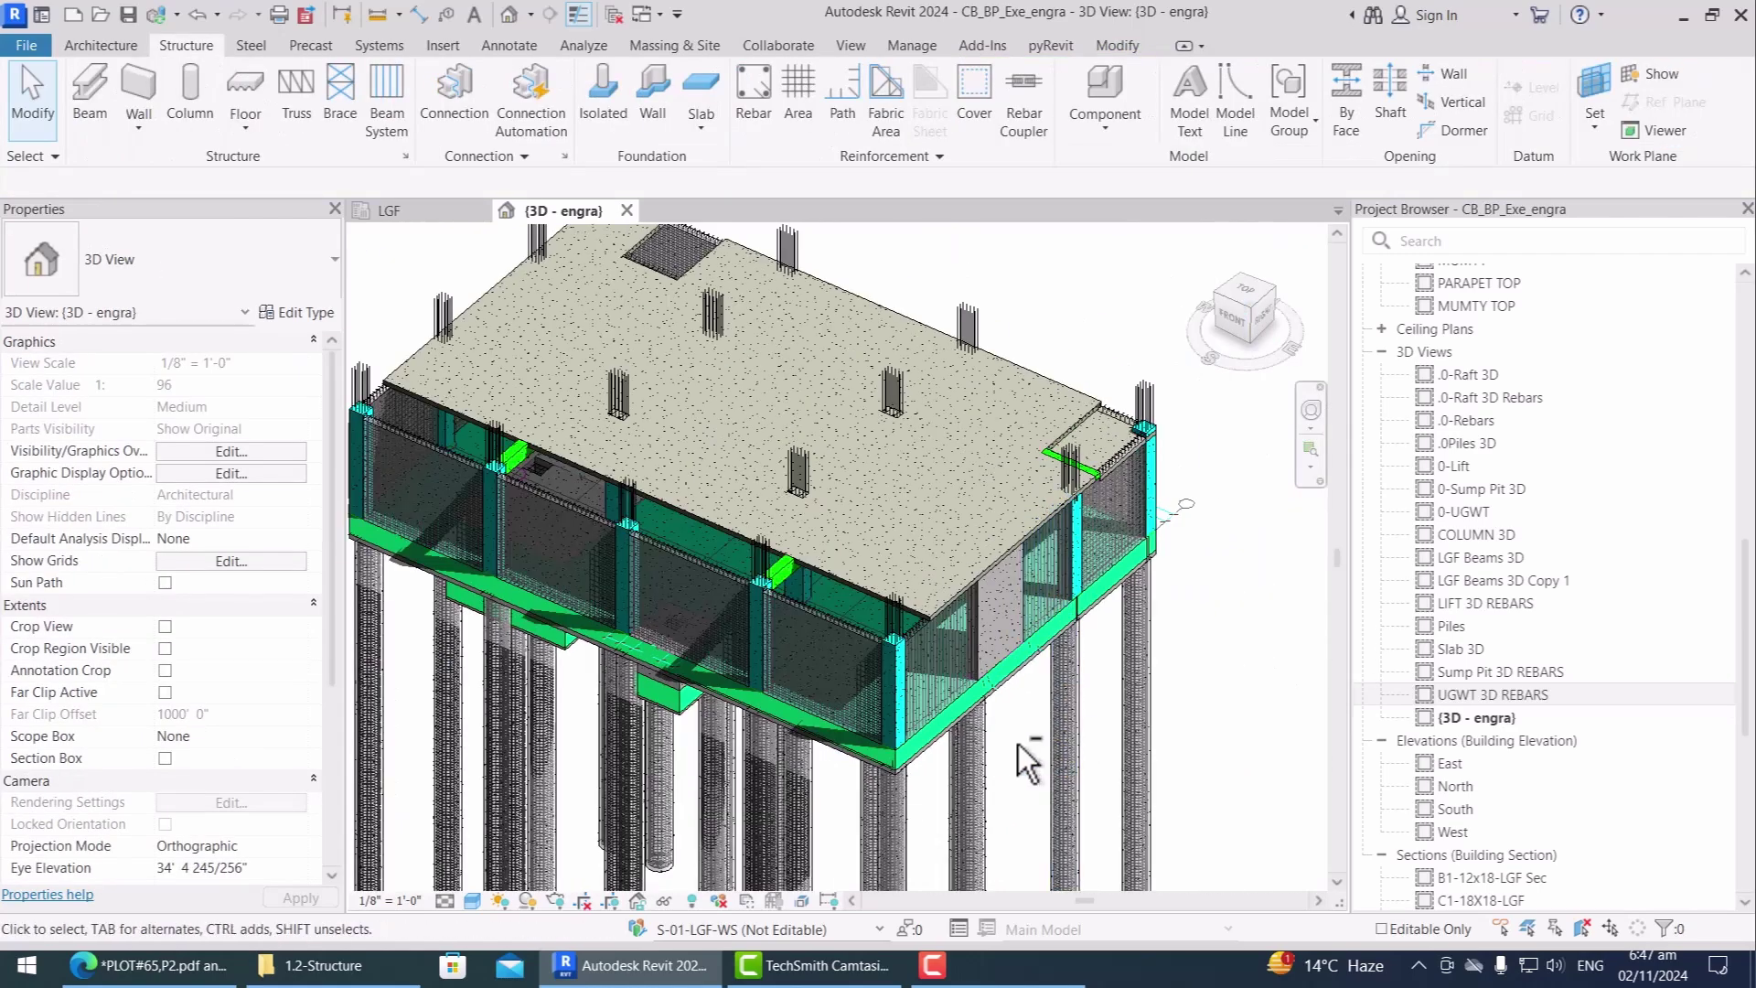
# Step: Return to the LGF plan and draw a building section crossing the shear wall at about mid-length
pyautogui.click(413, 214)
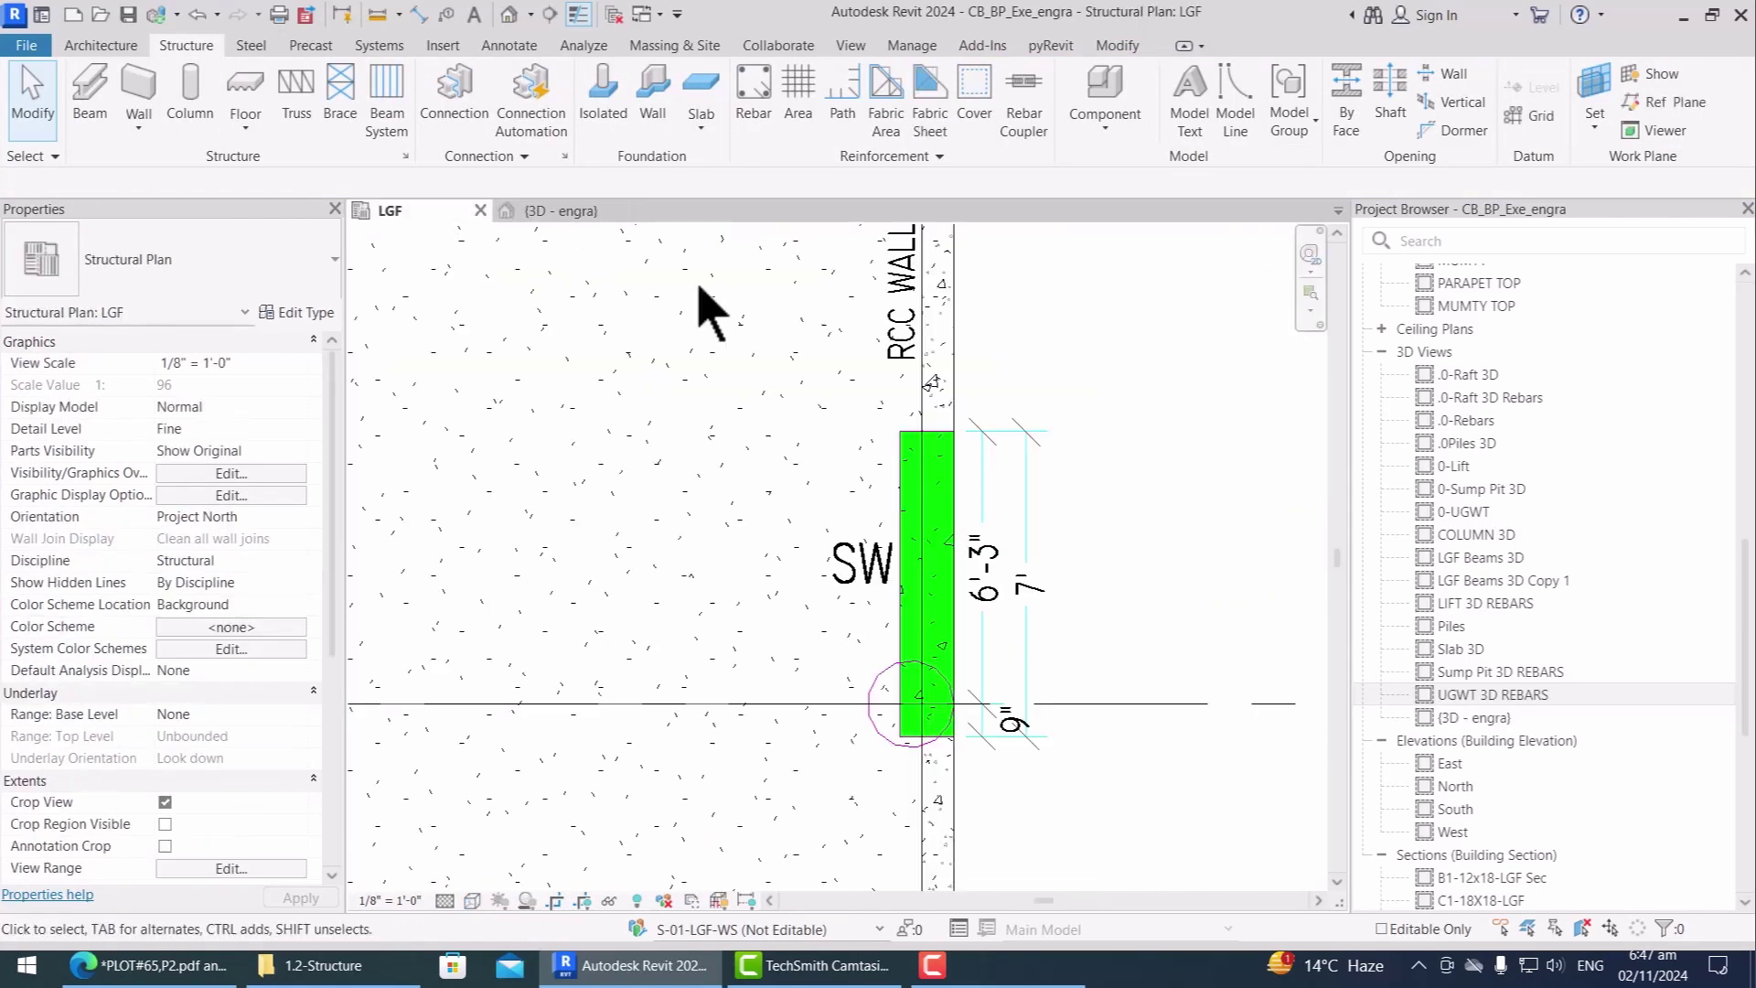
pyautogui.click(549, 13)
pyautogui.click(755, 572)
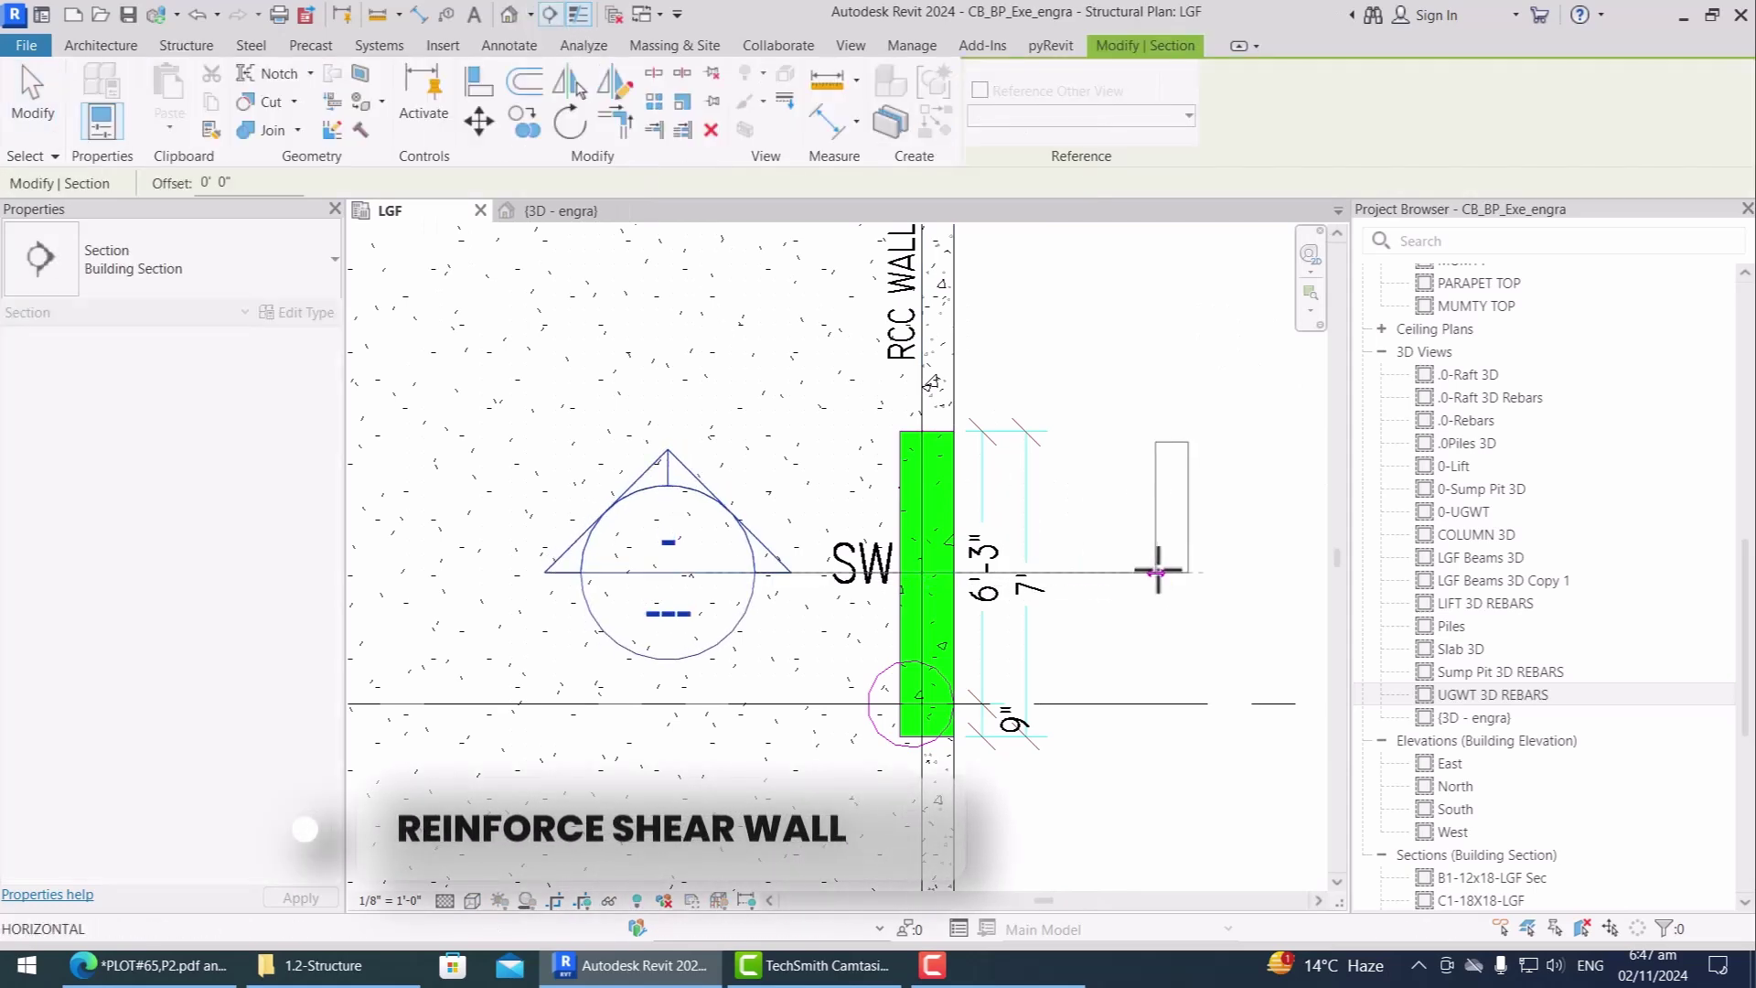
pyautogui.click(1173, 570)
pyautogui.scroll(-3, 961, 682)
pyautogui.moveTo(957, 432); pyautogui.dragTo(972, 597)
pyautogui.scroll(3, 969, 595)
pyautogui.press('Escape')
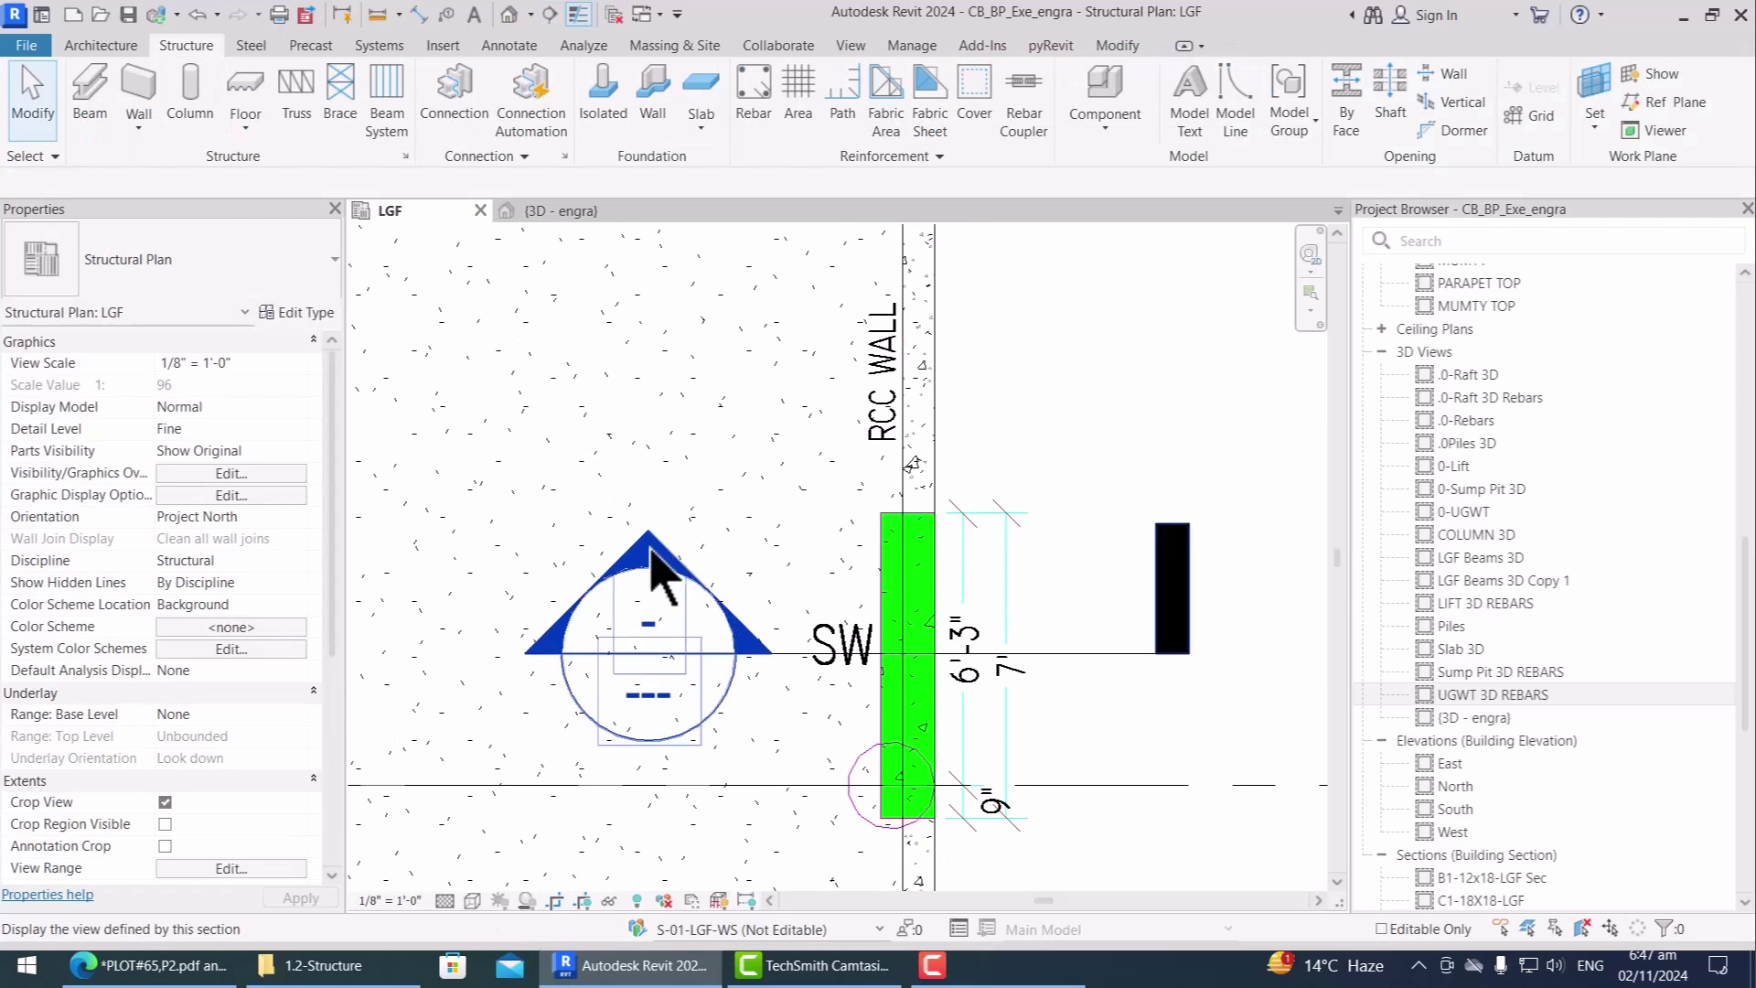
# Step: Open the new section's view and delete the other section marker crossing the slab beside the shear wall
pyautogui.doubleClick(651, 548)
pyautogui.scroll(4, 745, 483)
pyautogui.scroll(-3, 765, 480)
pyautogui.click(774, 601)
pyautogui.scroll(3, 787, 476)
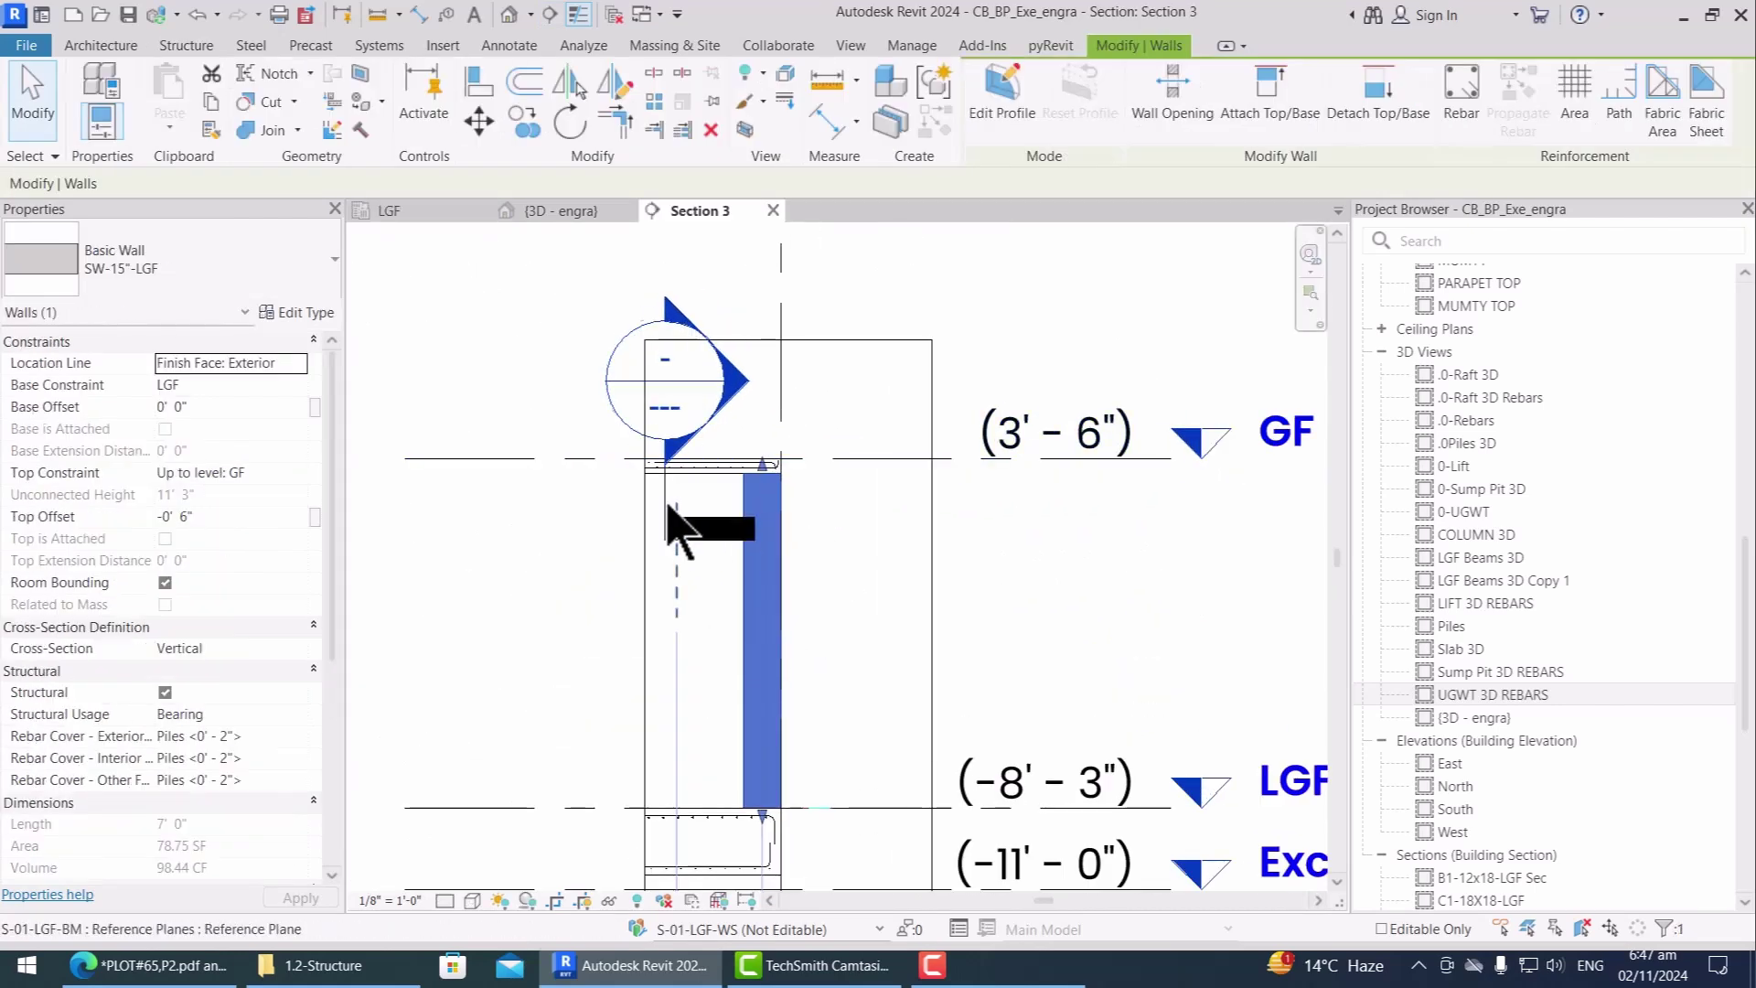
pyautogui.click(667, 509)
pyautogui.press('Delete')
pyautogui.scroll(3, 747, 592)
pyautogui.scroll(-3, 747, 593)
# Step: Set the section view's scale to 1/2" = 1'-0" and its detail level to Fine
pyautogui.click(390, 901)
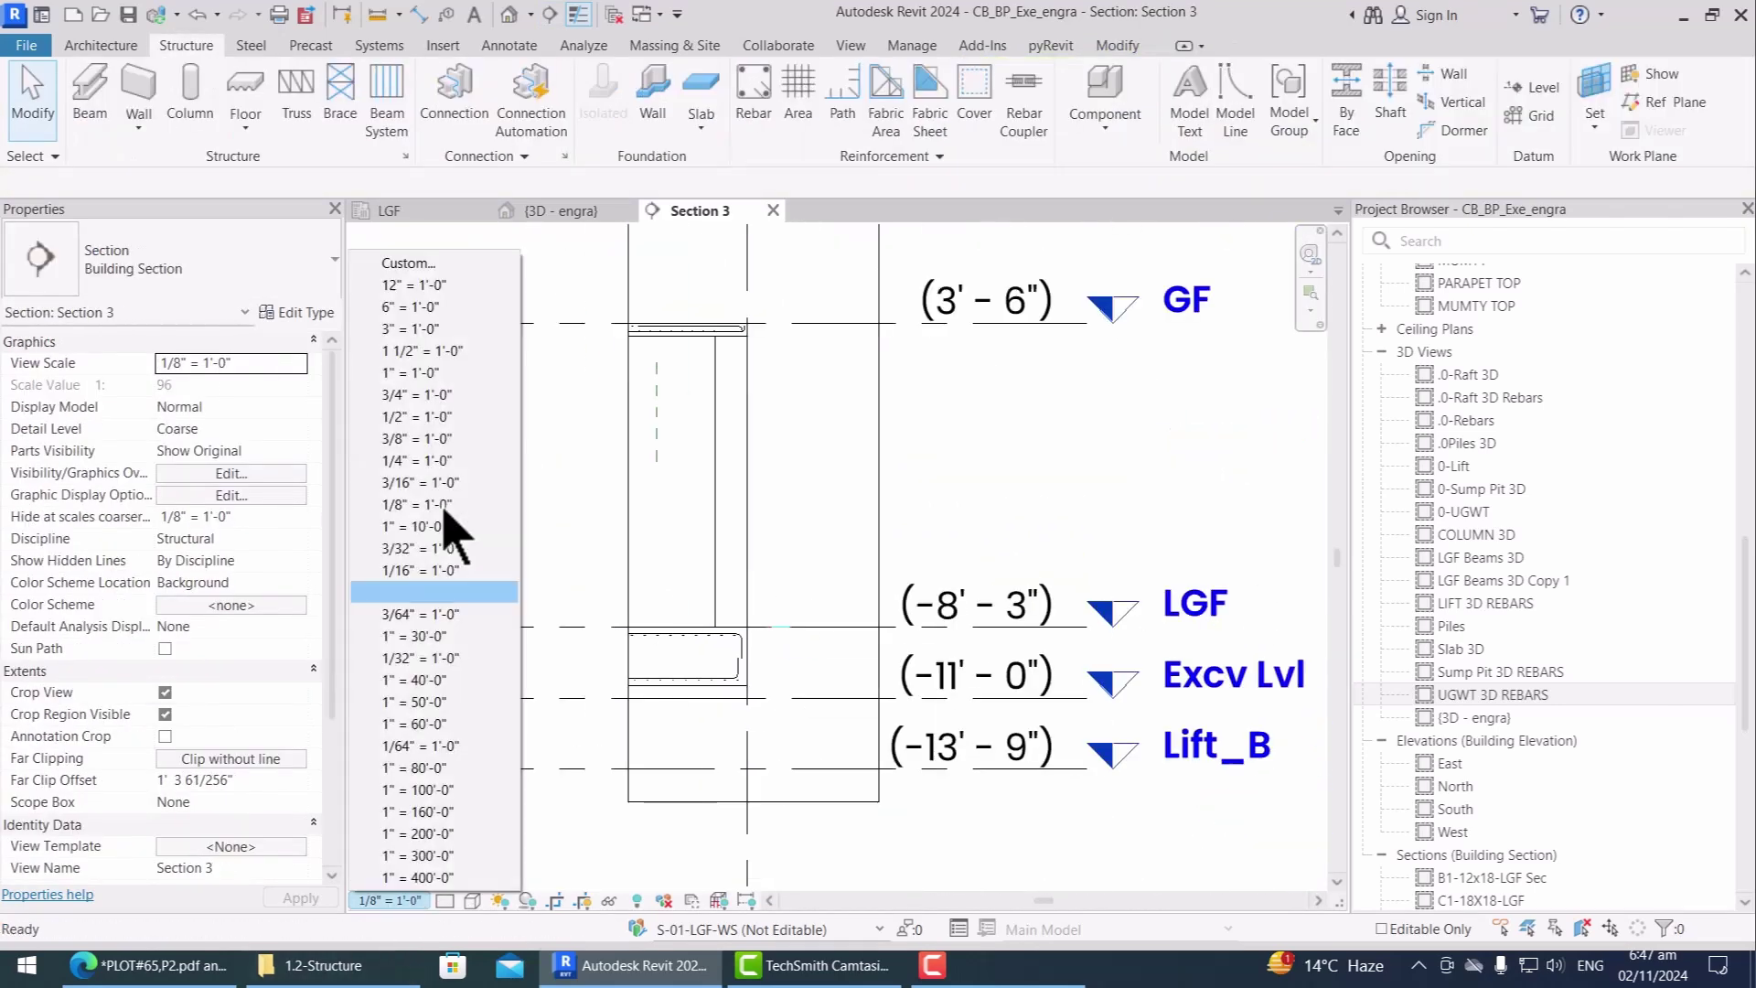
pyautogui.click(420, 414)
pyautogui.click(446, 901)
pyautogui.click(461, 876)
pyautogui.scroll(3, 729, 631)
pyautogui.scroll(-3, 729, 631)
pyautogui.scroll(5, 723, 325)
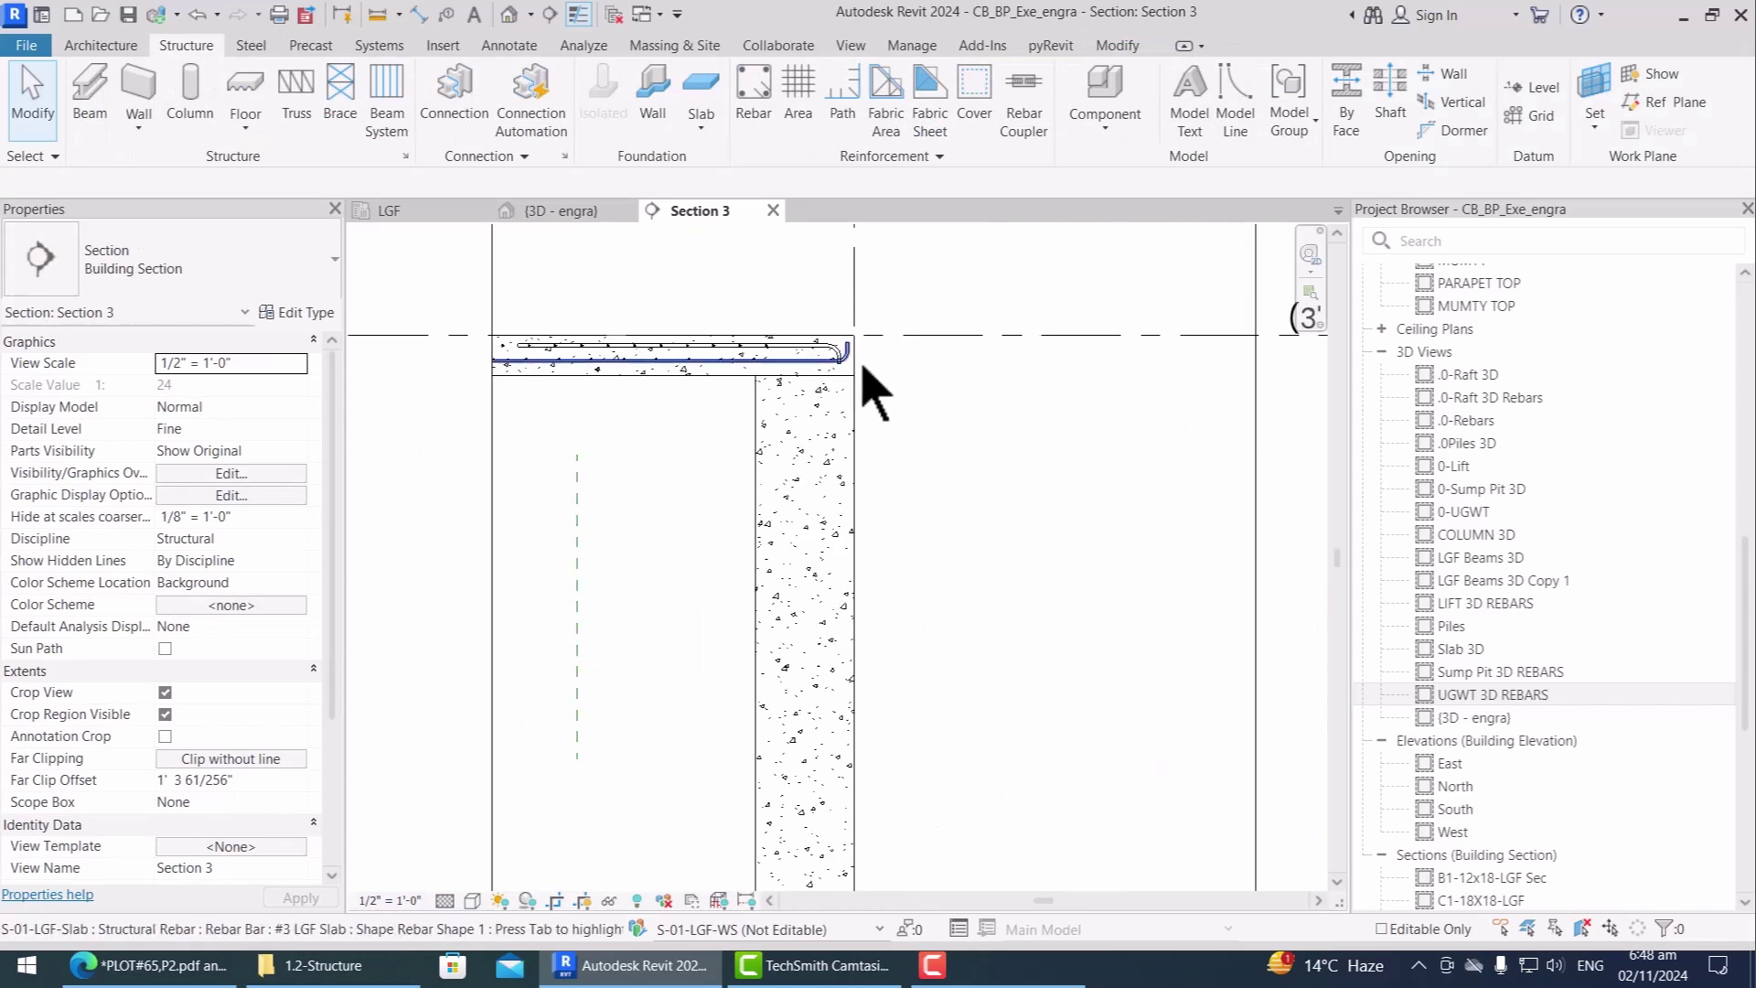
pyautogui.scroll(-5, 860, 364)
pyautogui.scroll(3, 855, 512)
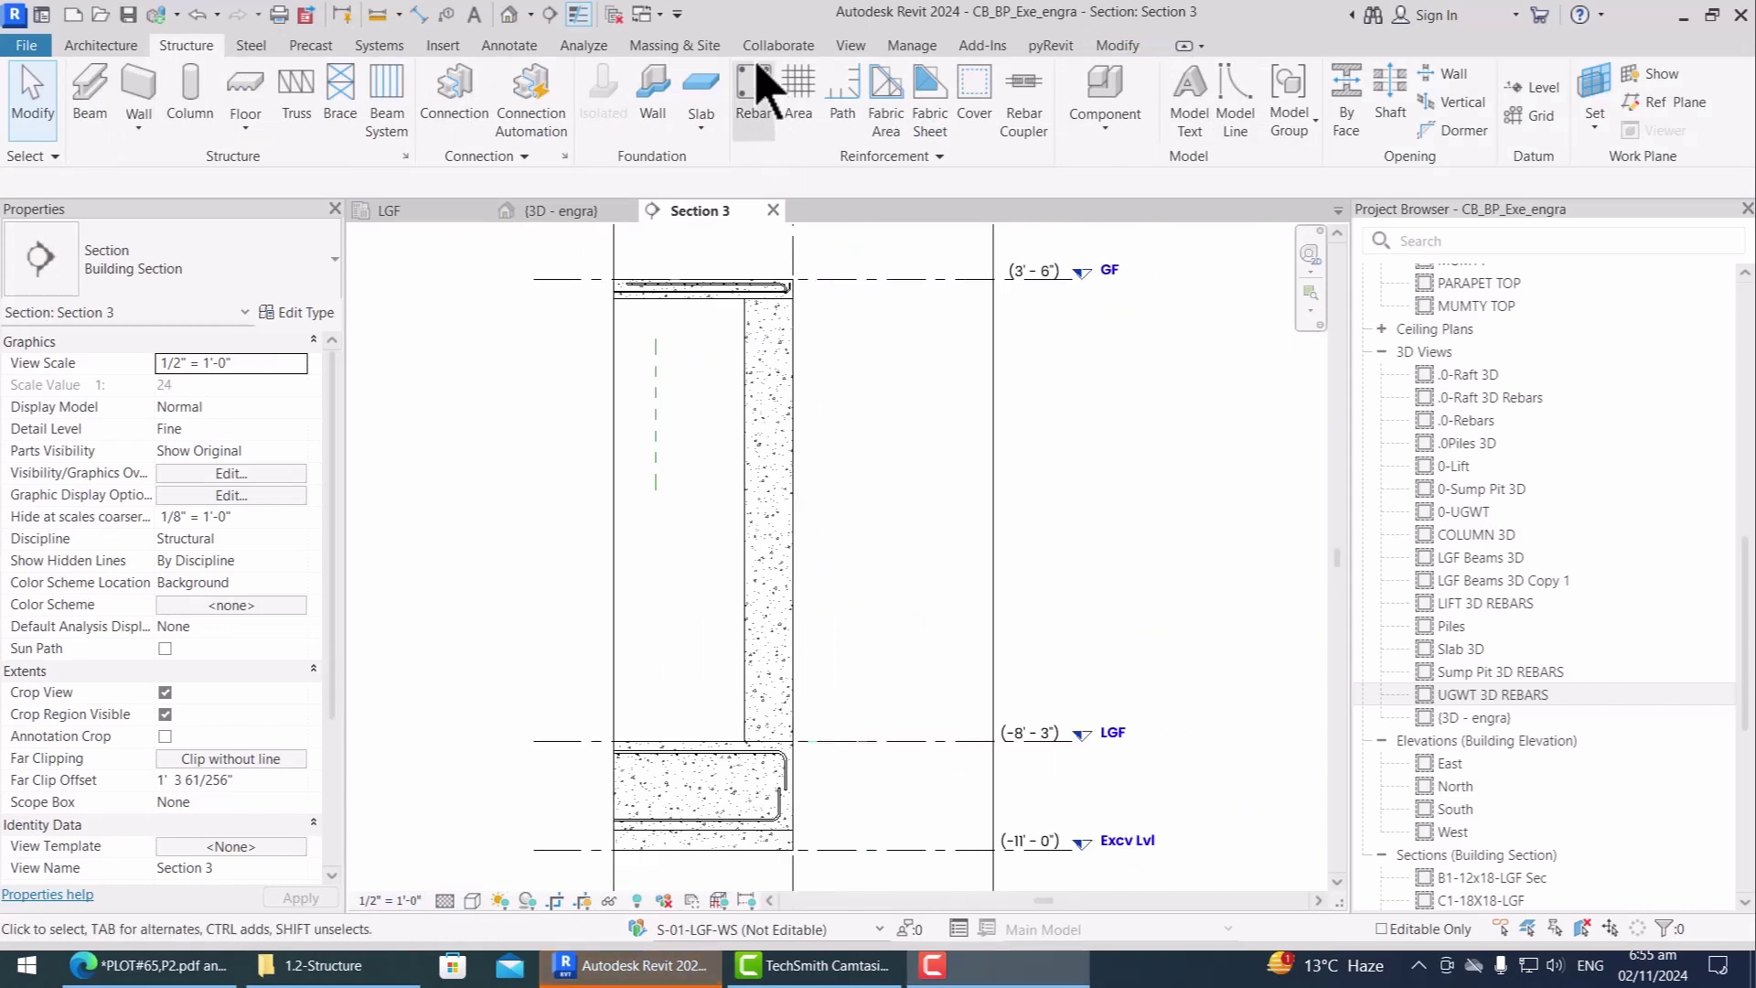
# Step: Place #5 rebar of shape 02 at 6" maximum spacing in the shear wall in the section view
pyautogui.click(754, 96)
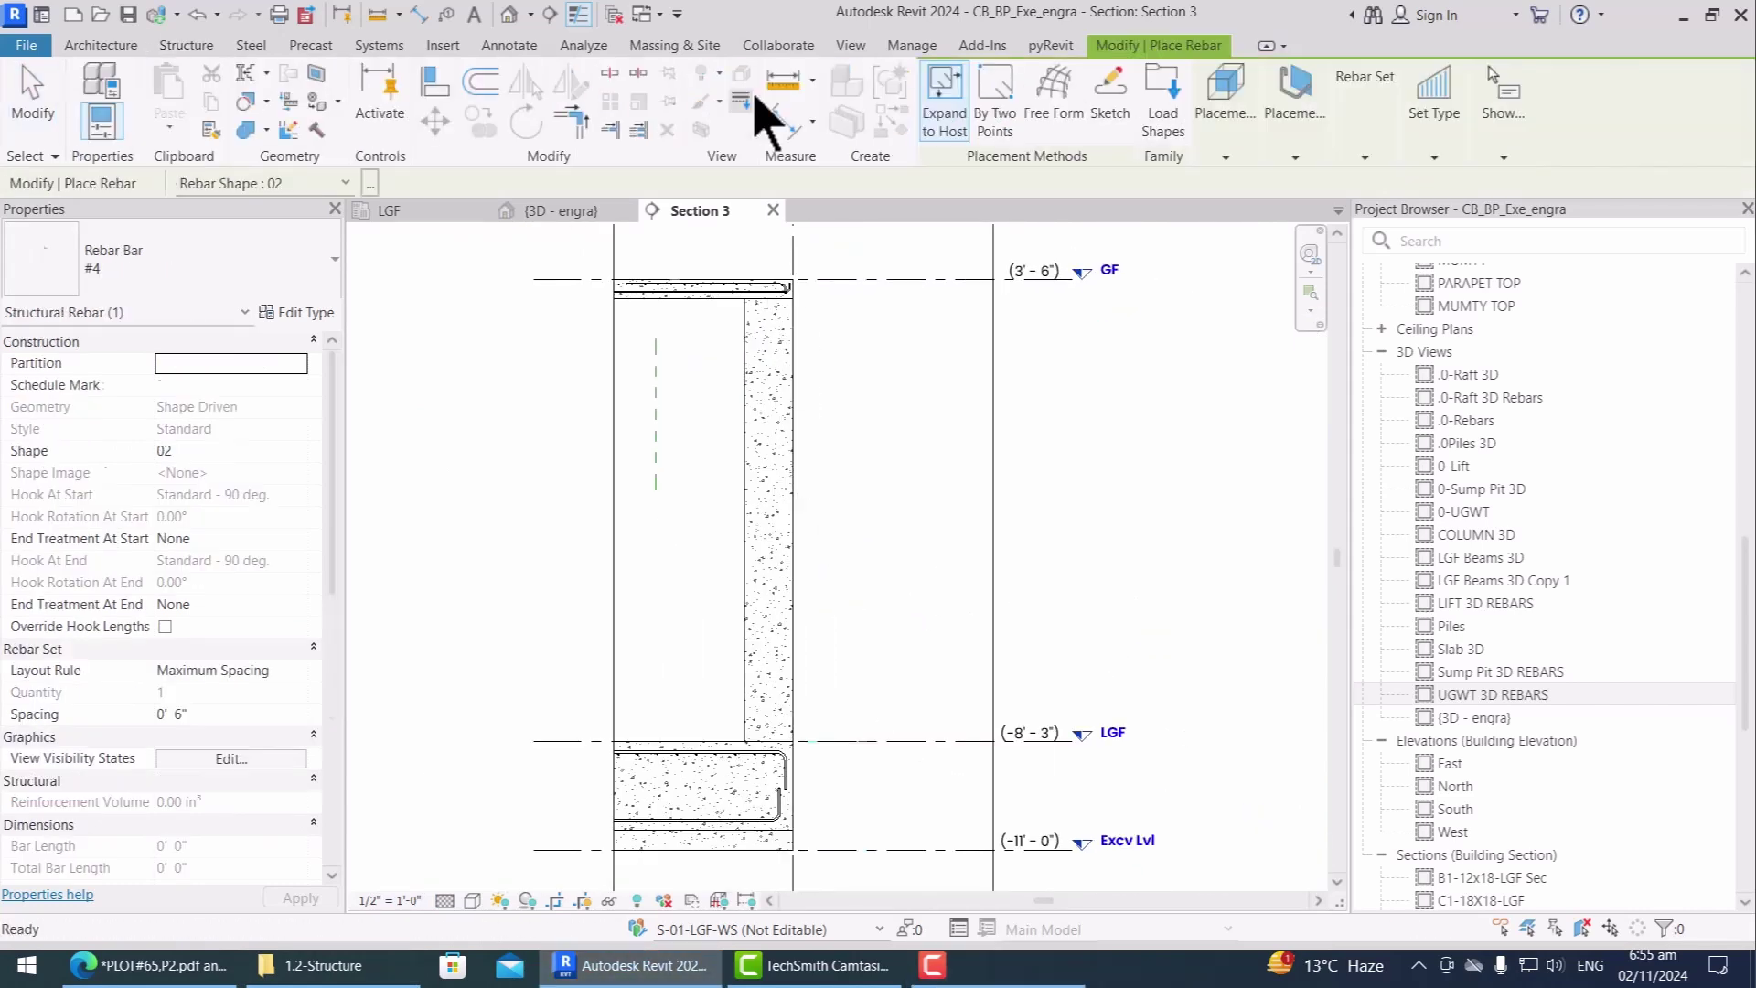
pyautogui.click(256, 274)
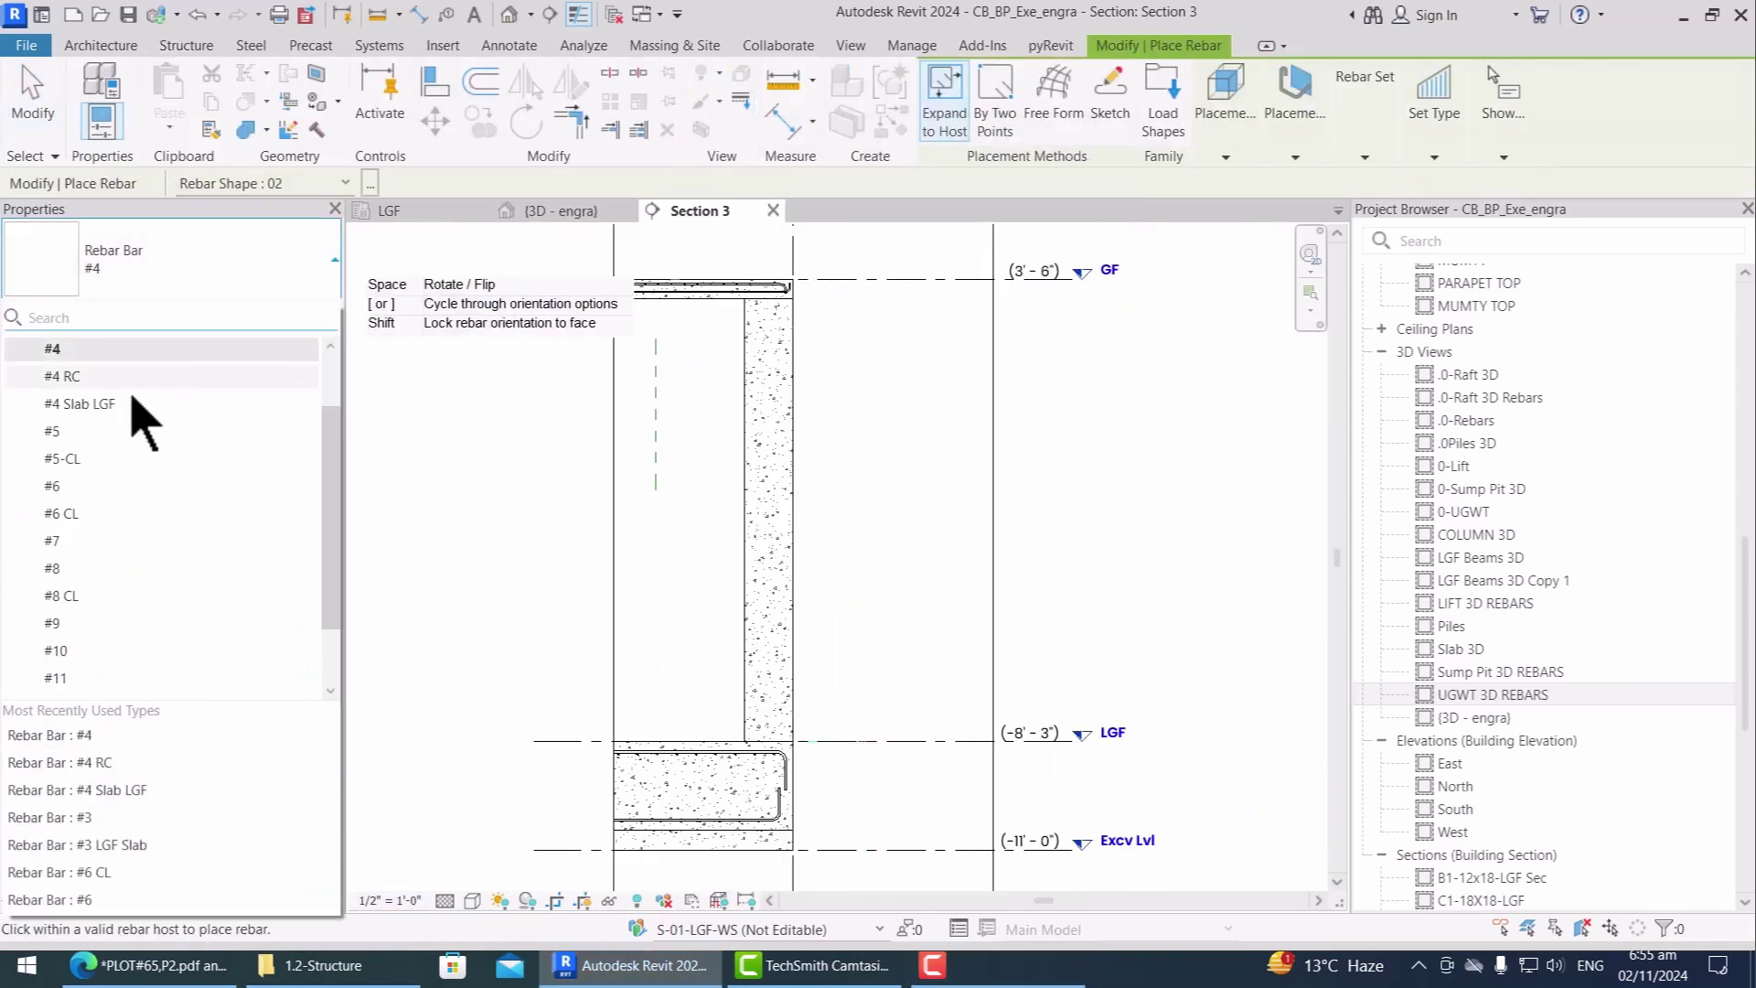
pyautogui.click(82, 431)
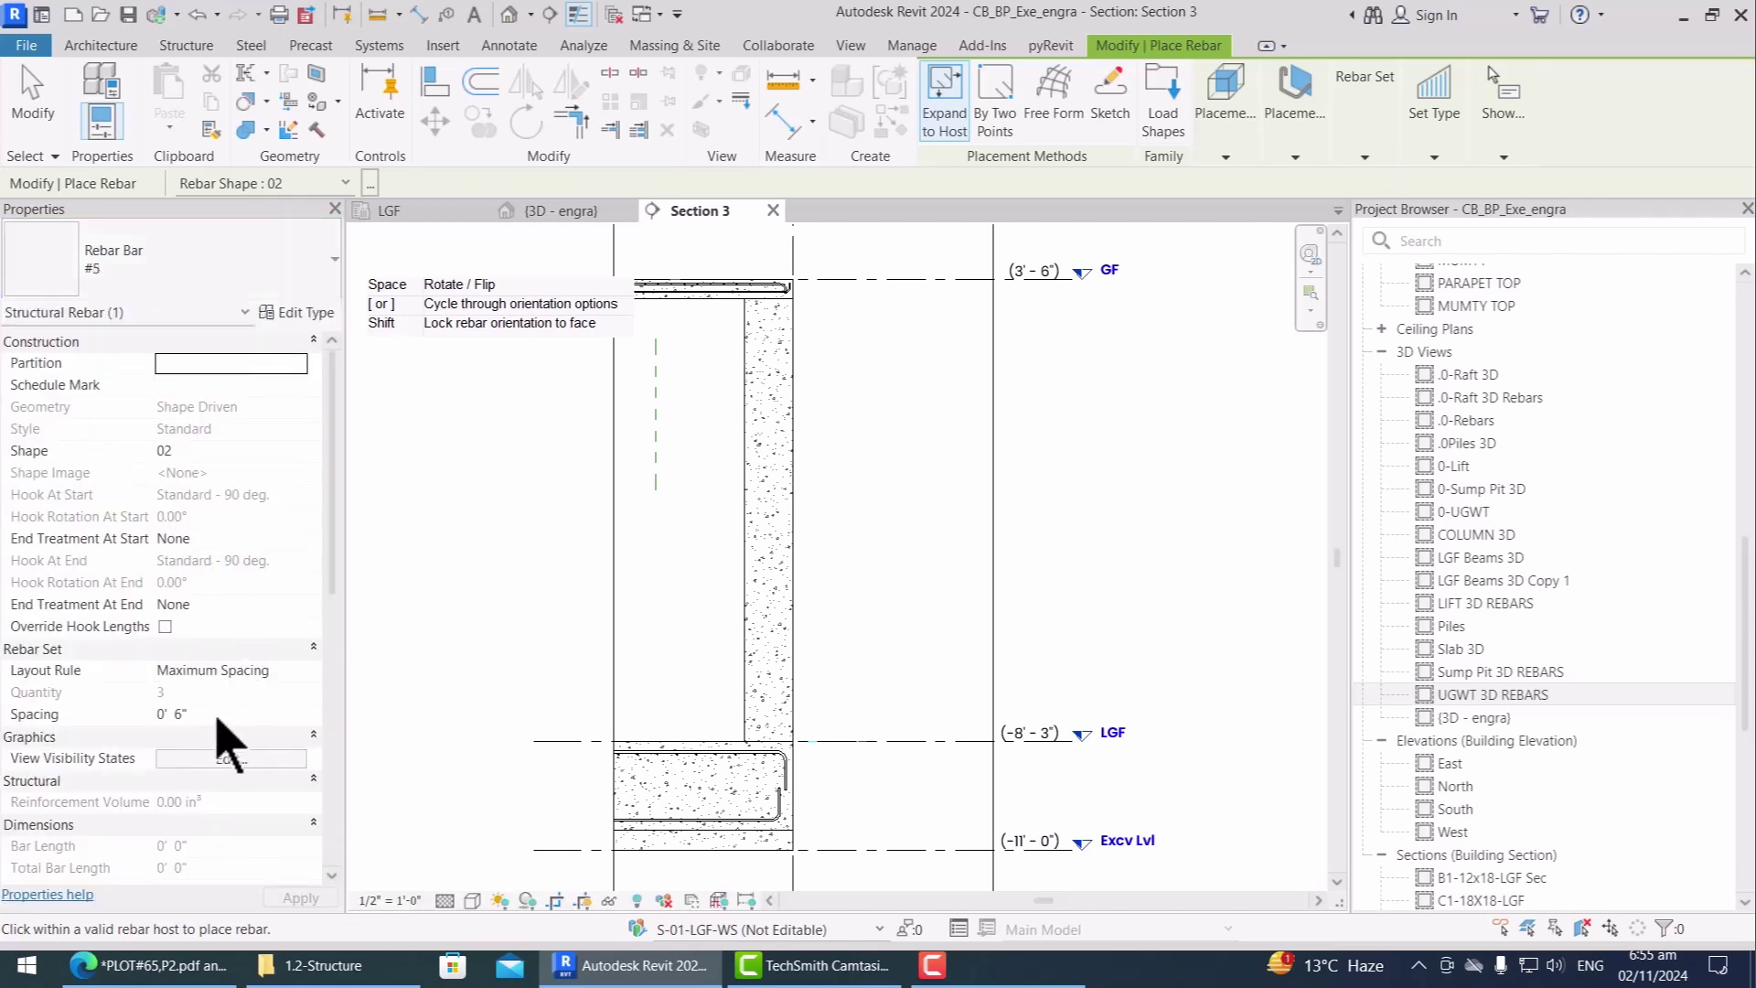
pyautogui.scroll(2, 778, 416)
pyautogui.moveTo(1308, 147)
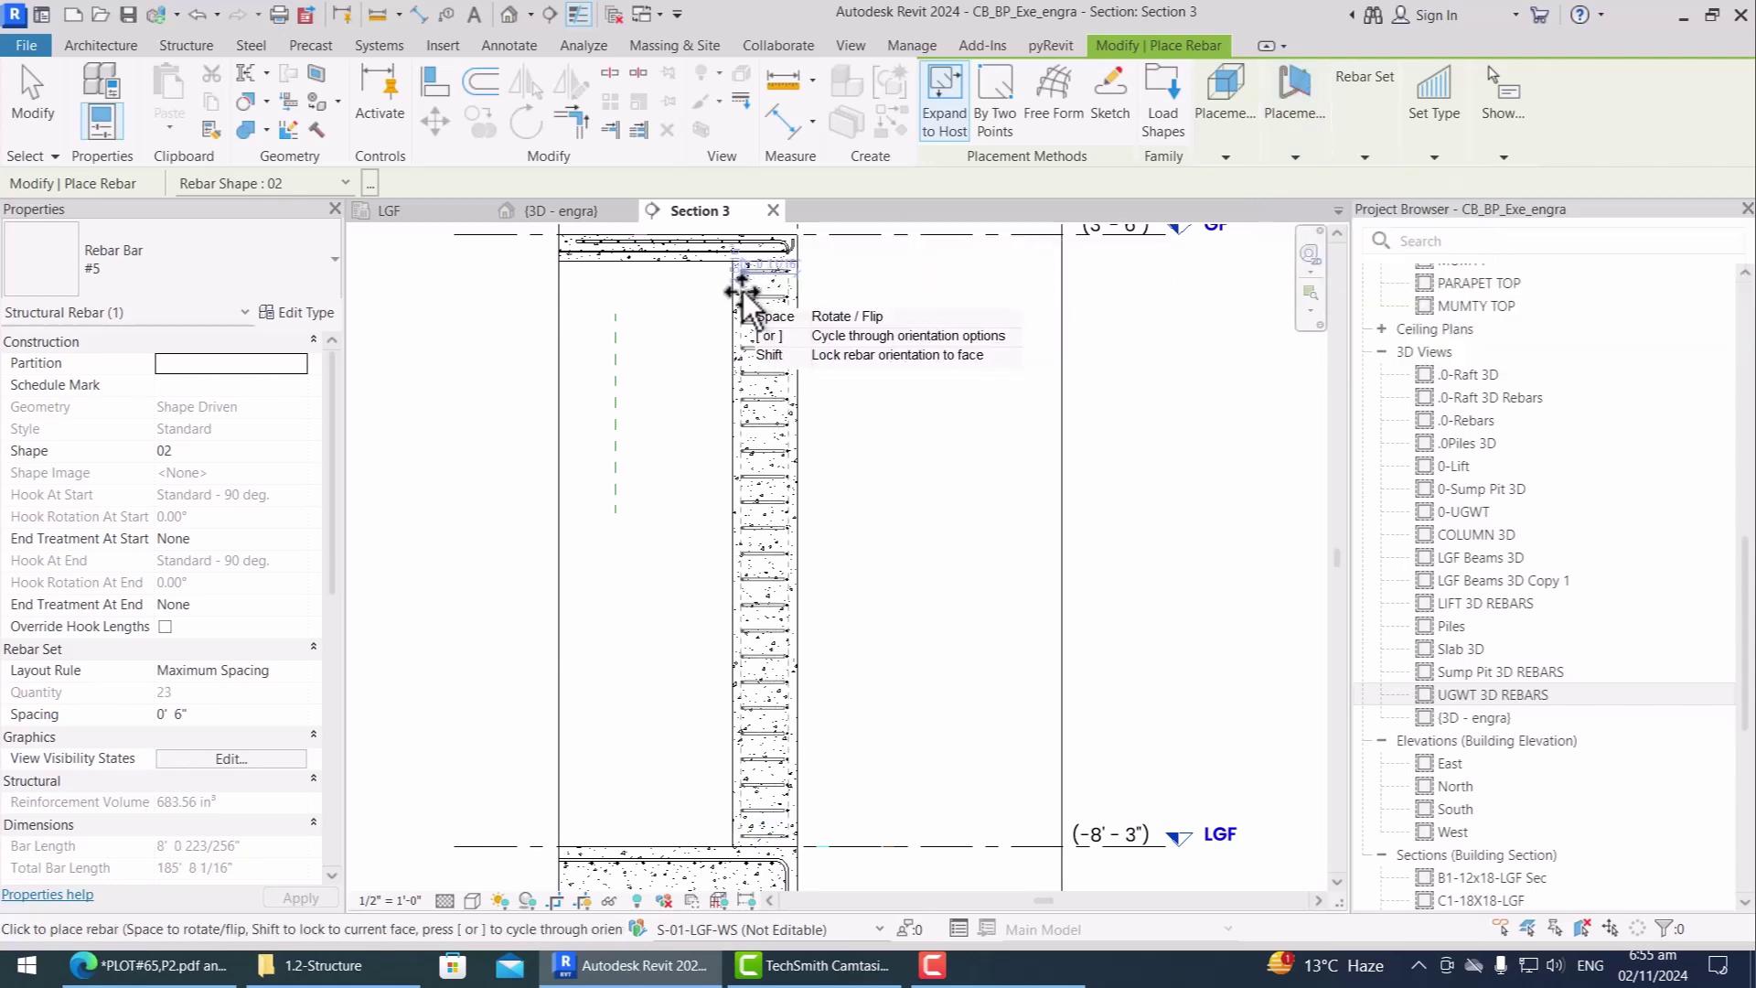
pyautogui.scroll(1, 743, 291)
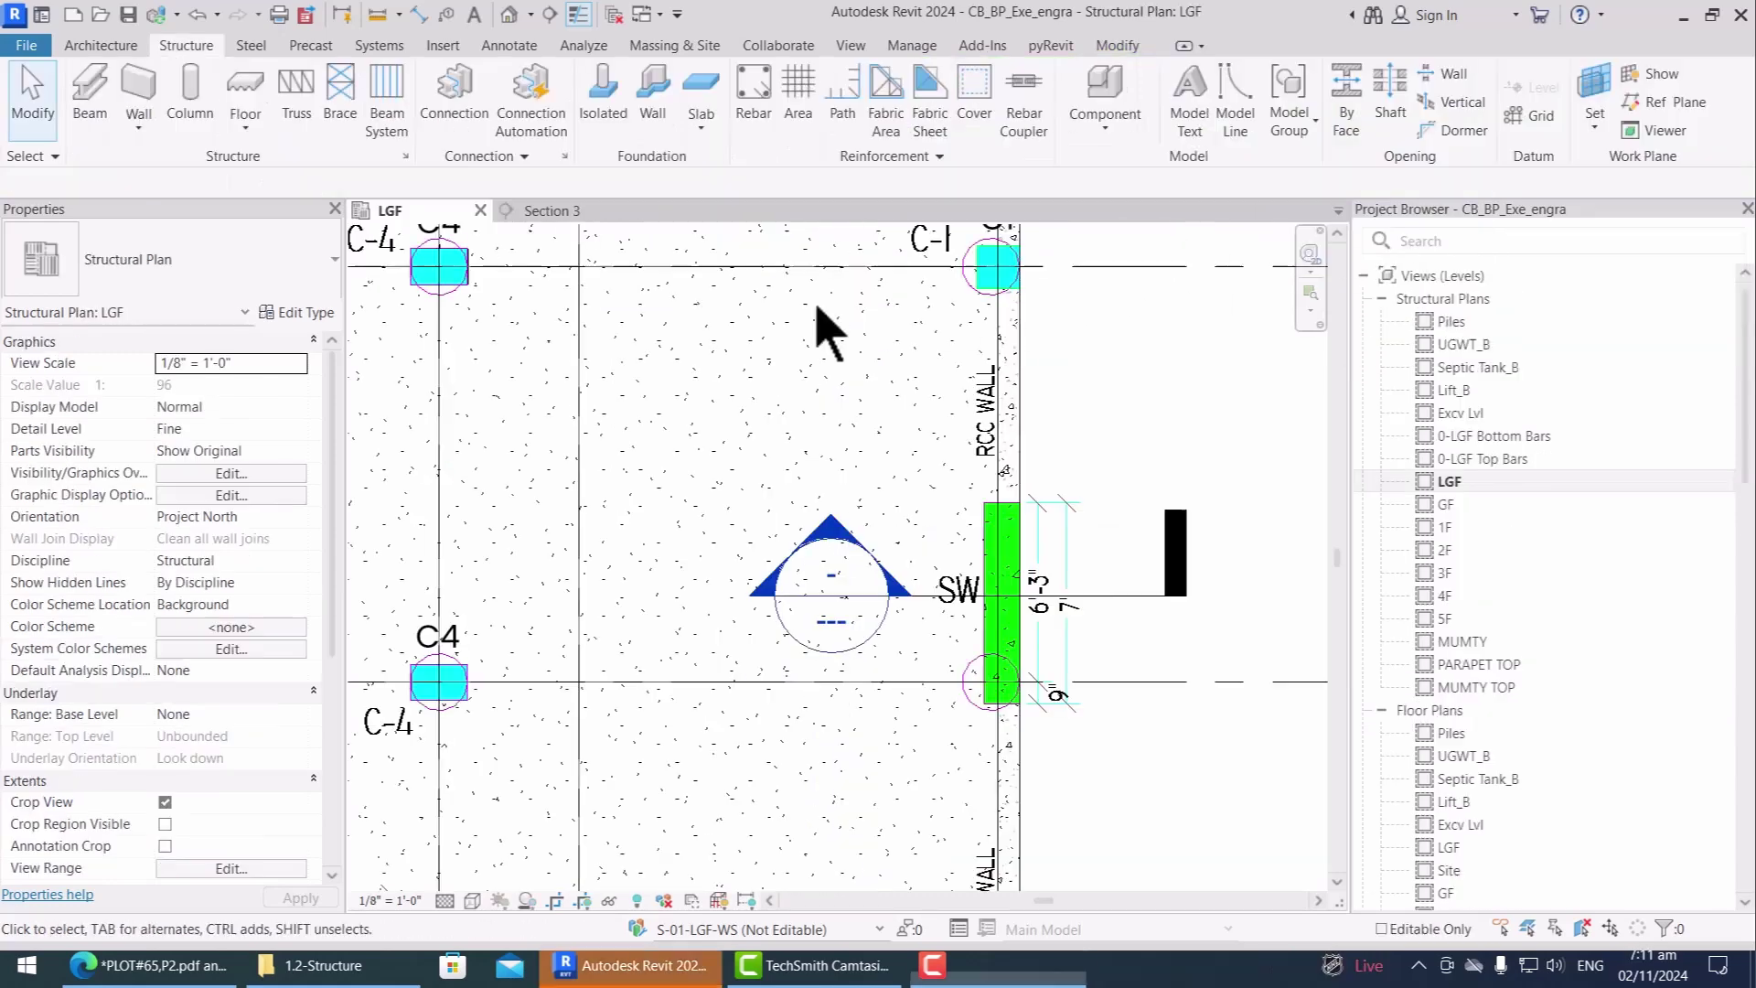
# Step: Create a rectangular callout around the shear wall in the LGF plan and open the callout view
pyautogui.click(851, 45)
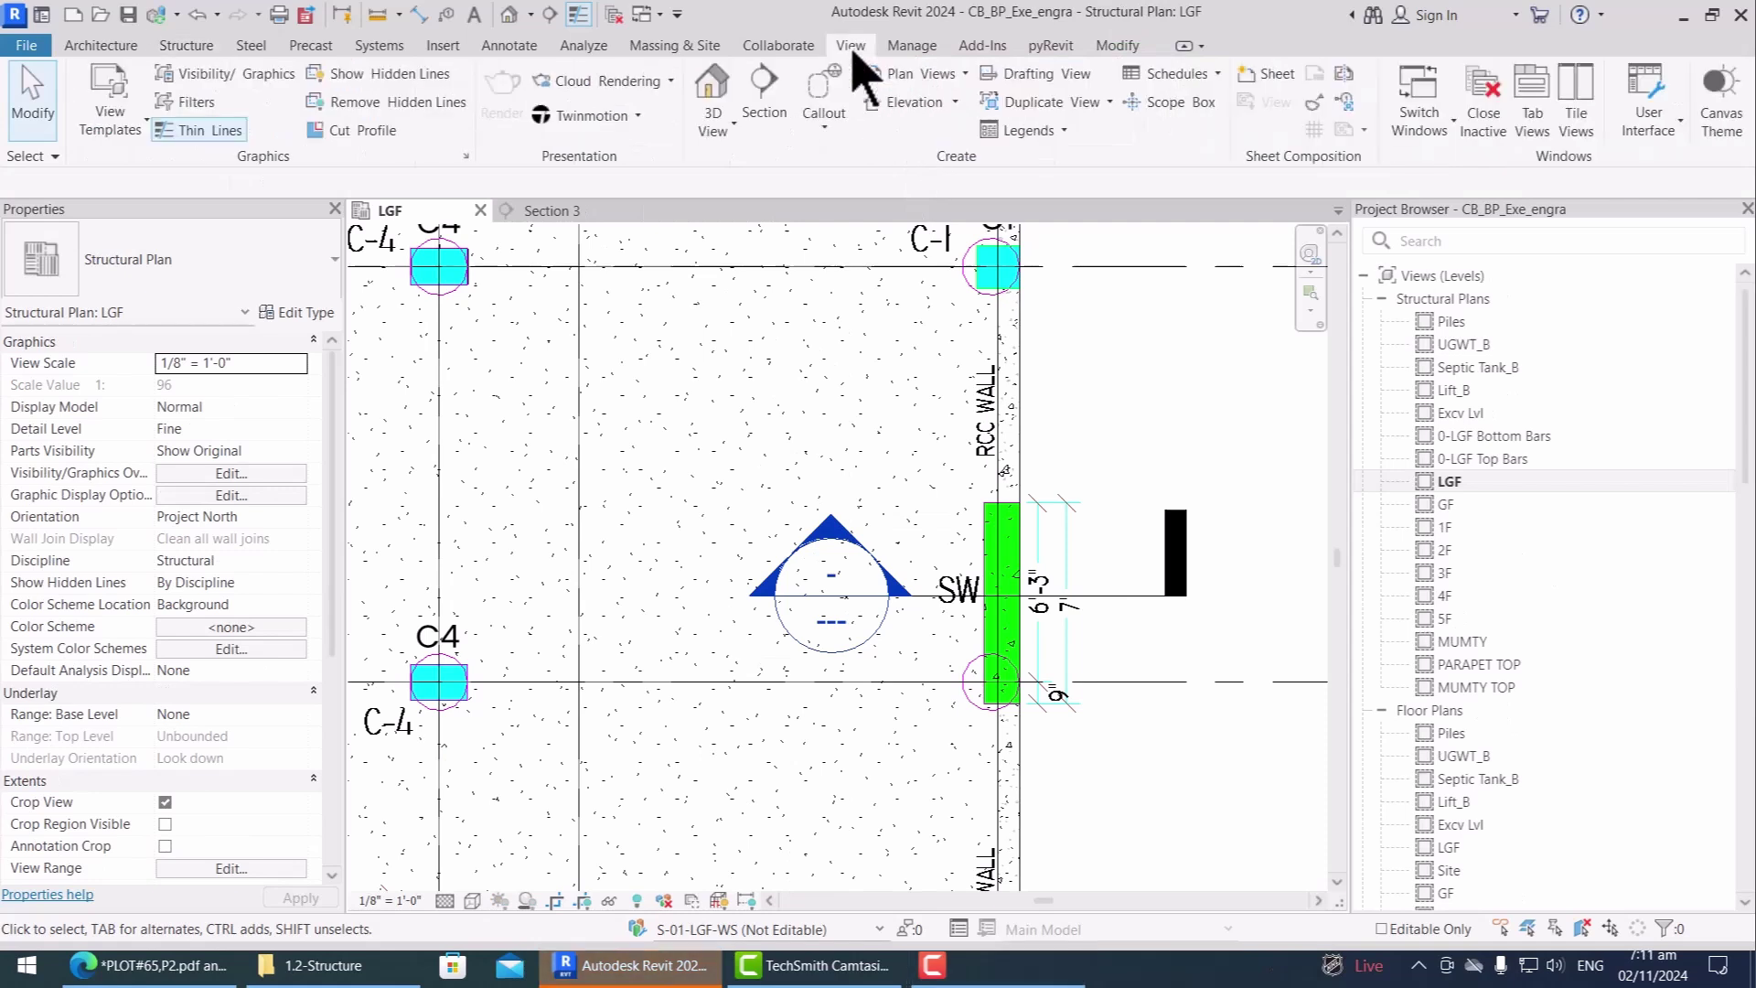
pyautogui.click(826, 127)
pyautogui.click(862, 181)
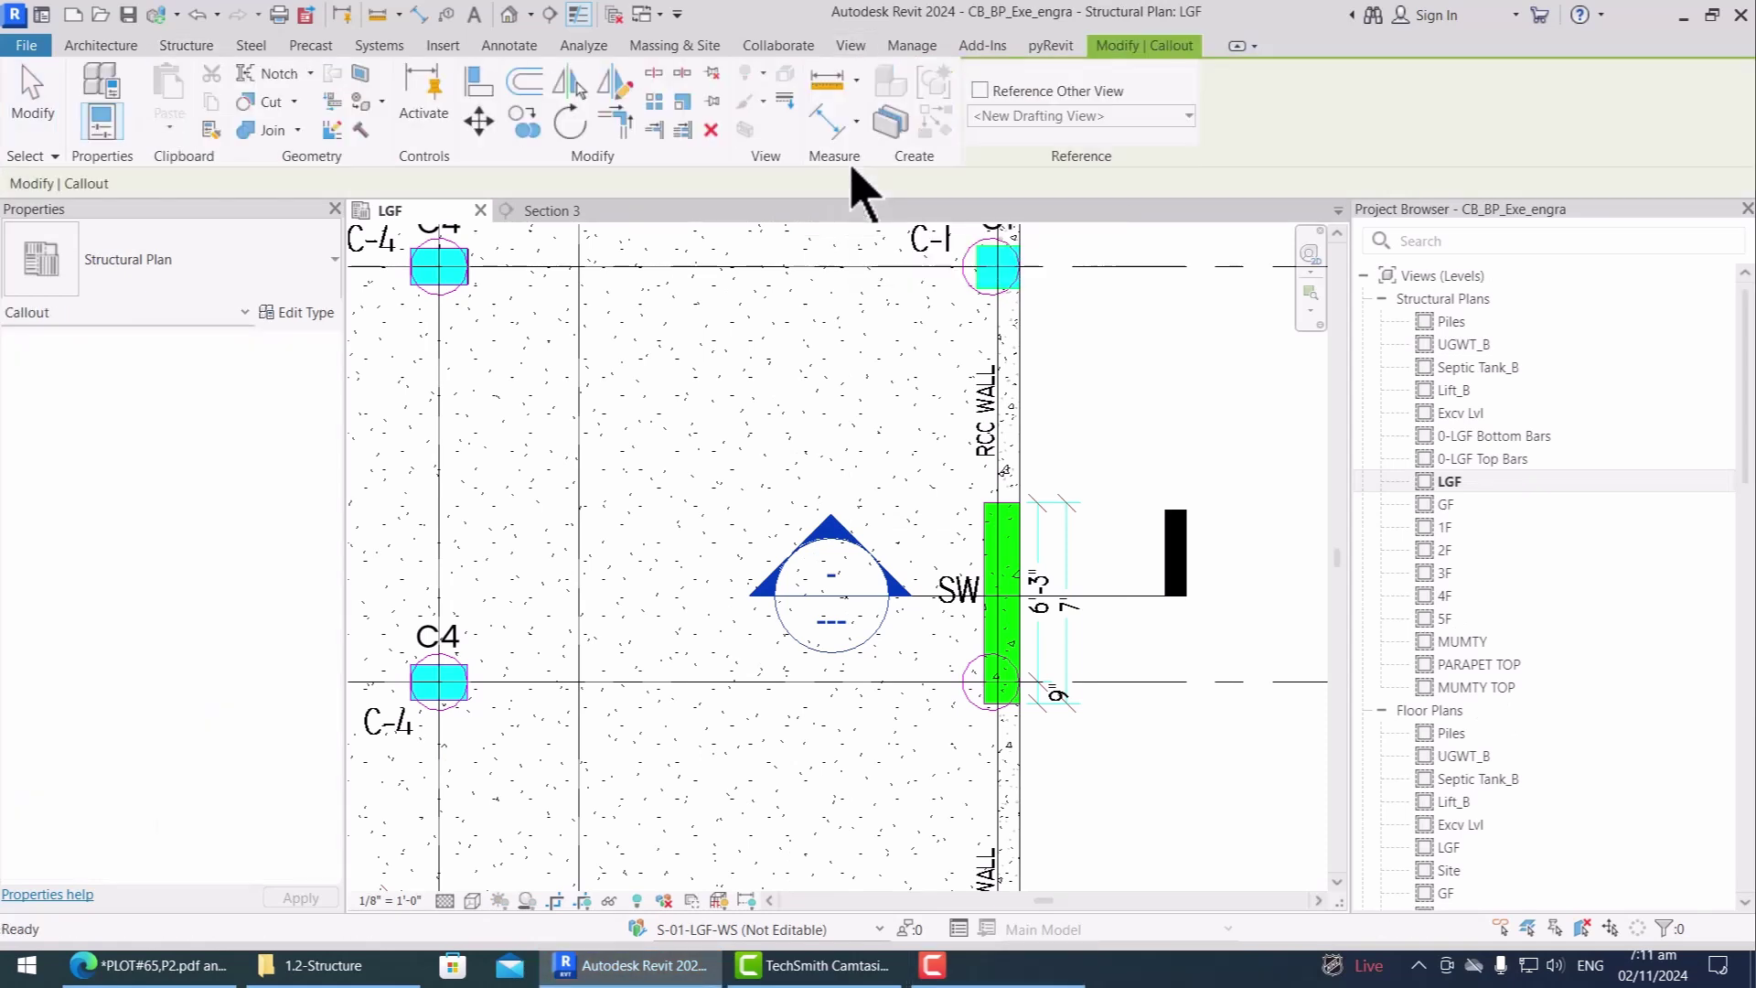
pyautogui.click(947, 478)
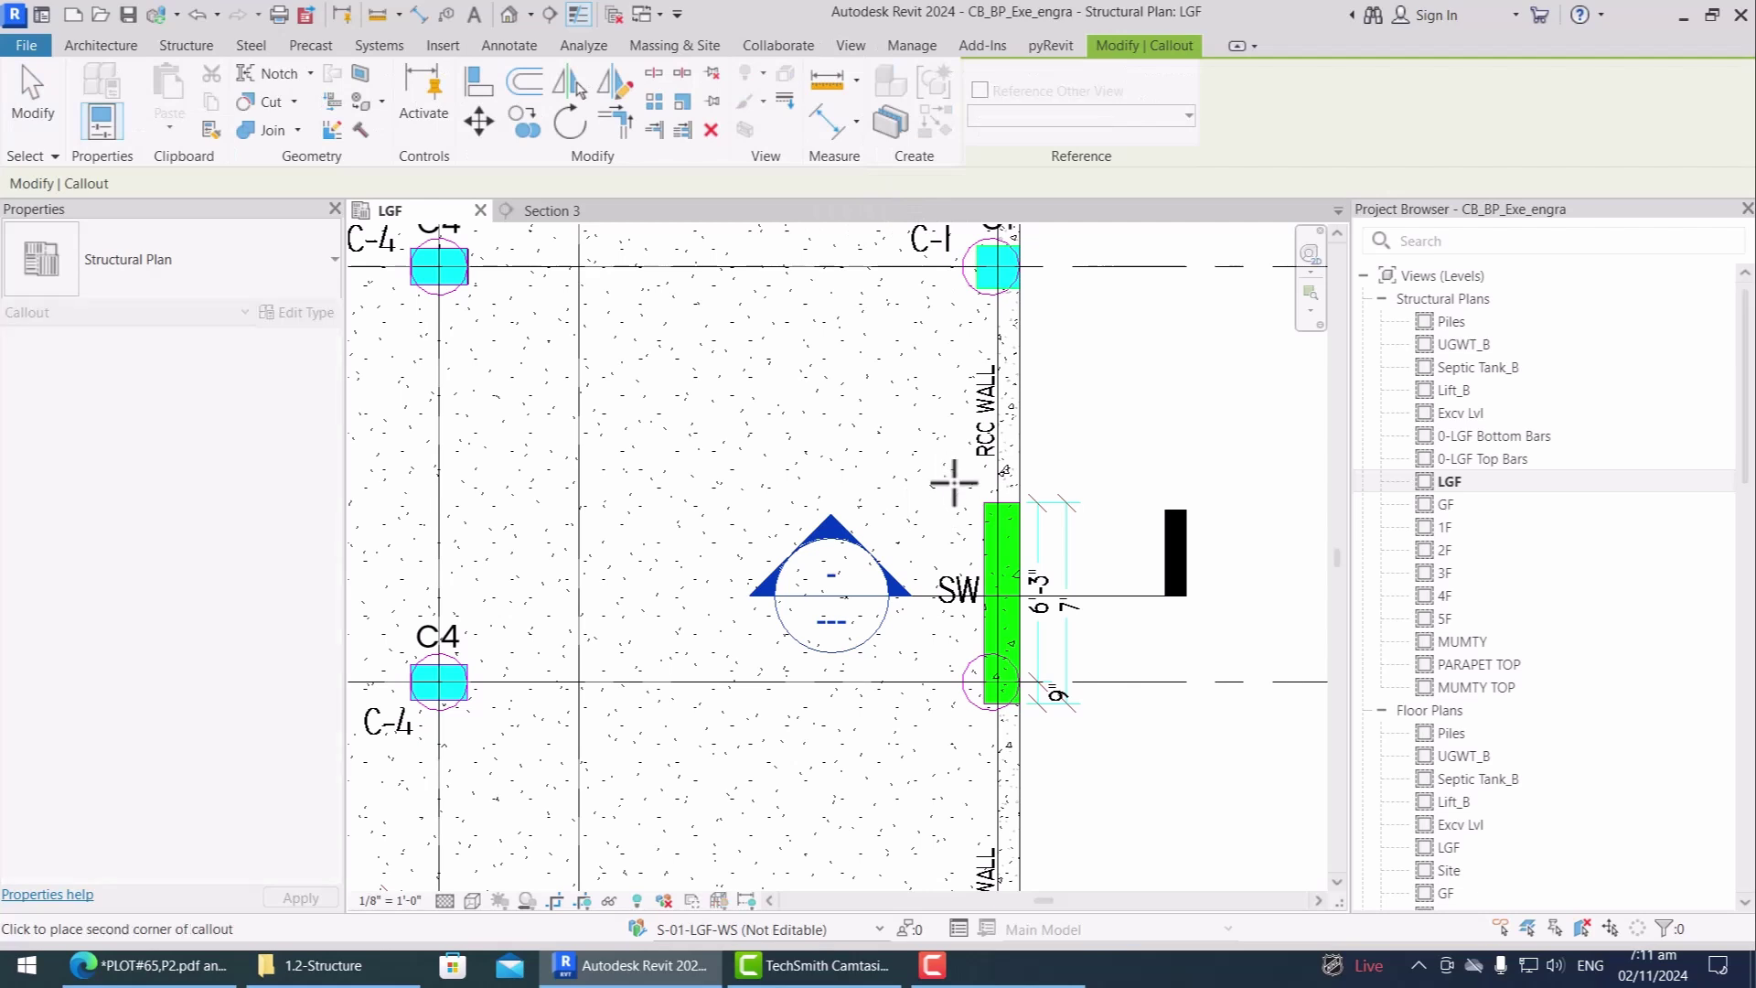
pyautogui.click(1075, 729)
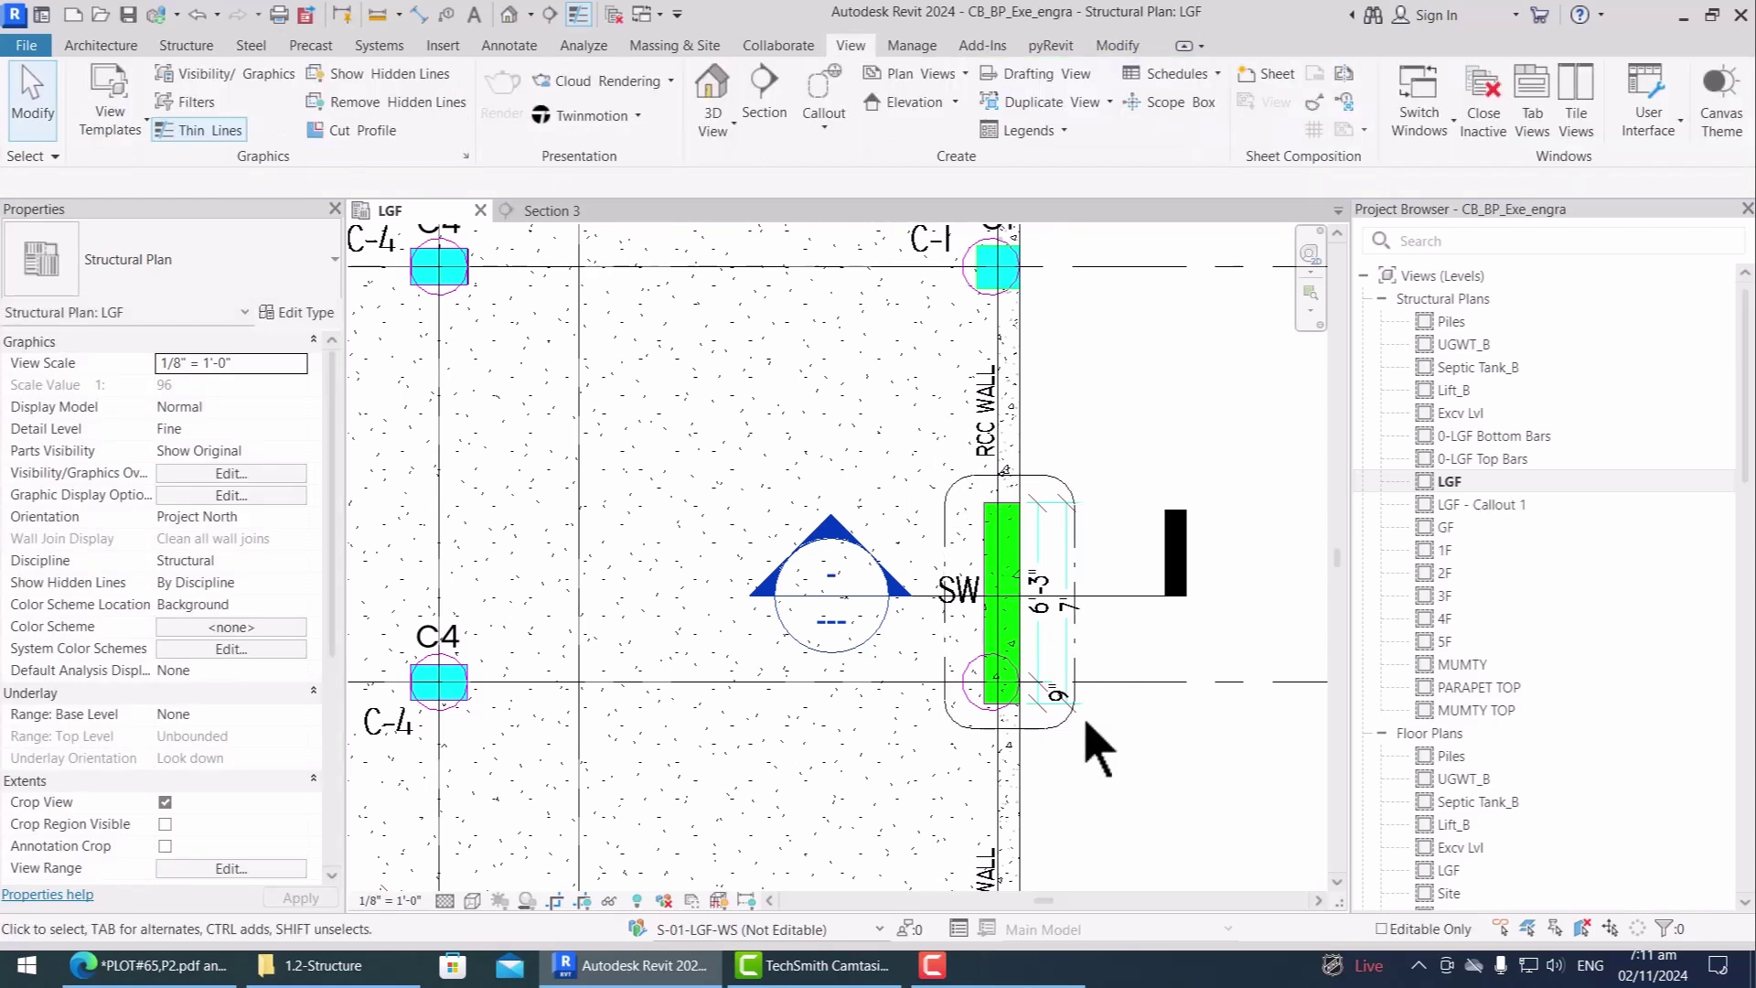
pyautogui.doubleClick(1491, 506)
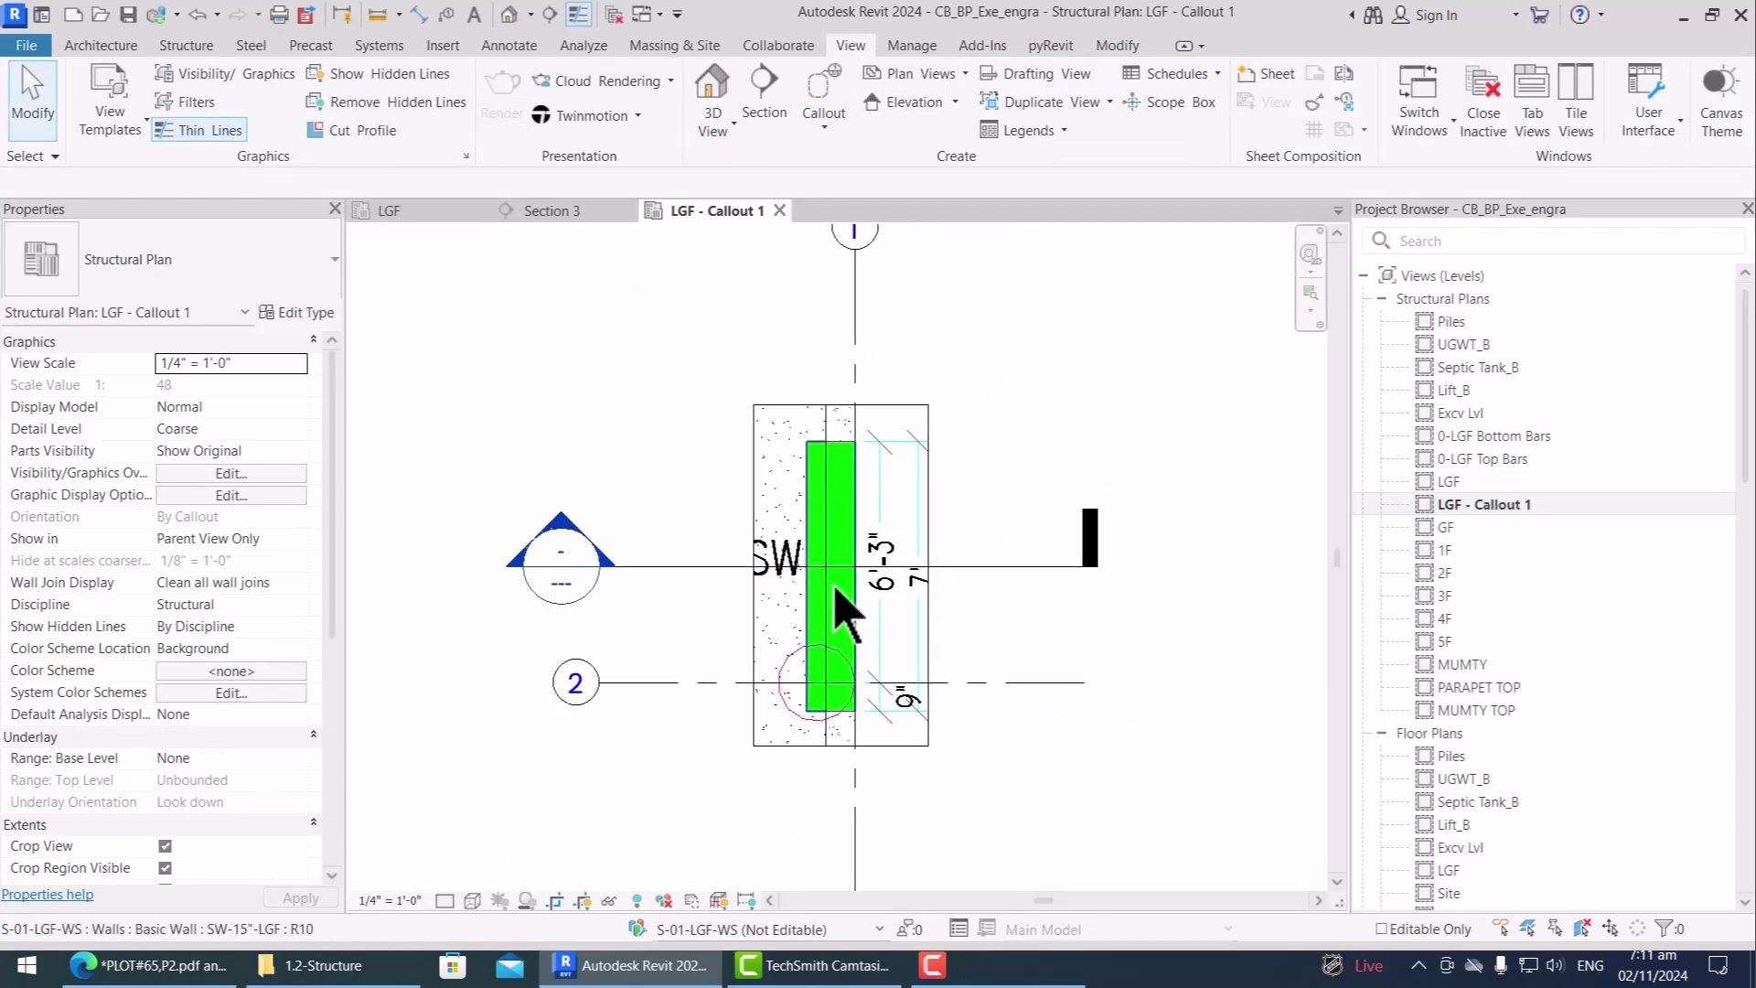
# Step: Turn on the visibility of the Structural Rebar category in the callout view
pyautogui.press('v')
pyautogui.press('v')
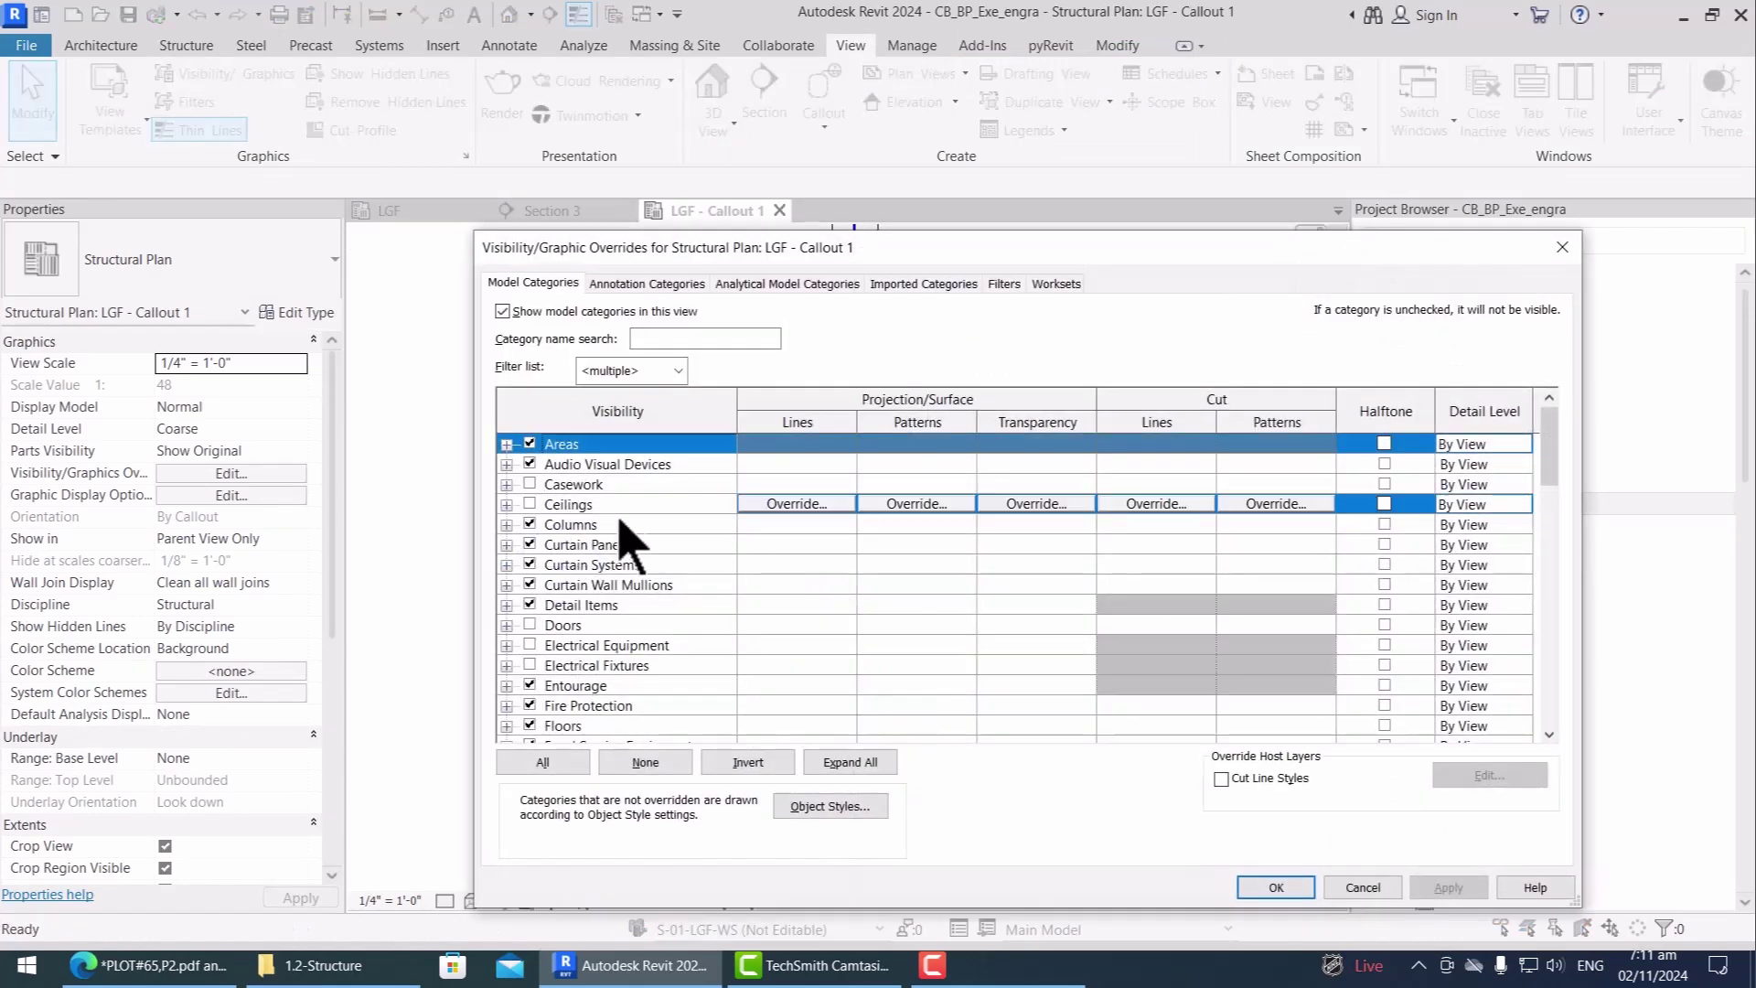
pyautogui.scroll(-10, 620, 523)
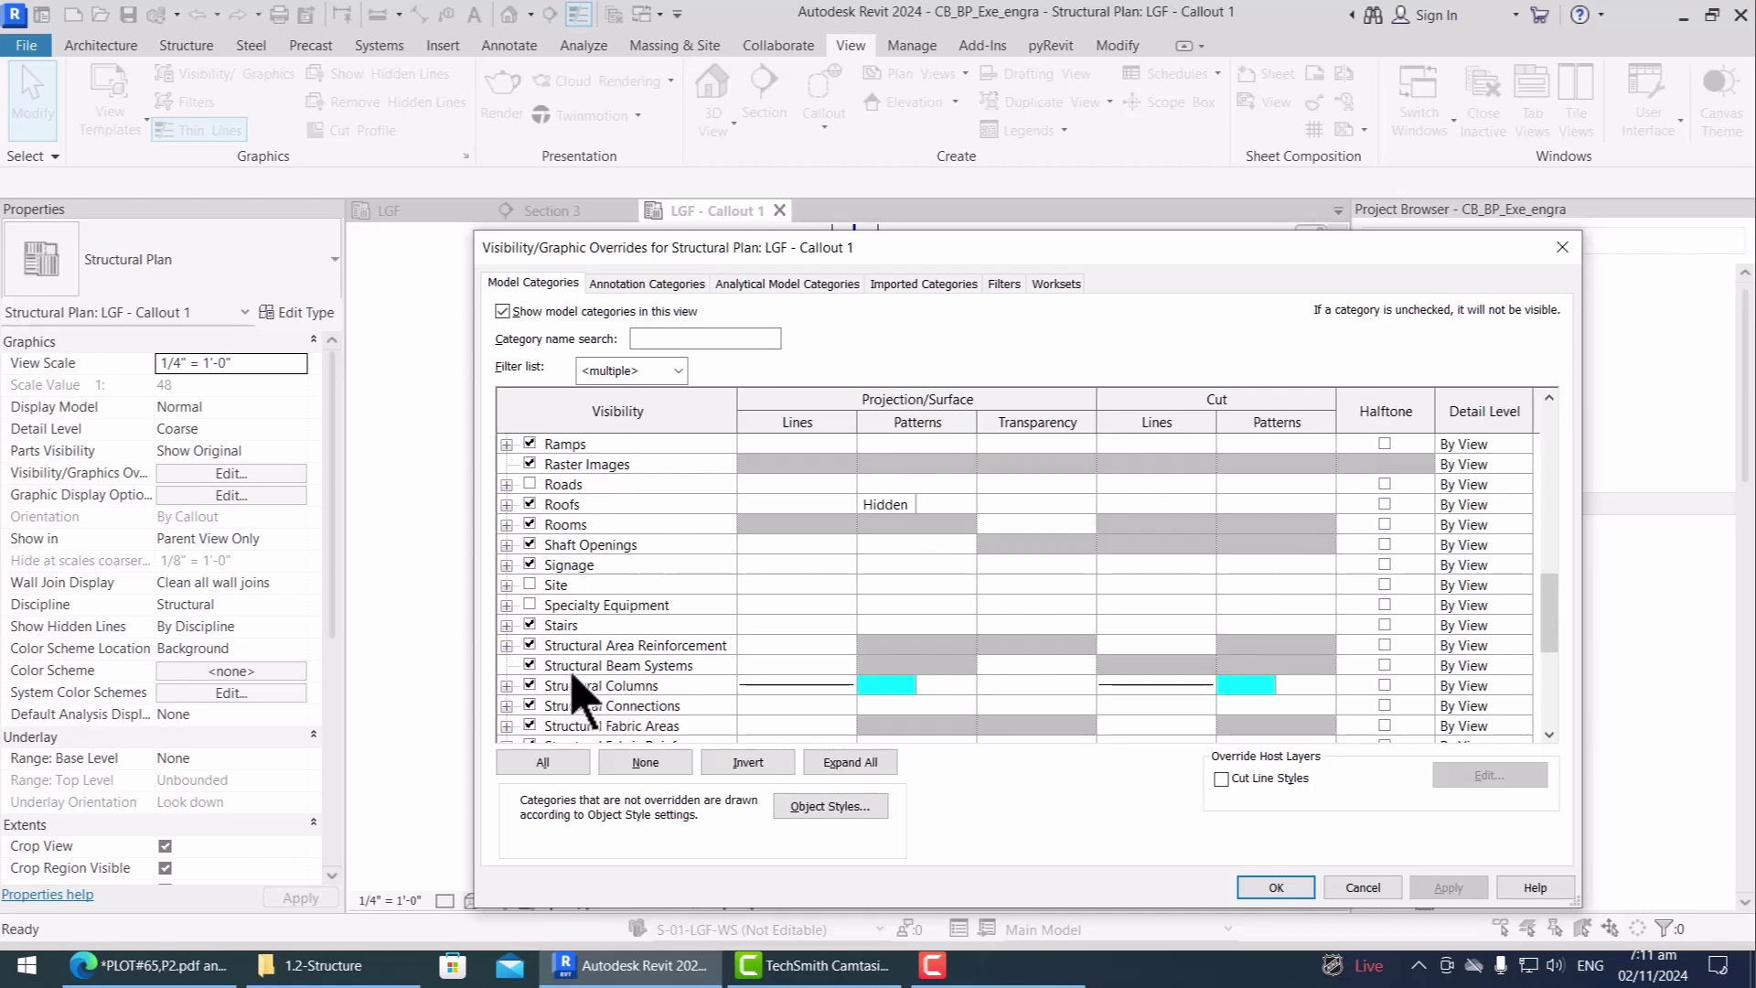
pyautogui.scroll(-2, 546, 631)
pyautogui.click(547, 705)
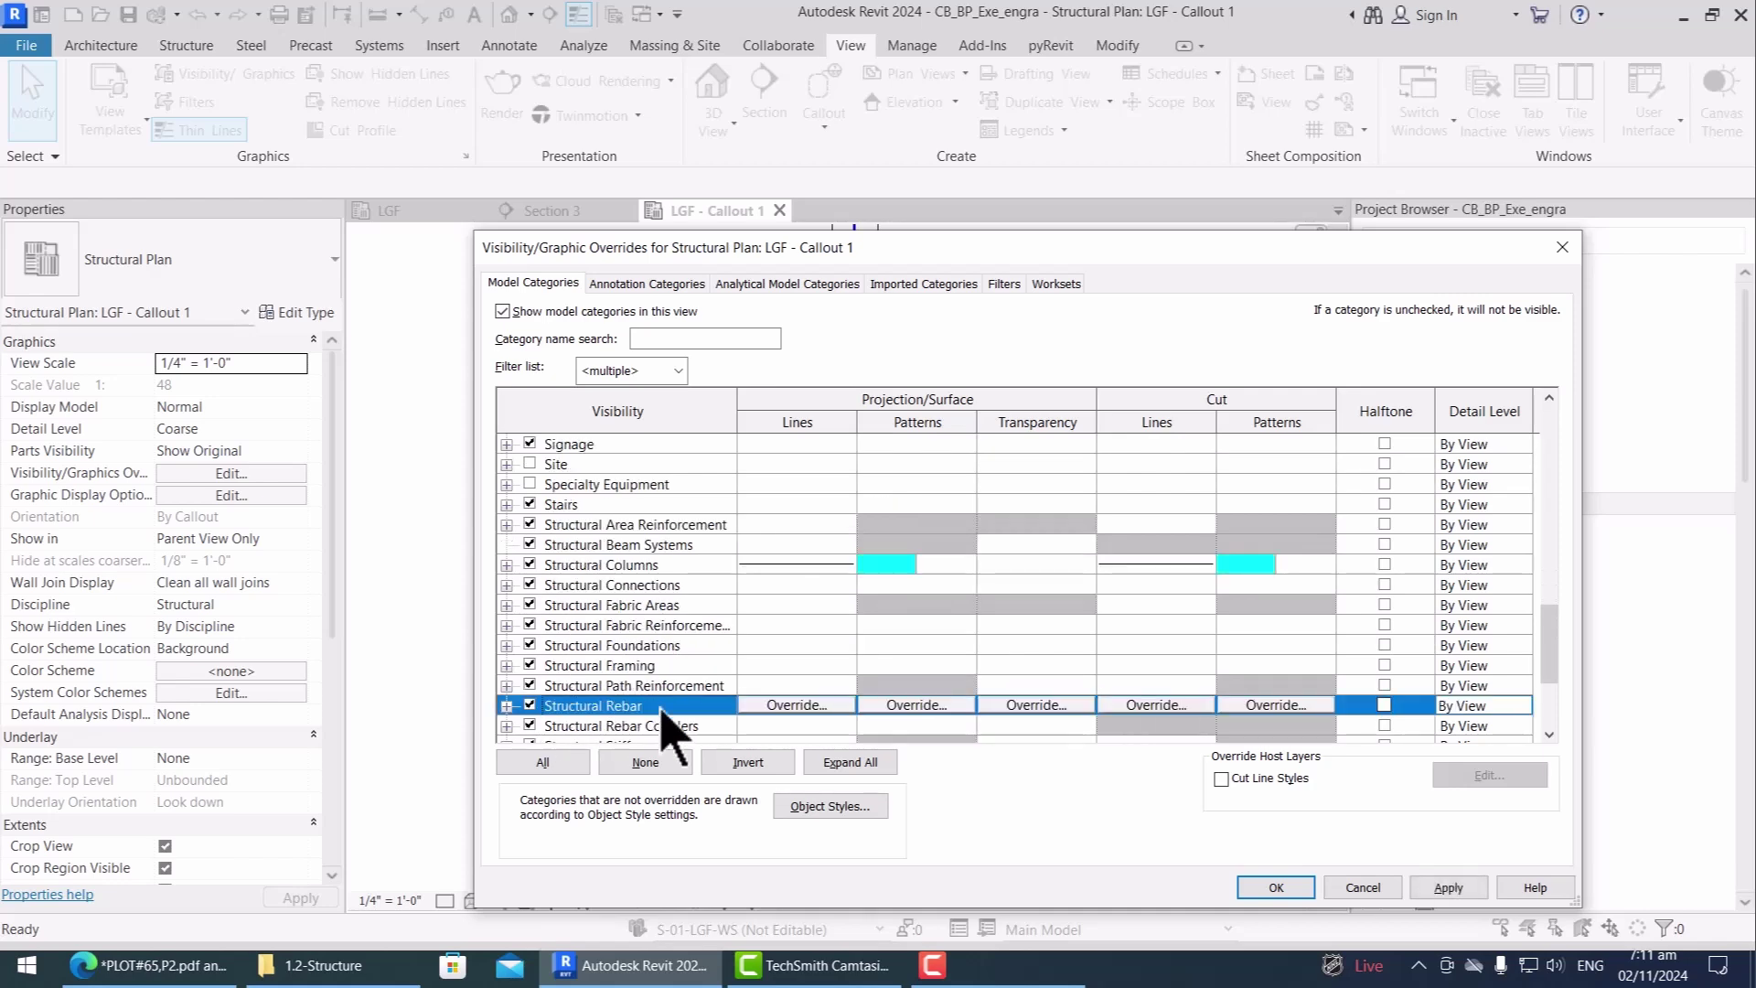
pyautogui.click(1445, 887)
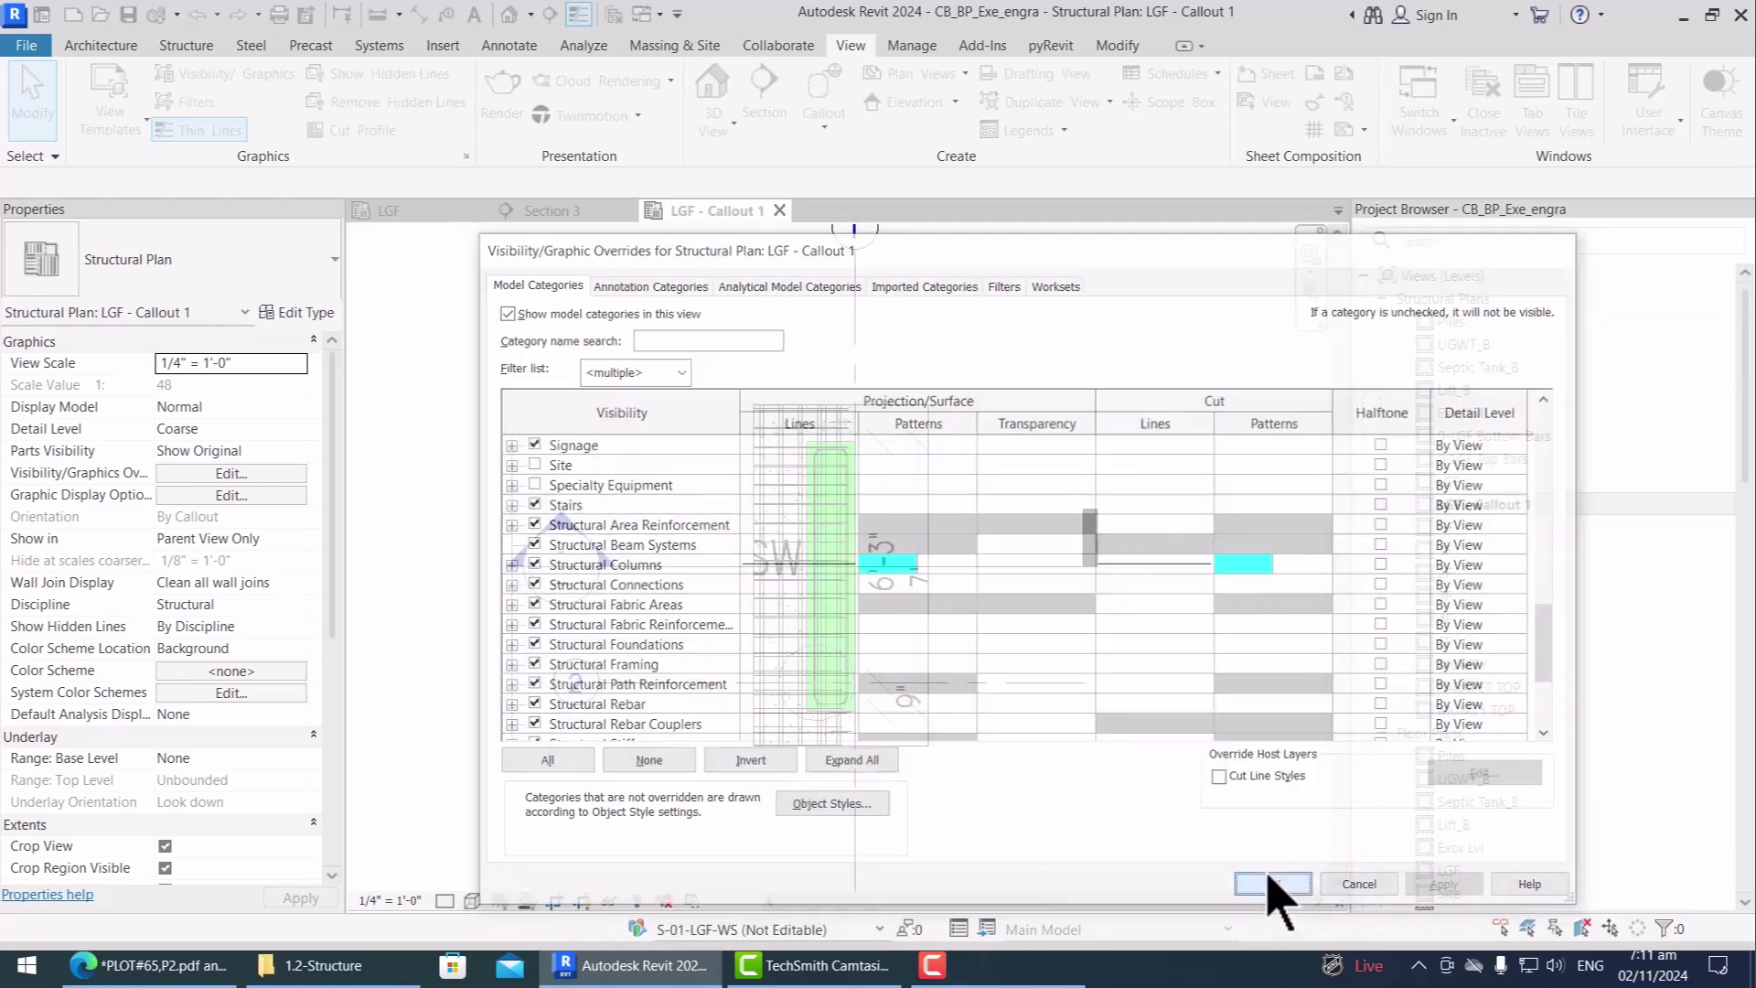
pyautogui.click(1276, 888)
# Step: Hide every workset in the callout view except S-01-LGF-WS
pyautogui.press('v')
pyautogui.press('g')
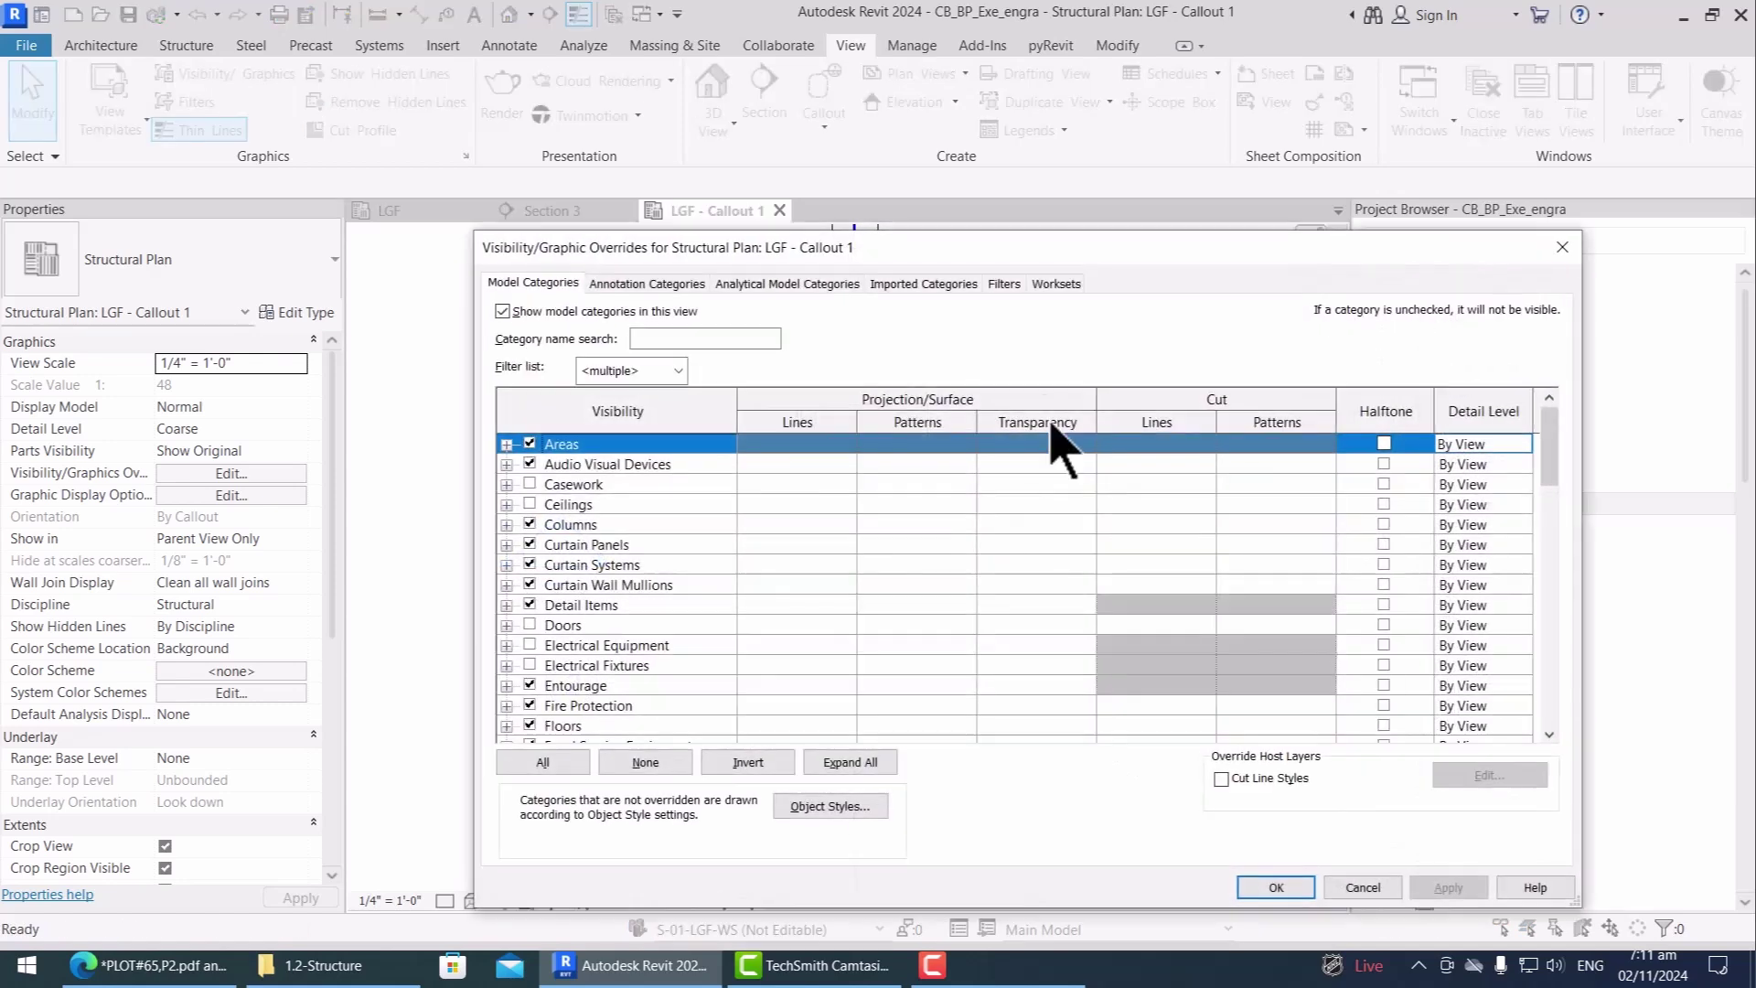
pyautogui.click(1057, 283)
pyautogui.click(590, 412)
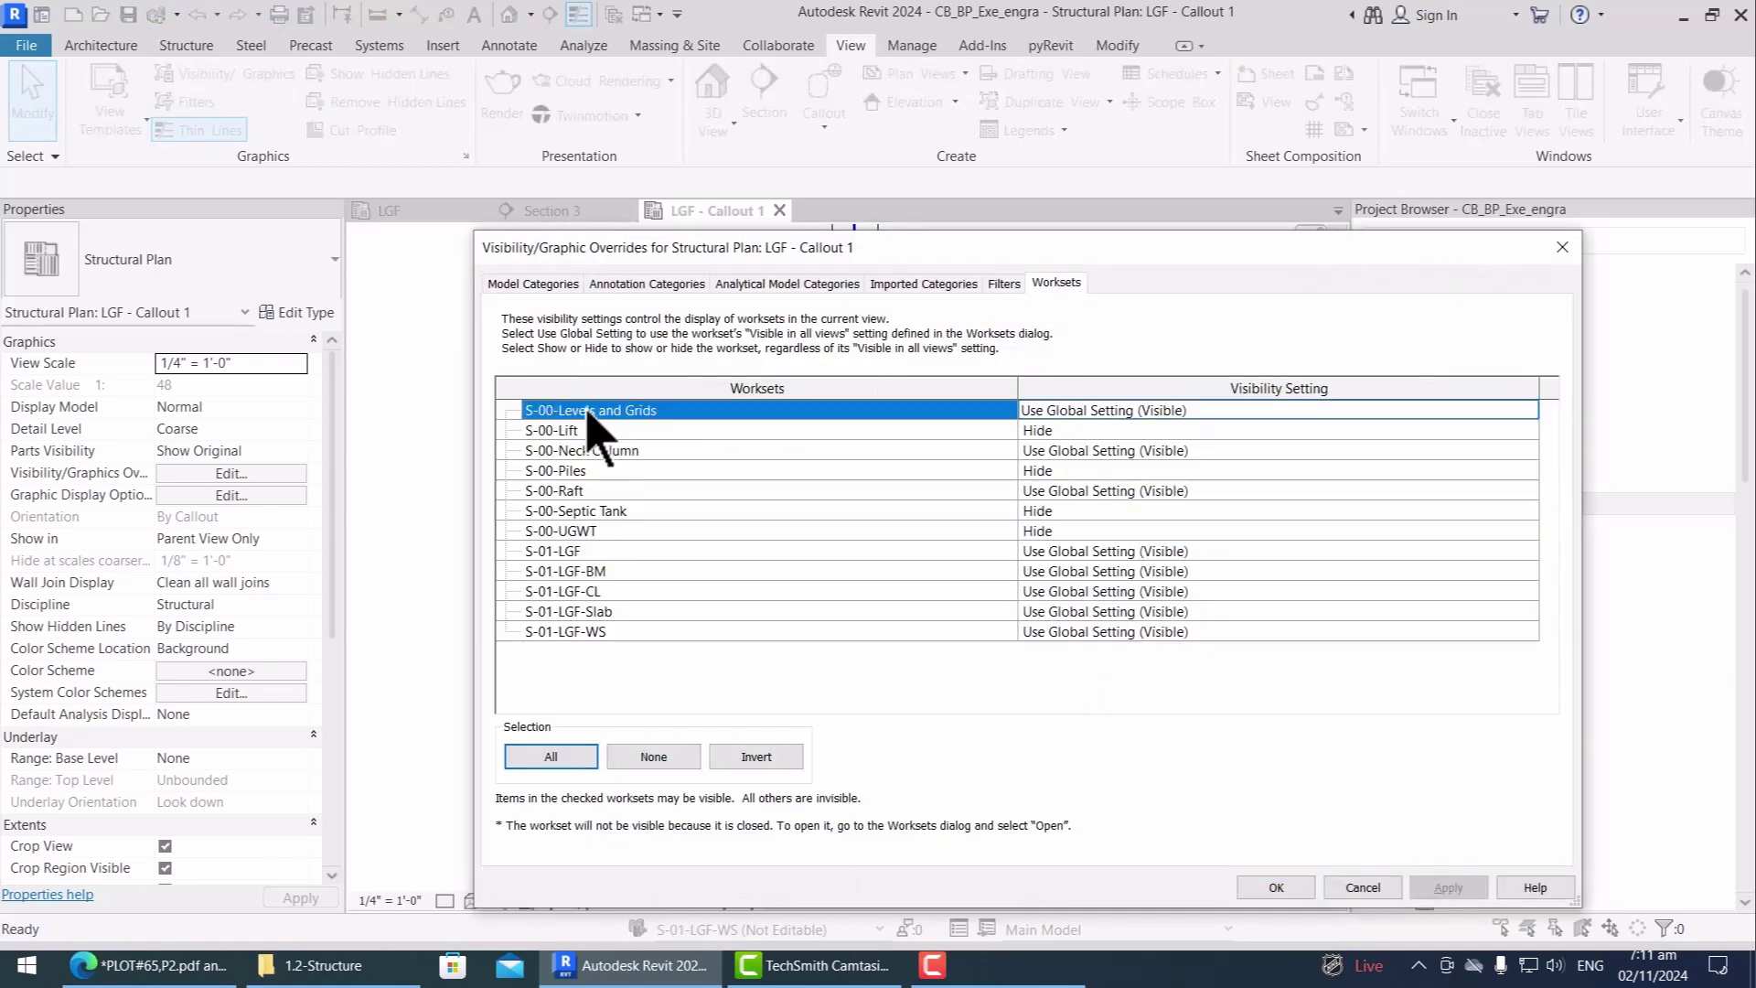
pyautogui.keyDown('shift'); pyautogui.click(620, 612); pyautogui.keyUp('shift')
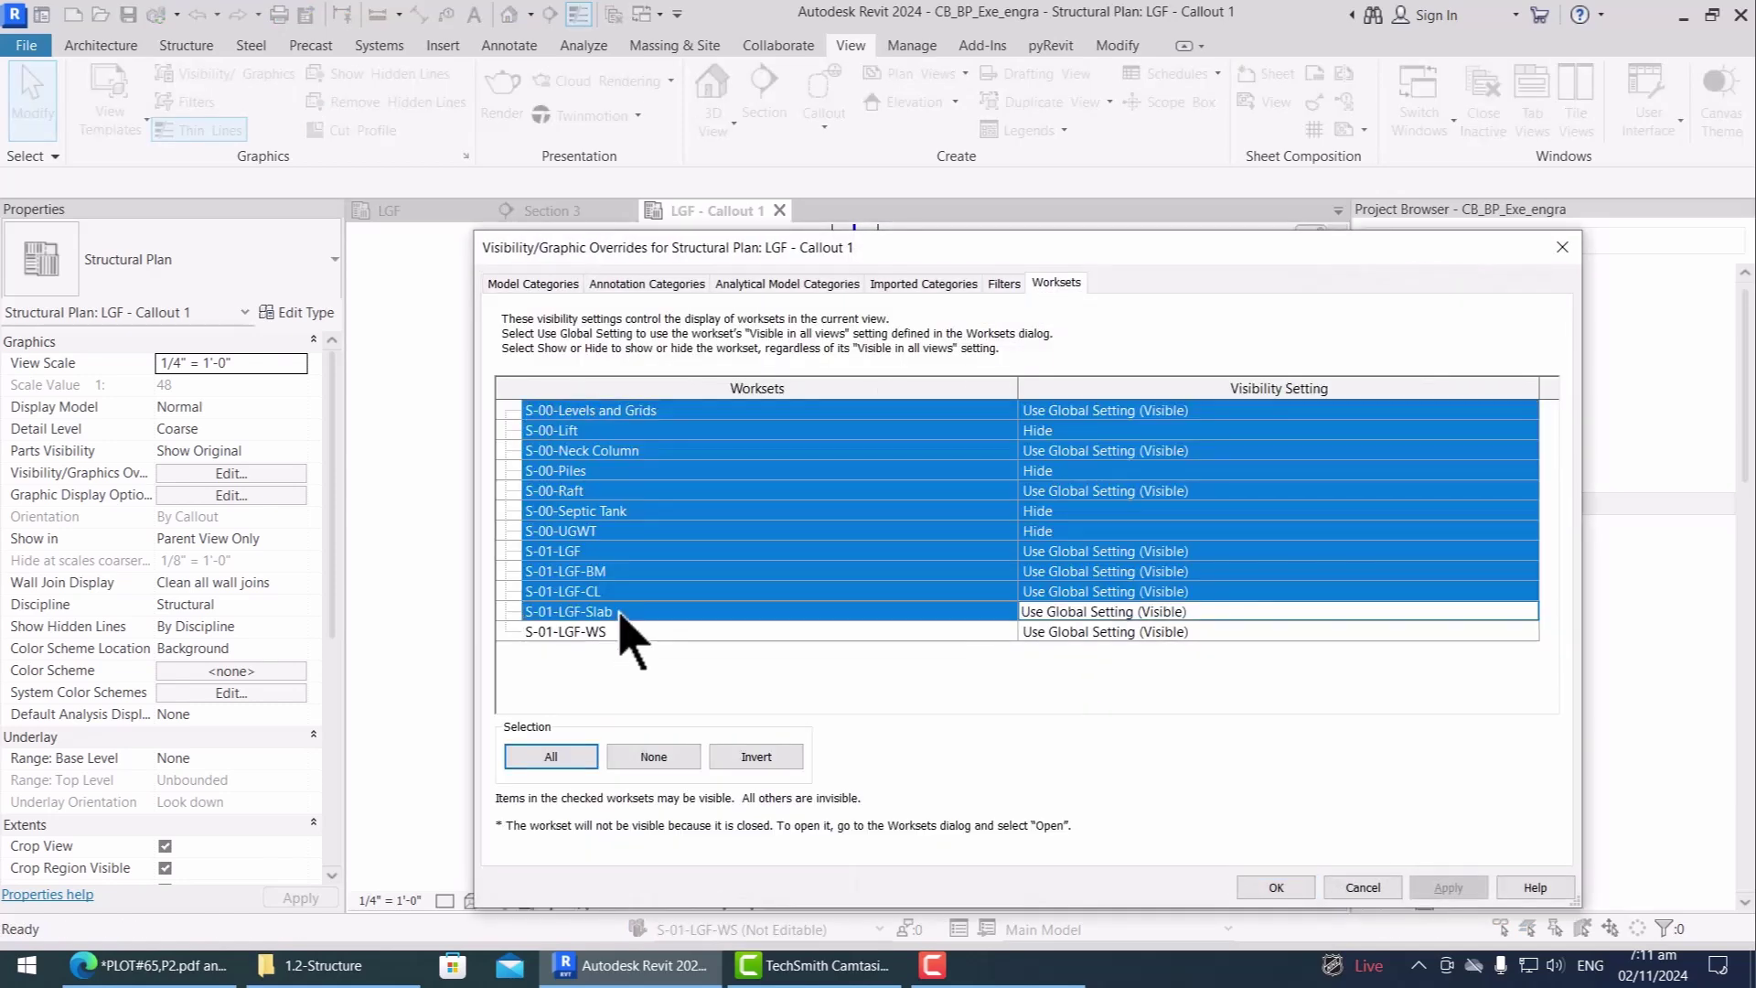
pyautogui.click(1529, 611)
pyautogui.click(1088, 649)
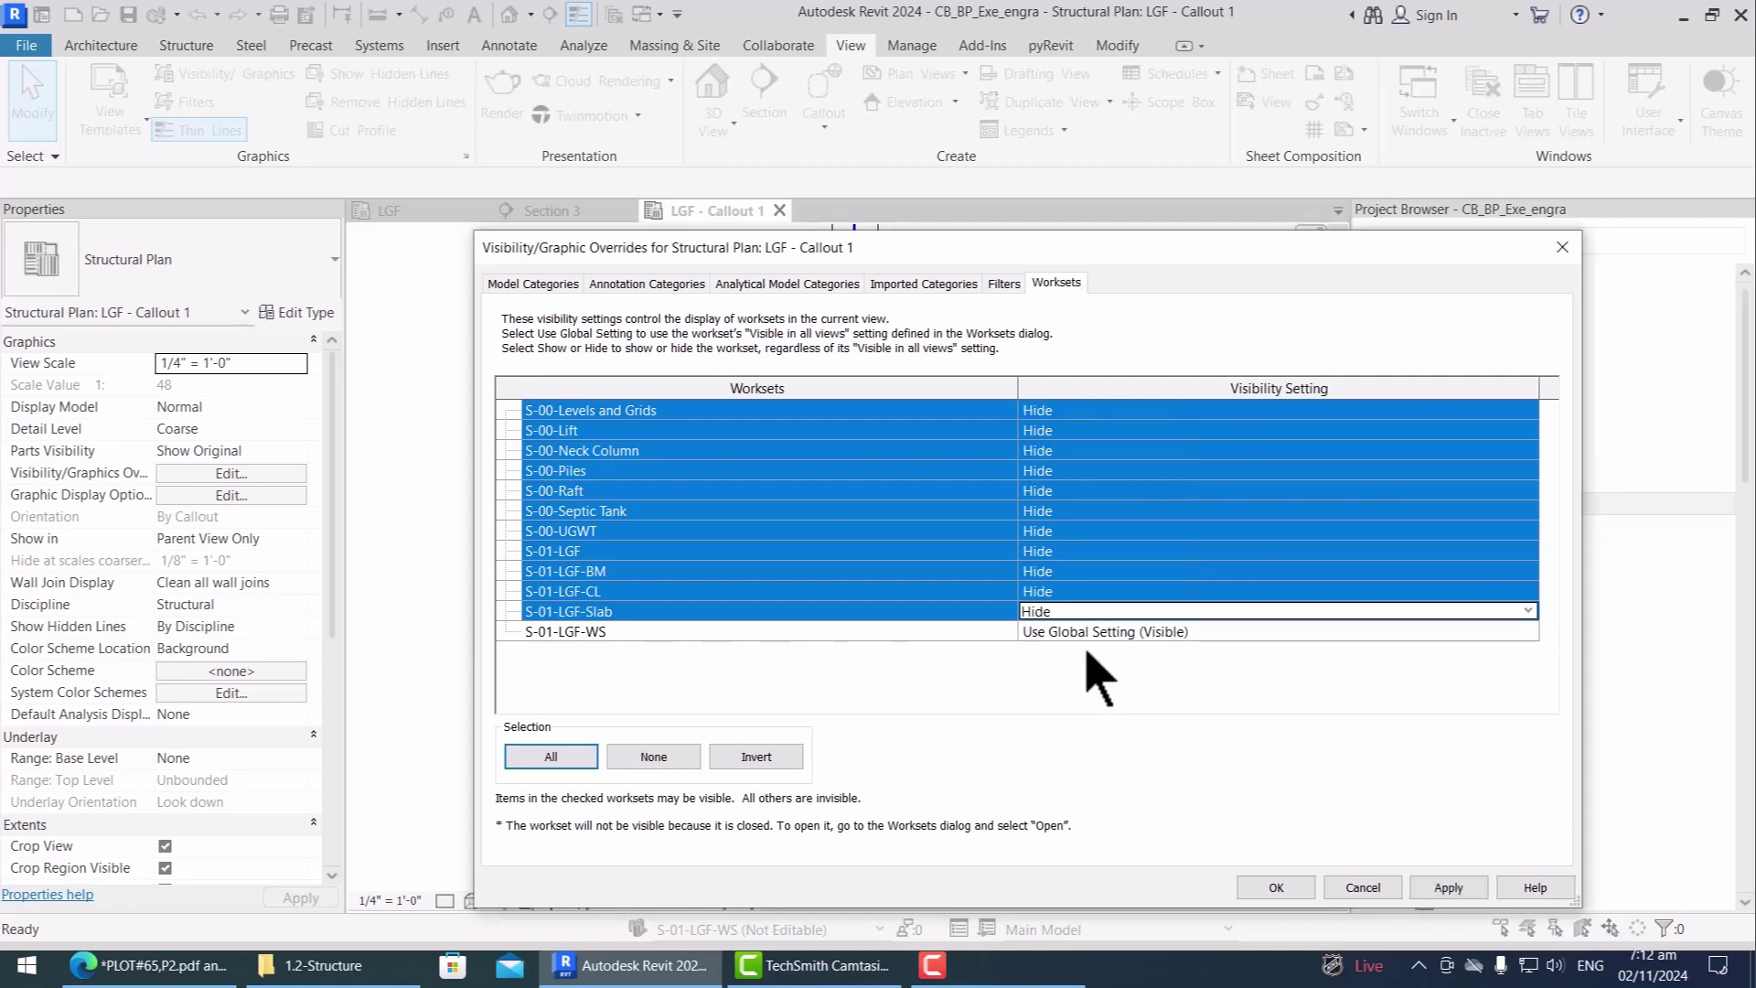
pyautogui.click(1448, 887)
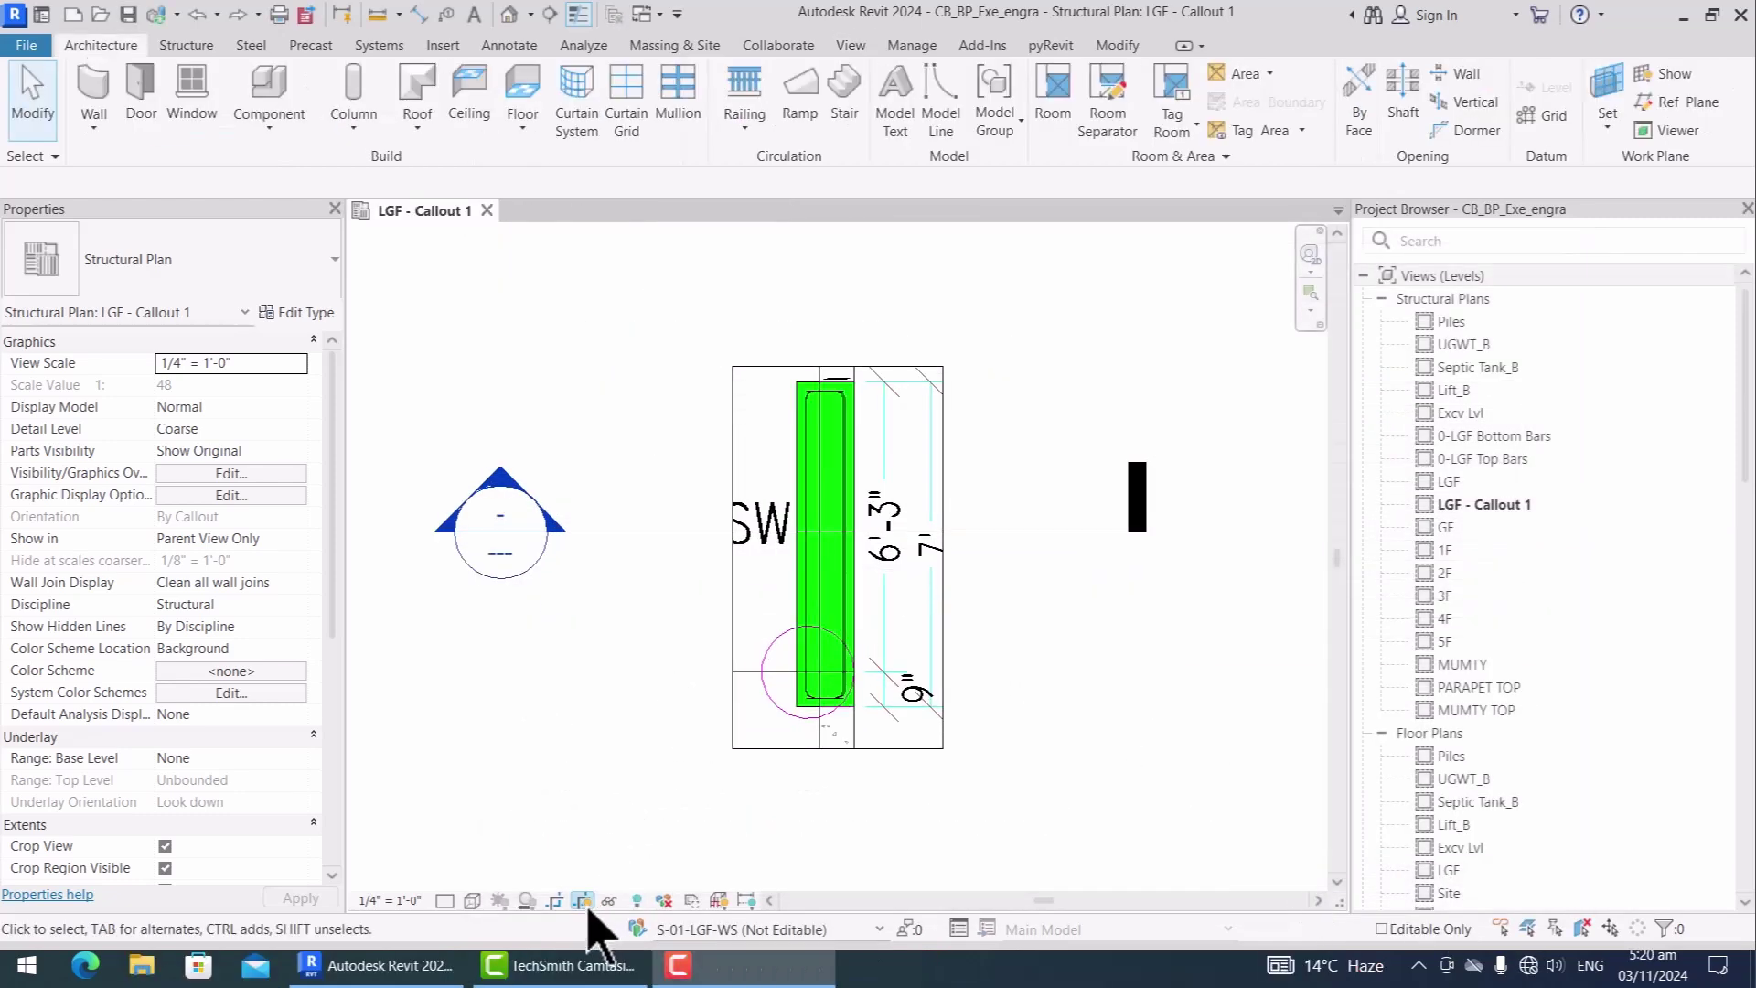
# Step: Hide the callout's crop region and set the view to 1/2" = 1'-0" scale and Fine detail level
pyautogui.click(586, 905)
pyautogui.click(419, 902)
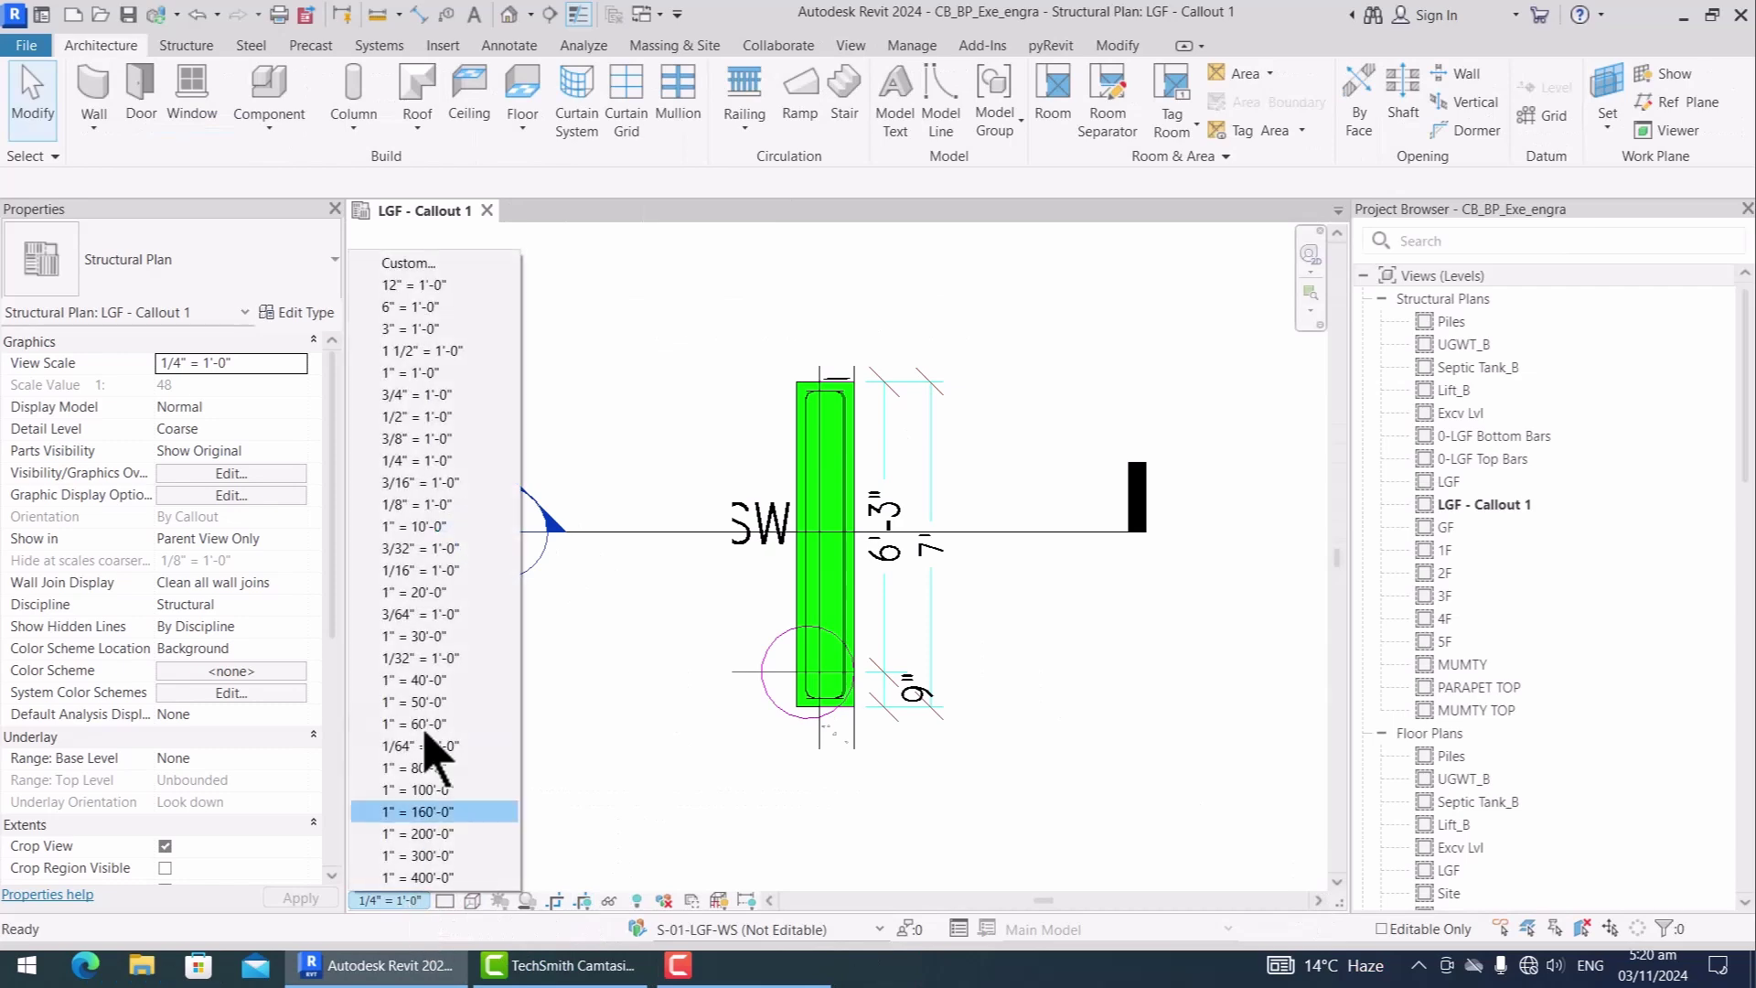
pyautogui.click(423, 417)
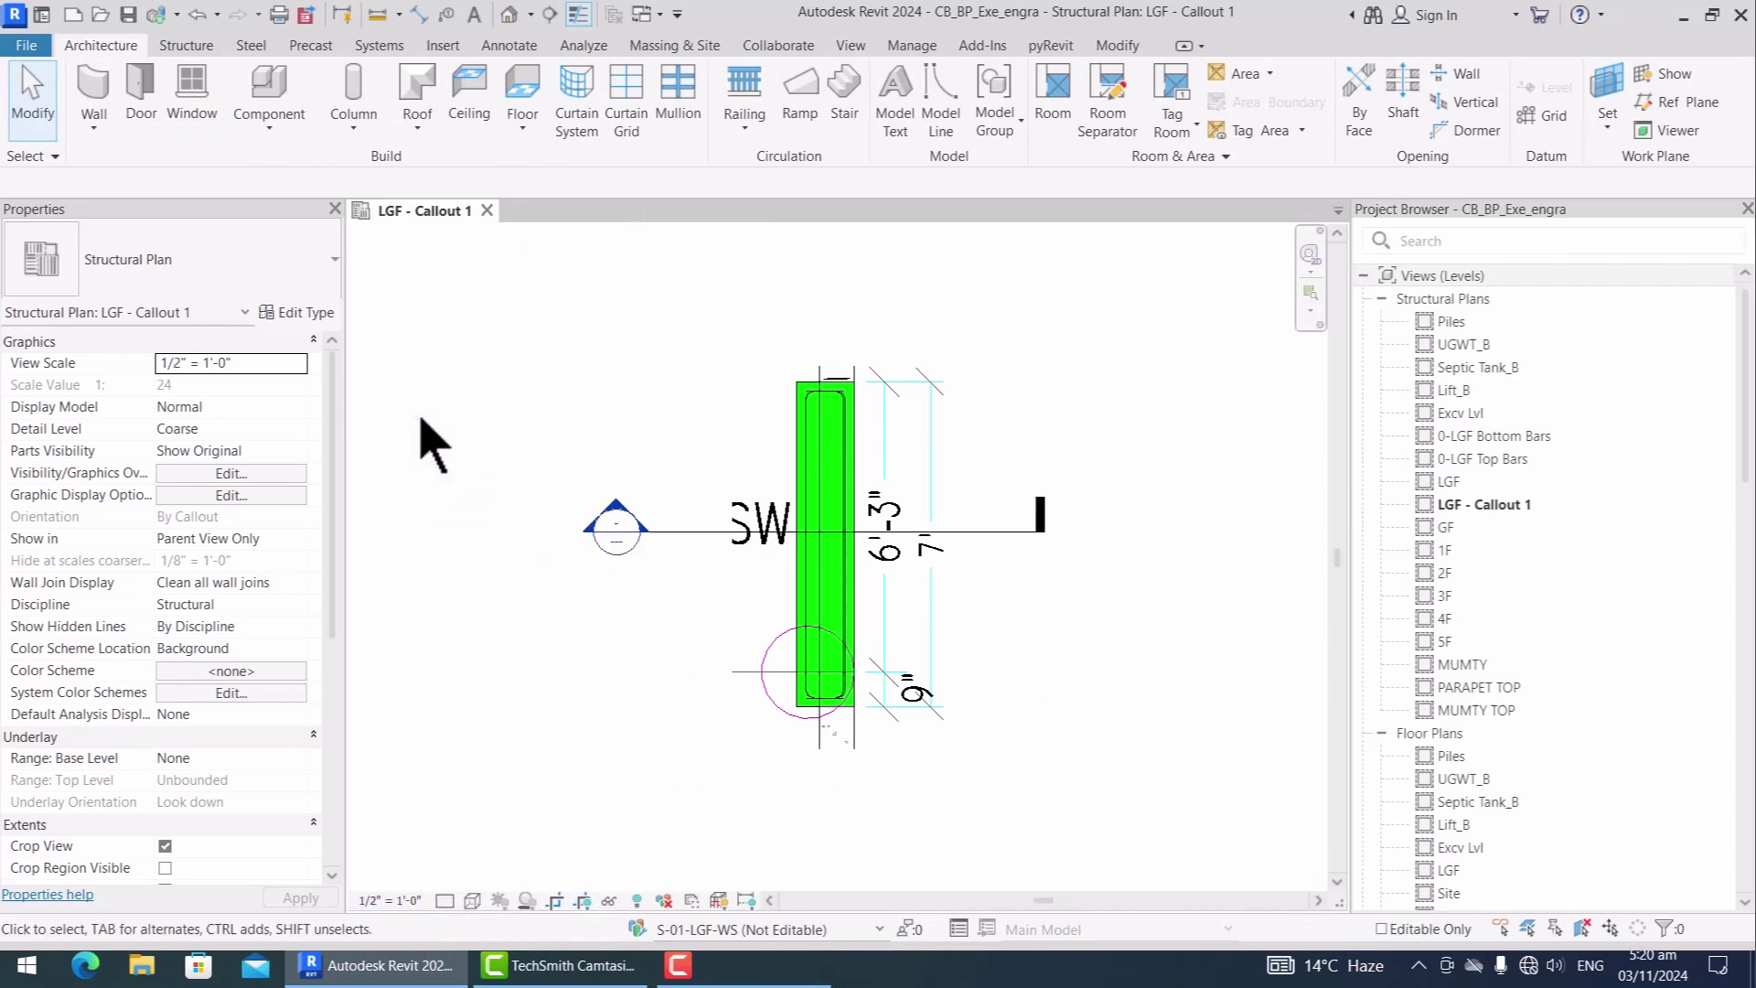
pyautogui.click(445, 902)
pyautogui.click(472, 854)
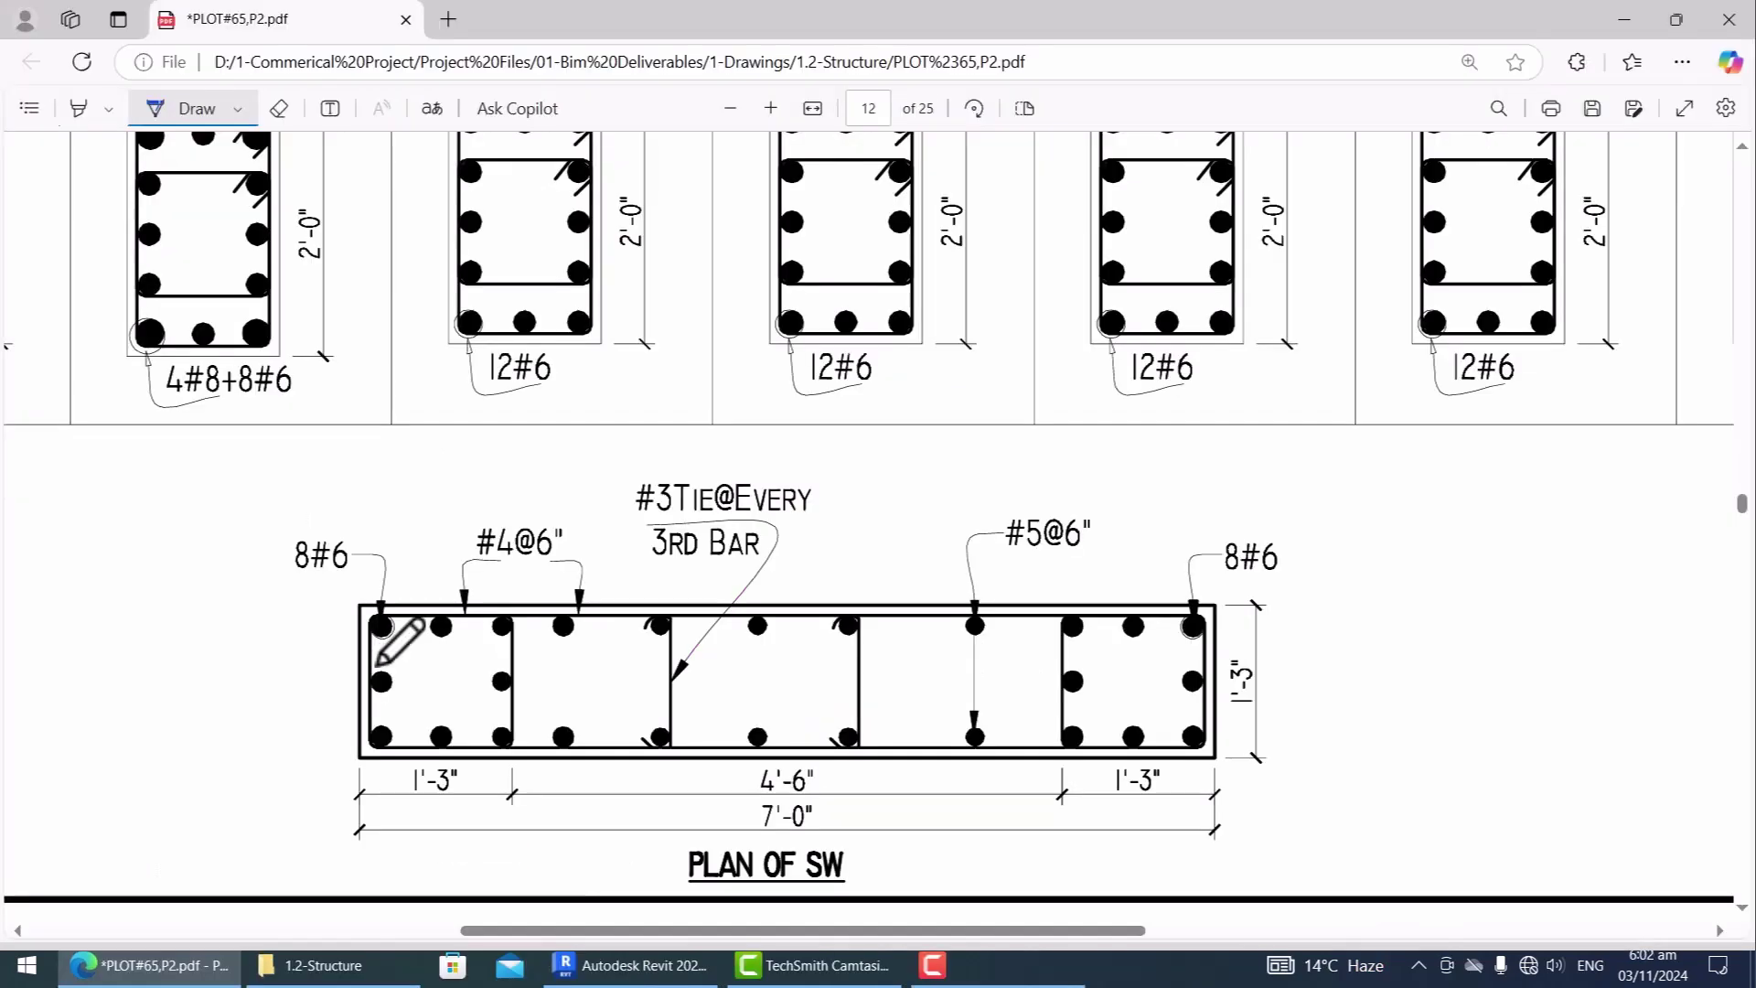
# Step: Circle the end zone with the 8#6 bars on the PDF's PLAN OF SW detail and return to Revit
pyautogui.moveTo(272, 655); pyautogui.dragTo(257, 656)
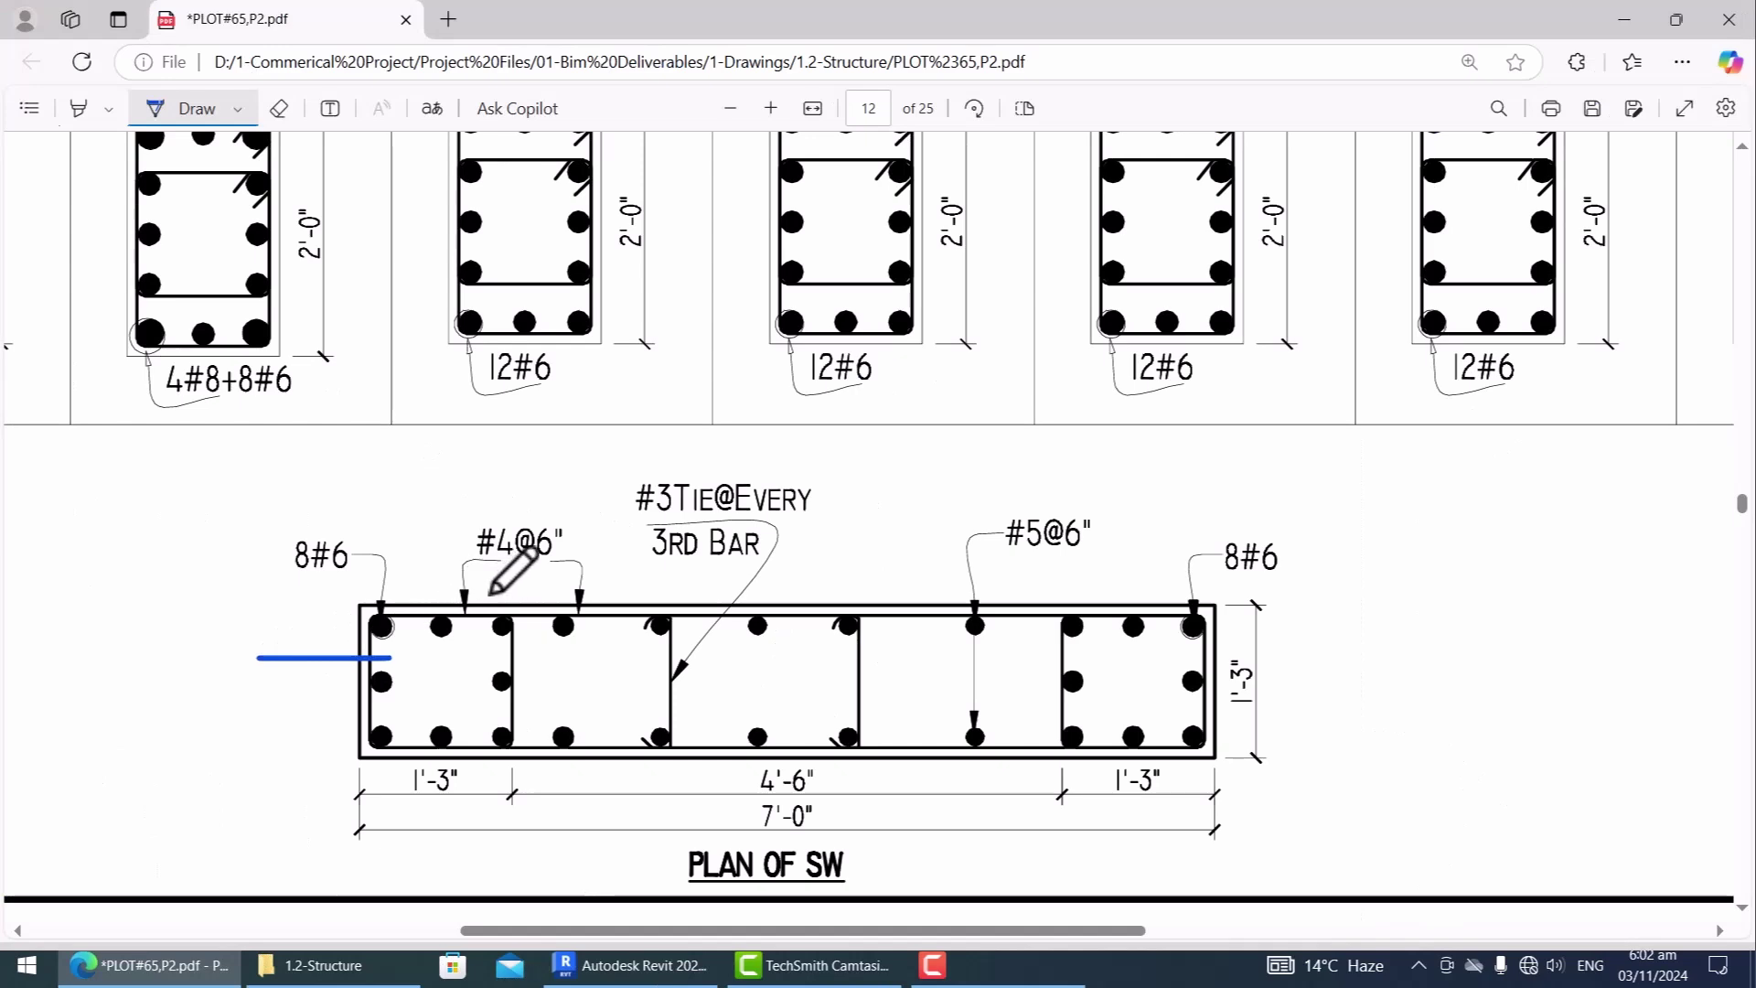
pyautogui.moveTo(491, 593)
pyautogui.mouseDown()
pyautogui.moveTo(349, 763)
pyautogui.moveTo(407, 540)
pyautogui.mouseUp()
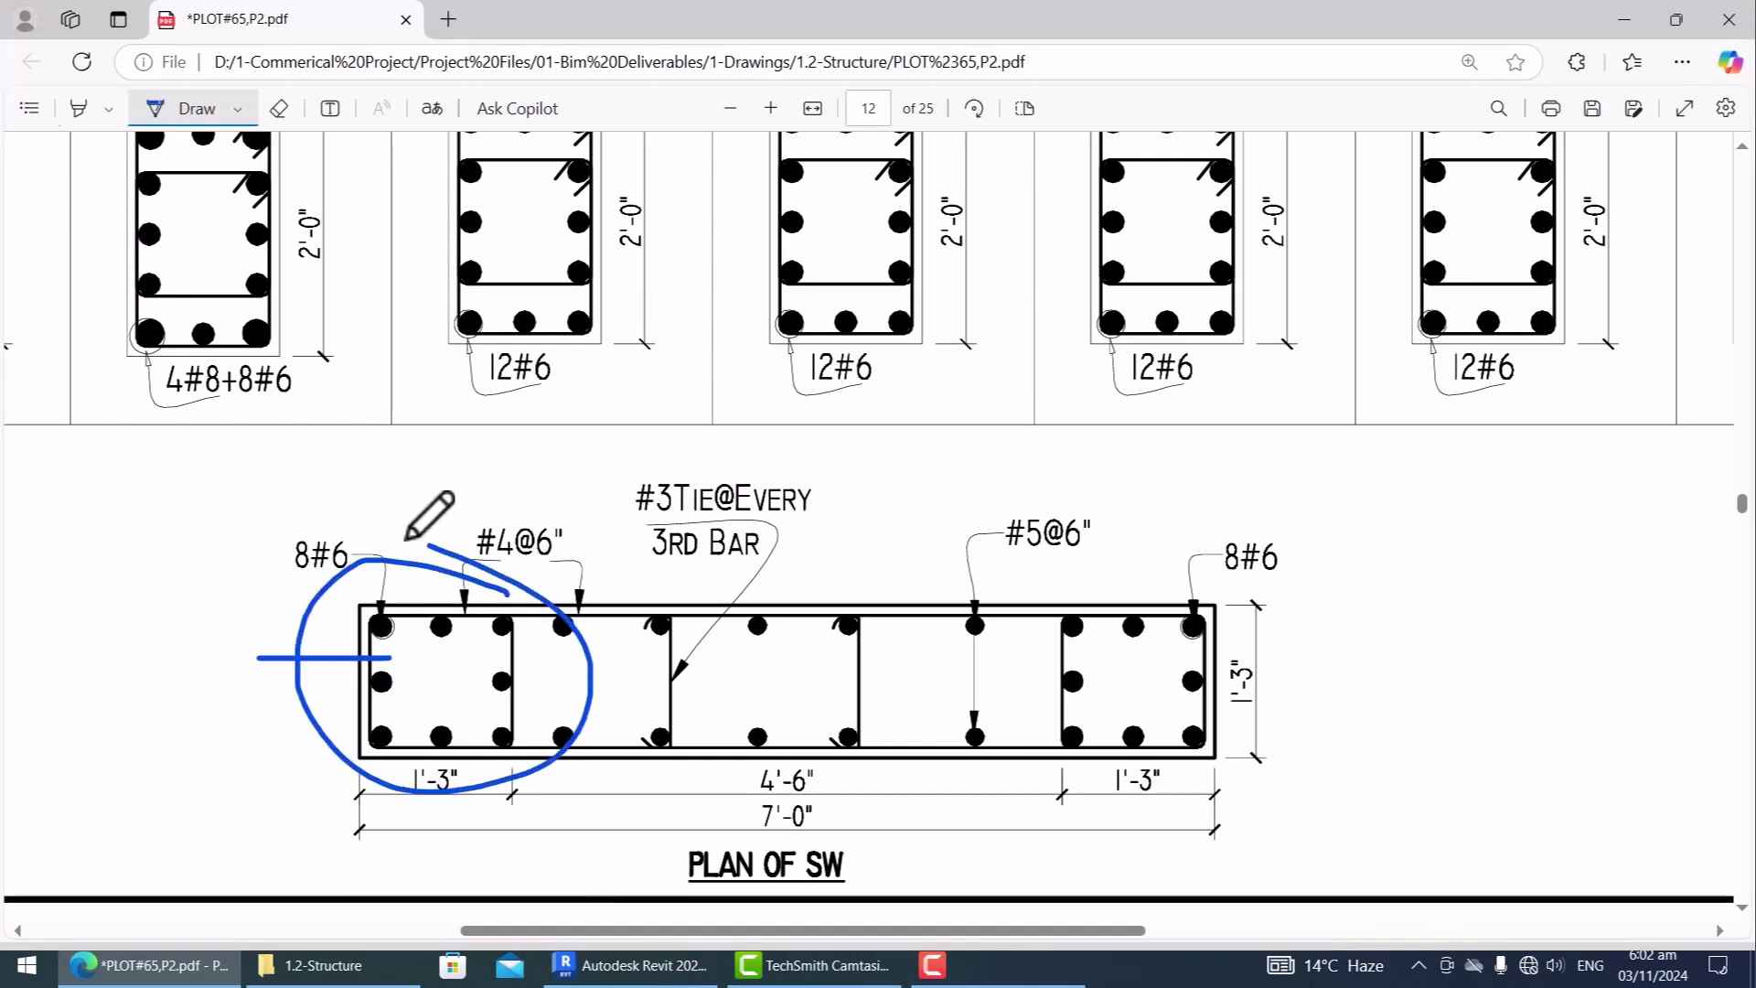
pyautogui.hotkey('alt', 'Tab')
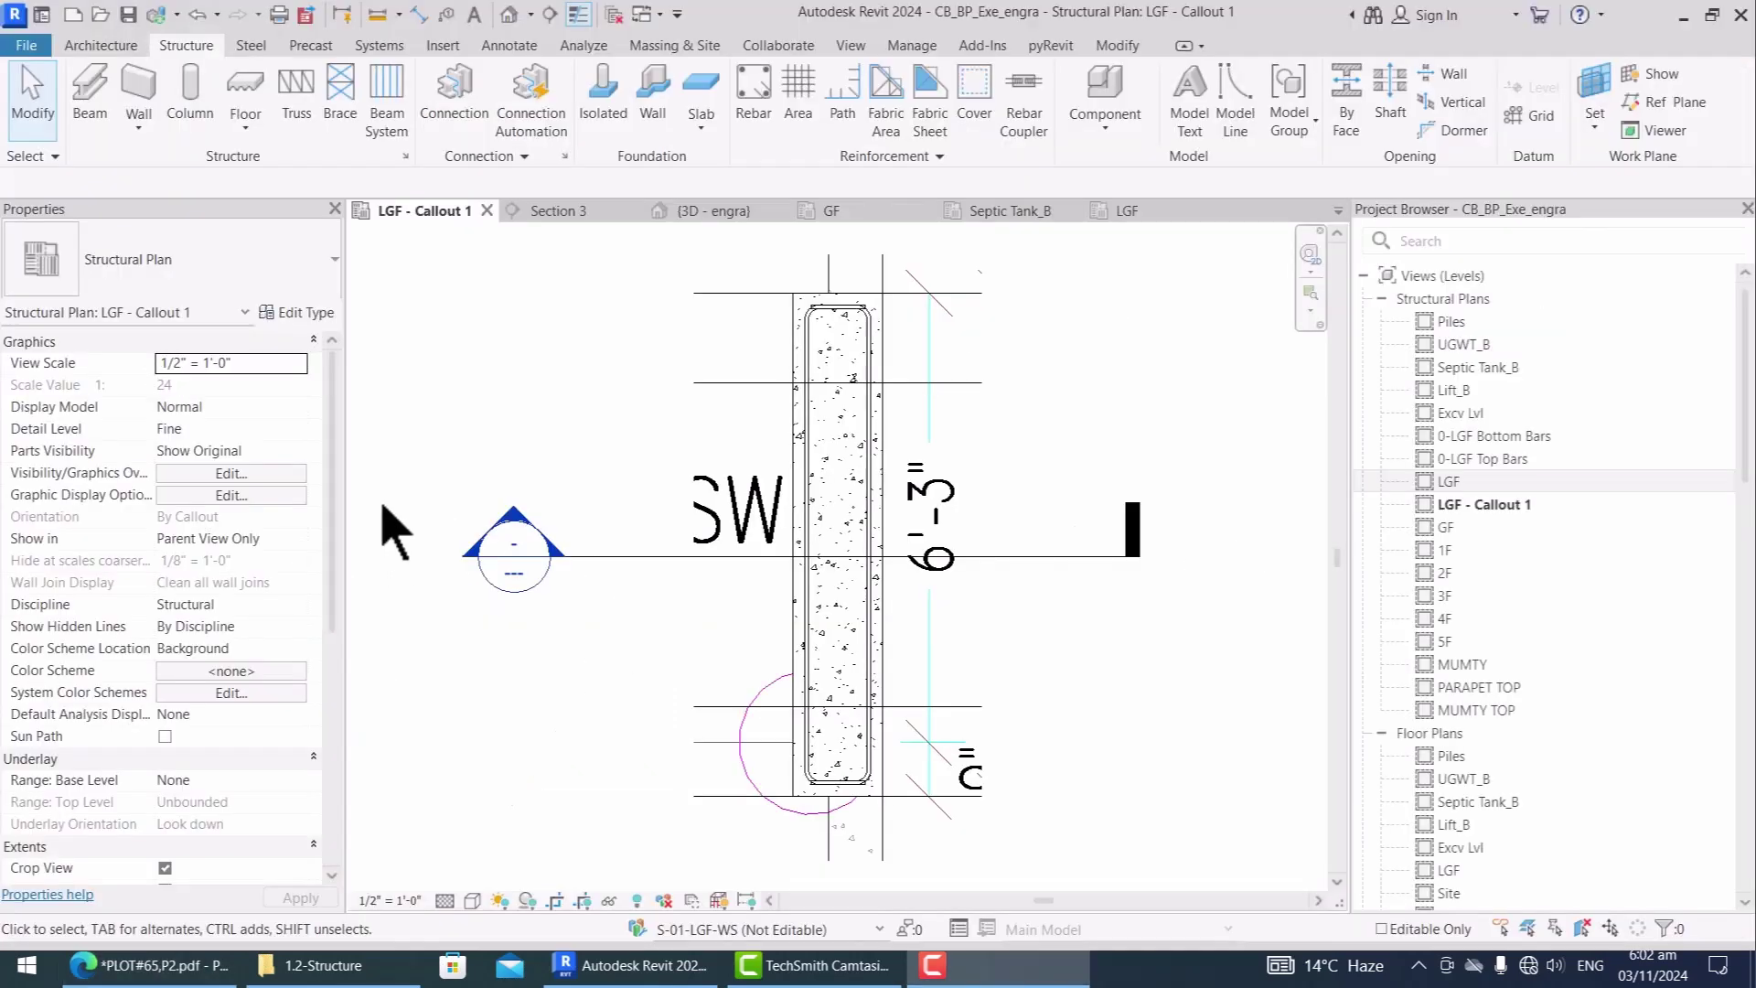
# Step: Place single straight #6 vertical bars of shape 00, perpendicular to the cover, inside the upper end of the shear wall's perimeter tie
pyautogui.click(755, 108)
pyautogui.click(209, 270)
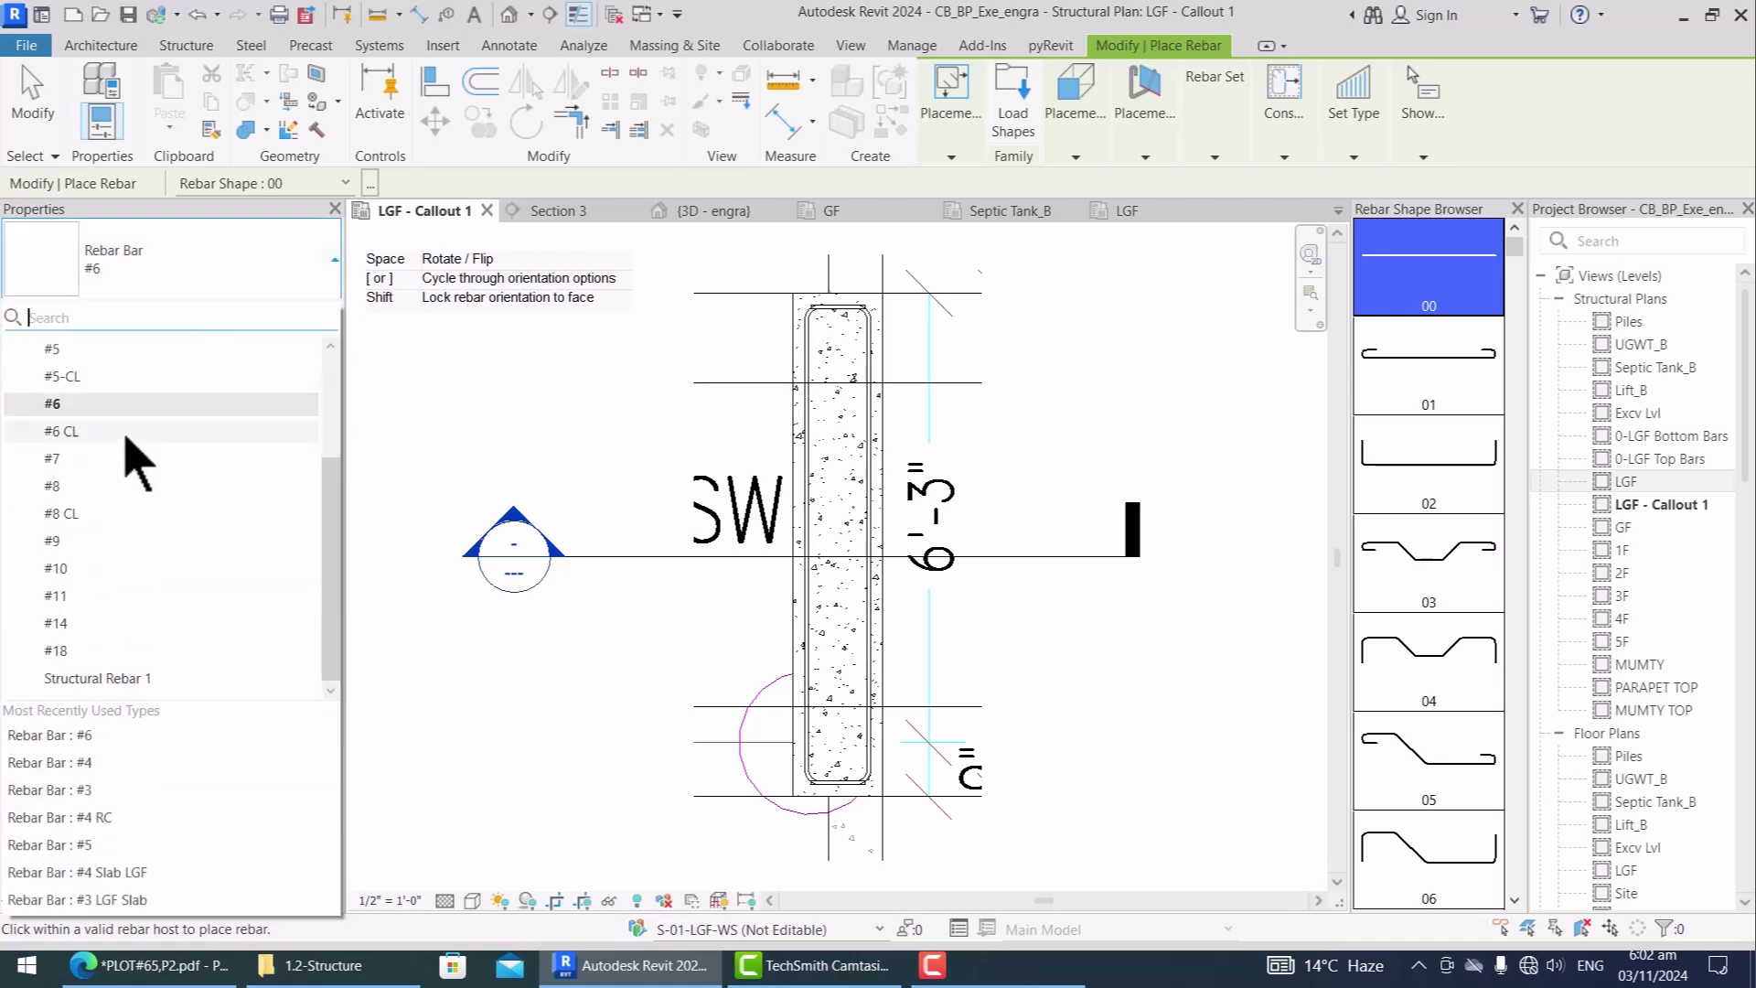
pyautogui.click(110, 430)
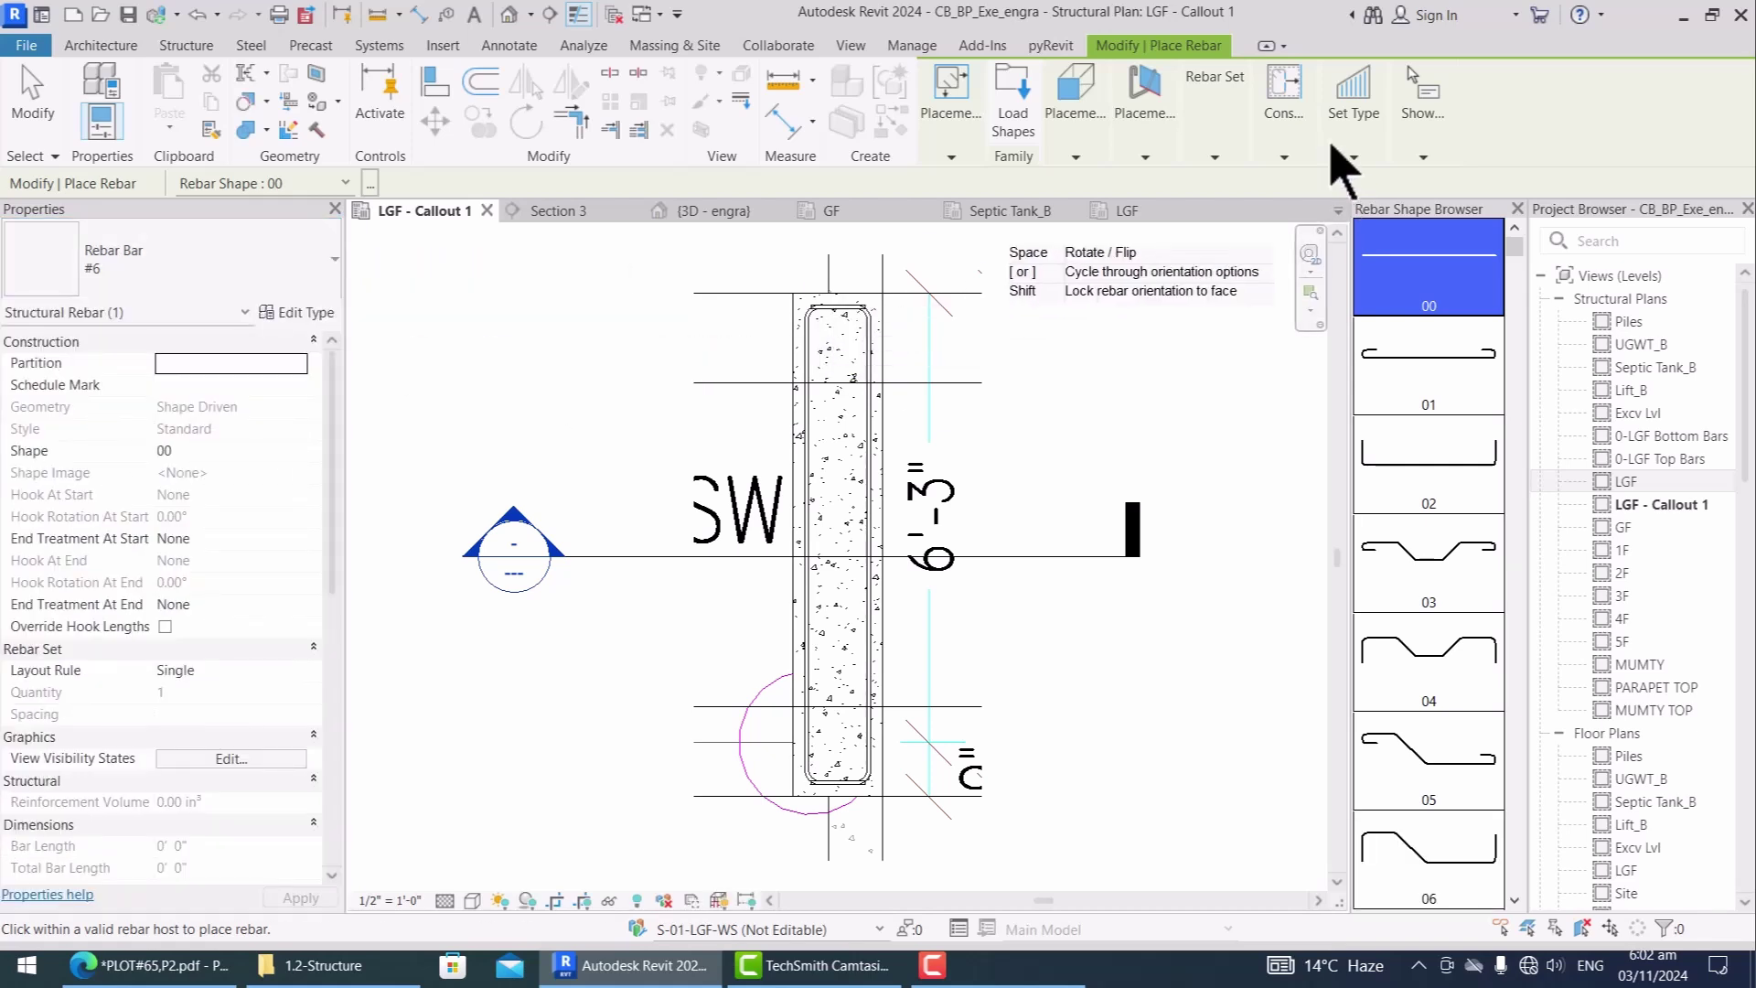
pyautogui.click(1146, 157)
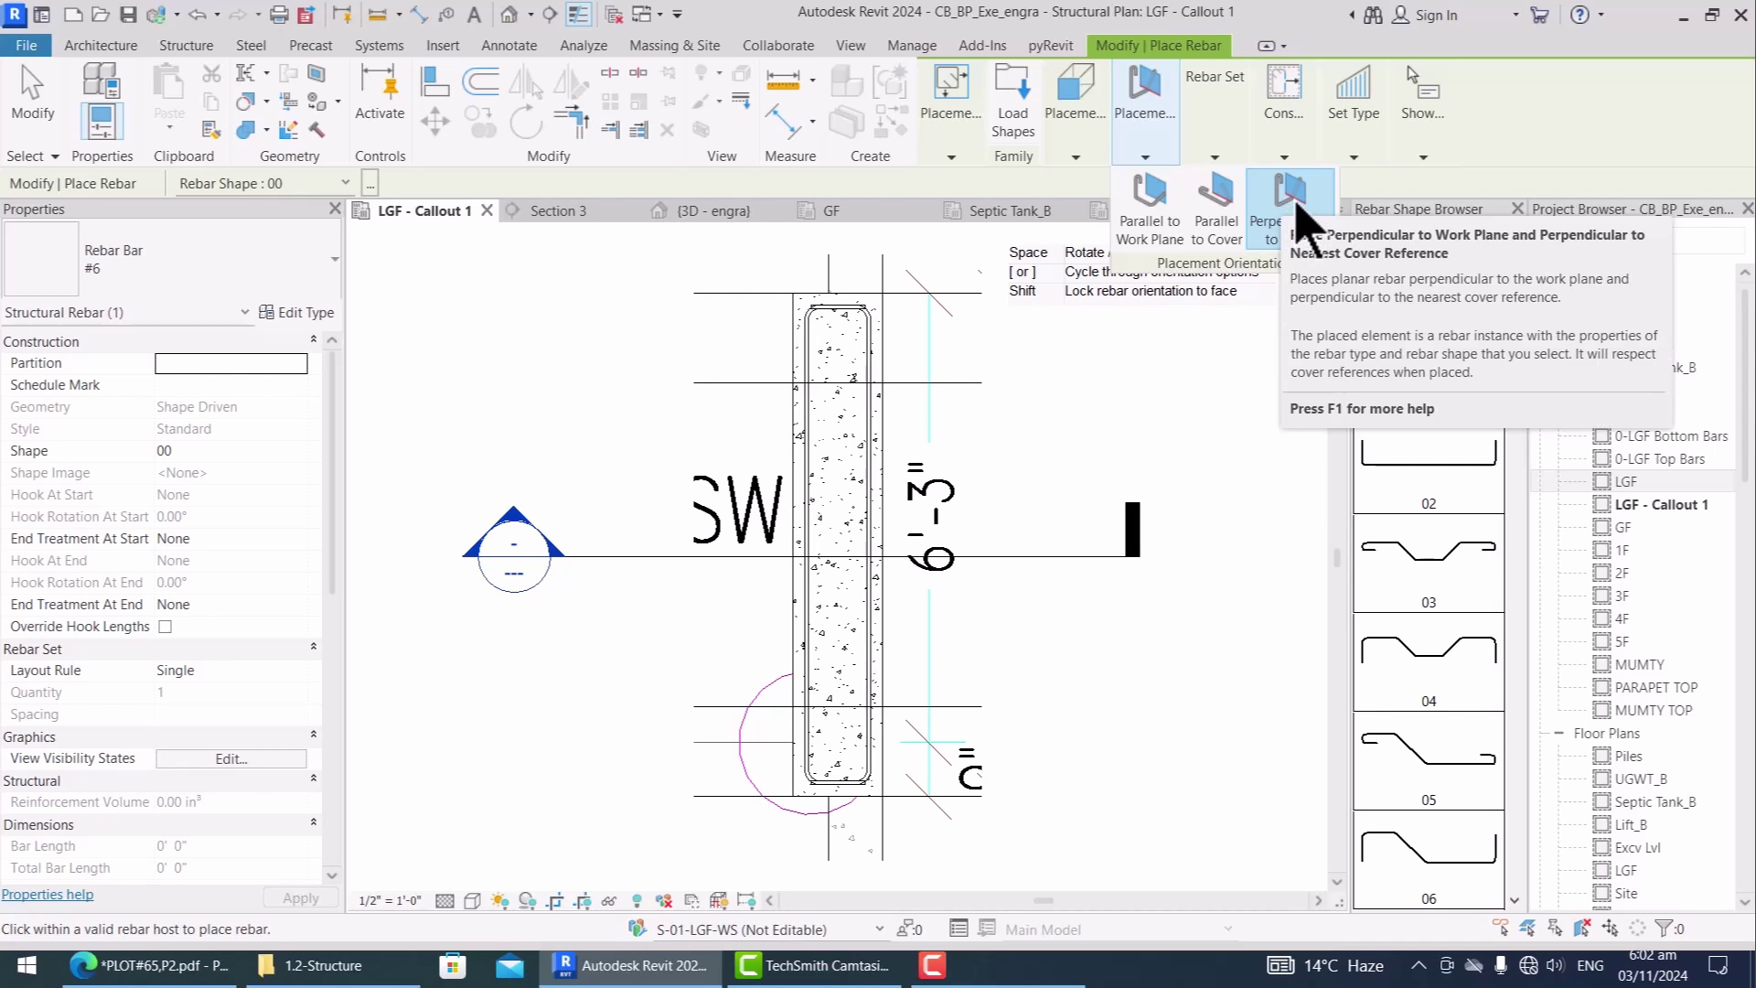
pyautogui.click(1091, 156)
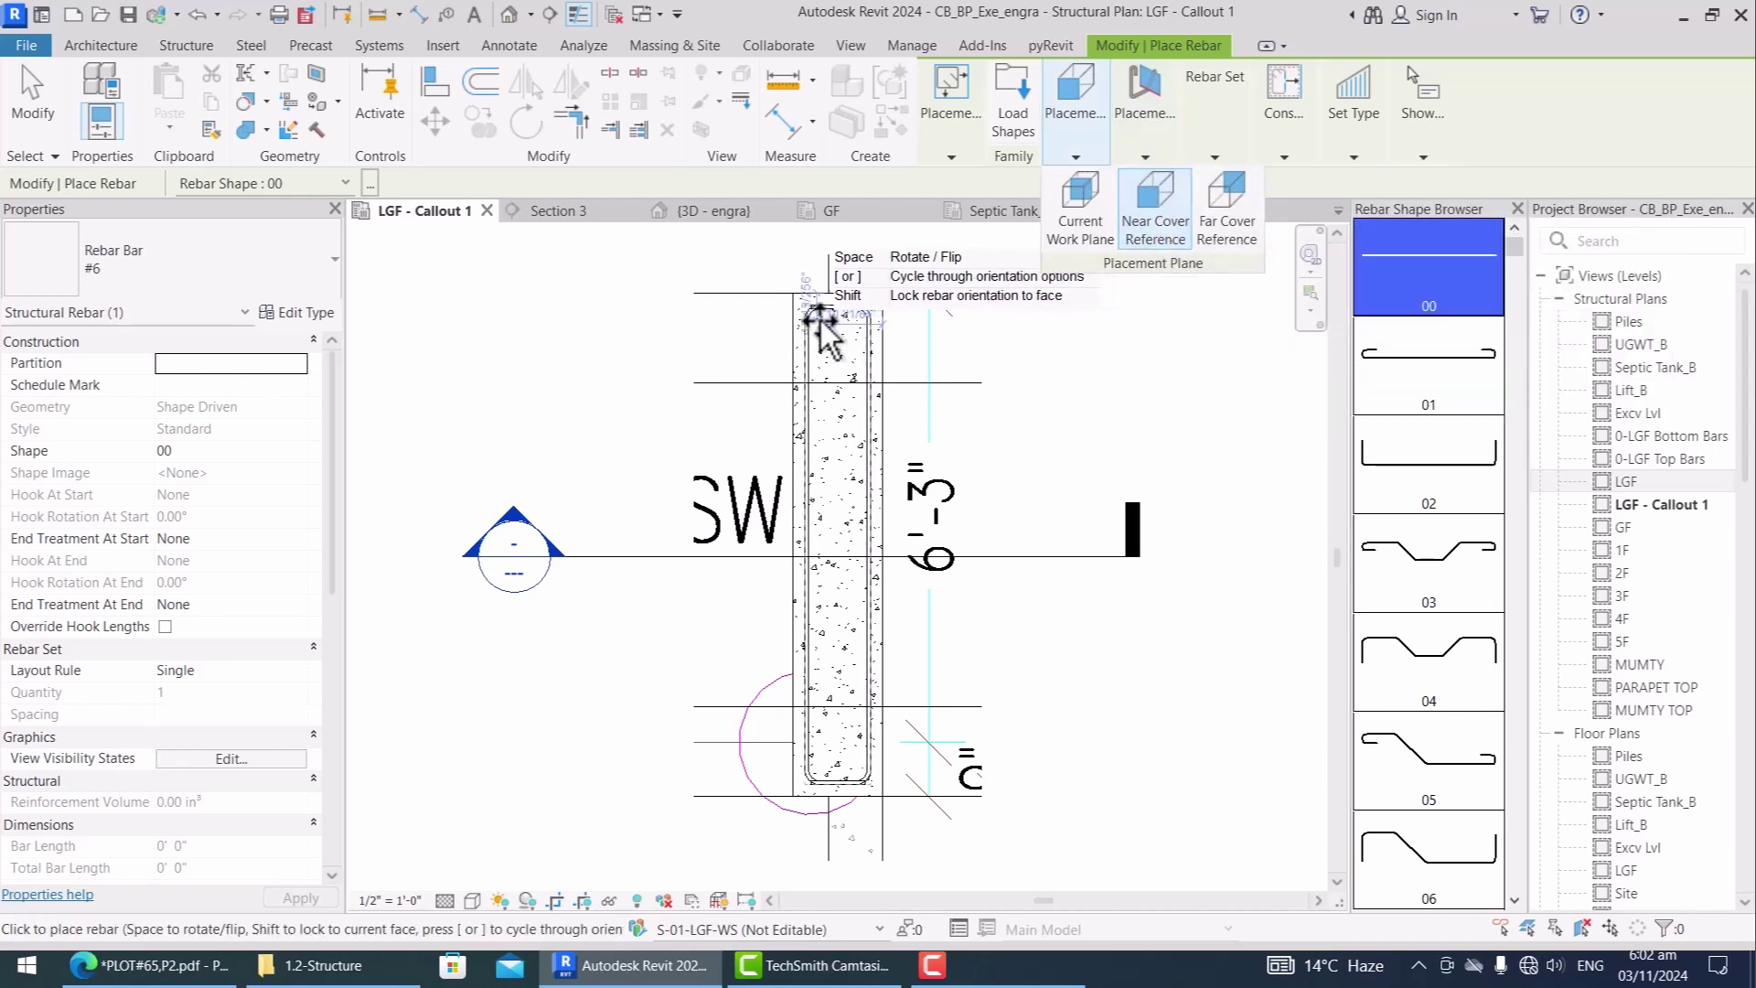
pyautogui.scroll(4, 823, 325)
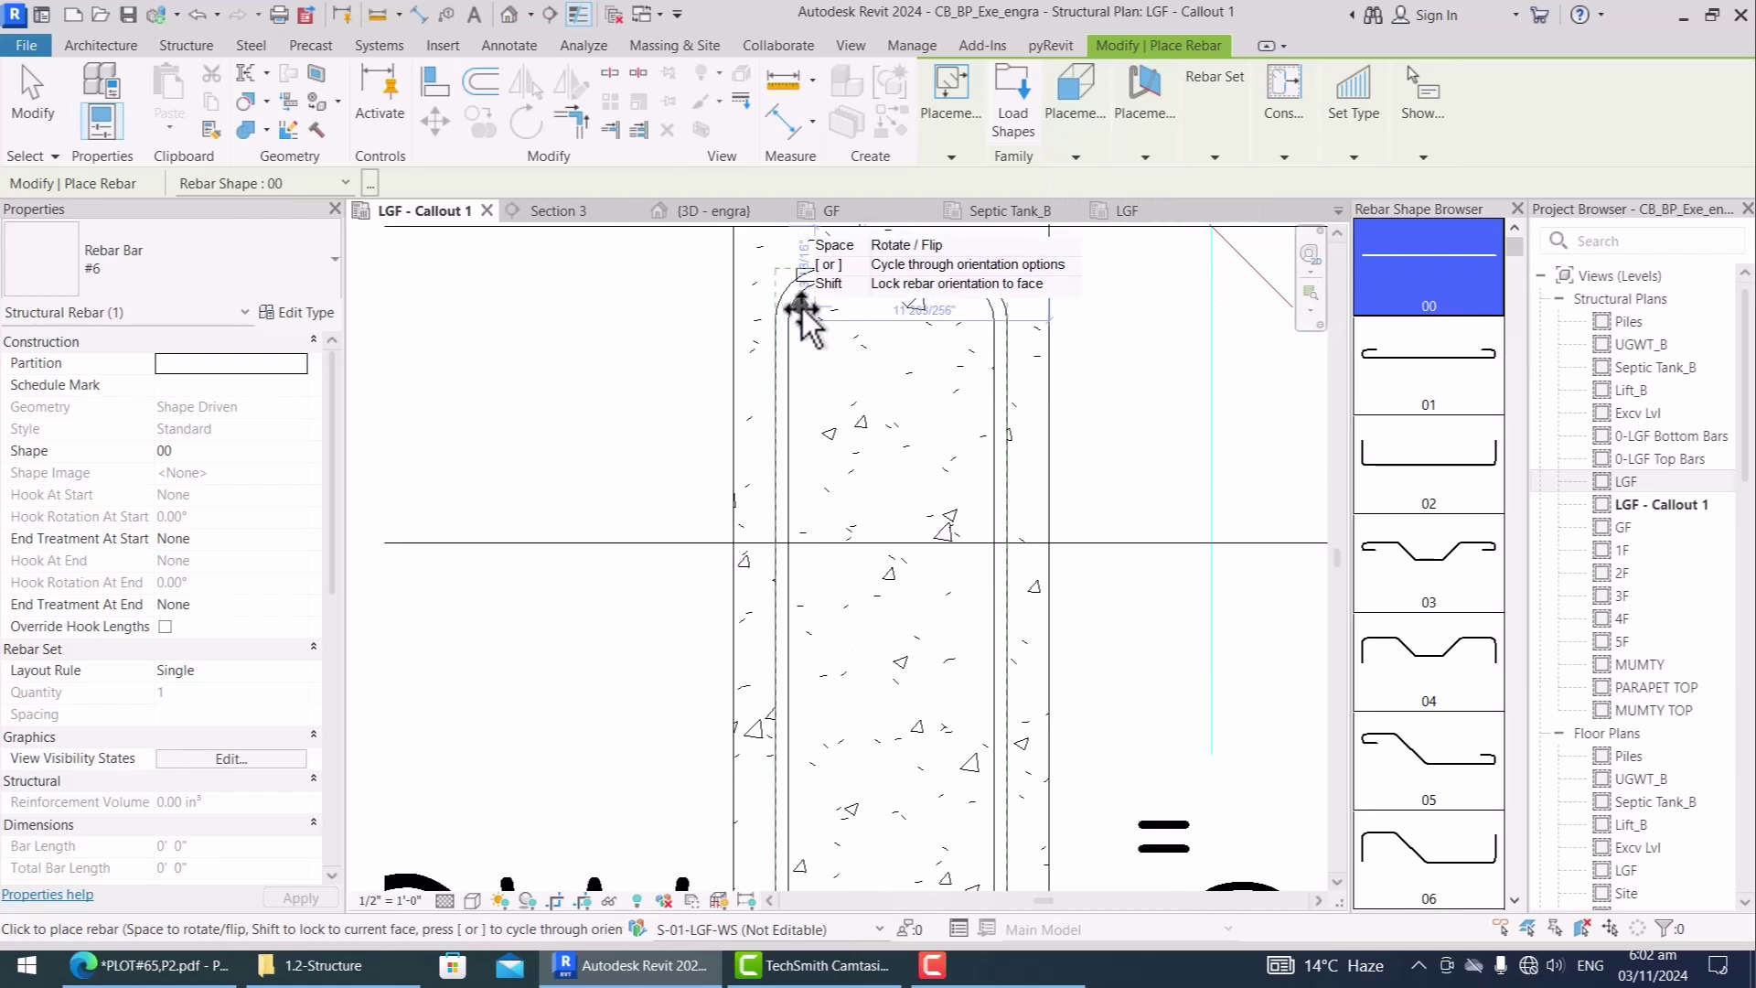
pyautogui.click(802, 306)
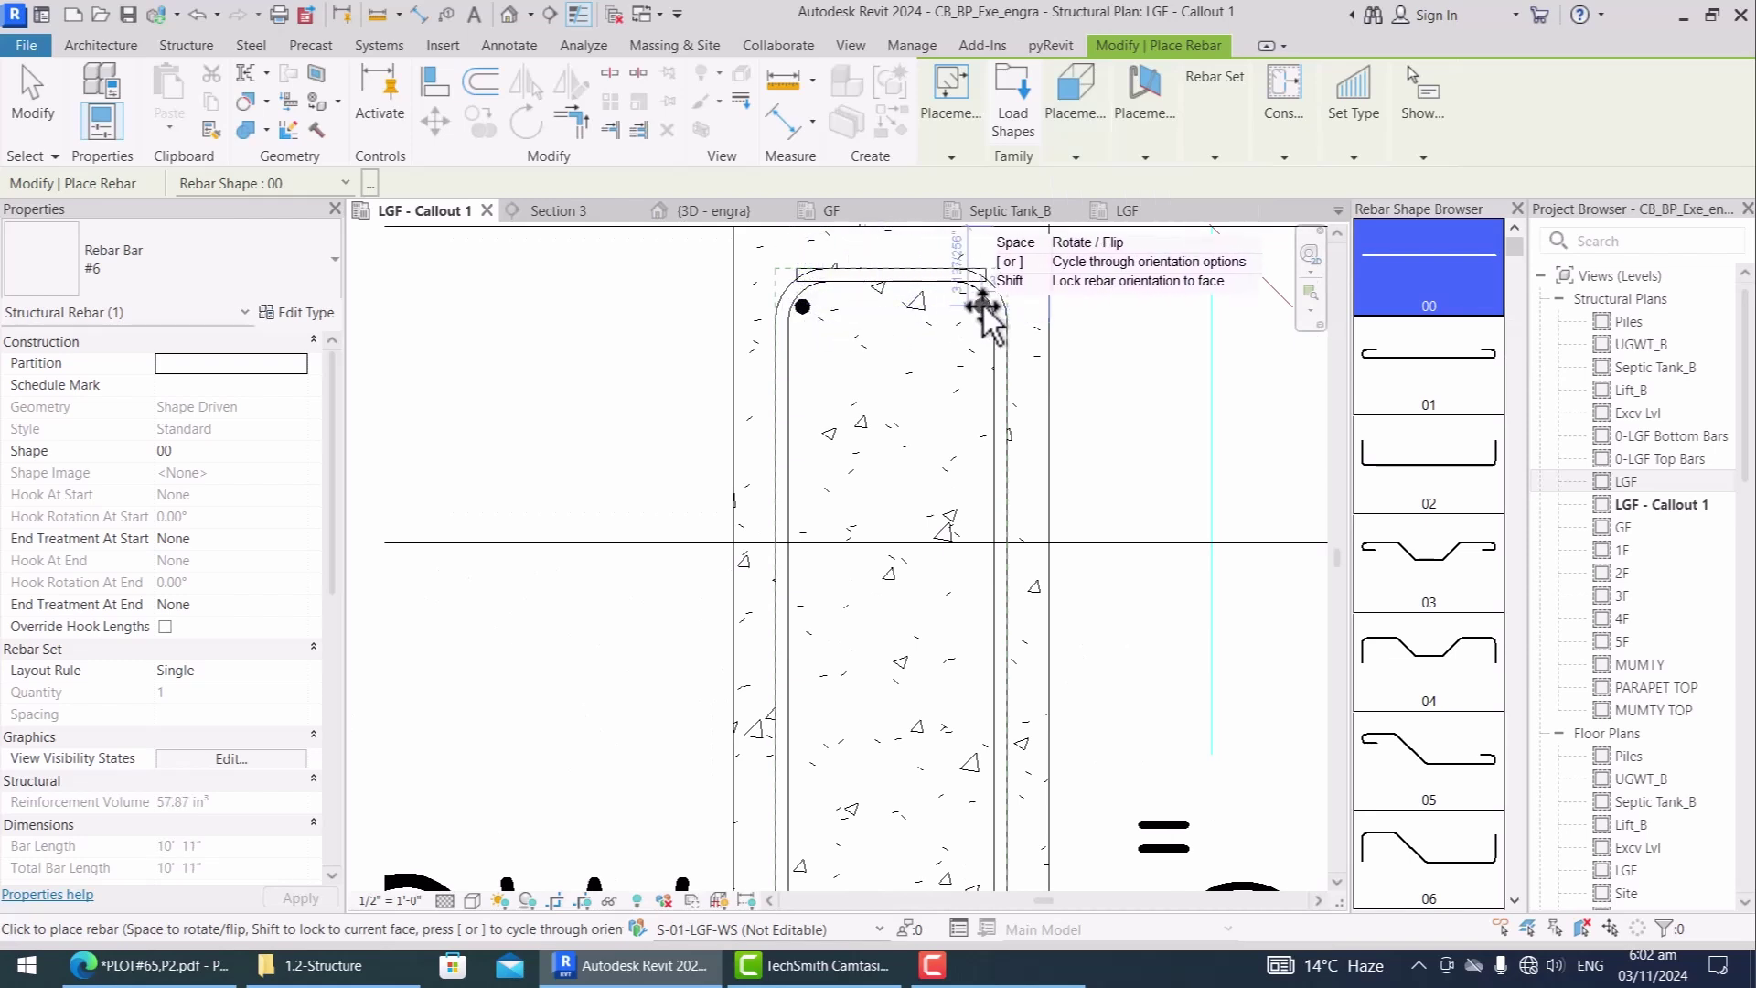
pyautogui.click(982, 305)
pyautogui.click(802, 364)
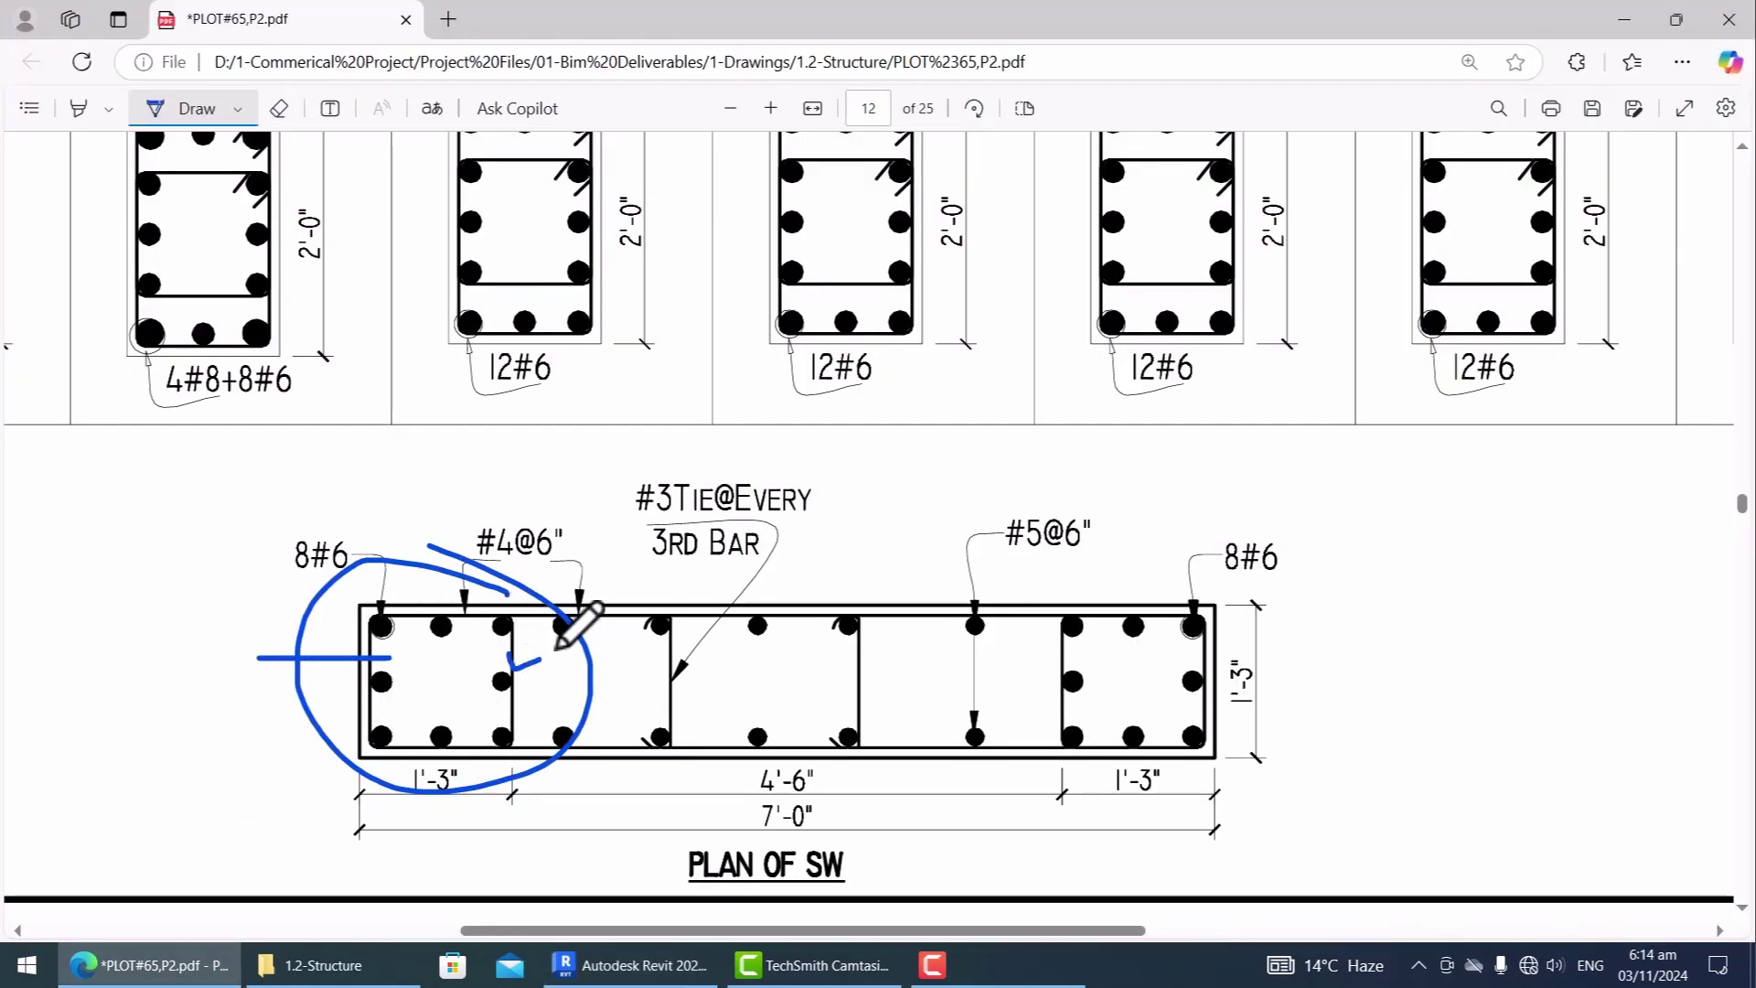
# Step: Switch to Revit and place a #4 closed tie of shape T1 by two points around the eight vertical bars at the wall's upper end
pyautogui.click(631, 965)
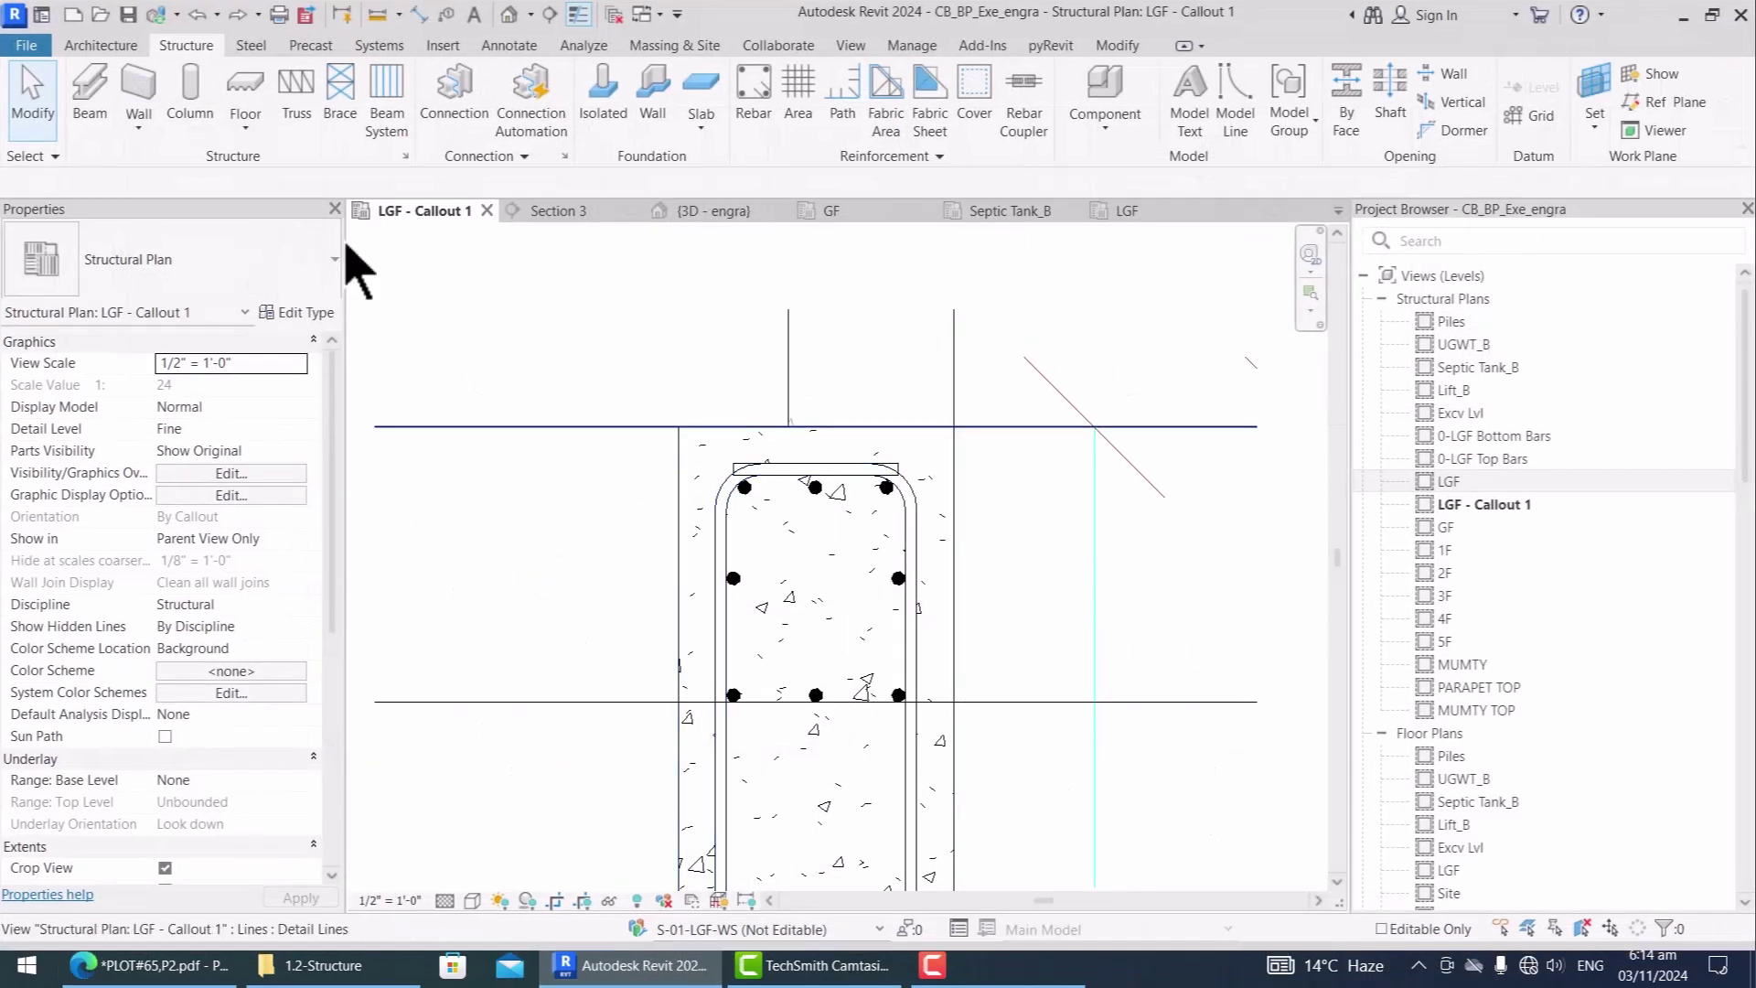
pyautogui.click(754, 101)
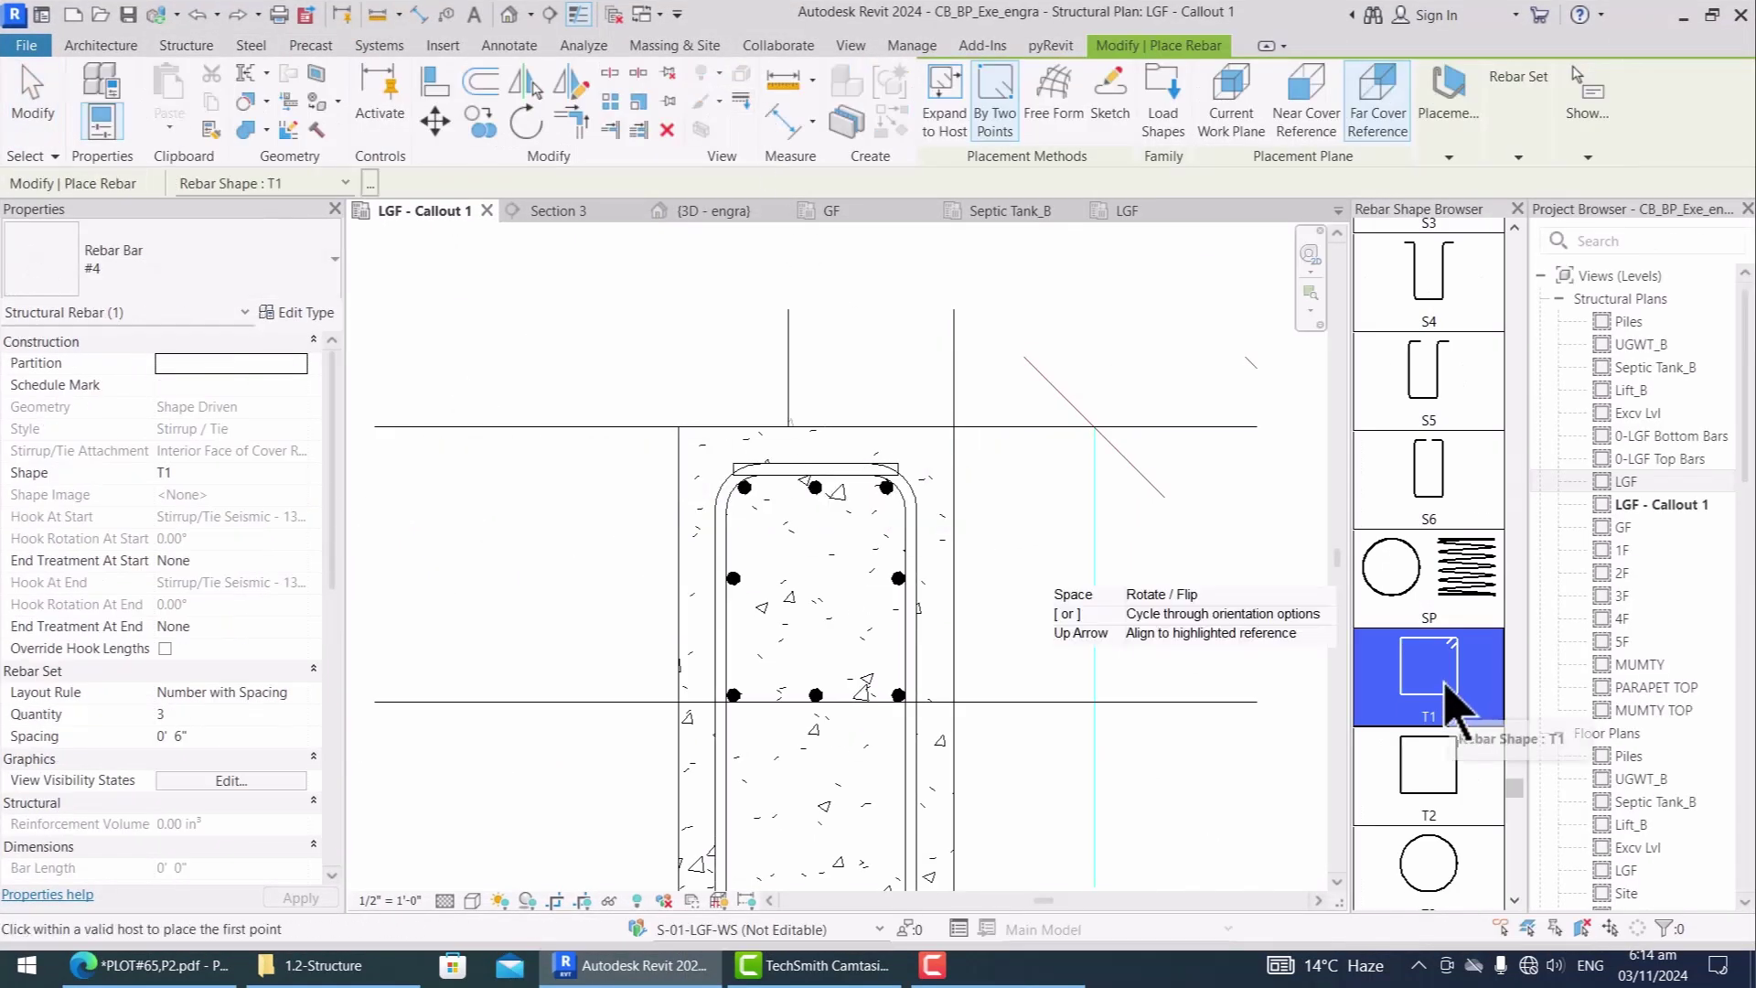
pyautogui.click(997, 103)
pyautogui.scroll(4, 741, 462)
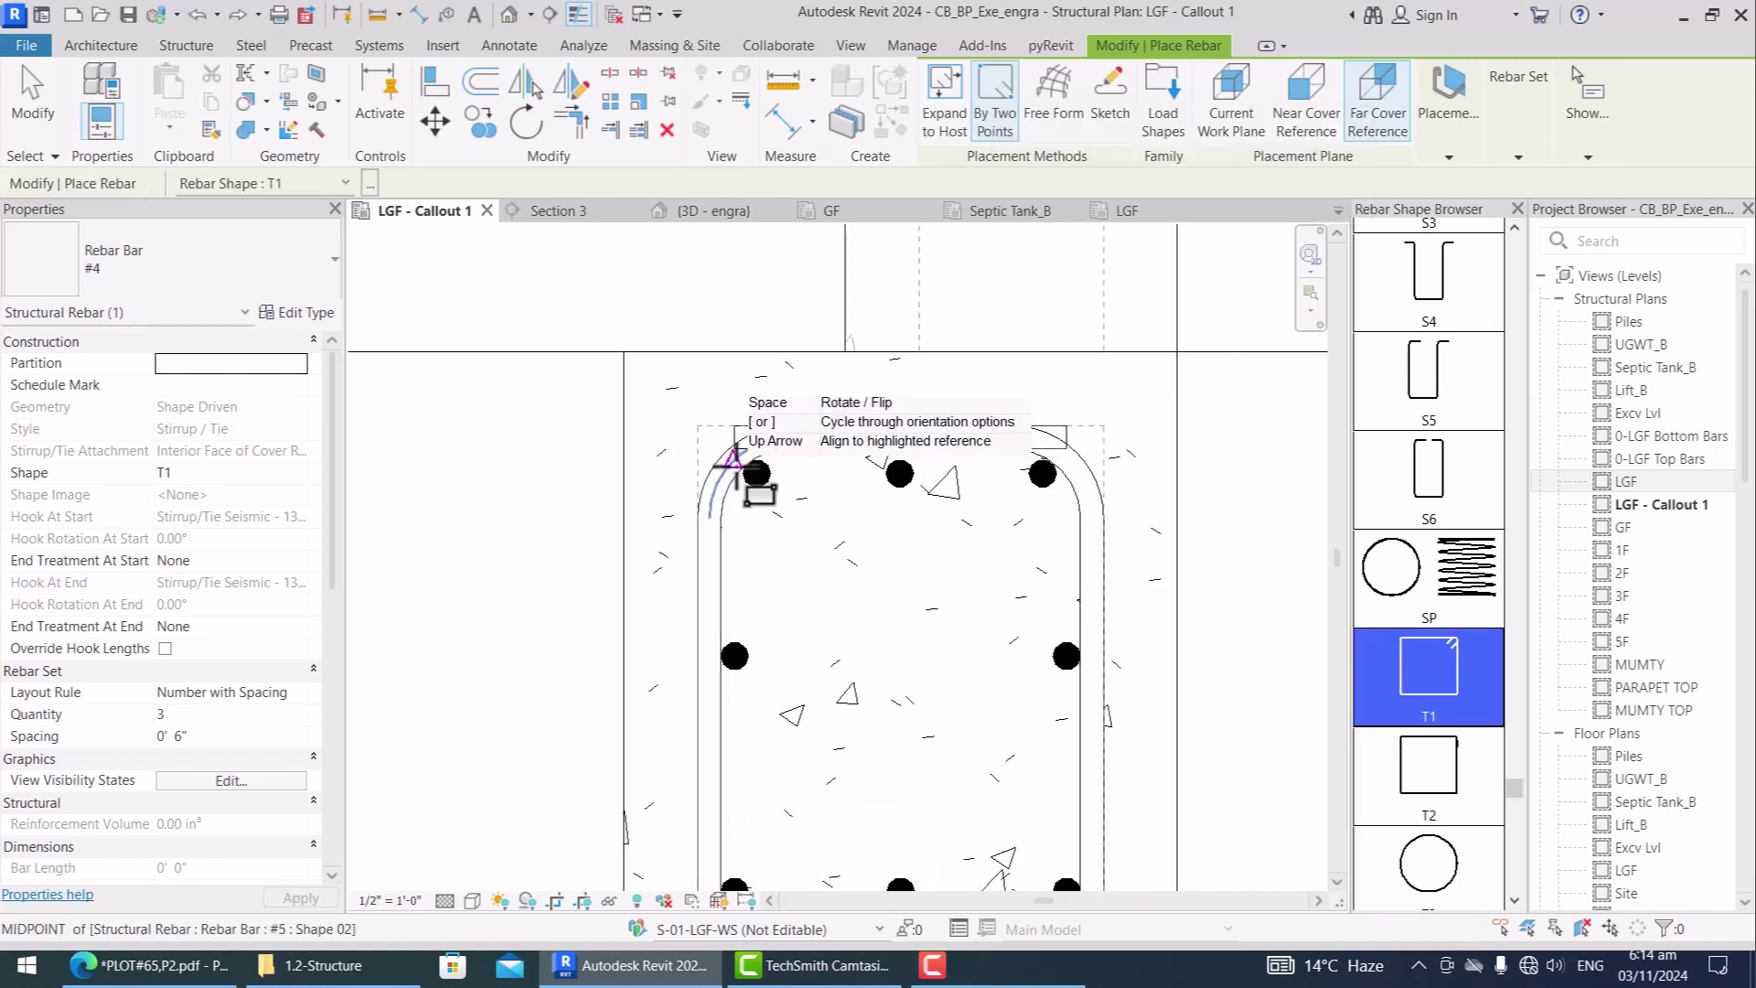
pyautogui.click(735, 457)
pyautogui.scroll(-3, 714, 403)
pyautogui.scroll(4, 895, 632)
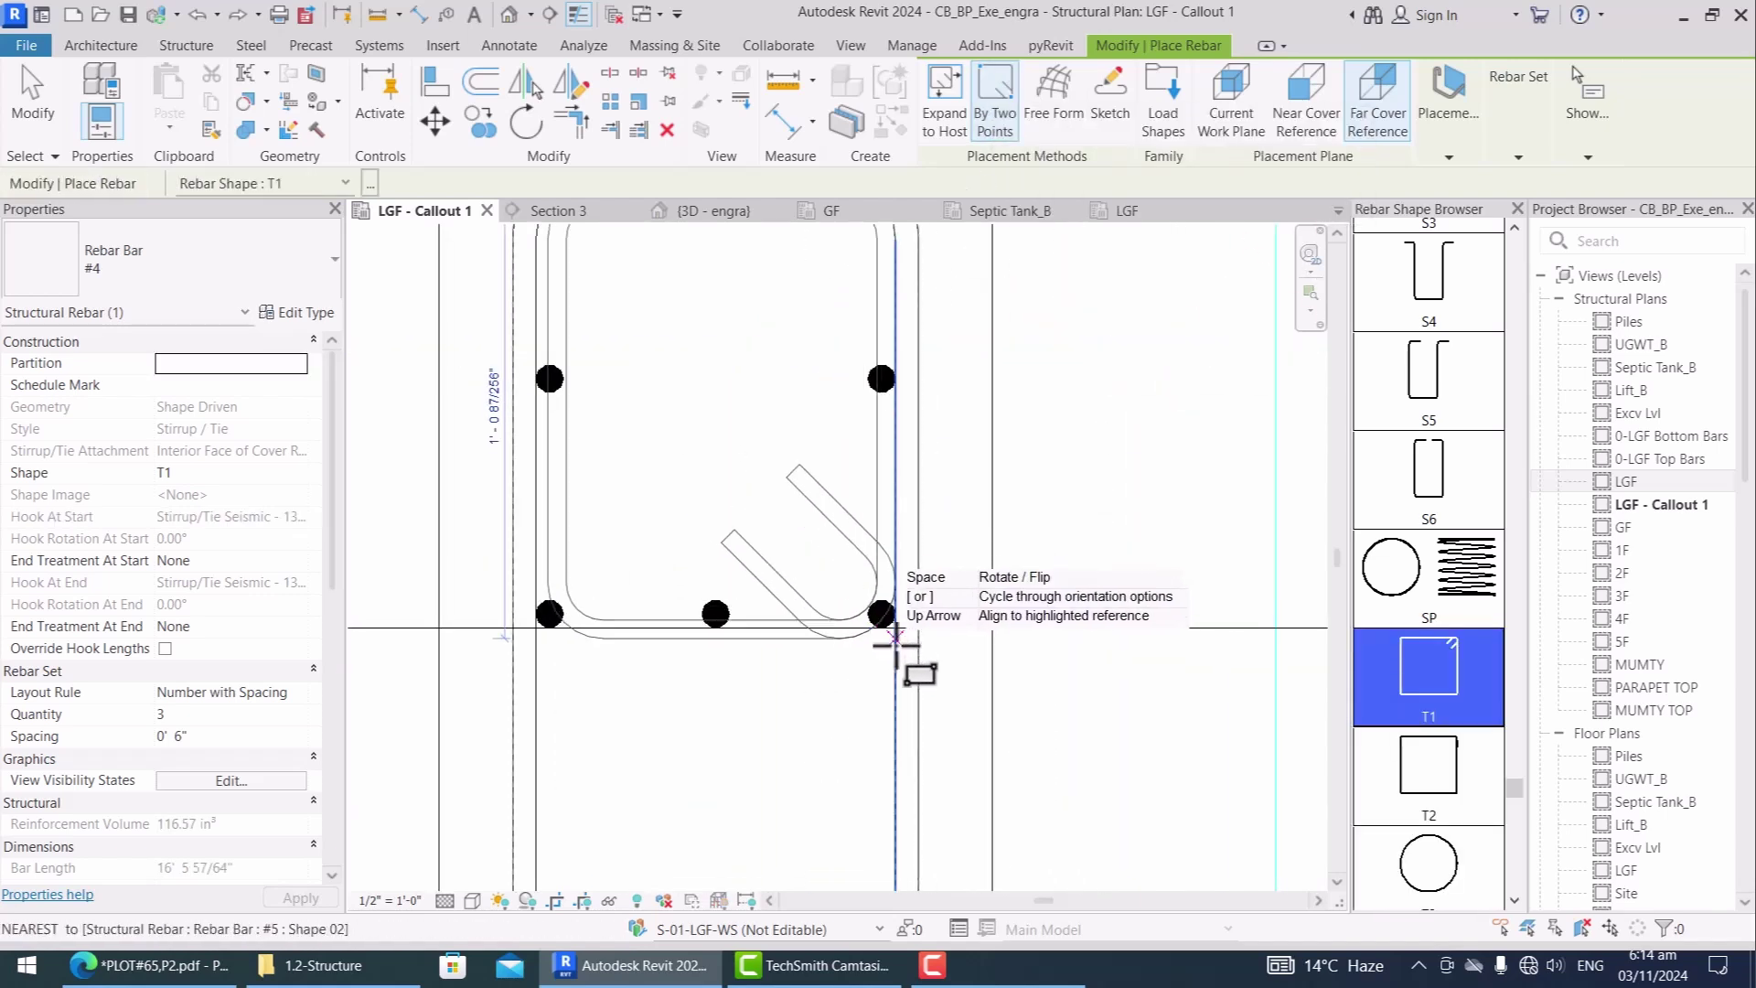
pyautogui.click(895, 630)
pyautogui.press('Escape')
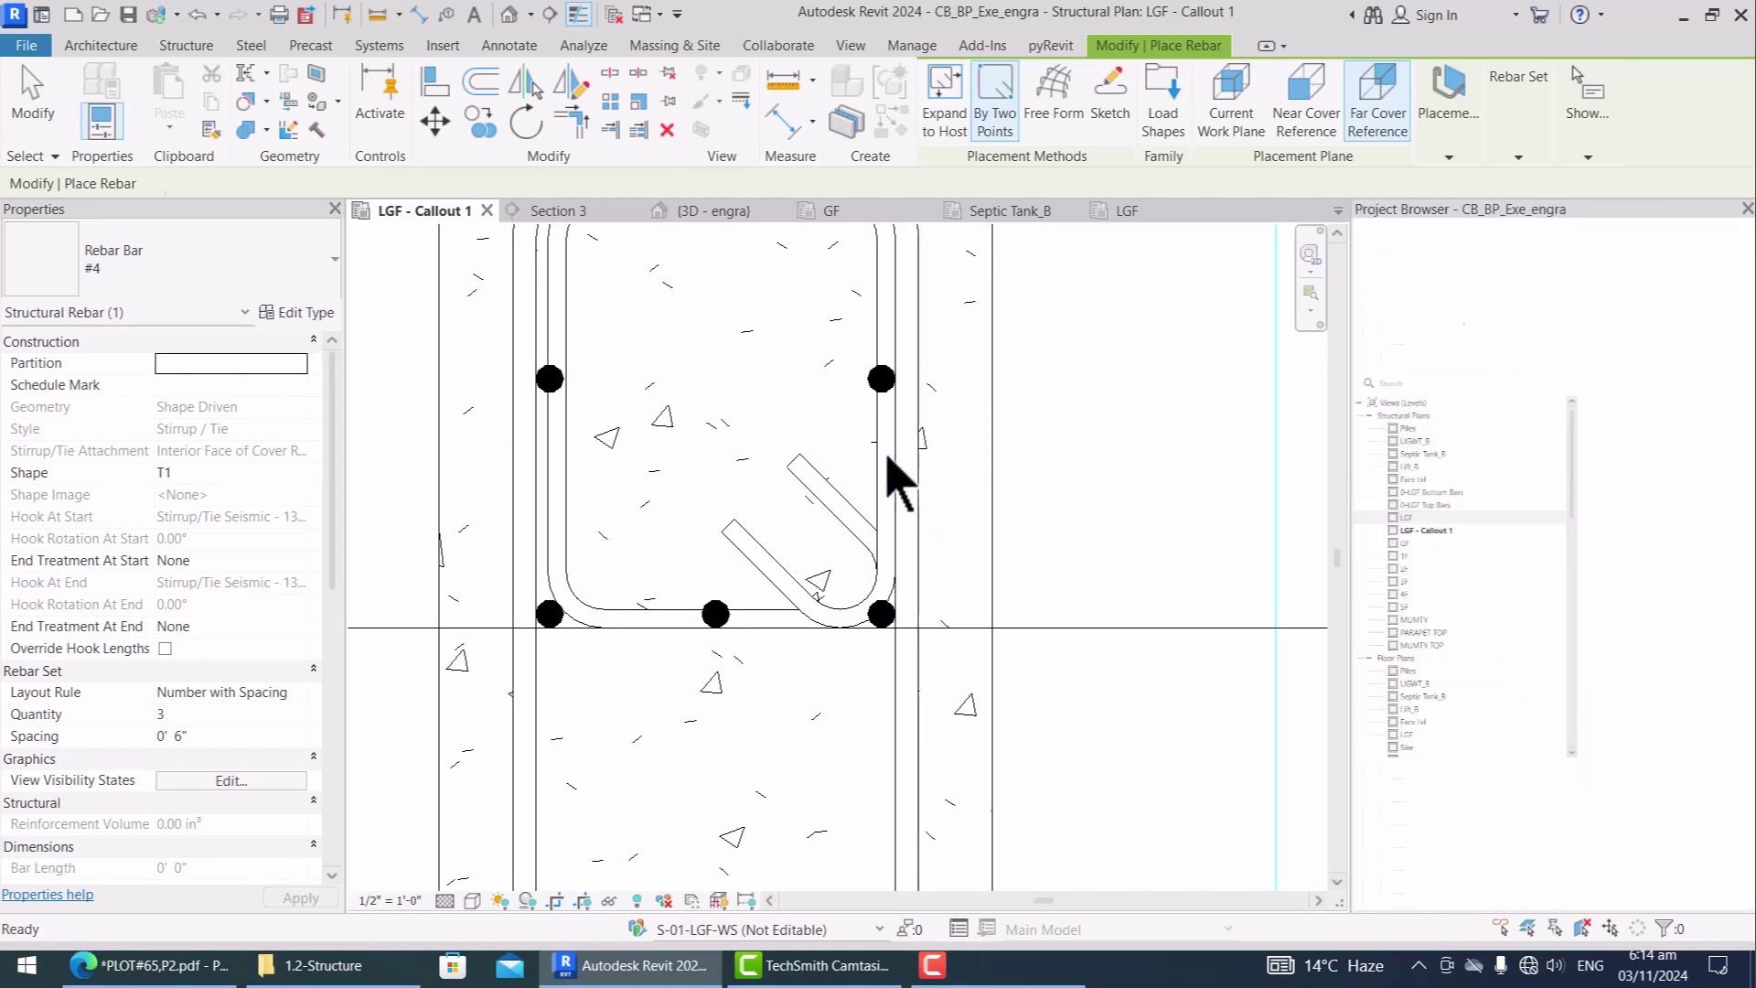
pyautogui.click(894, 475)
pyautogui.click(183, 270)
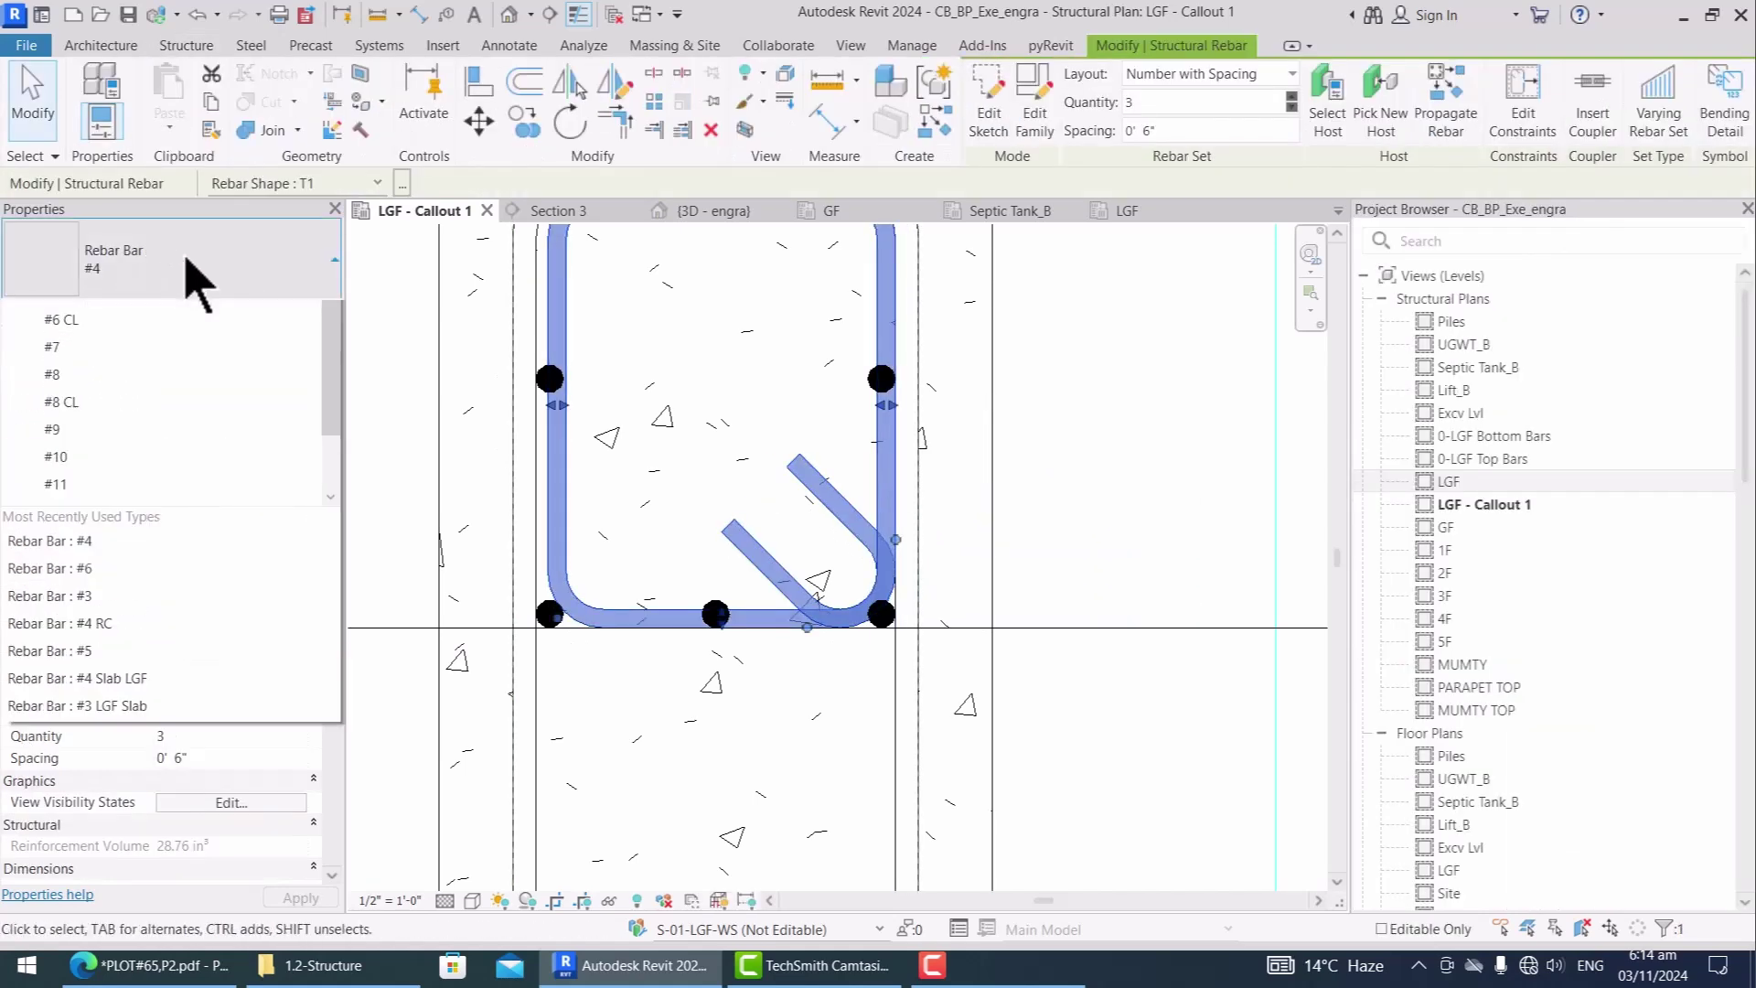
pyautogui.press('Escape')
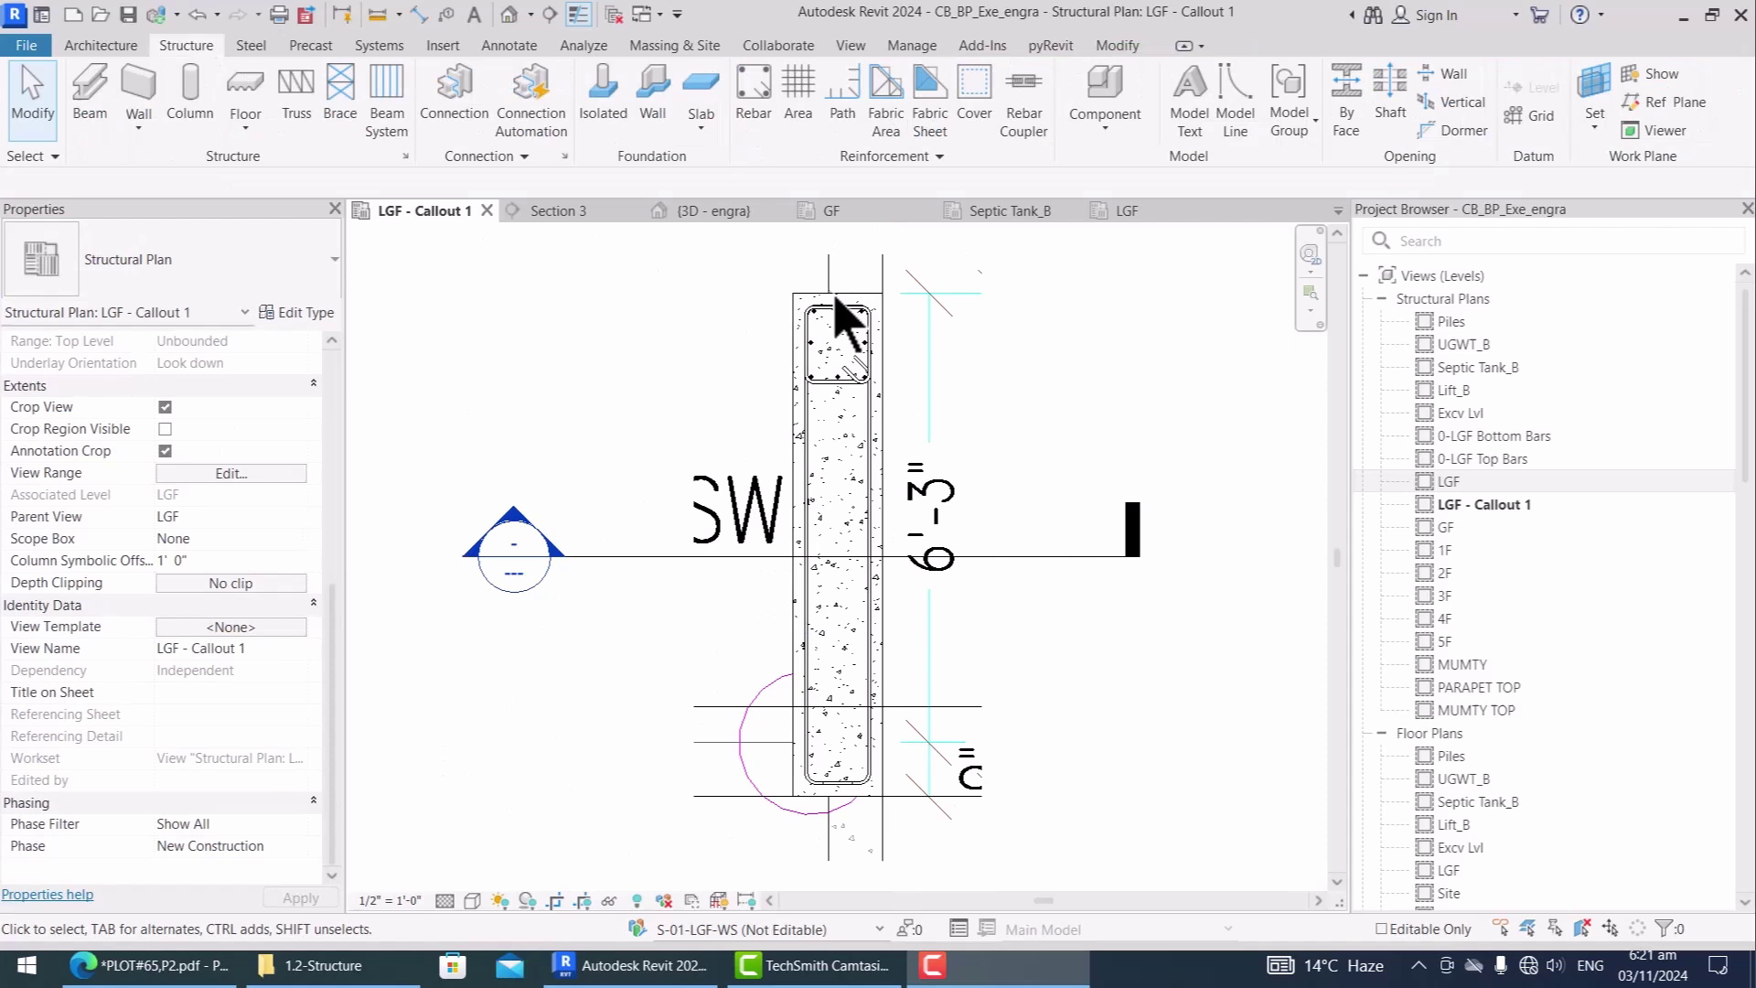
# Step: Mirror a copy of the upper end zone's vertical bars and tie to the wall's lower end about a horizontal axis through the wall's middle
pyautogui.scroll(5, 844, 322)
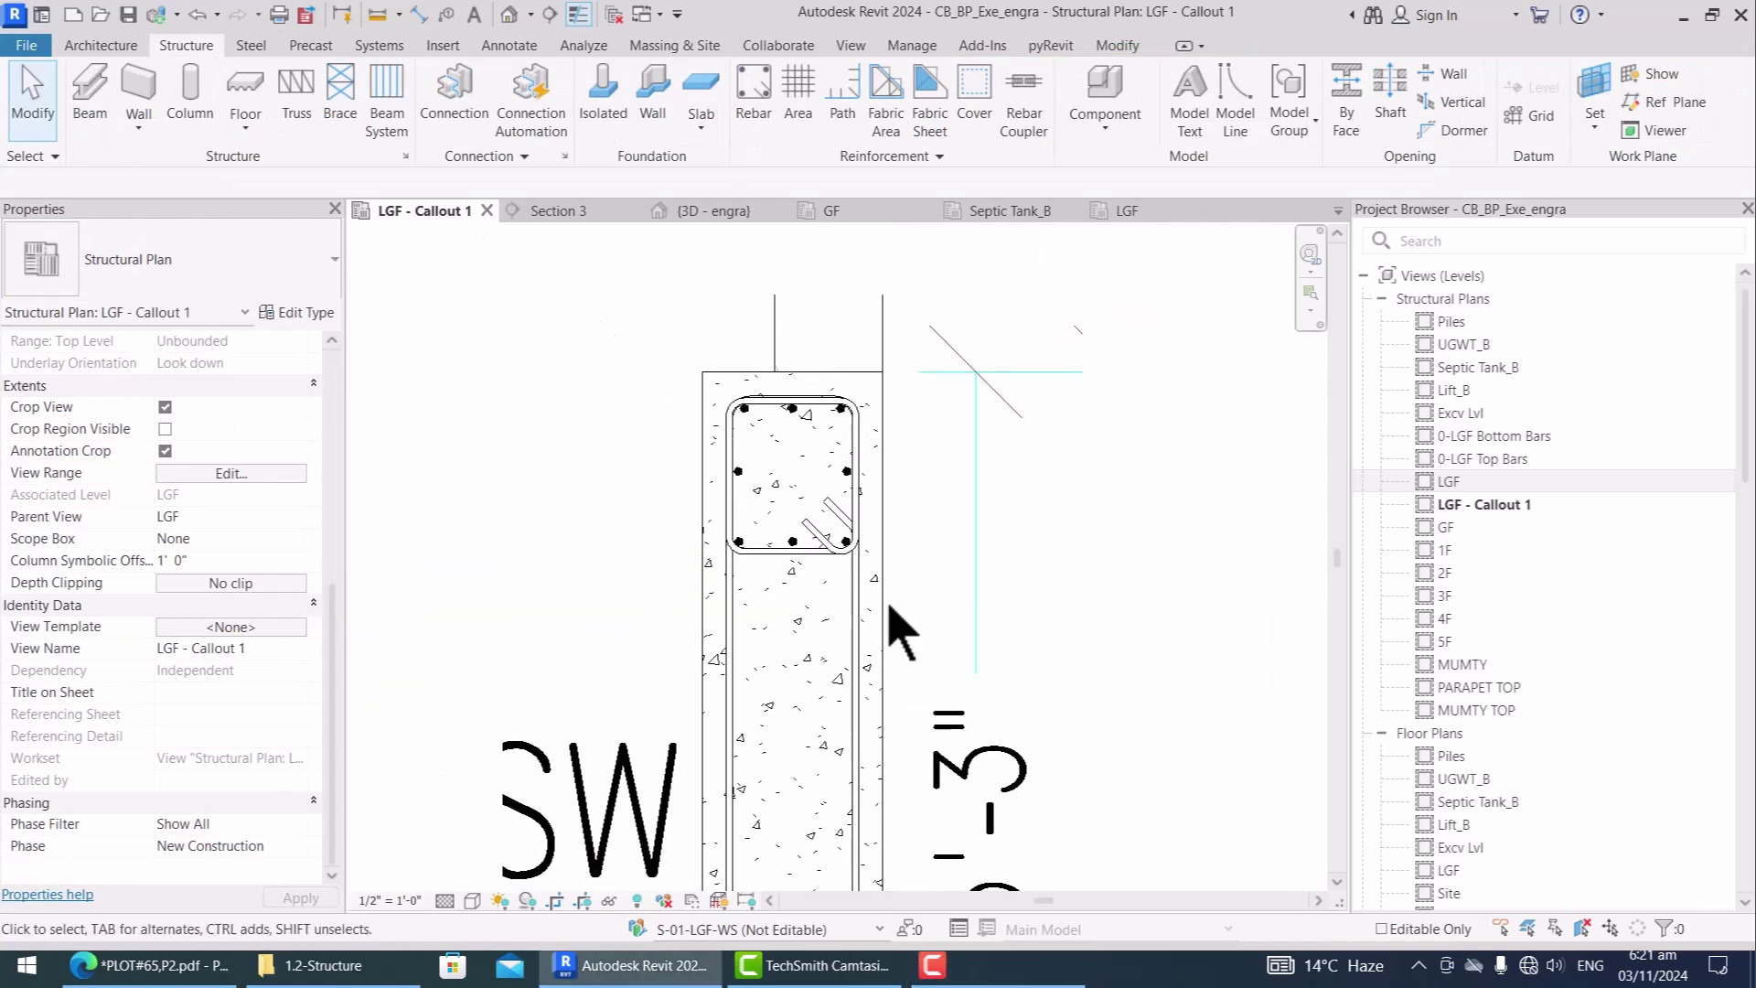
pyautogui.scroll(2, 837, 430)
pyautogui.moveTo(462, 273); pyautogui.dragTo(1026, 792)
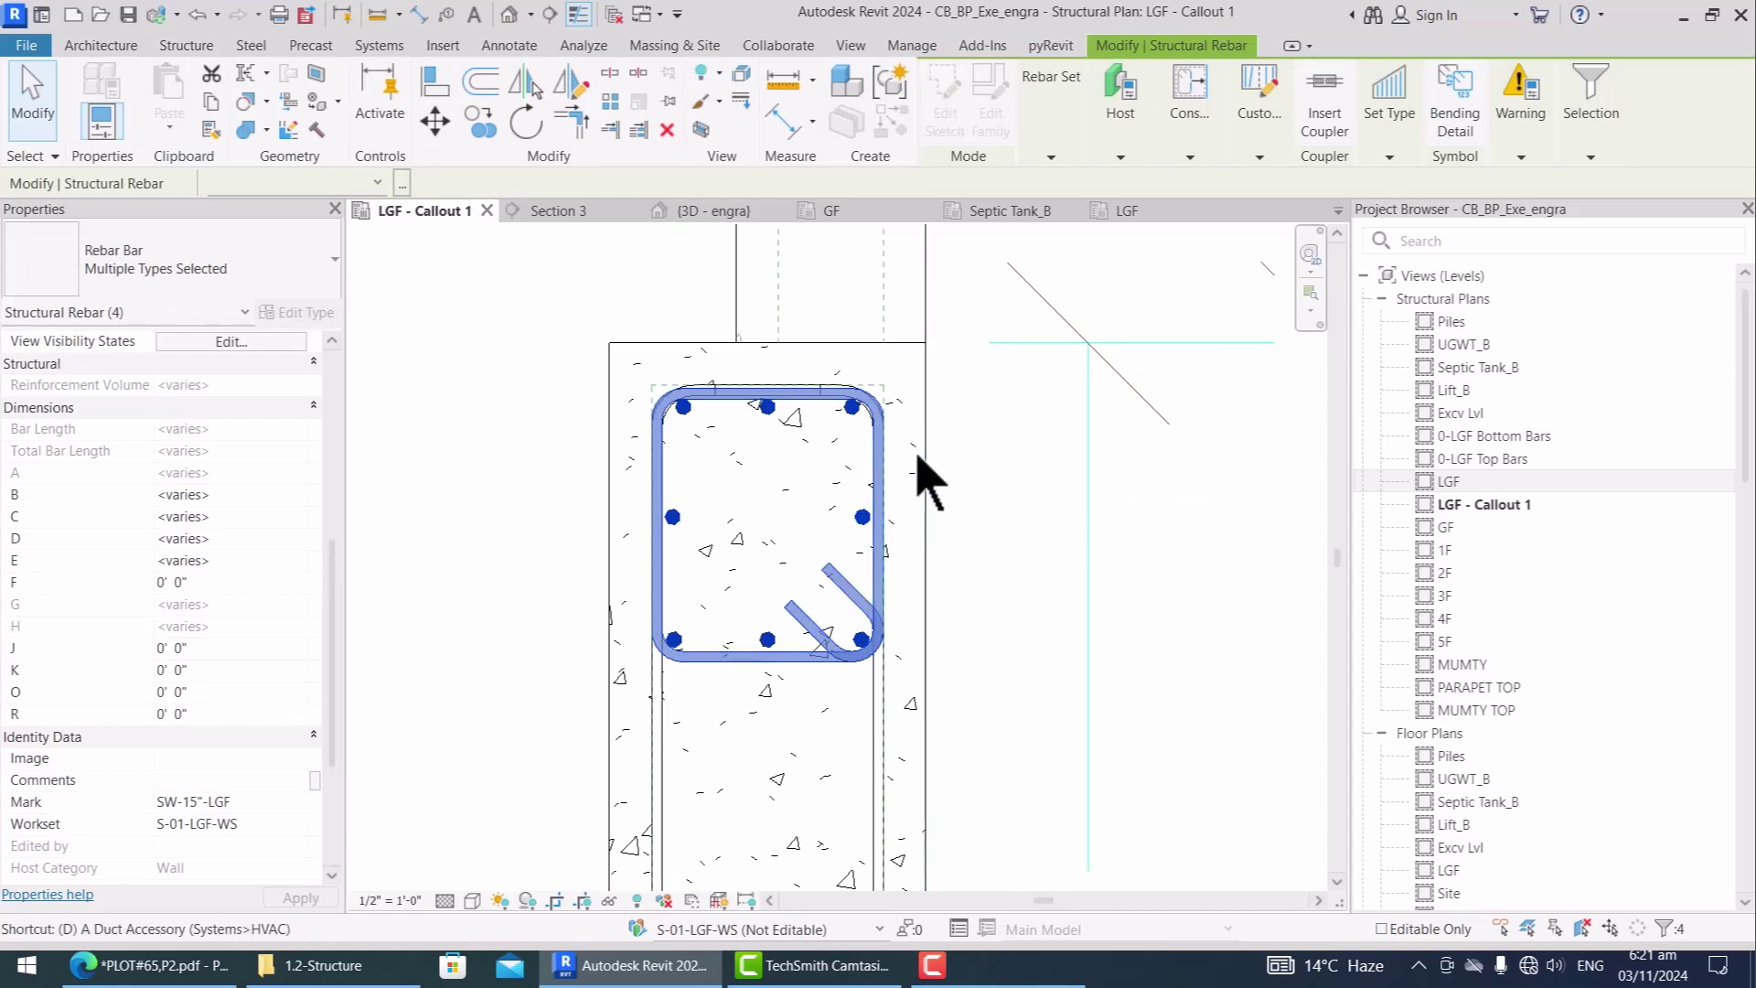
pyautogui.press('d')
pyautogui.press('m')
pyautogui.scroll(-3, 841, 380)
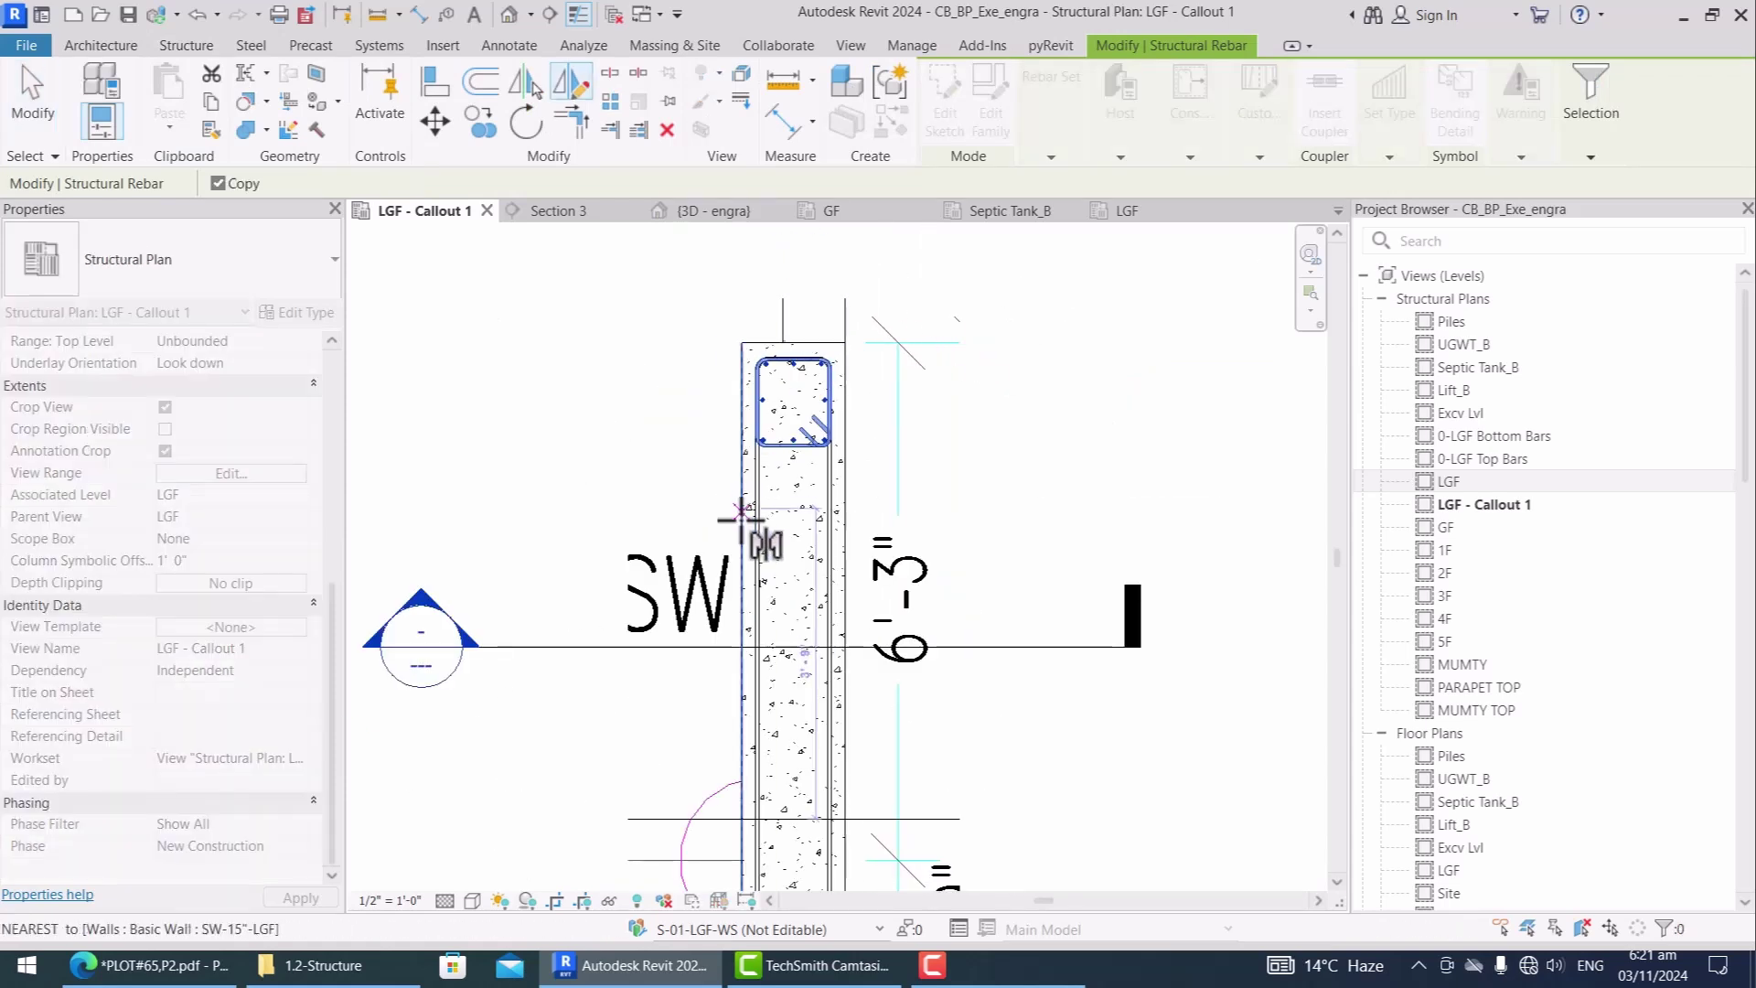
pyautogui.click(743, 629)
pyautogui.click(565, 629)
pyautogui.scroll(3, 933, 562)
pyautogui.press('Escape')
pyautogui.scroll(-3, 915, 512)
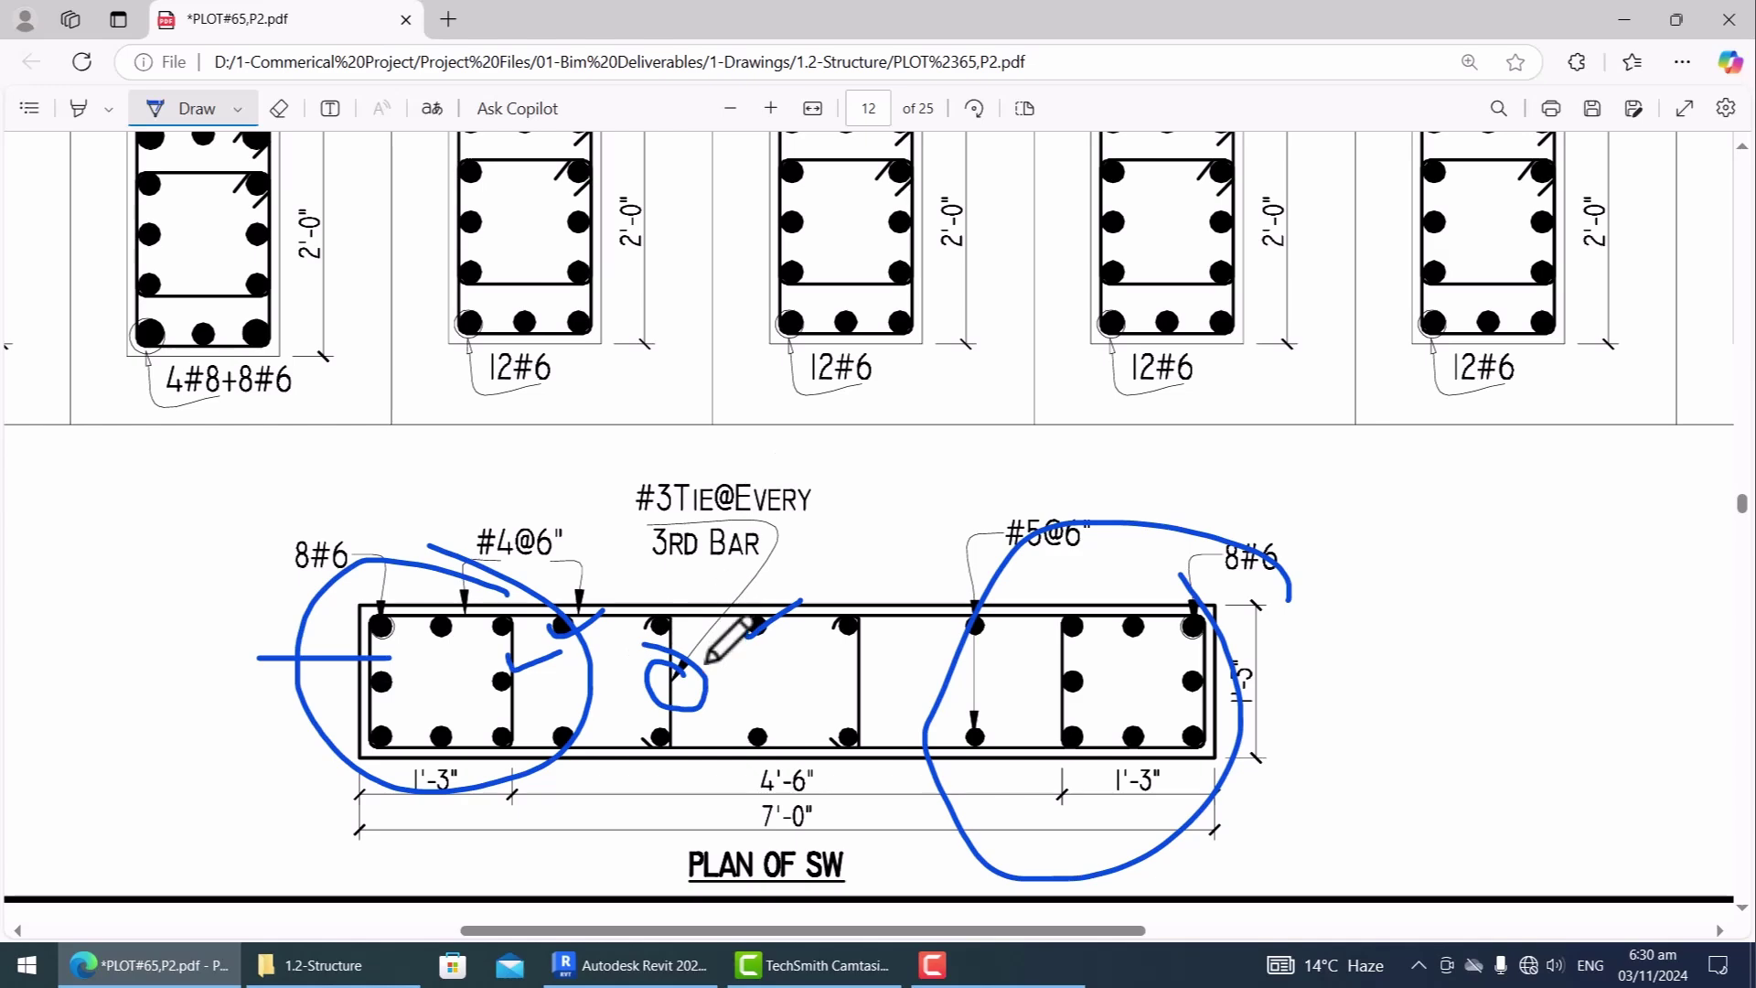
# Step: Return to Revit and place a set of #5 straight vertical bars of shape 00 along the wall's right face, starting at the upper detail line
pyautogui.hotkey('alt', 'Tab')
pyautogui.click(187, 45)
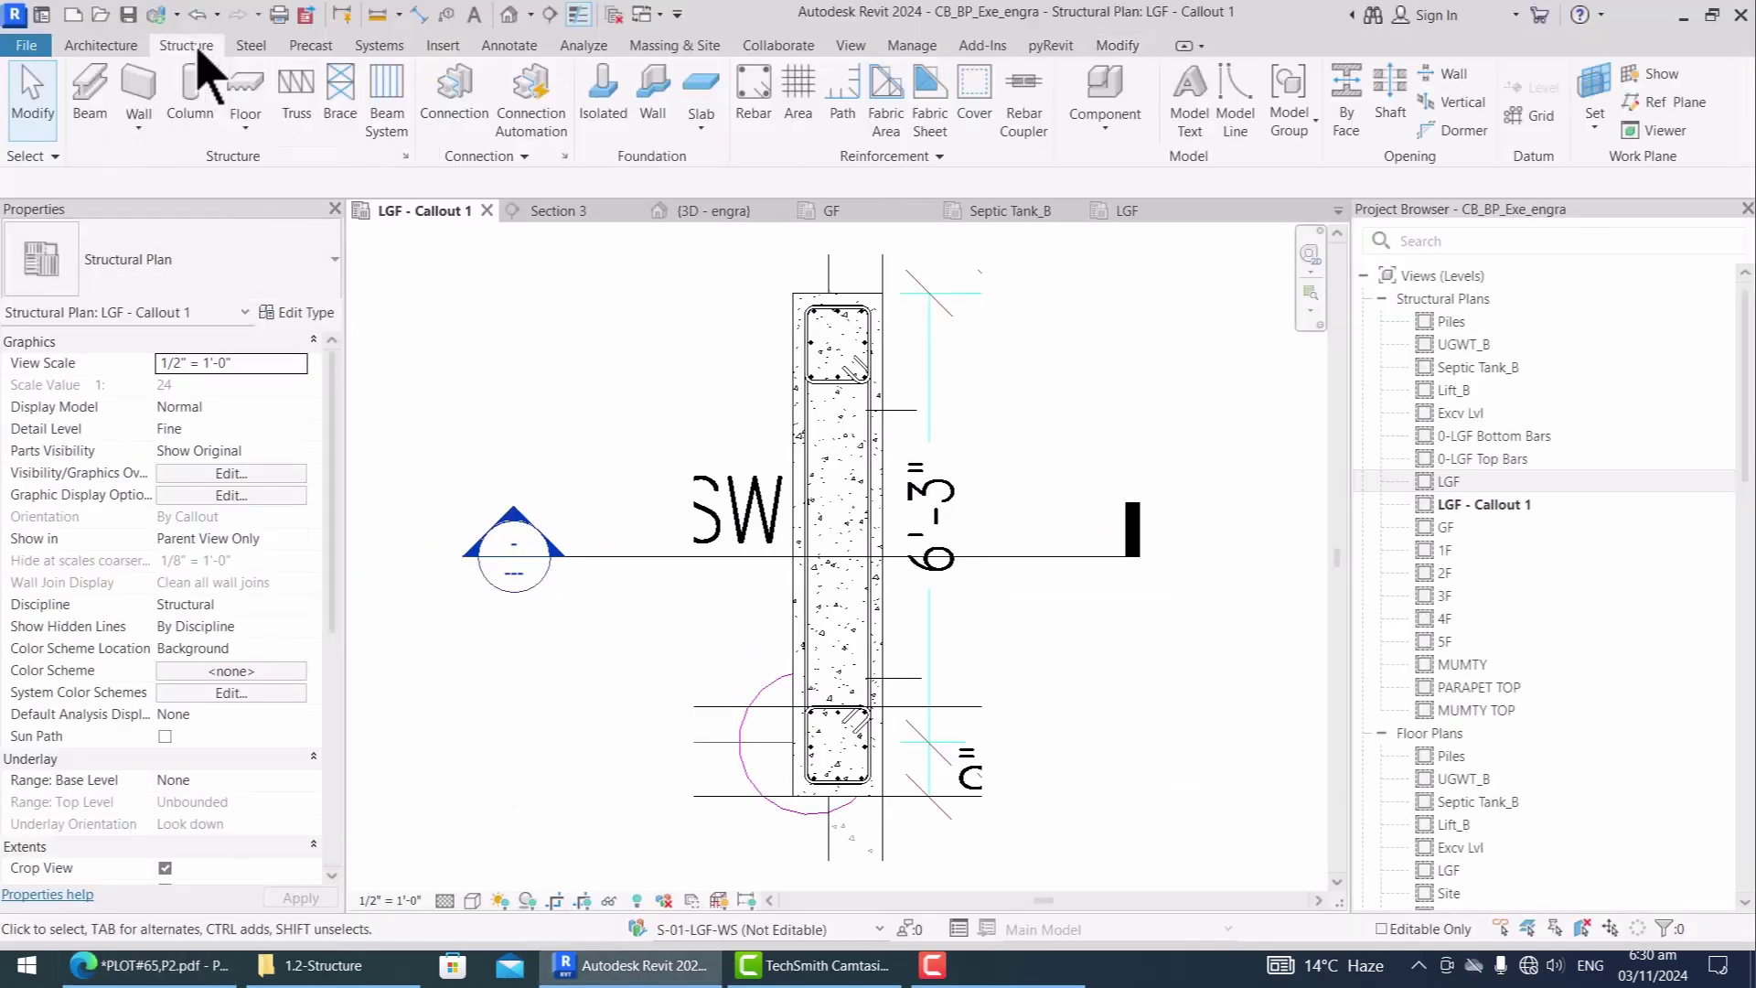
pyautogui.click(754, 114)
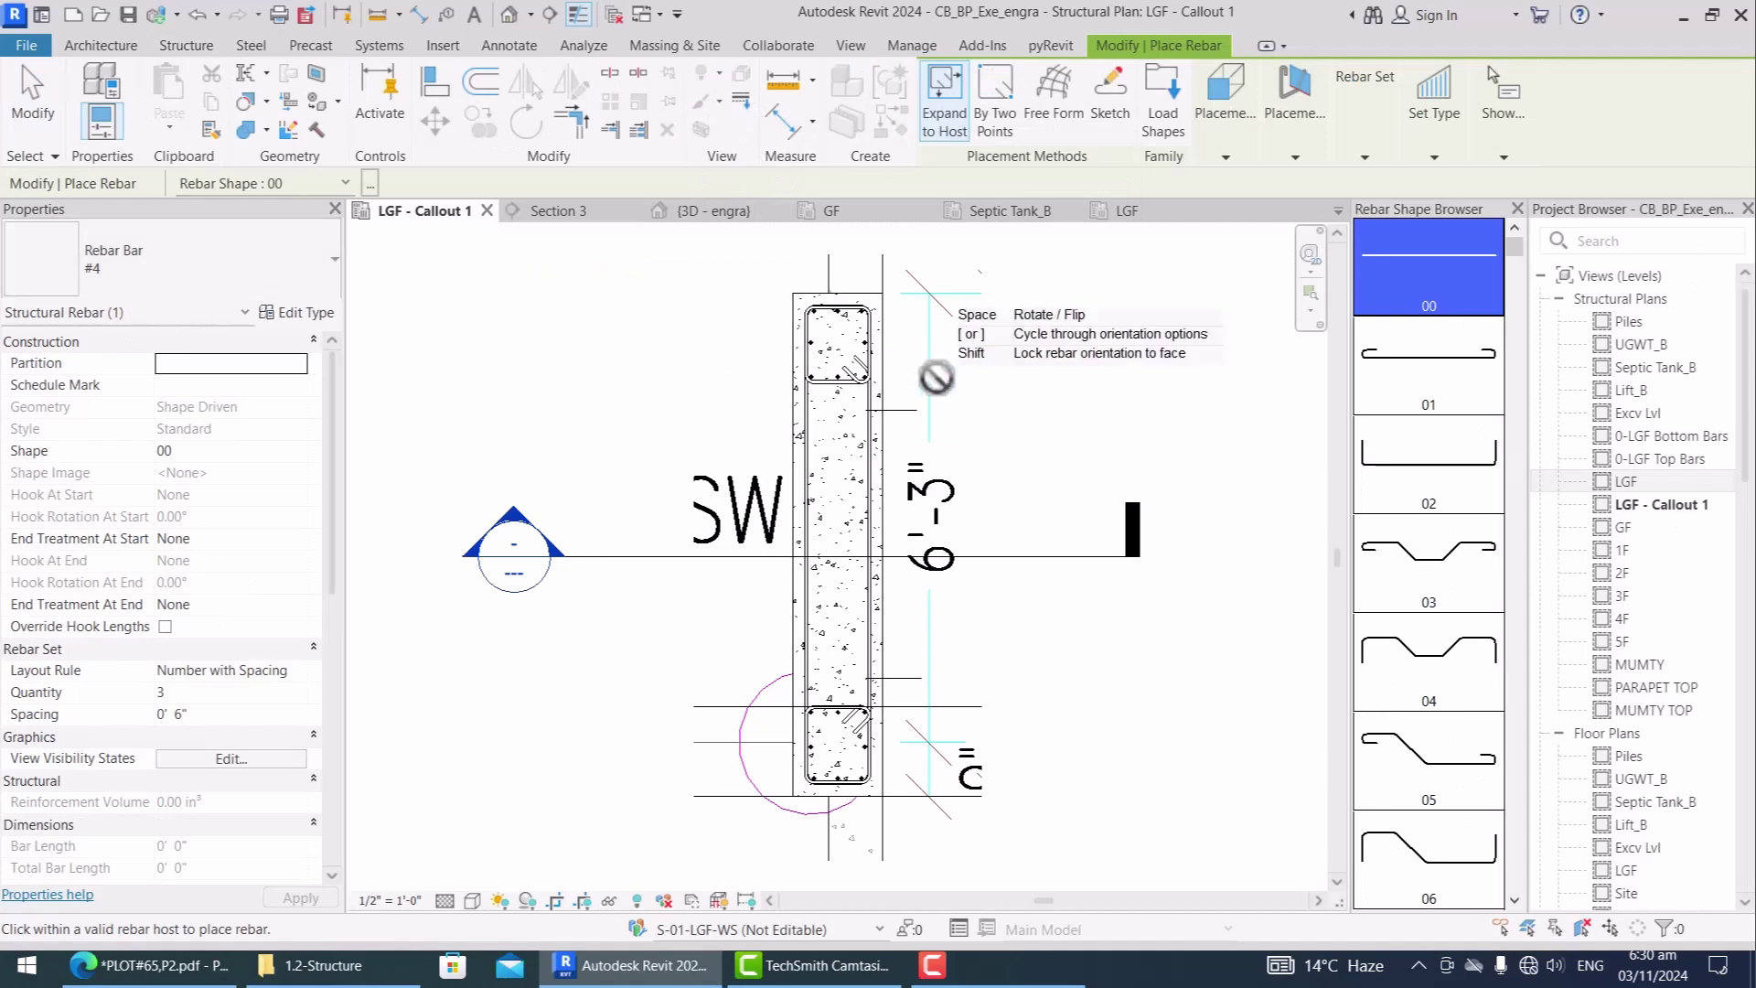
pyautogui.click(137, 261)
pyautogui.click(107, 432)
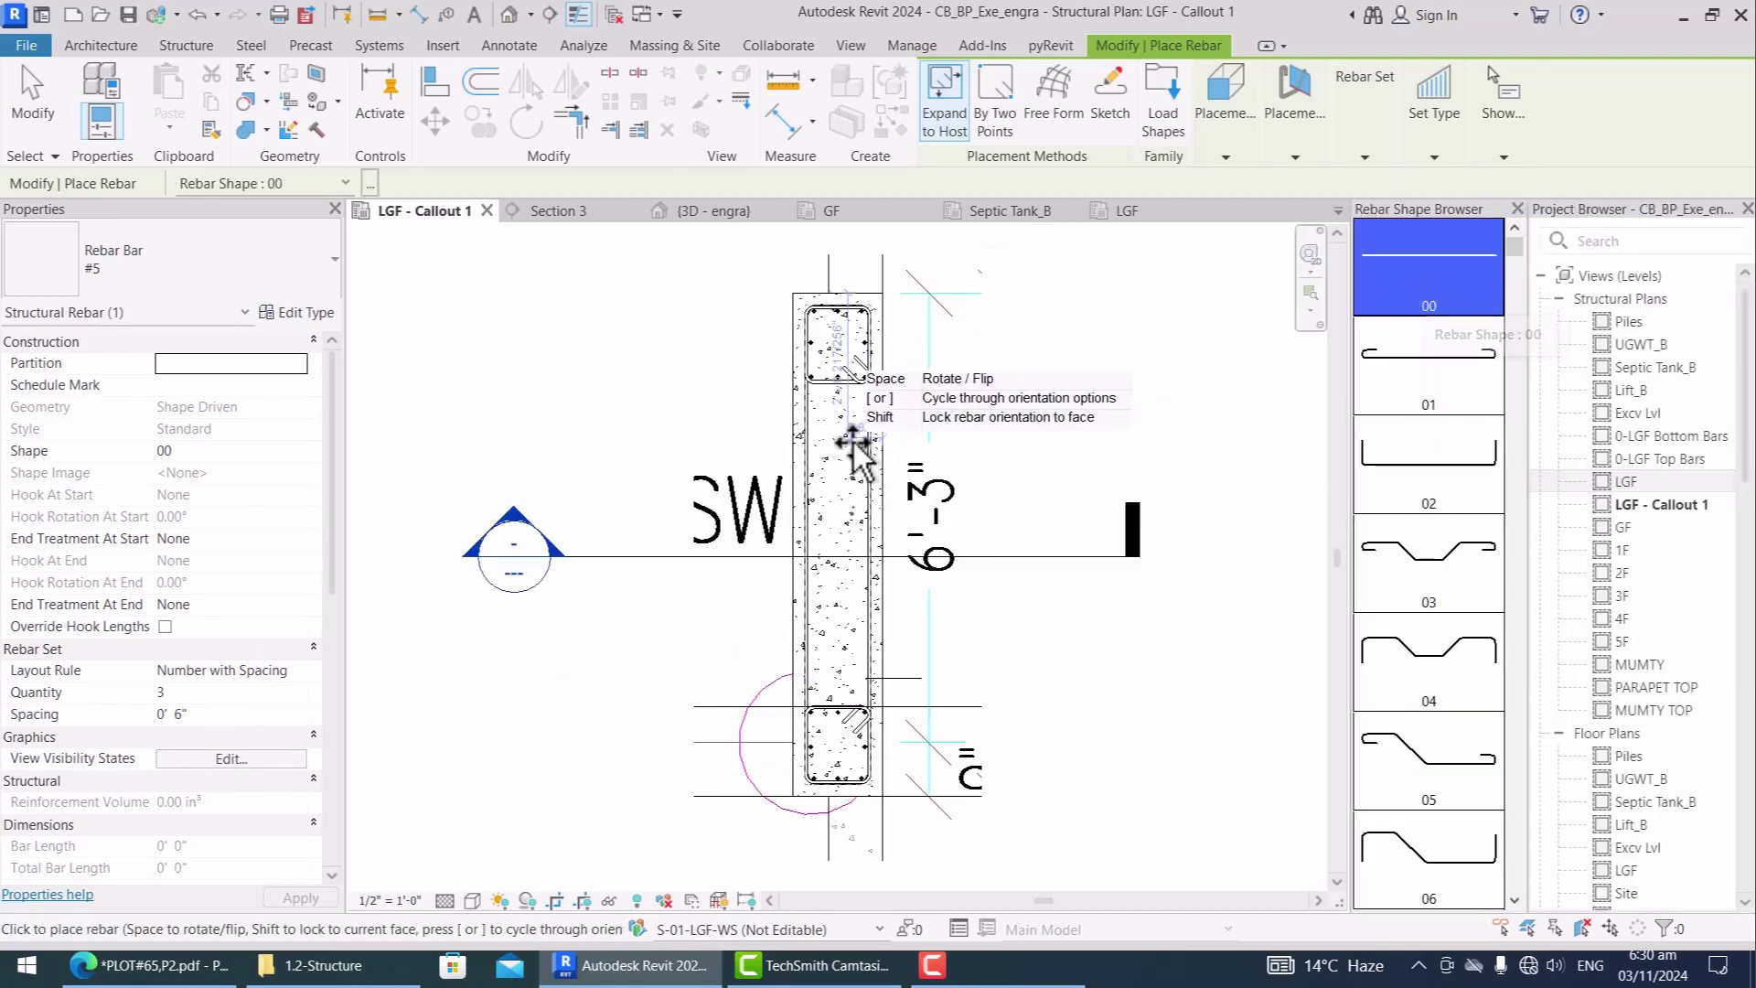
pyautogui.scroll(3, 865, 443)
pyautogui.scroll(2, 849, 375)
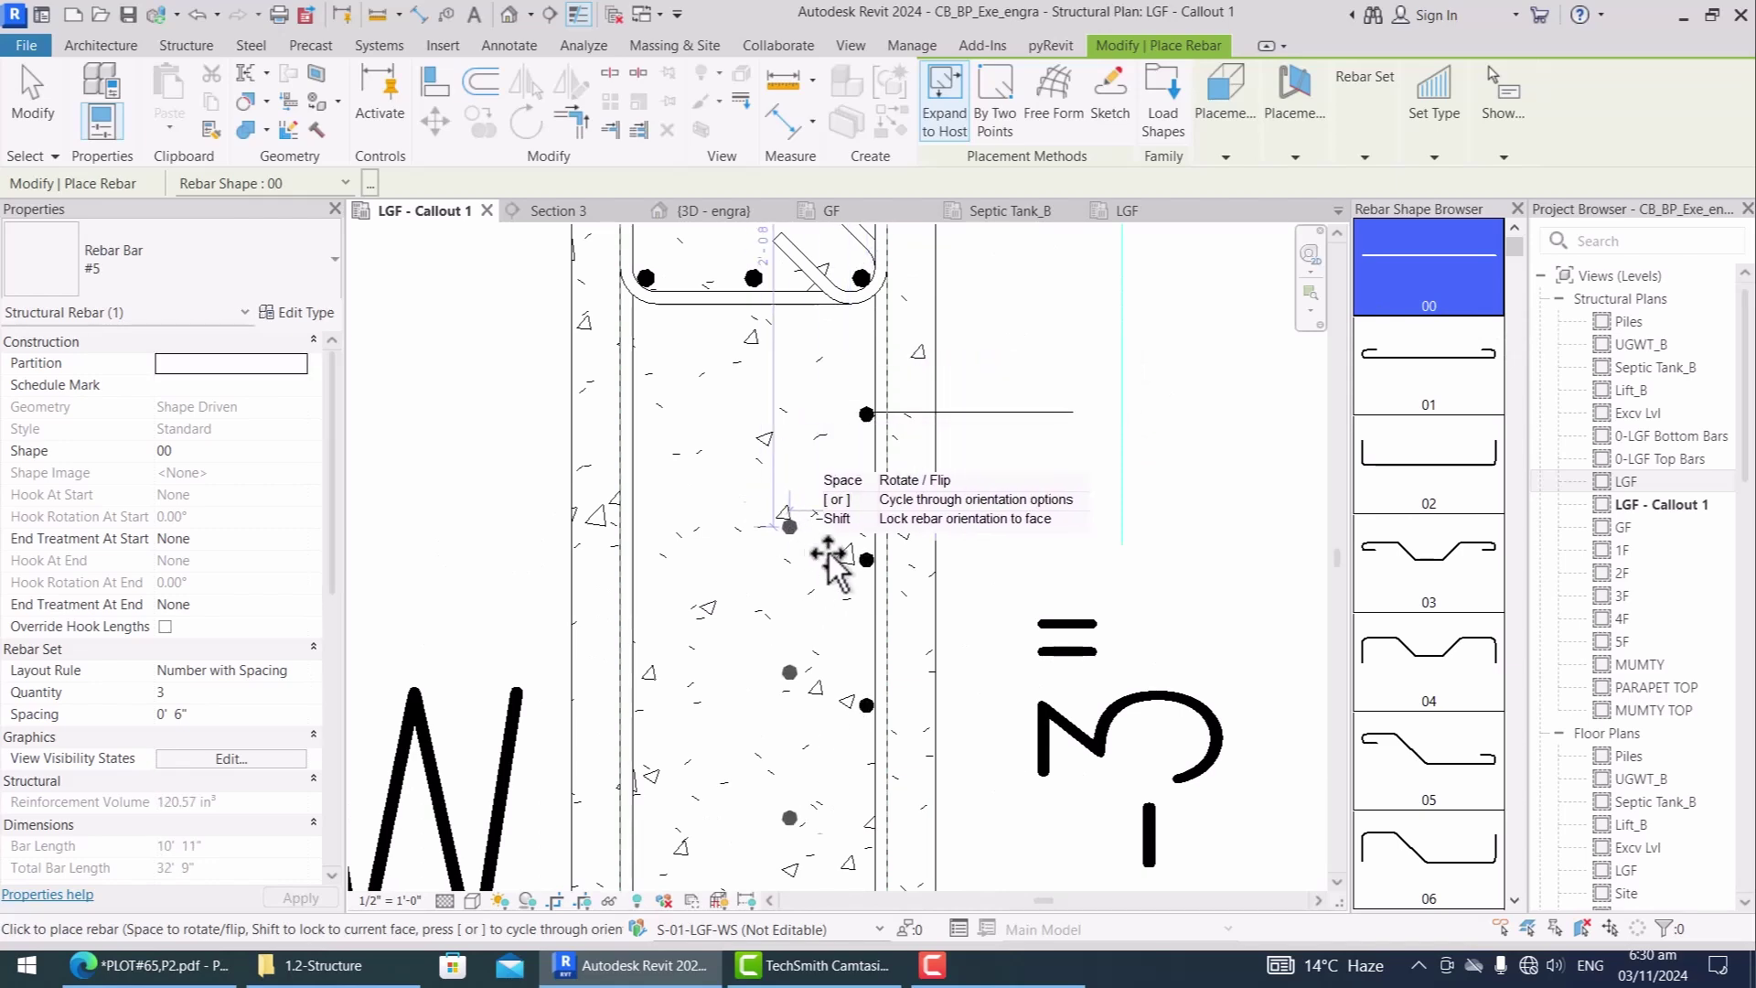
pyautogui.click(824, 518)
pyautogui.scroll(-2, 785, 576)
# Step: Set the #5 bars' layout rule to Maximum Spacing and stretch the set between the upper and lower detail lines
pyautogui.click(298, 693)
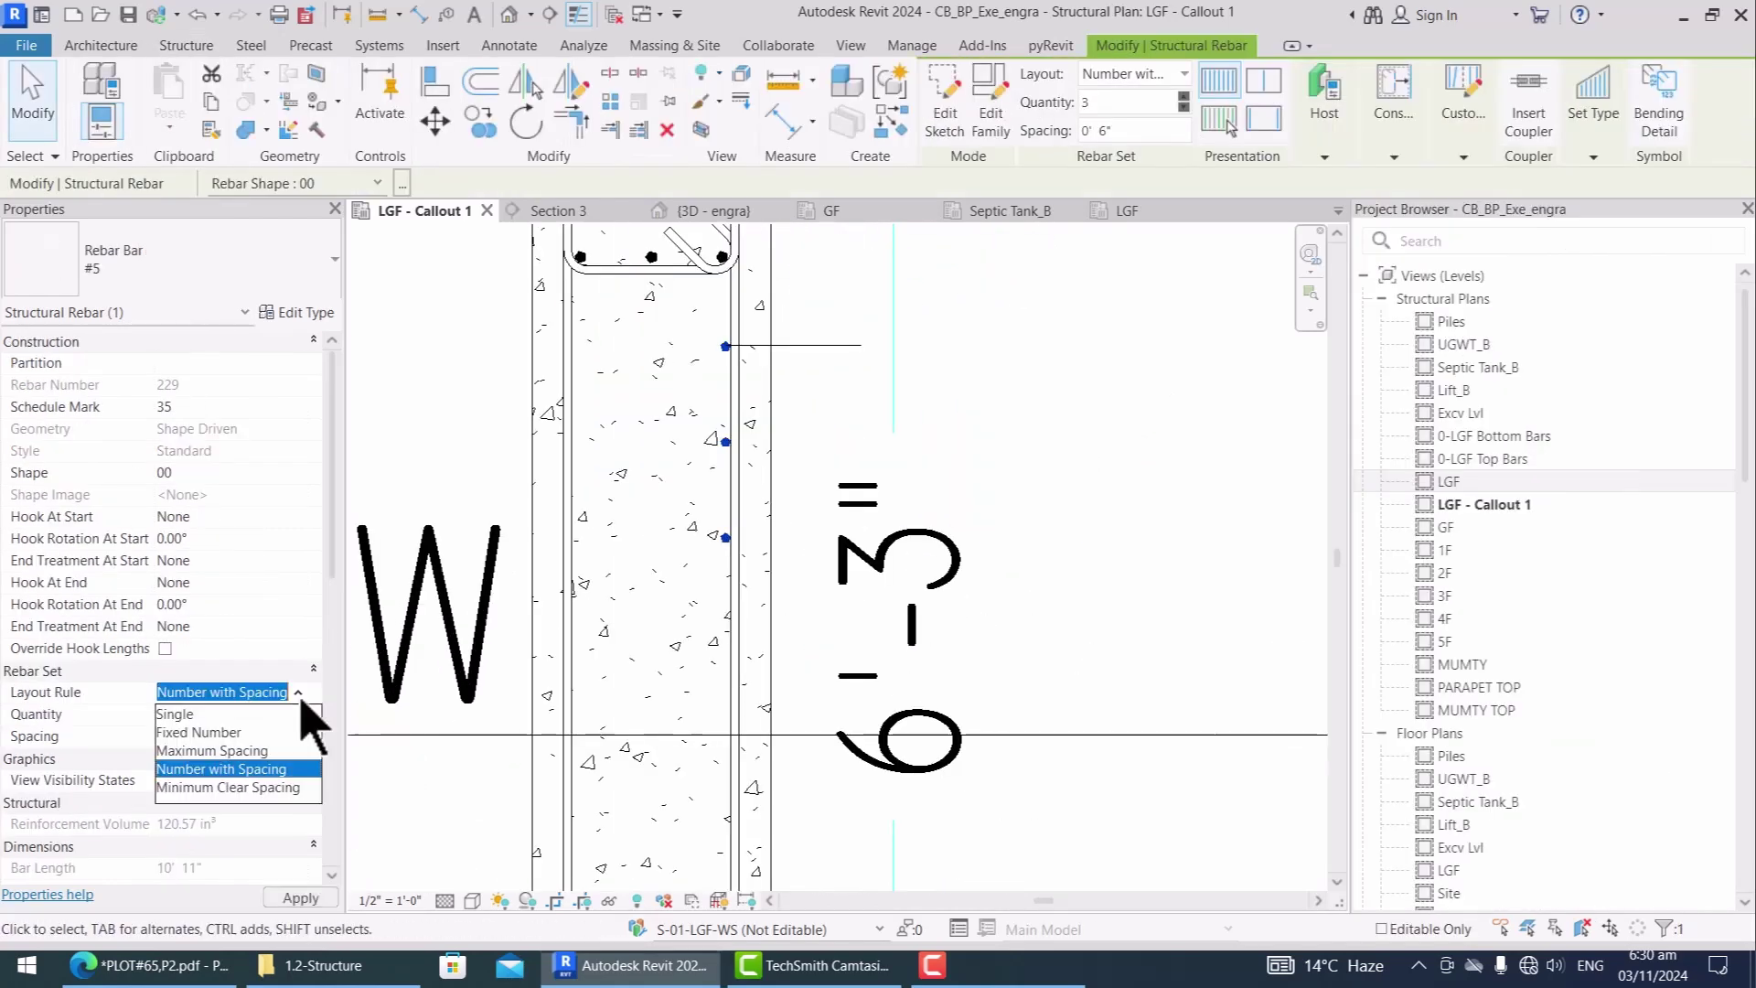
pyautogui.click(212, 760)
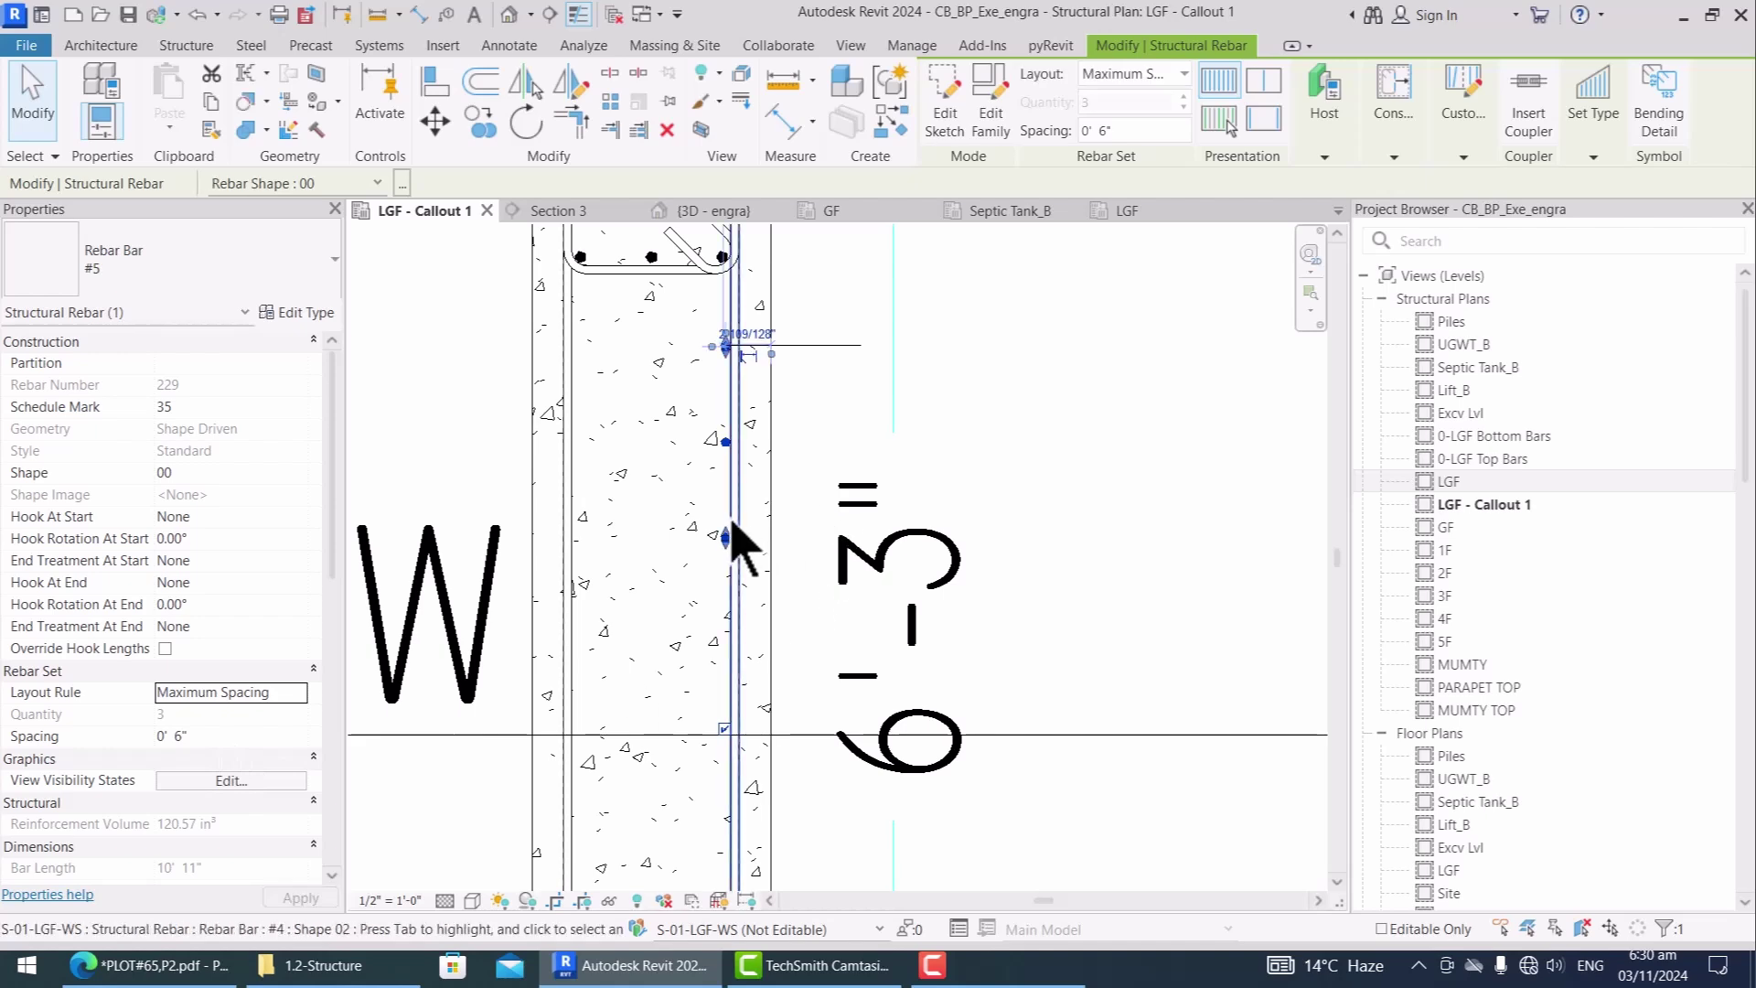
pyautogui.scroll(3, 733, 535)
pyautogui.moveTo(735, 526); pyautogui.dragTo(738, 679)
pyautogui.scroll(-6, 737, 580)
pyautogui.scroll(3, 737, 722)
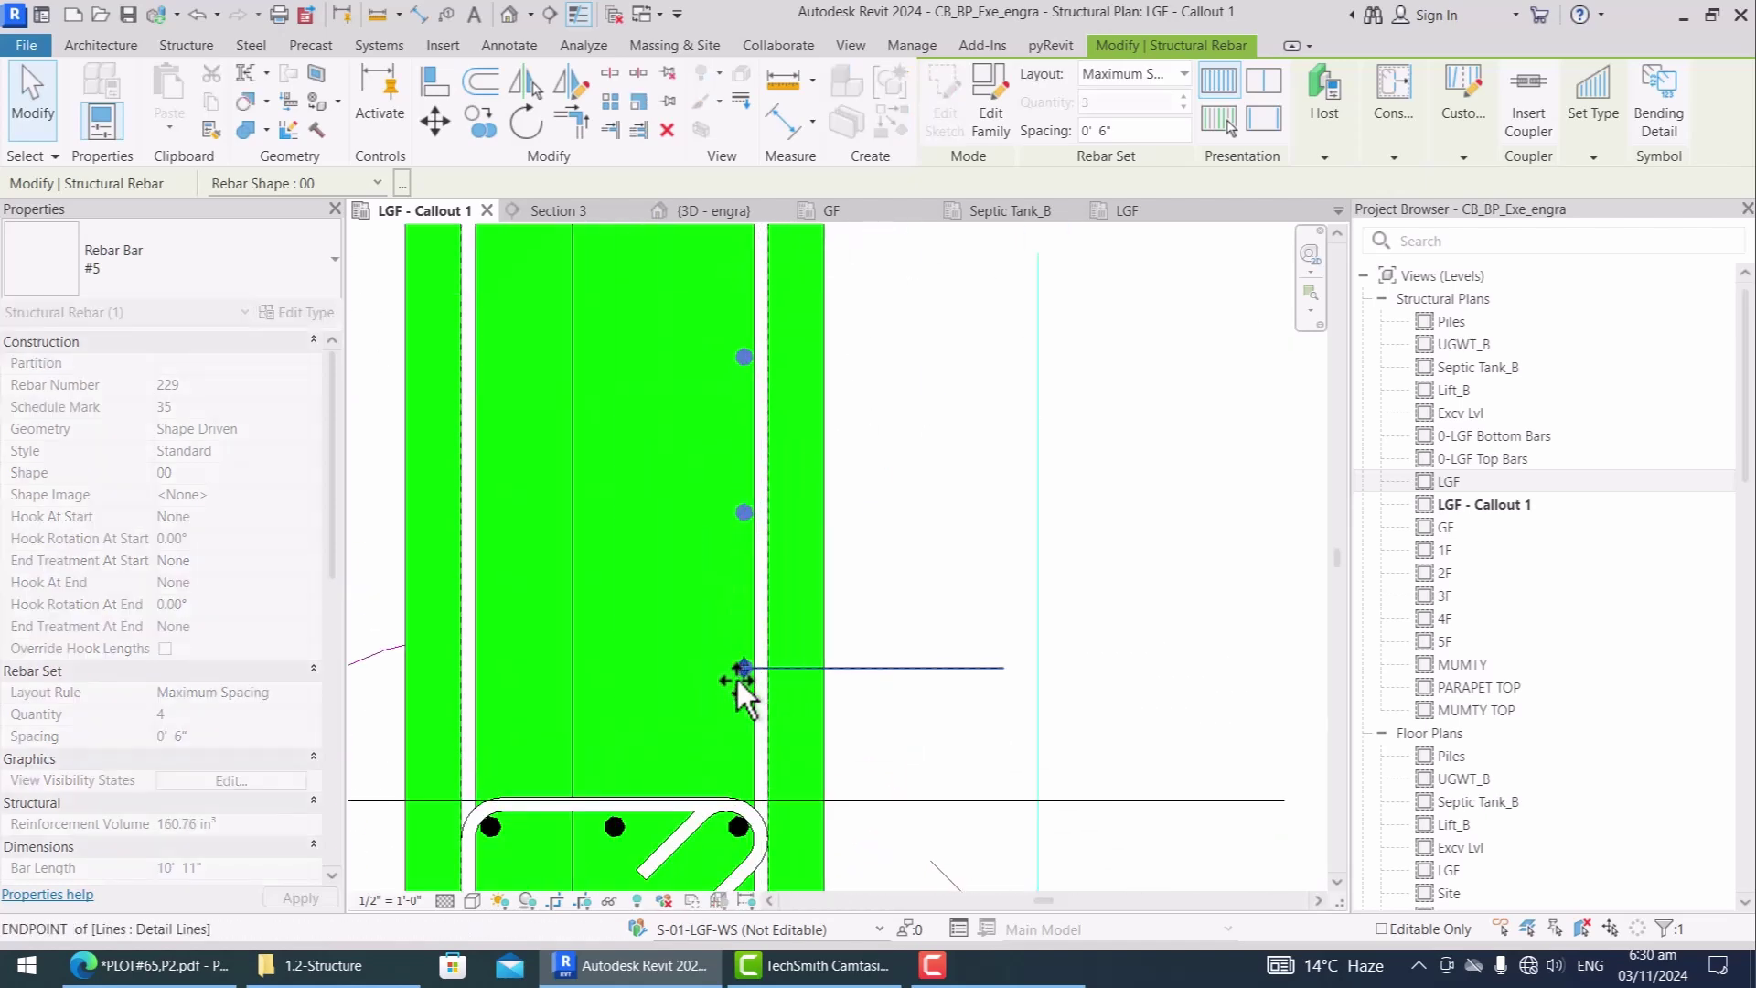
pyautogui.scroll(5, 737, 679)
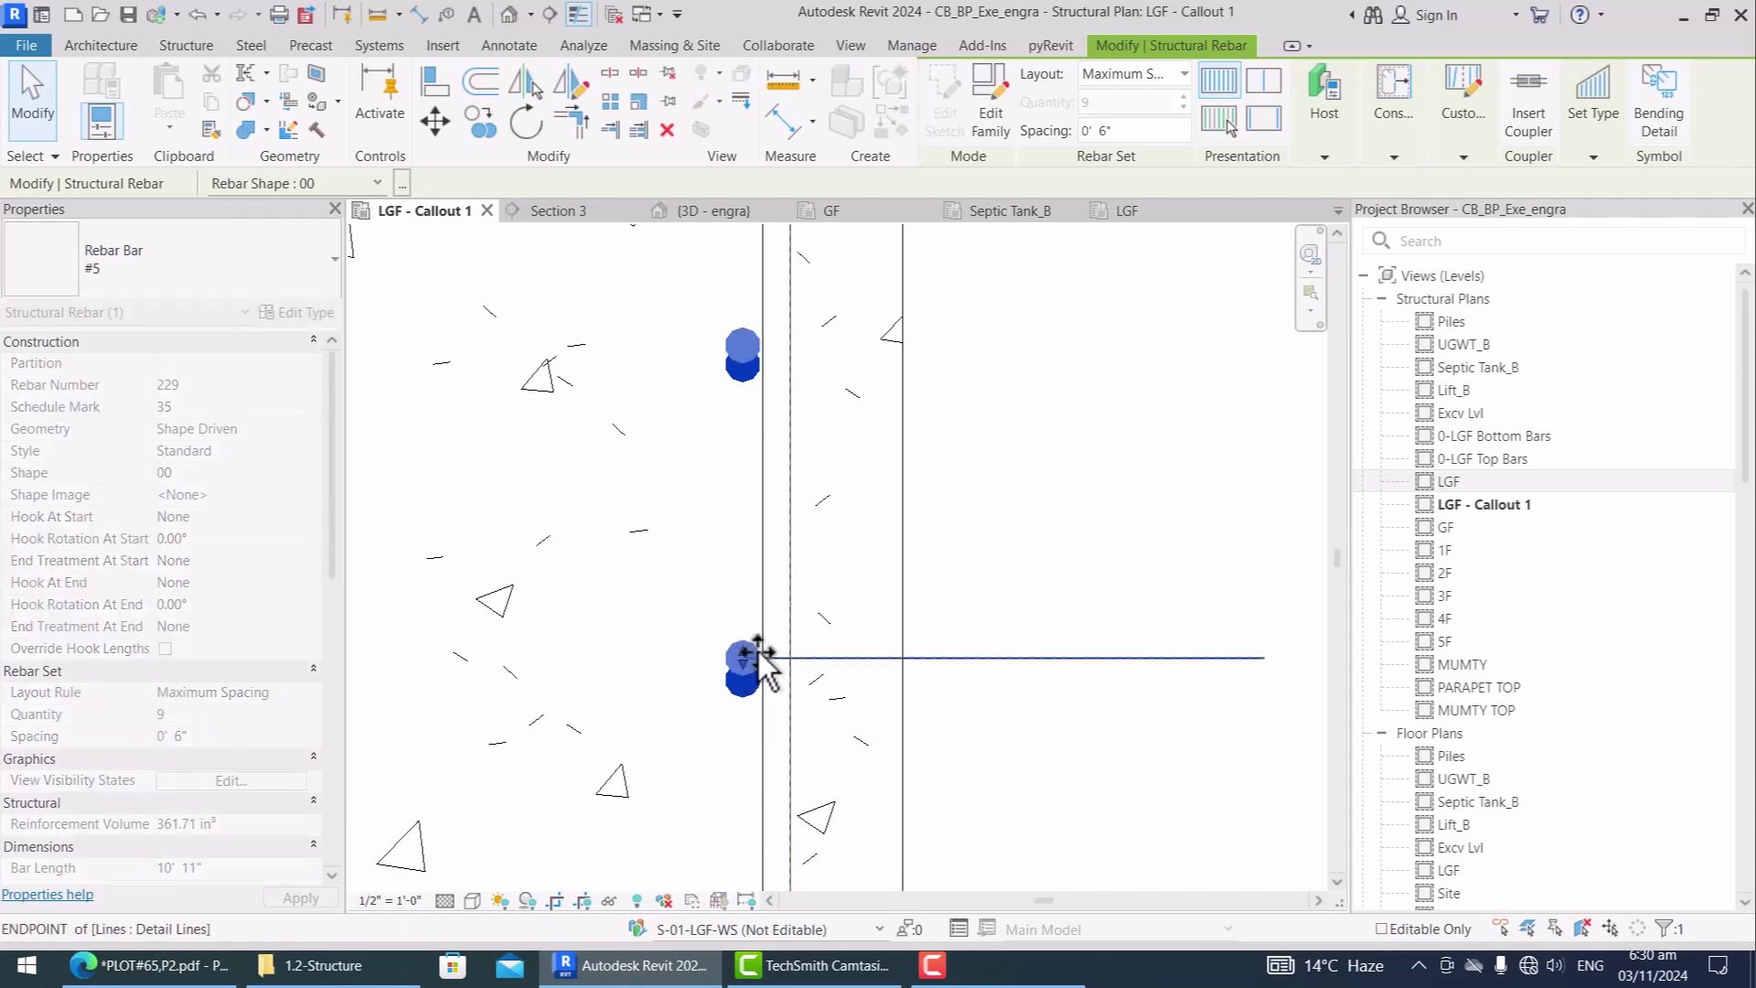
pyautogui.scroll(-5, 753, 725)
pyautogui.scroll(5, 732, 549)
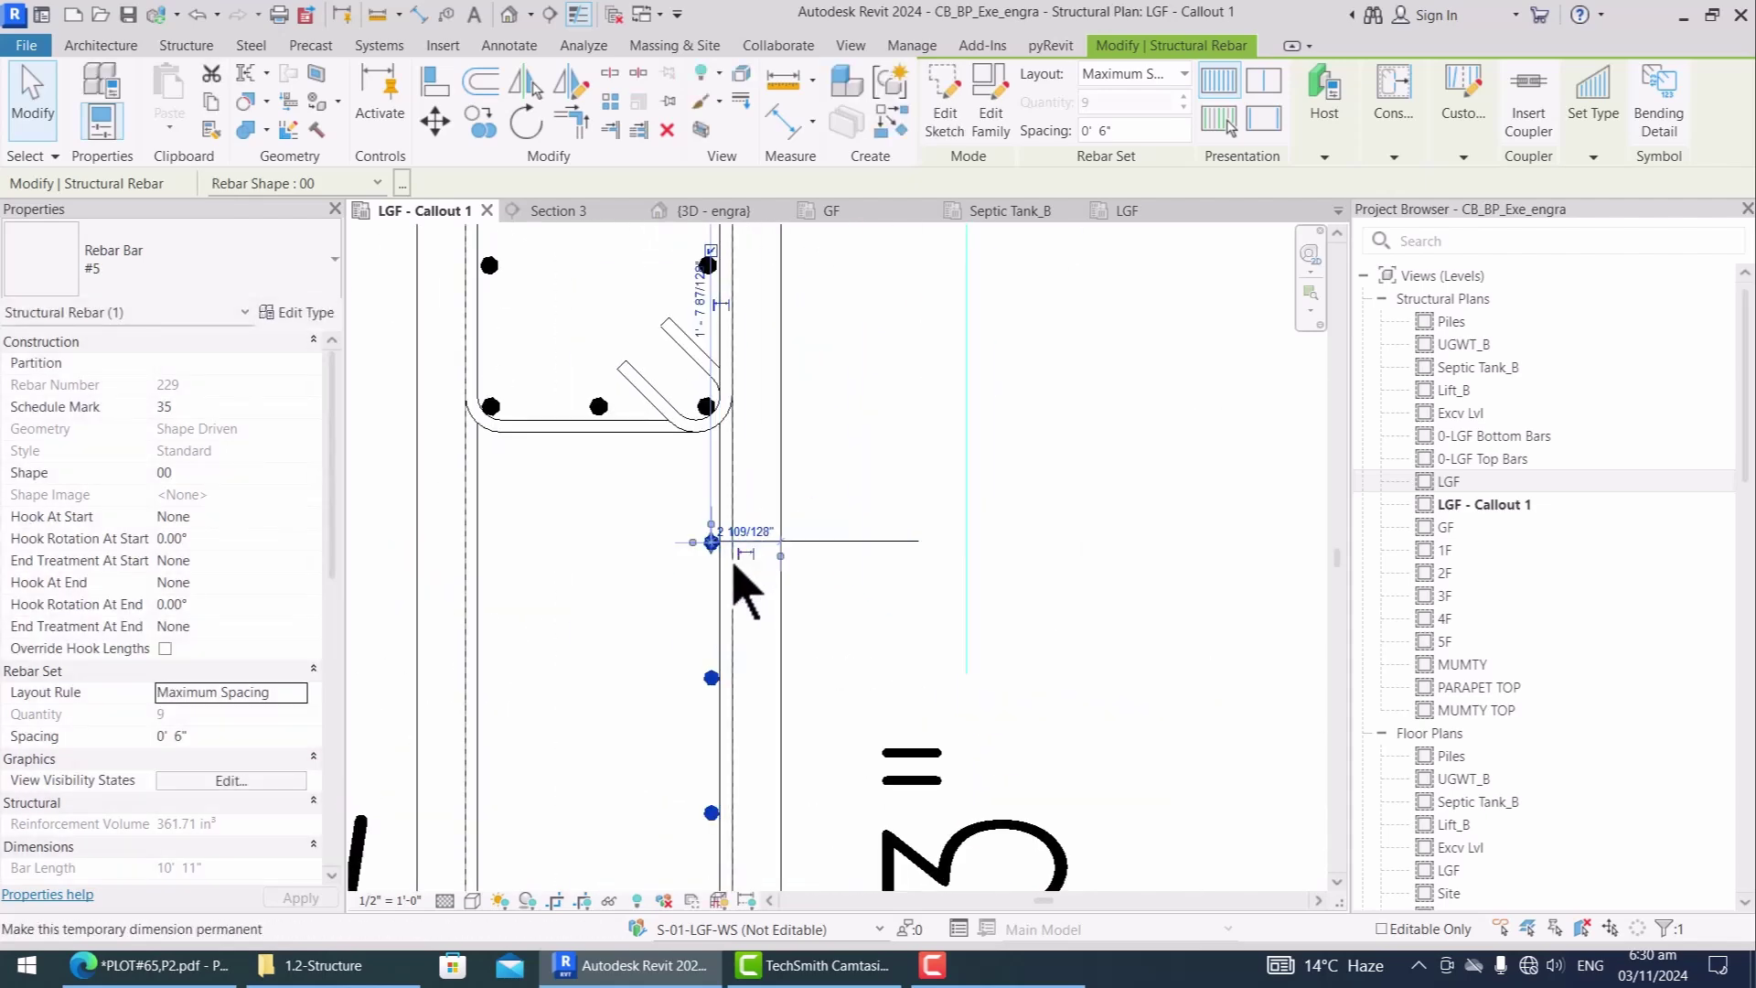
pyautogui.press('Escape')
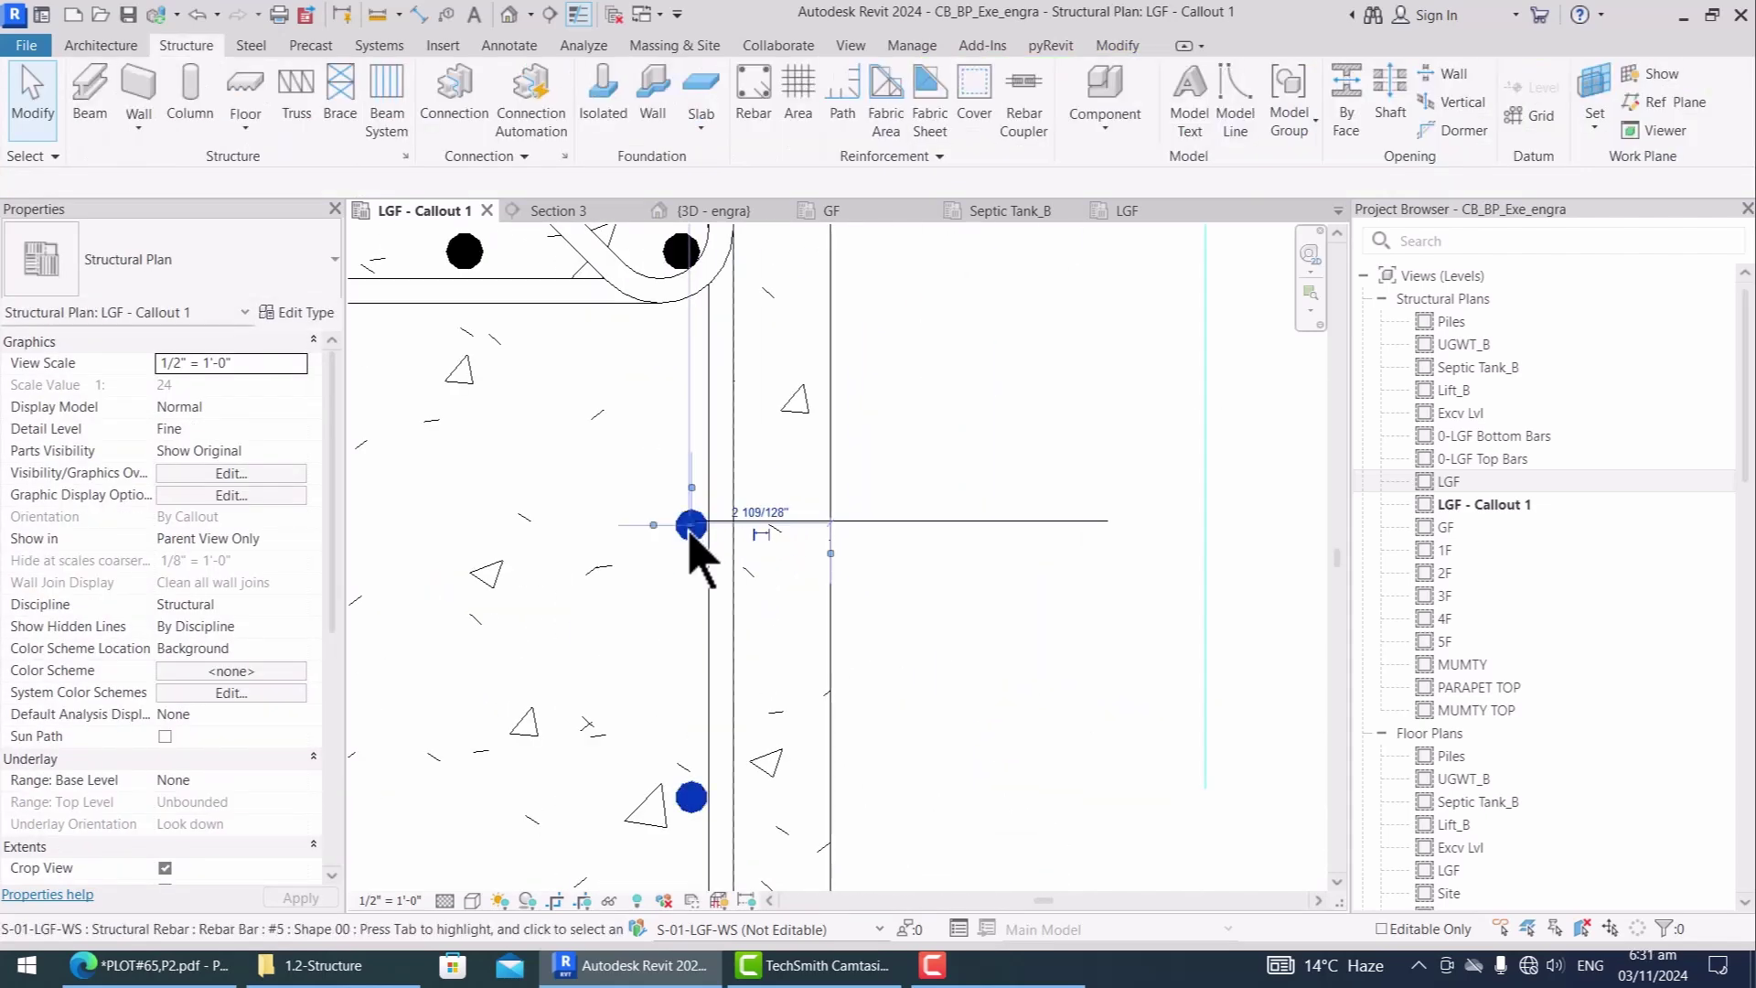
# Step: Mirror a copy of the #5 bar set onto the wall's left face about the wall's vertical centerline
pyautogui.click(691, 526)
pyautogui.scroll(-5, 775, 439)
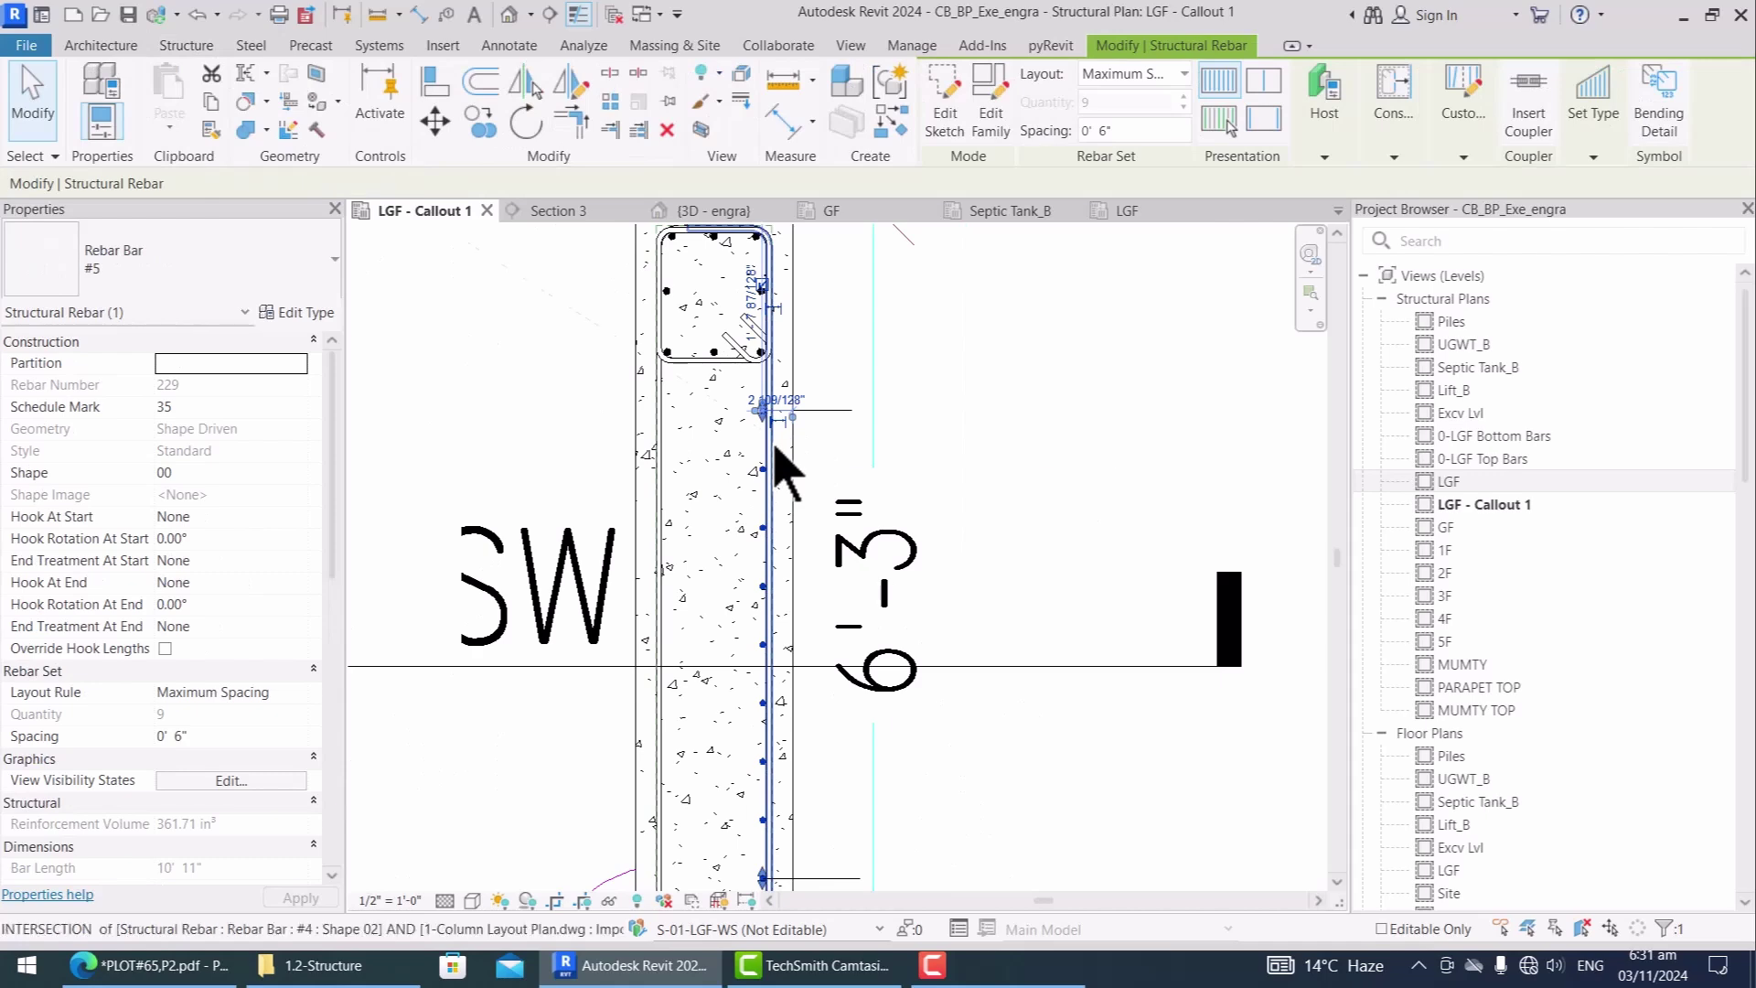
pyautogui.press('m')
pyautogui.scroll(-3, 745, 348)
pyautogui.scroll(3, 734, 315)
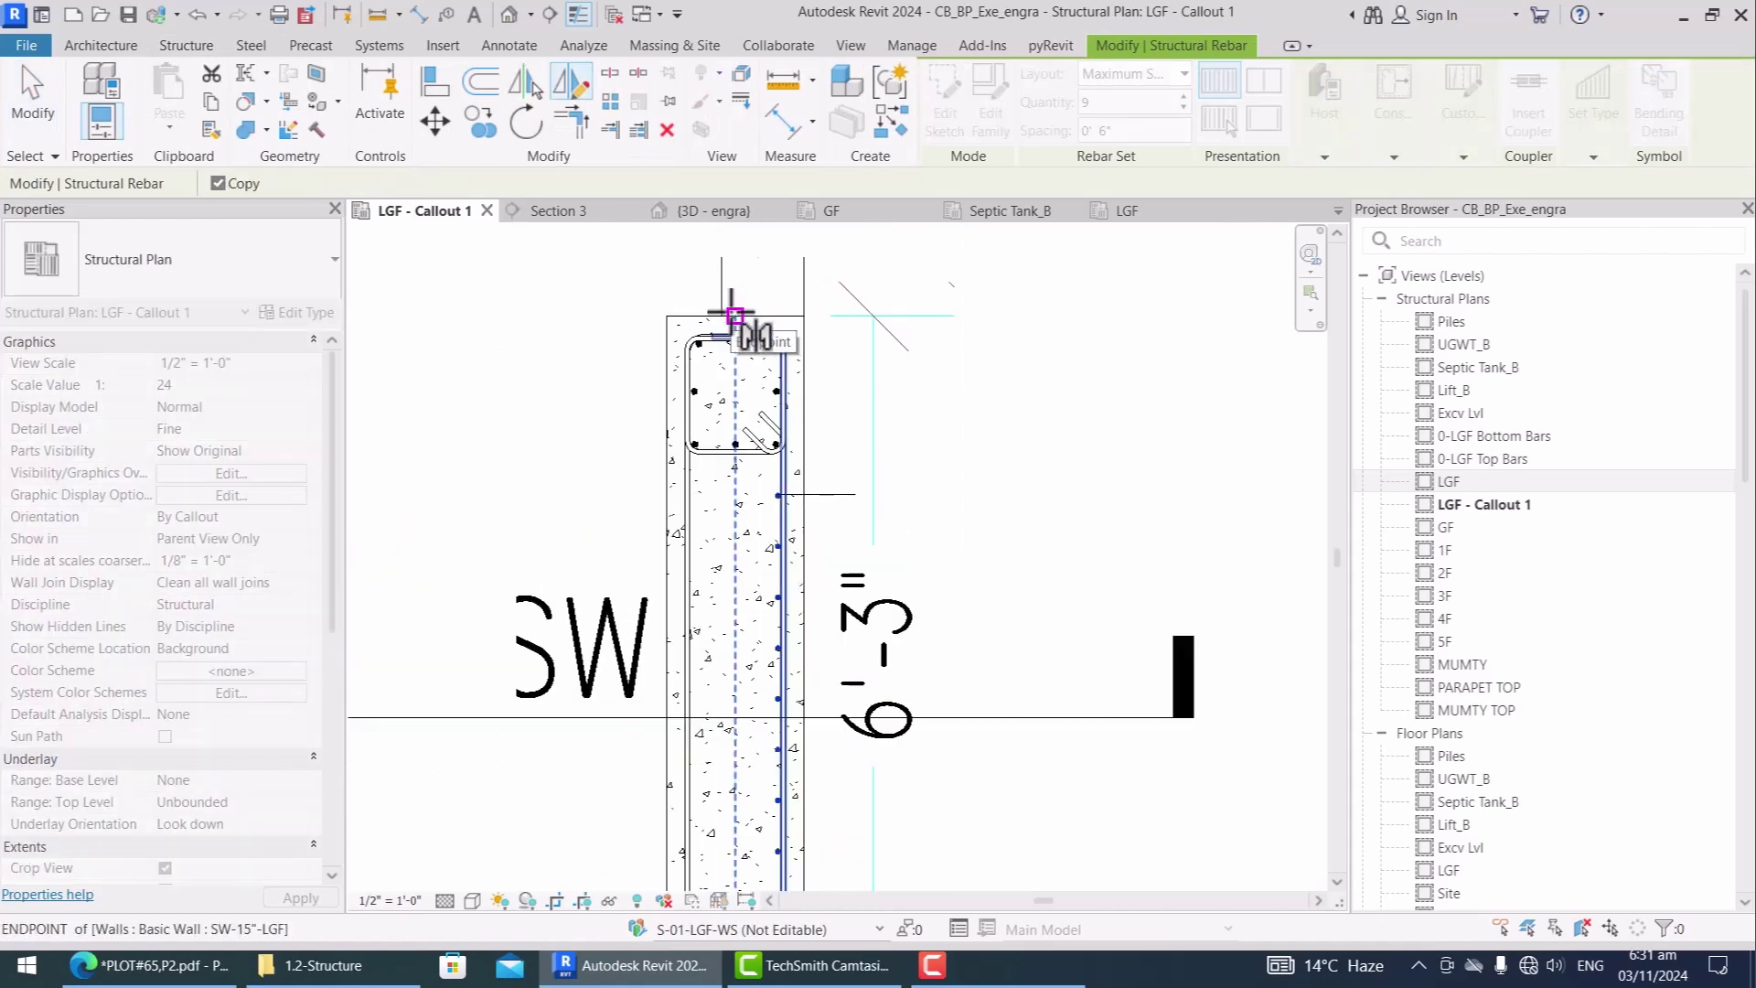
pyautogui.click(735, 315)
pyautogui.click(735, 494)
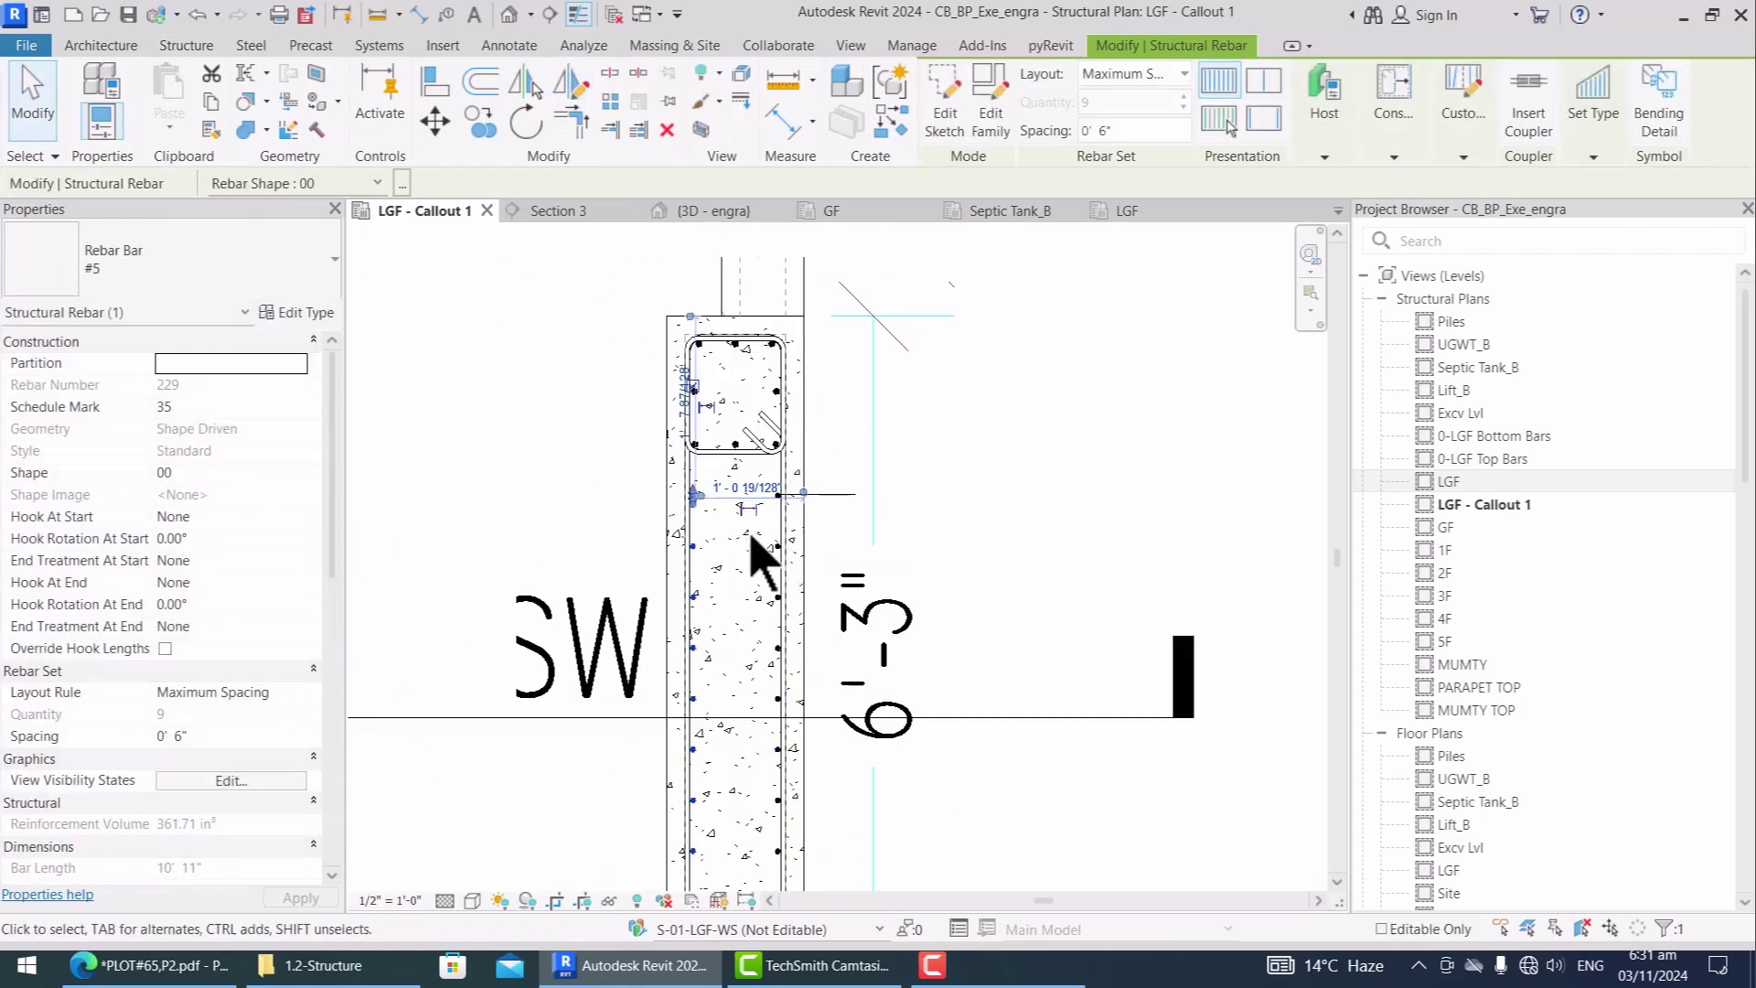
pyautogui.press('Escape')
pyautogui.scroll(-2, 725, 490)
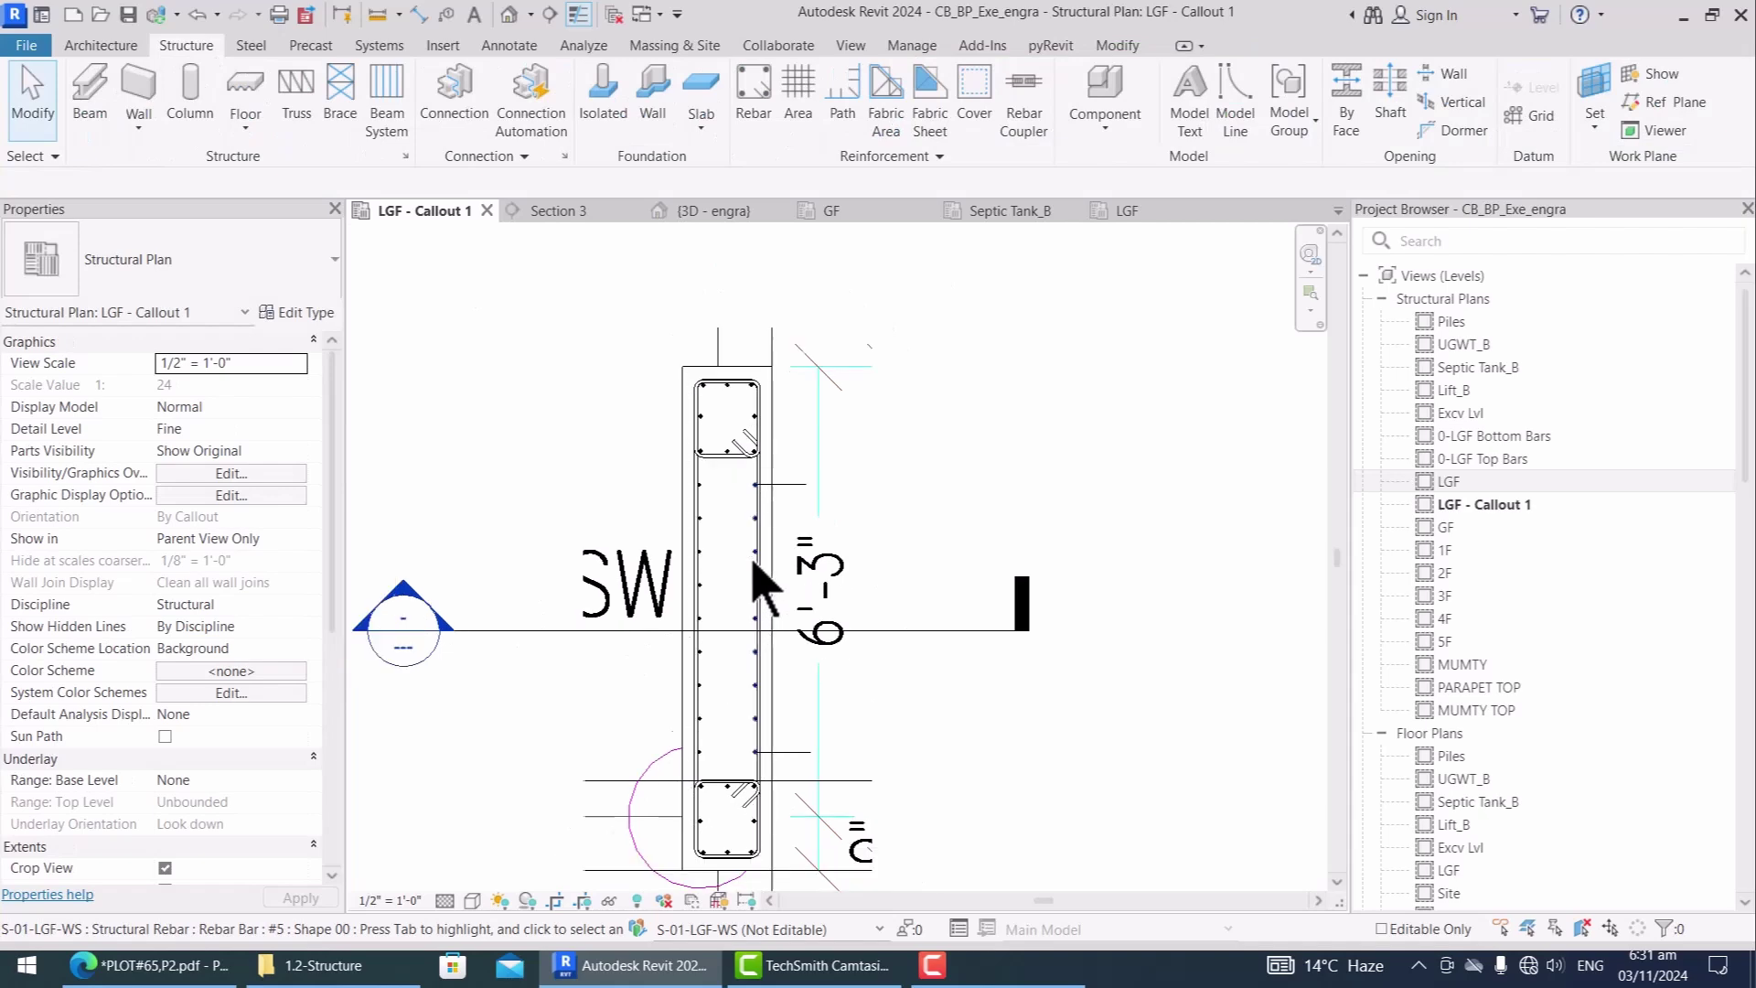
pyautogui.scroll(-1, 752, 562)
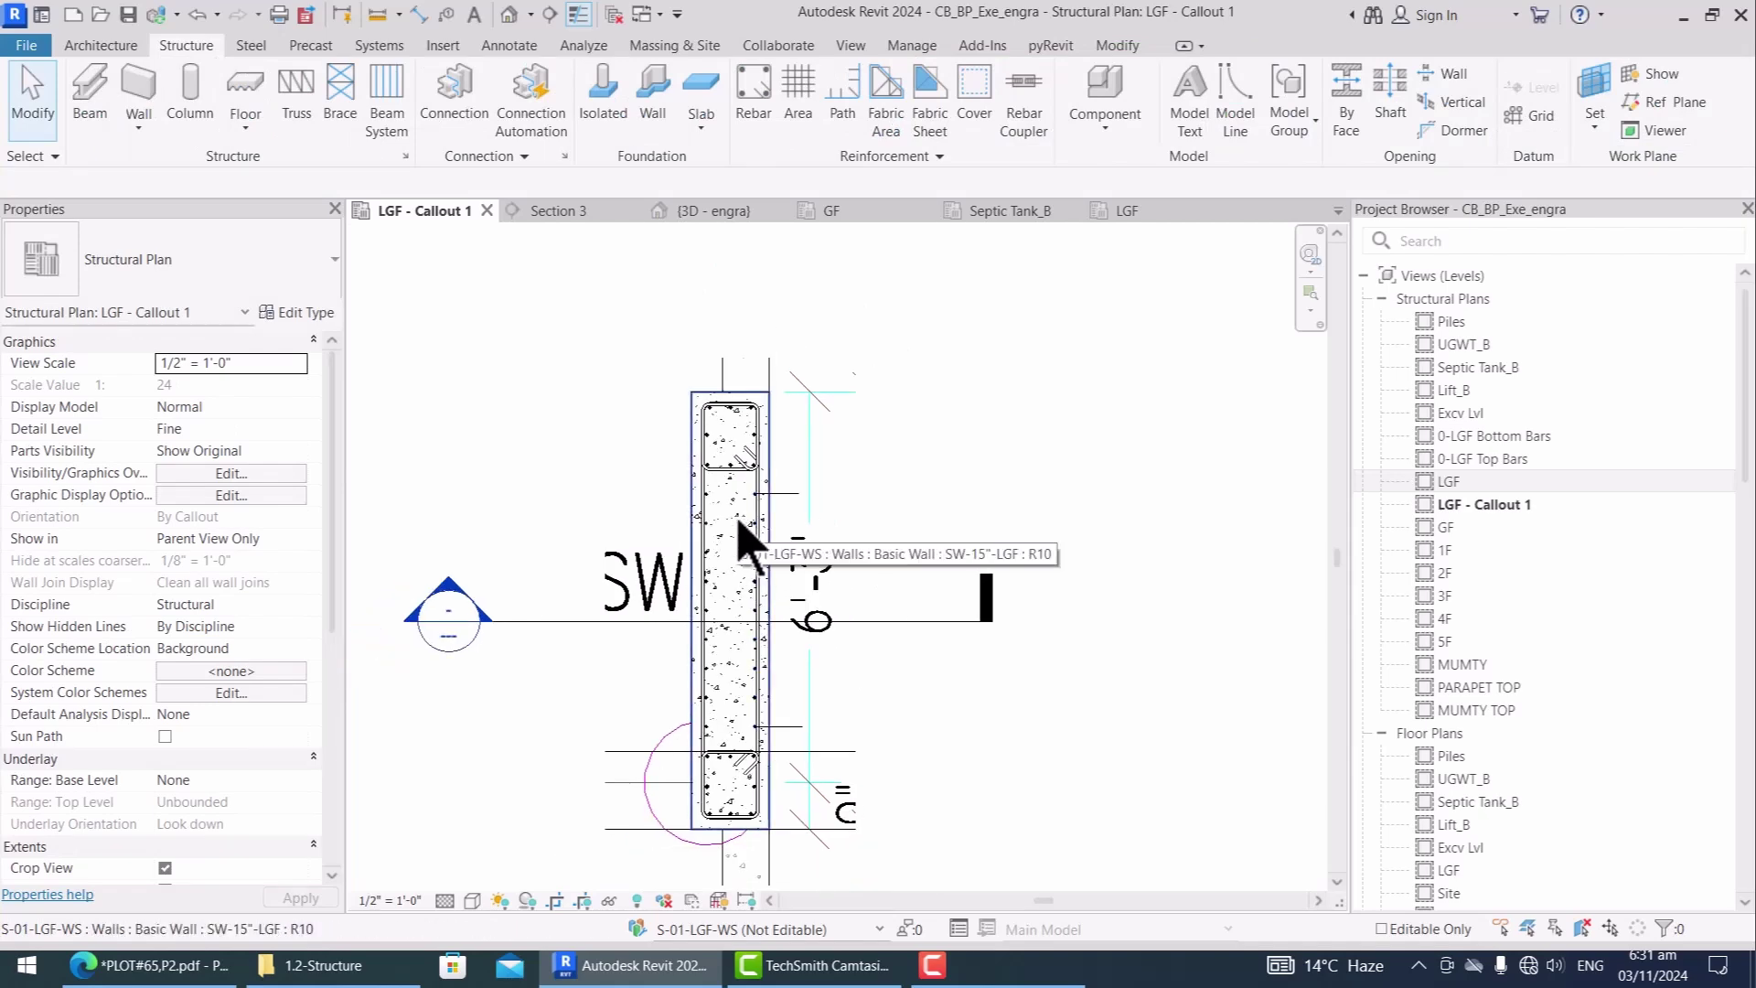
# Step: Place two shape T9 cross ties across the wall thickness, at the second and fifth #5 bar pairs below the upper end zone
pyautogui.click(762, 92)
pyautogui.click(370, 184)
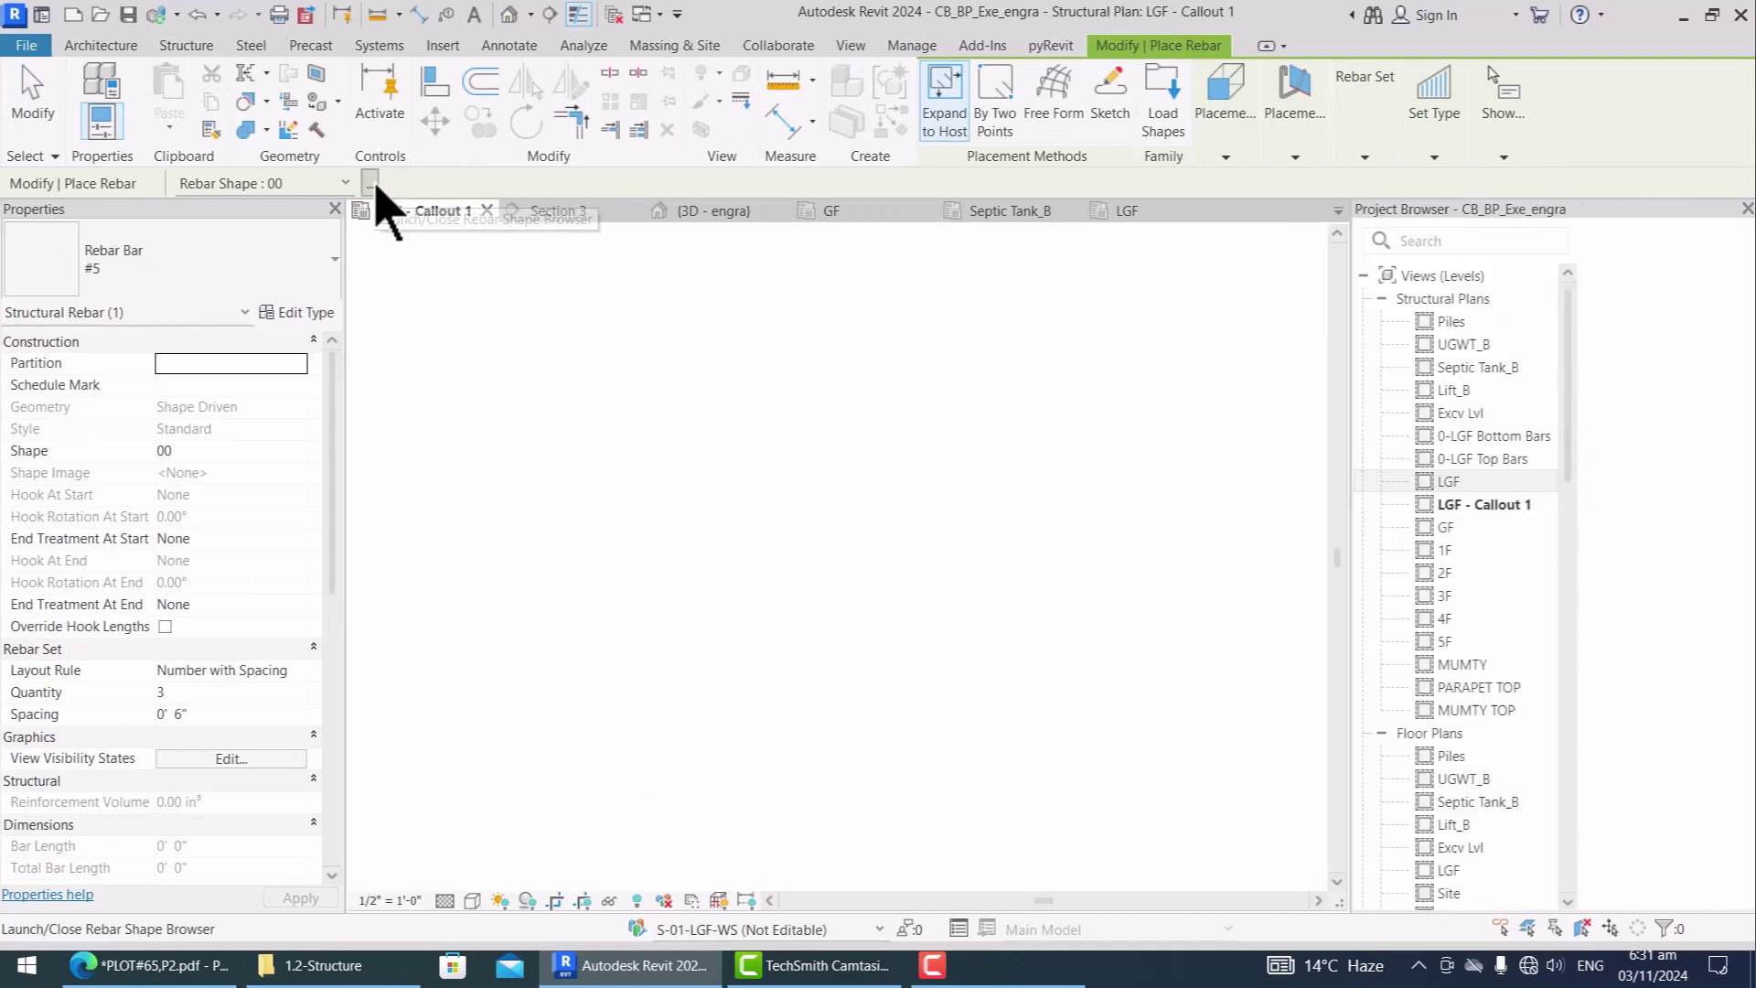
pyautogui.click(370, 184)
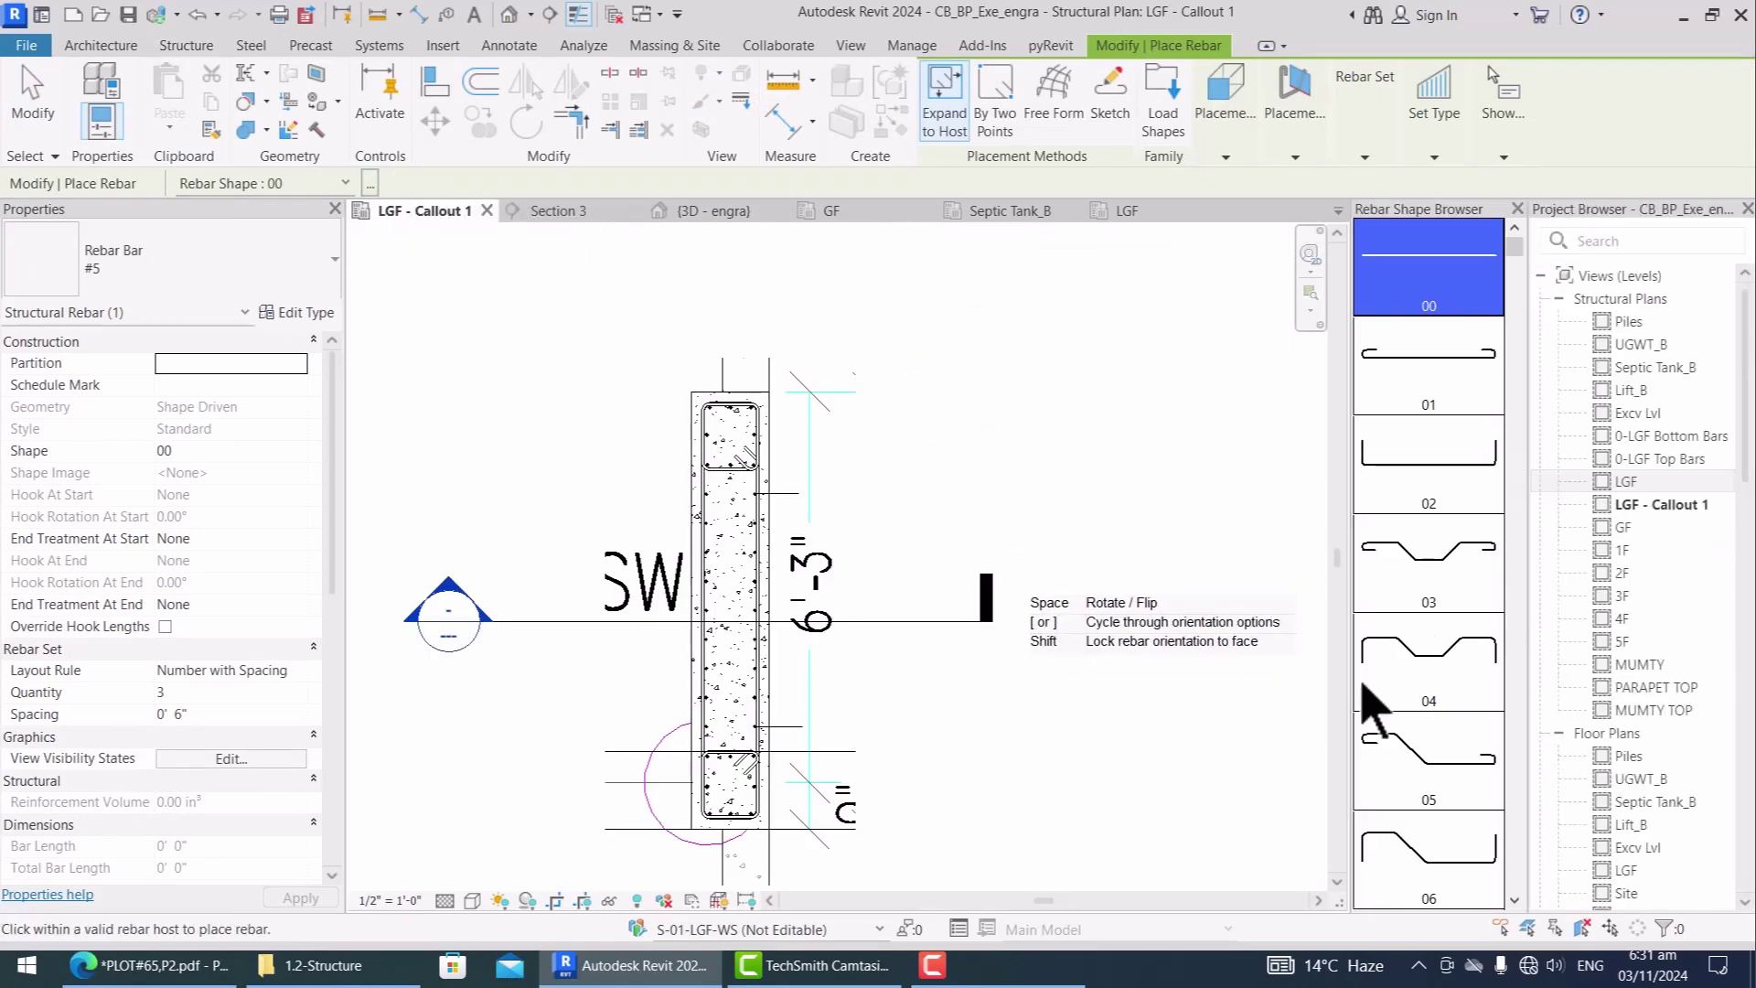
pyautogui.scroll(-10, 1446, 677)
pyautogui.click(1454, 760)
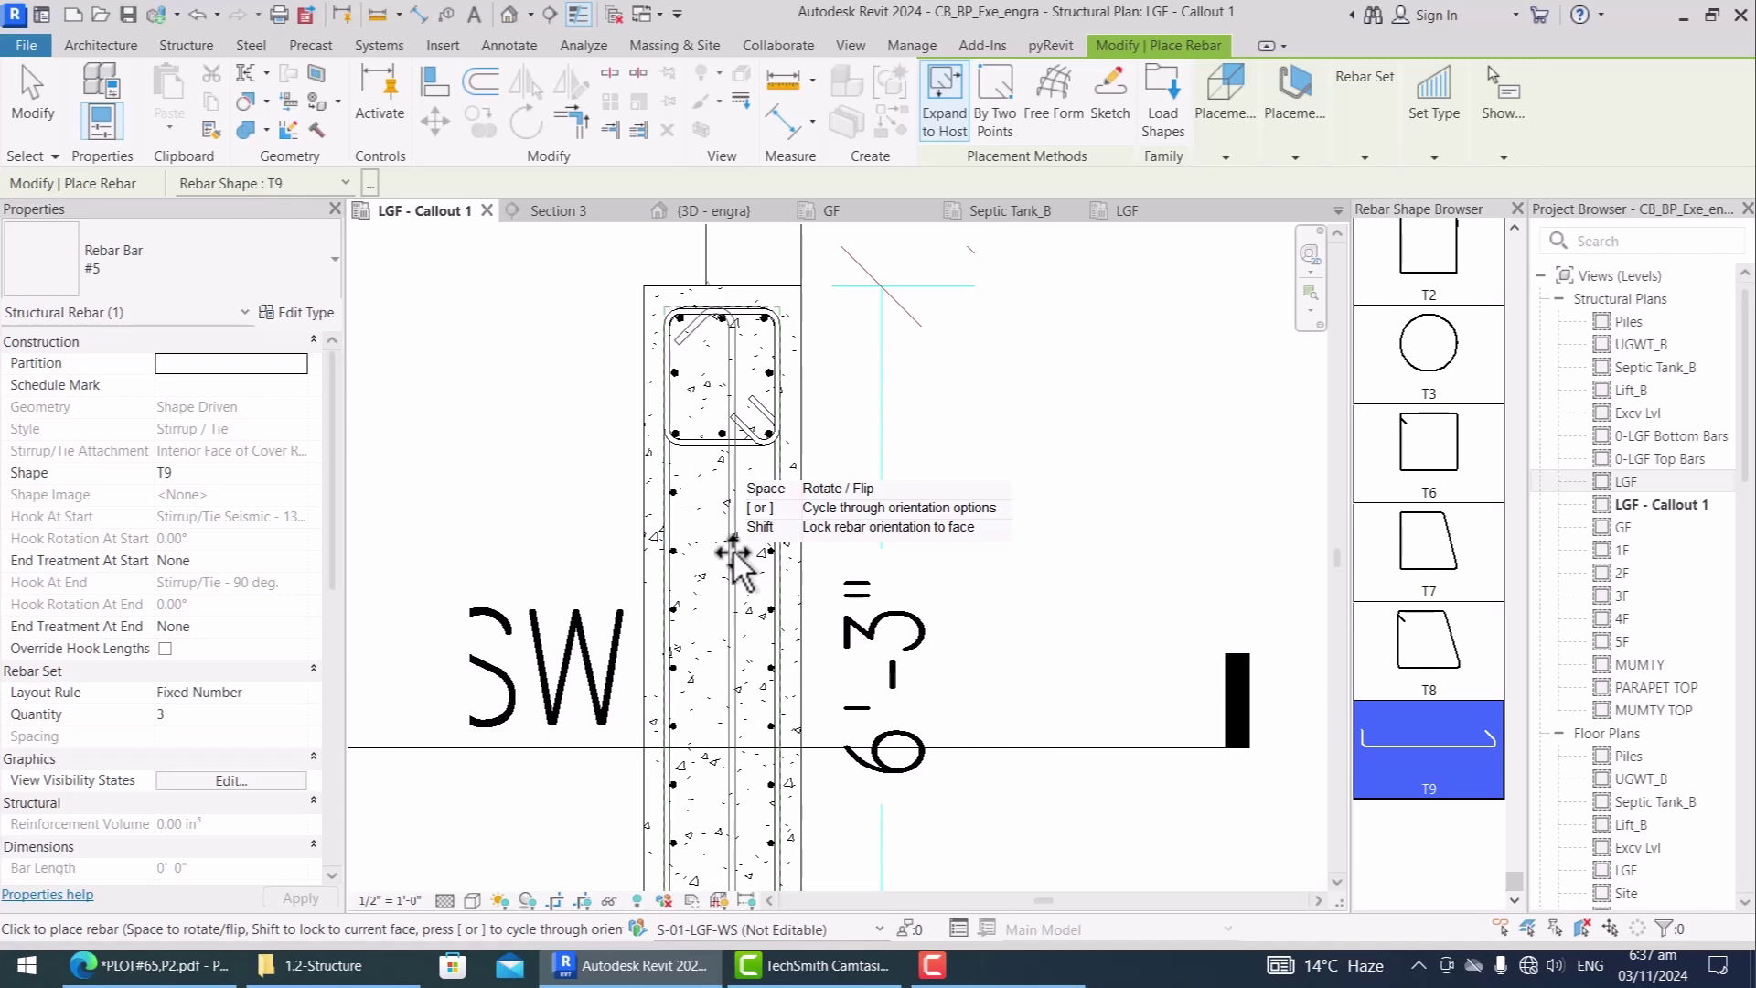
pyautogui.scroll(3, 736, 556)
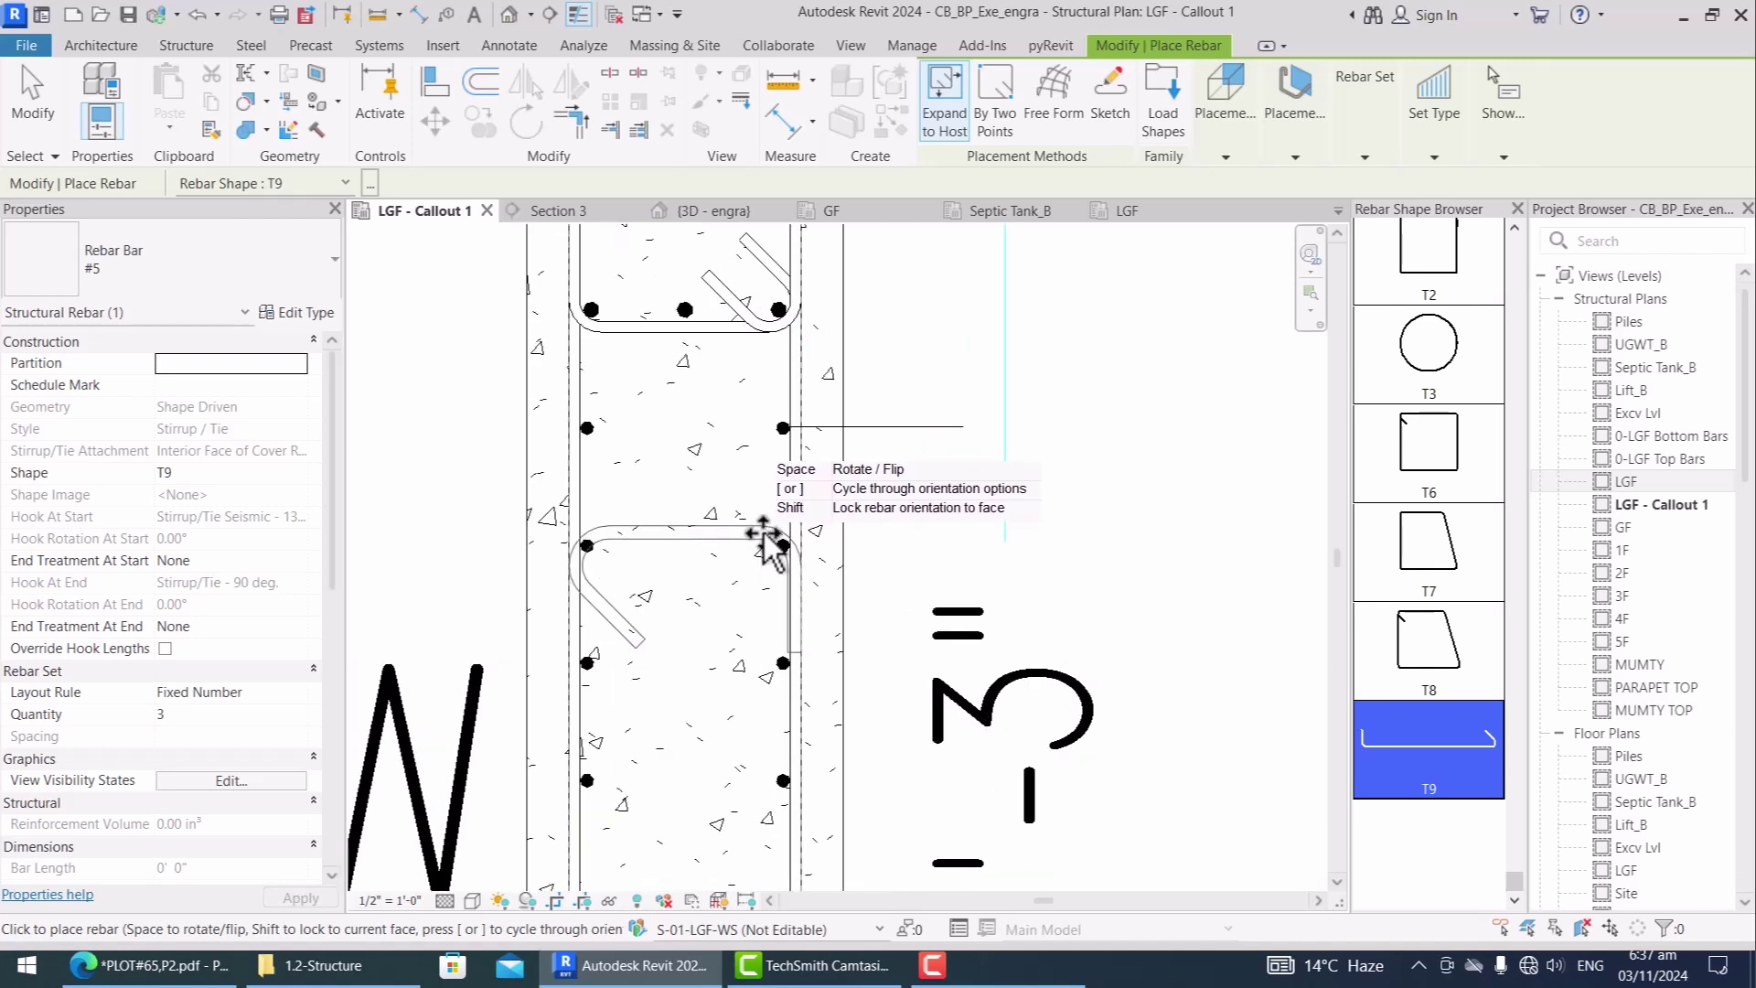
pyautogui.click(765, 539)
pyautogui.scroll(-2, 733, 435)
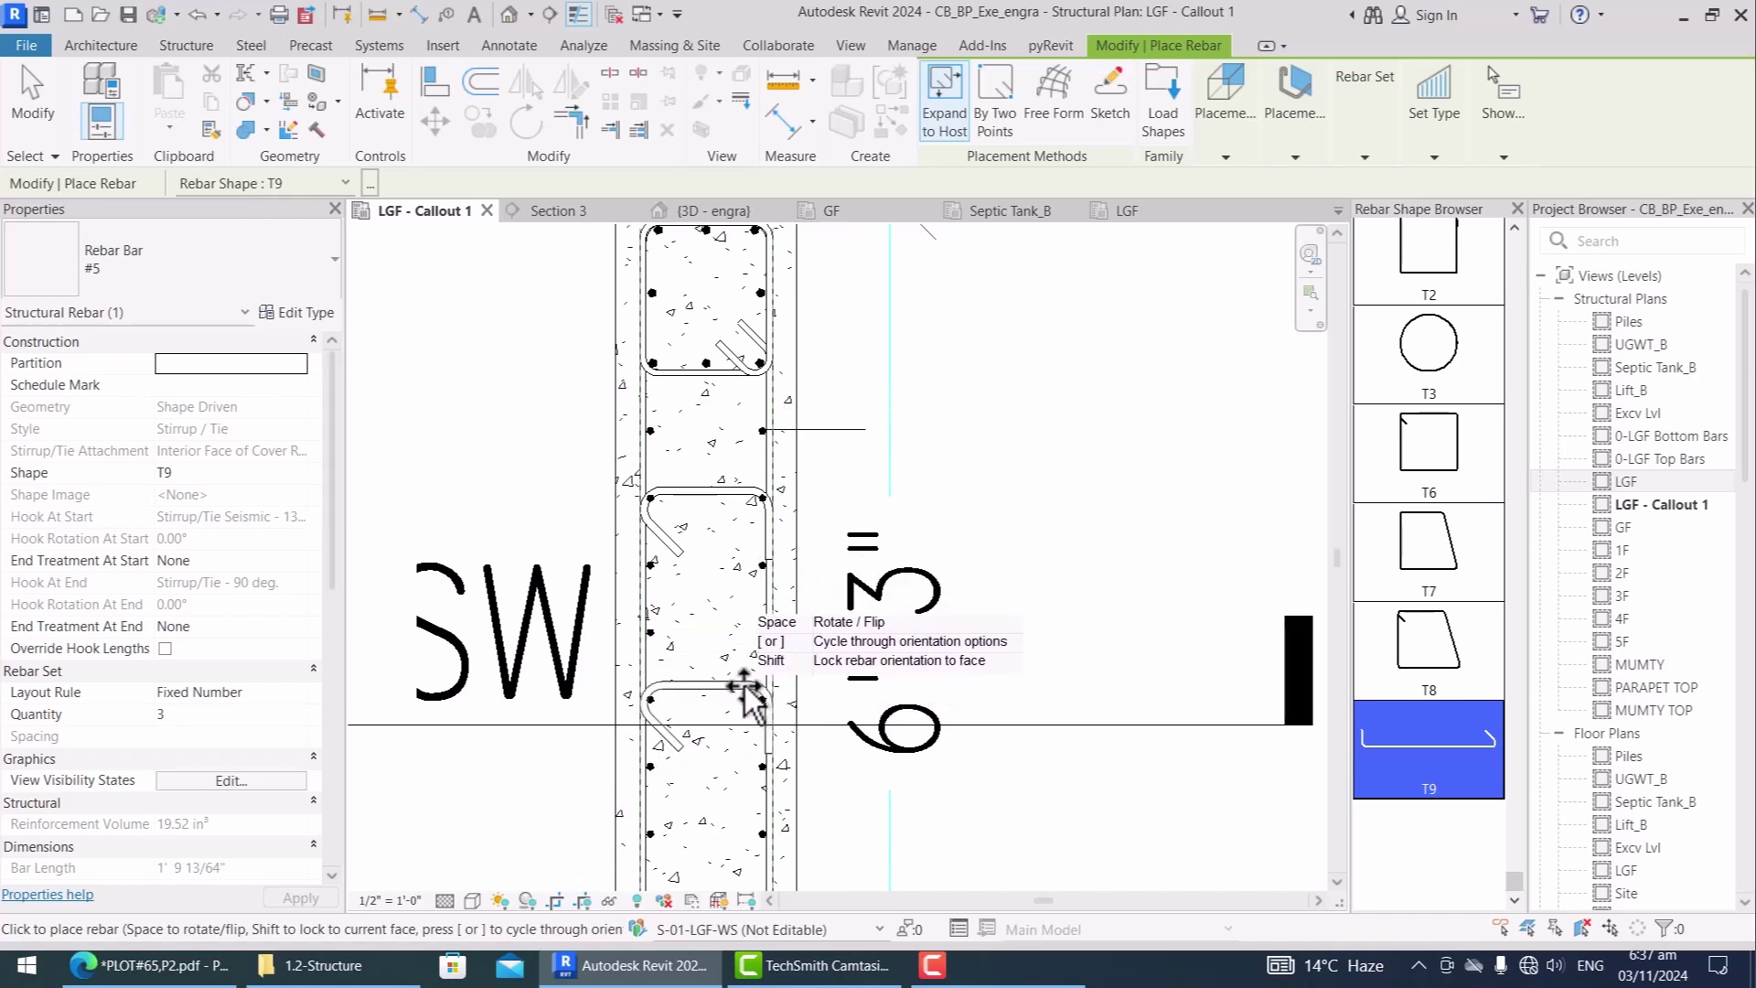
pyautogui.press('Escape')
# Step: Change both T9 cross ties to bar type #3
pyautogui.click(722, 516)
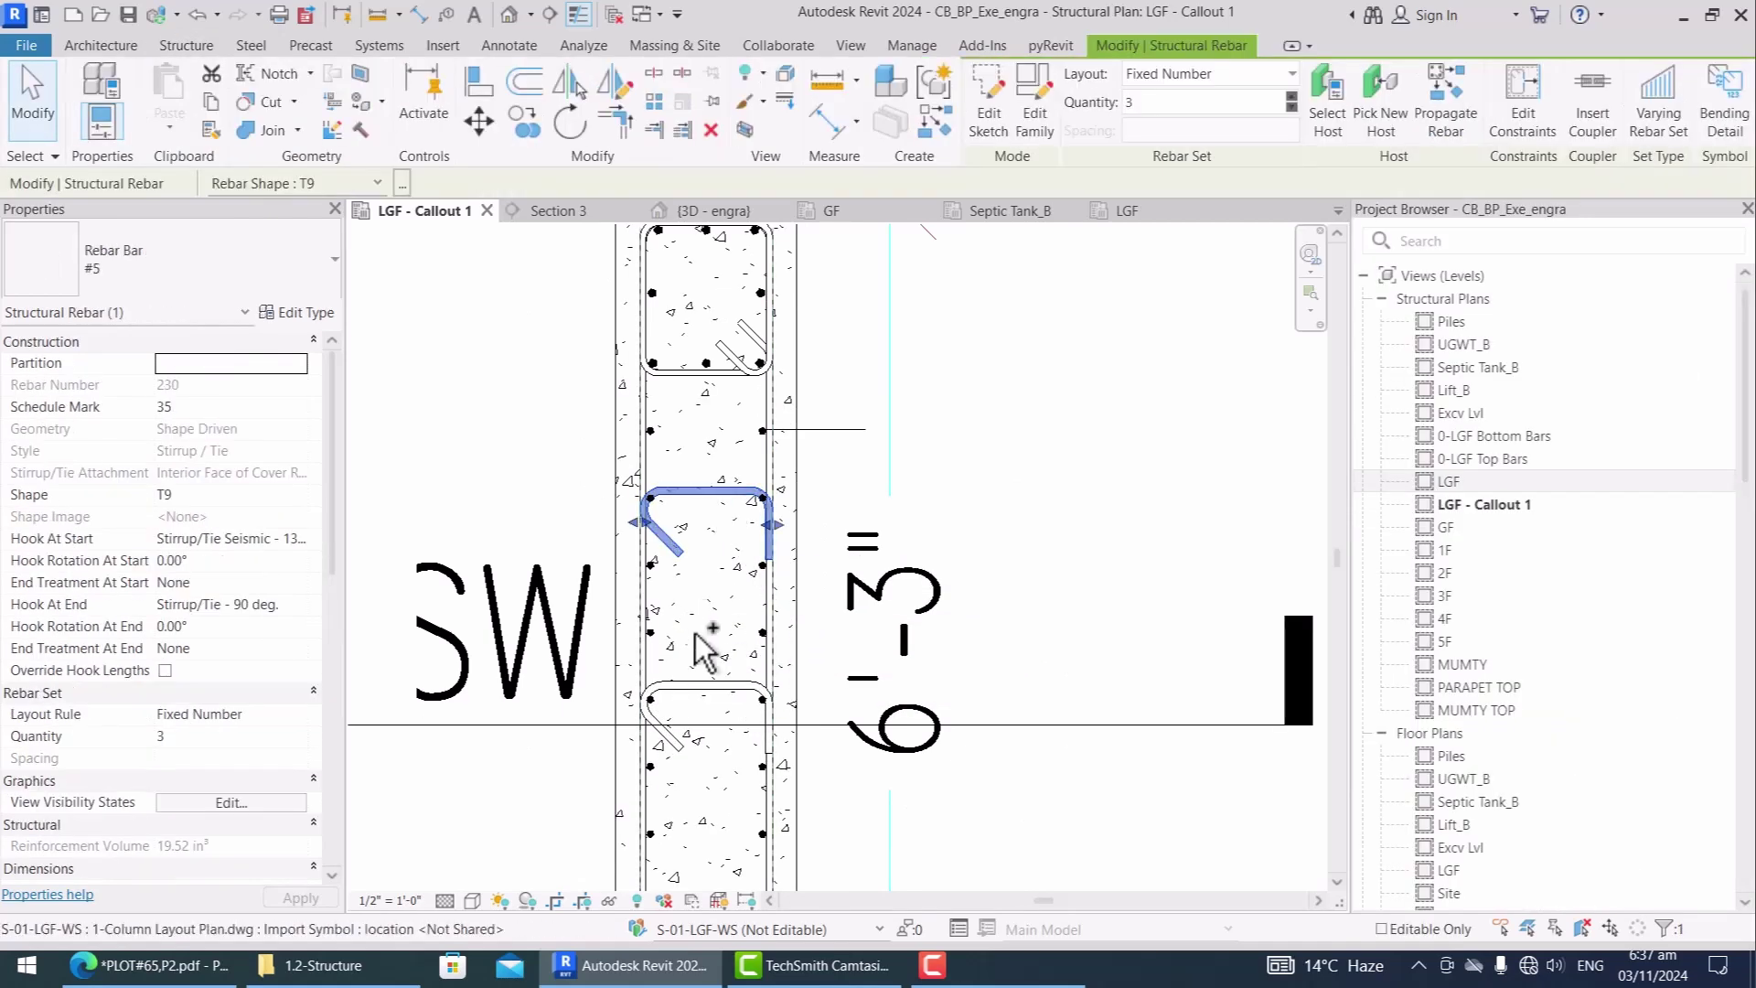
pyautogui.click(211, 265)
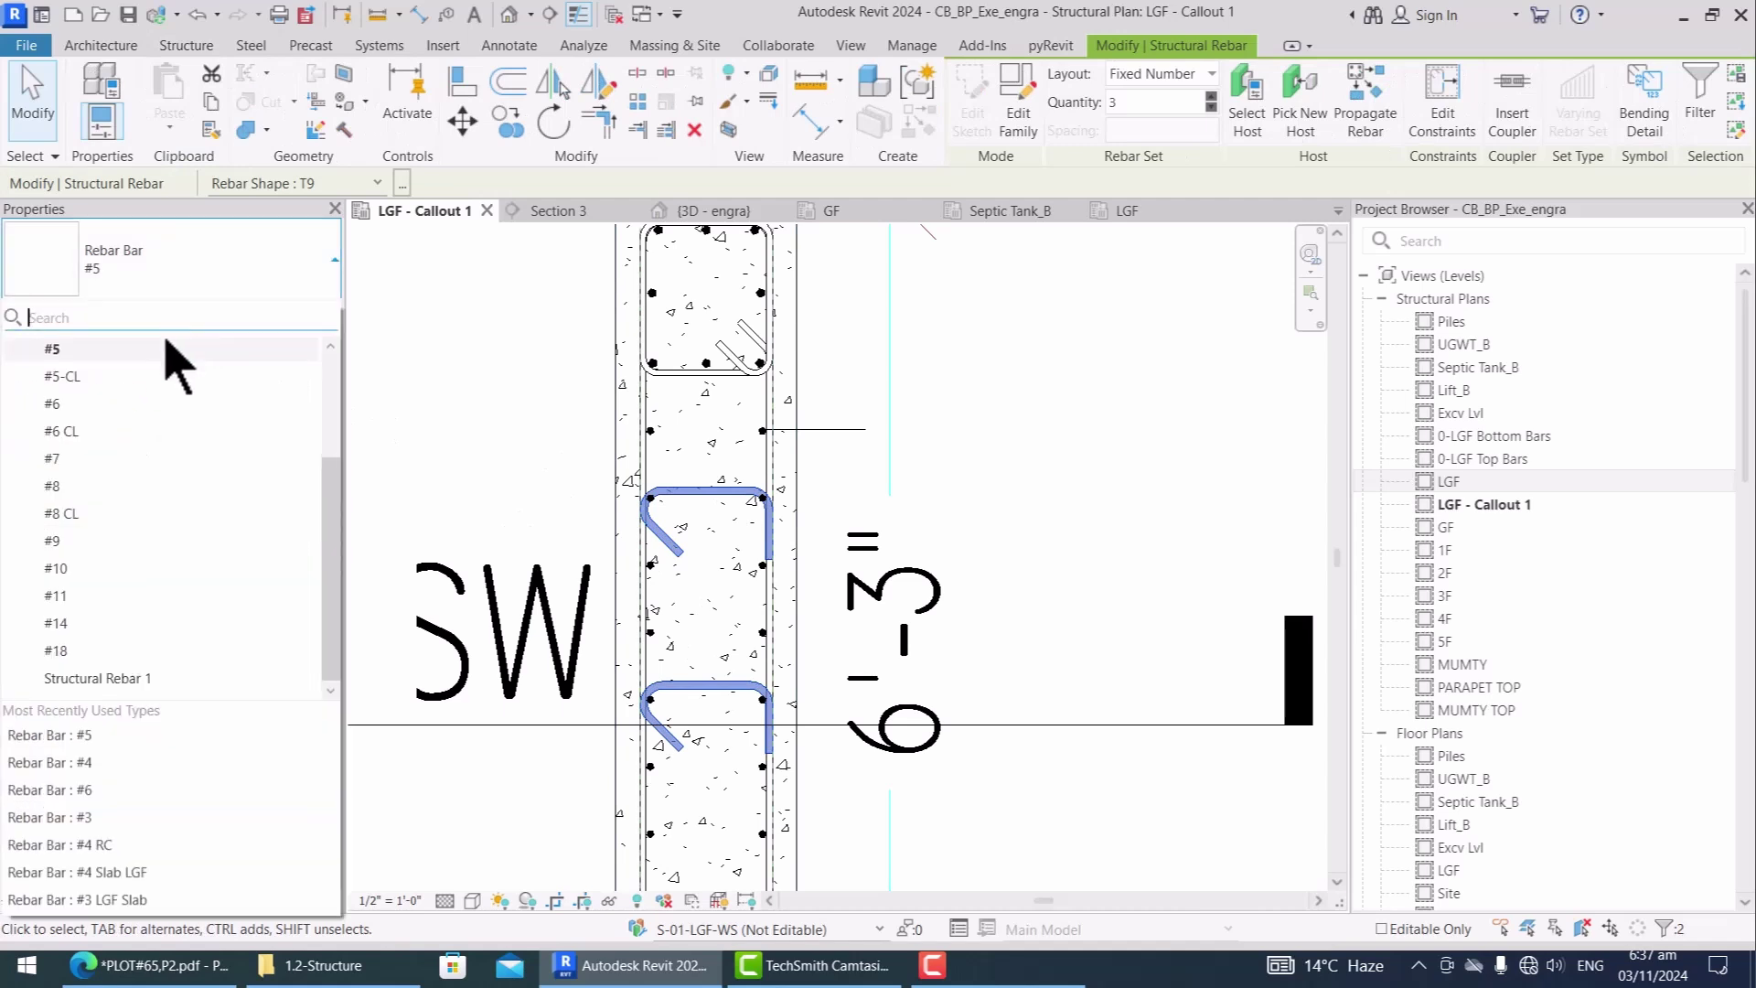
pyautogui.press('Escape')
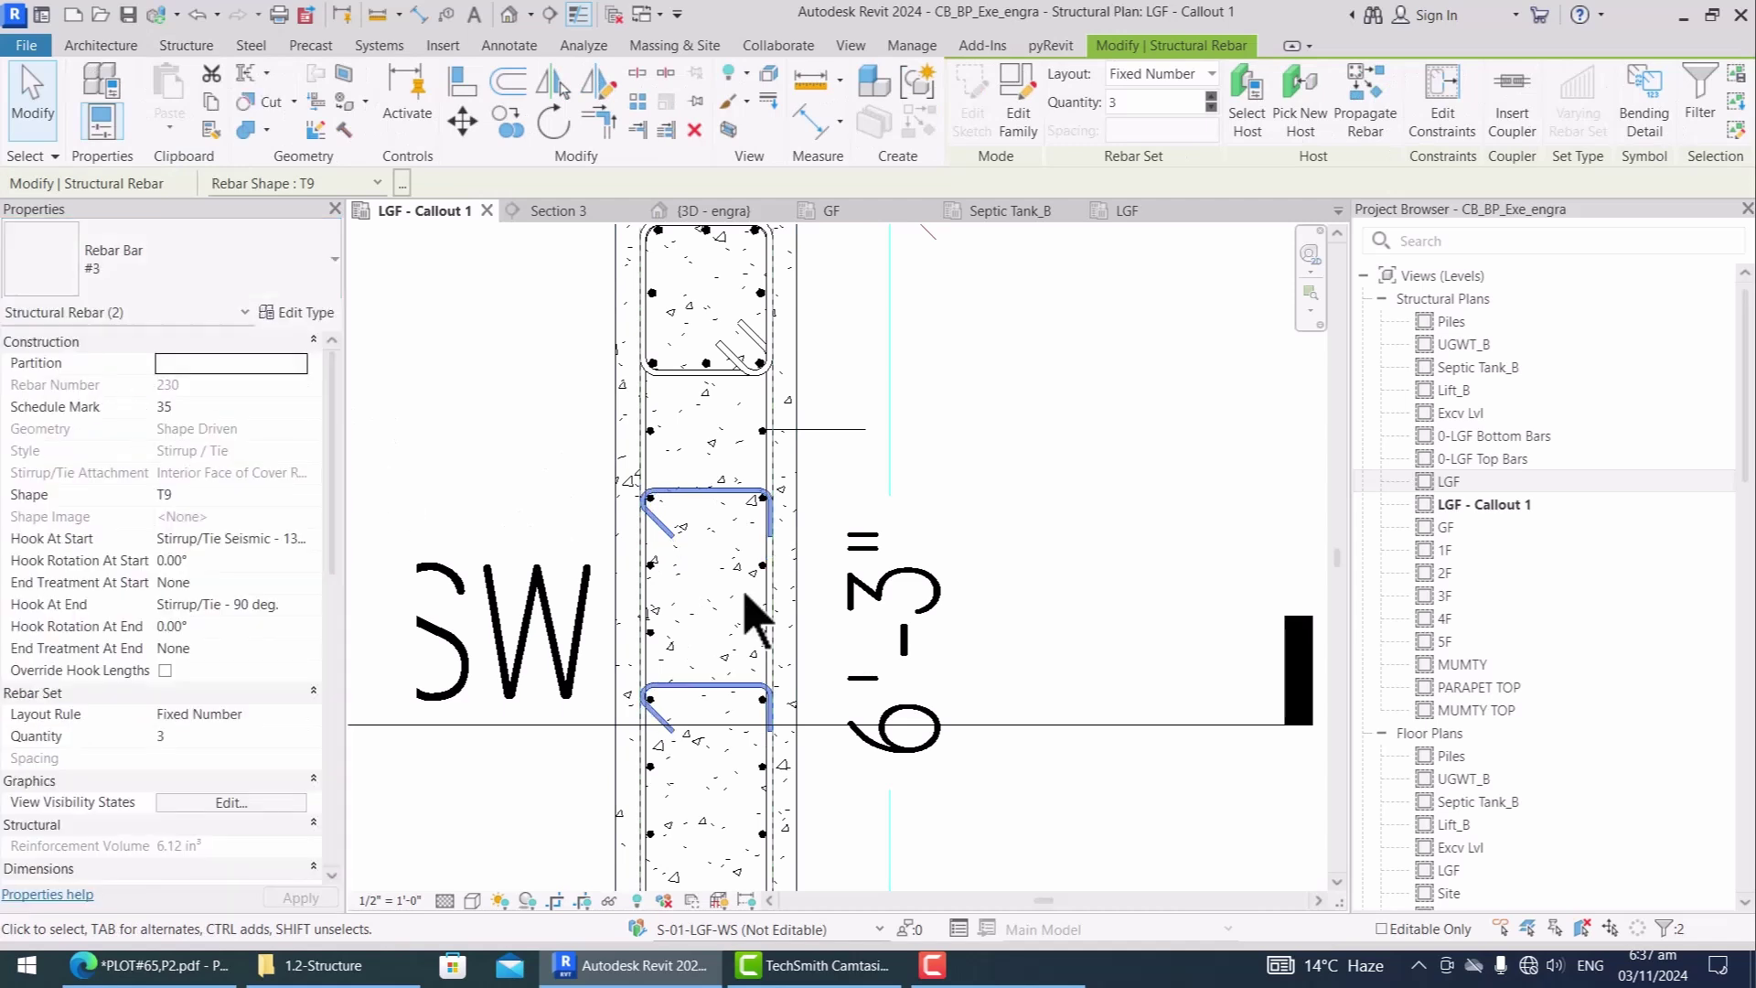
pyautogui.press('Escape')
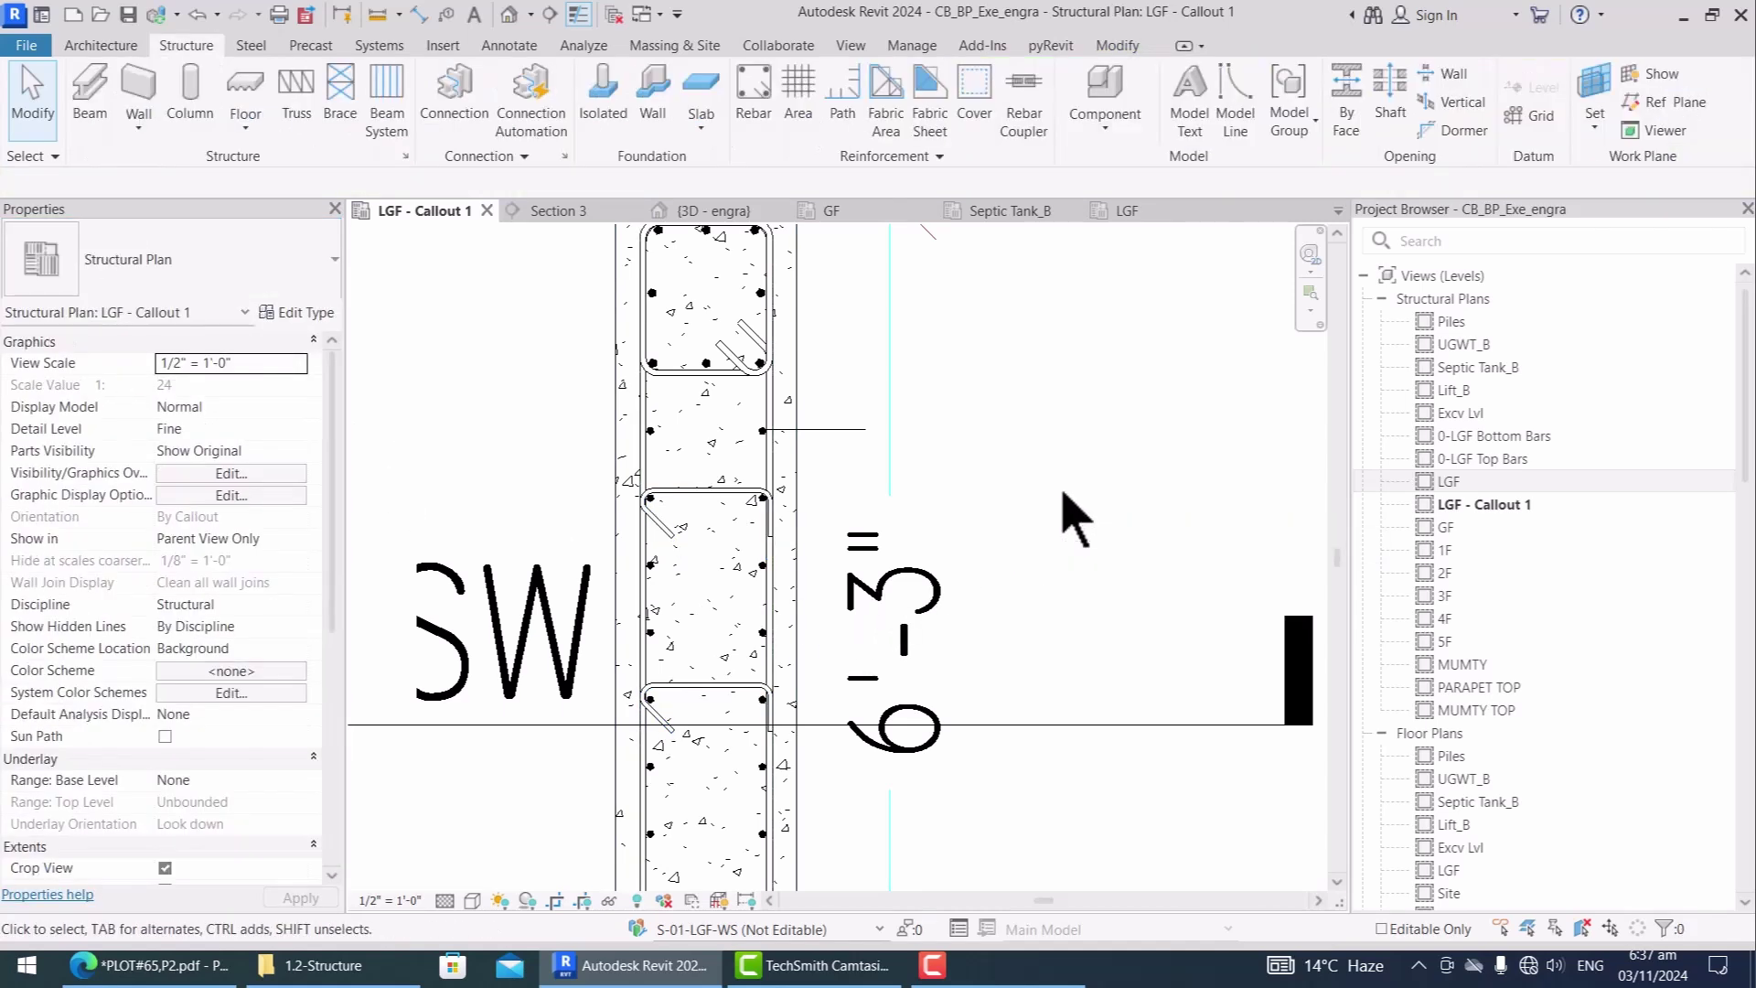